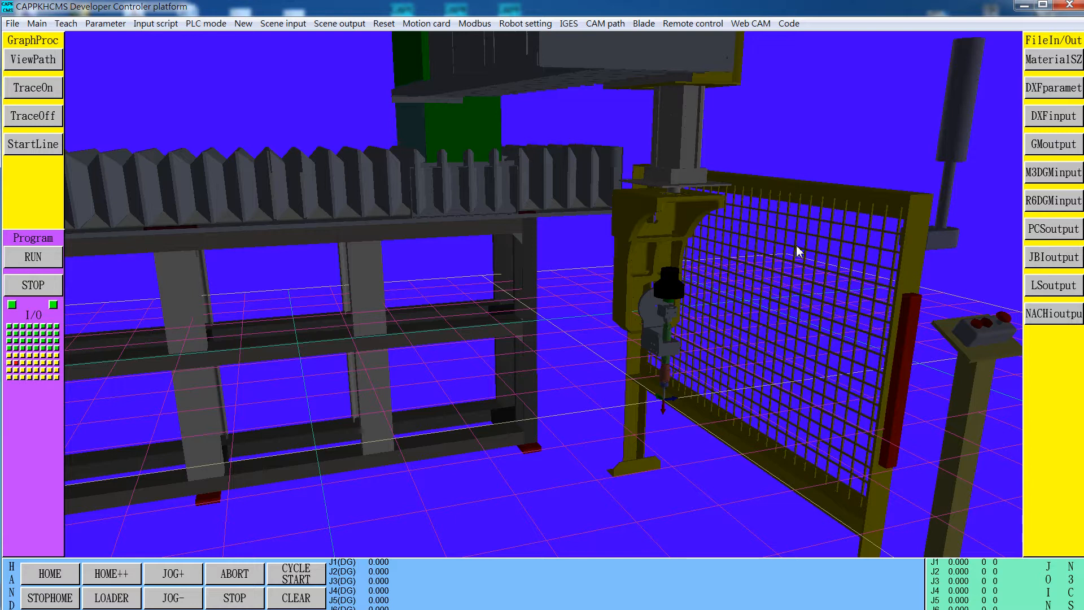
Switch to Folding_super_base_drawing.pdf in Adobe Acrobat and examine the 900 Folding Super Base bottom view, tube sizes and title block on page 2.
{"action": "key", "text": "super"}
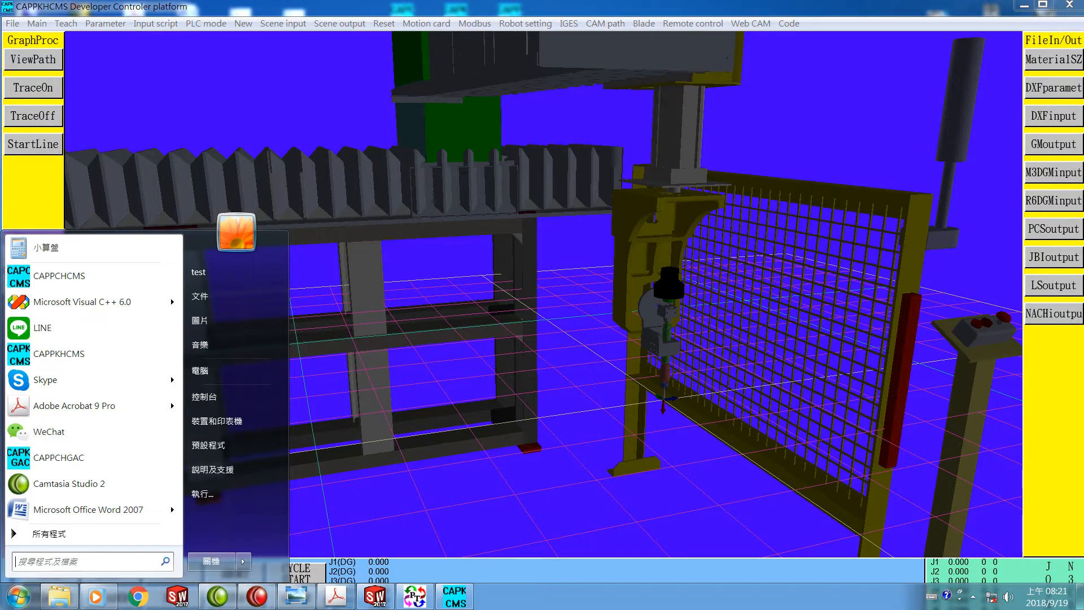
{"action": "left_click", "coordinate": [338, 598]}
{"action": "scroll", "coordinate": [644, 382], "scroll_direction": "up", "scroll_amount": 15}
{"action": "scroll", "coordinate": [699, 380], "scroll_direction": "up", "scroll_amount": 15}
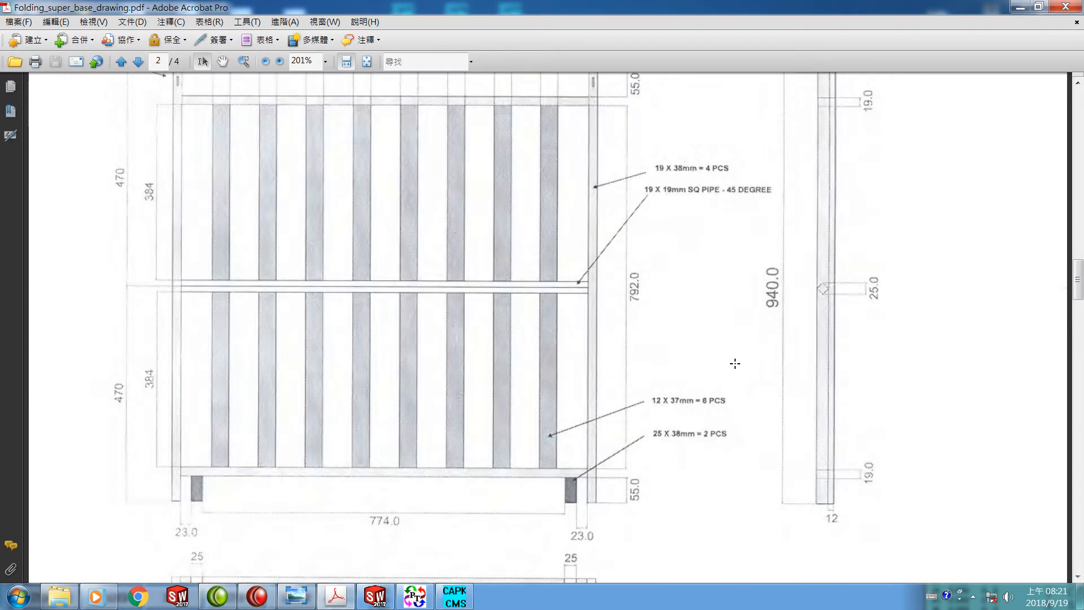
{"action": "scroll", "coordinate": [781, 368], "scroll_direction": "up", "scroll_amount": 3}
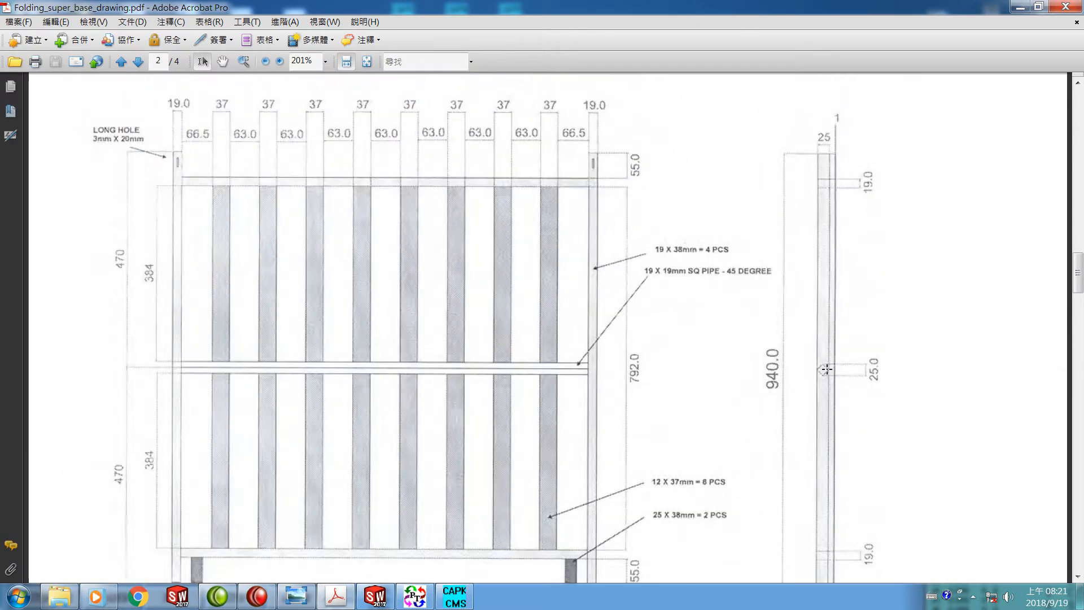
{"action": "scroll", "coordinate": [811, 370], "scroll_direction": "down", "scroll_amount": 6}
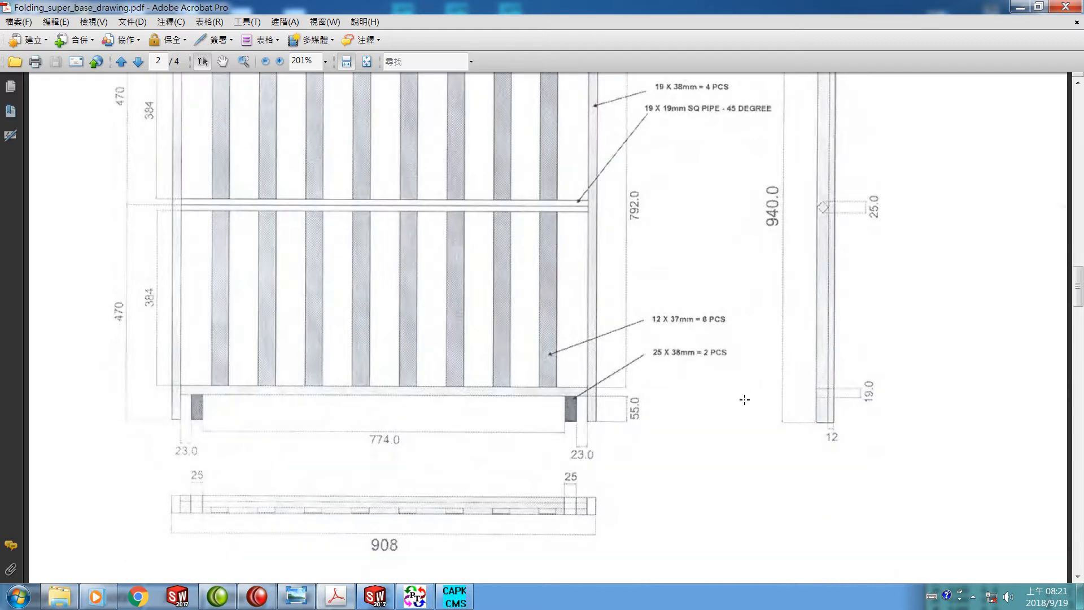
{"action": "scroll", "coordinate": [520, 442], "scroll_direction": "up", "scroll_amount": 2}
{"action": "scroll", "coordinate": [522, 439], "scroll_direction": "up", "scroll_amount": 2}
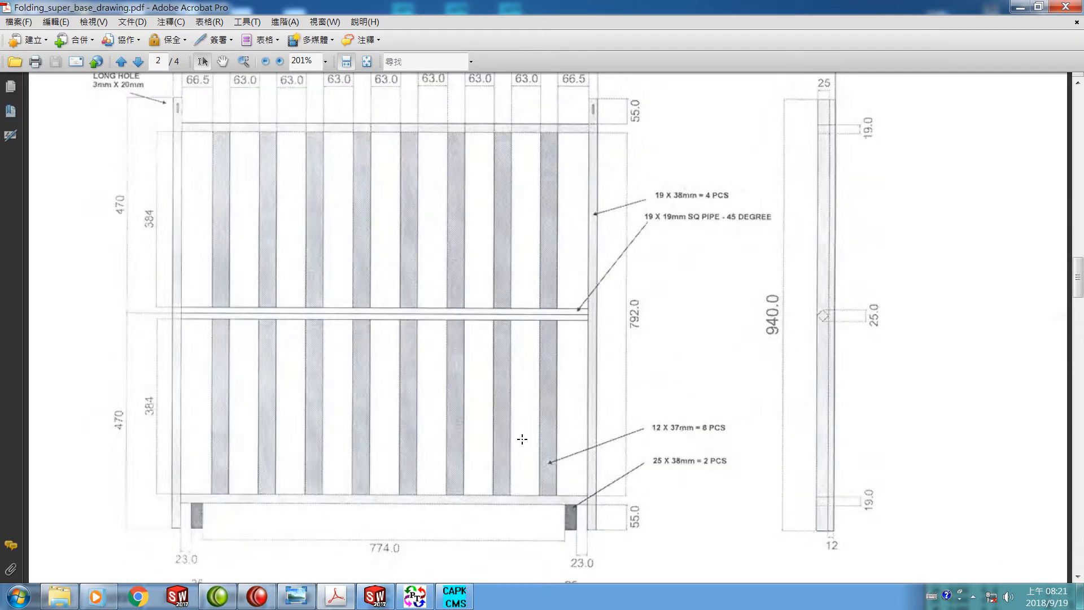
{"action": "scroll", "coordinate": [522, 439], "scroll_direction": "down", "scroll_amount": 2}
{"action": "scroll", "coordinate": [522, 439], "scroll_direction": "down", "scroll_amount": 20}
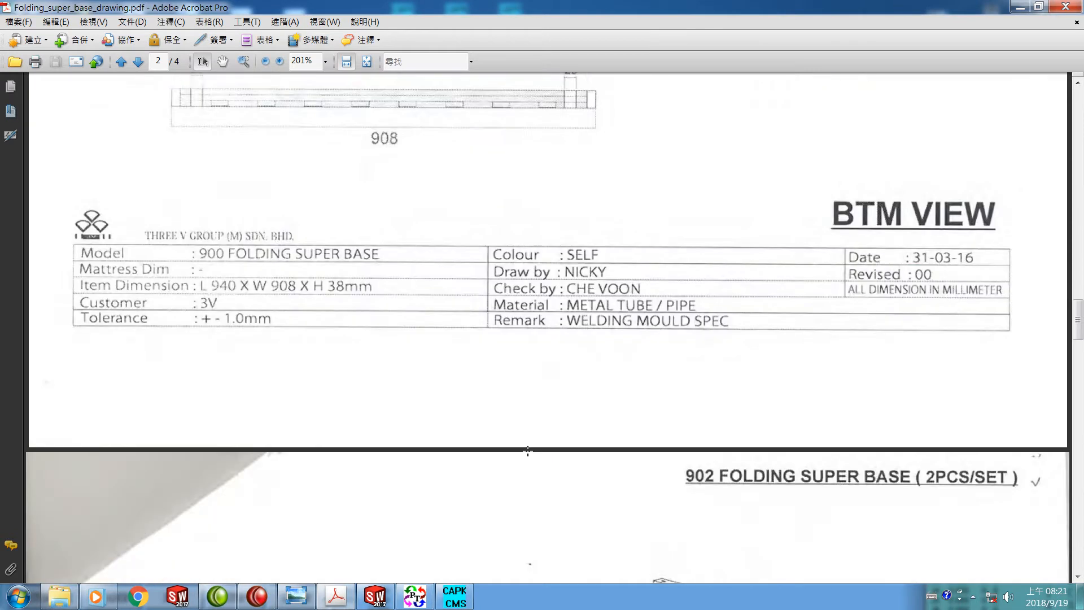
Examine the 902 Folding Super Base drawing on page 3, including its isometric view, top view, slat spacing, tube sizes and overall dimensions.
{"action": "scroll", "coordinate": [550, 452], "scroll_direction": "down", "scroll_amount": 10}
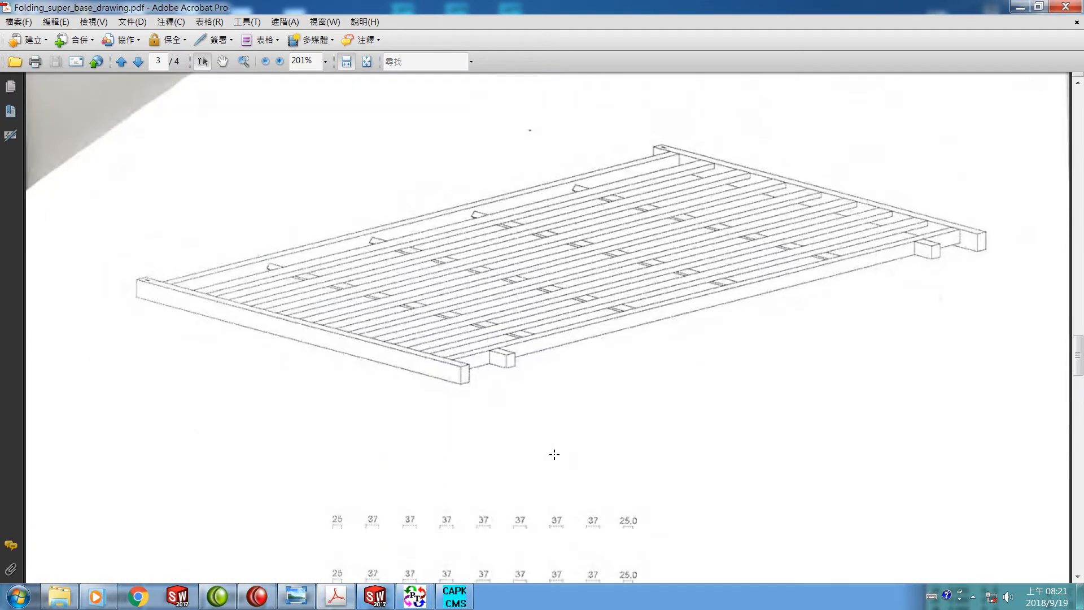
{"action": "scroll", "coordinate": [561, 458], "scroll_direction": "down", "scroll_amount": 14}
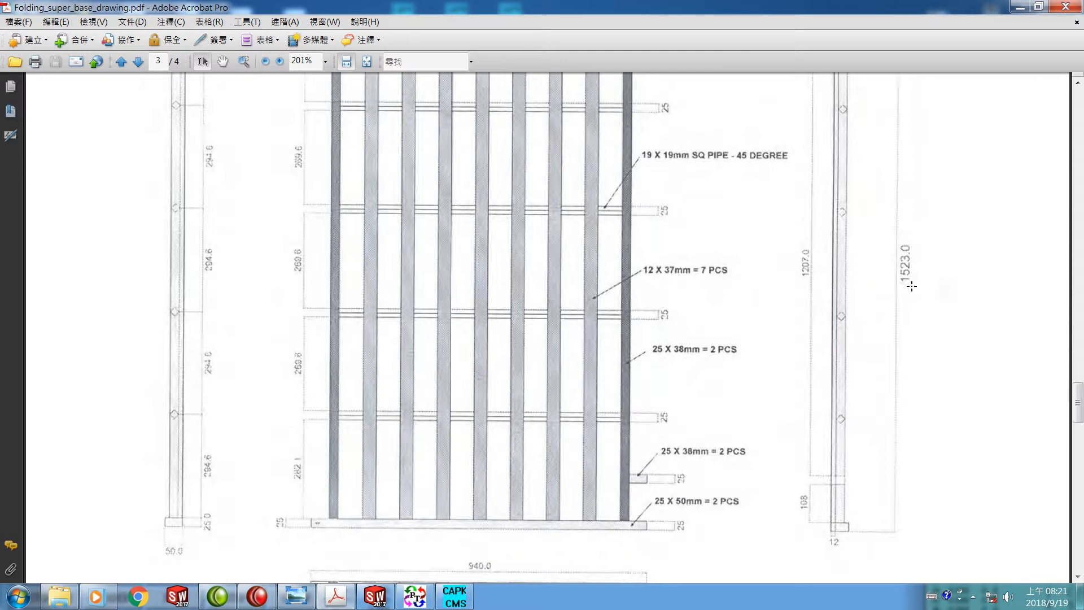
{"action": "scroll", "coordinate": [758, 364], "scroll_direction": "down", "scroll_amount": 4}
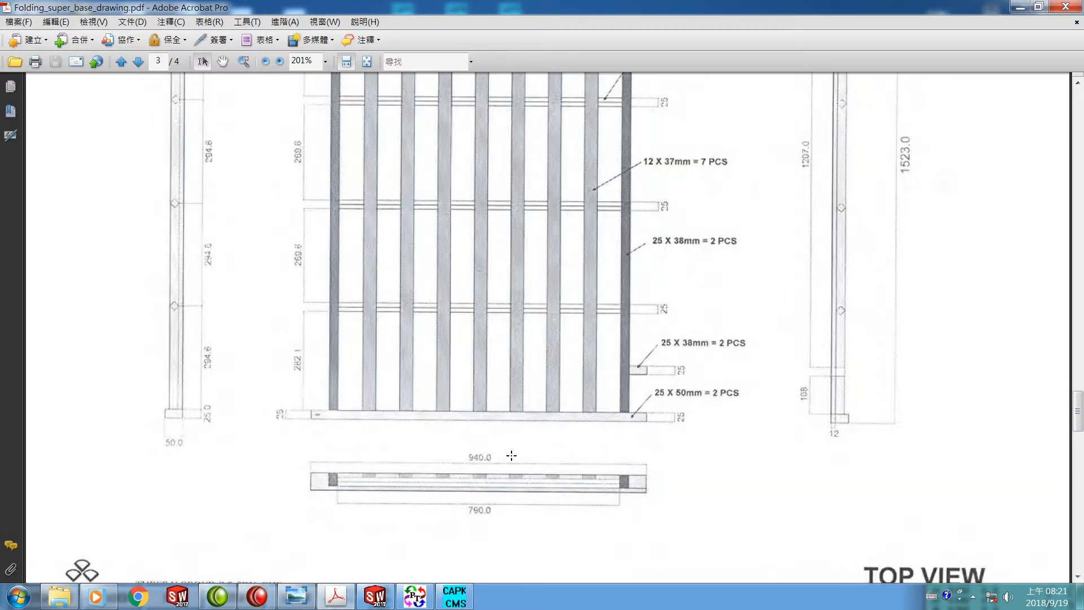
{"action": "scroll", "coordinate": [510, 454], "scroll_direction": "up", "scroll_amount": 2}
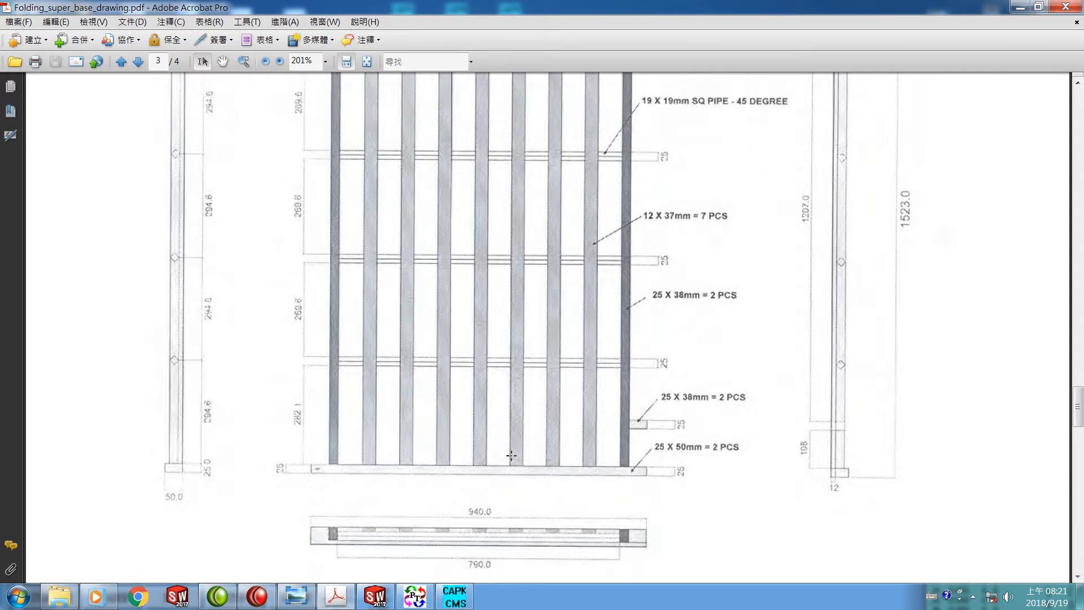
{"action": "scroll", "coordinate": [510, 455], "scroll_direction": "up", "scroll_amount": 4}
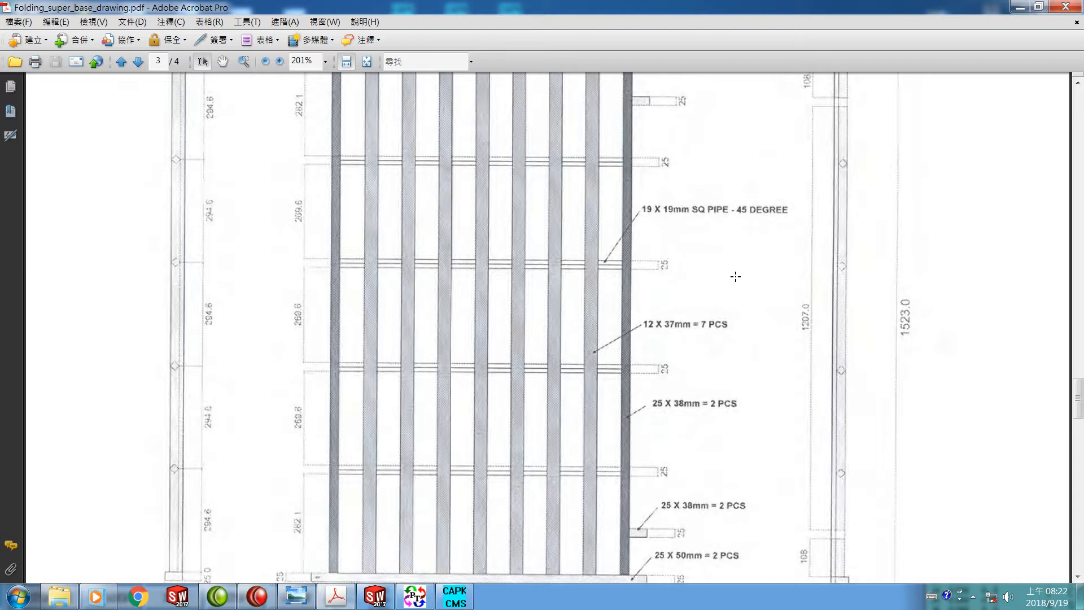
{"action": "scroll", "coordinate": [464, 350], "scroll_direction": "down", "scroll_amount": 5}
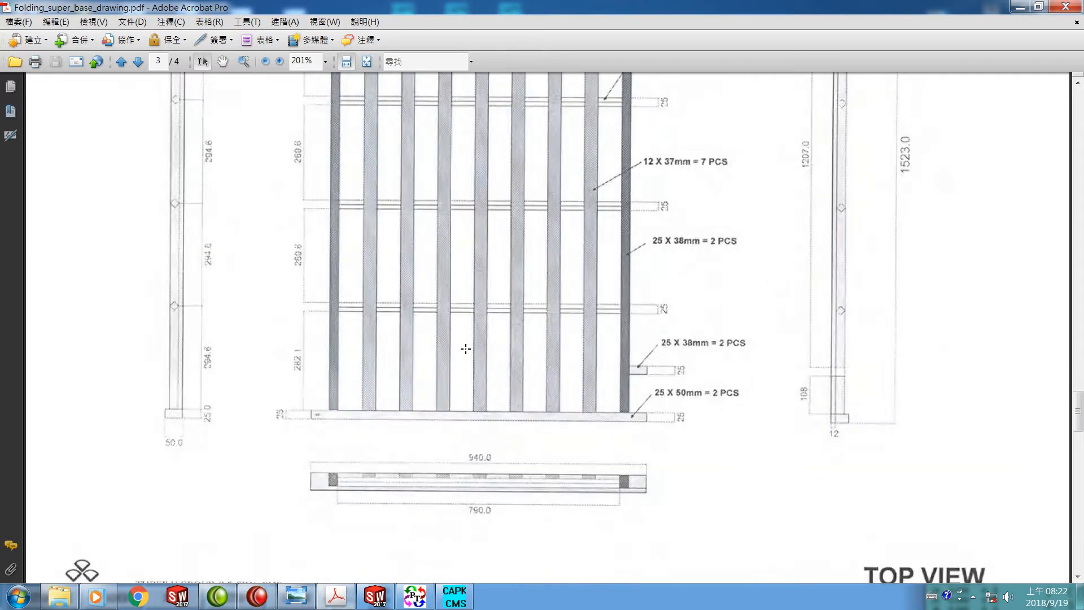
{"action": "scroll", "coordinate": [476, 351], "scroll_direction": "up", "scroll_amount": 2}
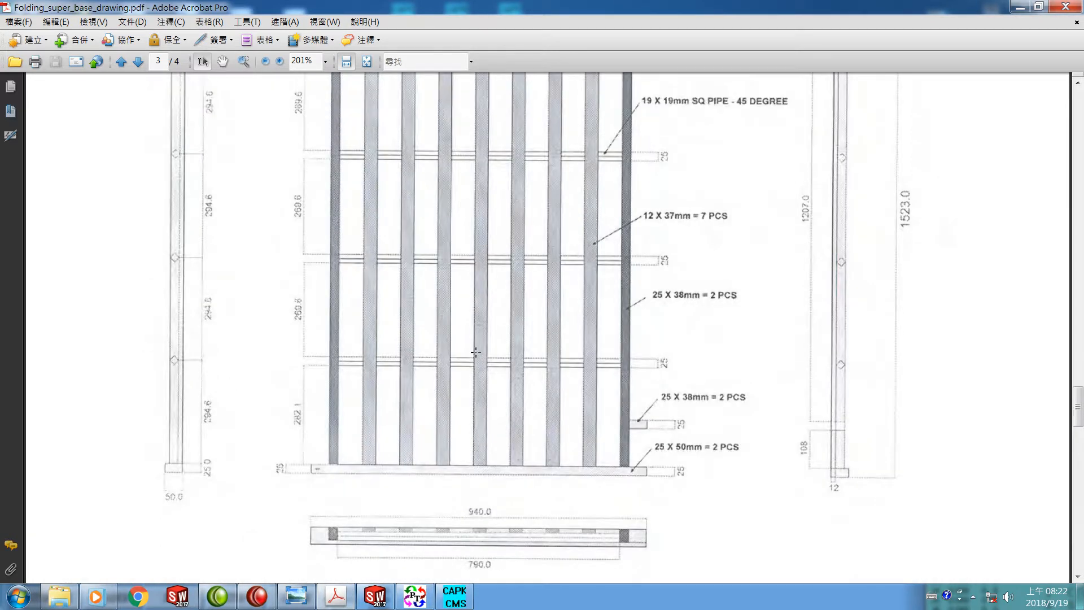
{"action": "scroll", "coordinate": [483, 369], "scroll_direction": "up", "scroll_amount": 1}
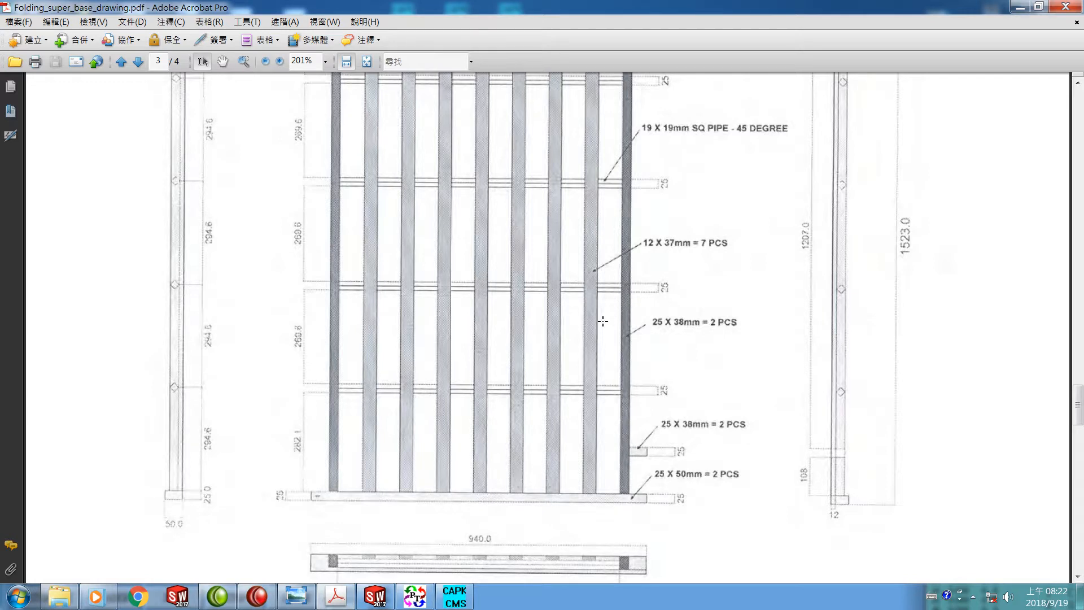
{"action": "scroll", "coordinate": [359, 373], "scroll_direction": "down", "scroll_amount": 1}
{"action": "scroll", "coordinate": [356, 372], "scroll_direction": "up", "scroll_amount": 6}
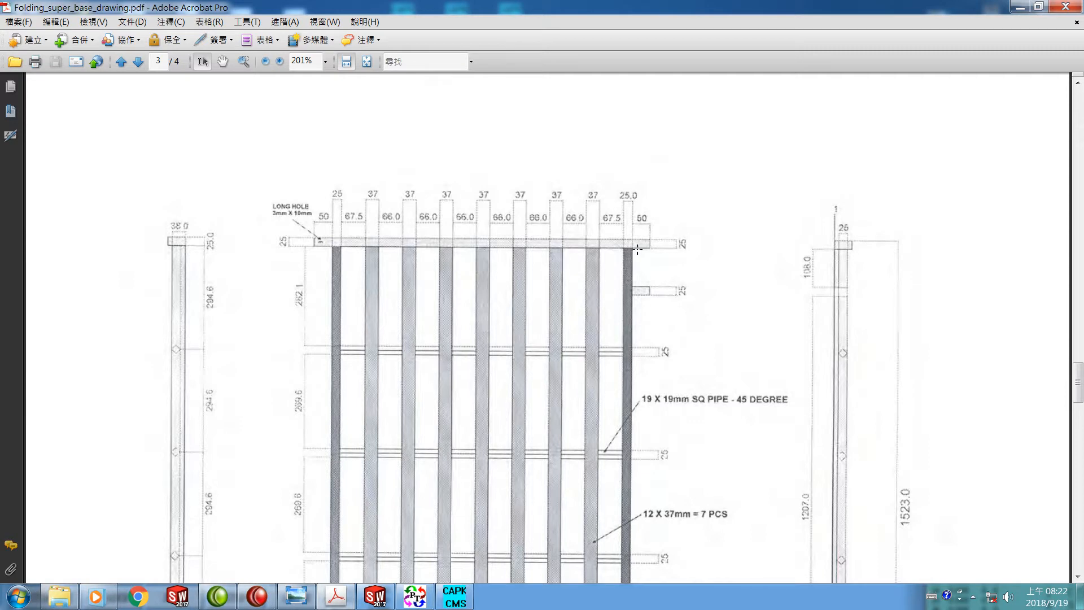
{"action": "scroll", "coordinate": [542, 372], "scroll_direction": "down", "scroll_amount": 5}
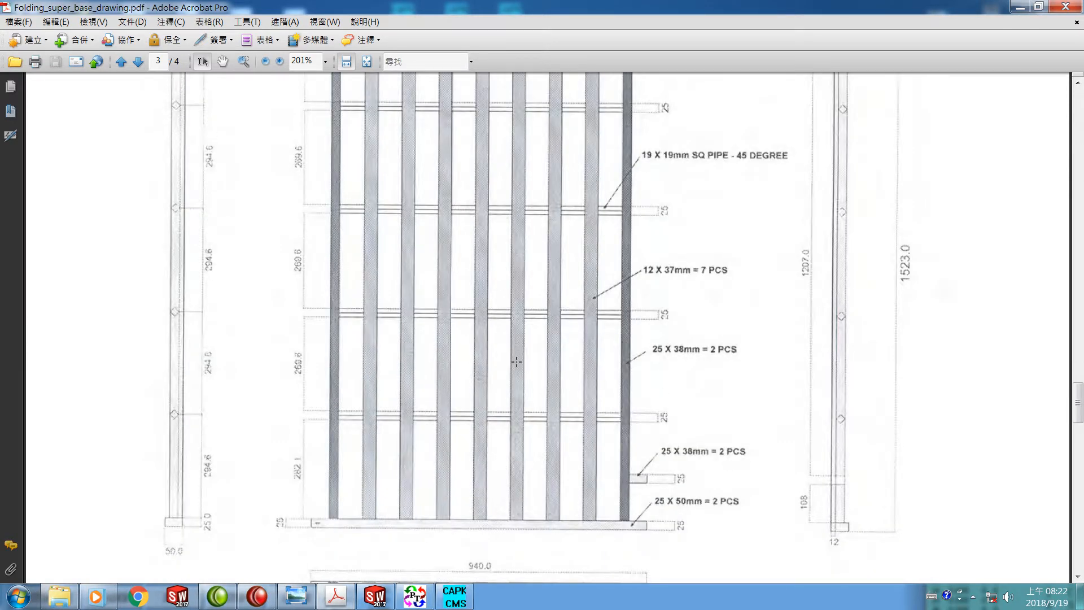
{"action": "scroll", "coordinate": [516, 396], "scroll_direction": "down", "scroll_amount": 2}
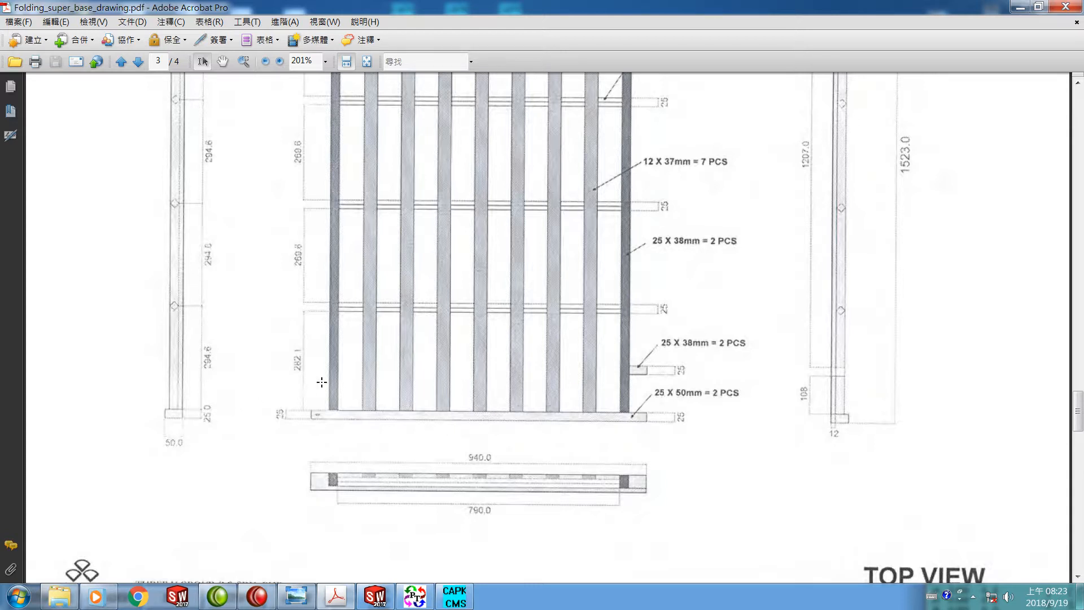
{"action": "scroll", "coordinate": [388, 395], "scroll_direction": "up", "scroll_amount": 2}
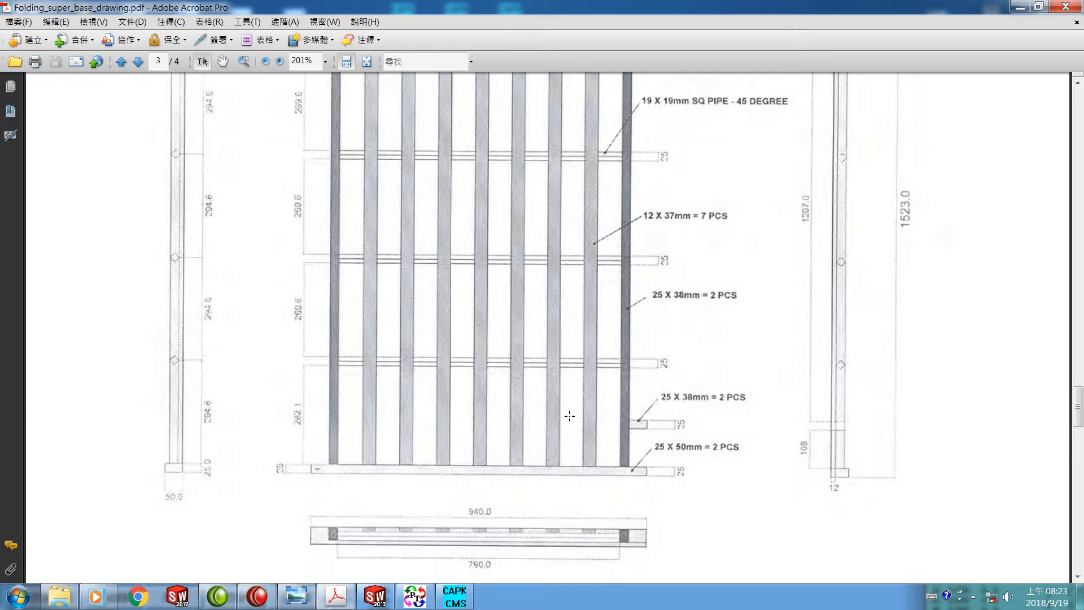
{"action": "scroll", "coordinate": [569, 416], "scroll_direction": "up", "scroll_amount": 2}
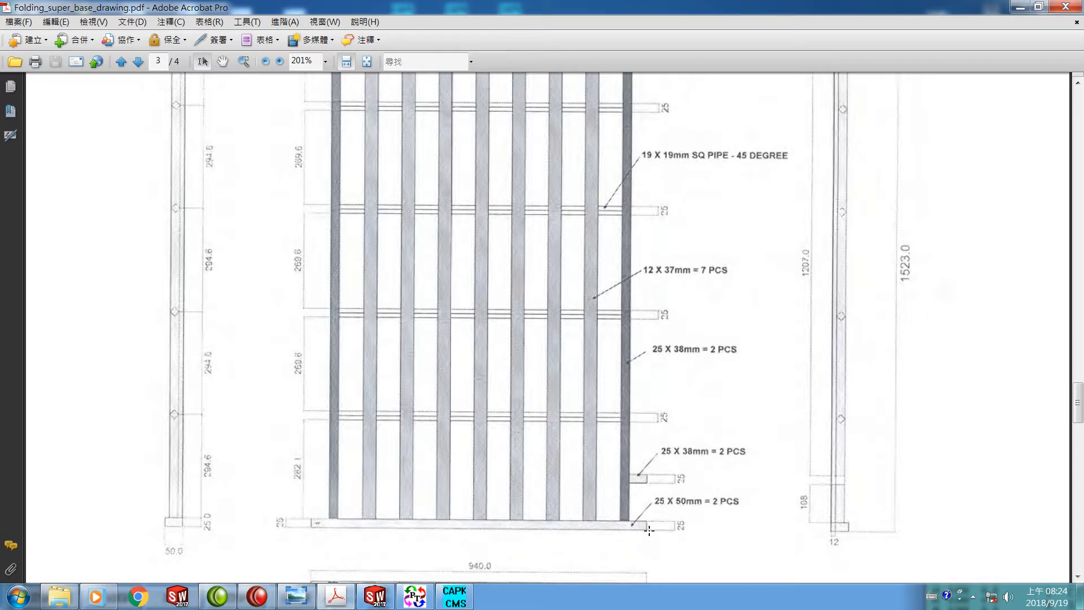
{"action": "scroll", "coordinate": [640, 412], "scroll_direction": "up", "scroll_amount": 5}
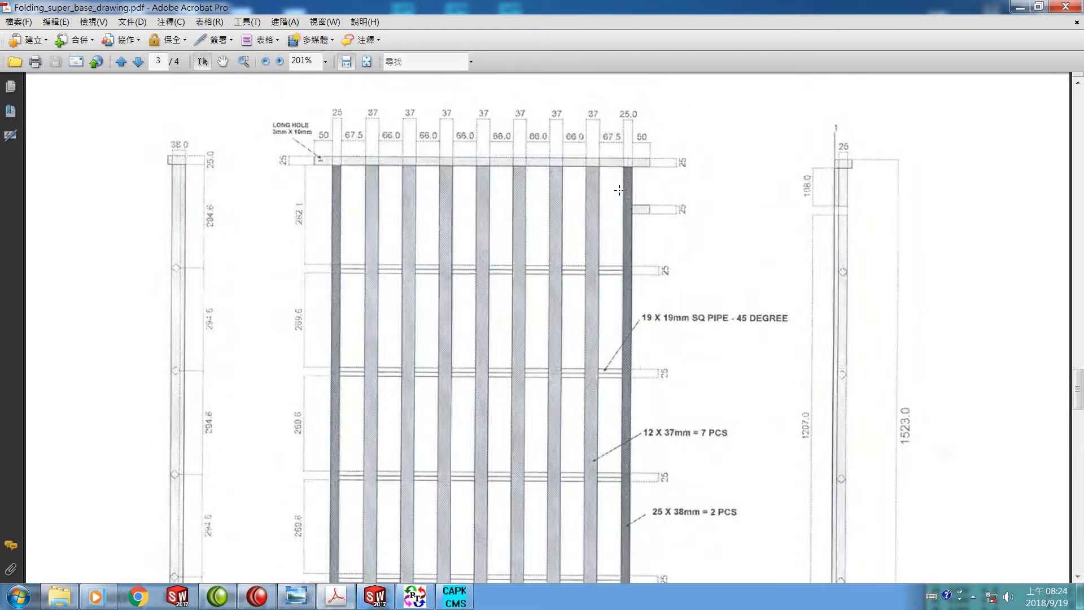
{"action": "scroll", "coordinate": [635, 319], "scroll_direction": "down", "scroll_amount": 3}
{"action": "scroll", "coordinate": [635, 320], "scroll_direction": "down", "scroll_amount": 3}
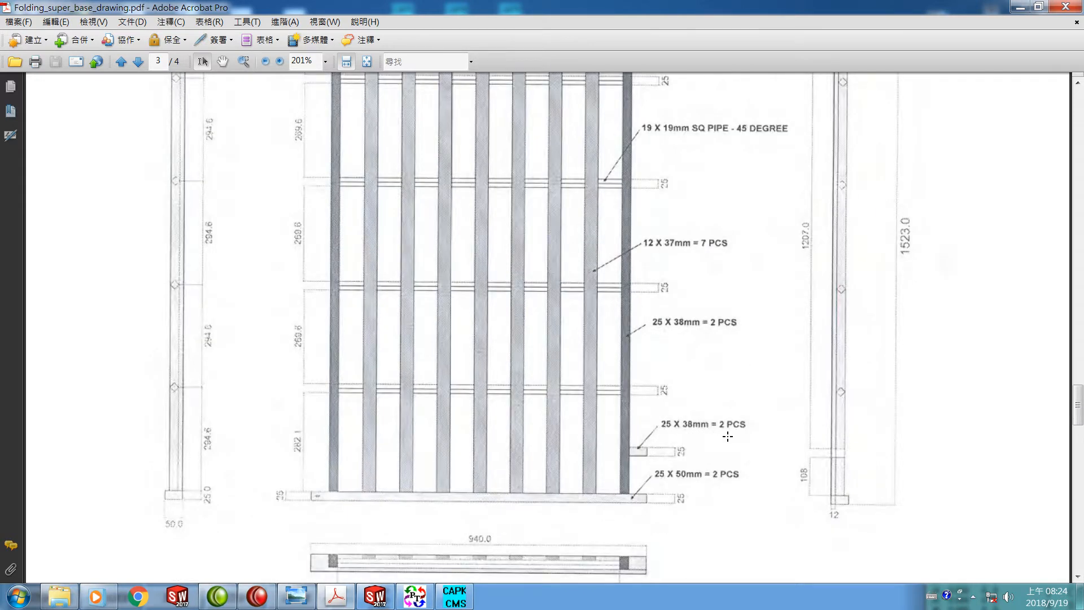
{"action": "scroll", "coordinate": [634, 427], "scroll_direction": "up", "scroll_amount": 6}
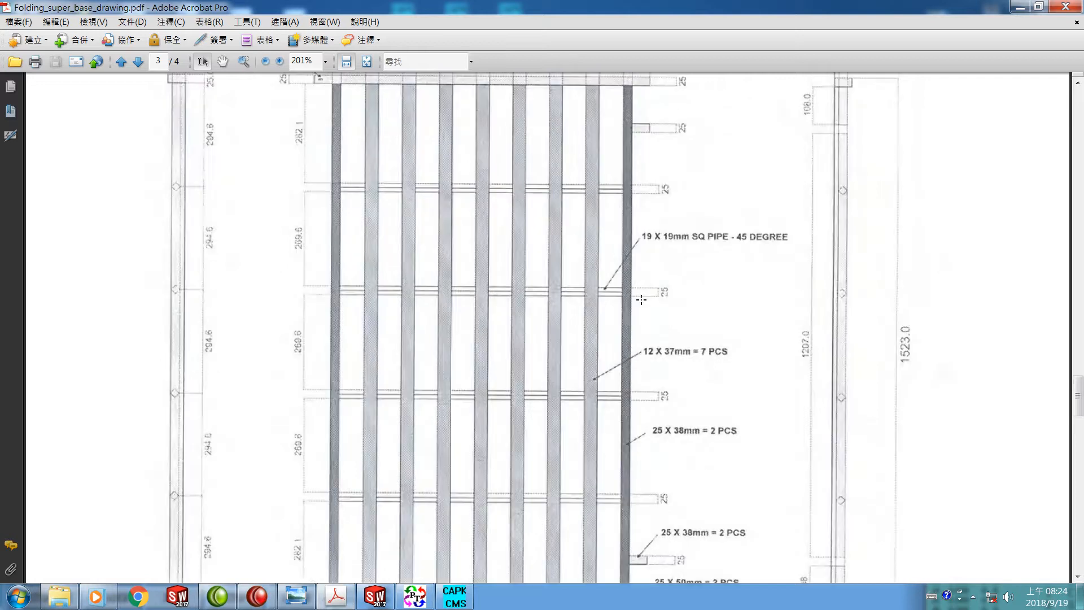
{"action": "scroll", "coordinate": [647, 191], "scroll_direction": "down", "scroll_amount": 5}
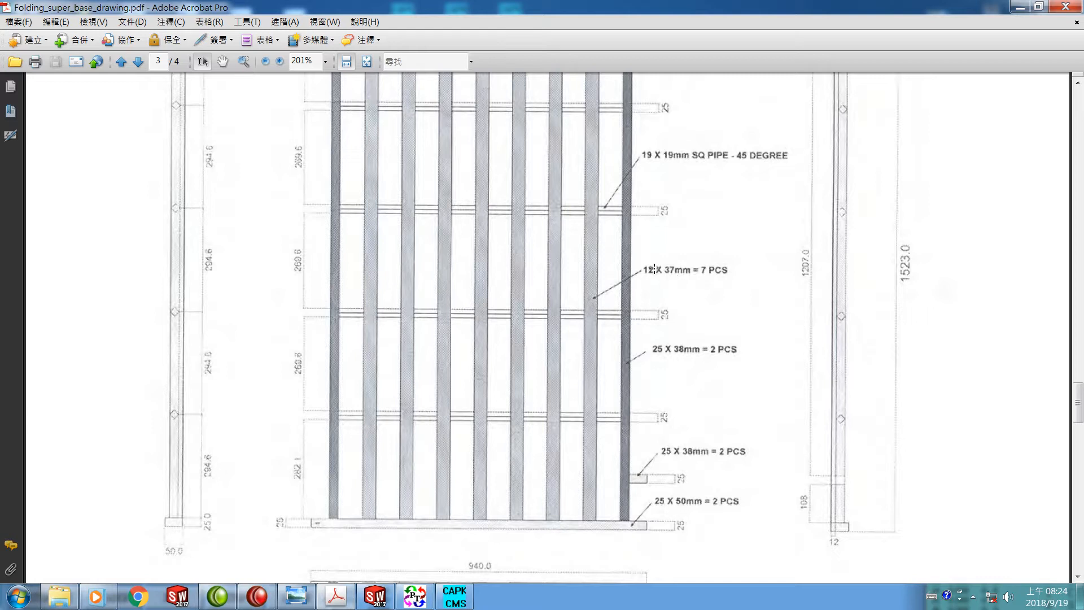
{"action": "scroll", "coordinate": [611, 275], "scroll_direction": "up", "scroll_amount": 2}
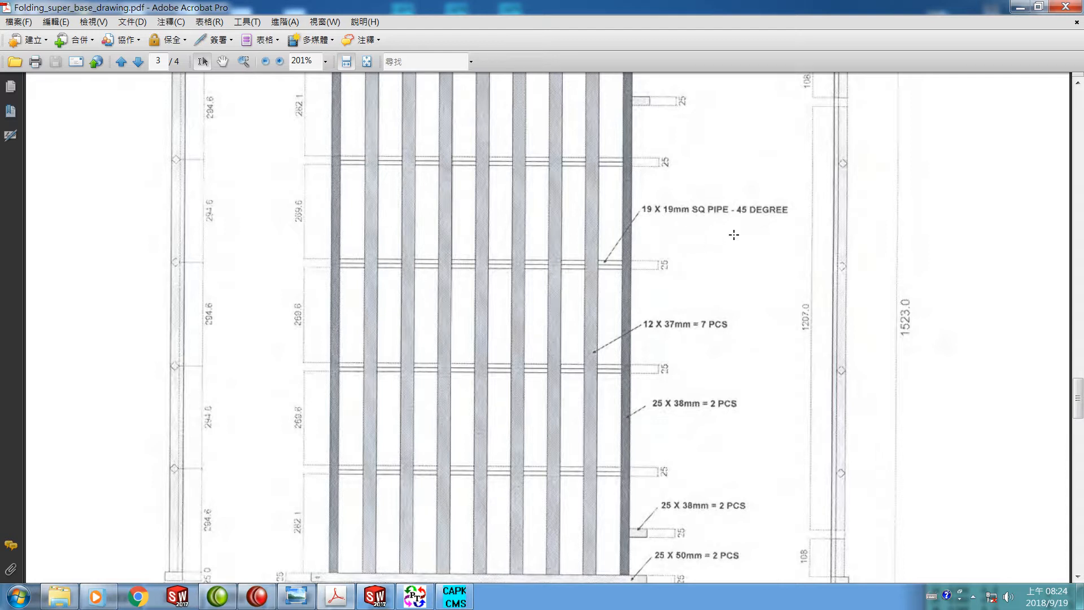
{"action": "scroll", "coordinate": [646, 254], "scroll_direction": "up", "scroll_amount": 2}
{"action": "scroll", "coordinate": [641, 261], "scroll_direction": "down", "scroll_amount": 4}
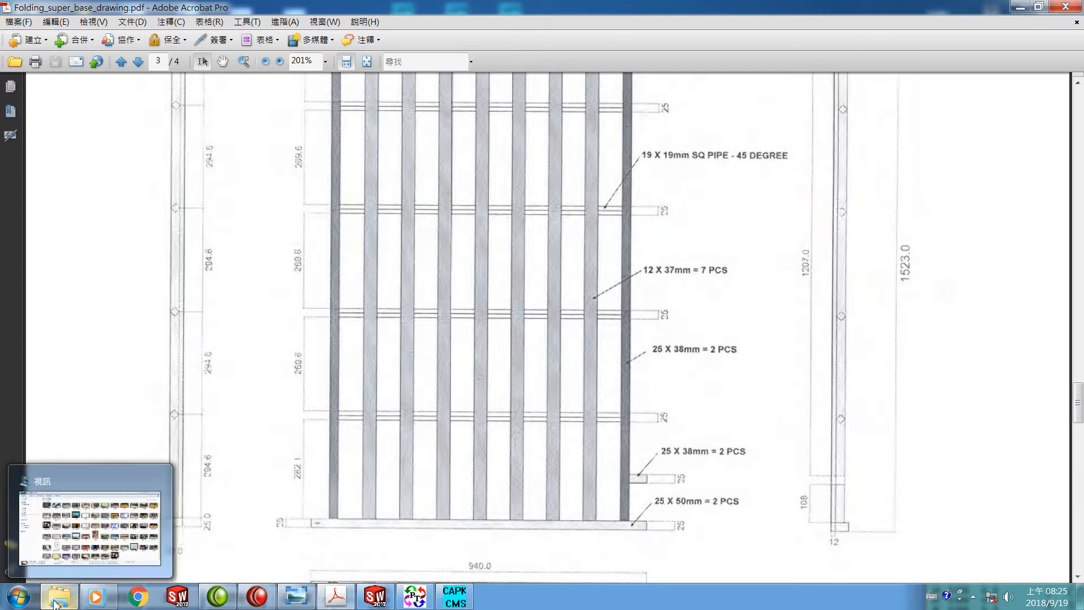
Switch to Windows Explorer and create a folder named mxxbed in the root of drive C.
{"action": "left_click", "coordinate": [54, 603]}
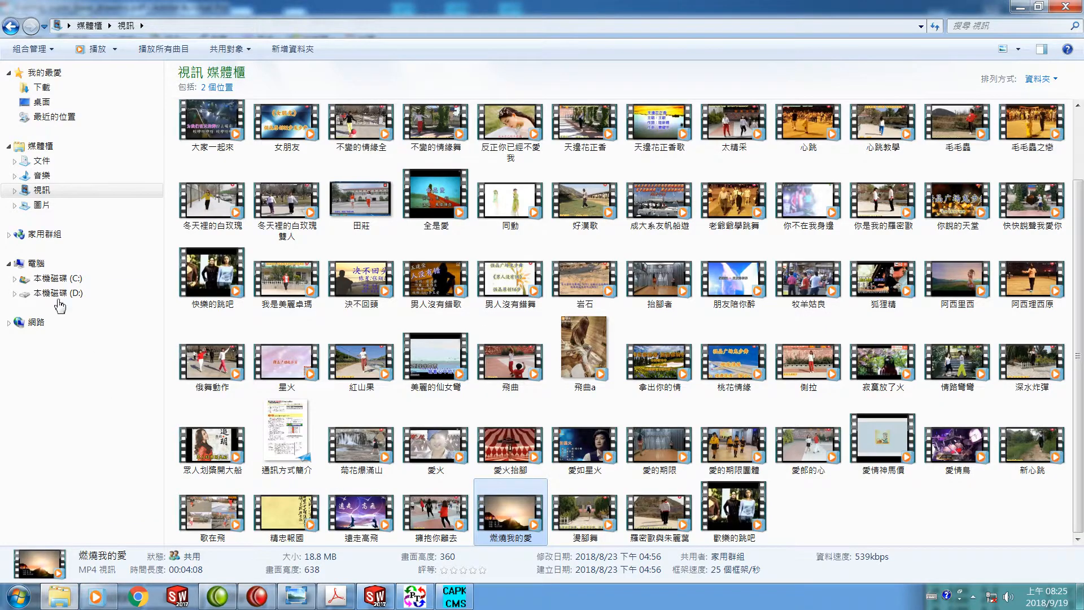
{"action": "left_click", "coordinate": [36, 280]}
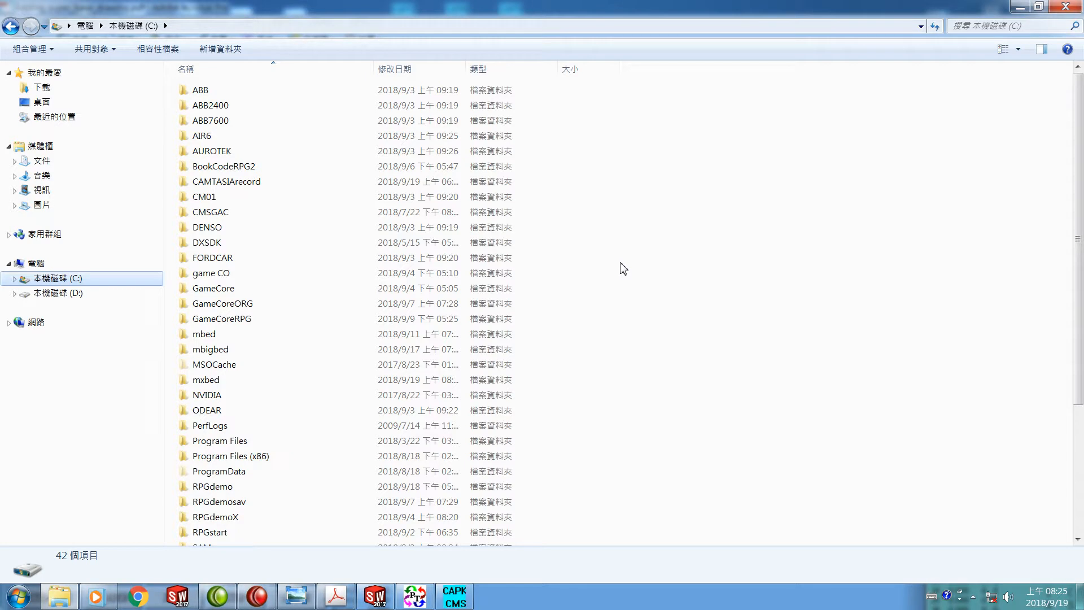
{"action": "right_click", "coordinate": [623, 268]}
{"action": "mouse_move", "coordinate": [663, 395]}
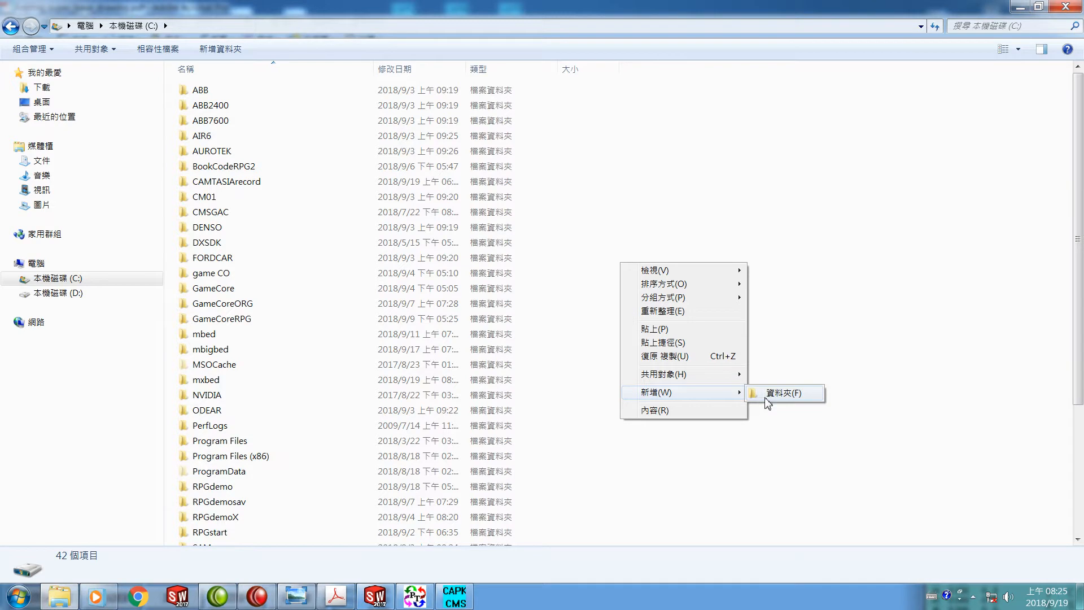
{"action": "left_click", "coordinate": [768, 402]}
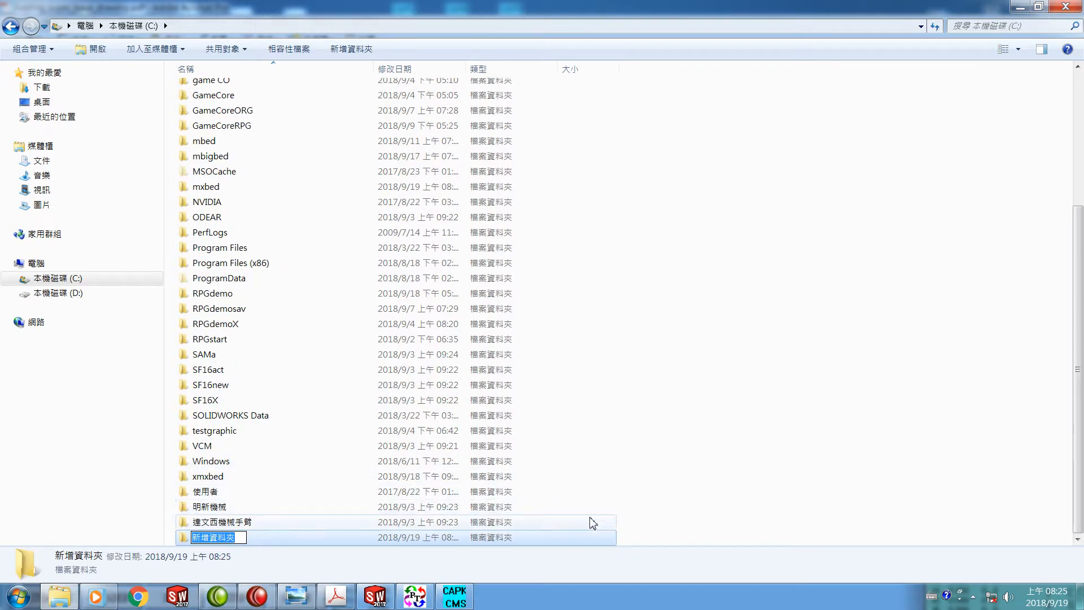
{"action": "type", "text": "m"}
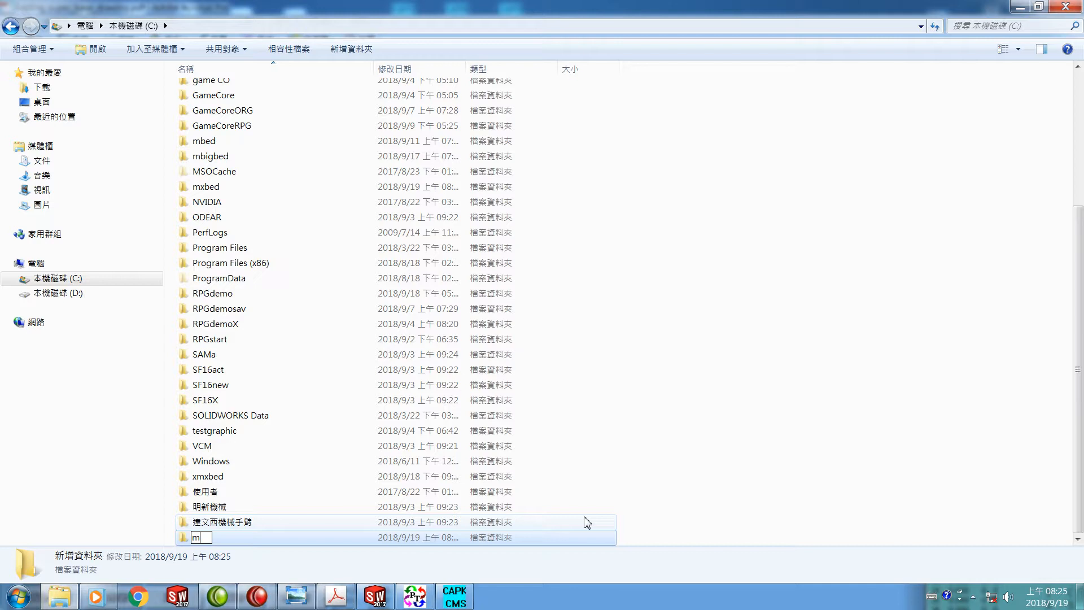
{"action": "type", "text": "xxbed"}
{"action": "key", "text": "Return"}
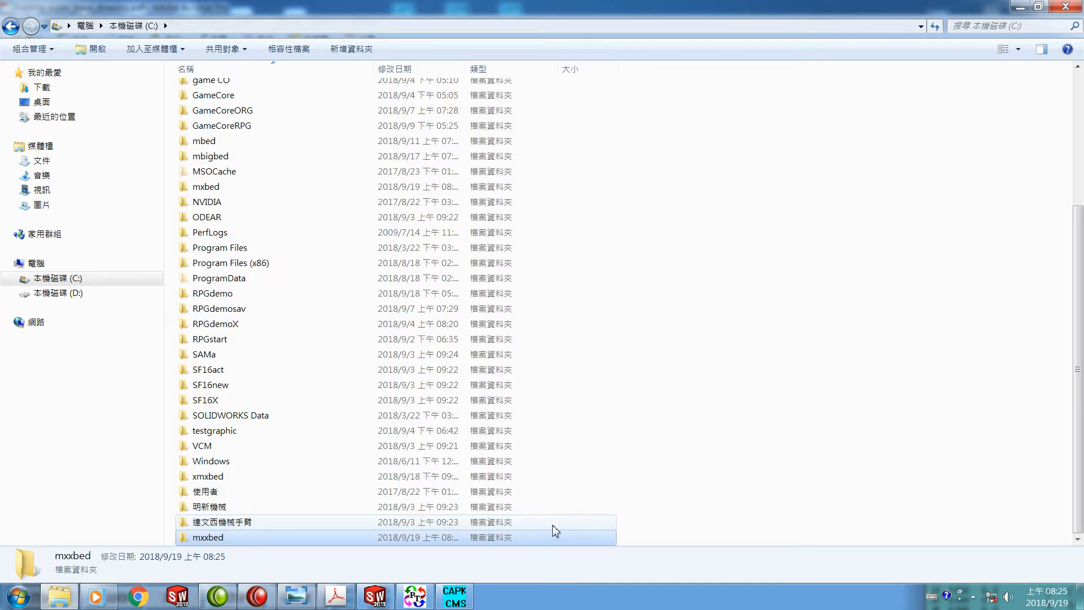
Bring up the empty part in SOLIDWORKS, recheck the tube dimensions in Folding_super_base_drawing.pdf, and return to the part.
{"action": "left_click", "coordinate": [376, 600]}
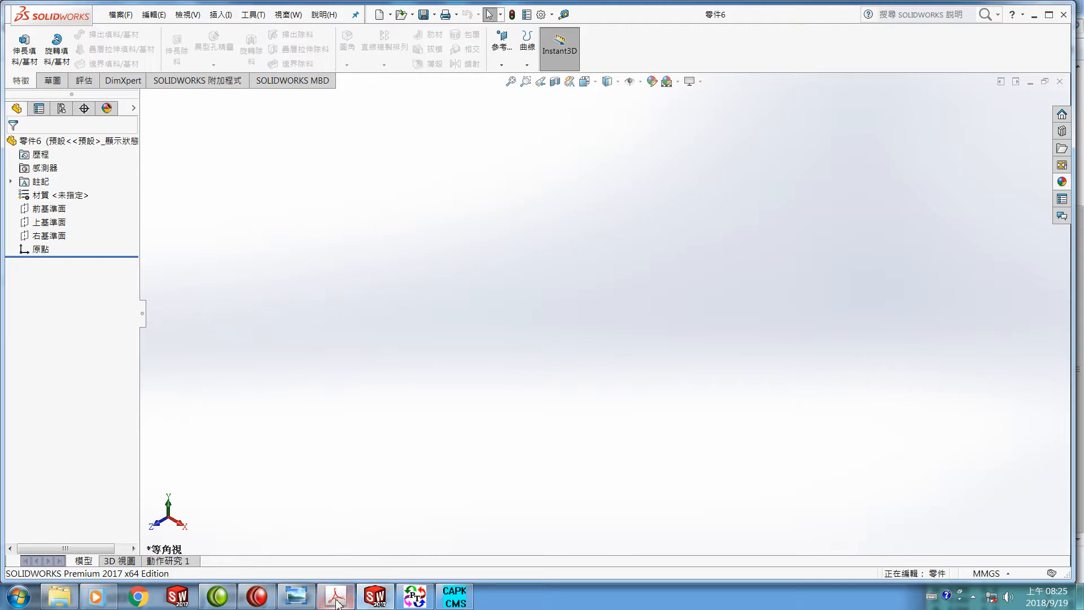
{"action": "mouse_move", "coordinate": [340, 603]}
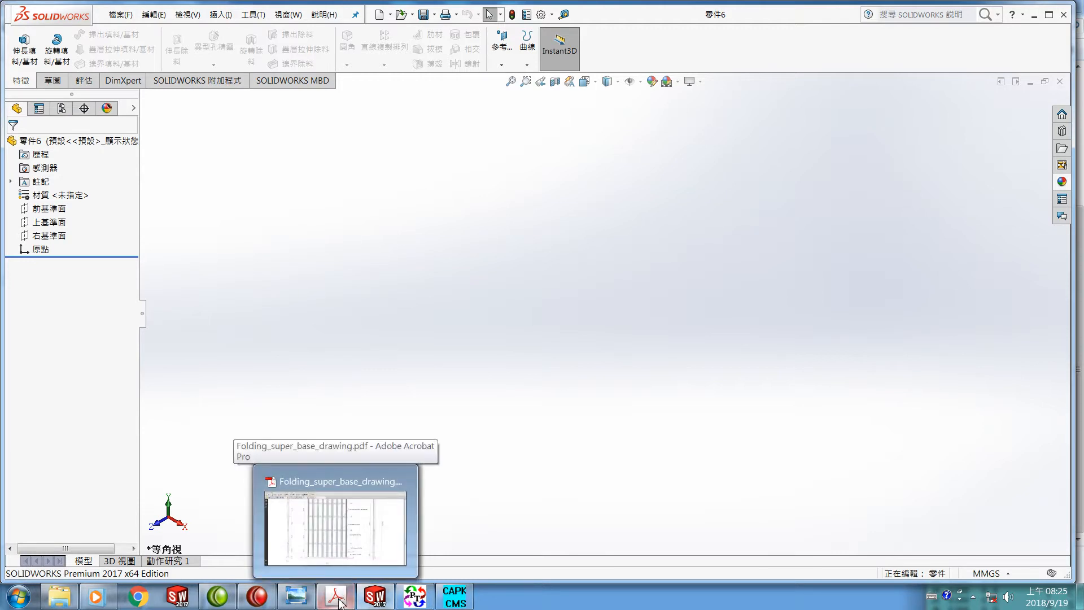
{"action": "left_click", "coordinate": [340, 603]}
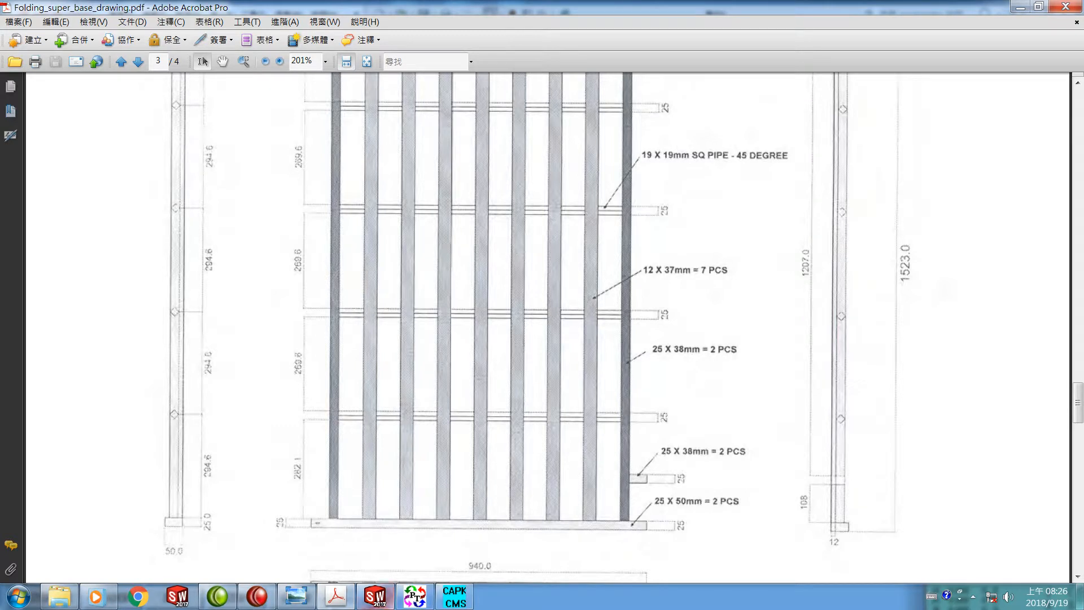
{"action": "left_click", "coordinate": [374, 597]}
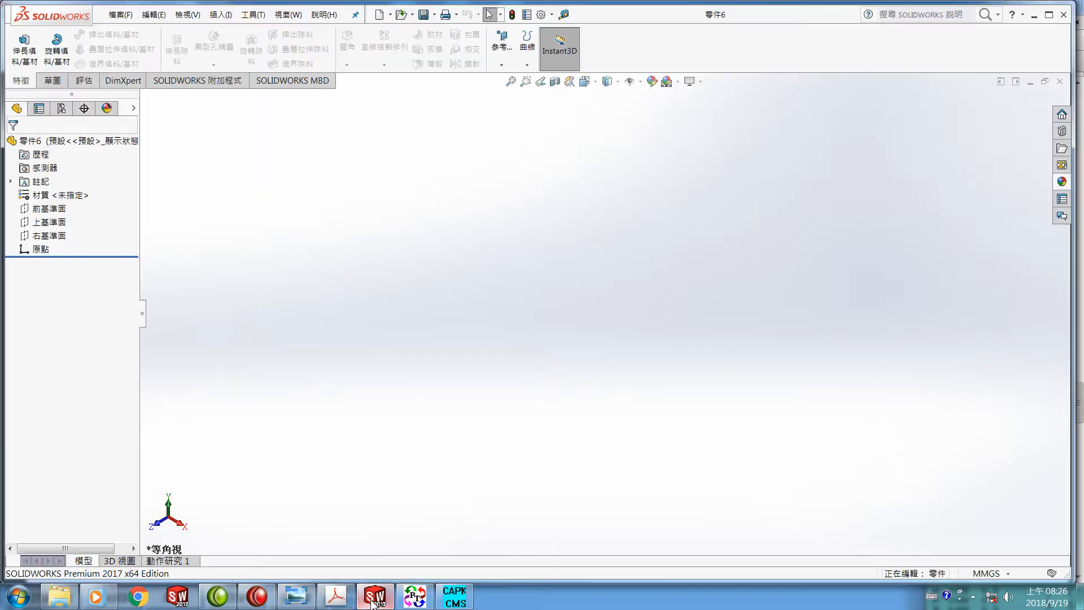
Start a sketch on the Top Plane and draw a corner rectangle from the origin, about 18 by 37 mm.
{"action": "left_click", "coordinate": [35, 224]}
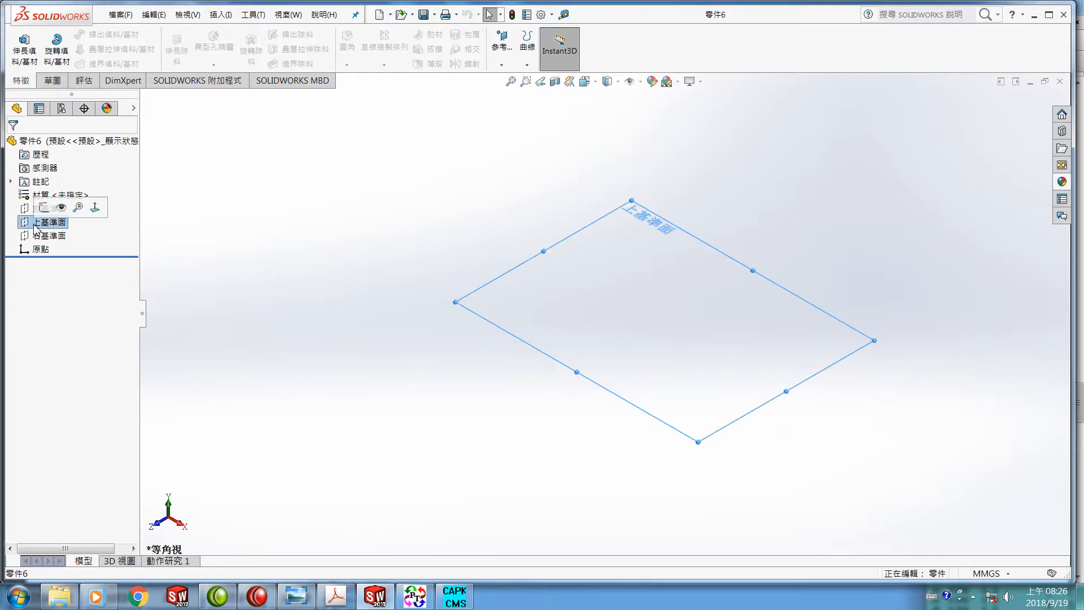
{"action": "left_click", "coordinate": [97, 213]}
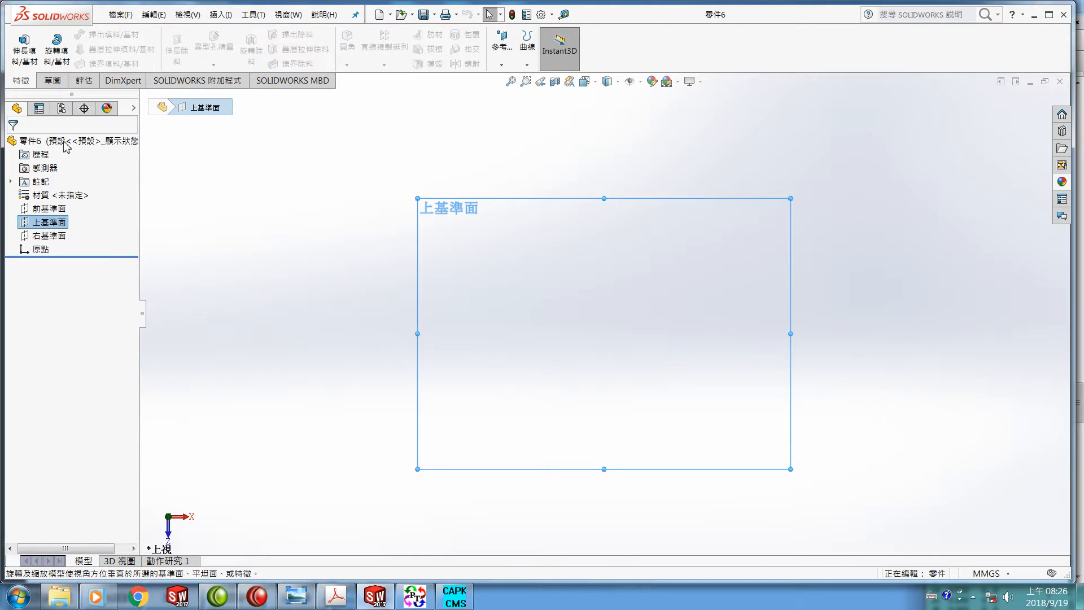
{"action": "left_click", "coordinate": [49, 81]}
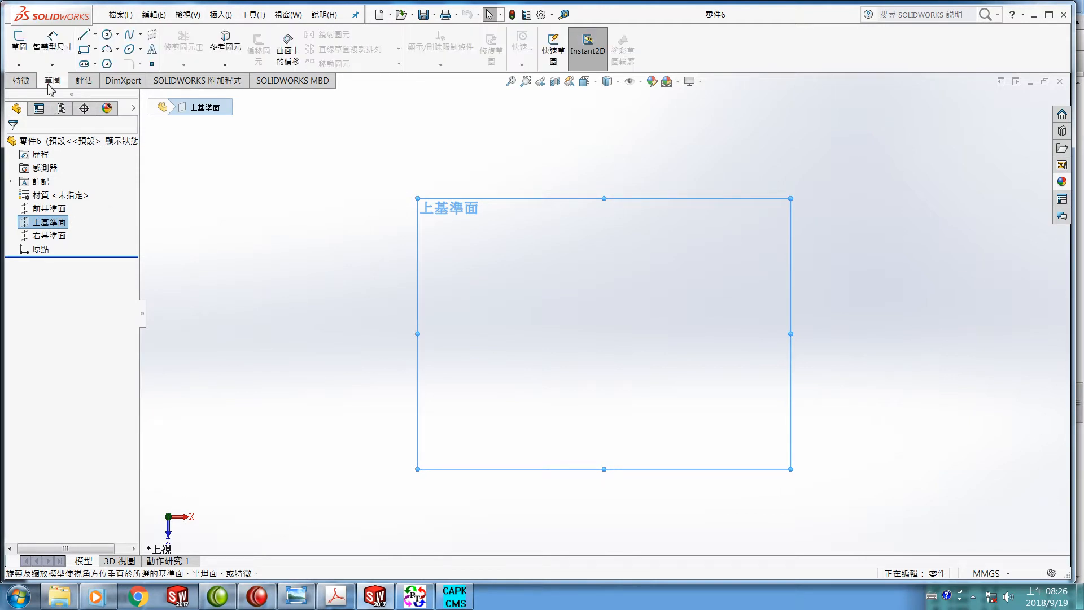
{"action": "left_click", "coordinate": [18, 42]}
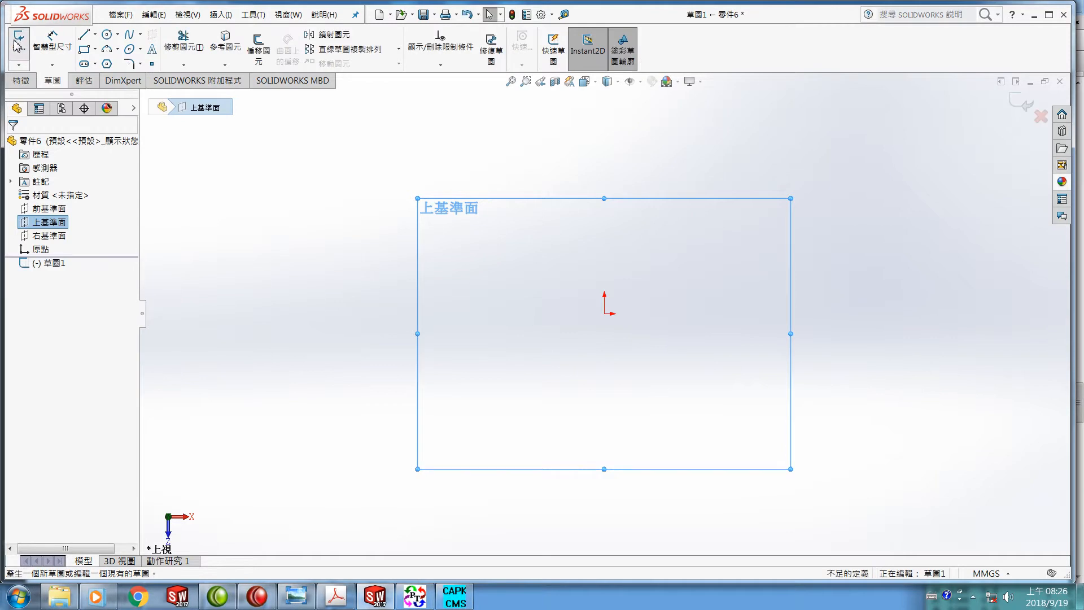
{"action": "left_click", "coordinate": [84, 49]}
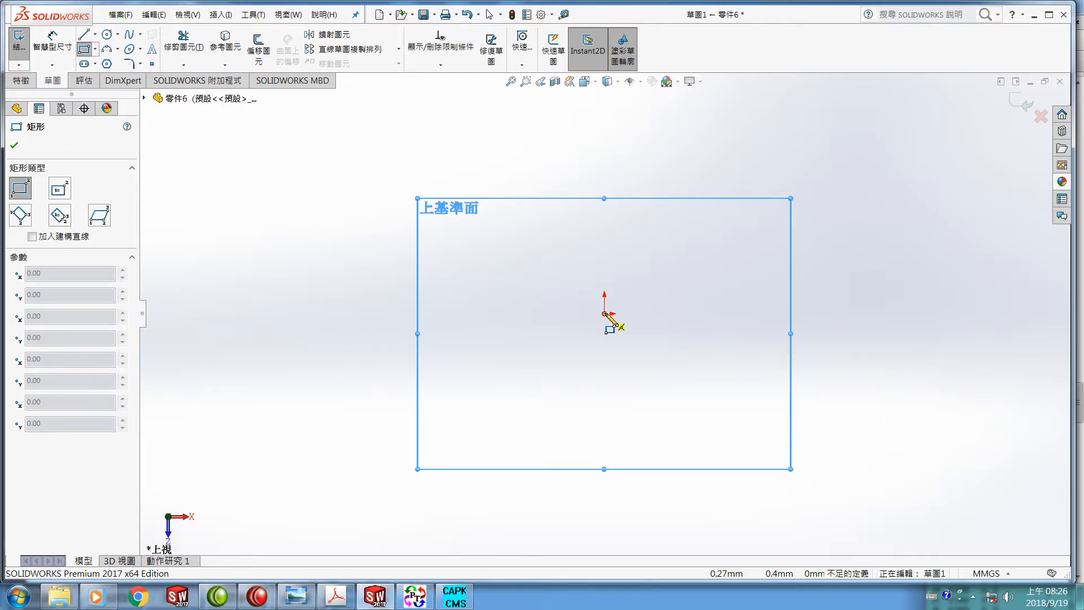
{"action": "left_click", "coordinate": [604, 313]}
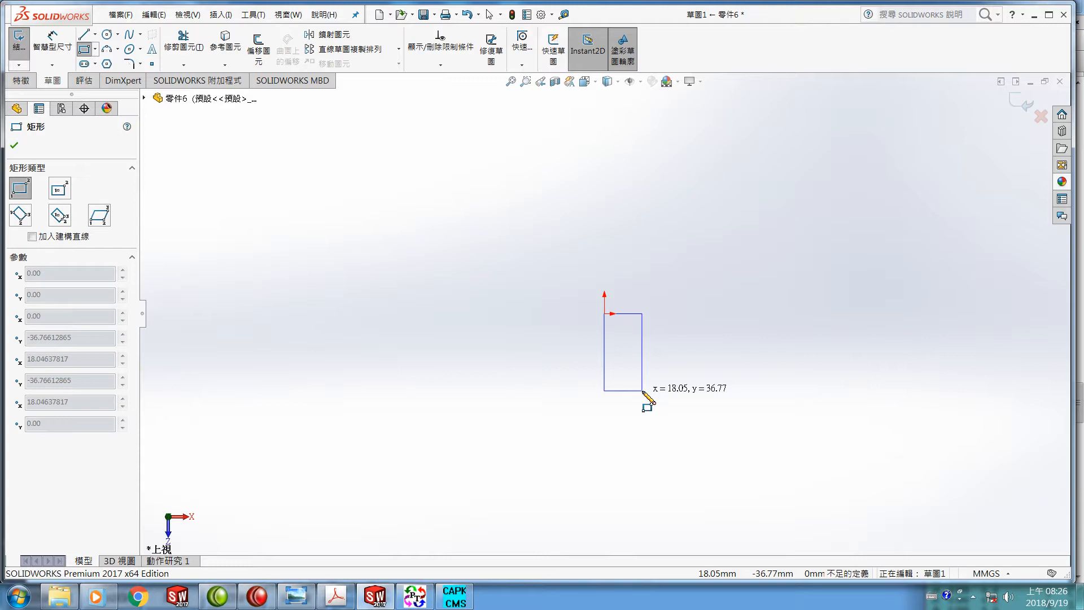
{"action": "left_click", "coordinate": [642, 391]}
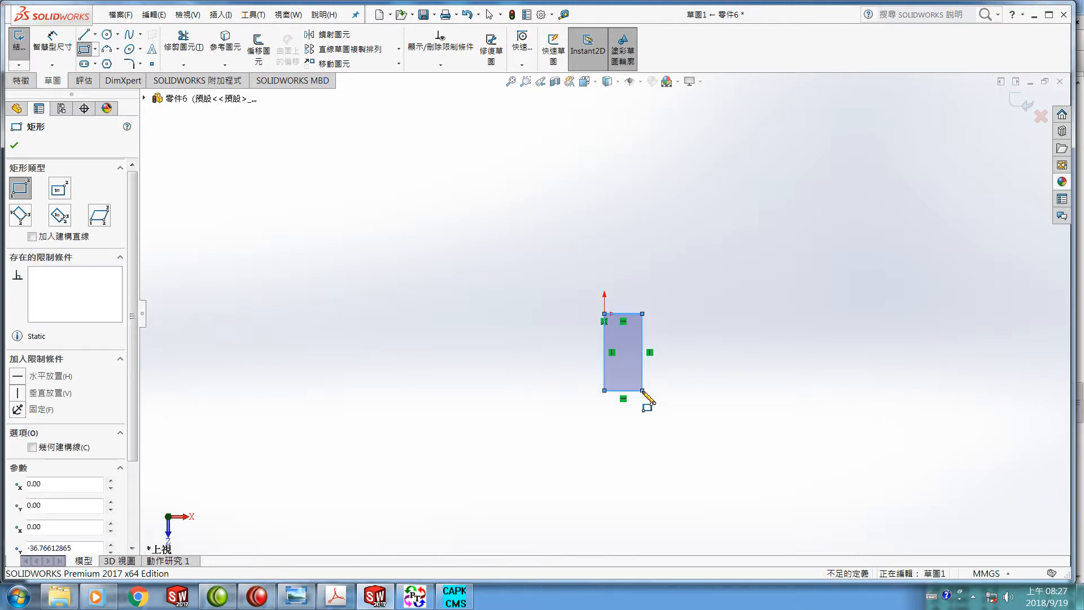
Dimension the rectangle's horizontal edge at the origin to a width of 25 mm with Smart Dimension.
{"action": "left_click", "coordinate": [57, 51]}
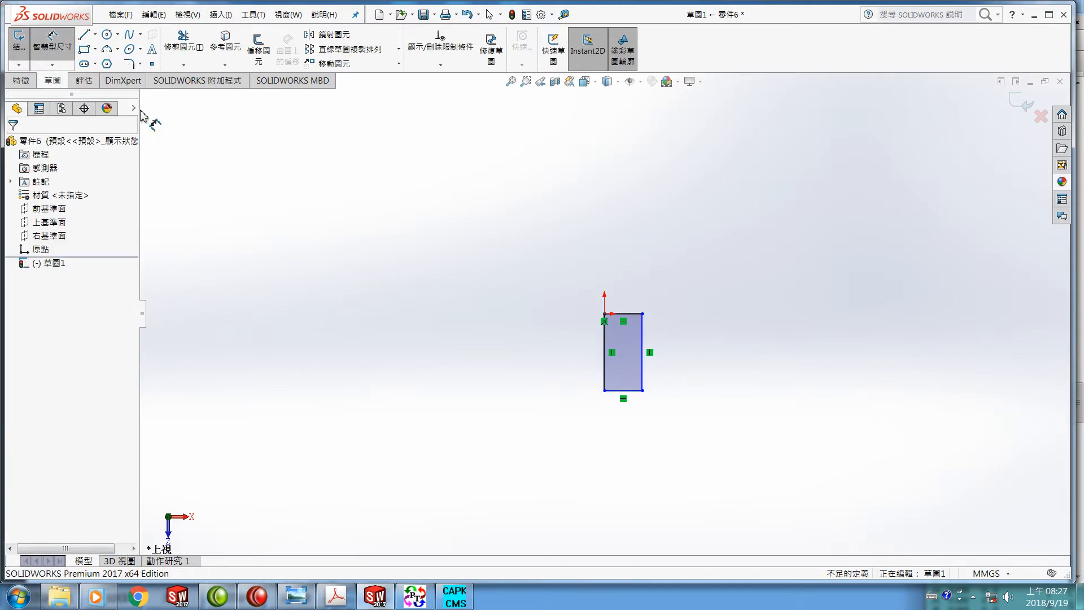
{"action": "left_click", "coordinate": [635, 314]}
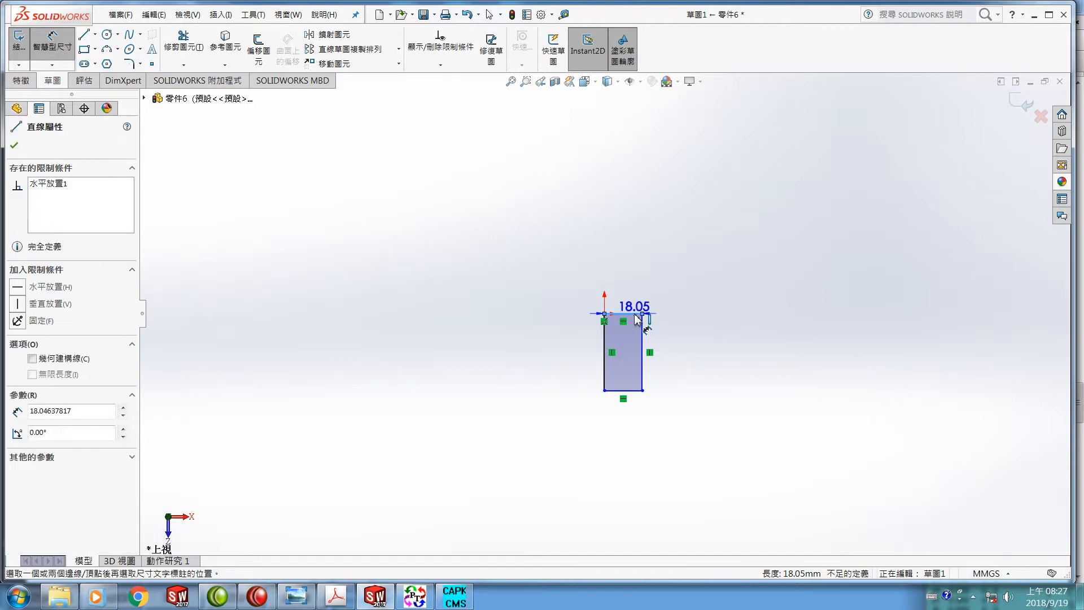
{"action": "left_click", "coordinate": [628, 262]}
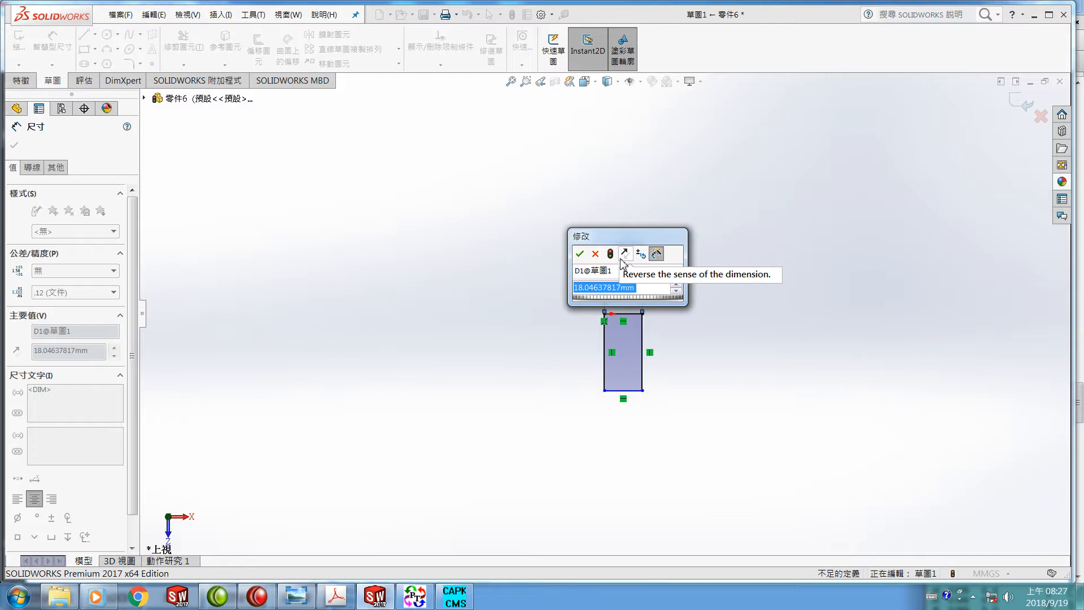
{"action": "type", "text": "2"}
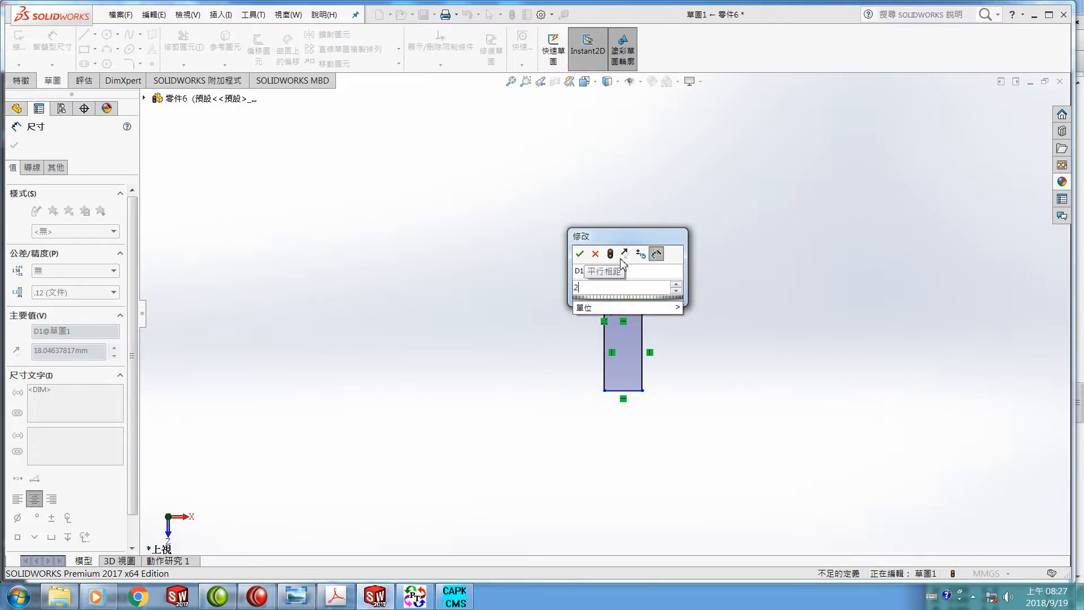
{"action": "type", "text": "5"}
{"action": "key", "text": "Return"}
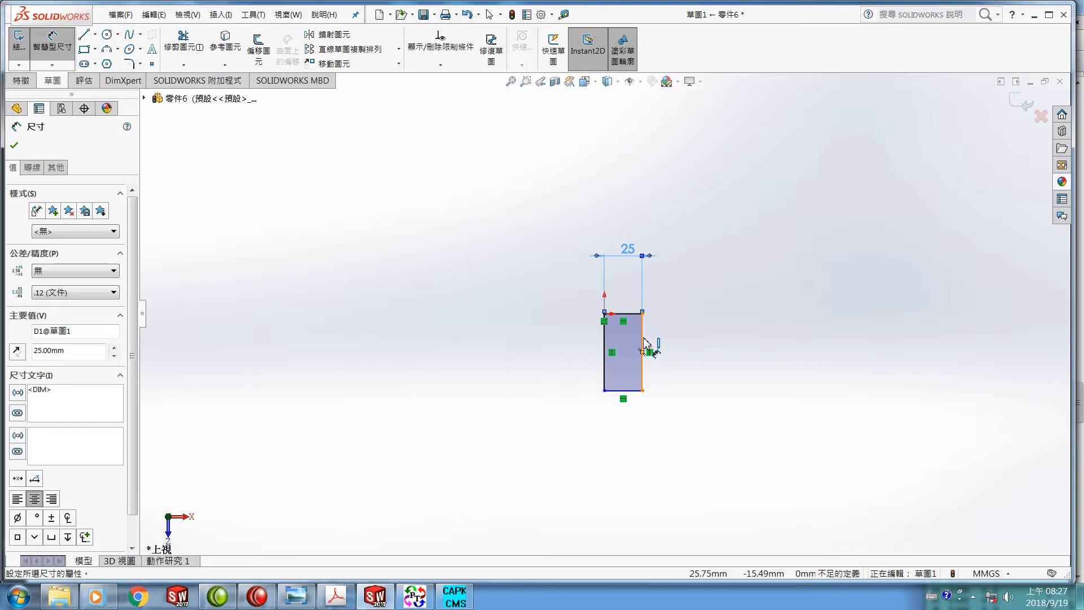
Dimension the rectangle's vertical edge to 50 mm and finish dimensioning.
{"action": "left_click", "coordinate": [644, 341]}
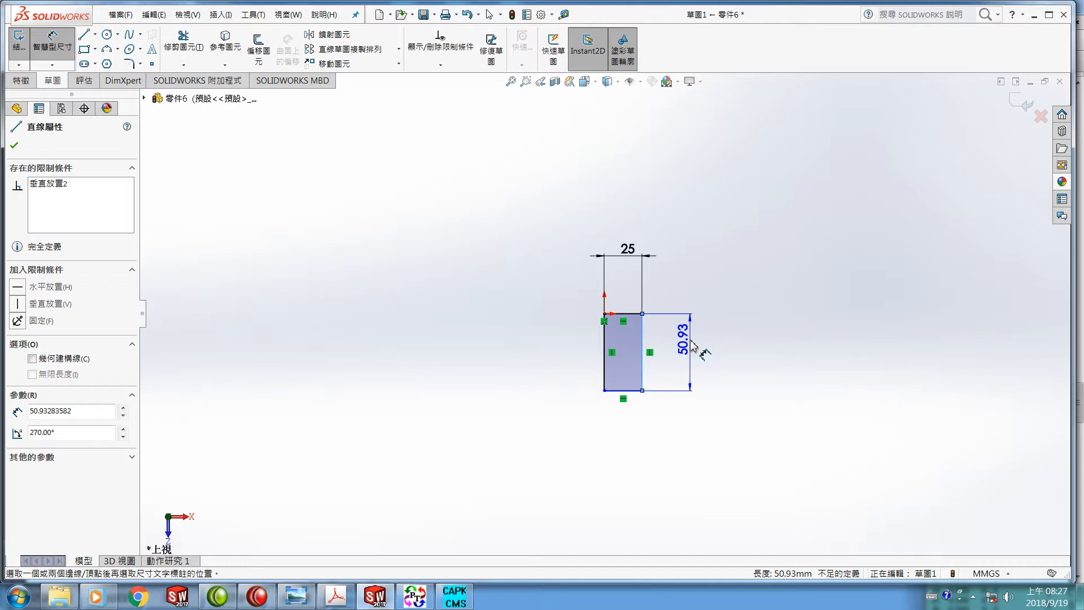
{"action": "left_click", "coordinate": [691, 340]}
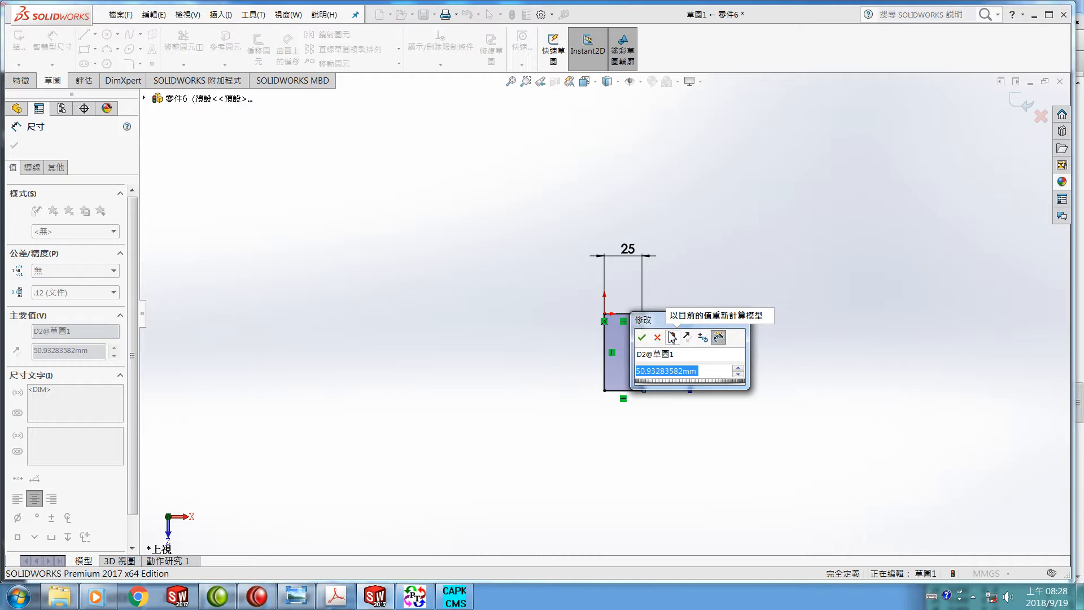
{"action": "type", "text": "5"}
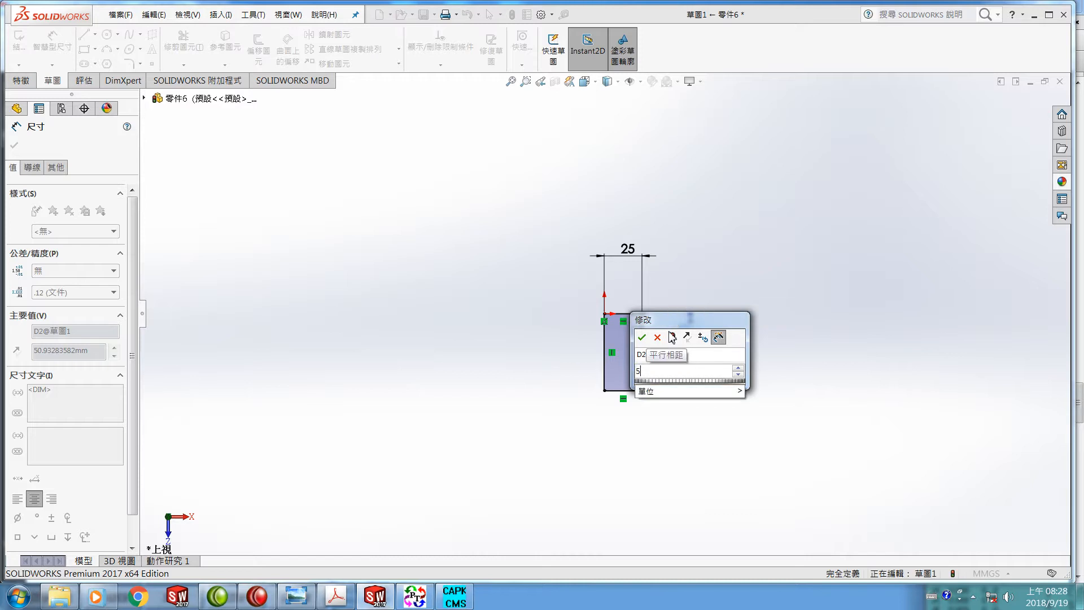
{"action": "type", "text": "0"}
{"action": "key", "text": "Return"}
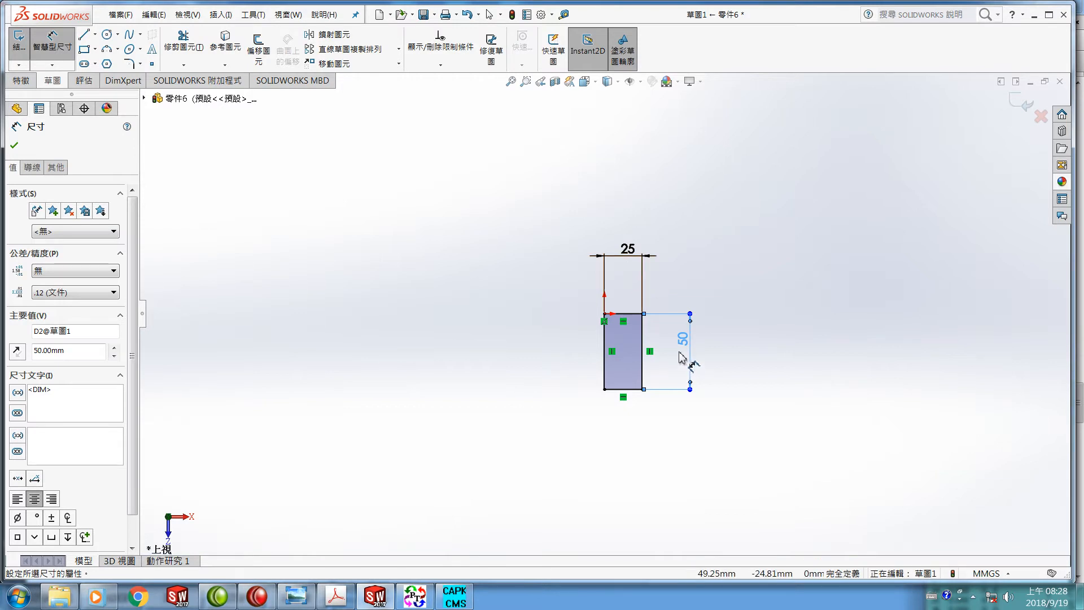
{"action": "left_click", "coordinate": [14, 146]}
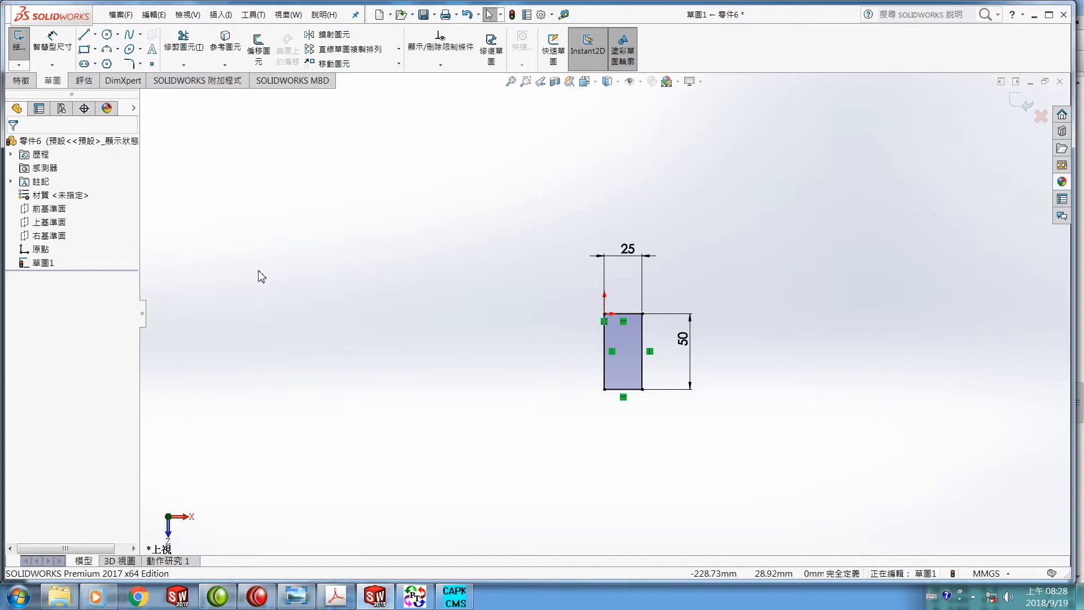
Check the tube length in Folding_super_base_drawing.pdf in Adobe Acrobat, then return to SOLIDWORKS and extrude the rectangle to a blind depth of 940 mm.
{"action": "left_click", "coordinate": [336, 597]}
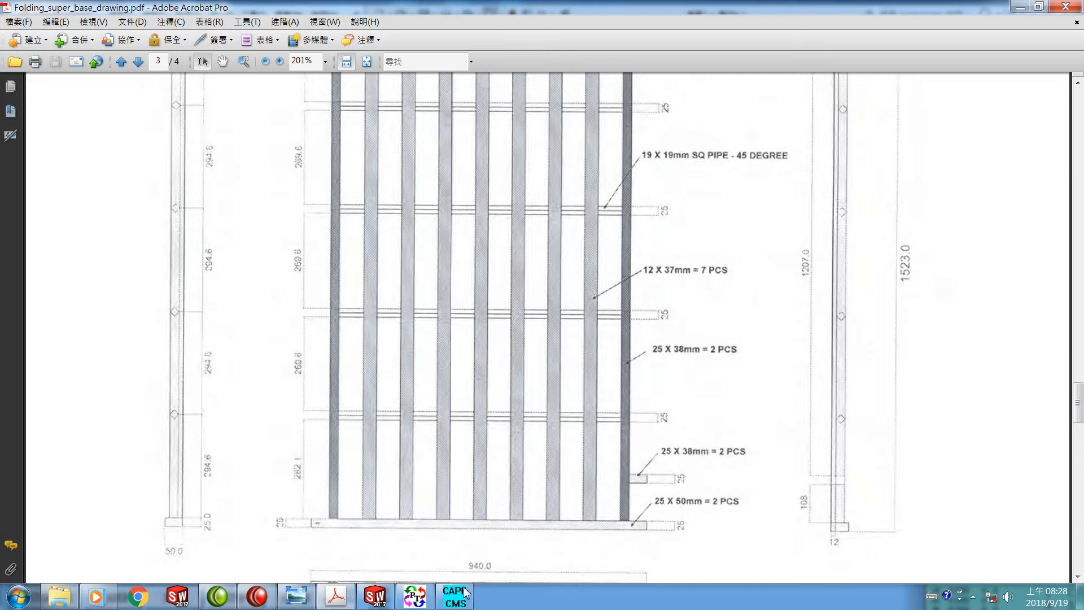
{"action": "left_click", "coordinate": [377, 598]}
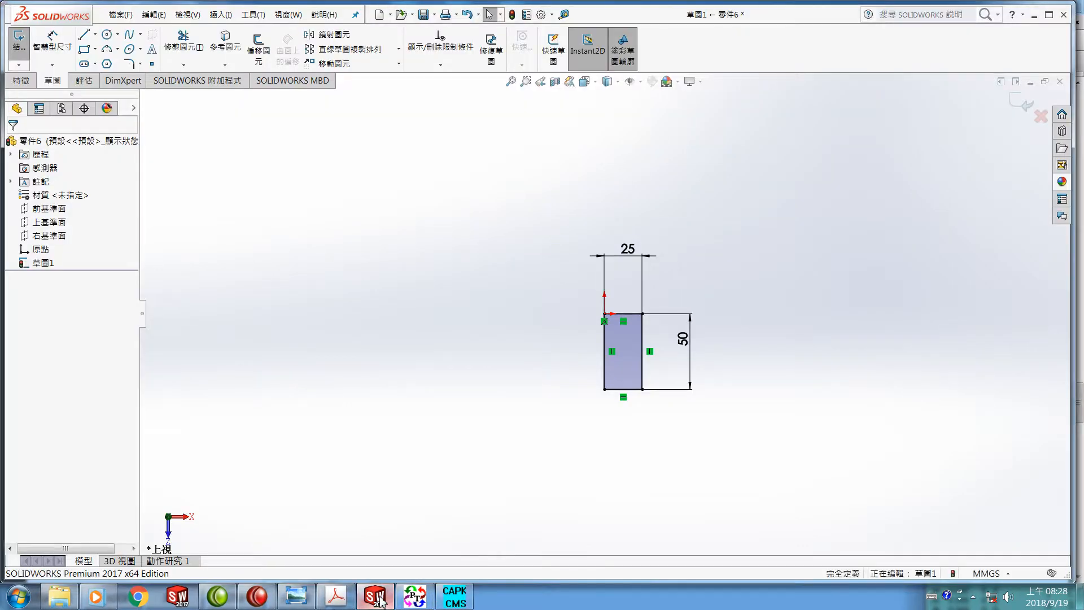
{"action": "left_click", "coordinate": [44, 263]}
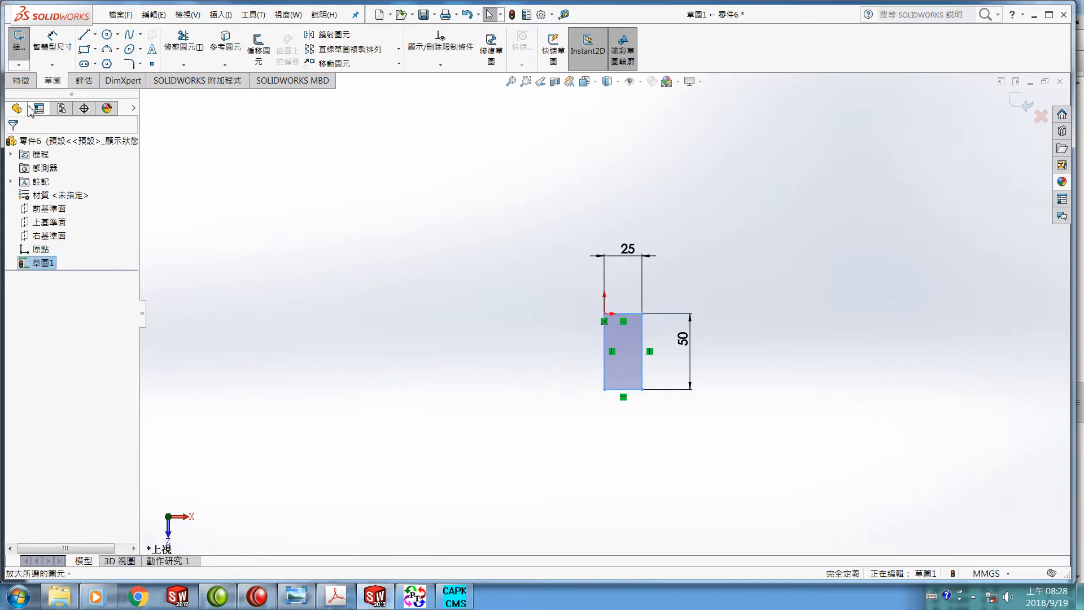
{"action": "left_click", "coordinate": [21, 82]}
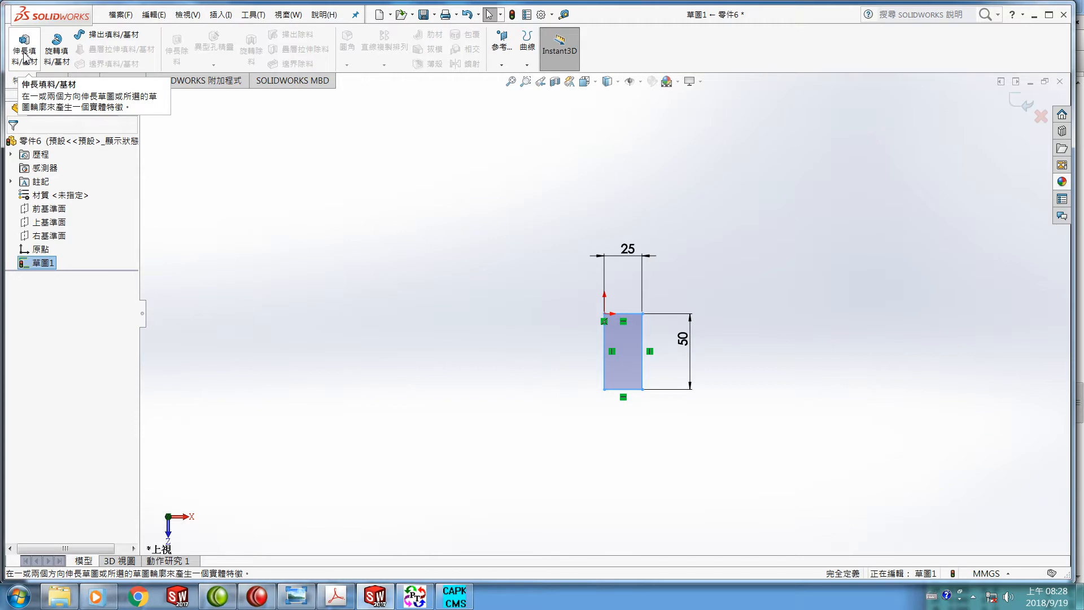
{"action": "left_click", "coordinate": [25, 56]}
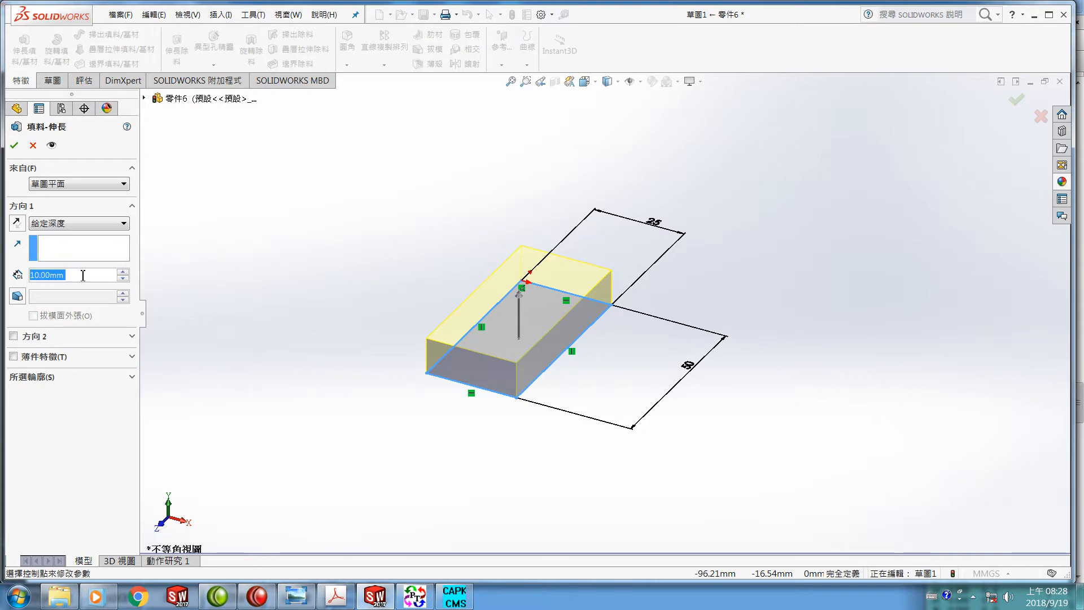
{"action": "type", "text": "940"}
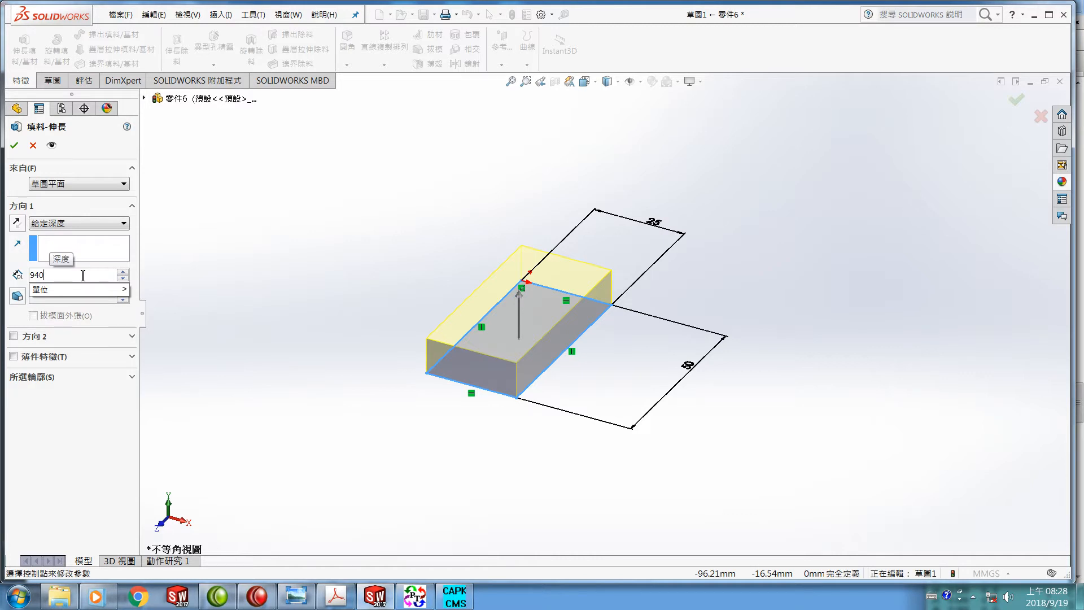
{"action": "key", "text": "Return"}
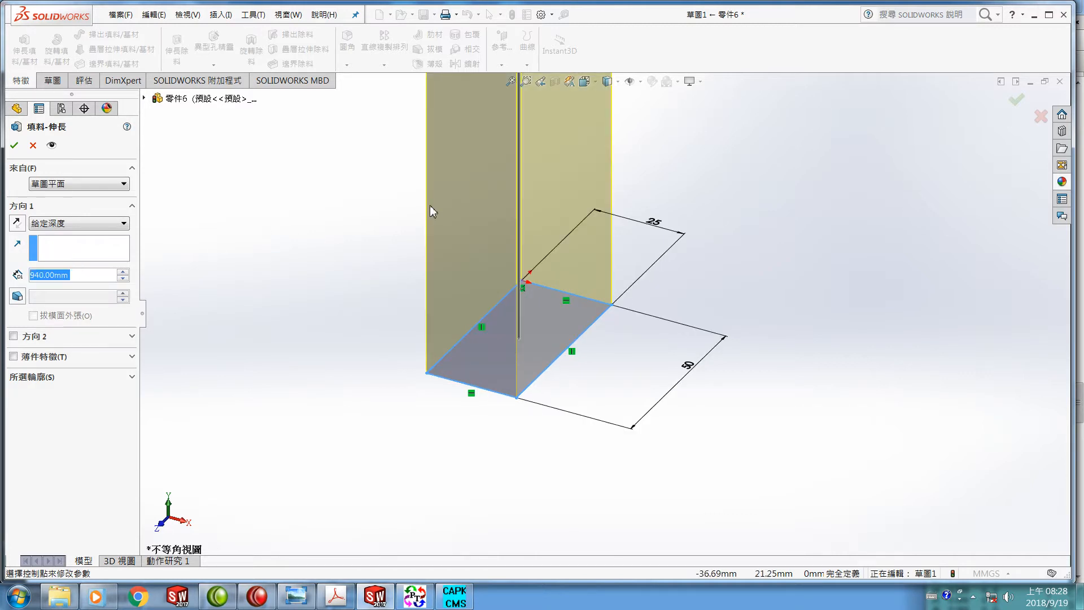
{"action": "scroll", "coordinate": [429, 210], "scroll_direction": "up", "scroll_amount": 3}
{"action": "scroll", "coordinate": [518, 174], "scroll_direction": "up", "scroll_amount": 5}
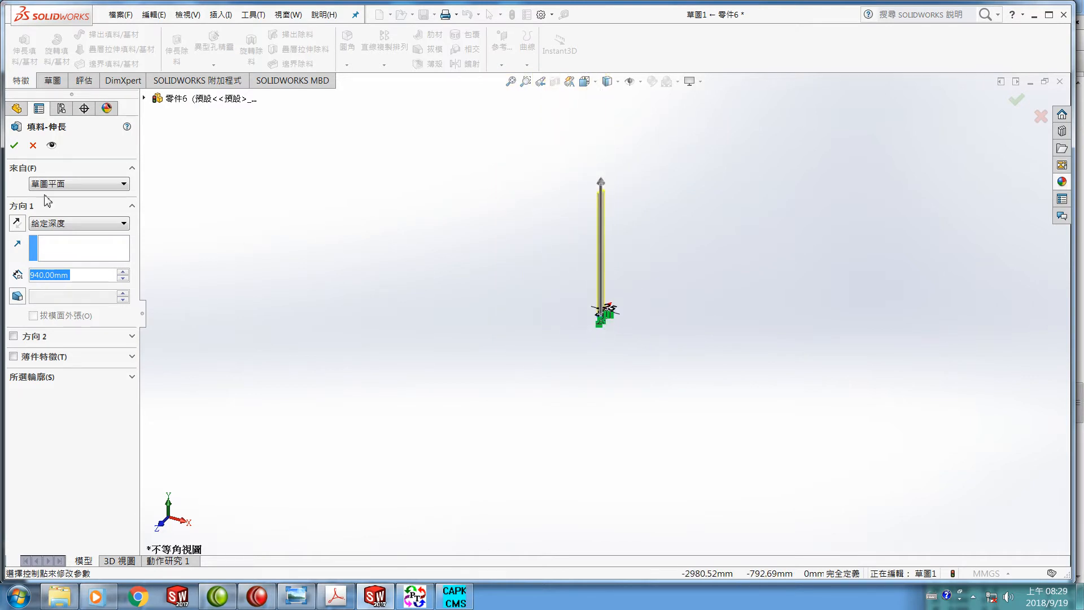
{"action": "left_click", "coordinate": [15, 147]}
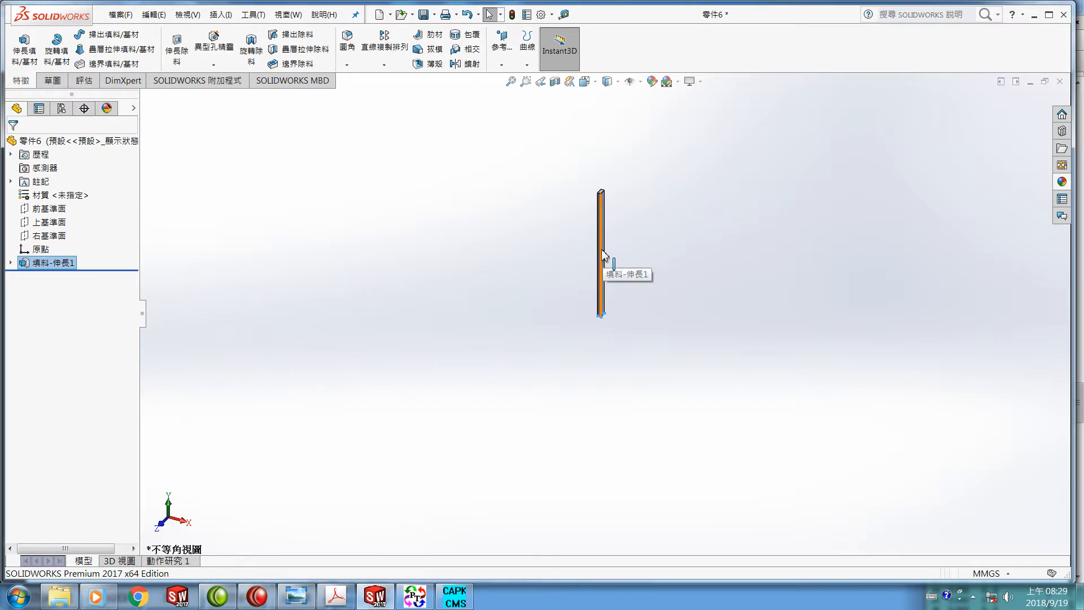
Open the appearance settings for the whole part and pick a cyan colour from the spectrum.
{"action": "scroll", "coordinate": [603, 254], "scroll_direction": "down", "scroll_amount": 5}
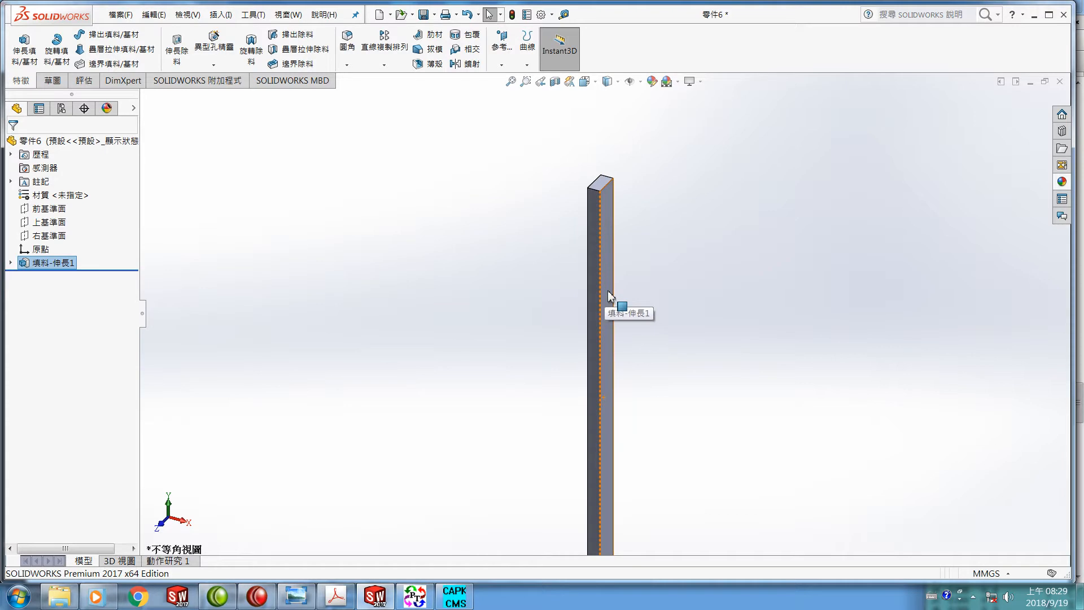
{"action": "right_click", "coordinate": [607, 290]}
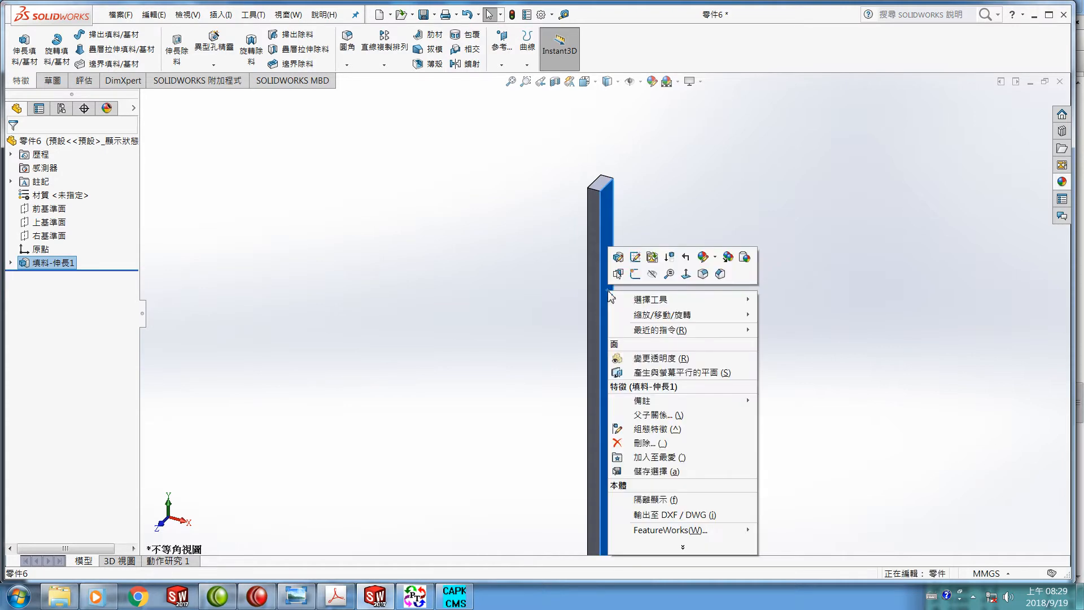
{"action": "left_click", "coordinate": [703, 259]}
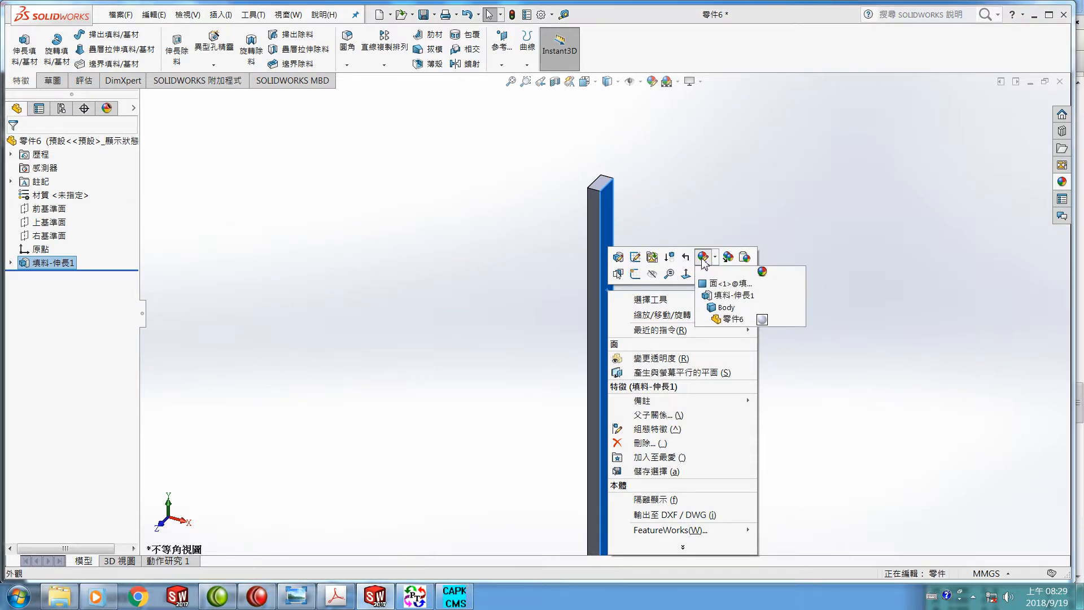
{"action": "left_click", "coordinate": [762, 320]}
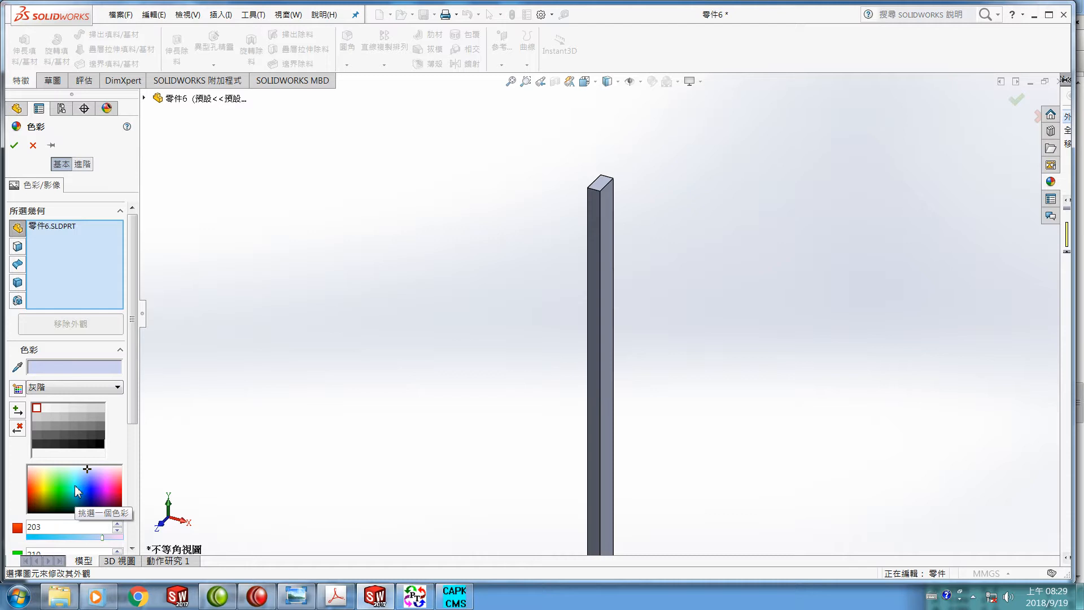
{"action": "left_click", "coordinate": [75, 486]}
Set the part's colour to RGB 0, 255, 255 and apply it.
{"action": "left_click_drag", "start_coordinate": [133, 395], "coordinate": [134, 517]}
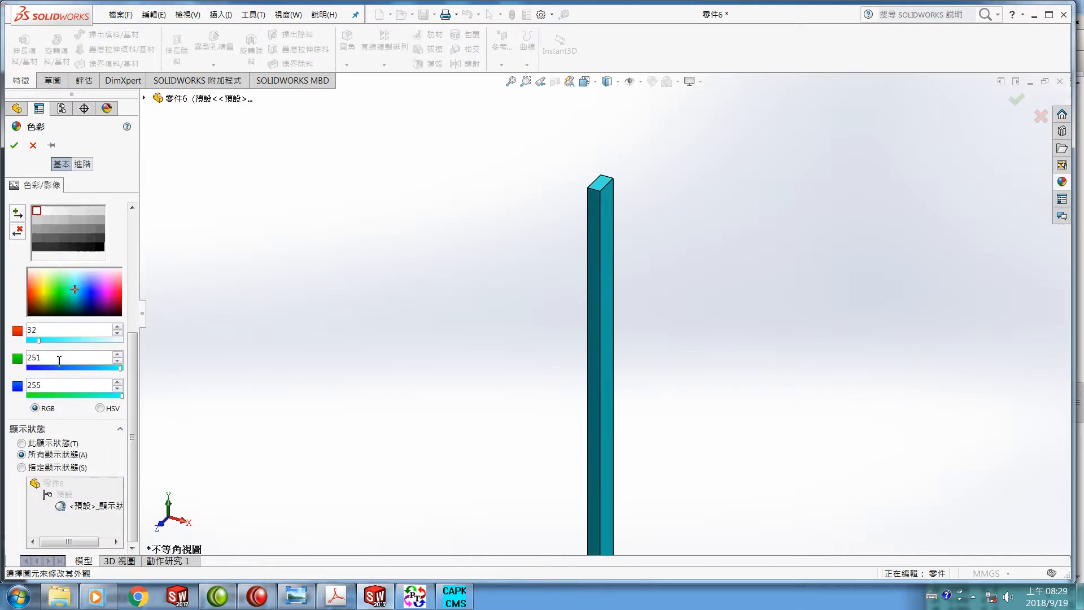
{"action": "double_click", "coordinate": [30, 331]}
{"action": "type", "text": "0"}
{"action": "double_click", "coordinate": [31, 356]}
{"action": "key", "text": "BackSpace"}
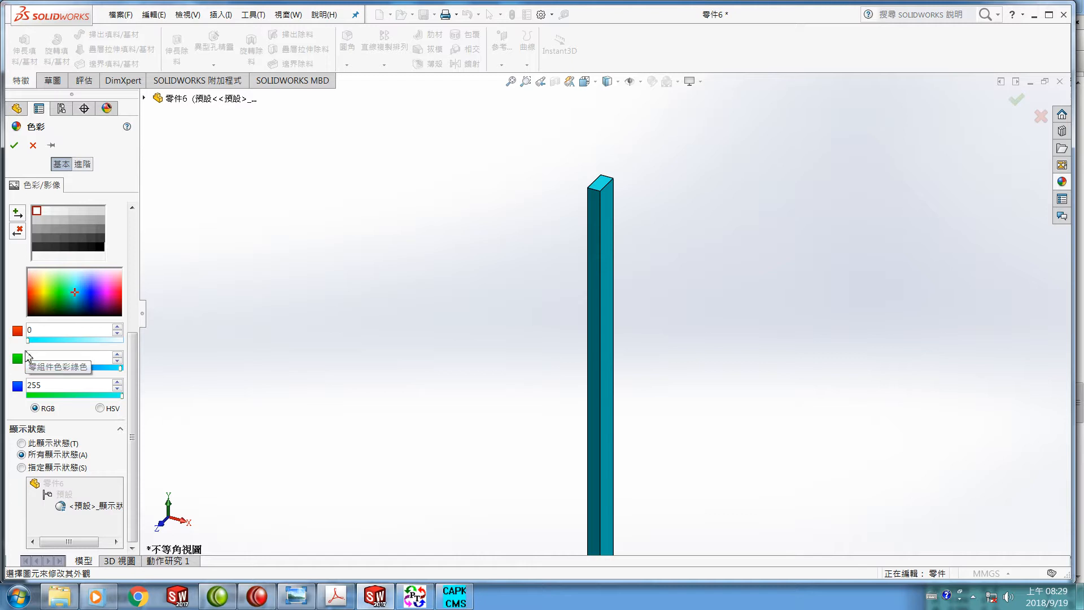
{"action": "type", "text": "255"}
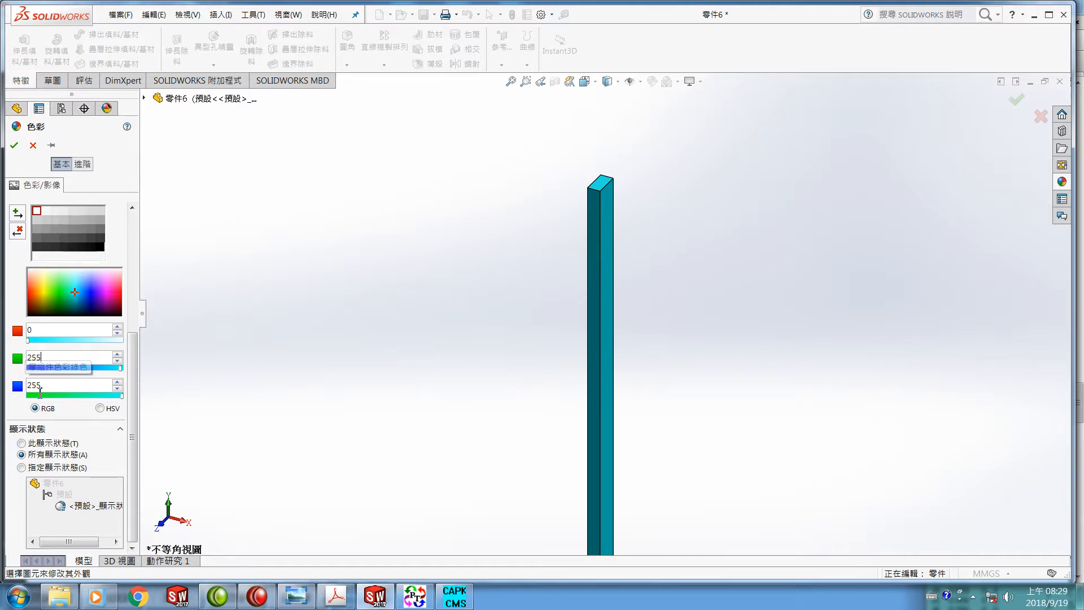
{"action": "left_click", "coordinate": [14, 147]}
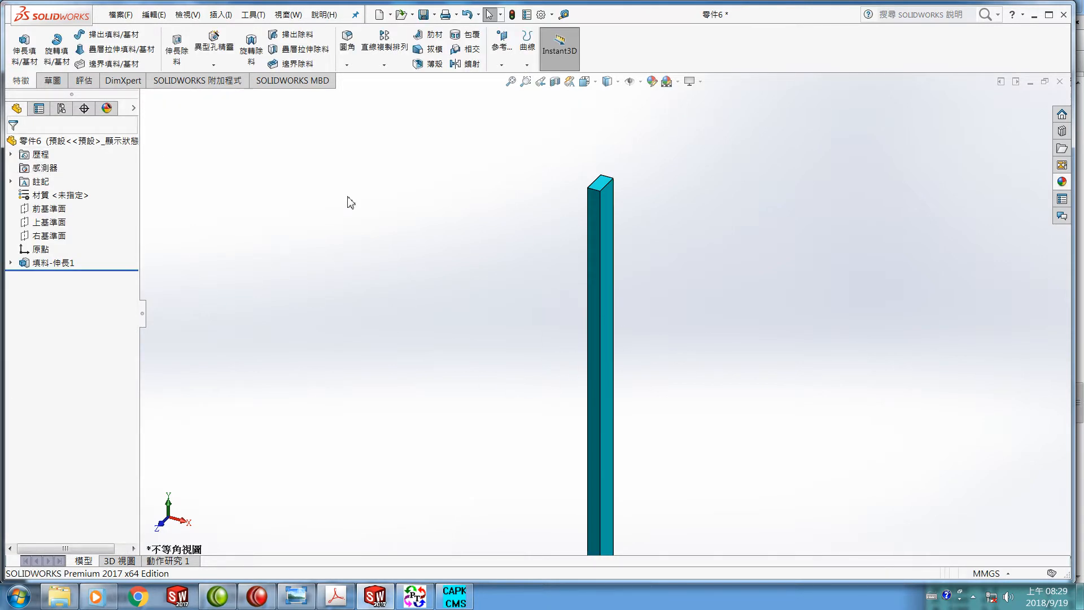
Save the part under its default name 零件6 in the mxxbed folder on drive C.
{"action": "left_click", "coordinate": [120, 15]}
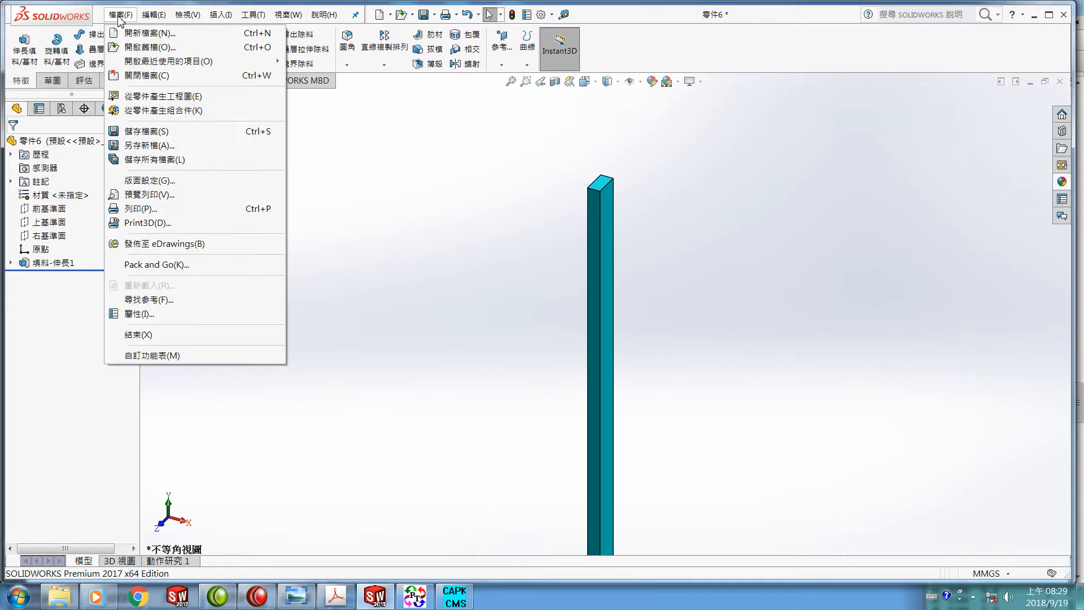
{"action": "left_click", "coordinate": [138, 131]}
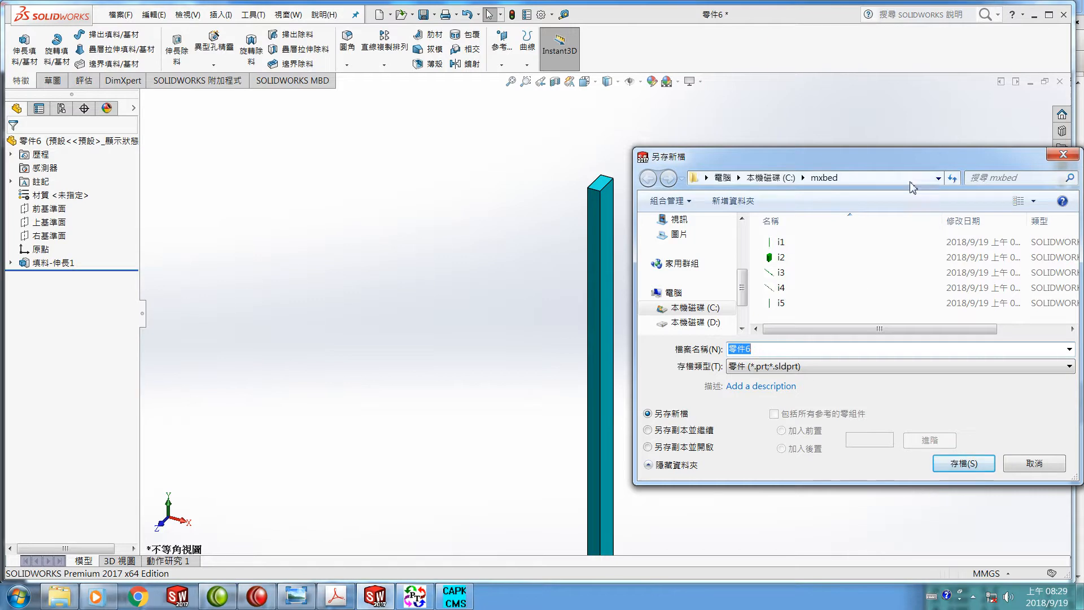
{"action": "left_click", "coordinate": [789, 178]}
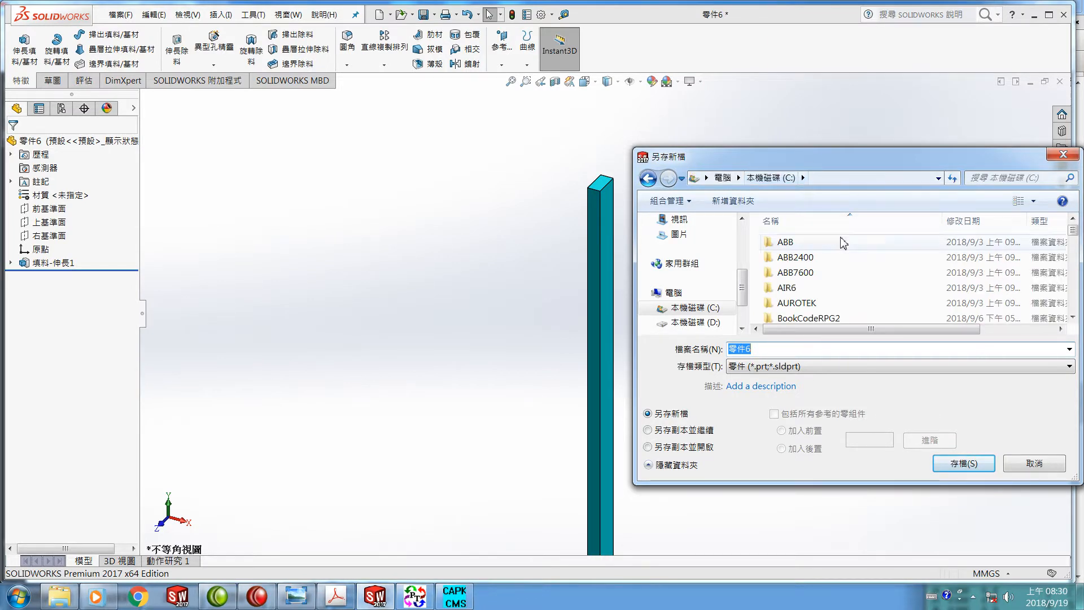
{"action": "left_click", "coordinate": [669, 308]}
{"action": "scroll", "coordinate": [733, 308], "scroll_direction": "down", "scroll_amount": 5}
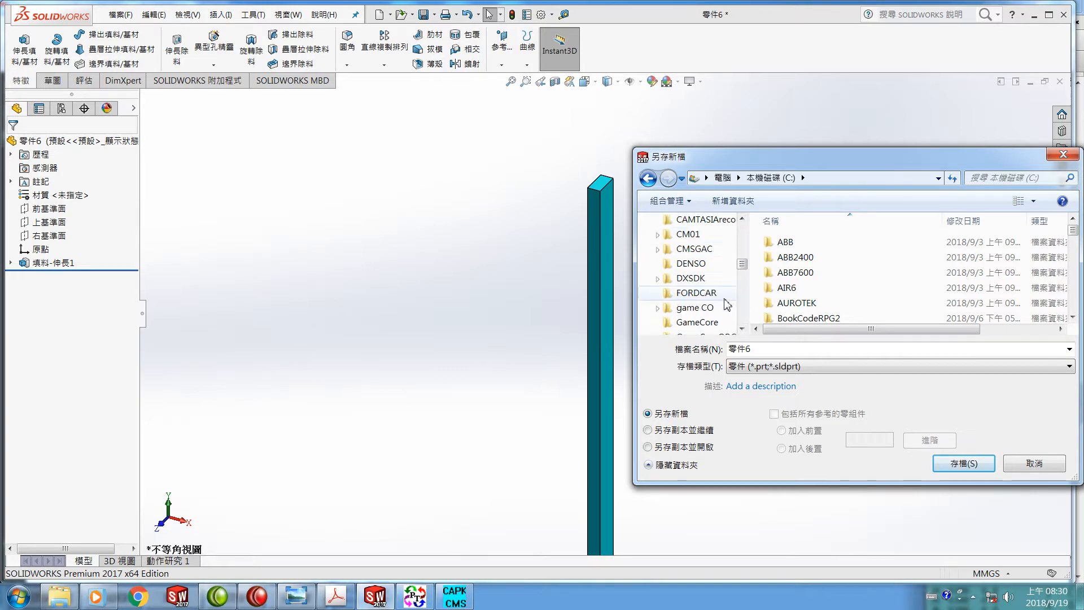
{"action": "scroll", "coordinate": [720, 310], "scroll_direction": "down", "scroll_amount": 6}
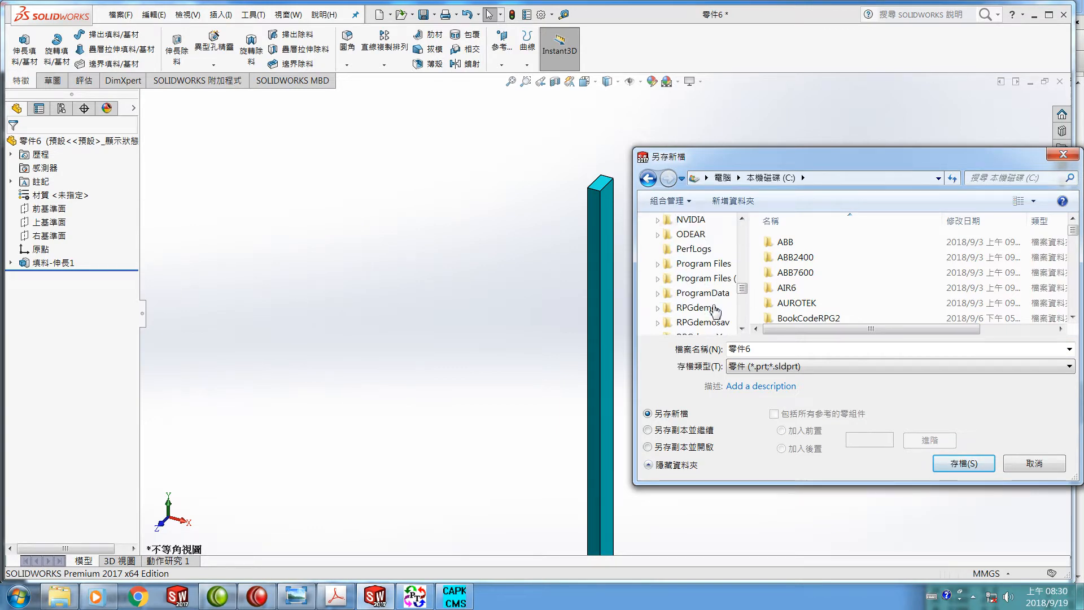
{"action": "scroll", "coordinate": [709, 314], "scroll_direction": "up", "scroll_amount": 4}
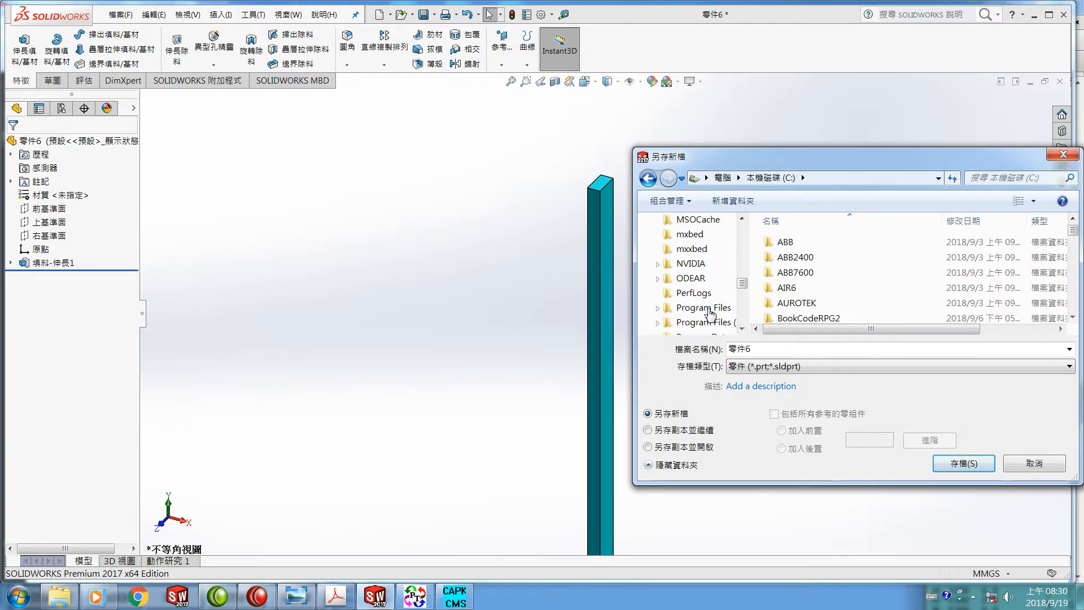
{"action": "scroll", "coordinate": [708, 309], "scroll_direction": "down", "scroll_amount": 1}
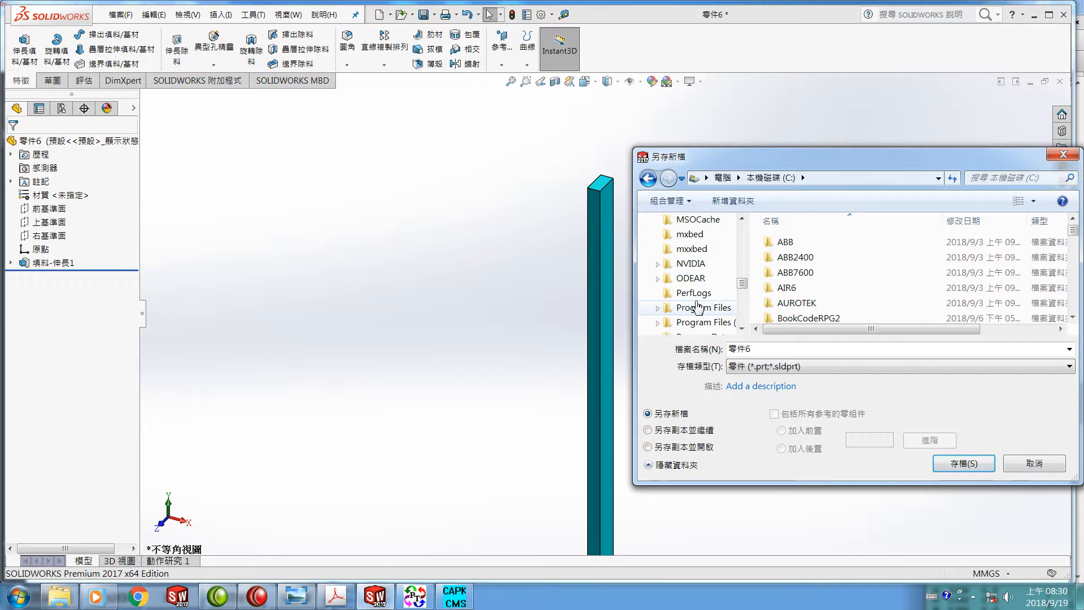
{"action": "left_click", "coordinate": [670, 251]}
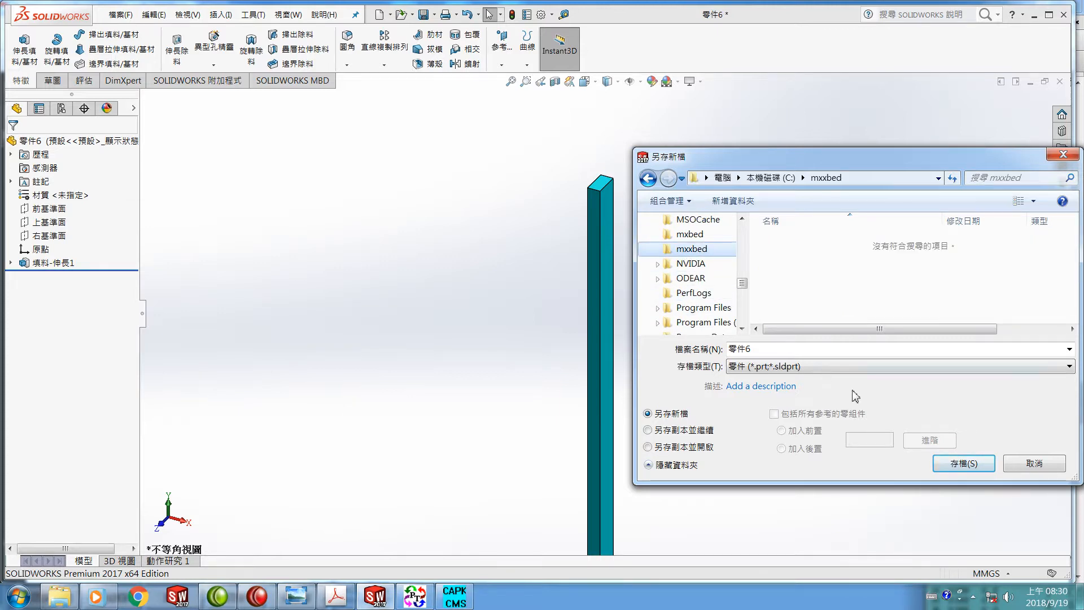
{"action": "left_click", "coordinate": [954, 463]}
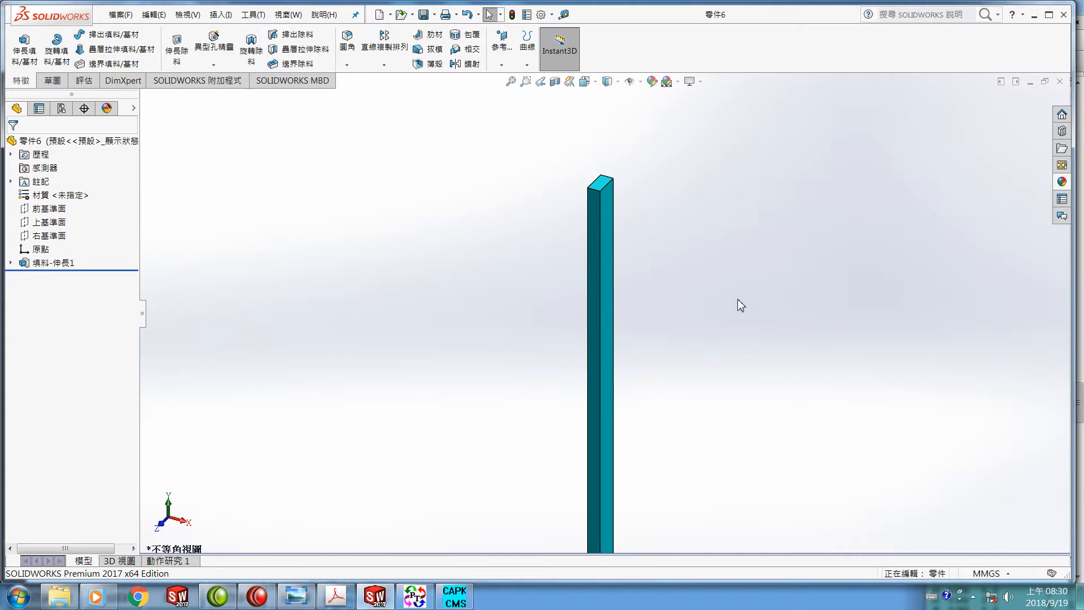
Save the part again, then start saving it under a new name in the mxxbed folder.
{"action": "left_click", "coordinate": [121, 15]}
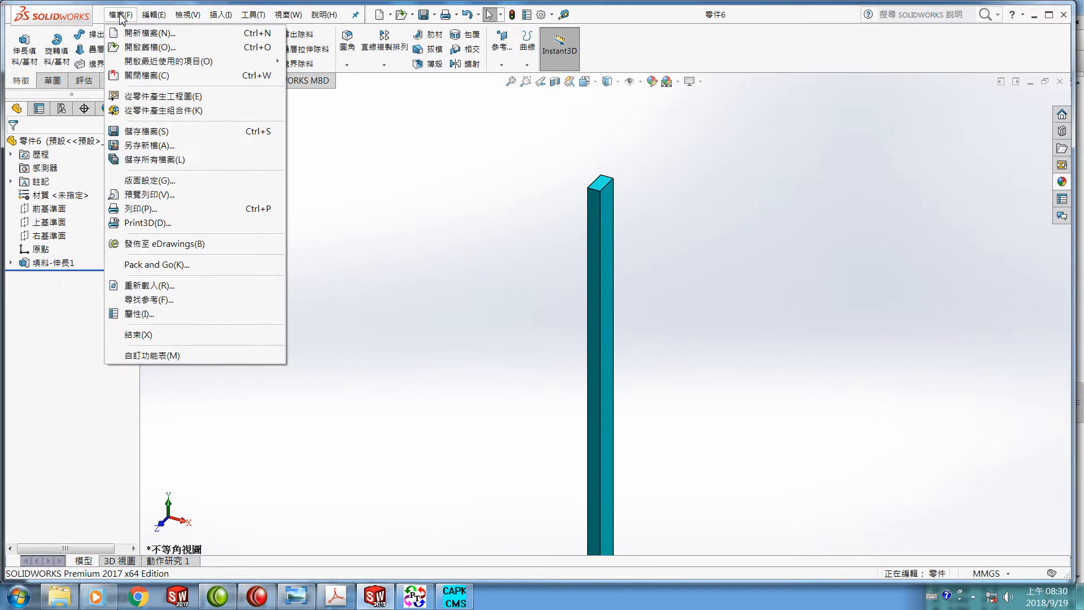
{"action": "left_click", "coordinate": [141, 132]}
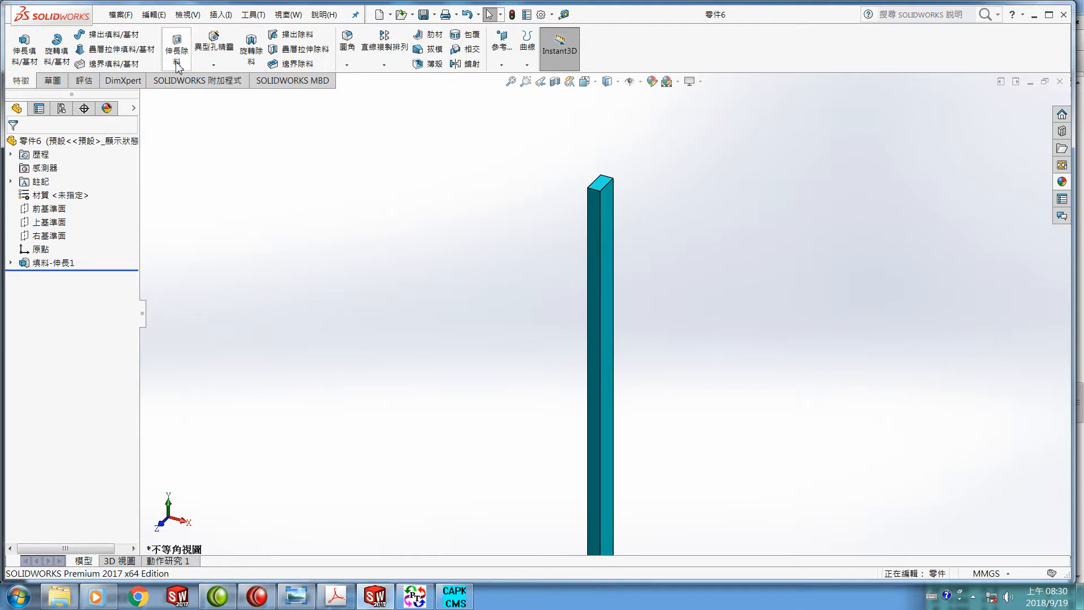
{"action": "left_click", "coordinate": [121, 15]}
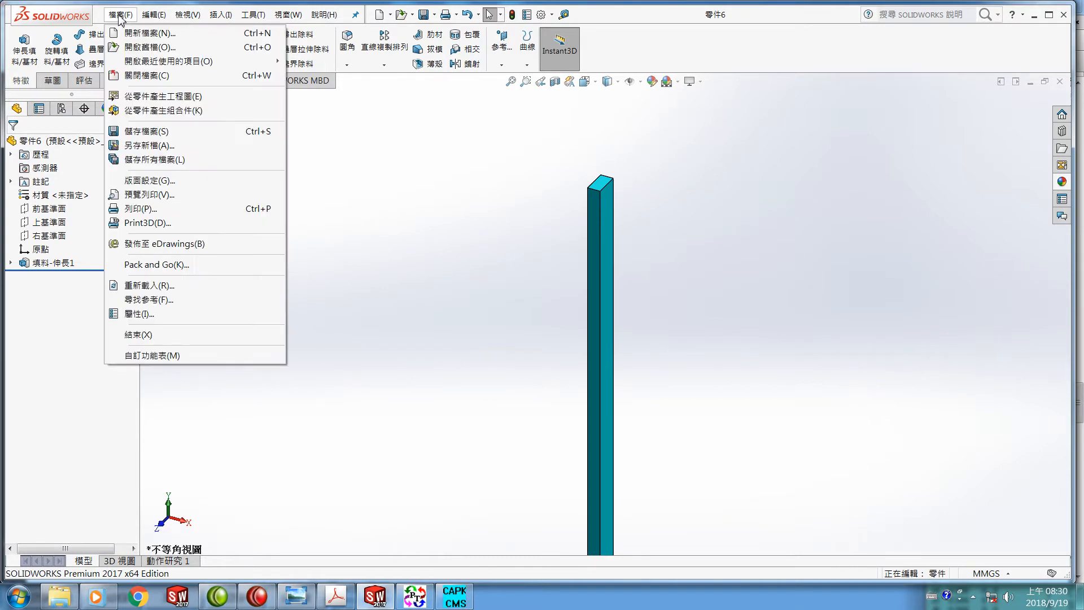
{"action": "left_click", "coordinate": [141, 149]}
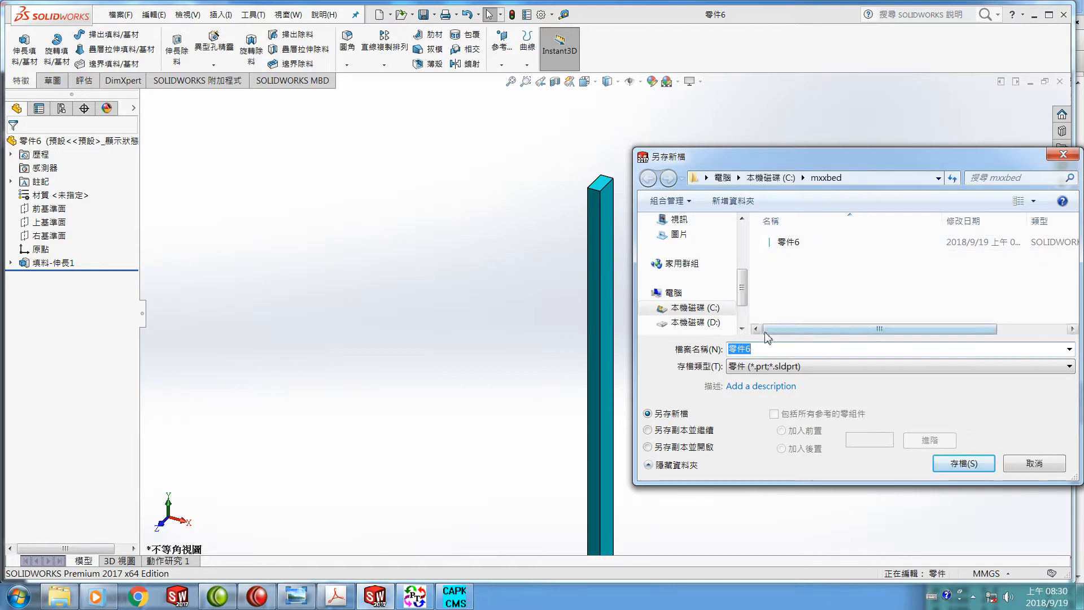
{"action": "type", "text": "i"}
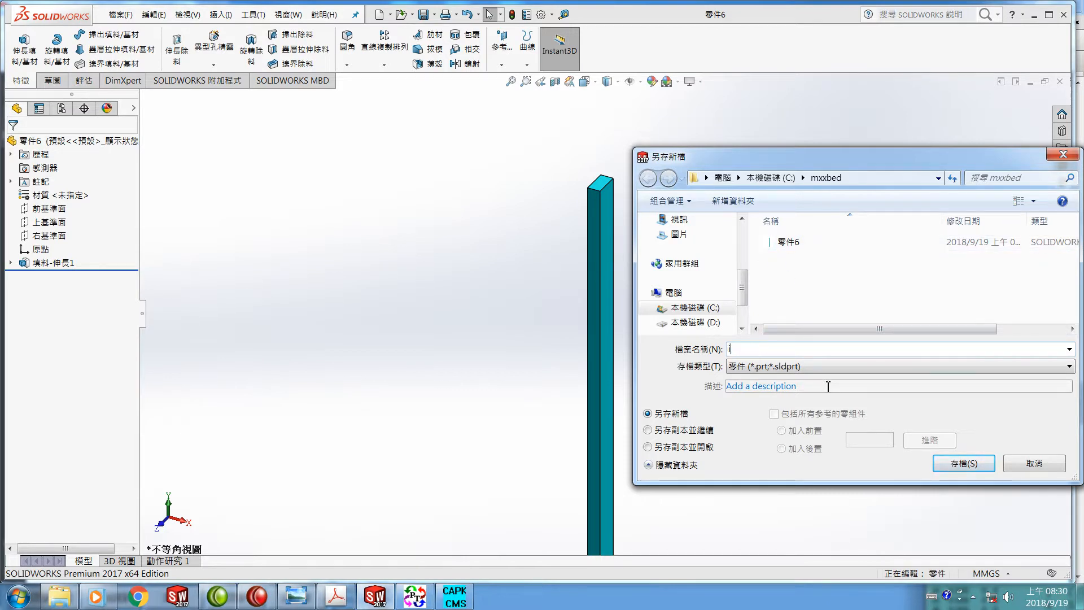
Try to delete the 零件6 file from the mxxbed folder within the save dialog.
{"action": "left_click", "coordinate": [804, 244]}
{"action": "right_click", "coordinate": [796, 247]}
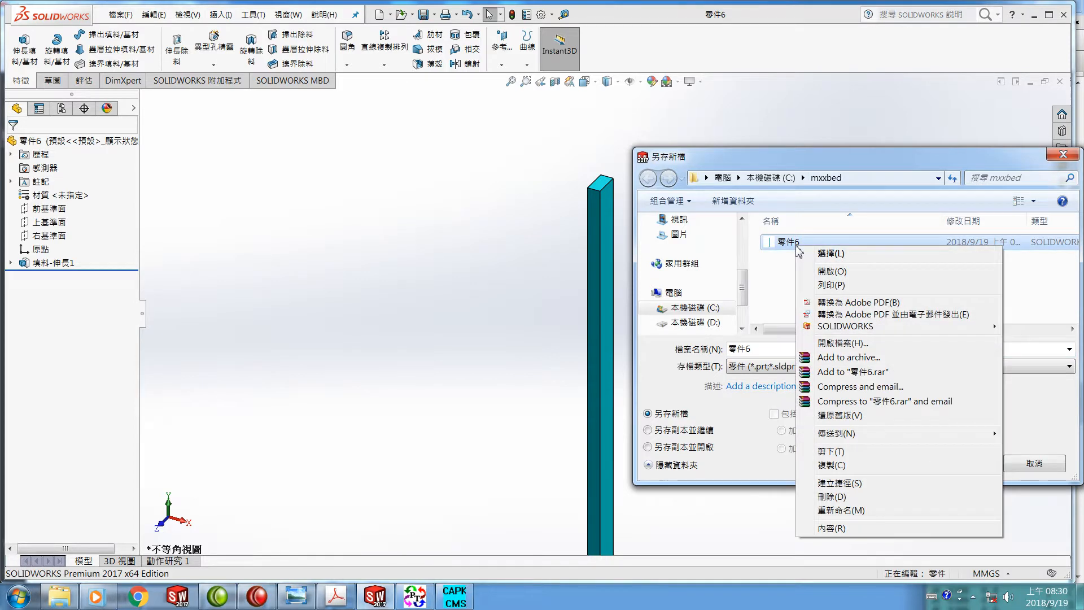
{"action": "left_click", "coordinate": [837, 498]}
{"action": "left_click", "coordinate": [602, 349]}
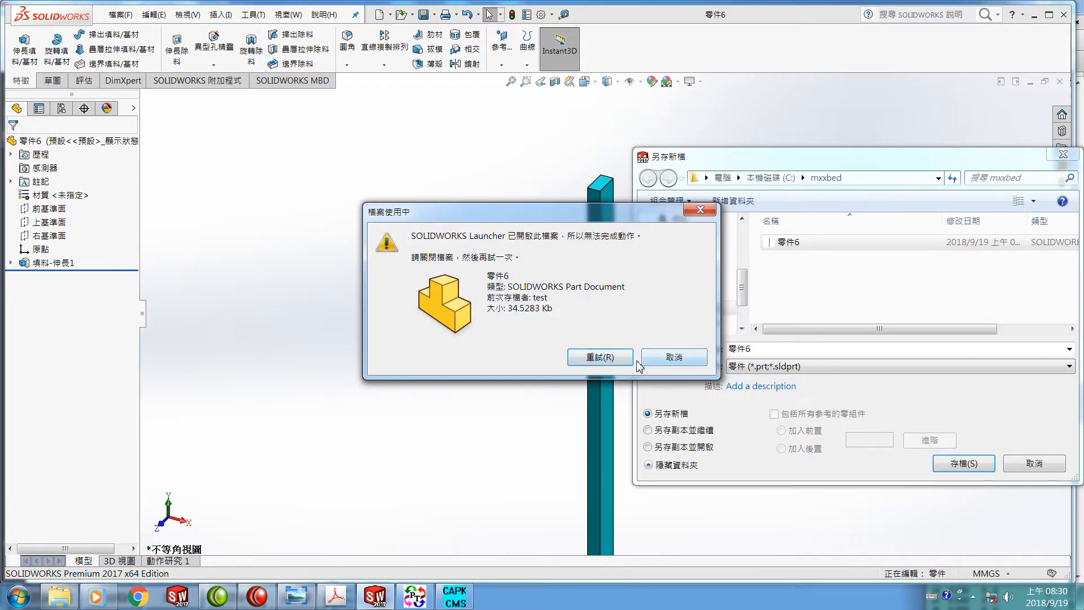
{"action": "left_click", "coordinate": [598, 358]}
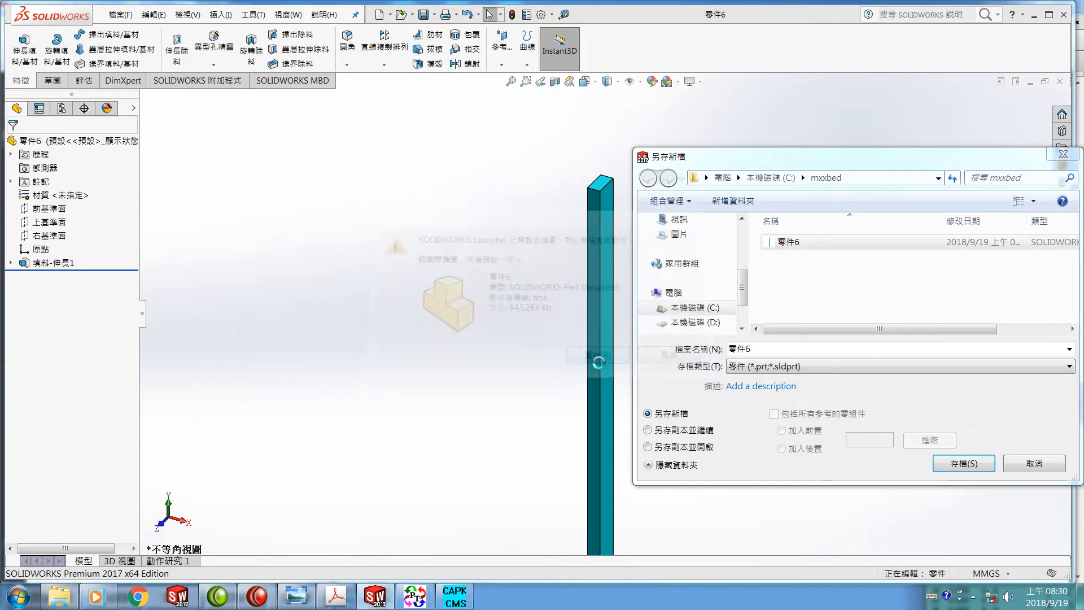
{"action": "left_click", "coordinate": [701, 210]}
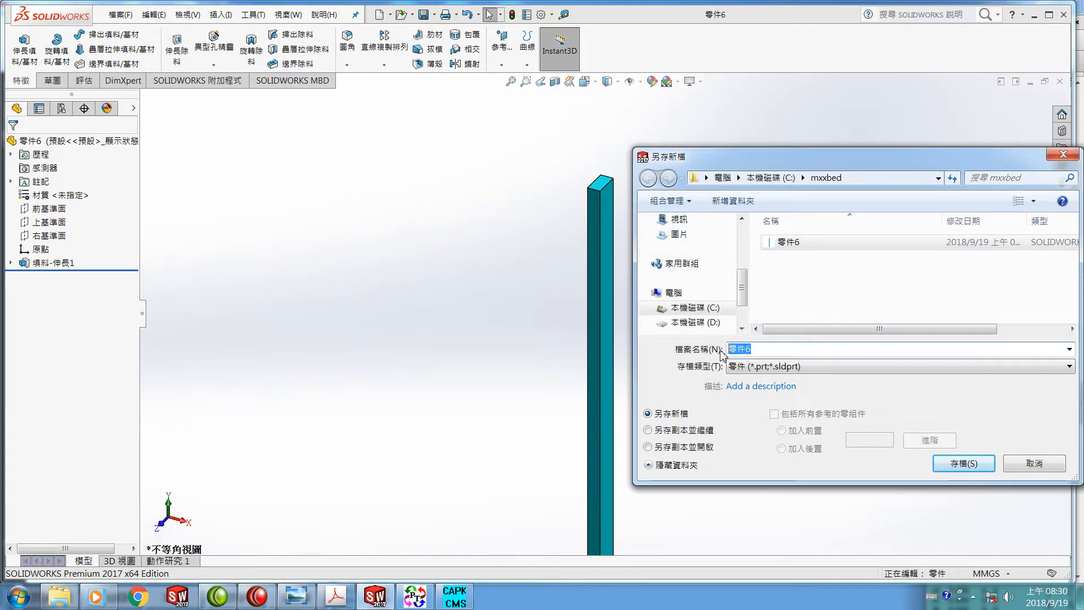
Save the part under the new name i1 in the mxxbed folder.
{"action": "type", "text": "i1"}
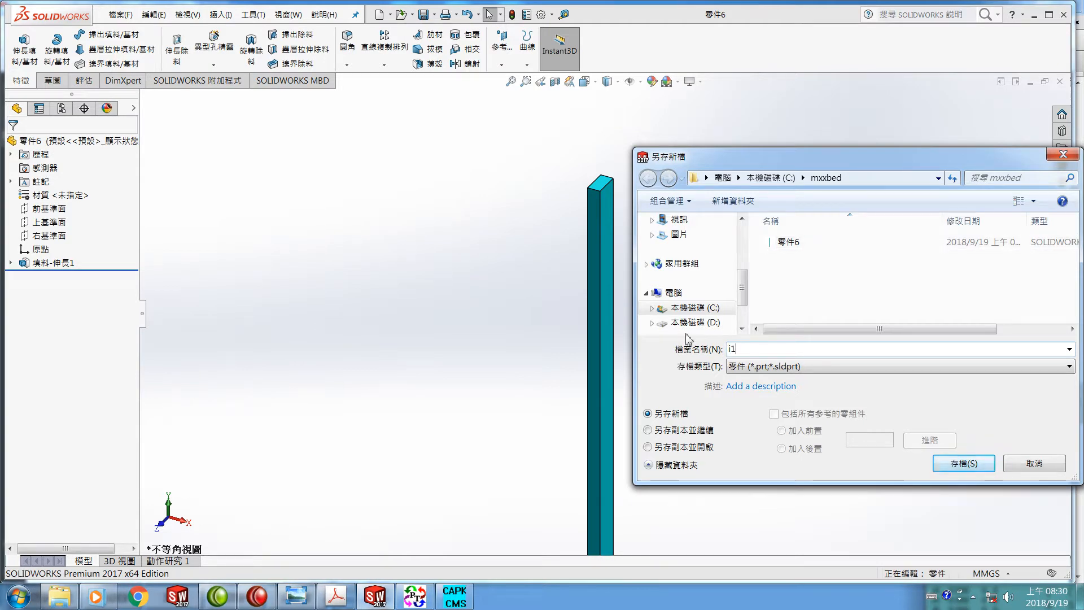
{"action": "key", "text": "Return"}
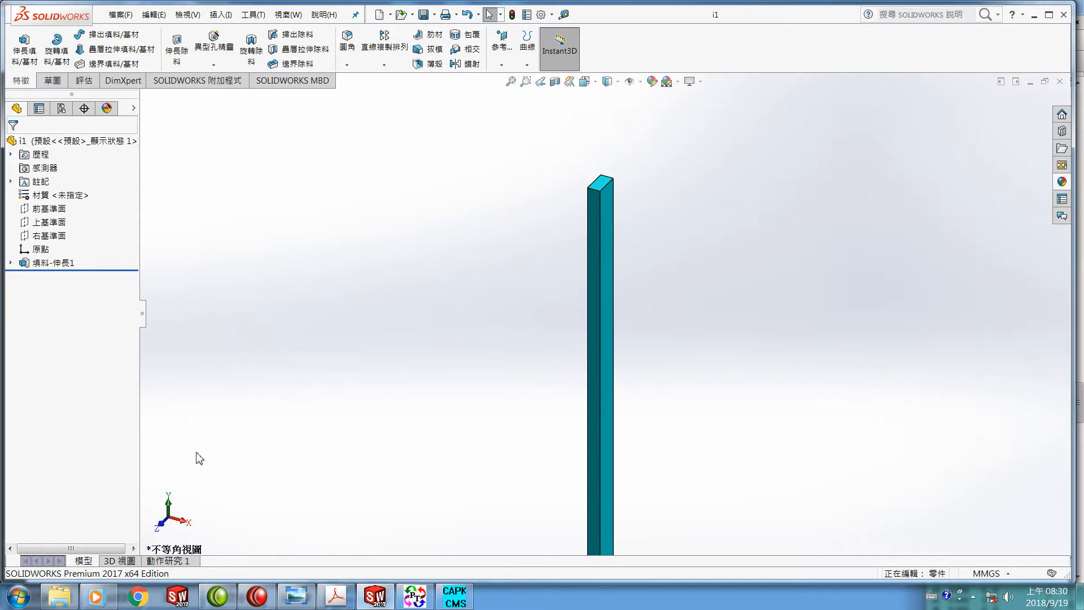
Switch to Windows Explorer and delete the redundant 零件6 file from the mxxbed folder on drive C.
{"action": "left_click", "coordinate": [54, 602]}
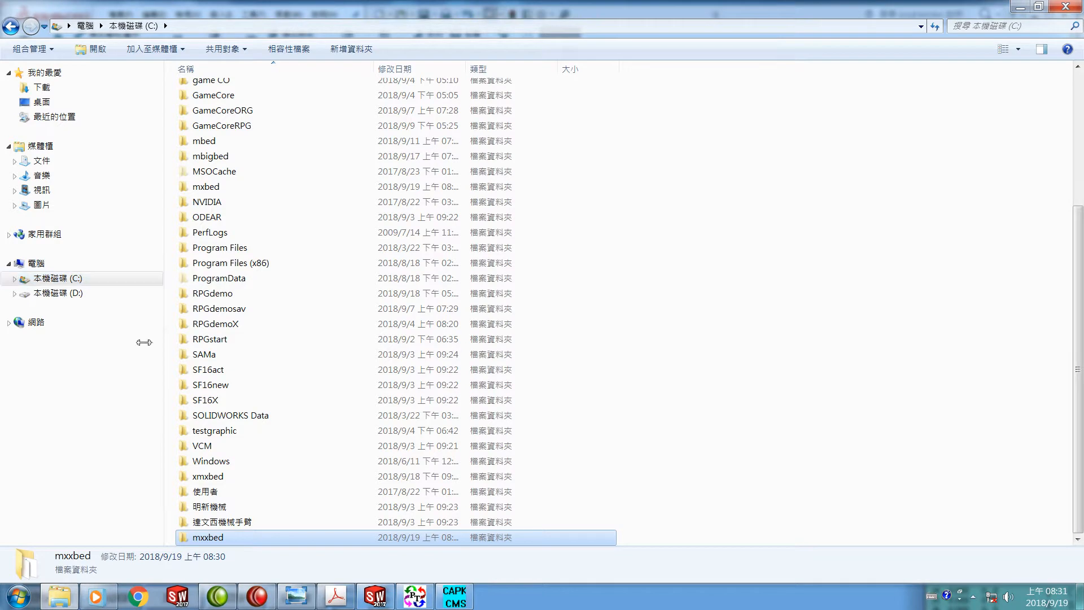
{"action": "double_click", "coordinate": [210, 537]}
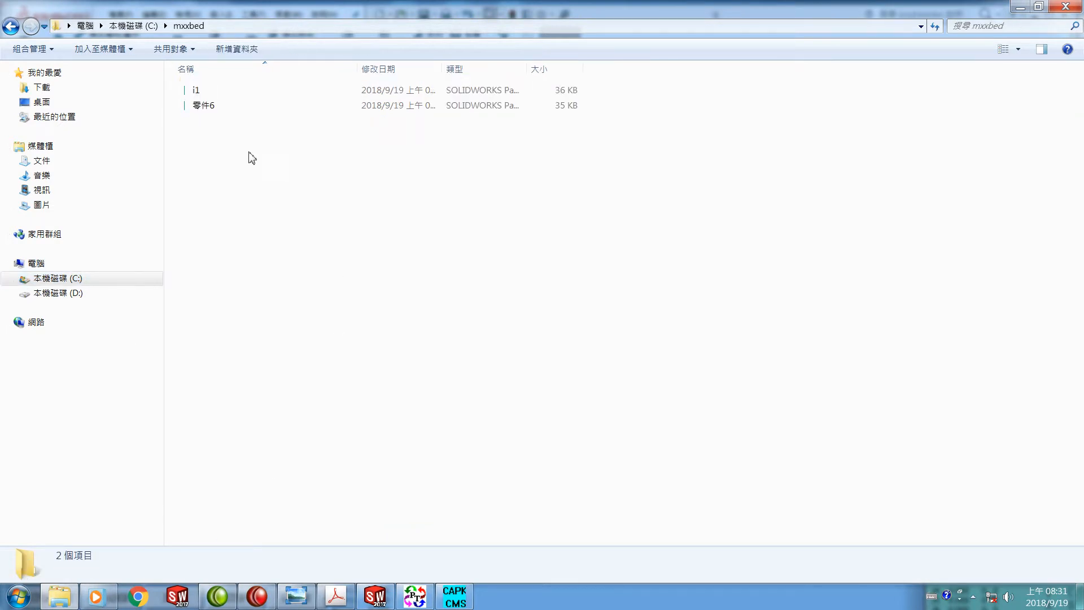
{"action": "right_click", "coordinate": [205, 107]}
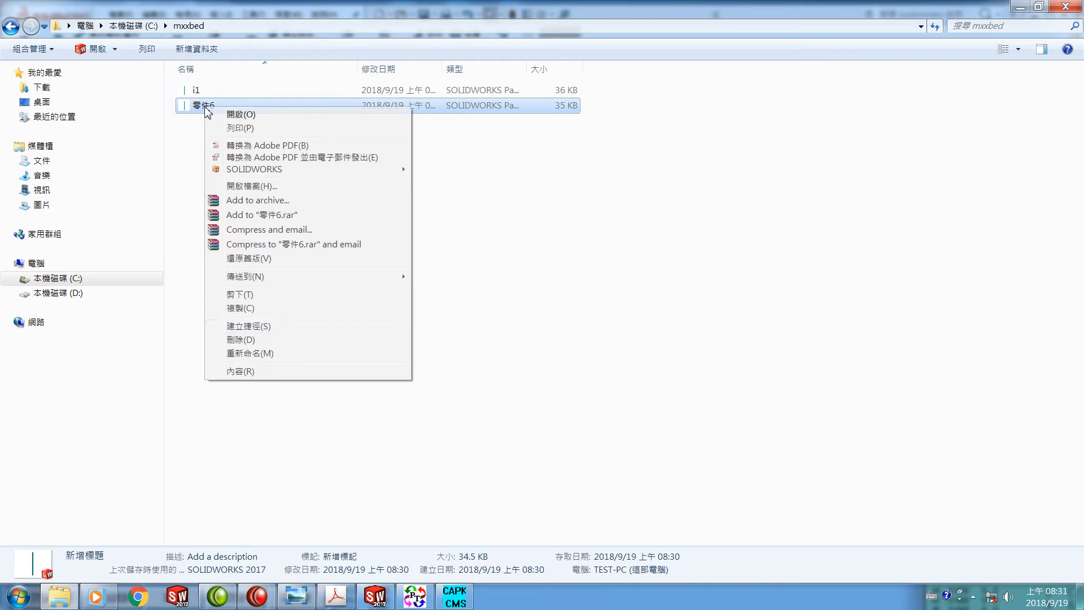
{"action": "left_click", "coordinate": [240, 339]}
{"action": "left_click", "coordinate": [592, 339]}
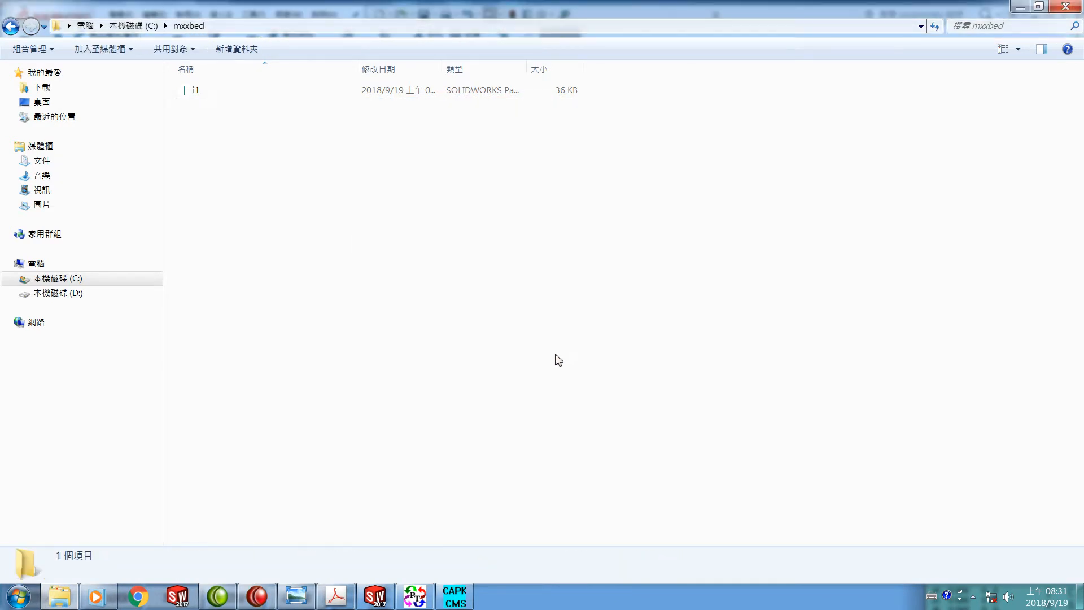
Return to SOLIDWORKS and close the i1 part file.
{"action": "left_click", "coordinate": [372, 604]}
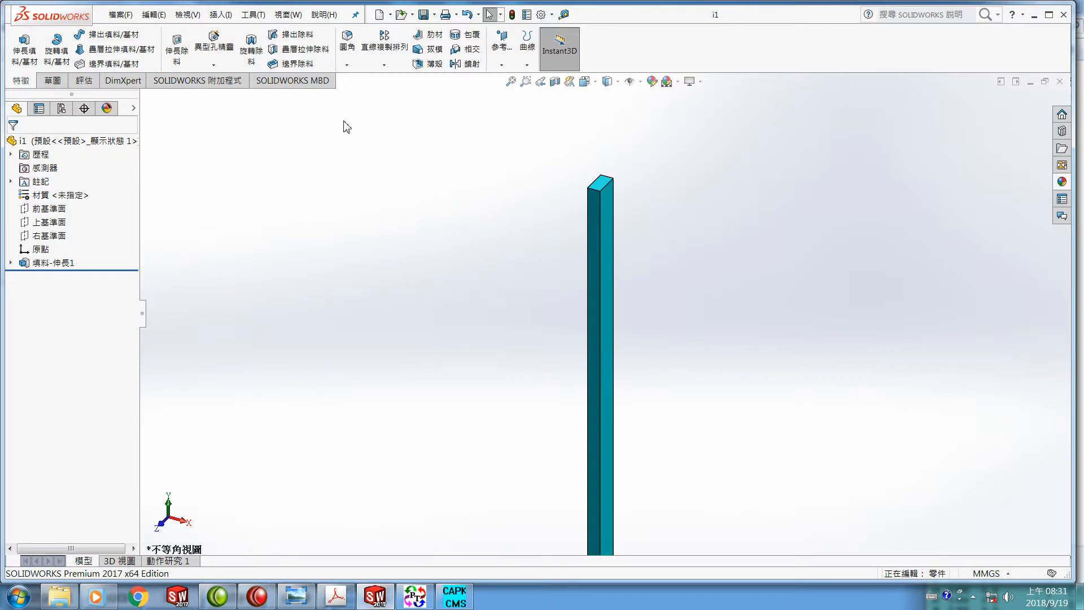
{"action": "left_click", "coordinate": [120, 15]}
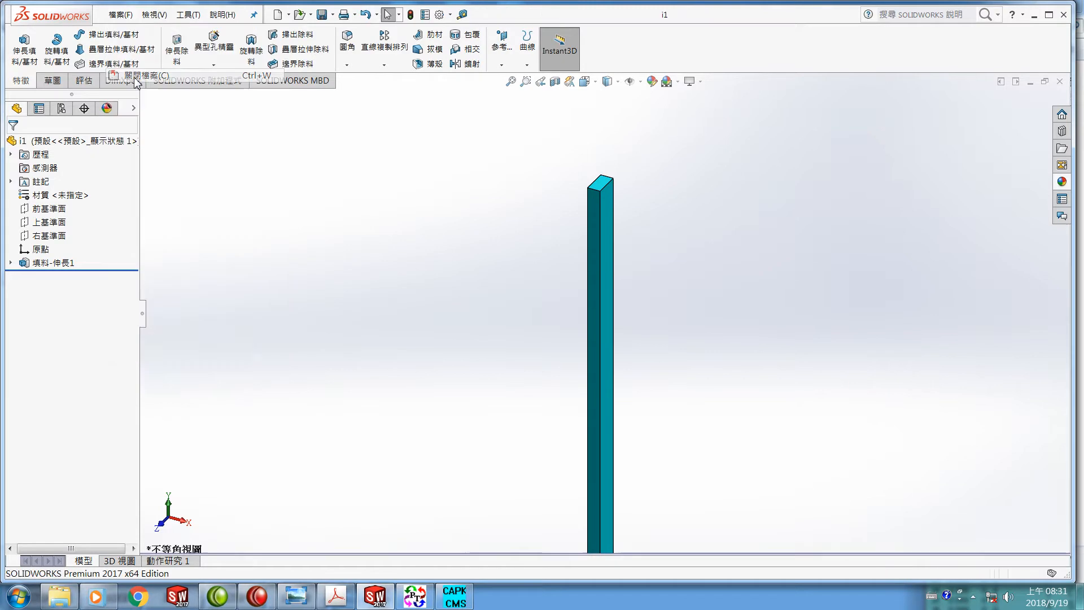
{"action": "left_click", "coordinate": [138, 77]}
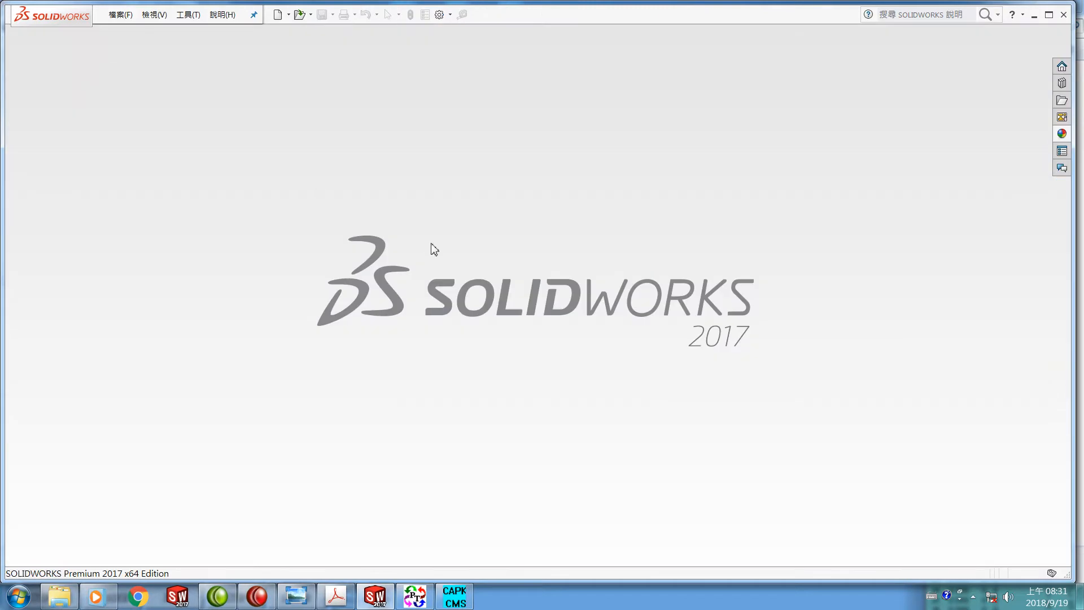
Create a new document from the part (零件) template.
{"action": "left_click", "coordinate": [277, 14]}
{"action": "left_click", "coordinate": [226, 178]}
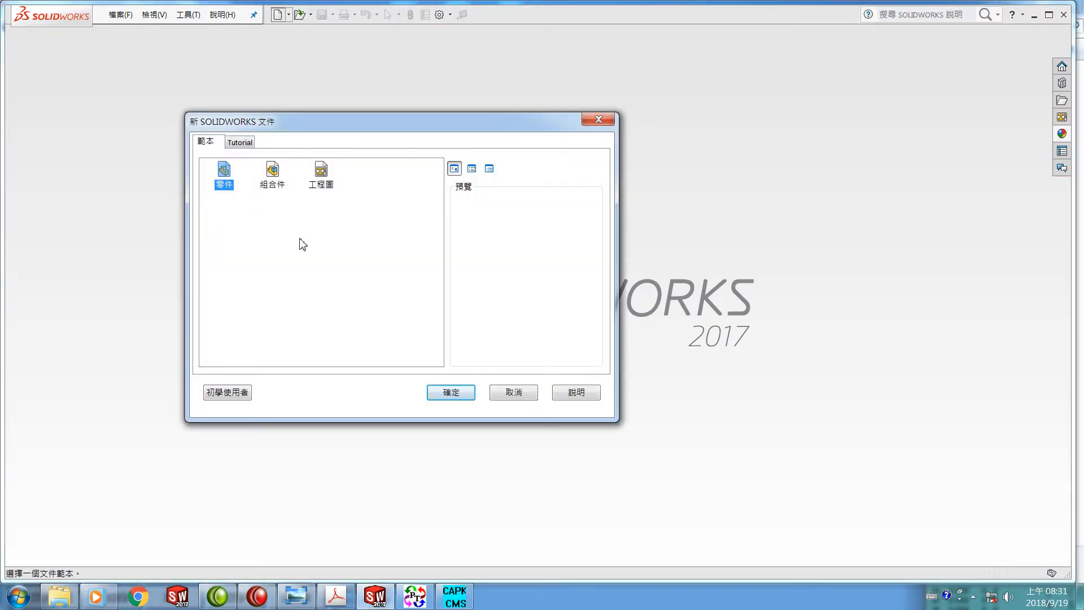
{"action": "left_click", "coordinate": [450, 392]}
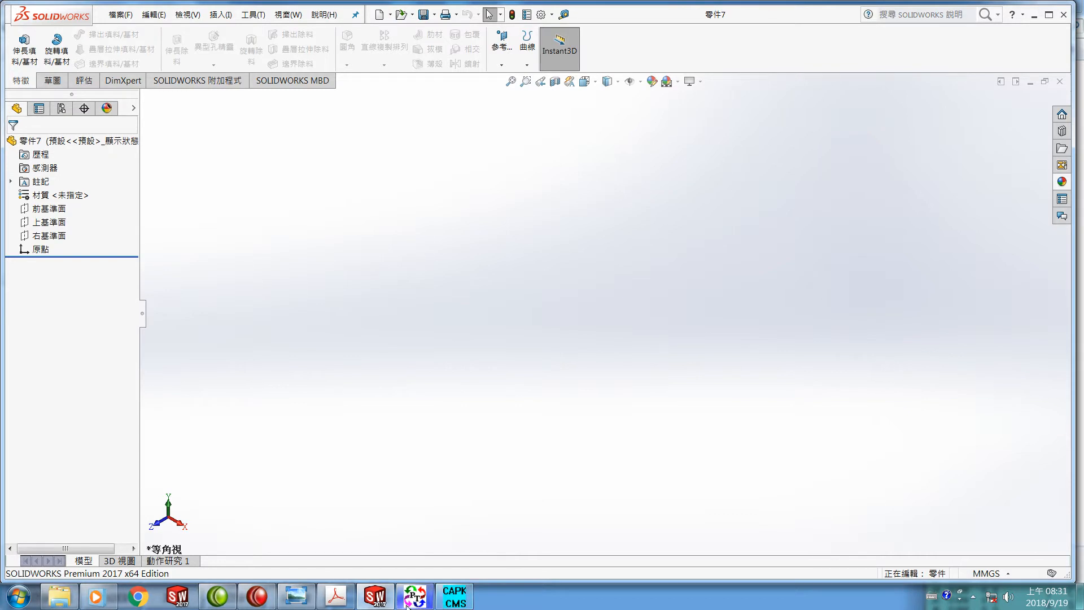
{"action": "mouse_move", "coordinate": [367, 600]}
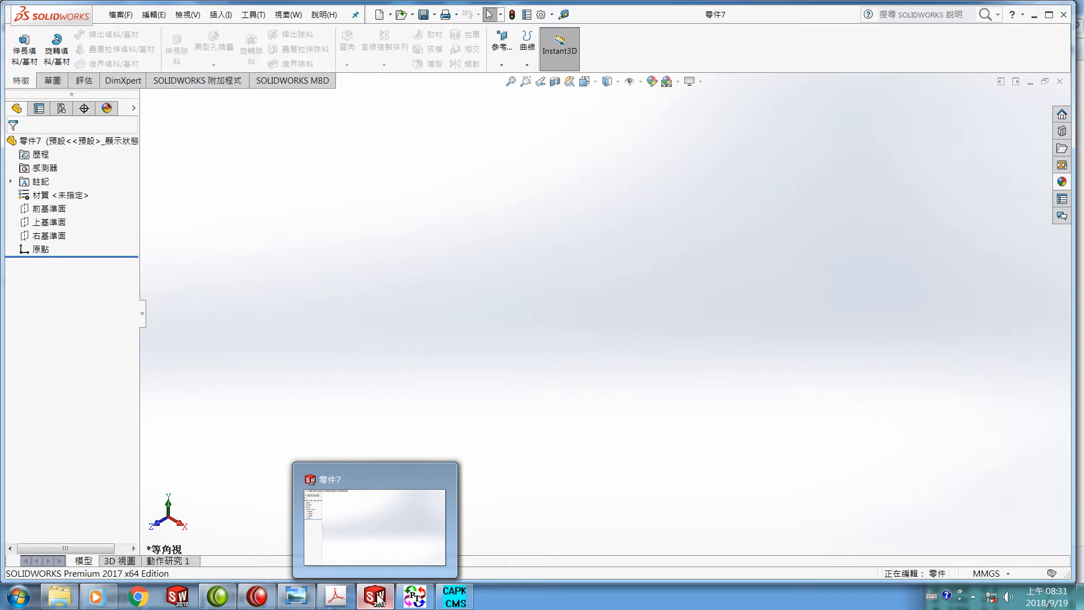
{"action": "left_click", "coordinate": [379, 599]}
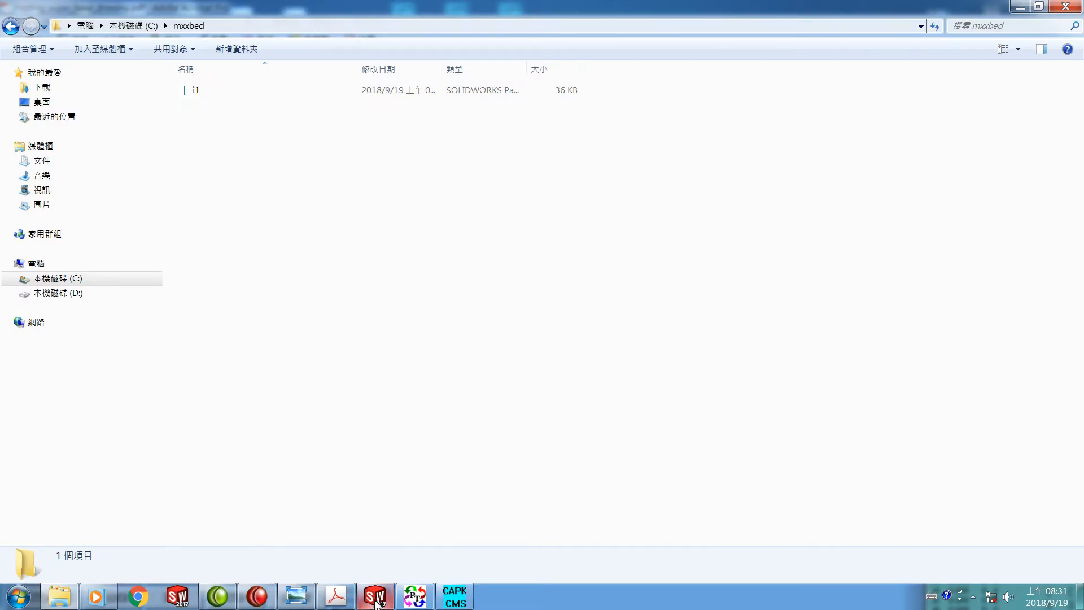
{"action": "left_click", "coordinate": [376, 598]}
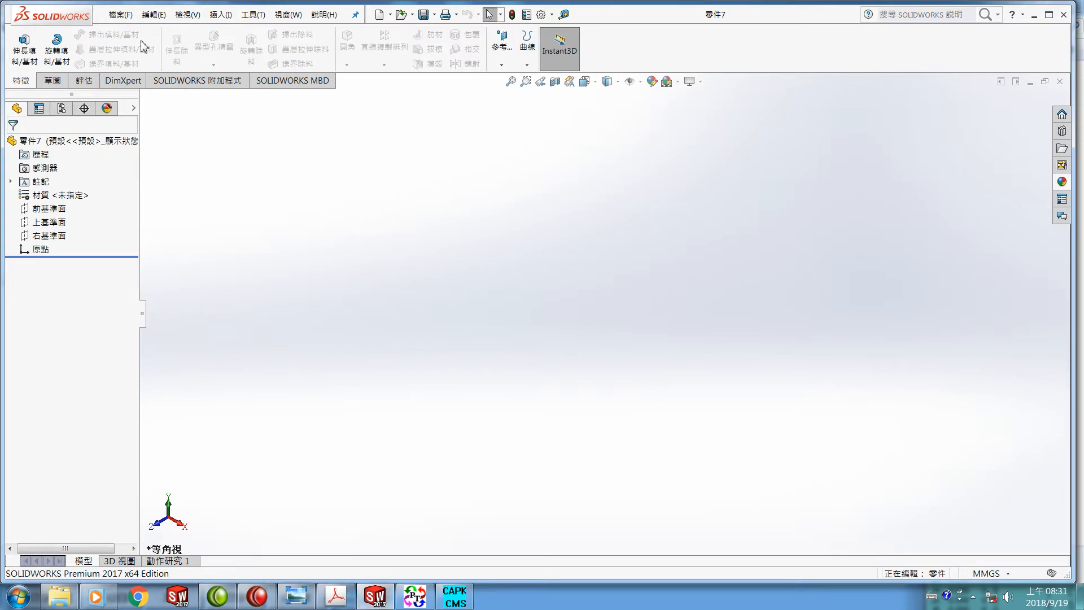
Open the i1 part from the mxxbed folder on drive C to check the tube, and close it again.
{"action": "left_click", "coordinate": [120, 16]}
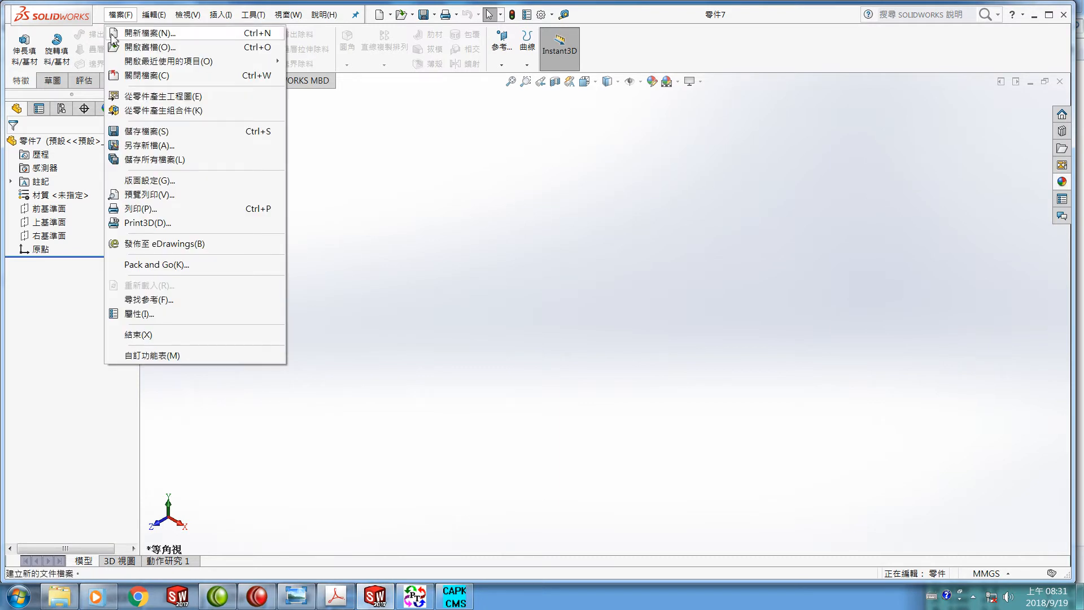
{"action": "left_click", "coordinate": [144, 49]}
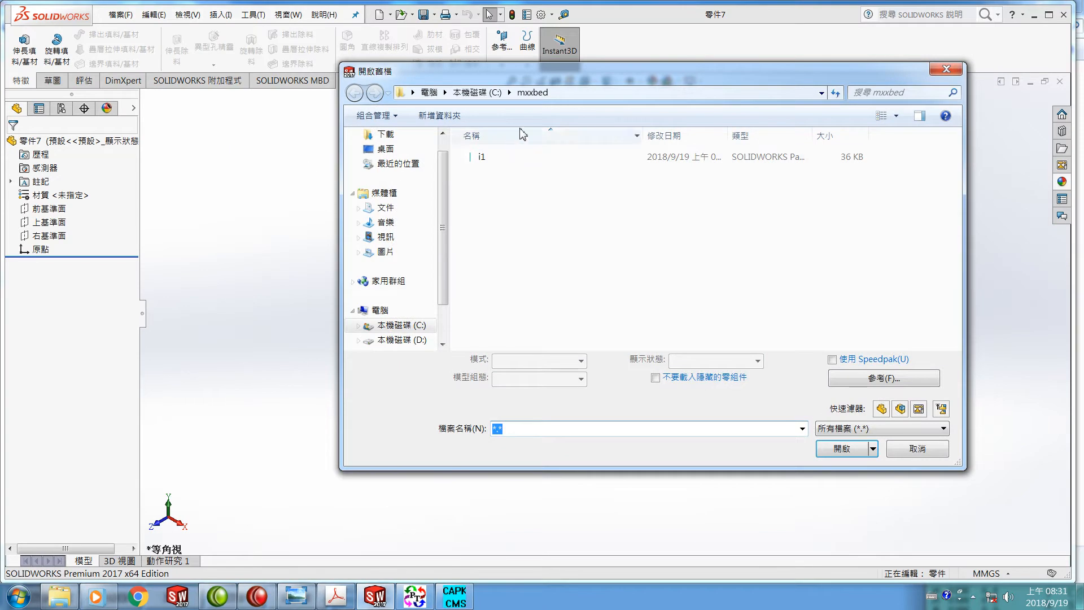
{"action": "left_click", "coordinate": [481, 157]}
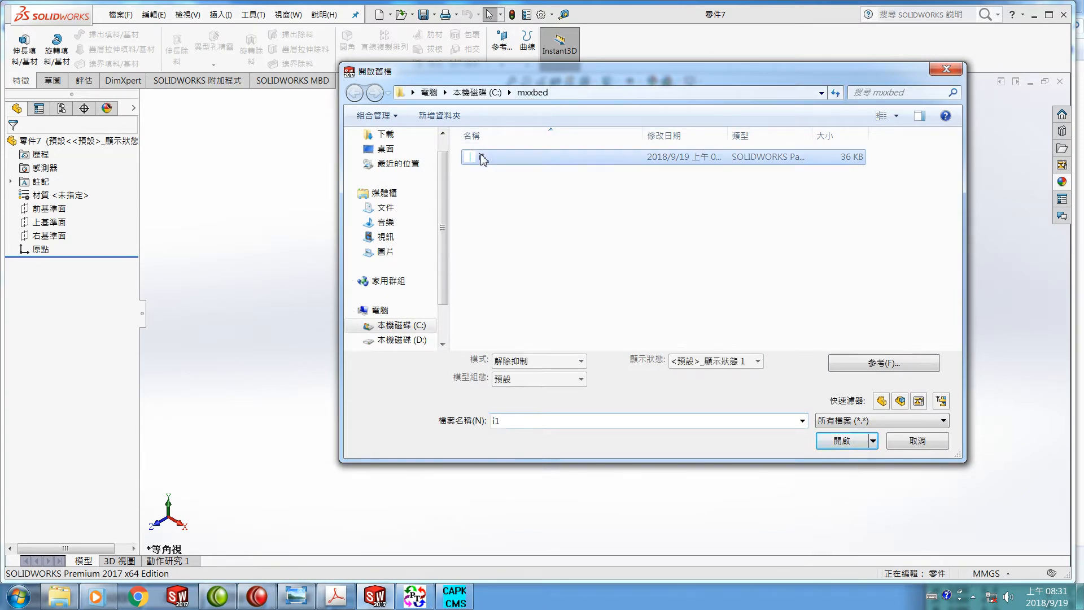
{"action": "left_click", "coordinate": [849, 445]}
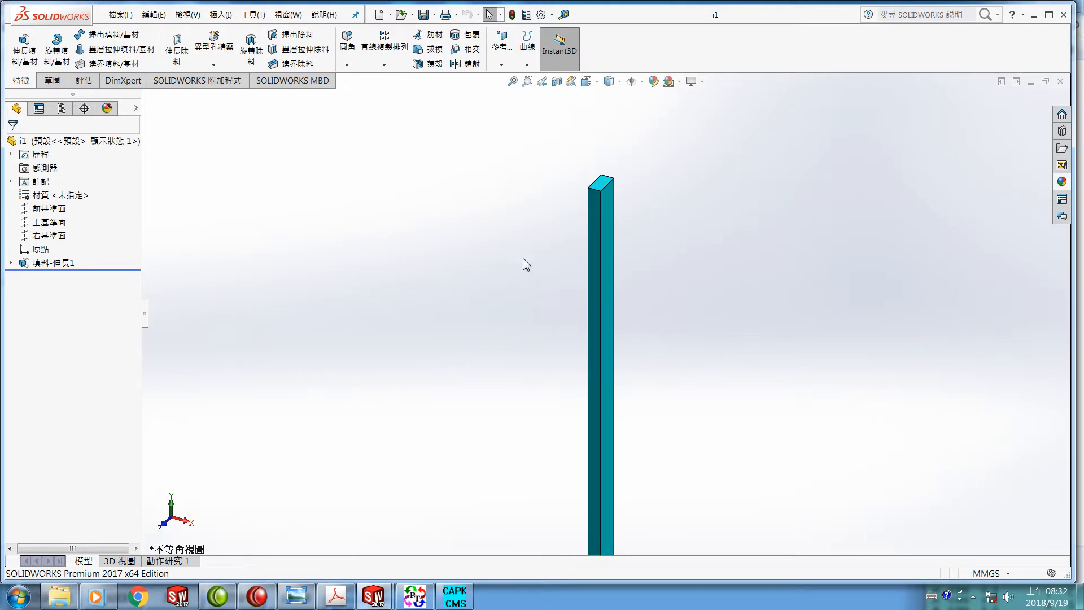
{"action": "left_click", "coordinate": [120, 15]}
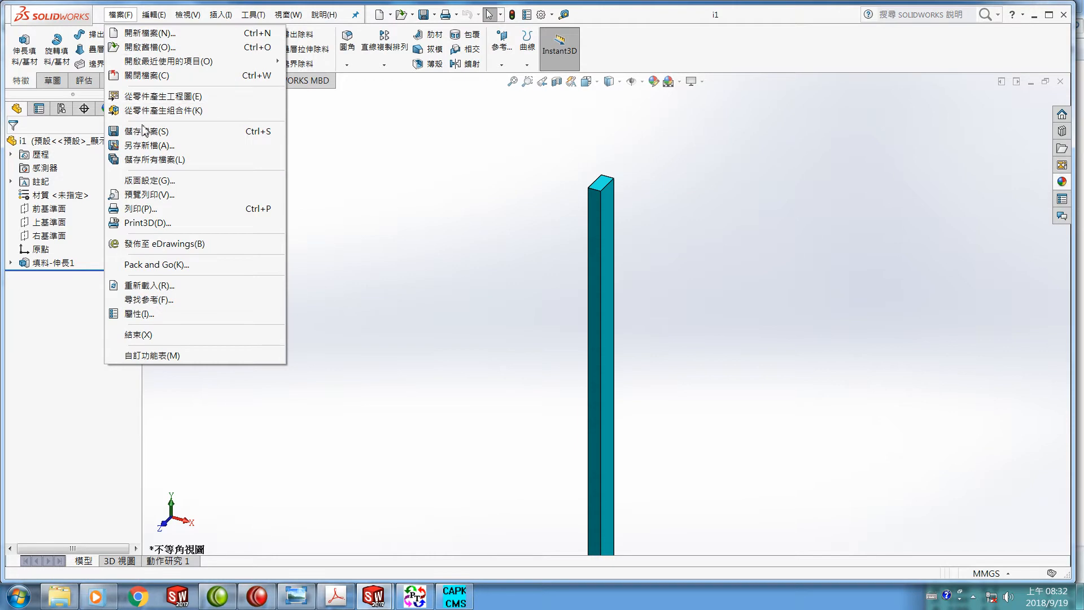
{"action": "left_click", "coordinate": [143, 83]}
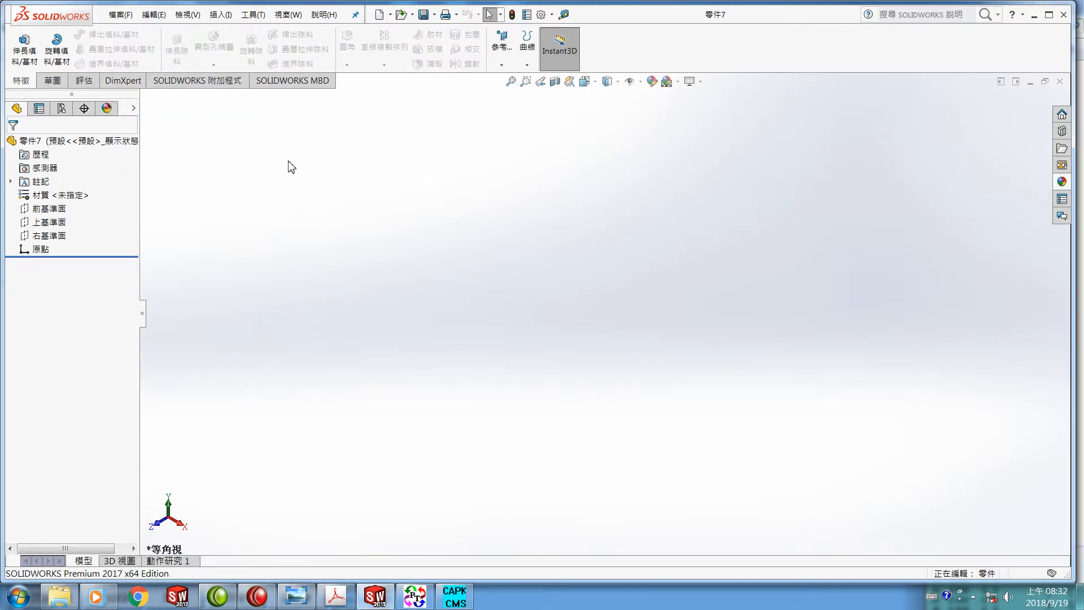
Create another new document from the part (零件) template.
{"action": "left_click", "coordinate": [379, 14]}
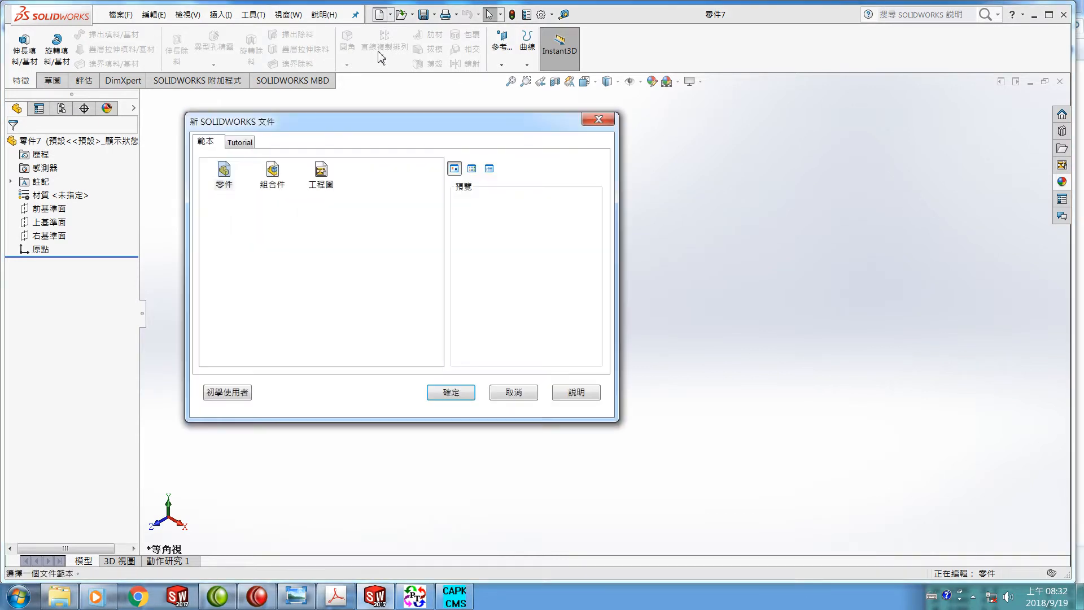
{"action": "left_click", "coordinate": [451, 395]}
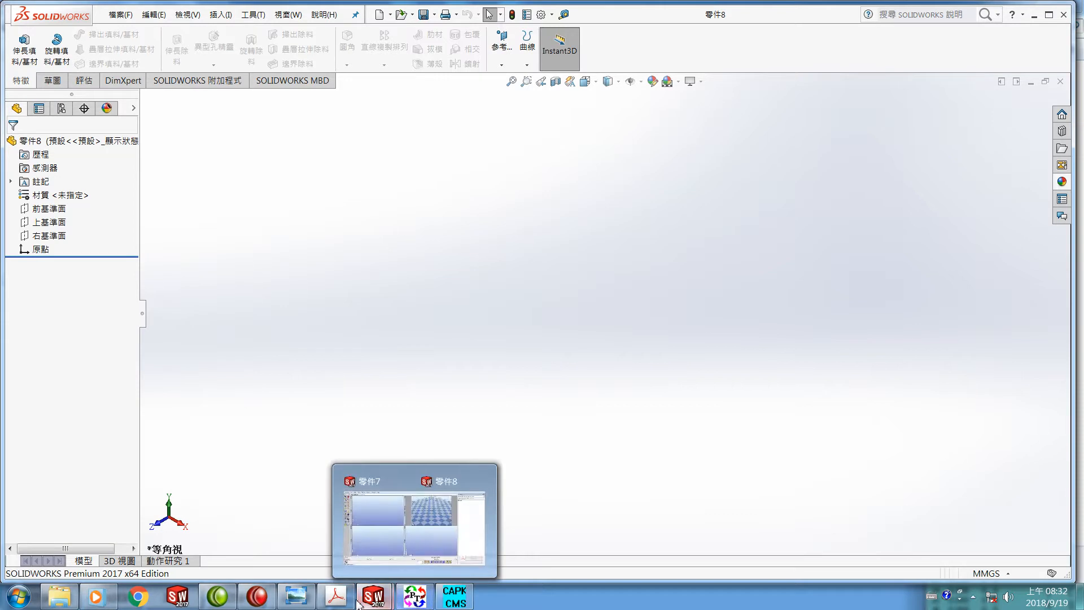
Switch to the Folding_super_base_drawing PDF in Acrobat and examine the tube sections and small side pieces on page 3.
{"action": "left_click", "coordinate": [336, 595]}
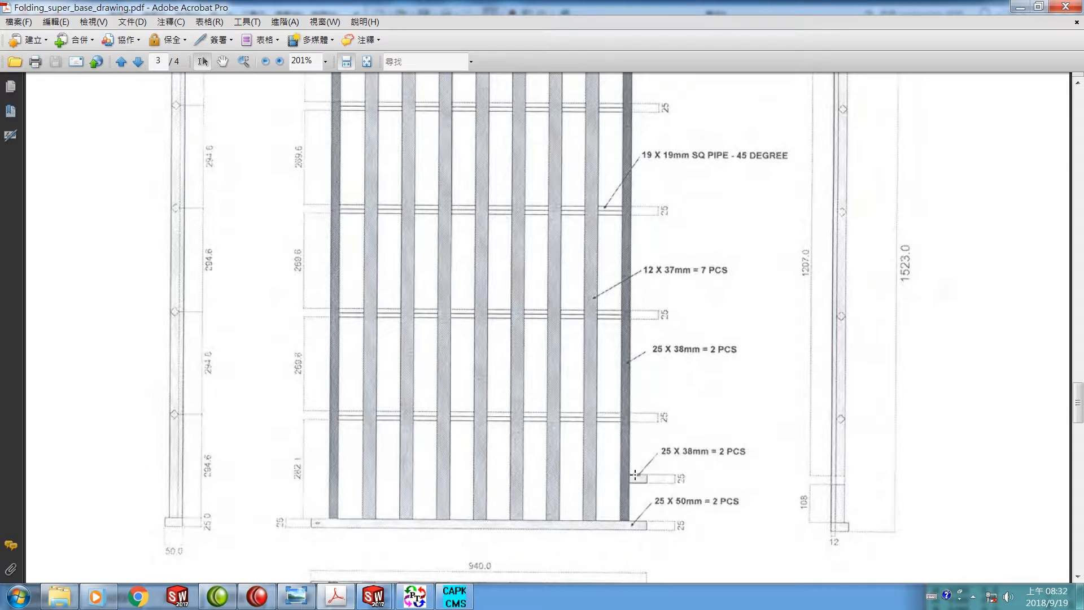
{"action": "scroll", "coordinate": [645, 485], "scroll_direction": "up", "scroll_amount": 5}
{"action": "scroll", "coordinate": [641, 307], "scroll_direction": "down", "scroll_amount": 4}
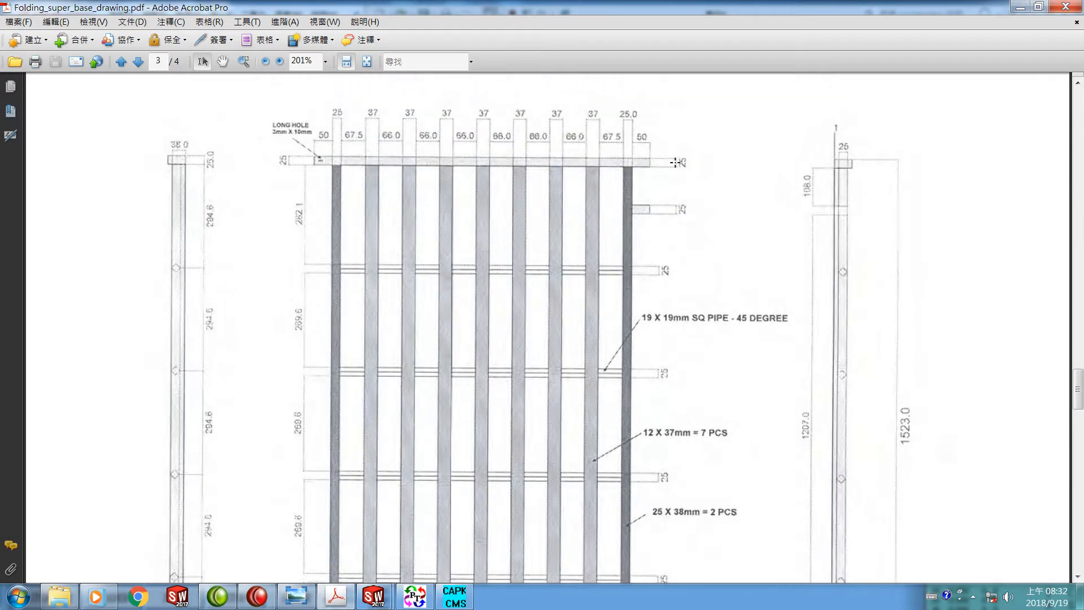
{"action": "scroll", "coordinate": [639, 308], "scroll_direction": "down", "scroll_amount": 3}
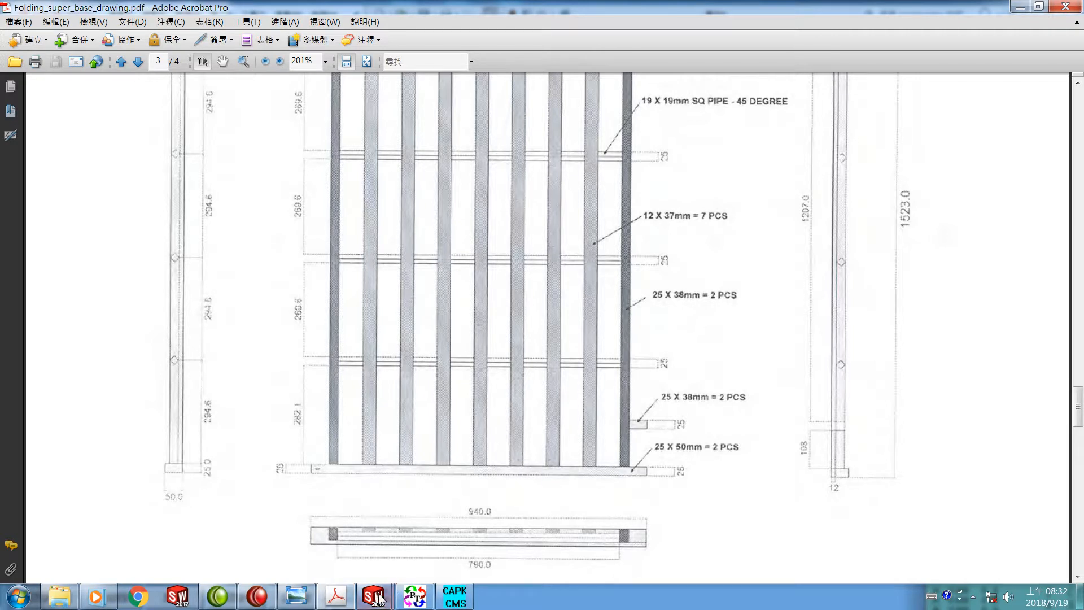
Return to the 零件8 part in SOLIDWORKS and sketch a corner rectangle about 18 × 29 mm from the origin on the top plane (上基準面).
{"action": "mouse_move", "coordinate": [373, 603]}
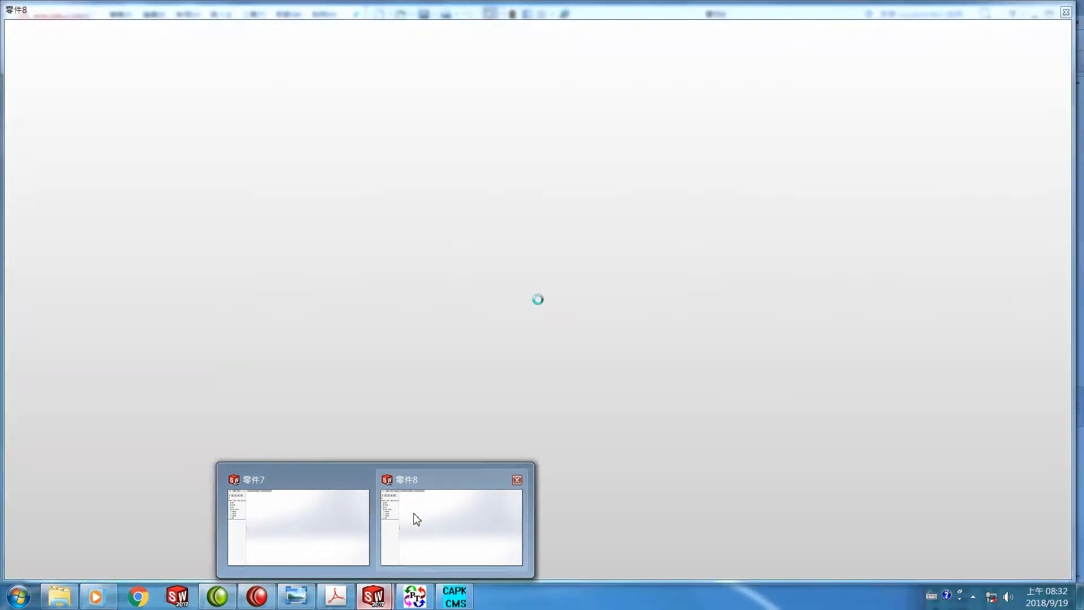
{"action": "left_click", "coordinate": [415, 517]}
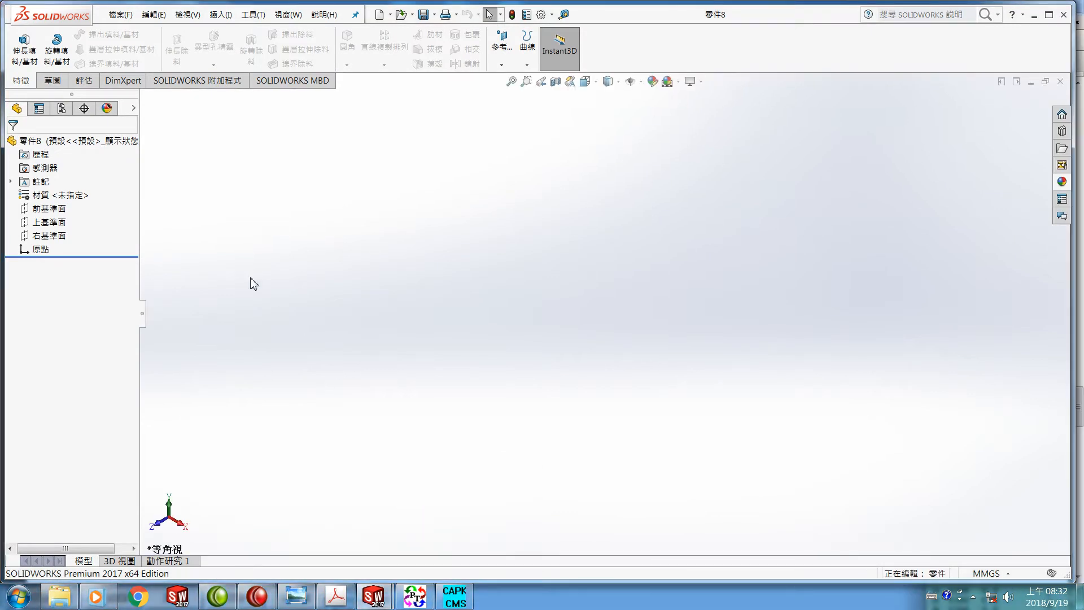
{"action": "left_click", "coordinate": [26, 225]}
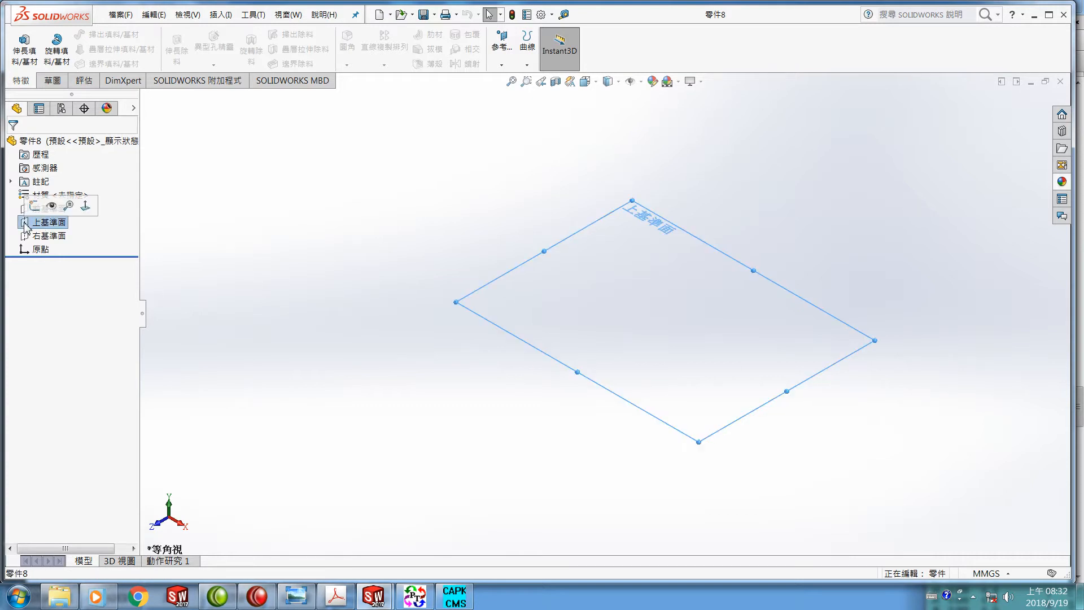
{"action": "left_click", "coordinate": [86, 206]}
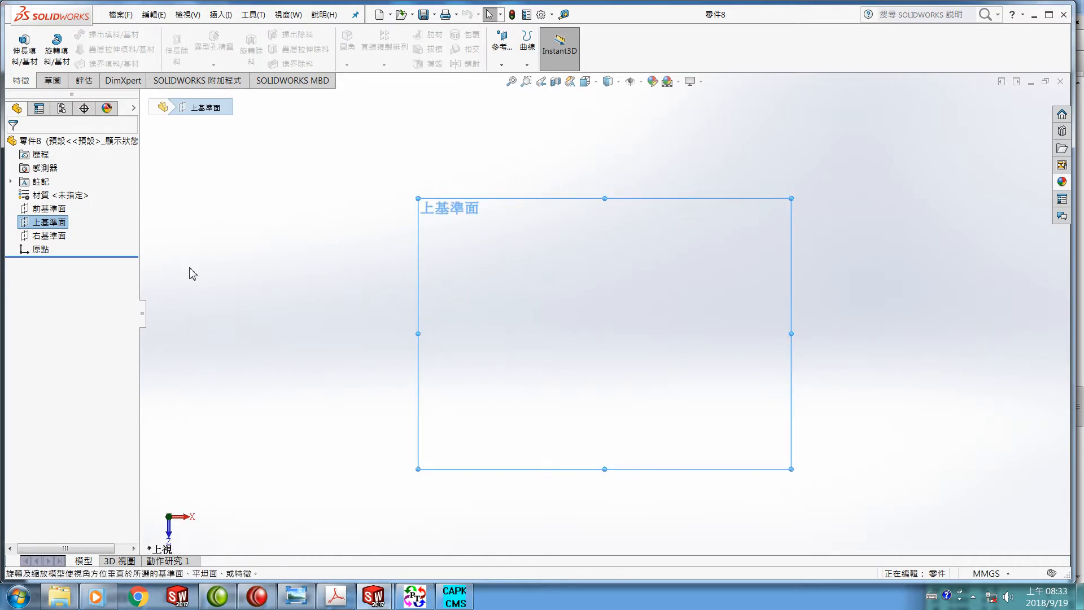
{"action": "left_click", "coordinate": [52, 81]}
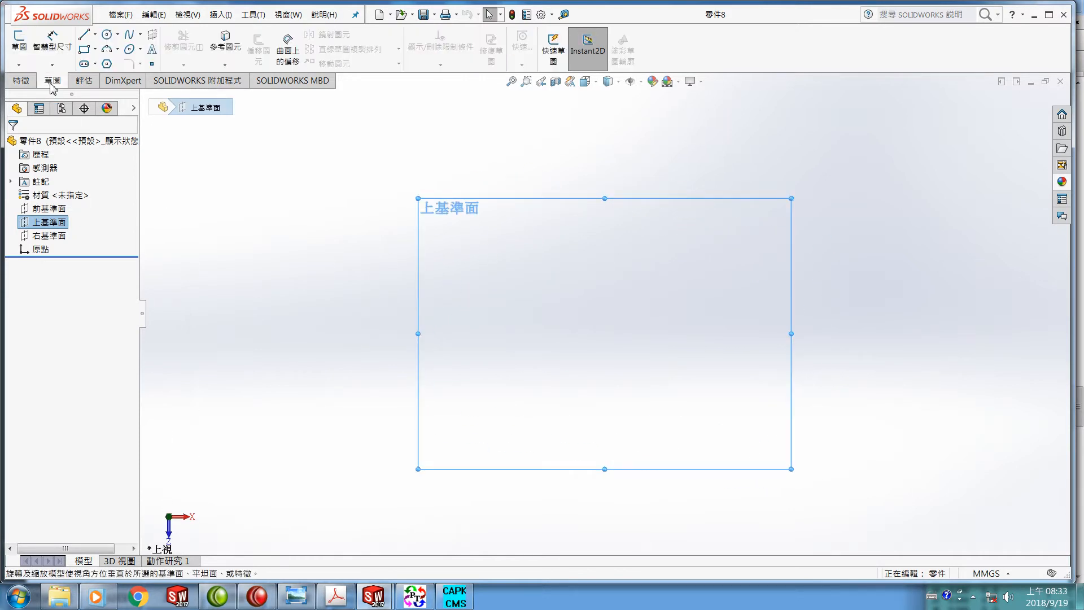
{"action": "left_click", "coordinate": [19, 51]}
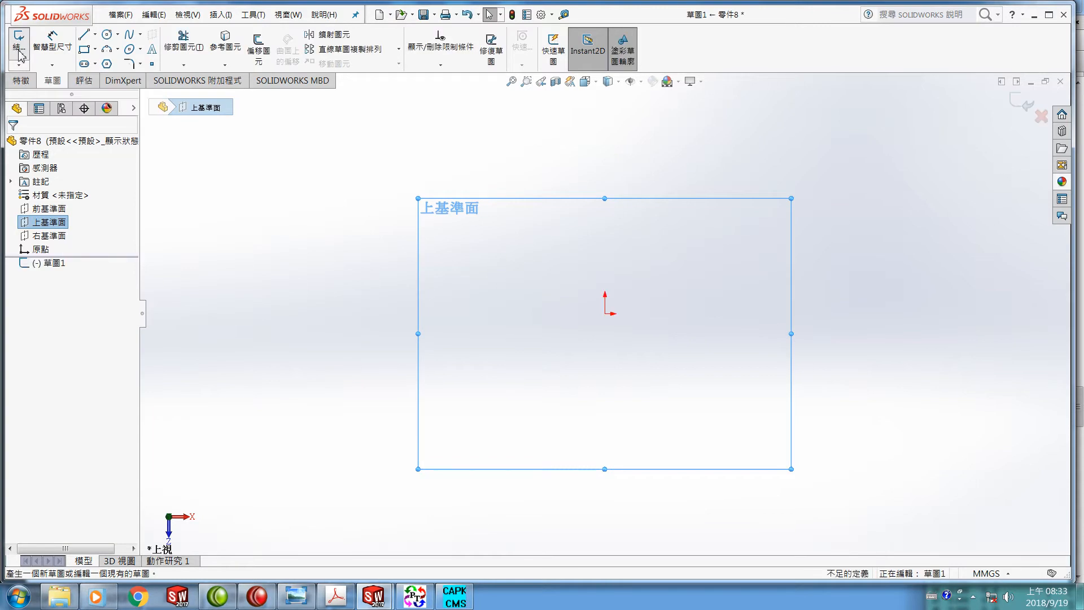
{"action": "left_click", "coordinate": [85, 51]}
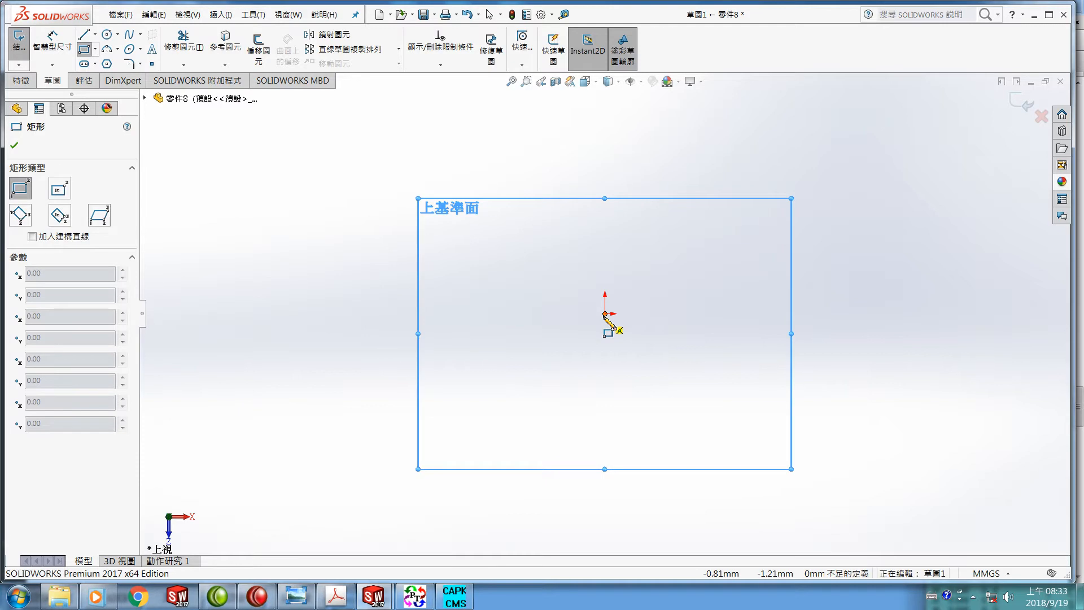
{"action": "left_click", "coordinate": [604, 314]}
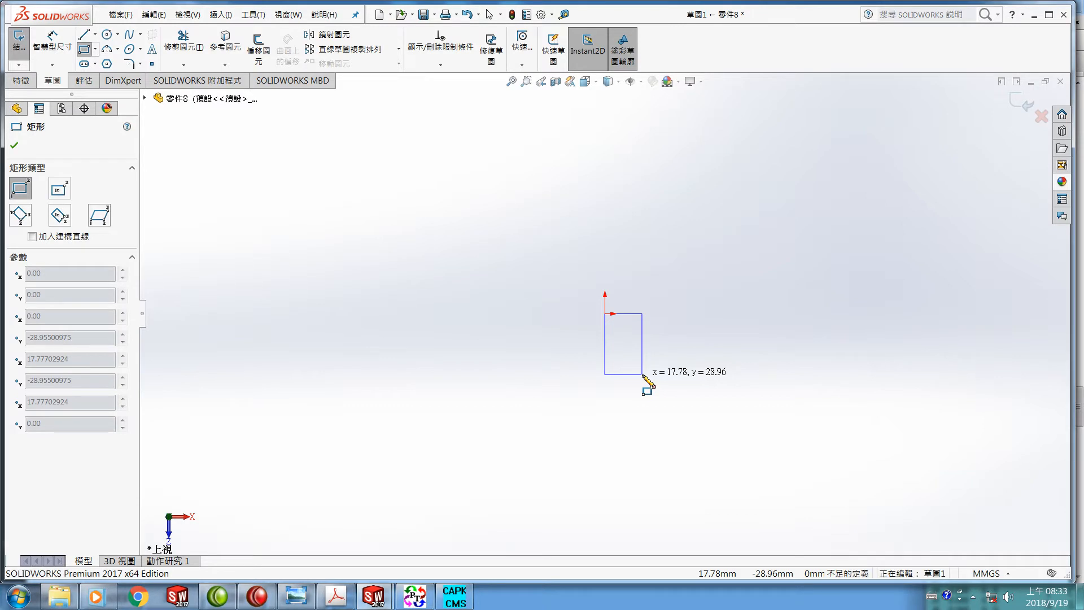
{"action": "left_click", "coordinate": [643, 375]}
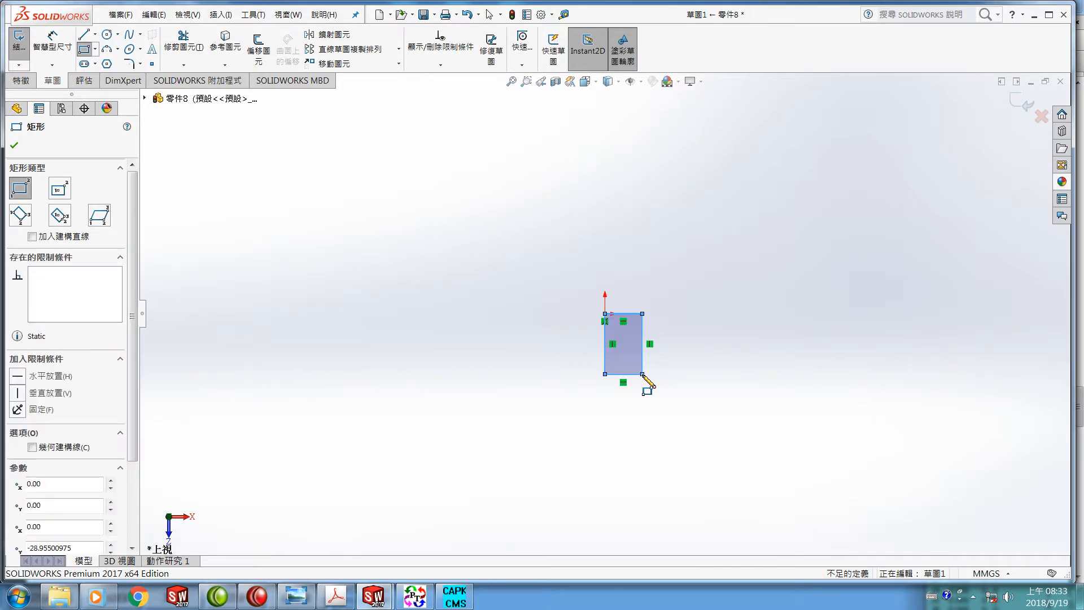
Dimension the rectangle 25 mm wide and 38 mm high with Smart Dimension.
{"action": "left_click", "coordinate": [58, 57]}
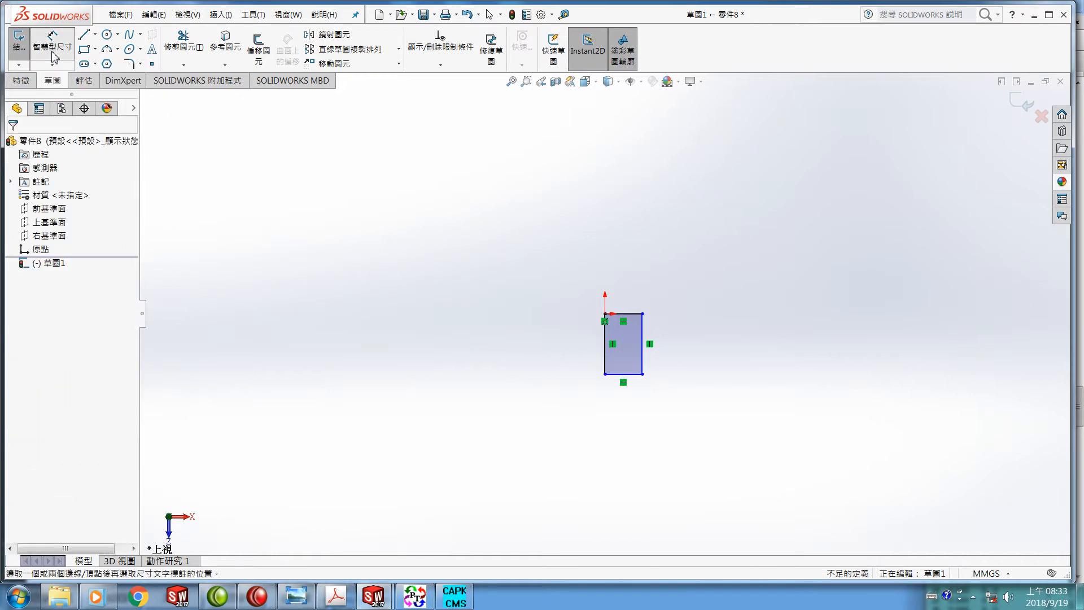
{"action": "left_click", "coordinate": [633, 314]}
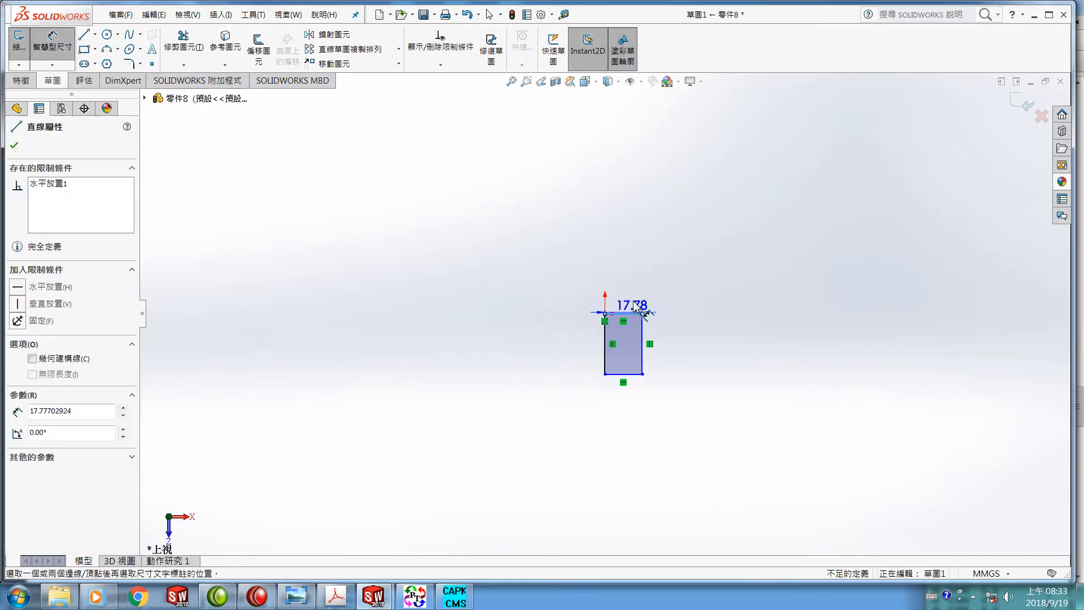
{"action": "left_click", "coordinate": [629, 270]}
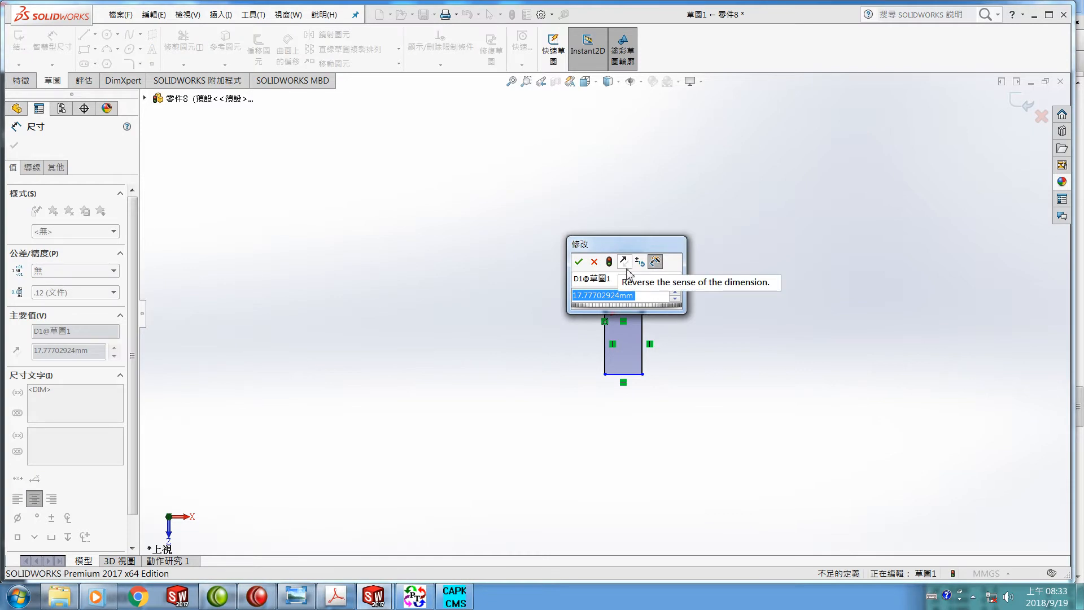
{"action": "type", "text": "25"}
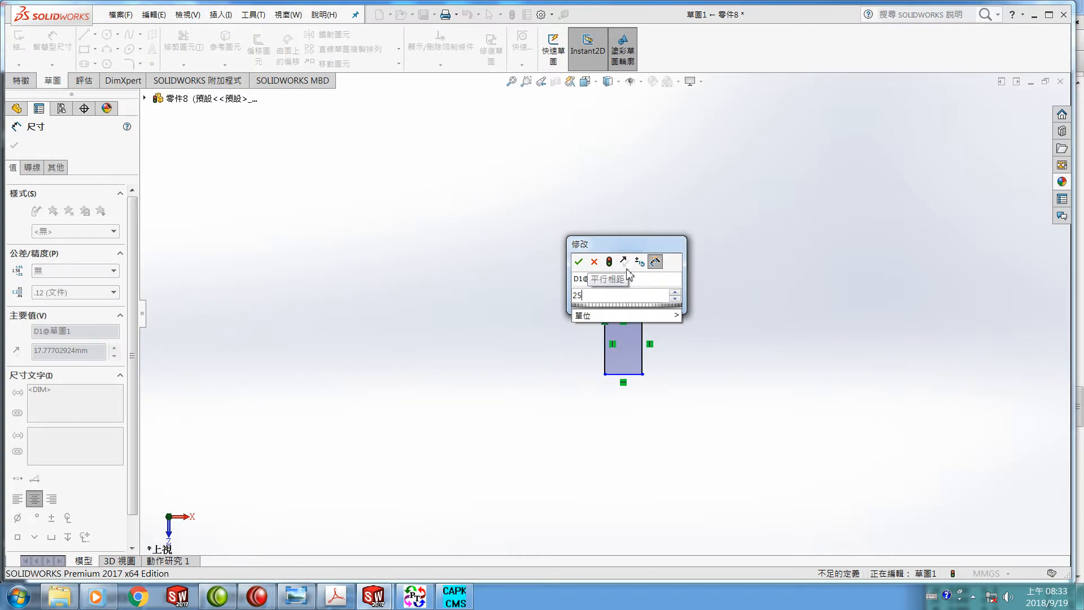
{"action": "key", "text": "Return"}
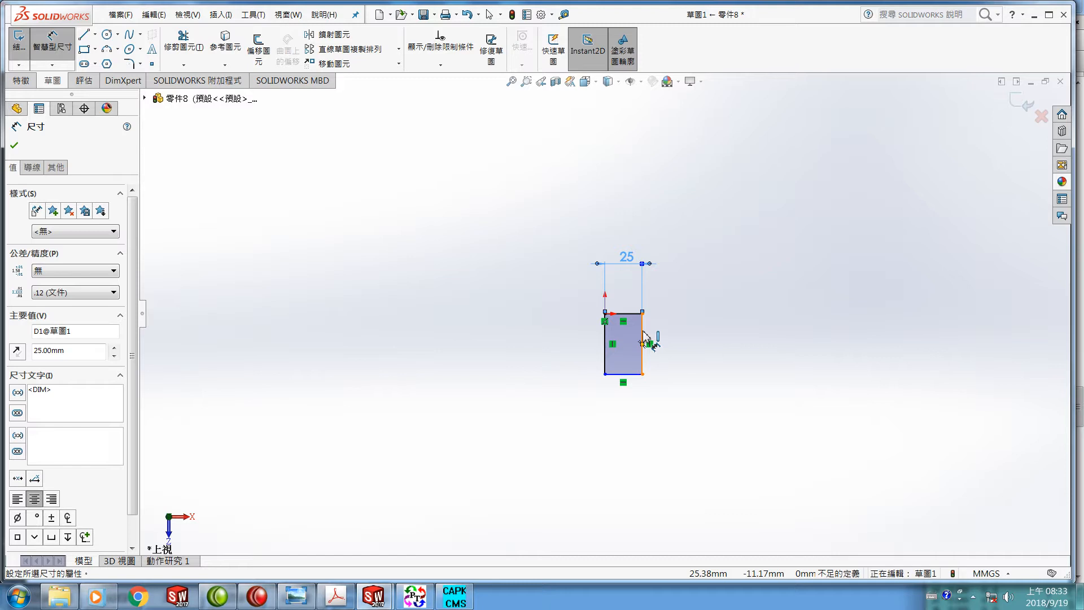
{"action": "left_click", "coordinate": [643, 337]}
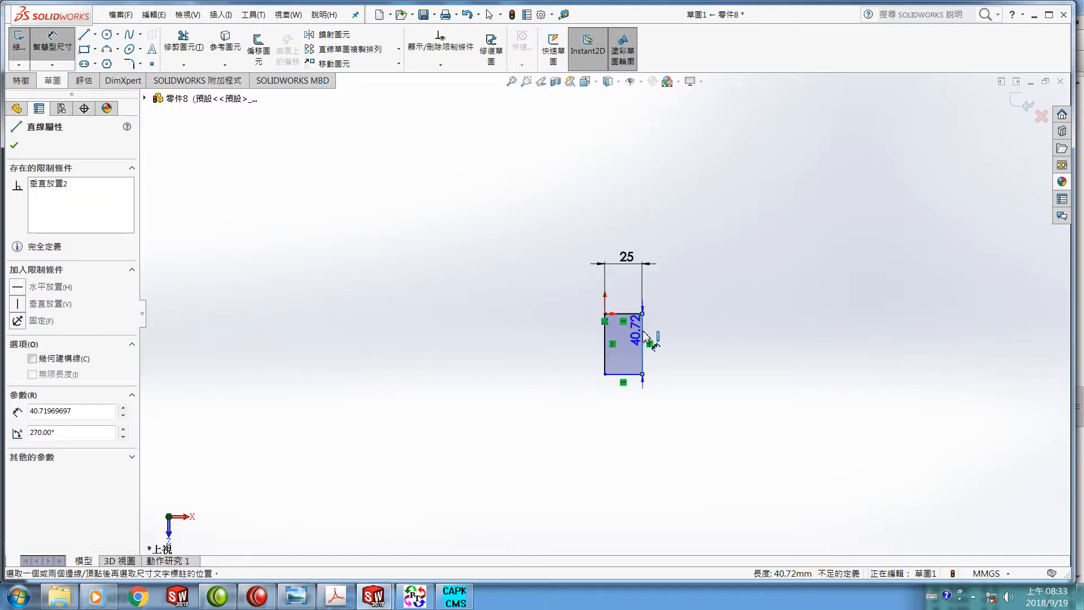
{"action": "left_click", "coordinate": [692, 339]}
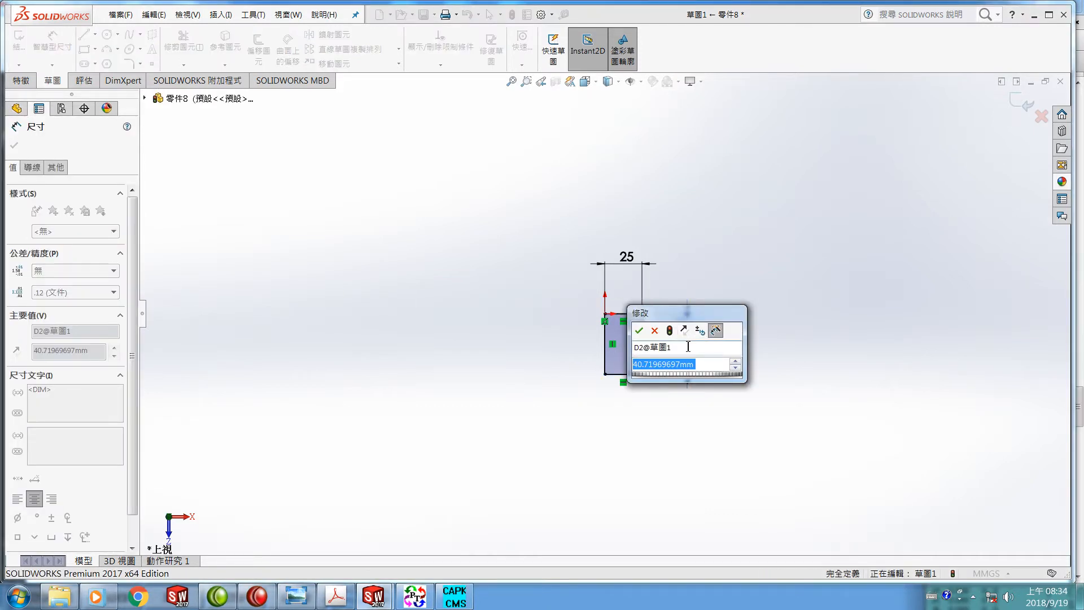
{"action": "type", "text": "38"}
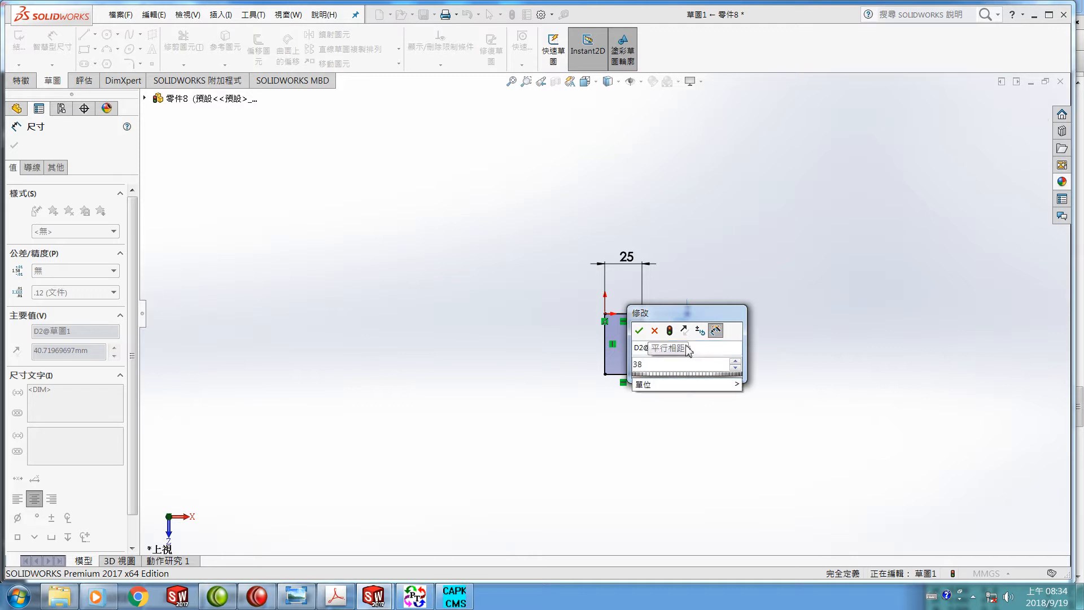
{"action": "key", "text": "Return"}
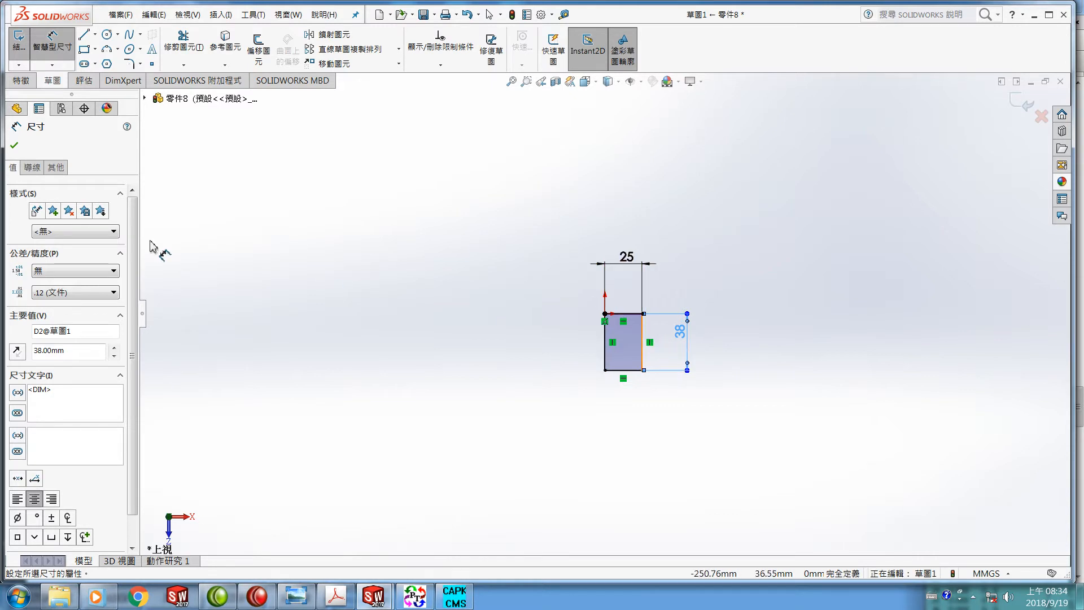
{"action": "left_click", "coordinate": [14, 147]}
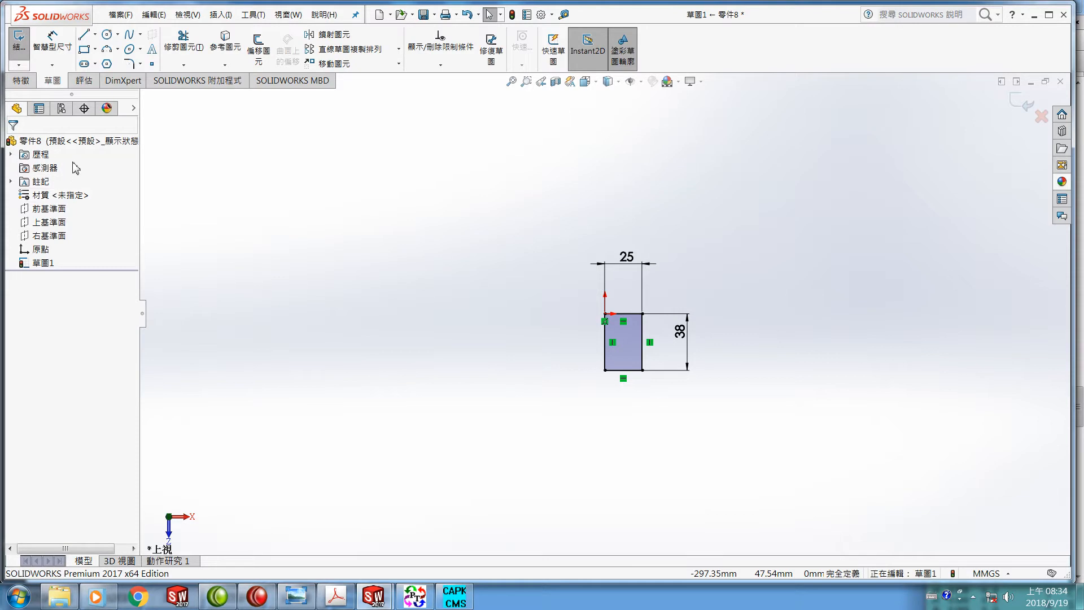
Extrude the 25 × 38 mm rectangle sketch to a depth of 50 mm.
{"action": "left_click", "coordinate": [34, 267]}
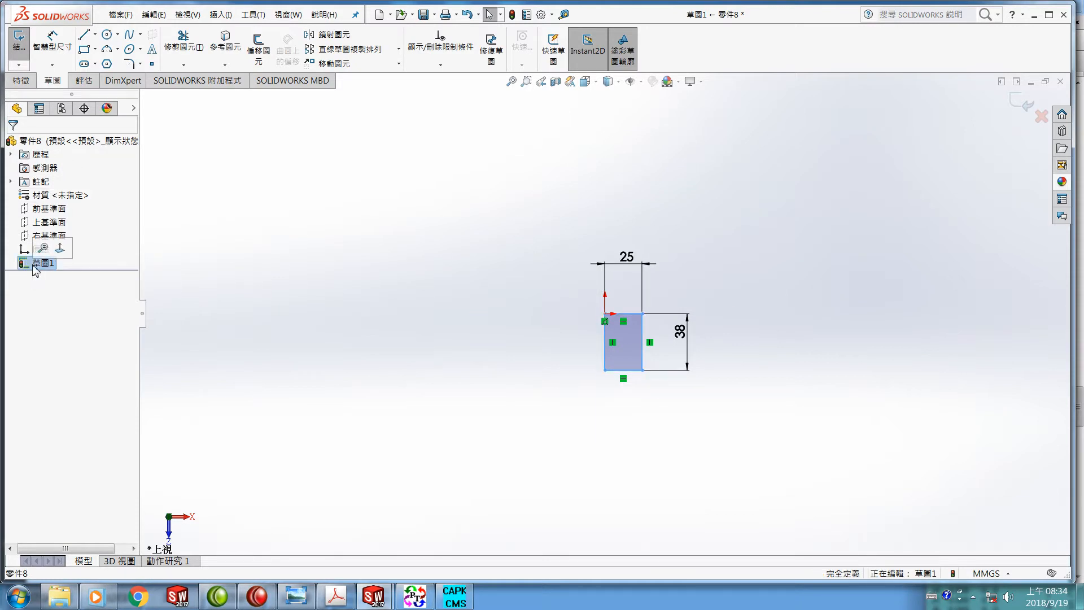
{"action": "left_click", "coordinate": [21, 80]}
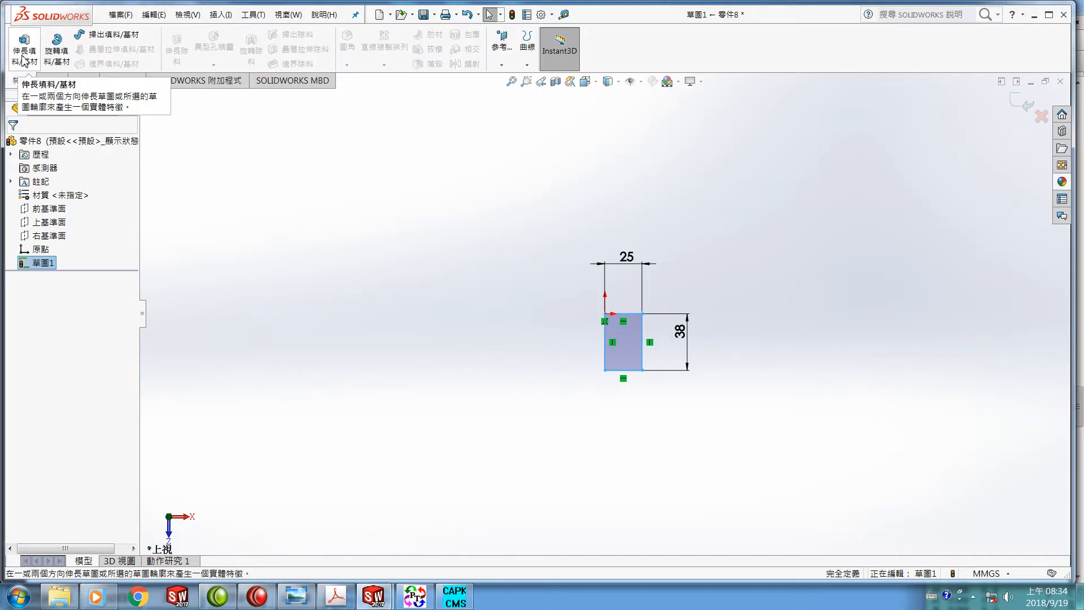
{"action": "left_click", "coordinate": [22, 56]}
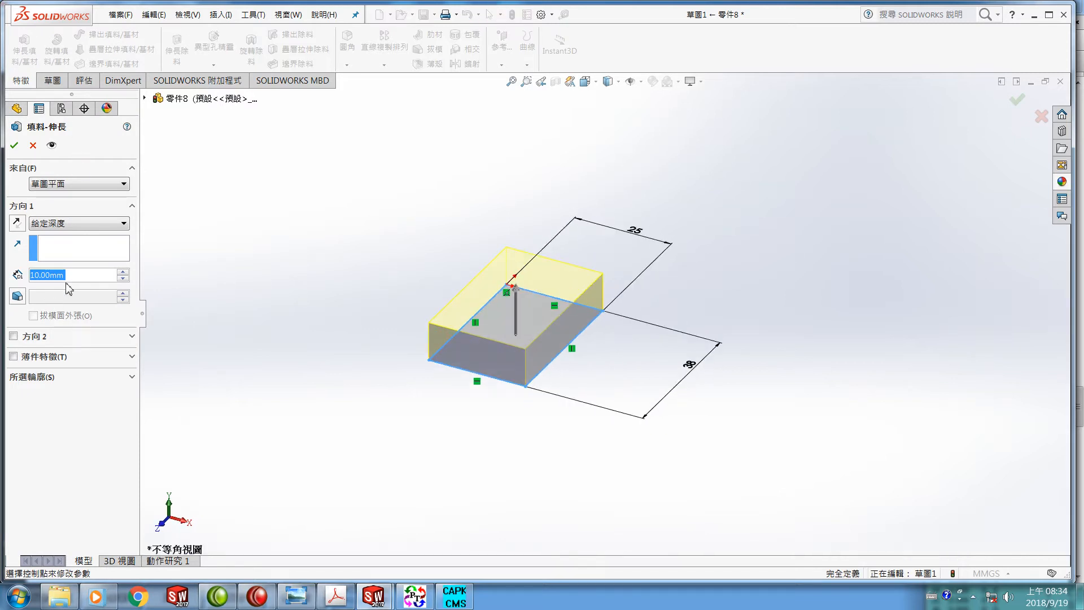
{"action": "type", "text": "50"}
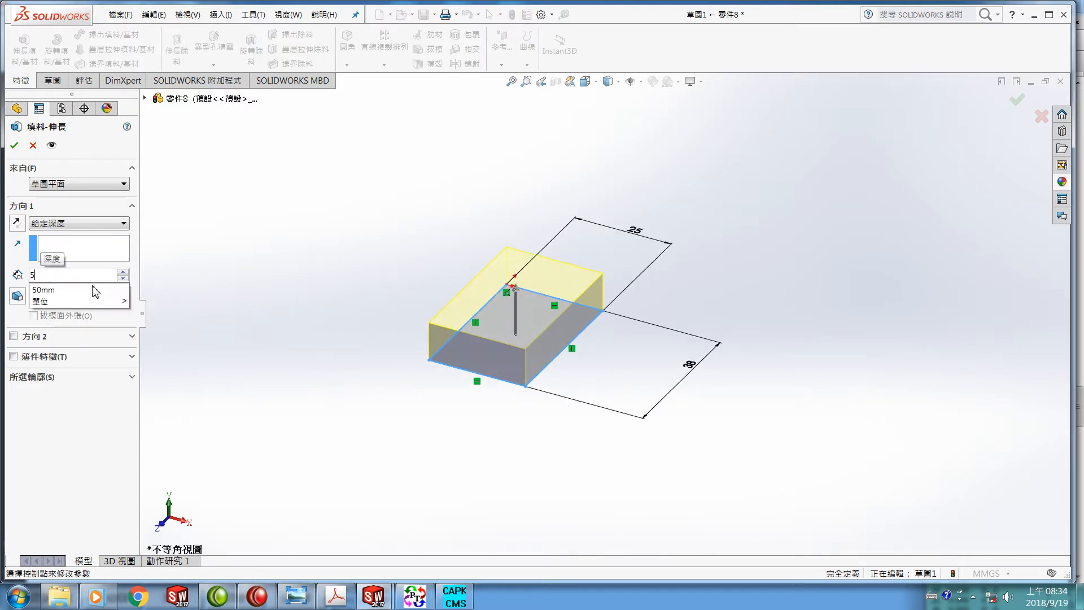
{"action": "key", "text": "Return"}
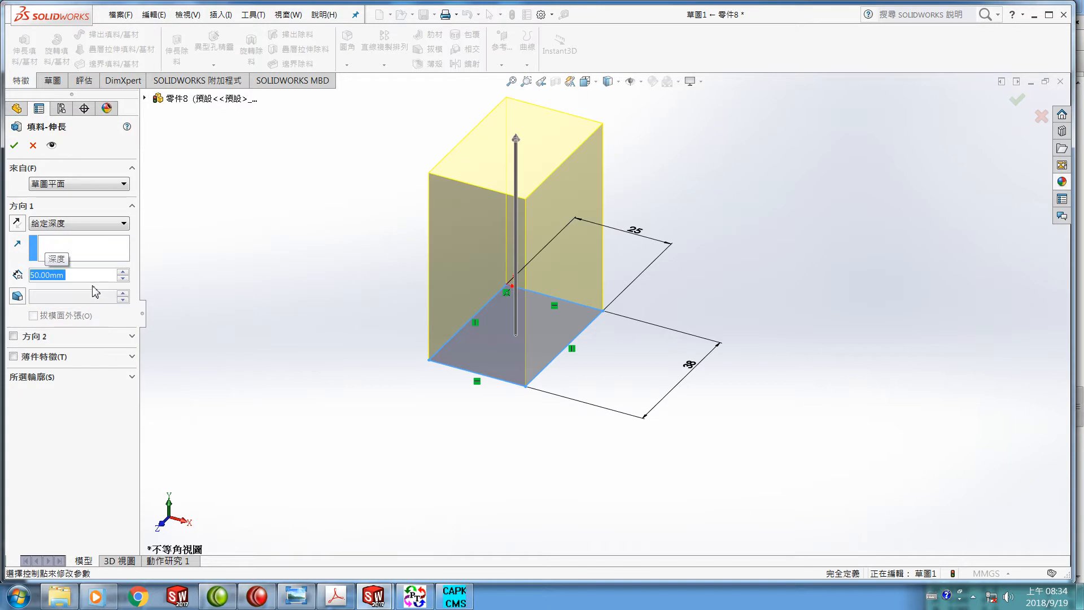
{"action": "left_click", "coordinate": [15, 146]}
Apply a cyan colour to the whole part, with red set to 0, green to 255 and blue at 255.
{"action": "right_click", "coordinate": [453, 234]}
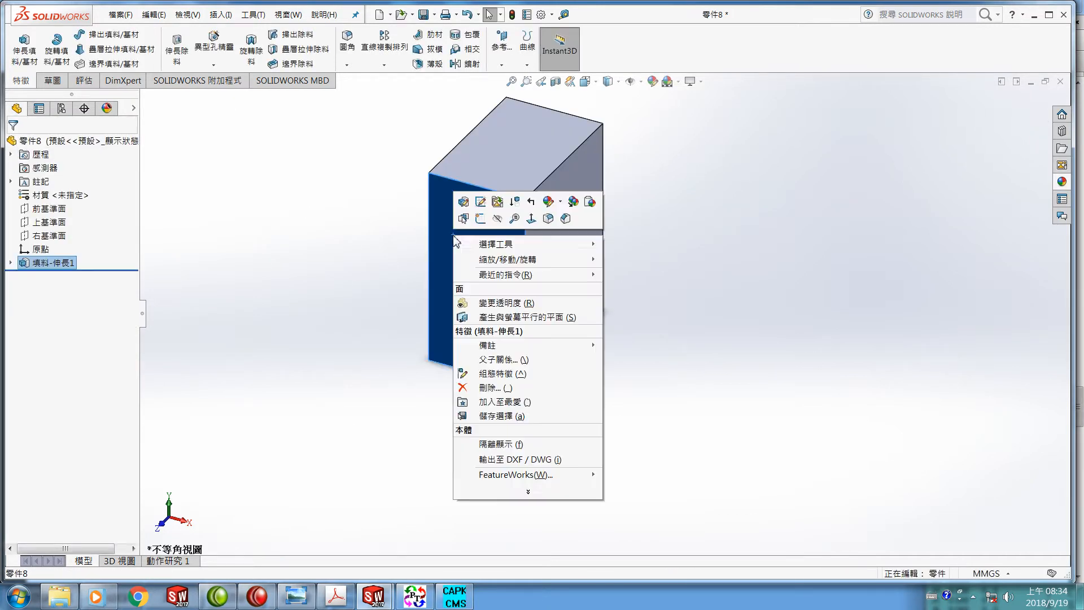
{"action": "left_click", "coordinate": [550, 202]}
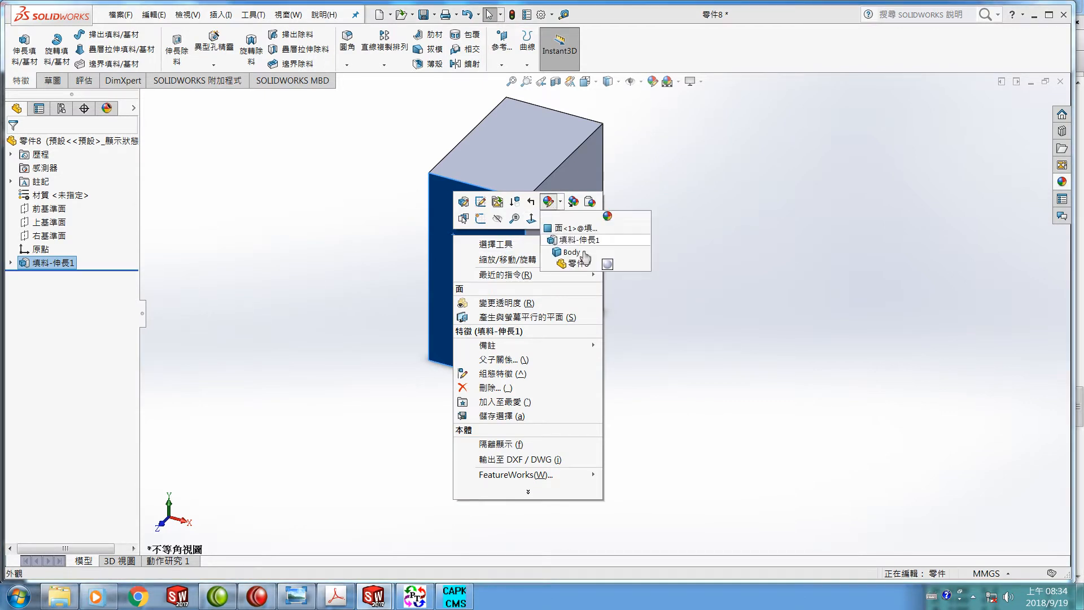
{"action": "left_click", "coordinate": [611, 272]}
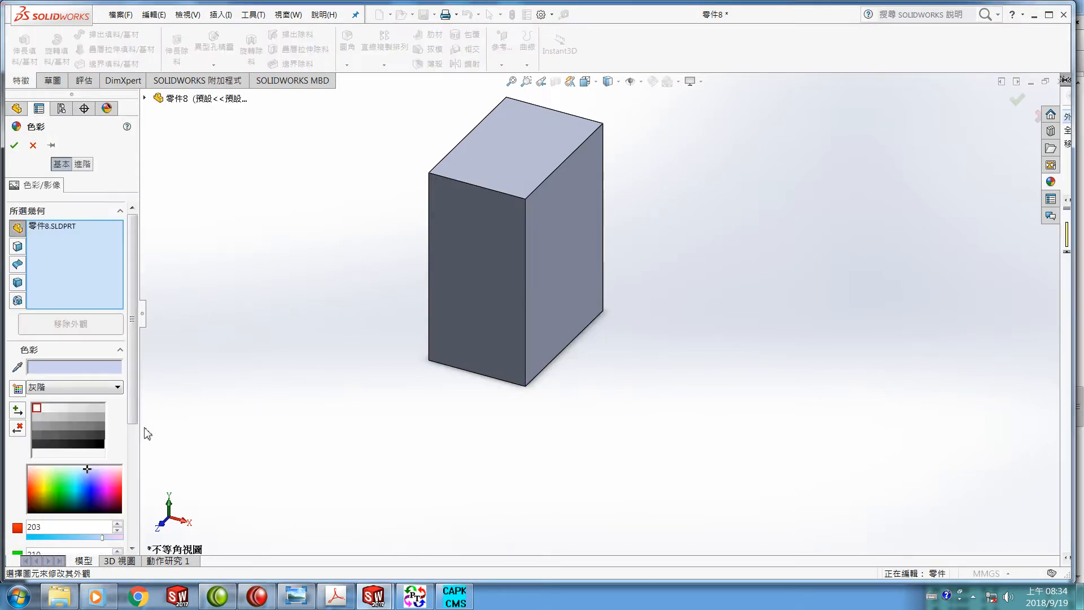
{"action": "left_click", "coordinate": [78, 483]}
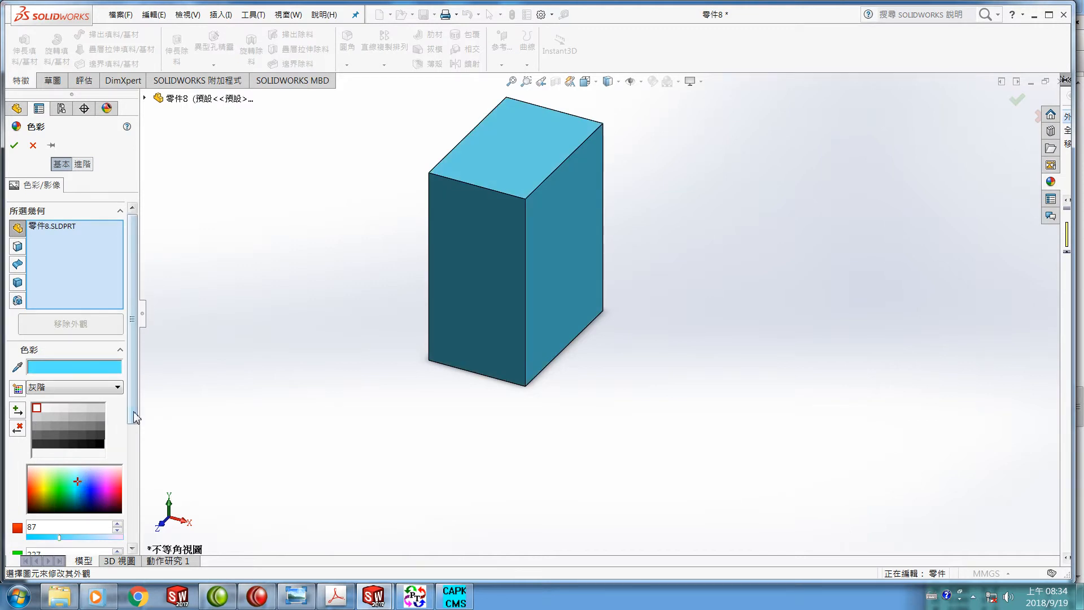
{"action": "scroll", "coordinate": [129, 504], "scroll_direction": "down", "scroll_amount": 3}
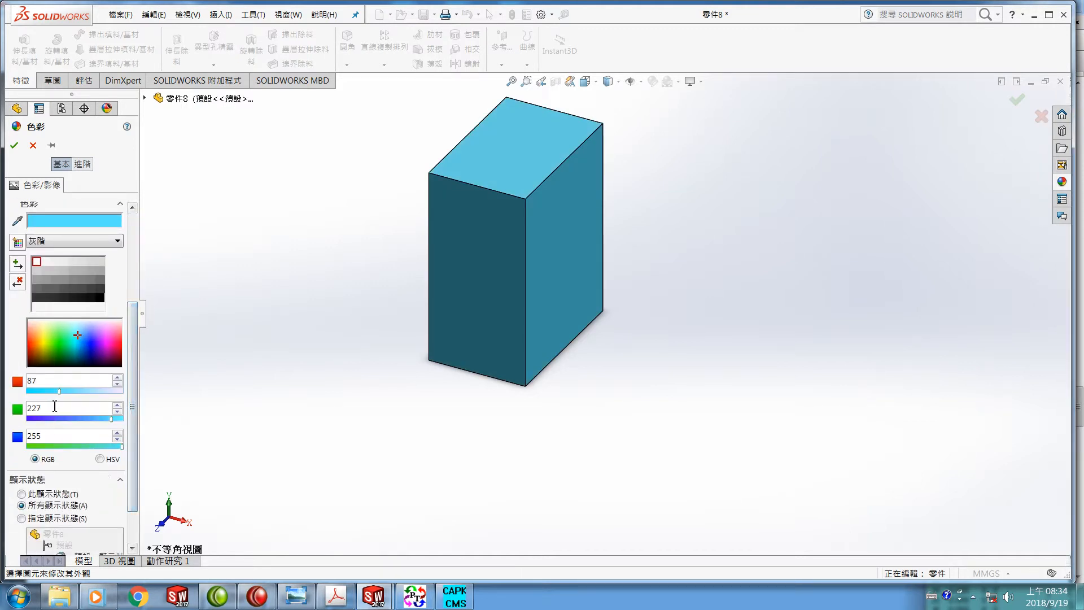
{"action": "left_click_drag", "start_coordinate": [53, 382], "coordinate": [17, 393]}
{"action": "type", "text": "0"}
{"action": "left_click_drag", "start_coordinate": [58, 410], "coordinate": [7, 407]}
{"action": "type", "text": "2"}
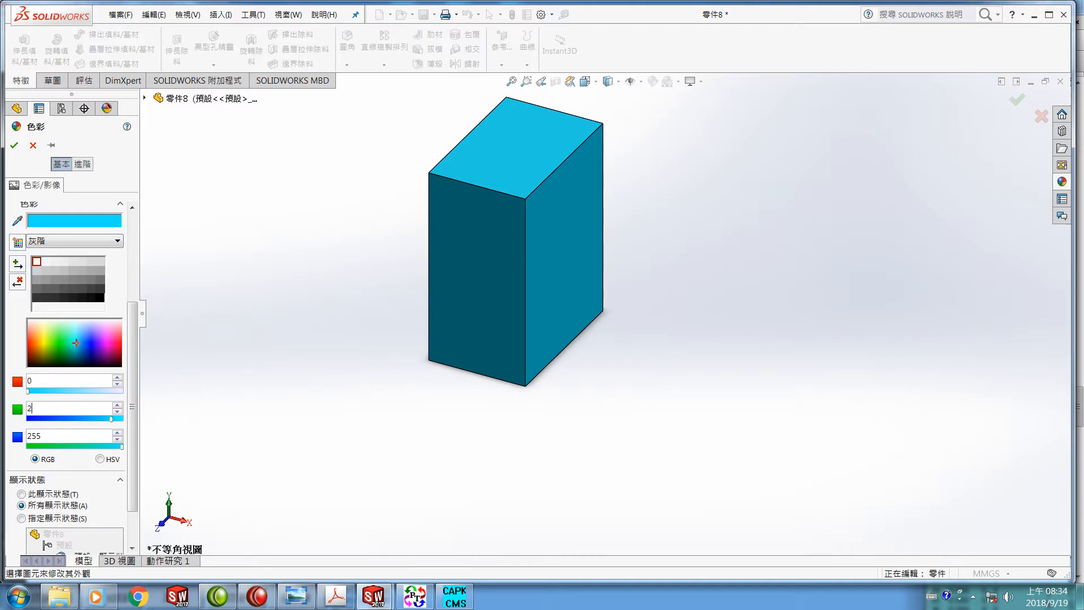
{"action": "type", "text": "55"}
{"action": "left_click", "coordinate": [14, 147]}
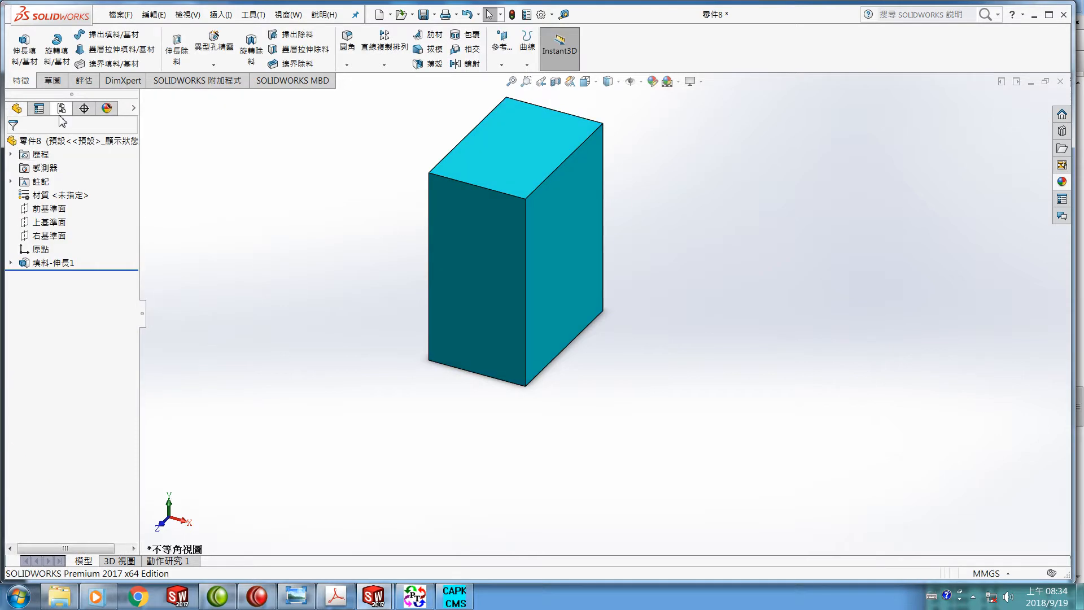
Save the part as i2 in C:\mxxbed and close it.
{"action": "left_click", "coordinate": [119, 16]}
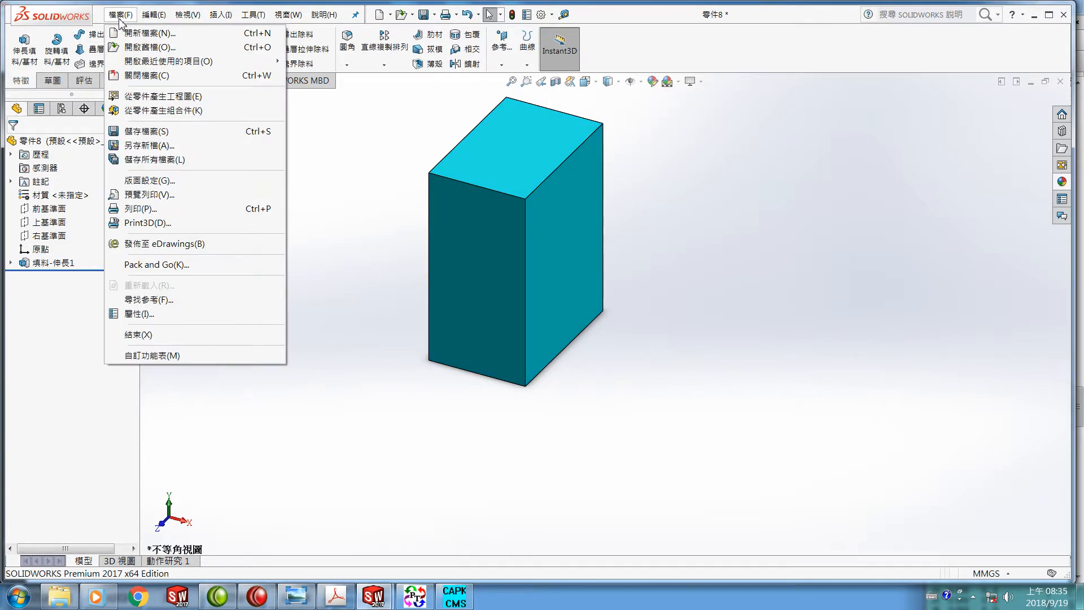
{"action": "left_click", "coordinate": [146, 135]}
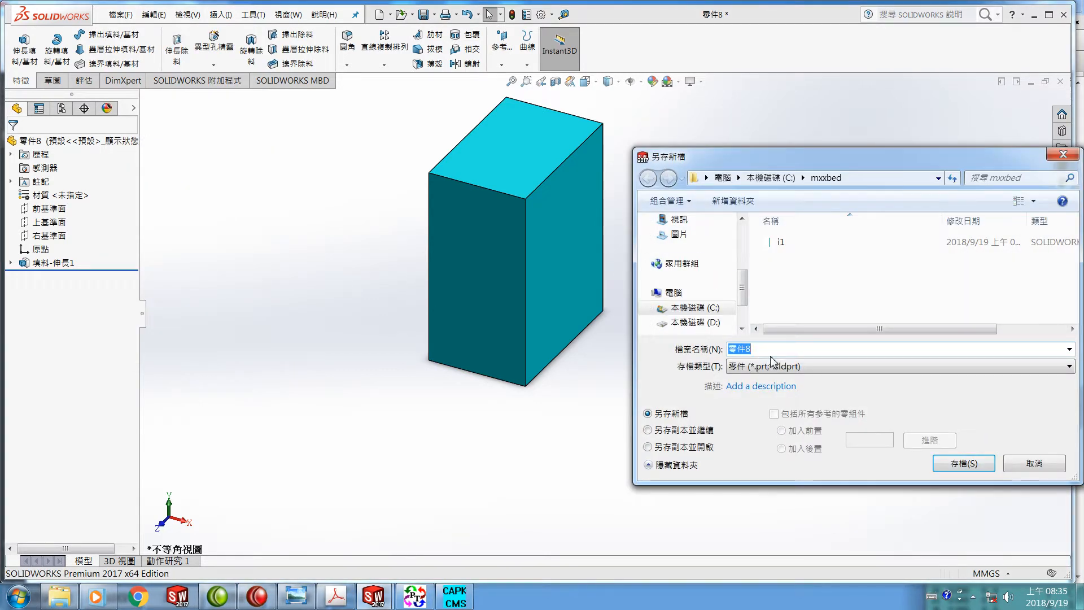
{"action": "type", "text": "i2"}
{"action": "key", "text": "Return"}
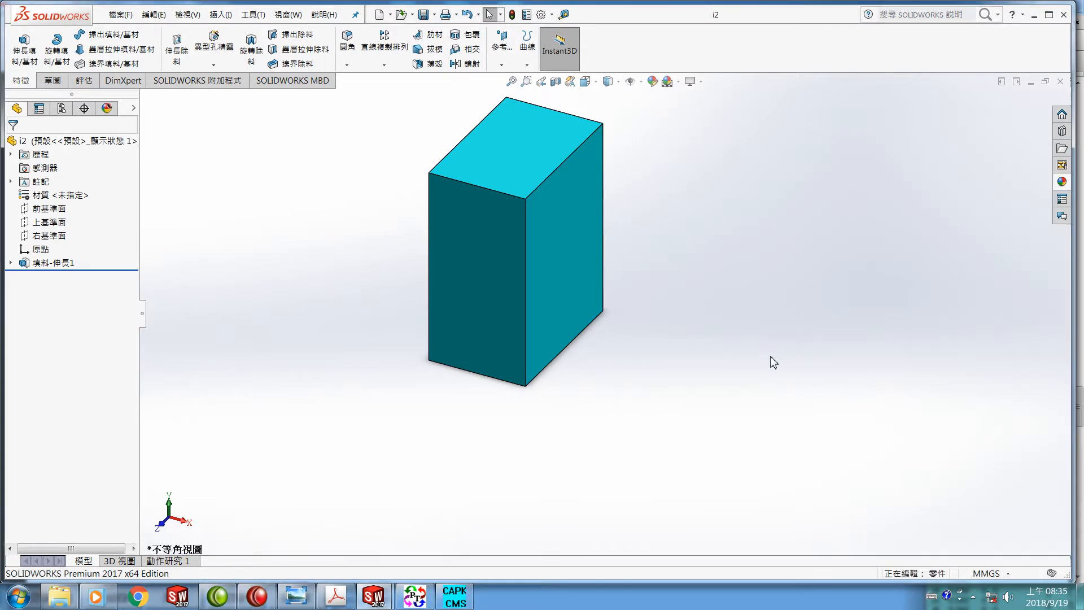
{"action": "left_click", "coordinate": [121, 17]}
{"action": "left_click", "coordinate": [138, 76]}
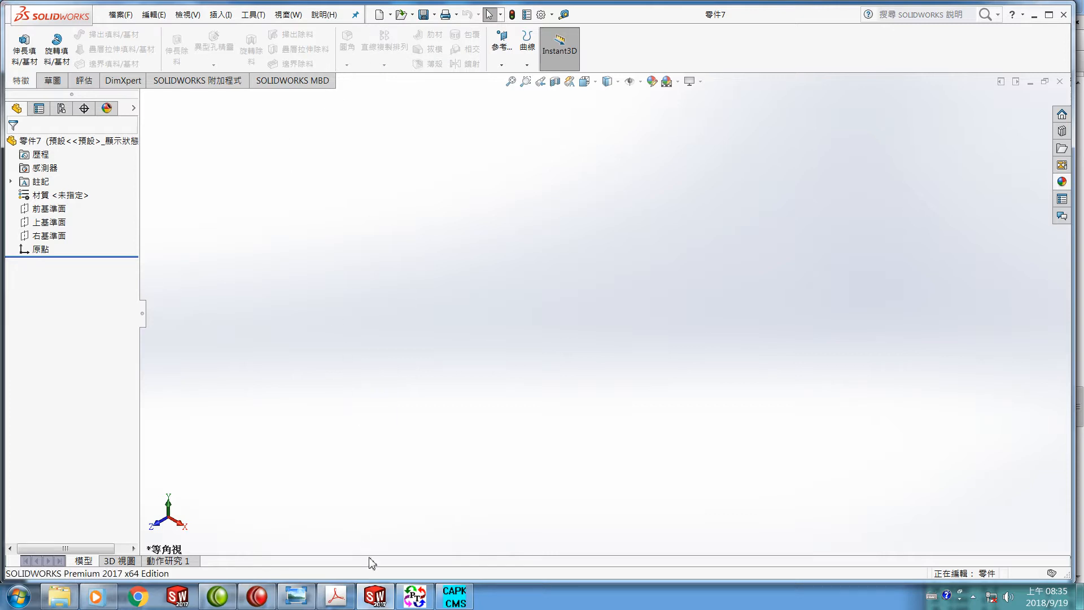
Check page 3 of the PDF in Acrobat, return to 零件7 in SOLIDWORKS and sketch a corner rectangle about 57 × 35 mm from the origin on 右基準面.
{"action": "left_click", "coordinate": [341, 598]}
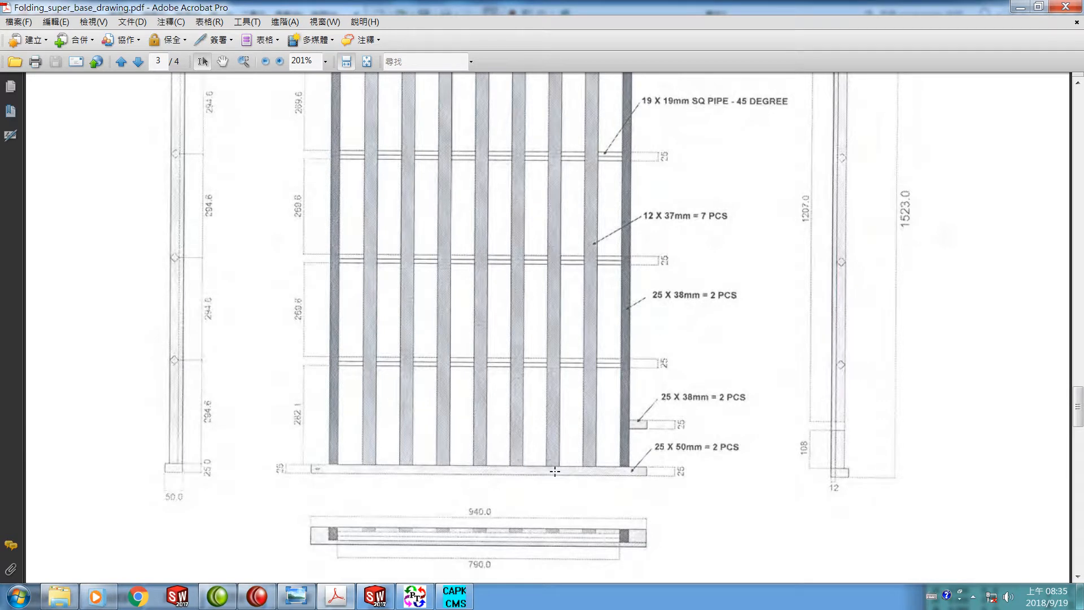
{"action": "left_click", "coordinate": [375, 595]}
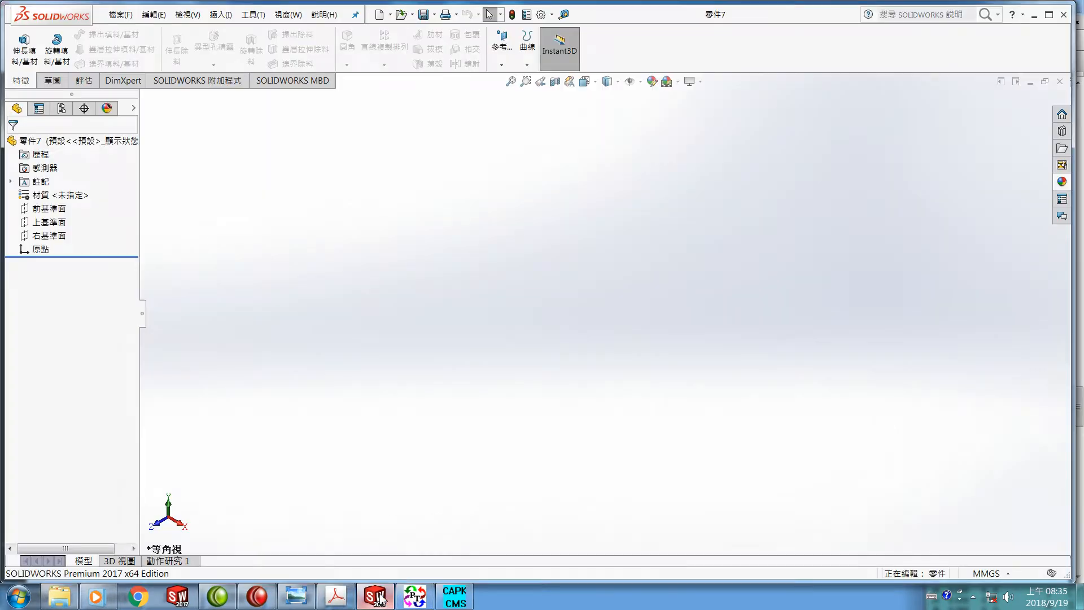
{"action": "left_click", "coordinate": [41, 240]}
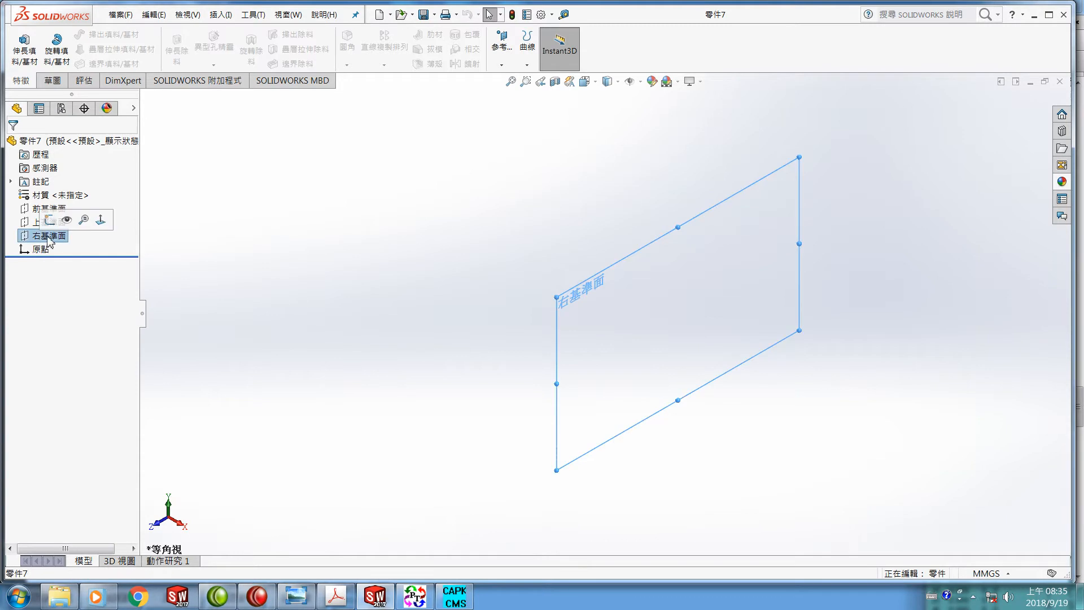
{"action": "left_click", "coordinate": [101, 225]}
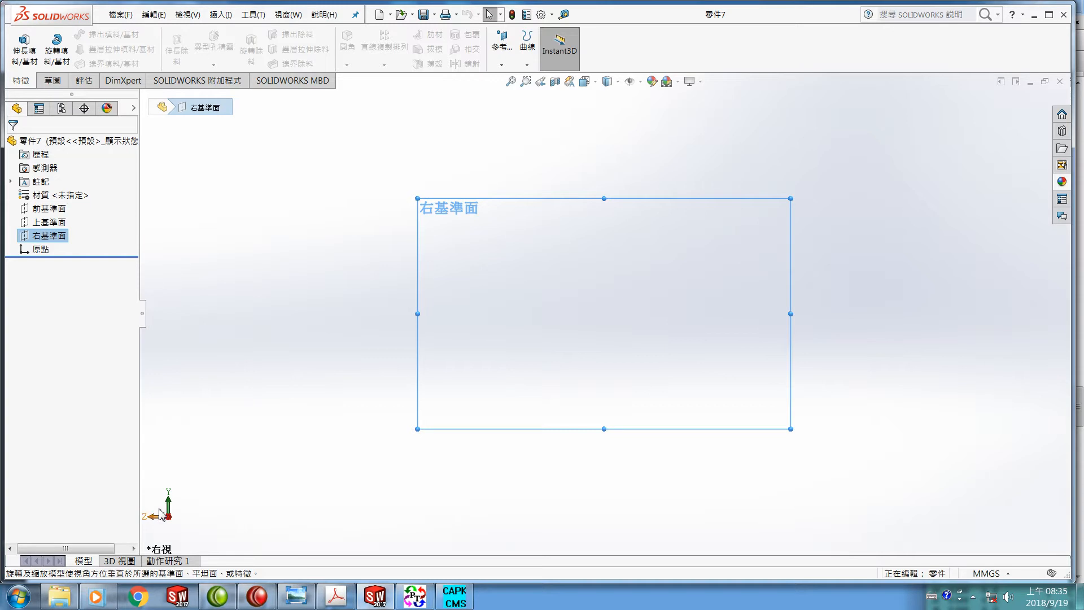
{"action": "left_click", "coordinate": [56, 85]}
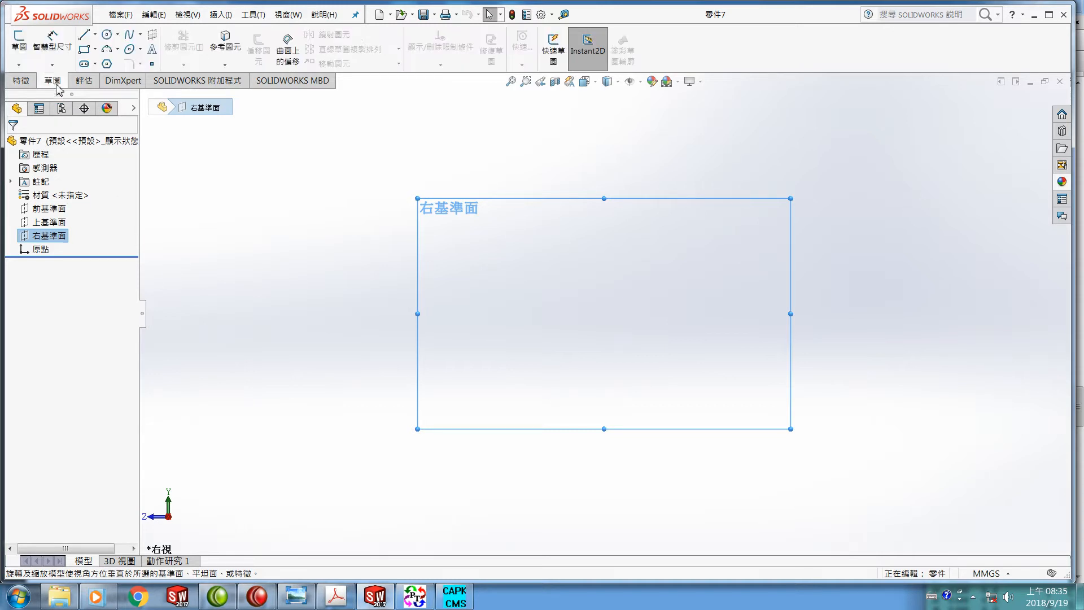
{"action": "left_click", "coordinate": [20, 45]}
{"action": "left_click", "coordinate": [84, 49]}
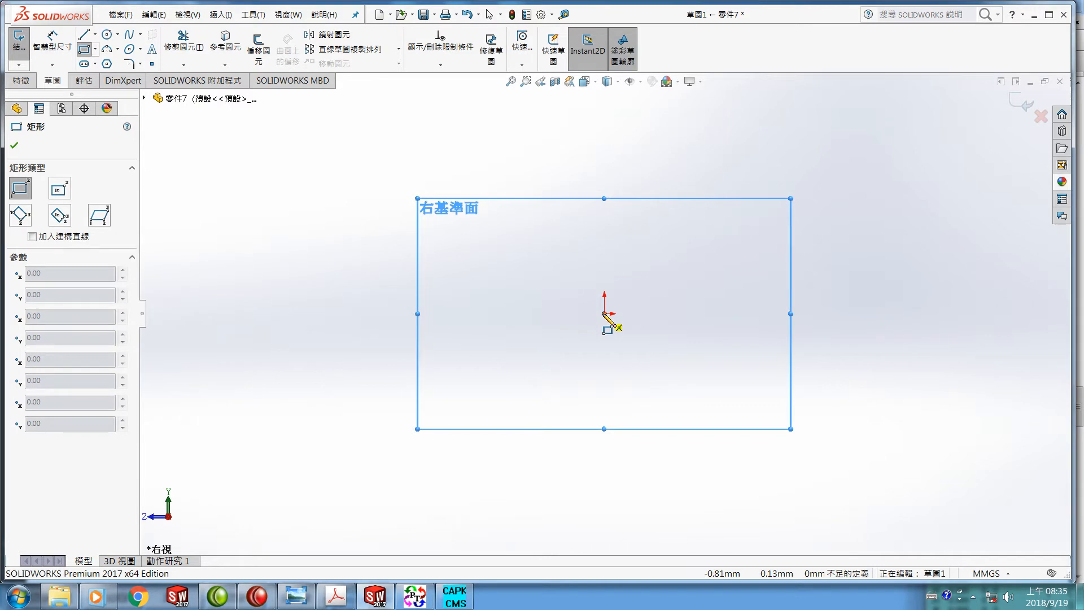
{"action": "left_click", "coordinate": [604, 314]}
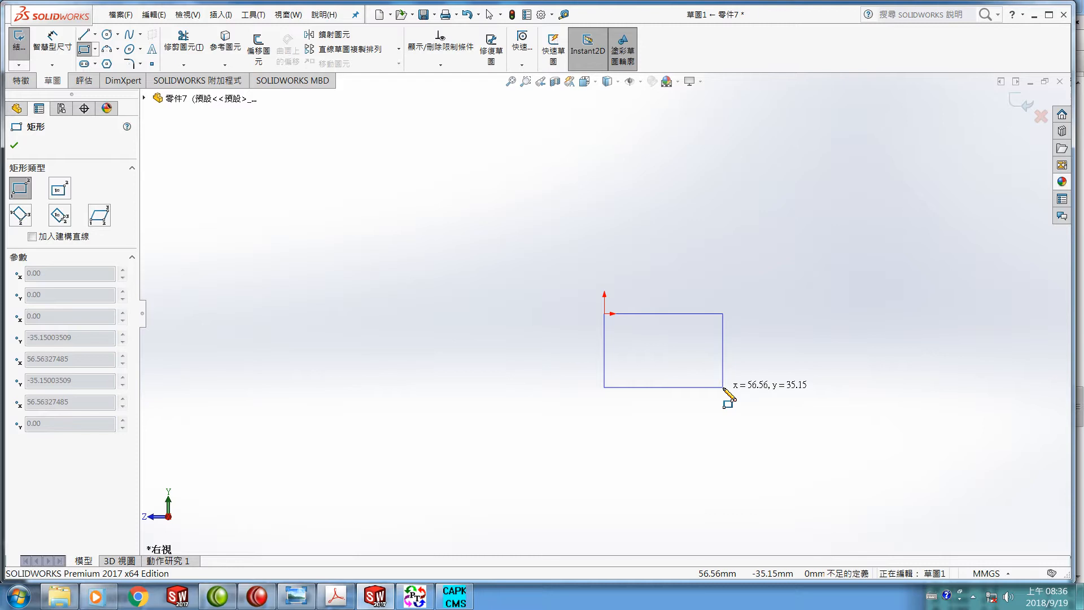
{"action": "left_click", "coordinate": [723, 387]}
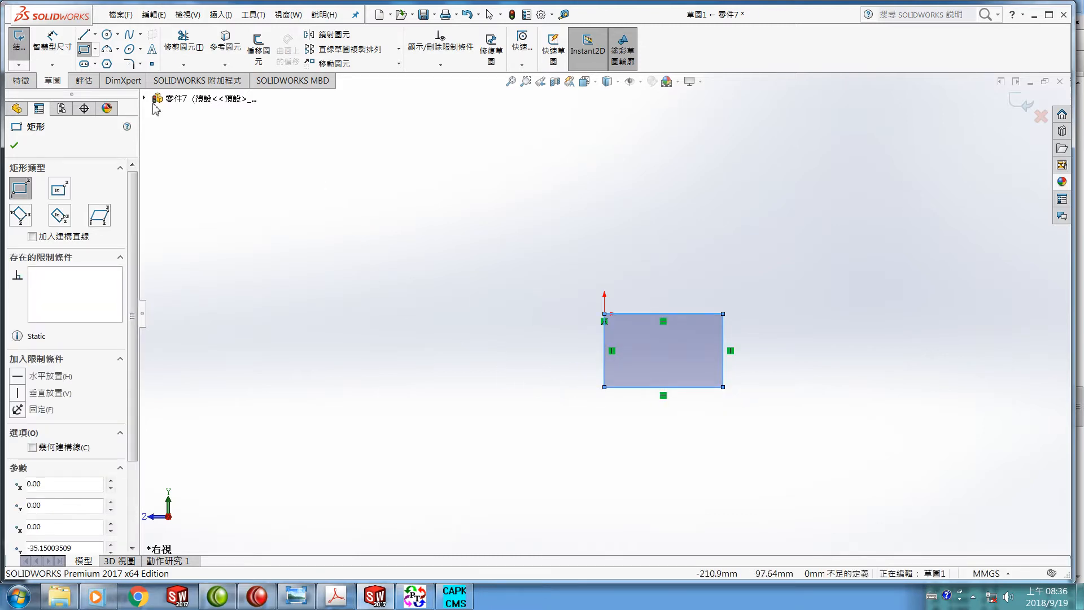
Dimension the rectangle 38 mm wide and 25 mm high with Smart Dimension.
{"action": "left_click", "coordinate": [55, 53]}
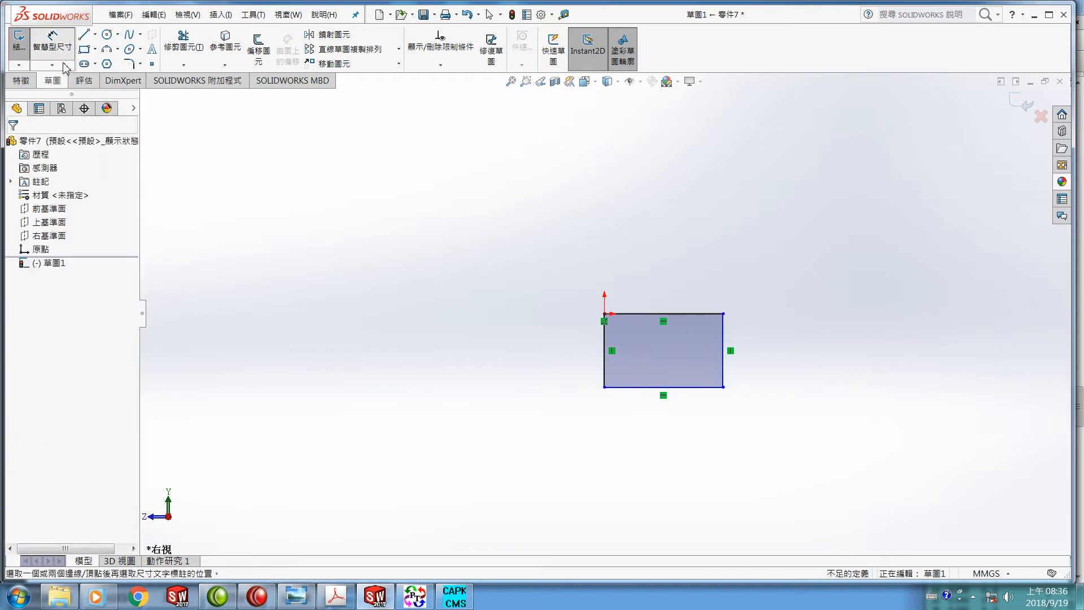
{"action": "left_click", "coordinate": [658, 314]}
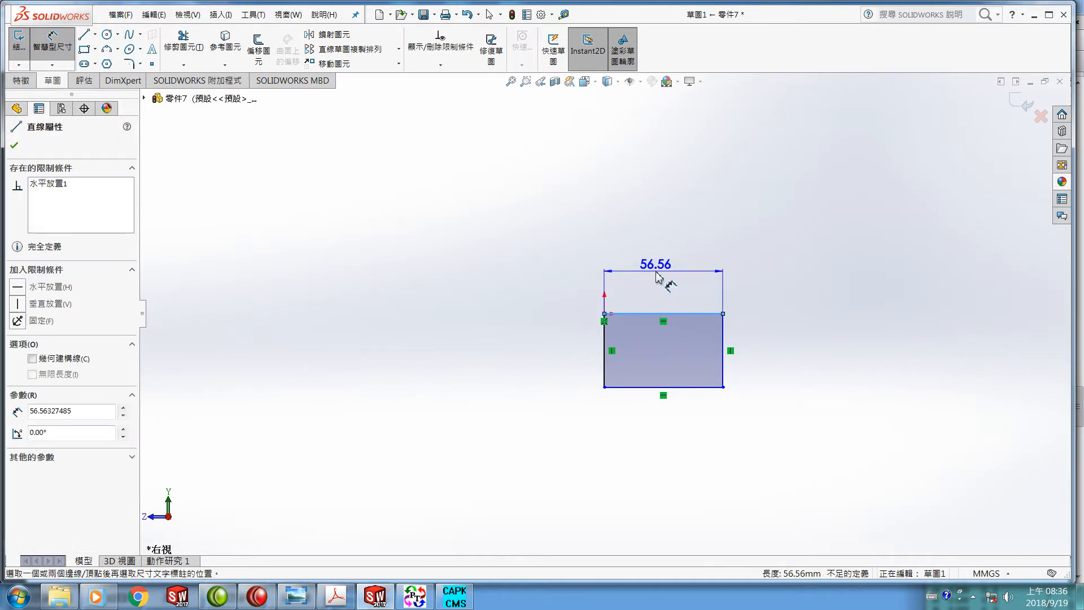
{"action": "left_click", "coordinate": [655, 277]}
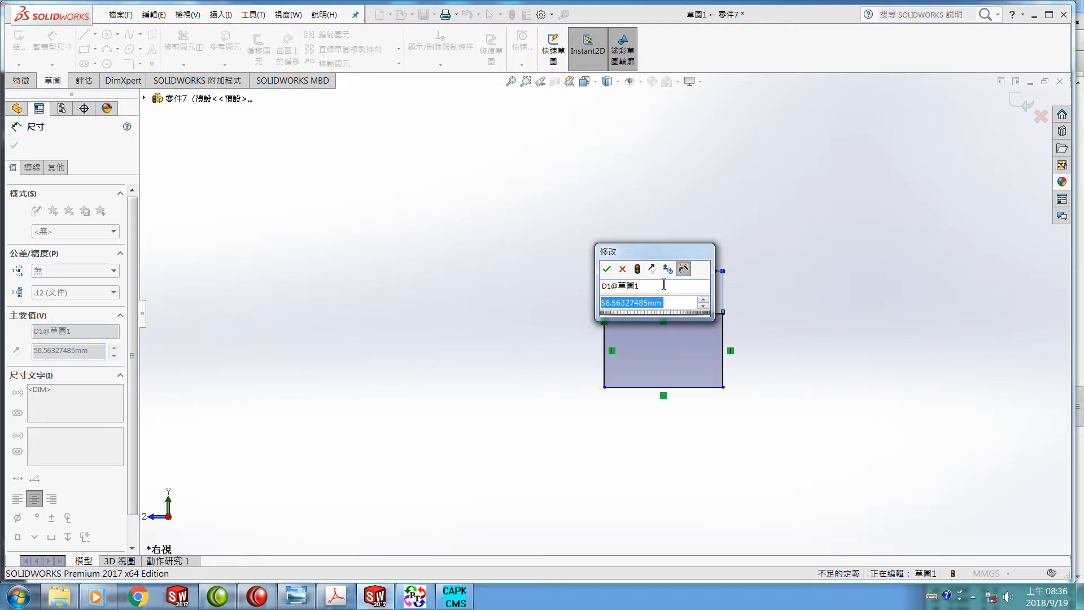
{"action": "type", "text": "38"}
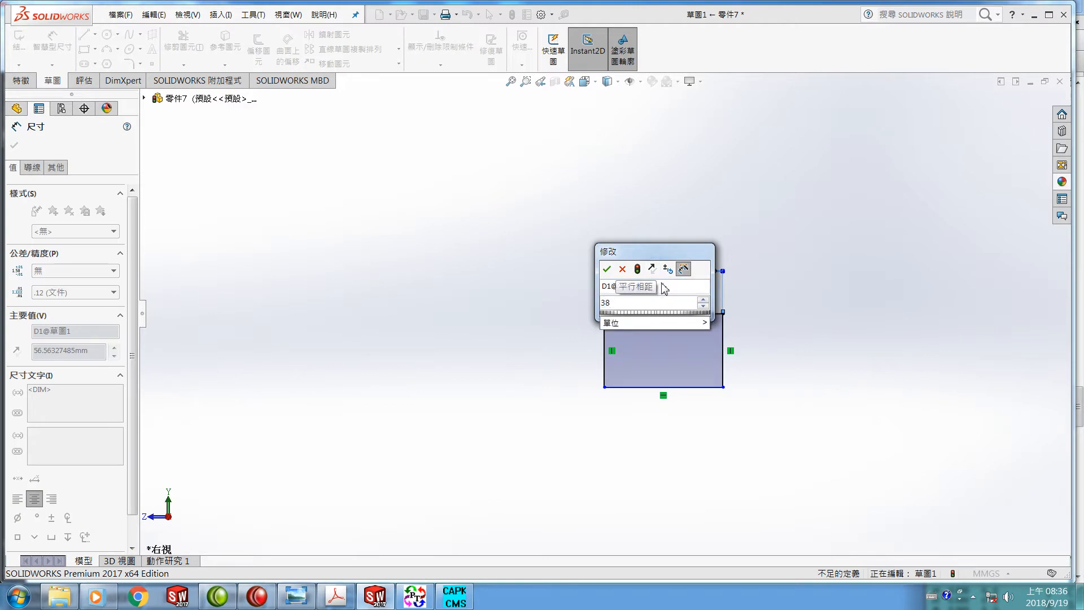
{"action": "key", "text": "Return"}
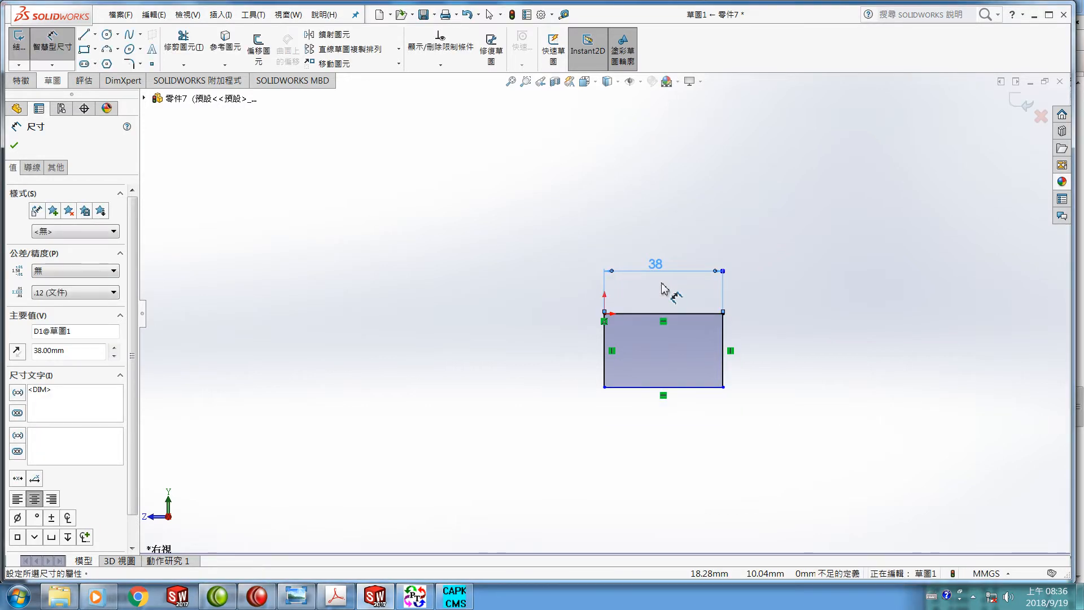
{"action": "left_click", "coordinate": [724, 342]}
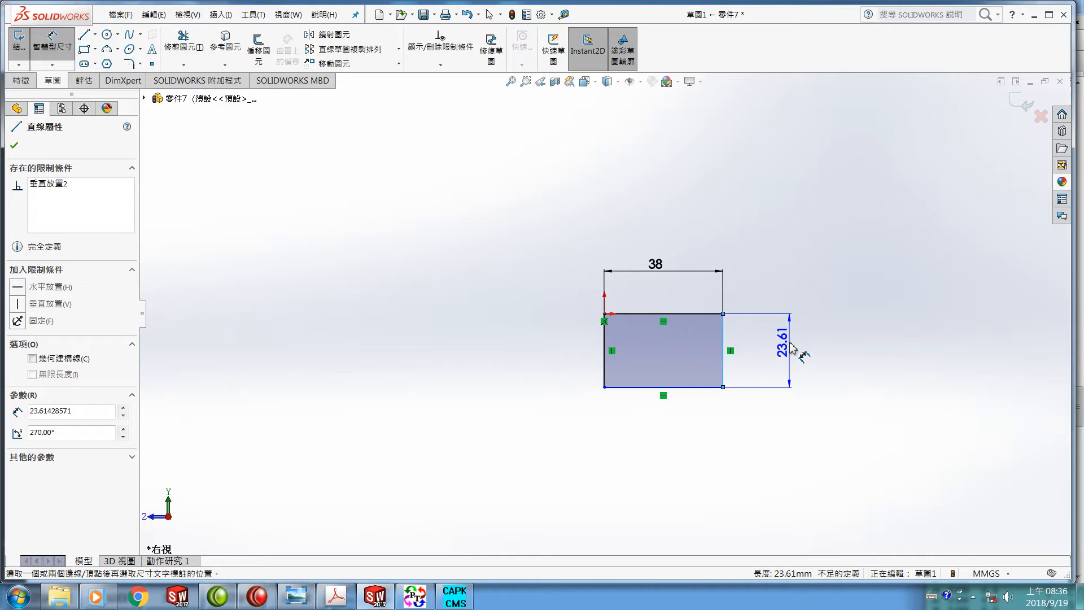
{"action": "left_click", "coordinate": [792, 349]}
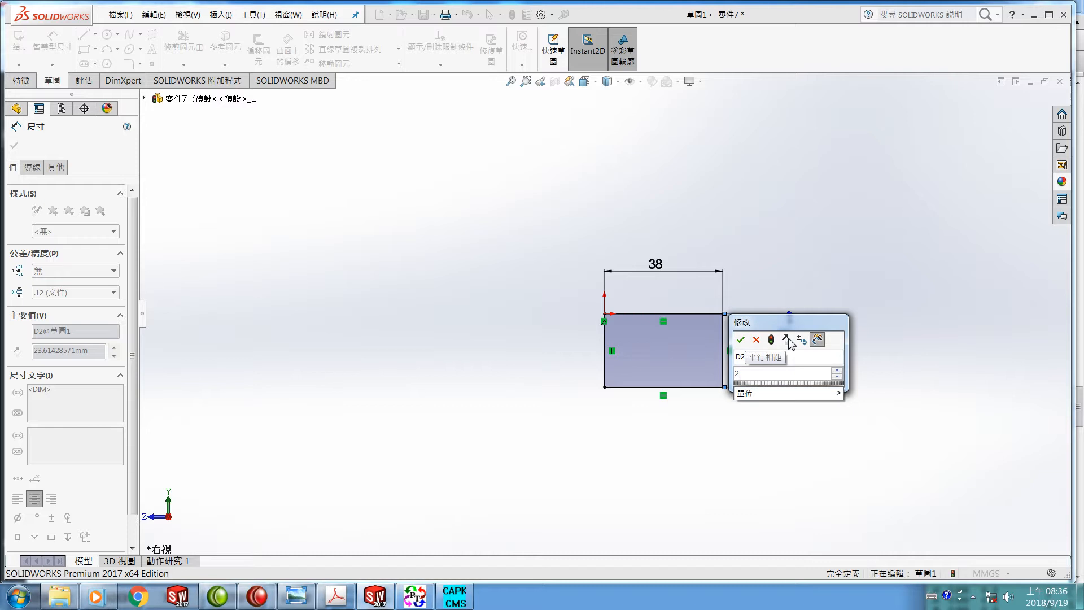
{"action": "key", "text": "Return"}
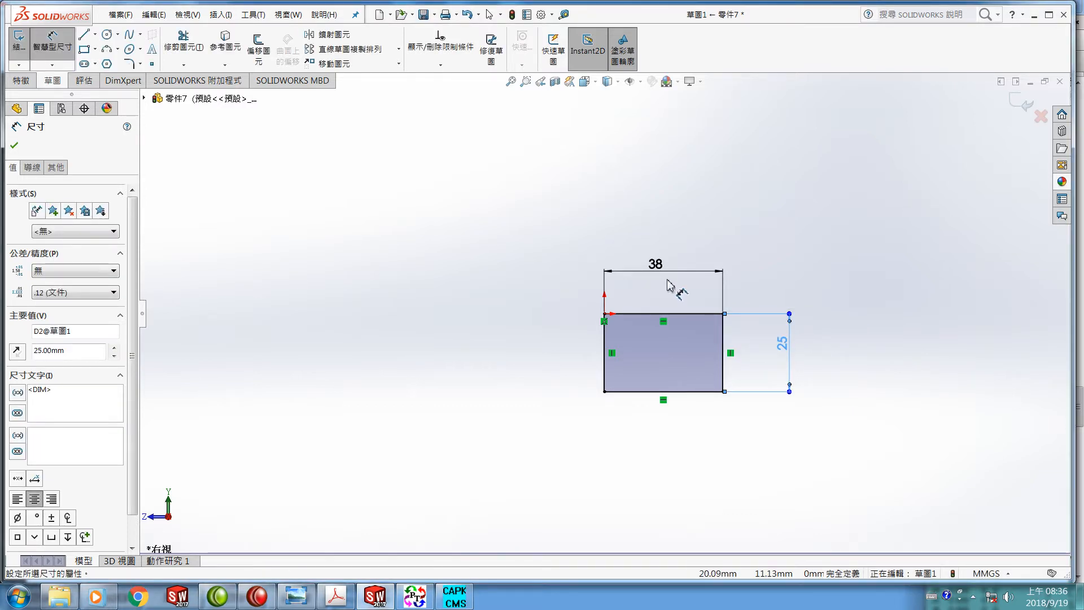
{"action": "left_click", "coordinate": [14, 146]}
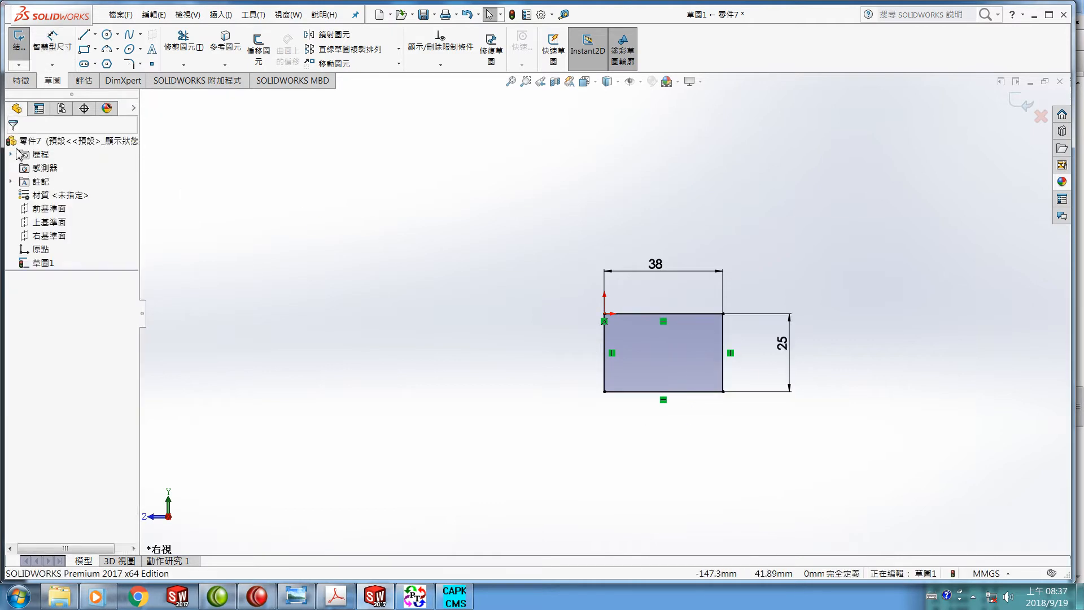
Extrude the rectangle sketch to a depth of 1473 mm in SOLIDWORKS, checking the lengths on page 3 of the PDF in Acrobat before entering it.
{"action": "left_click", "coordinate": [42, 263]}
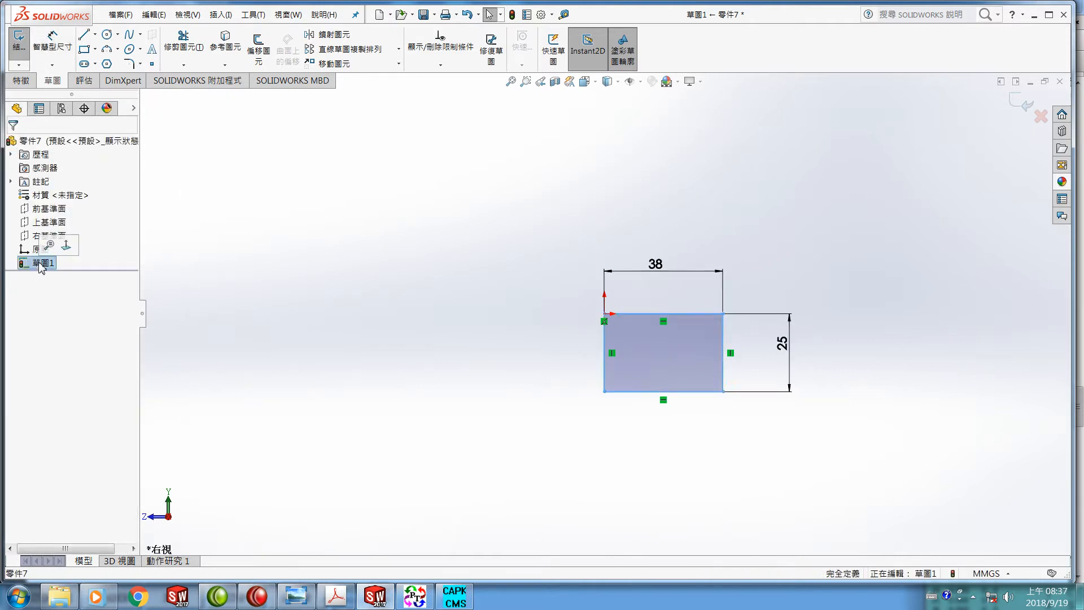
{"action": "left_click", "coordinate": [22, 81]}
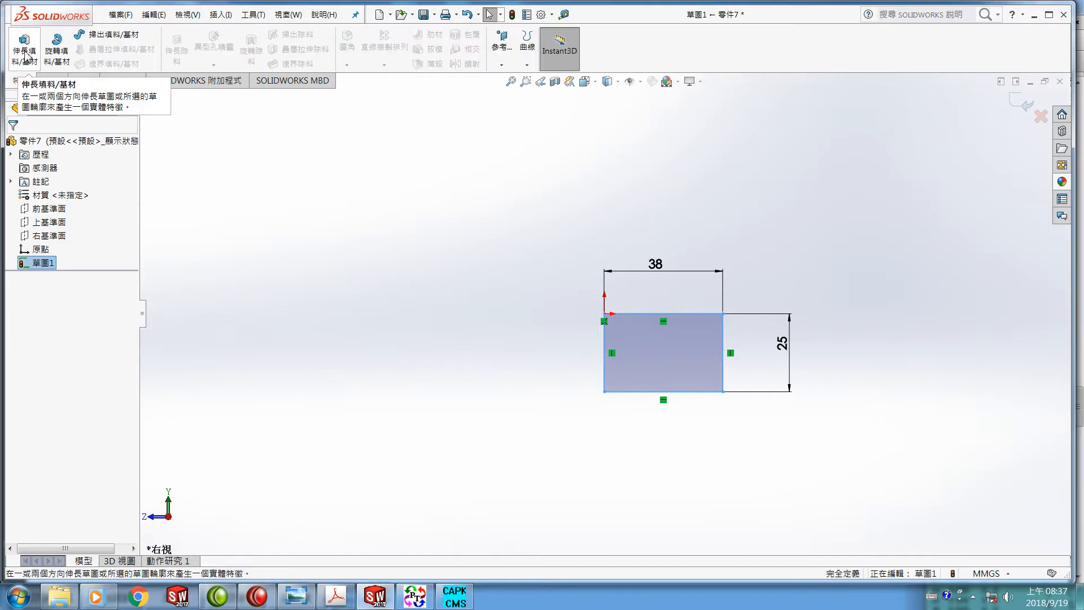
{"action": "left_click", "coordinate": [25, 55]}
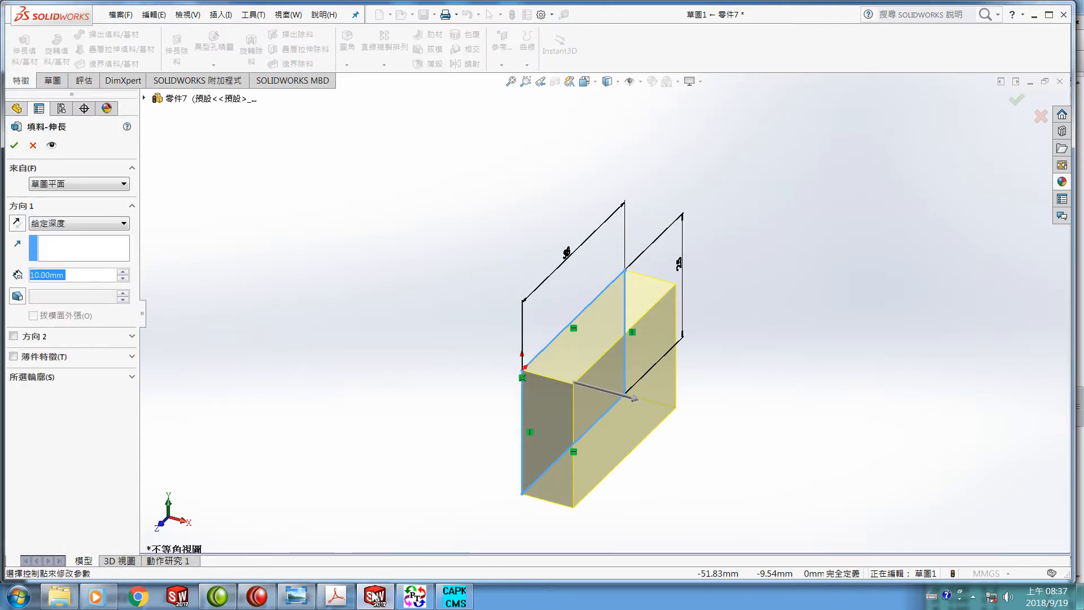
{"action": "left_click", "coordinate": [337, 596]}
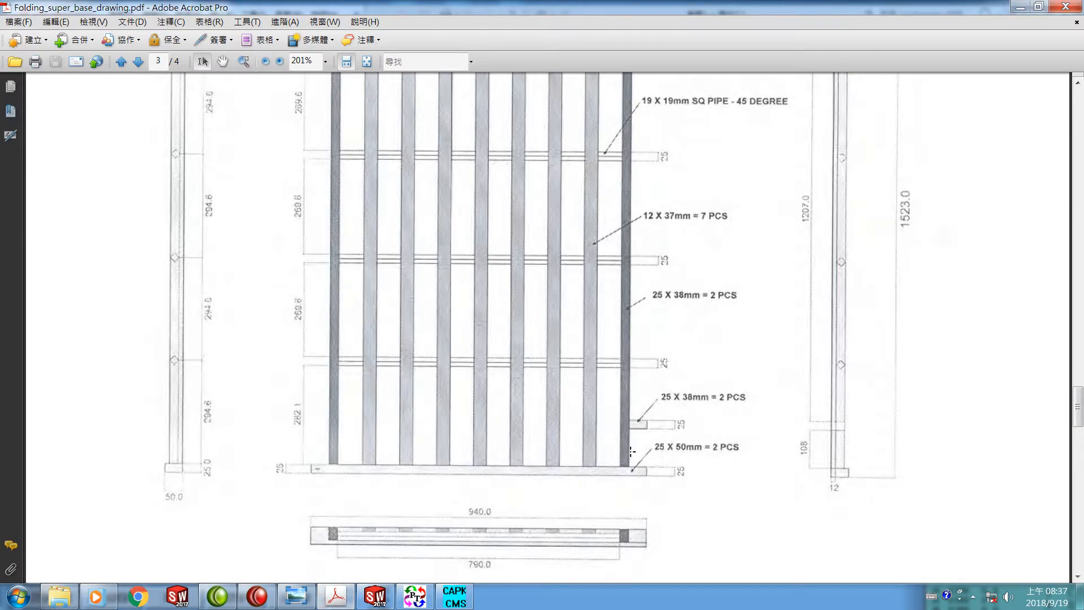
{"action": "scroll", "coordinate": [631, 445], "scroll_direction": "up", "scroll_amount": 7}
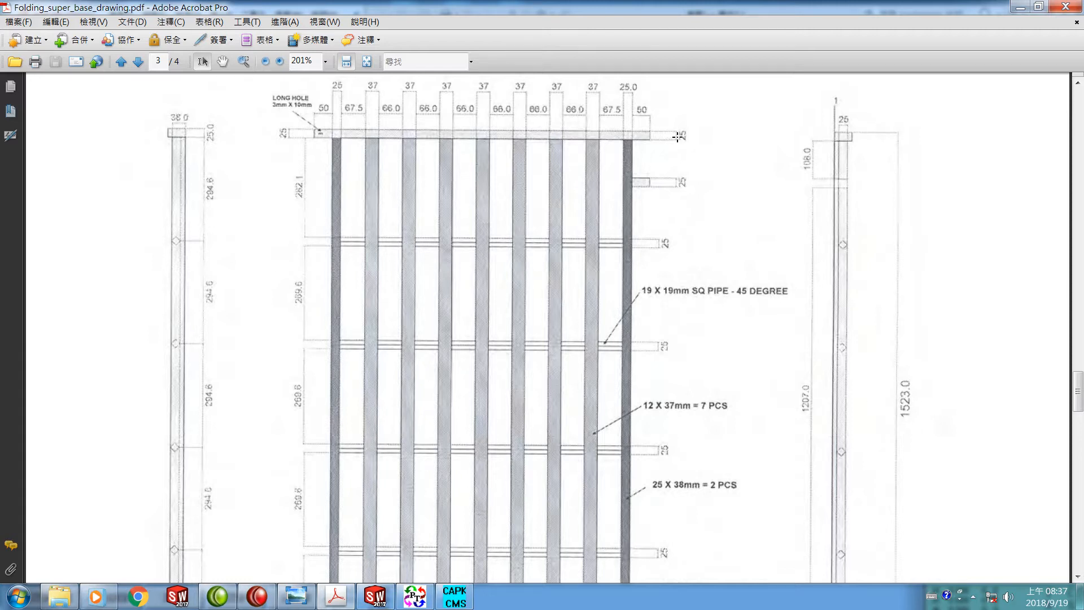
{"action": "scroll", "coordinate": [687, 156], "scroll_direction": "down", "scroll_amount": 5}
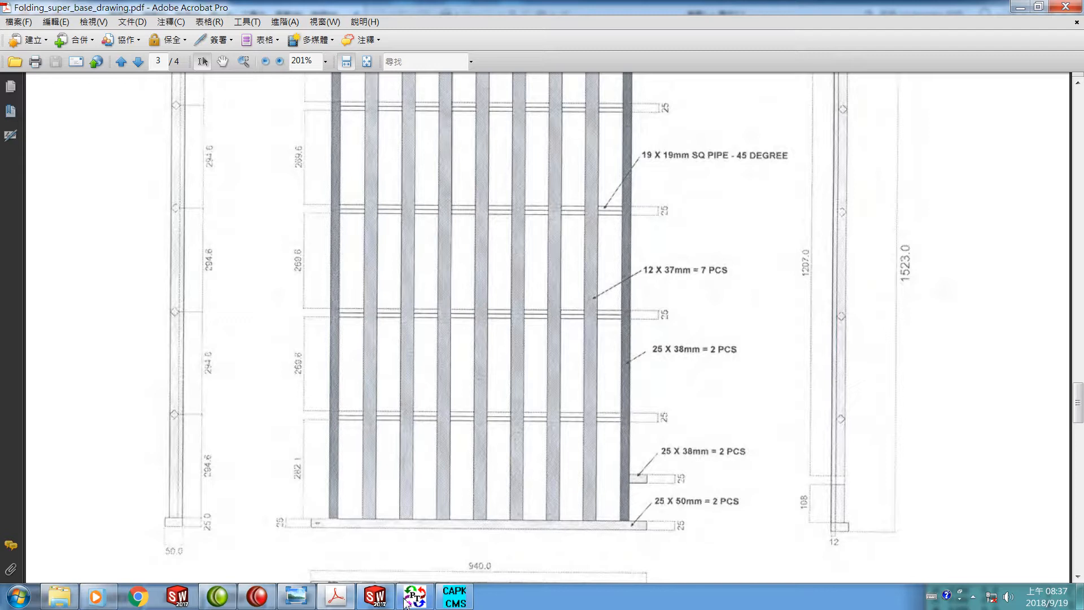
{"action": "mouse_move", "coordinate": [377, 600]}
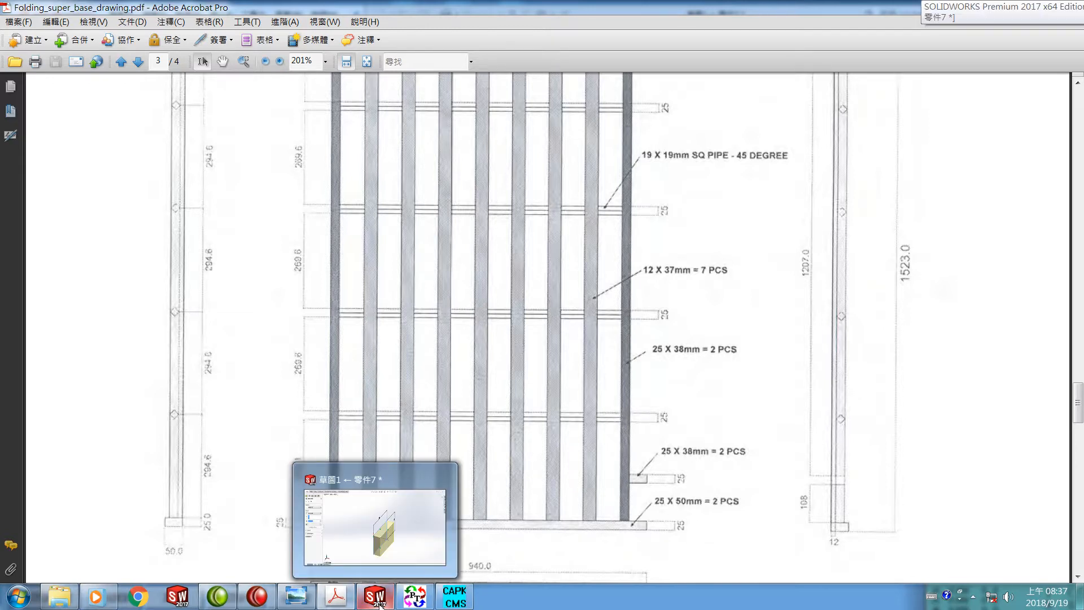
{"action": "left_click", "coordinate": [377, 599]}
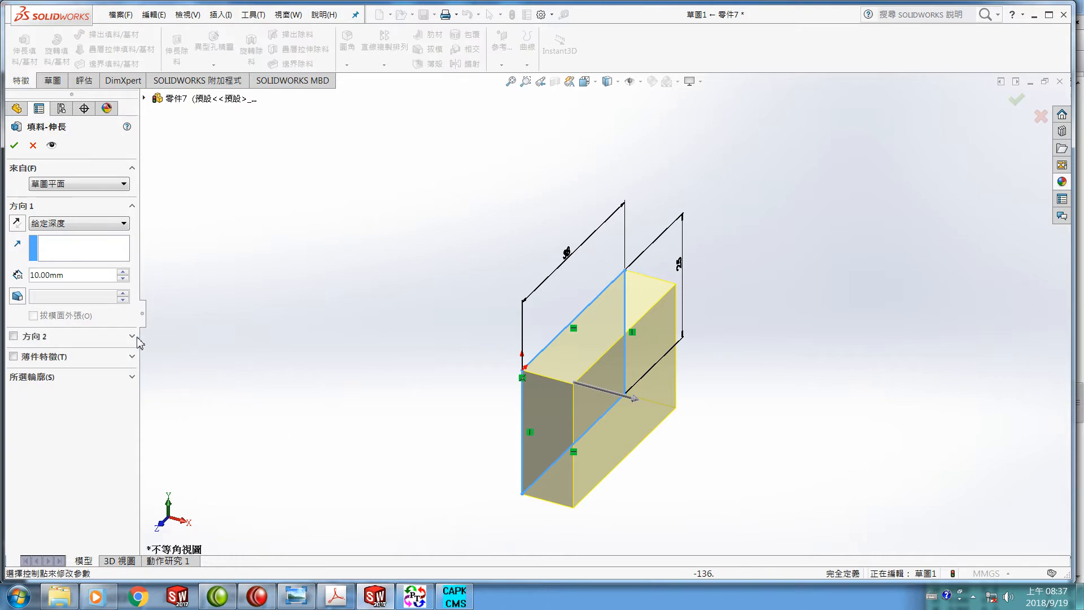
{"action": "left_click", "coordinate": [31, 275]}
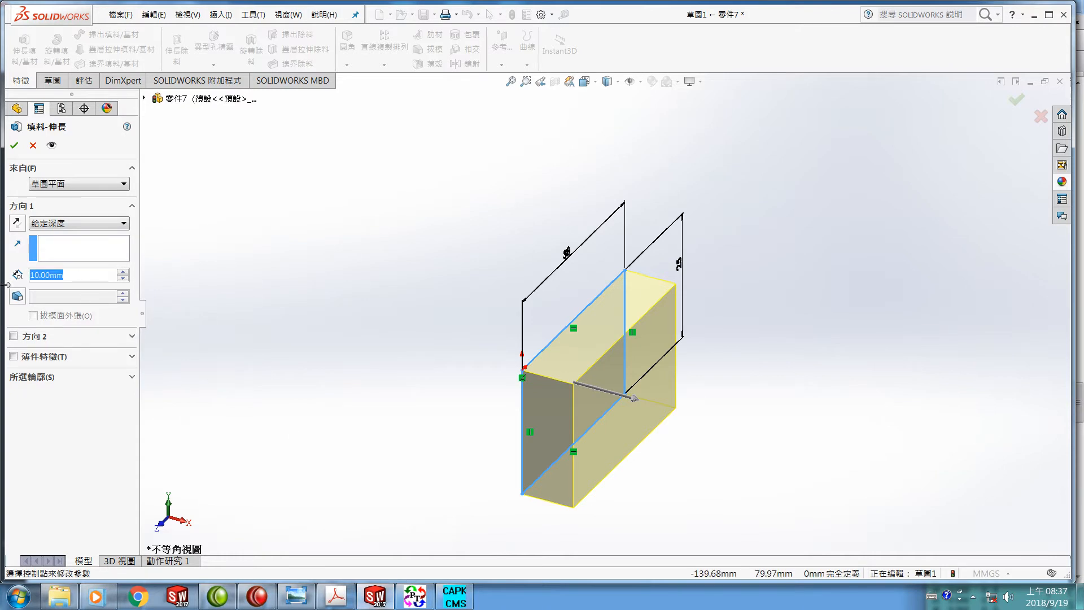
{"action": "type", "text": "14"}
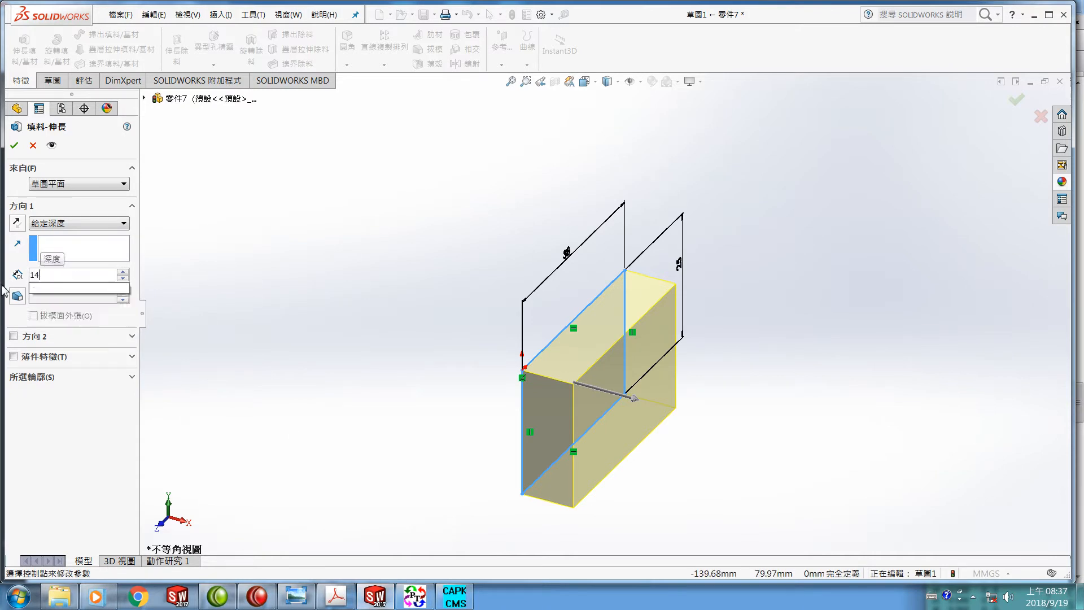
{"action": "type", "text": "73"}
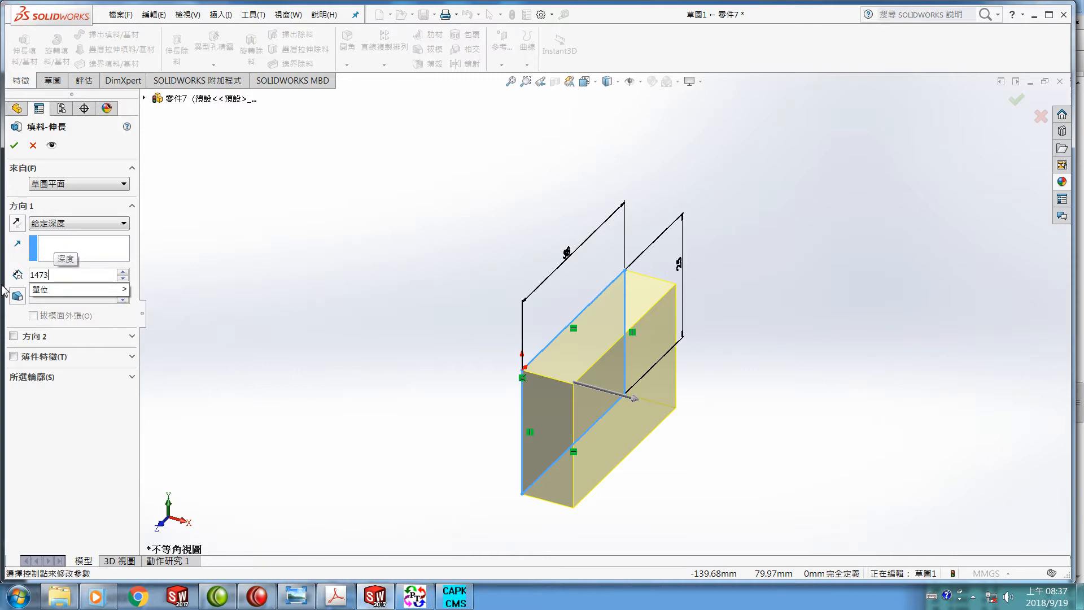
{"action": "key", "text": "Return"}
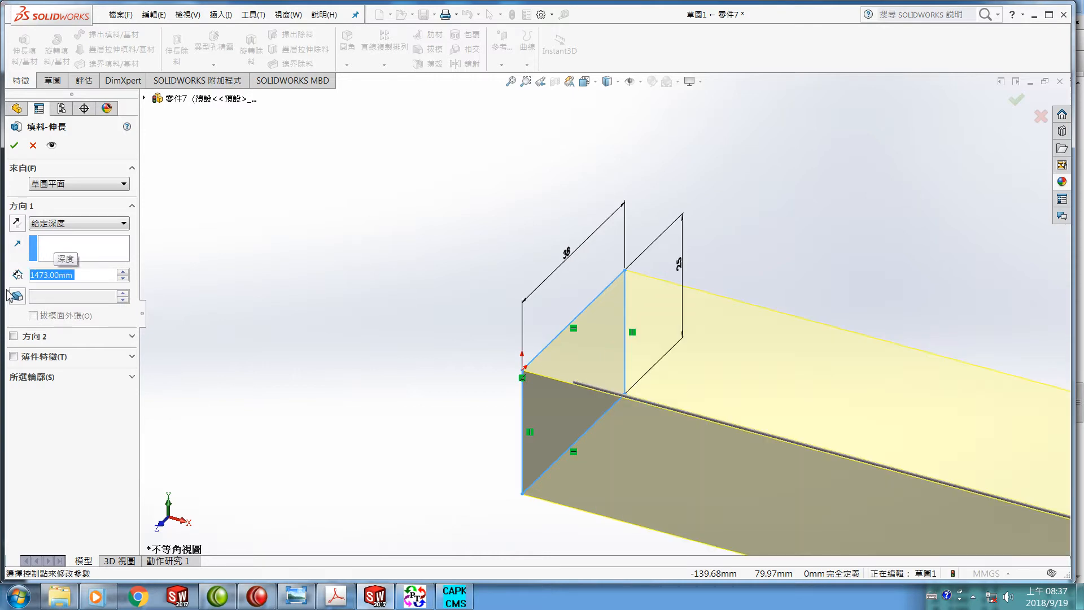
{"action": "scroll", "coordinate": [642, 465], "scroll_direction": "up", "scroll_amount": 2}
{"action": "scroll", "coordinate": [734, 458], "scroll_direction": "up", "scroll_amount": 5}
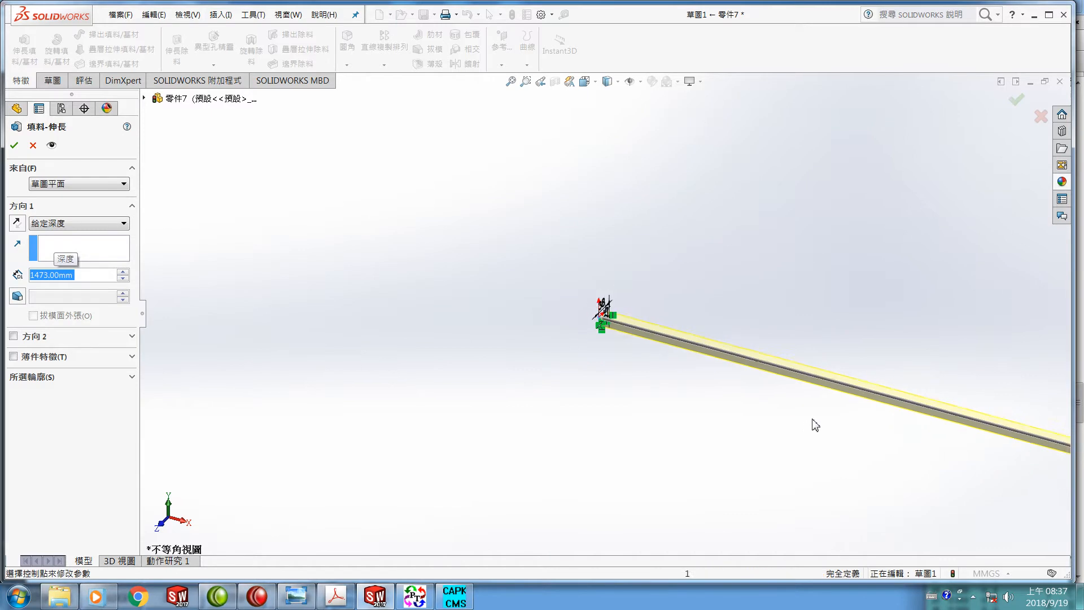
{"action": "left_click", "coordinate": [14, 145]}
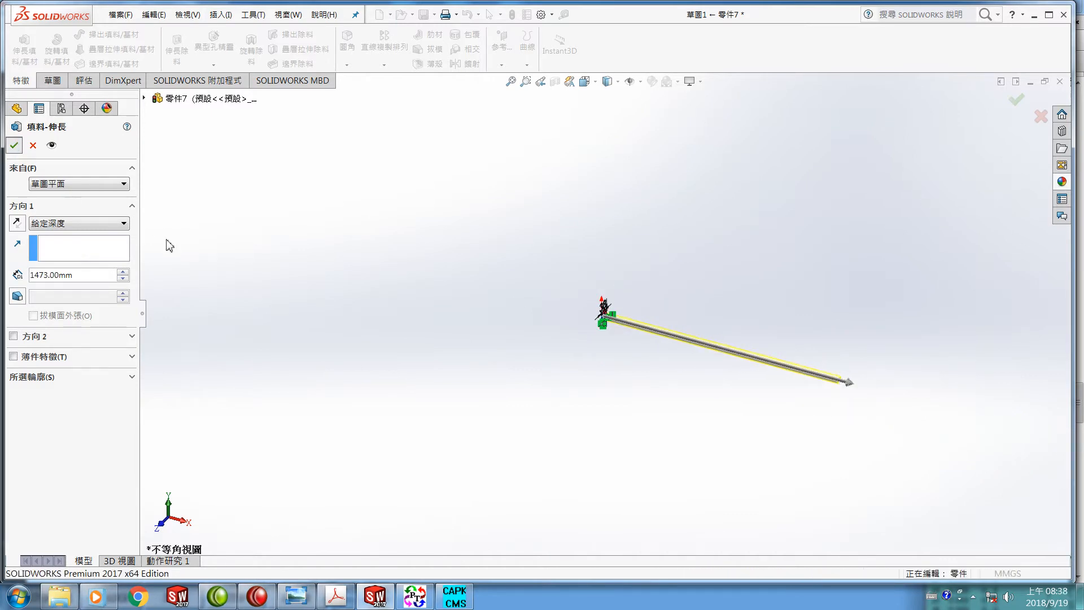
Apply a cyan colour to the whole extruded part, with red set to 0, green to 255 and blue at 255.
{"action": "right_click", "coordinate": [679, 341]}
{"action": "scroll", "coordinate": [612, 368], "scroll_direction": "up", "scroll_amount": 3}
{"action": "scroll", "coordinate": [648, 347], "scroll_direction": "down", "scroll_amount": 10}
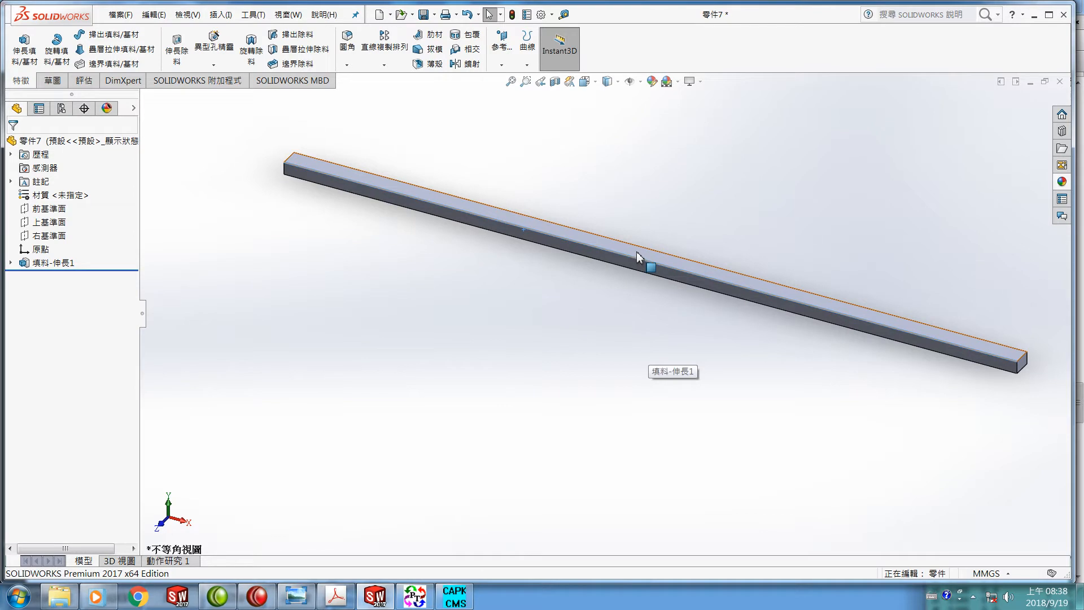
{"action": "right_click", "coordinate": [636, 253]}
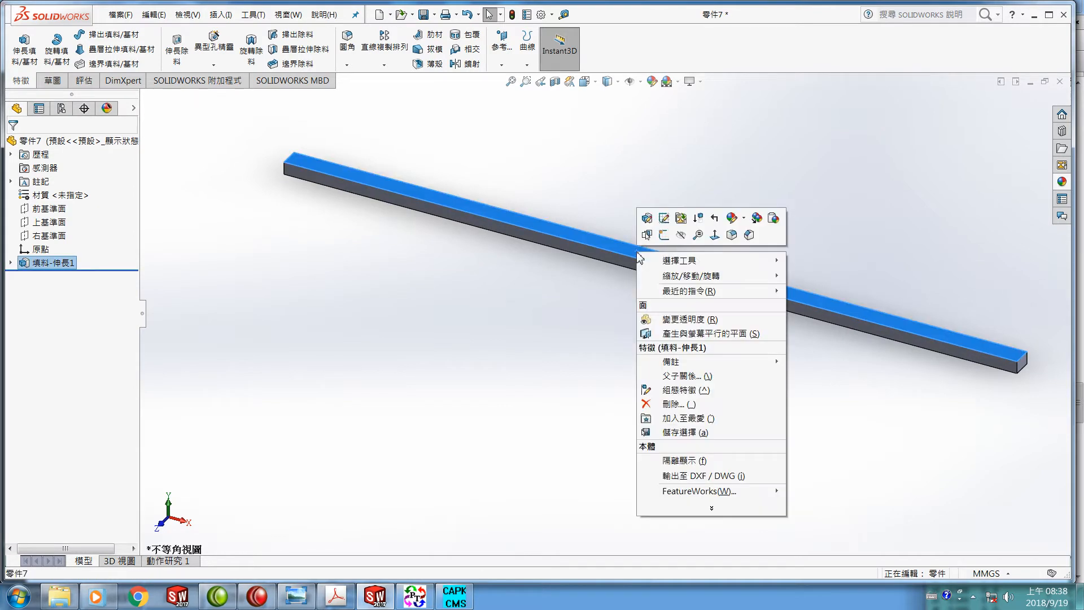
{"action": "left_click", "coordinate": [730, 221]}
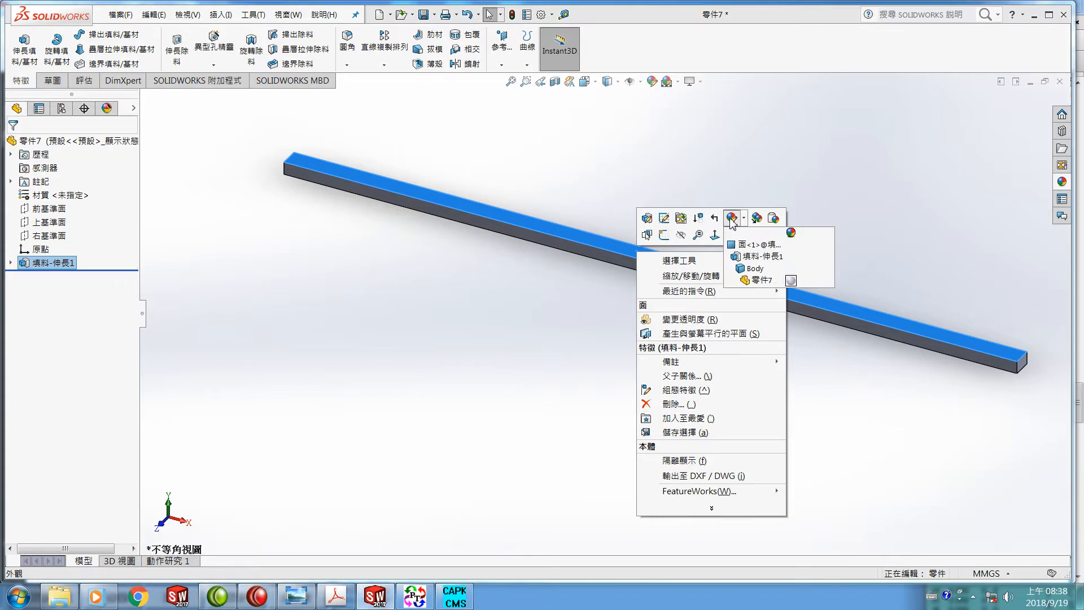
{"action": "left_click", "coordinate": [776, 284]}
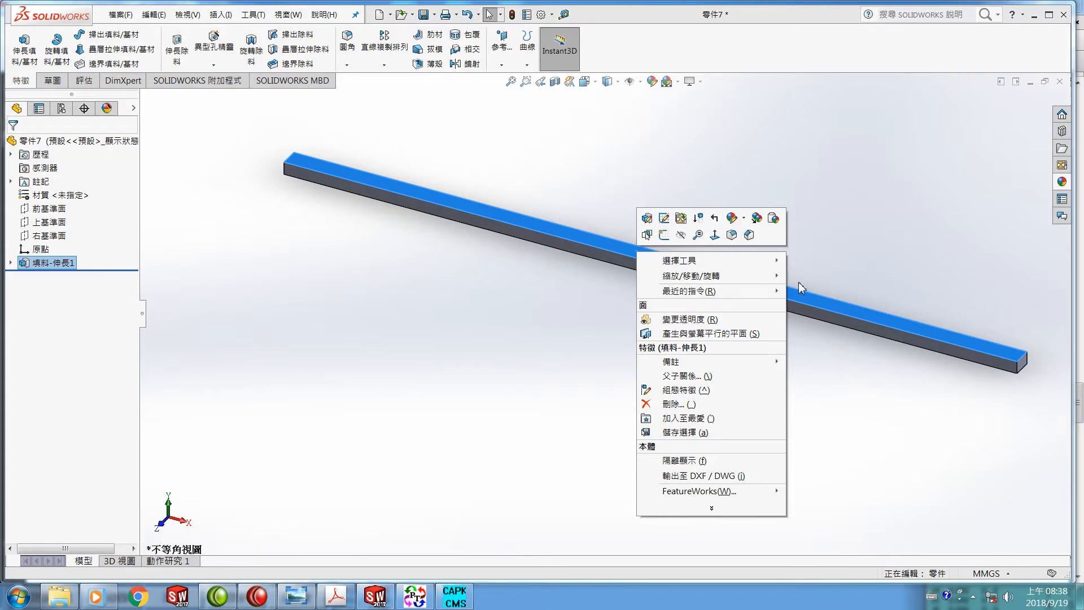
{"action": "left_click", "coordinate": [732, 221]}
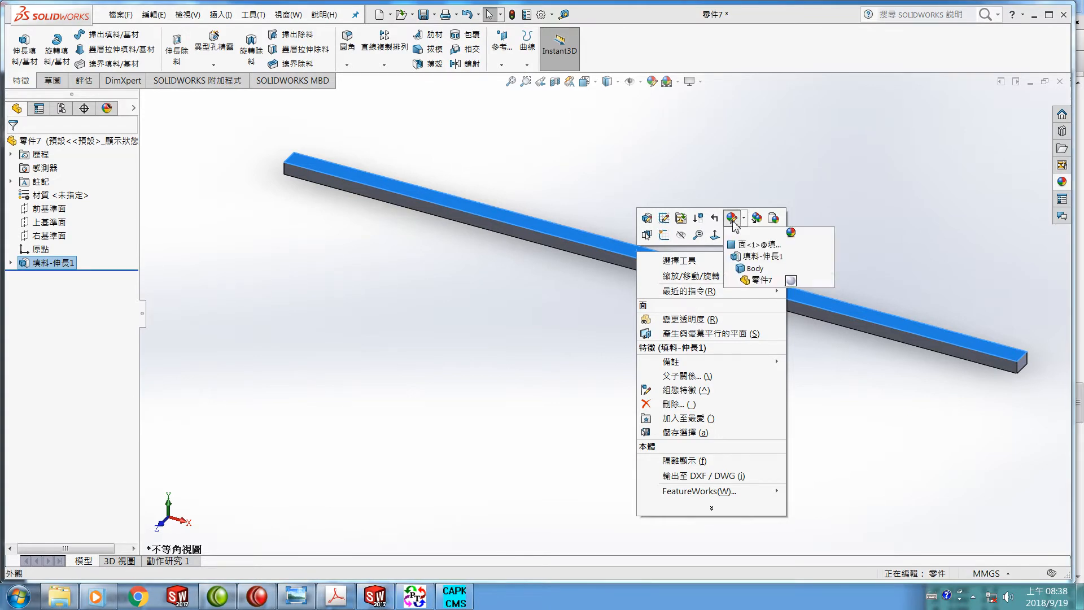
{"action": "left_click", "coordinate": [787, 281]}
{"action": "left_click", "coordinate": [76, 484]}
{"action": "left_click_drag", "start_coordinate": [133, 418], "coordinate": [129, 521]}
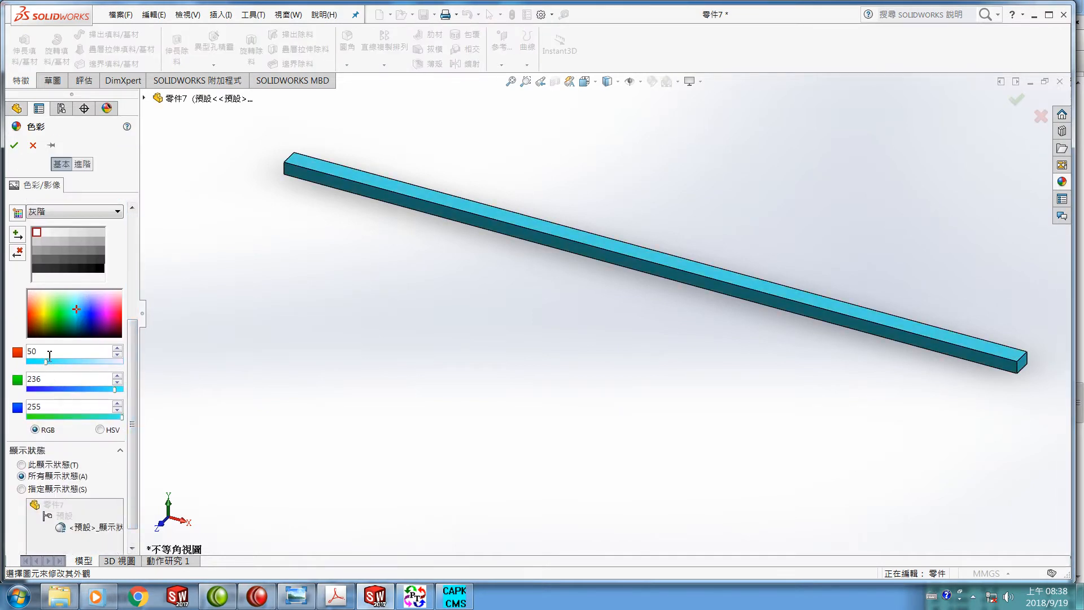
{"action": "left_click_drag", "start_coordinate": [36, 351], "coordinate": [4, 352]}
{"action": "type", "text": "0"}
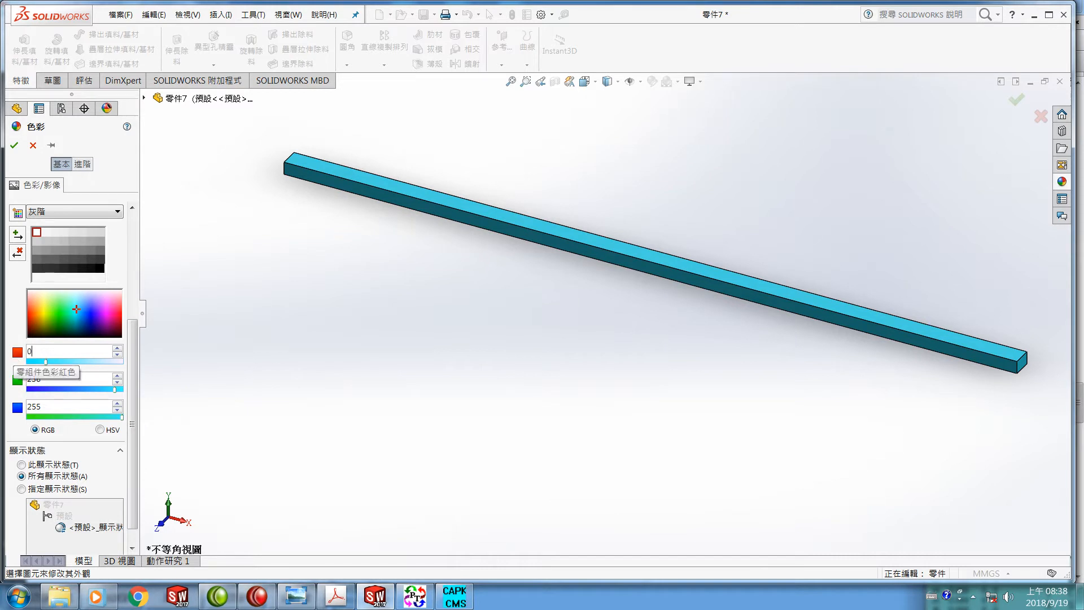
{"action": "key", "text": "Tab"}
{"action": "type", "text": "2"}
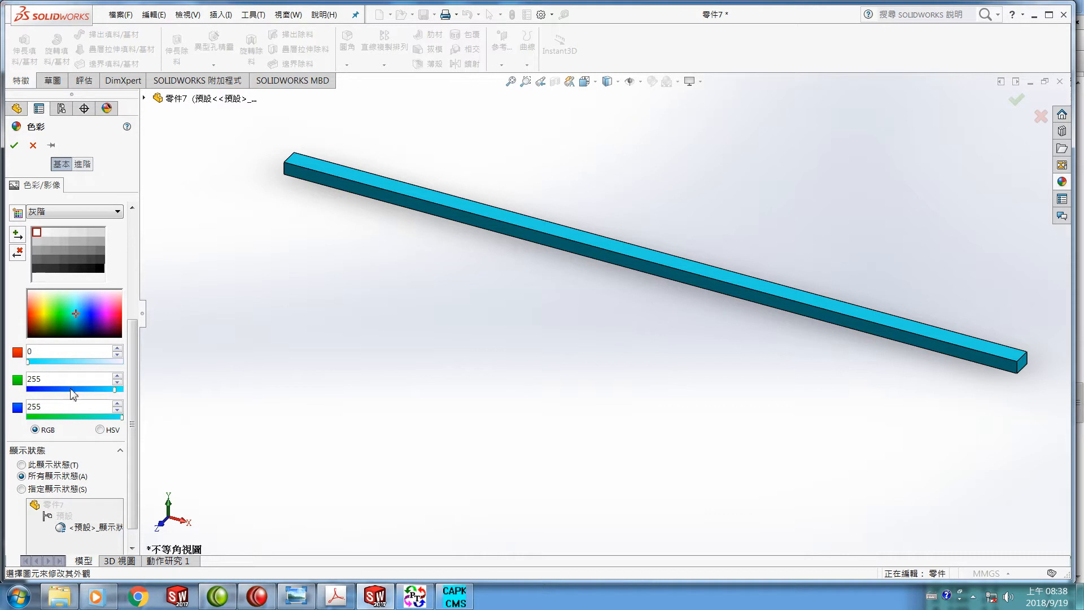
{"action": "left_click", "coordinate": [14, 145]}
Save the part as i3 in C:\mxxbed and close it.
{"action": "left_click", "coordinate": [123, 22]}
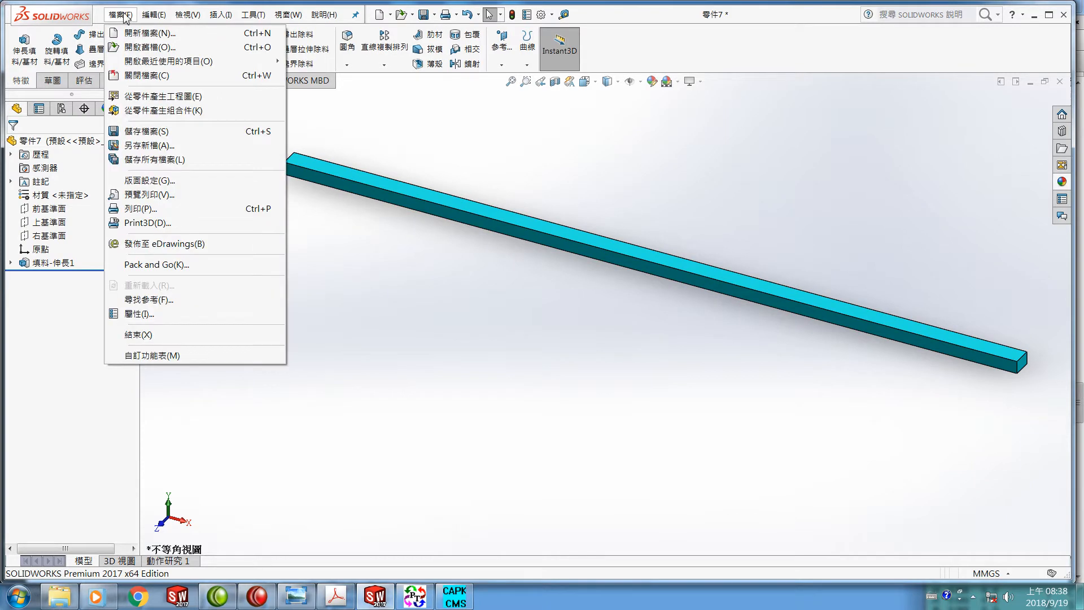
{"action": "left_click", "coordinate": [143, 132]}
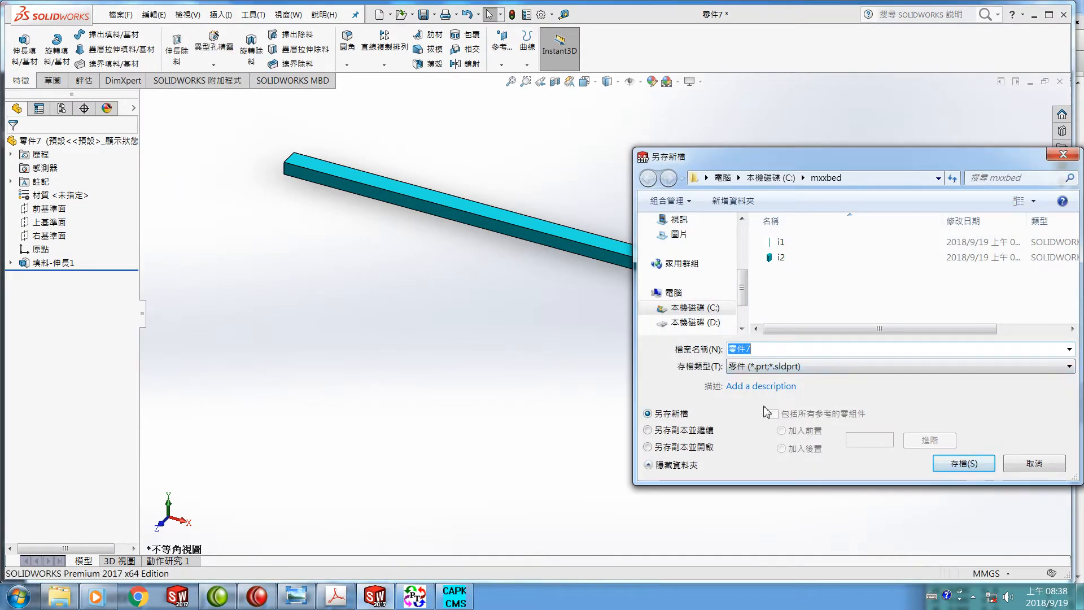
{"action": "type", "text": "i3"}
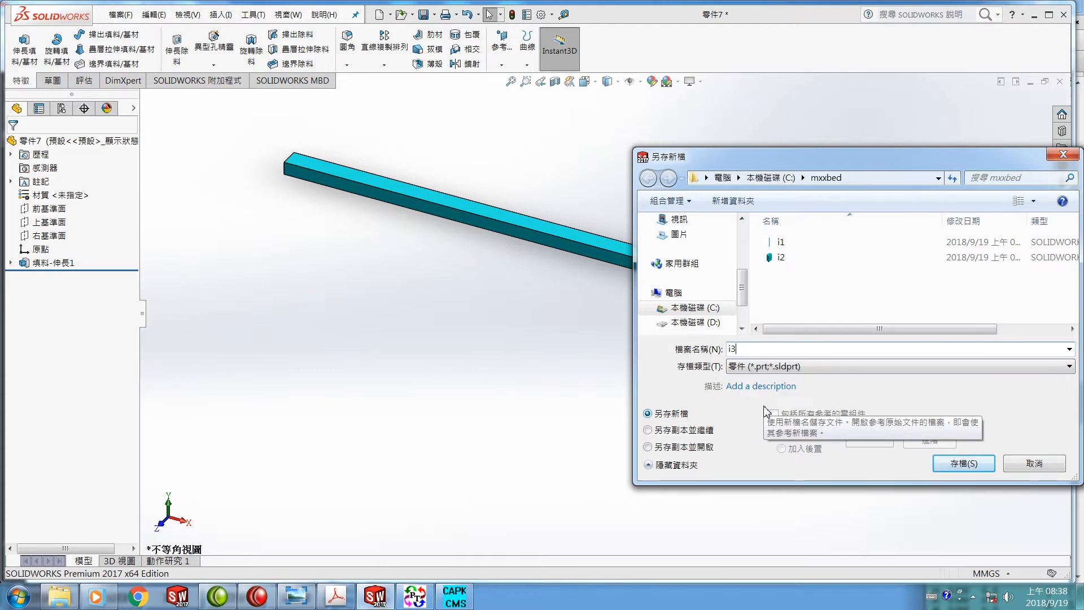
{"action": "key", "text": "Return"}
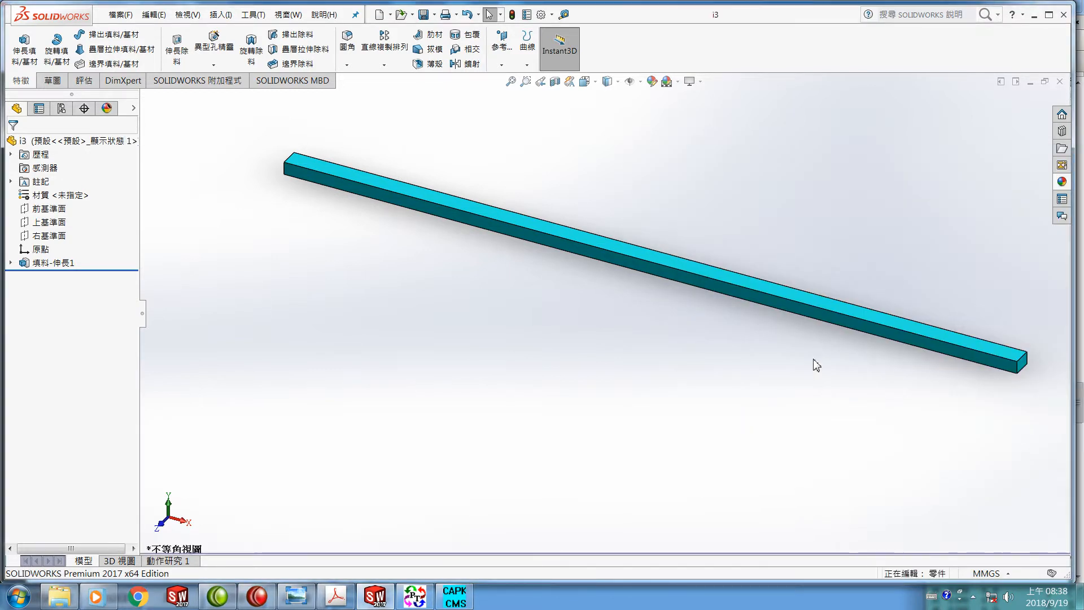
{"action": "left_click", "coordinate": [116, 15]}
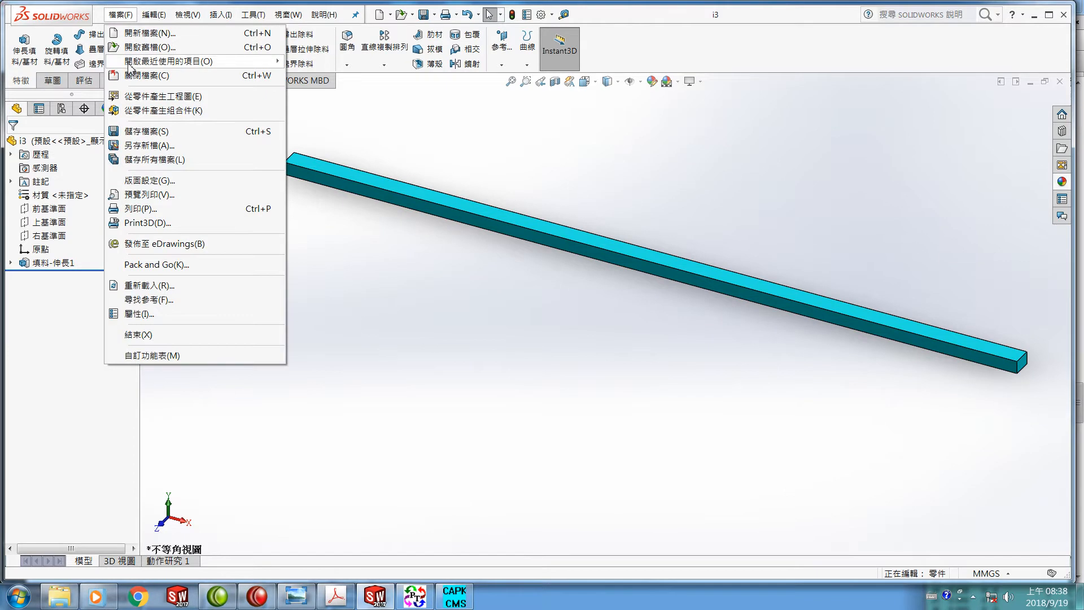
{"action": "left_click", "coordinate": [136, 75]}
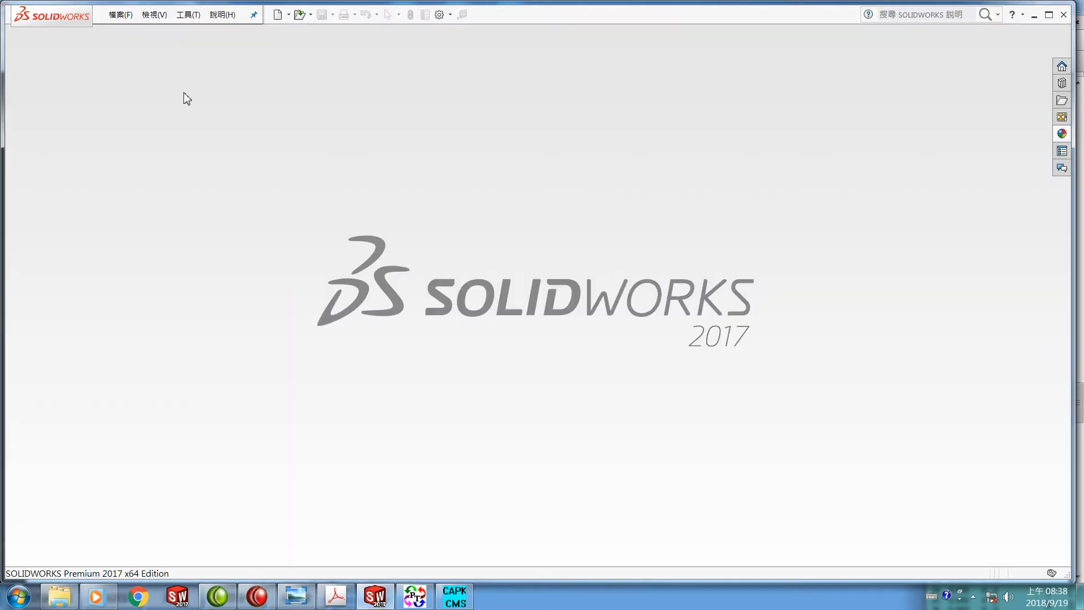
Create a new part document from the 零件 template, check the slat sizes on page 3 of the PDF in Acrobat and return to SOLIDWORKS.
{"action": "left_click", "coordinate": [277, 16]}
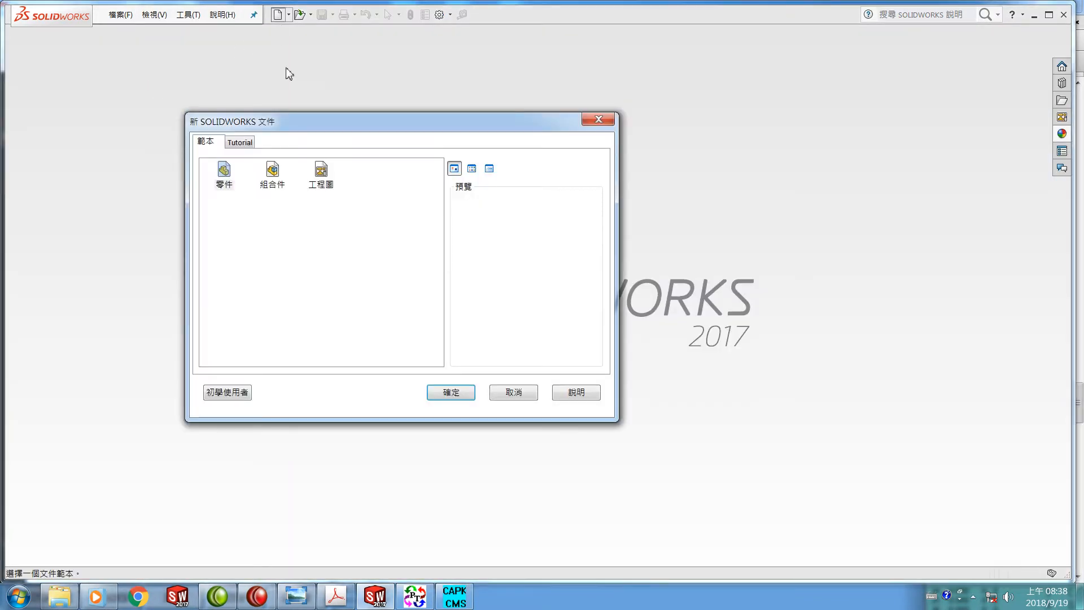
{"action": "left_click", "coordinate": [226, 181]}
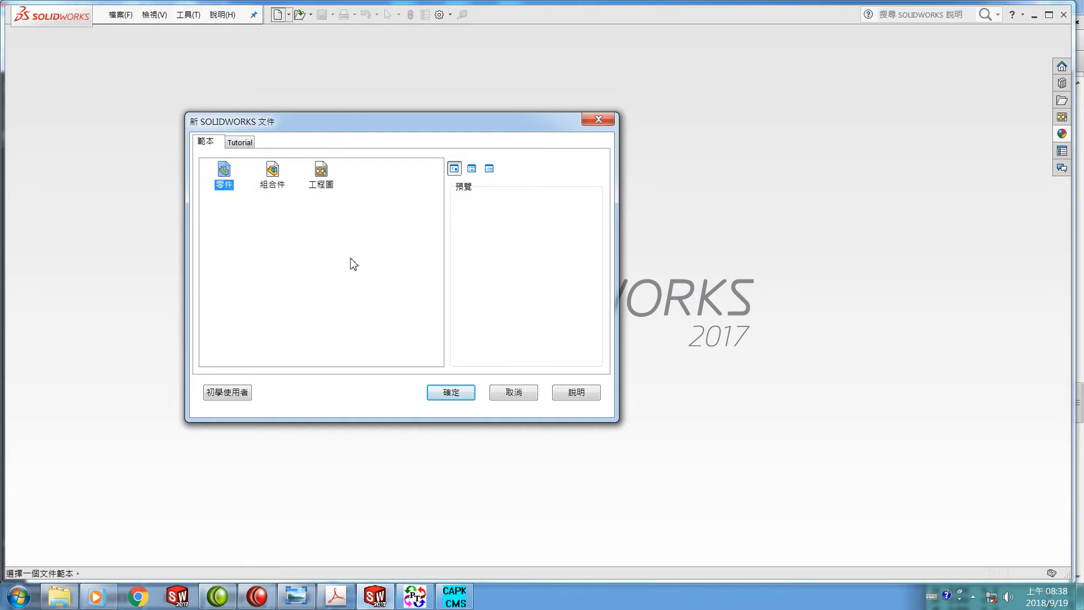
{"action": "left_click", "coordinate": [451, 391]}
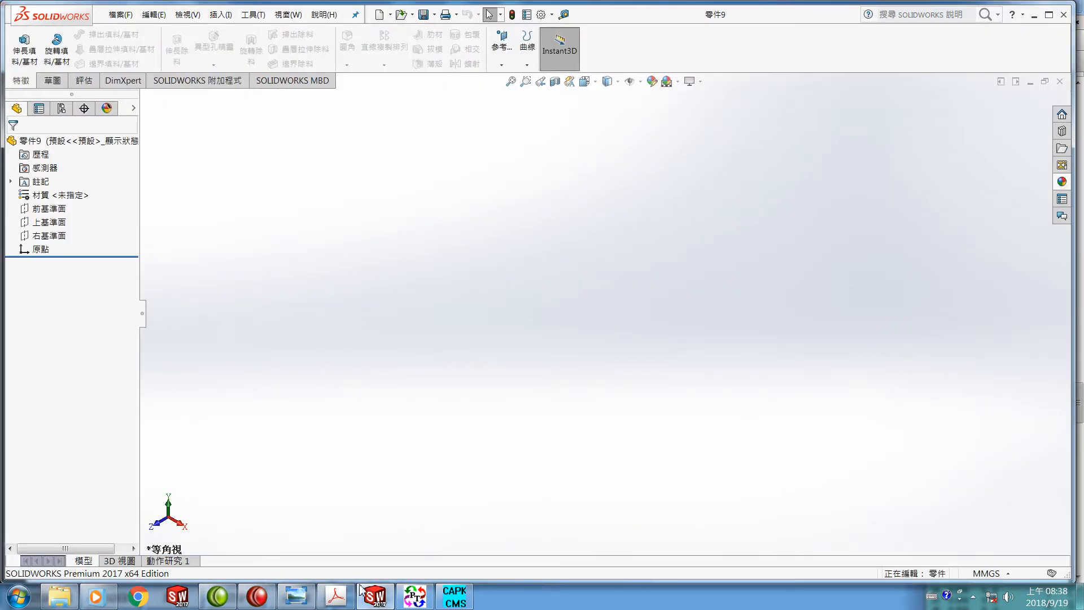
{"action": "left_click", "coordinate": [343, 602]}
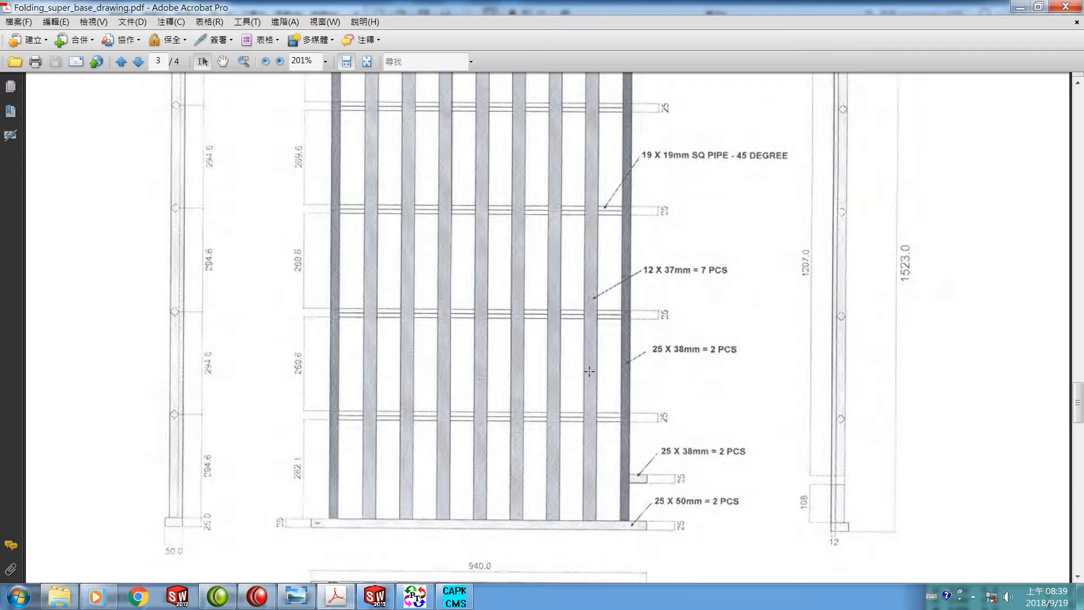
{"action": "left_click", "coordinate": [376, 592]}
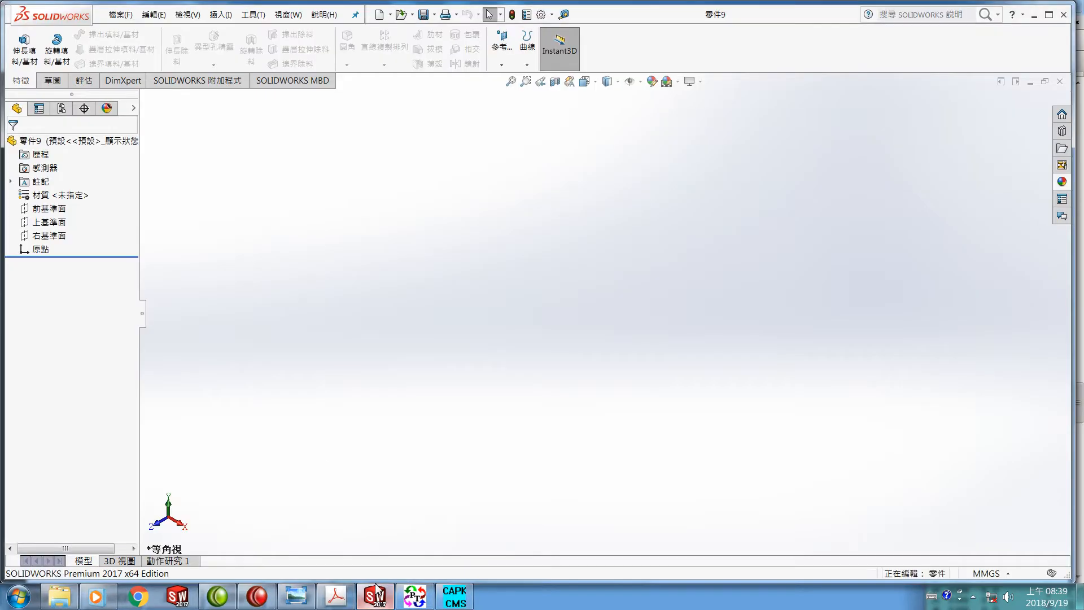
Start a sketch on the top plane and draw a corner rectangle from the origin, about 41 mm by 9 mm.
{"action": "left_click", "coordinate": [48, 235]}
{"action": "left_click", "coordinate": [97, 218]}
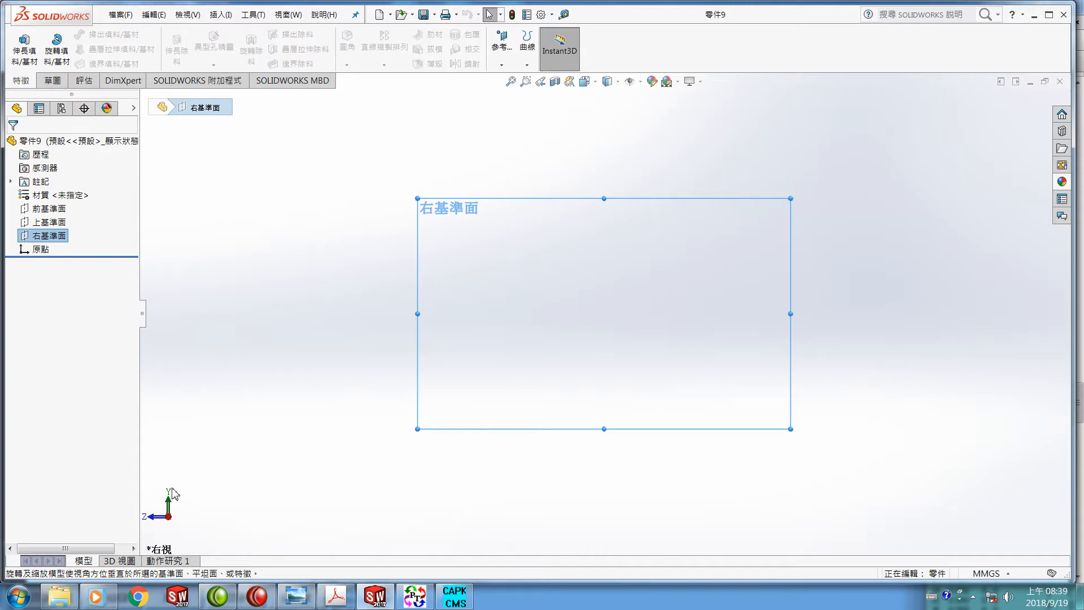
{"action": "left_click", "coordinate": [48, 222]}
{"action": "left_click", "coordinate": [103, 204]}
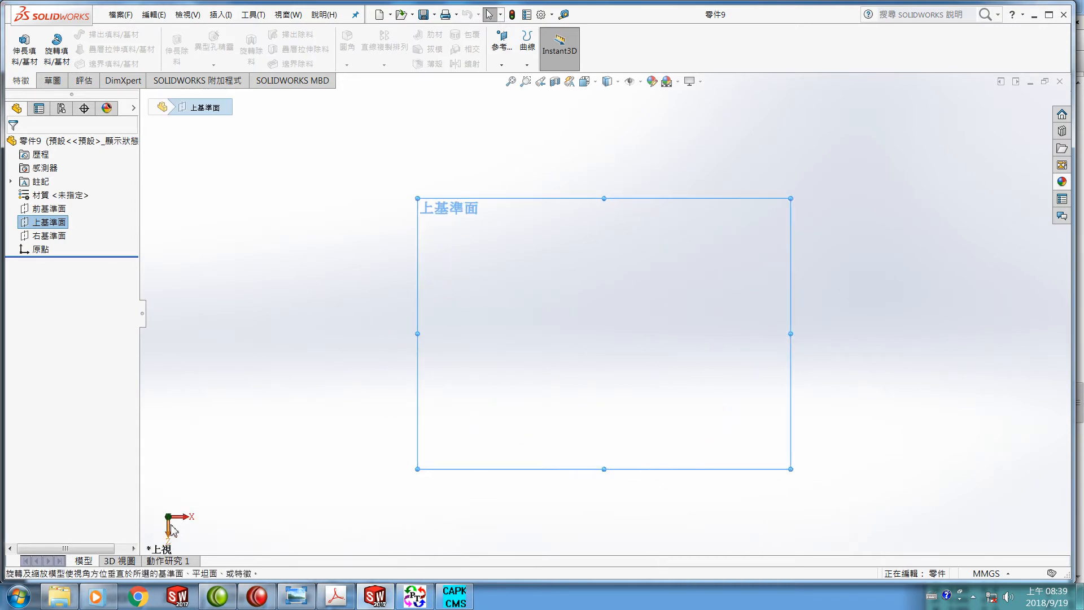
{"action": "left_click", "coordinate": [56, 82]}
{"action": "left_click", "coordinate": [21, 49]}
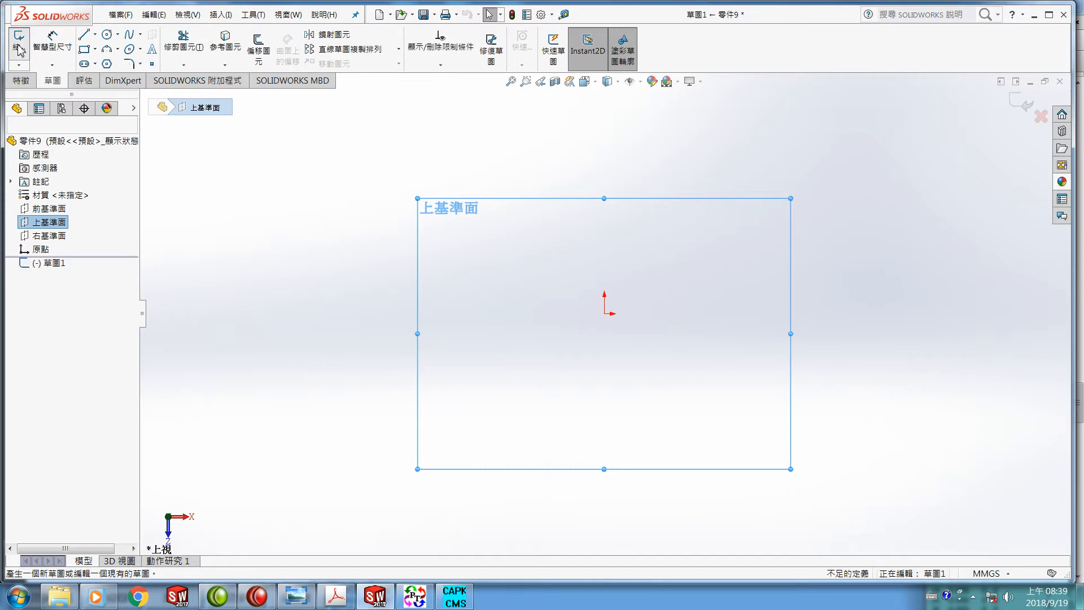
{"action": "left_click", "coordinate": [83, 50]}
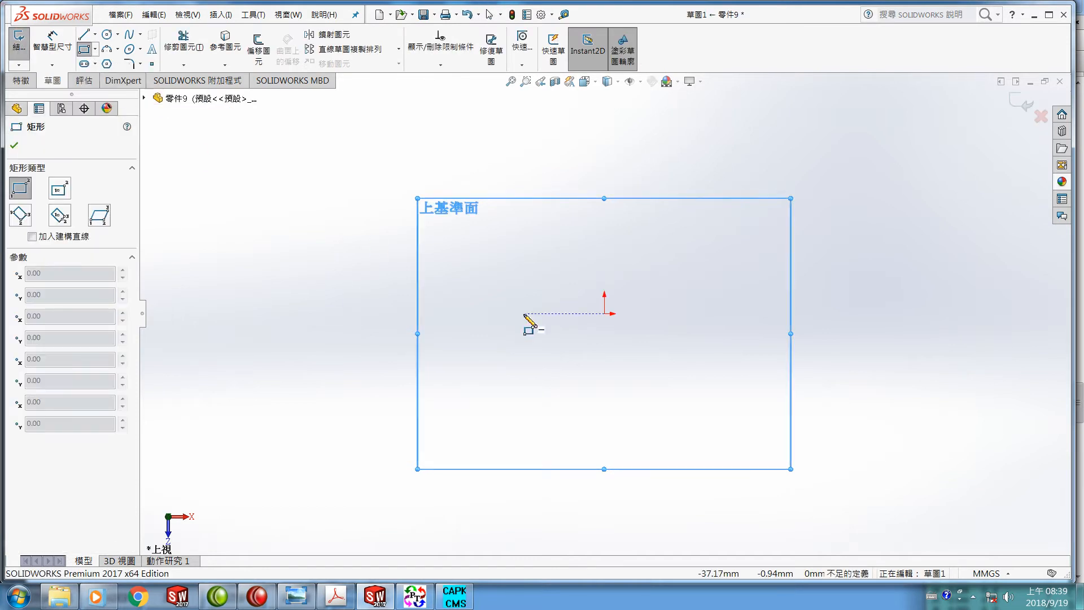
{"action": "left_click", "coordinate": [603, 313]}
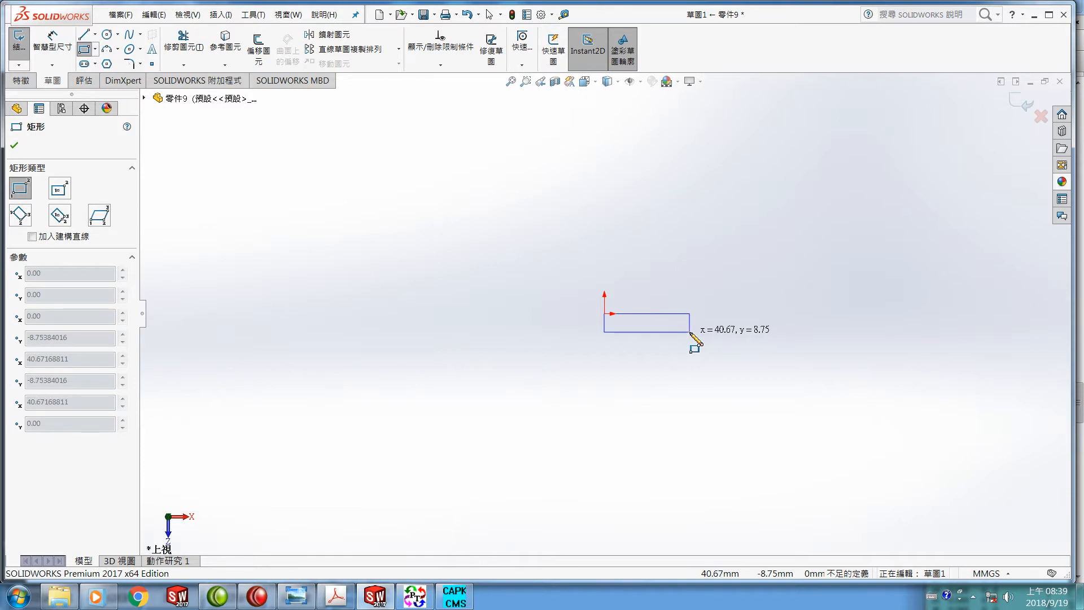
{"action": "left_click", "coordinate": [691, 333]}
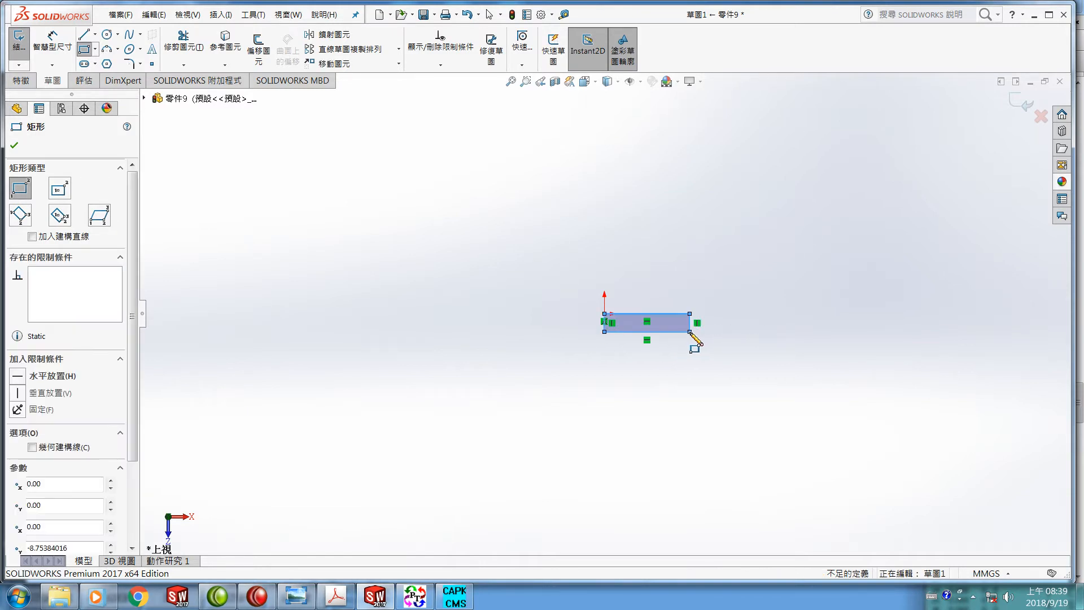
Dimension the distance between the rectangle's two vertical sides and set it to 37 mm.
{"action": "left_click", "coordinate": [52, 48]}
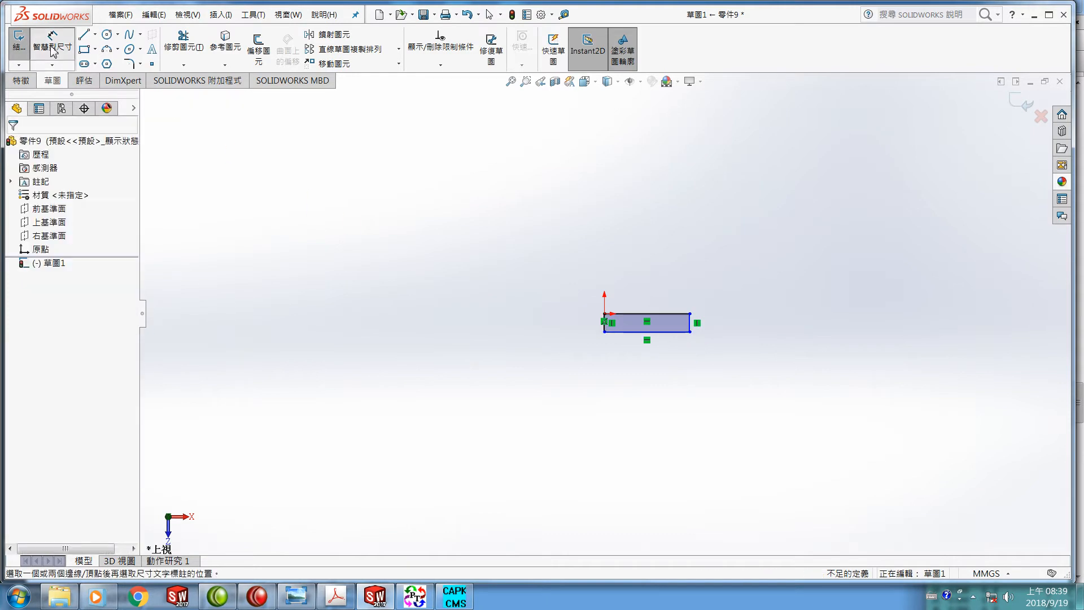
{"action": "left_click", "coordinate": [691, 326]}
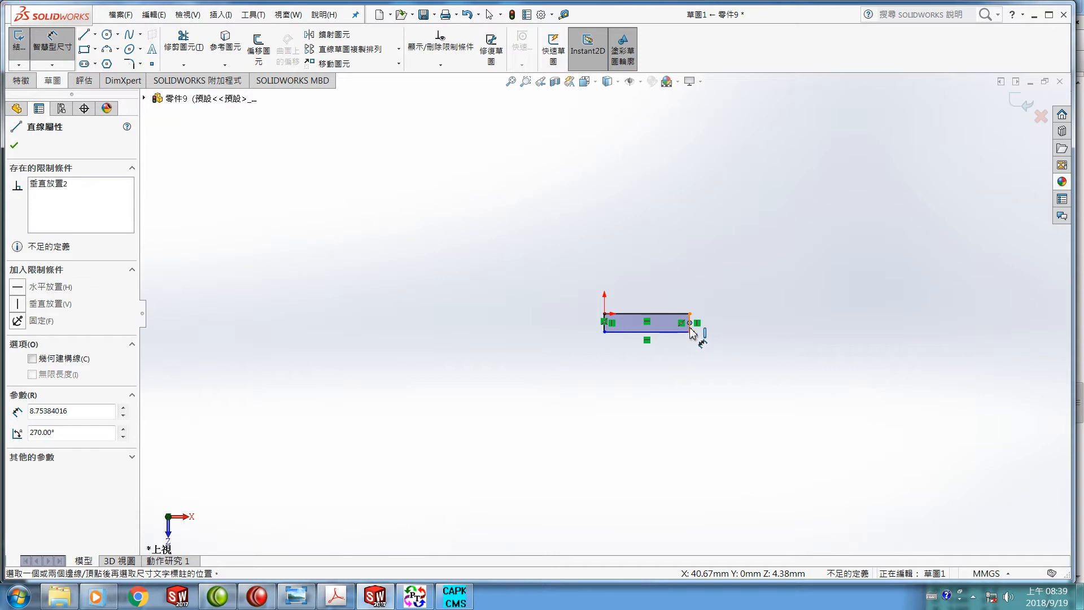
{"action": "key", "text": "Escape"}
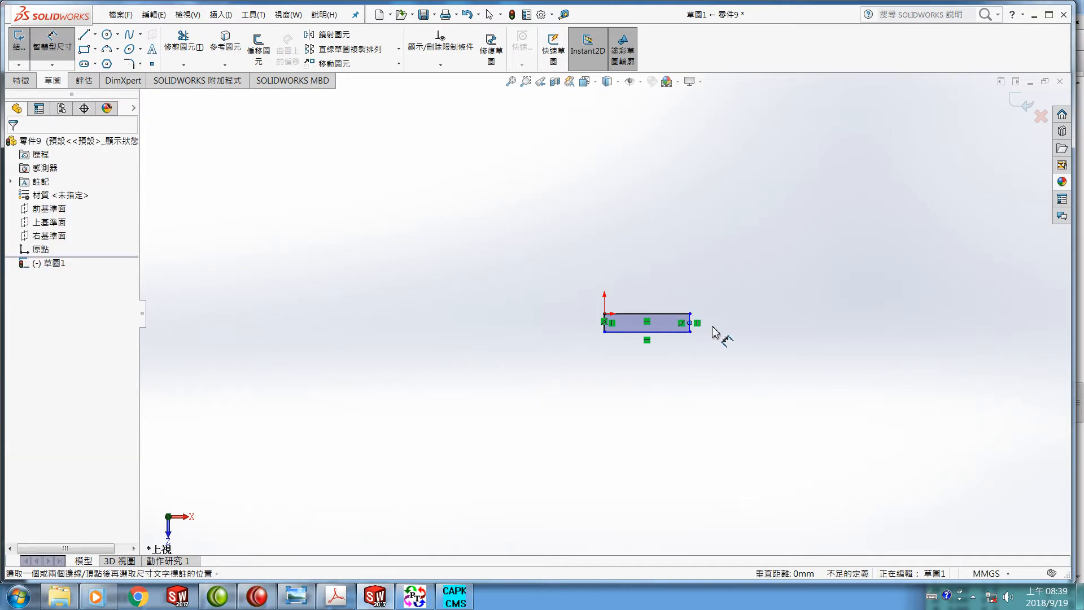
{"action": "left_click", "coordinate": [604, 324]}
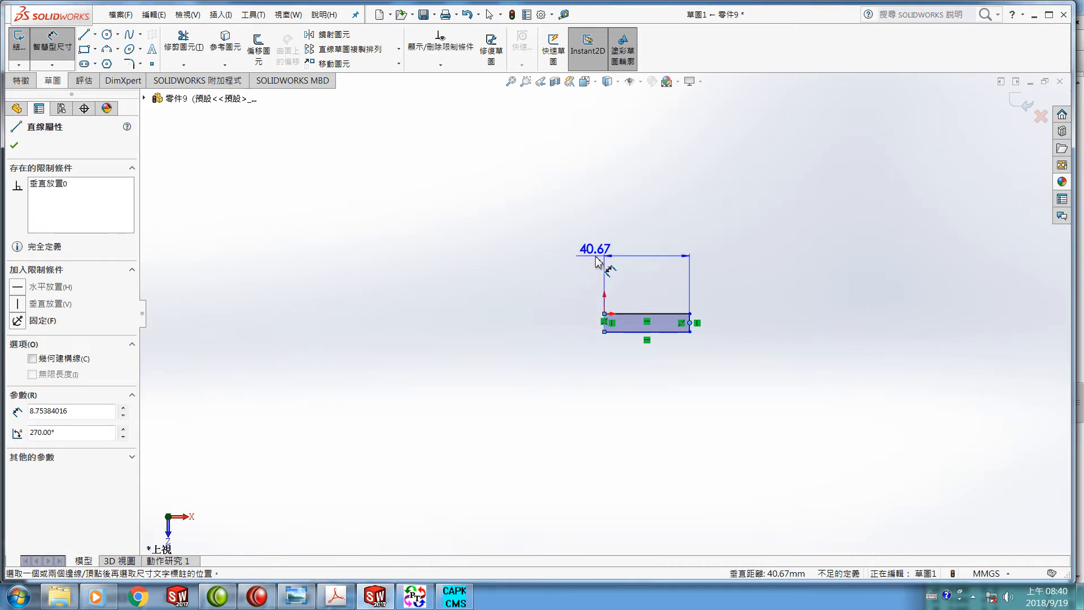
{"action": "left_click", "coordinate": [637, 265]}
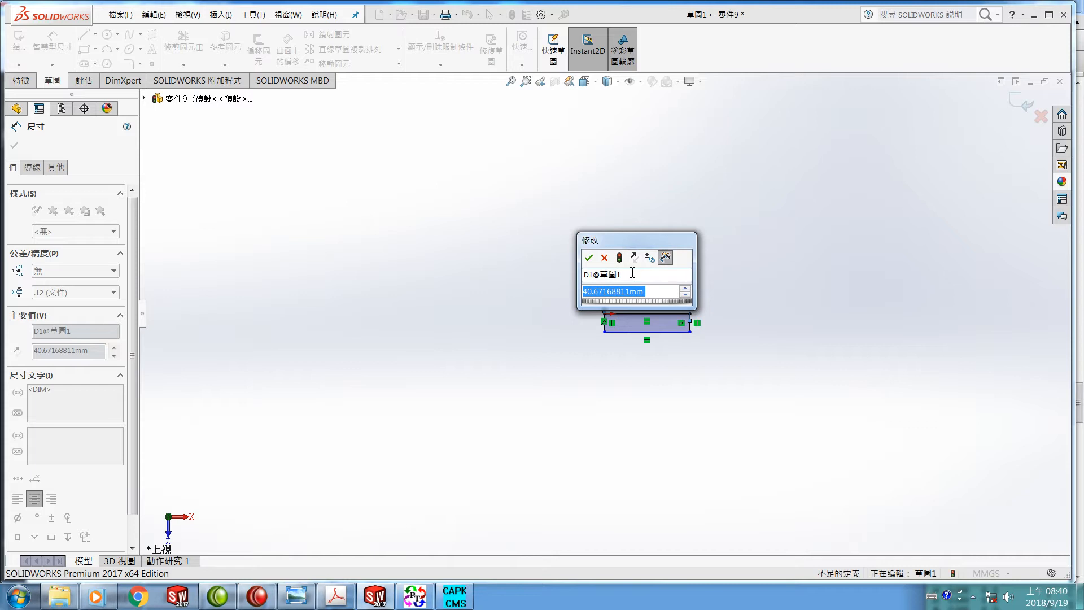
{"action": "type", "text": "37"}
{"action": "key", "text": "Return"}
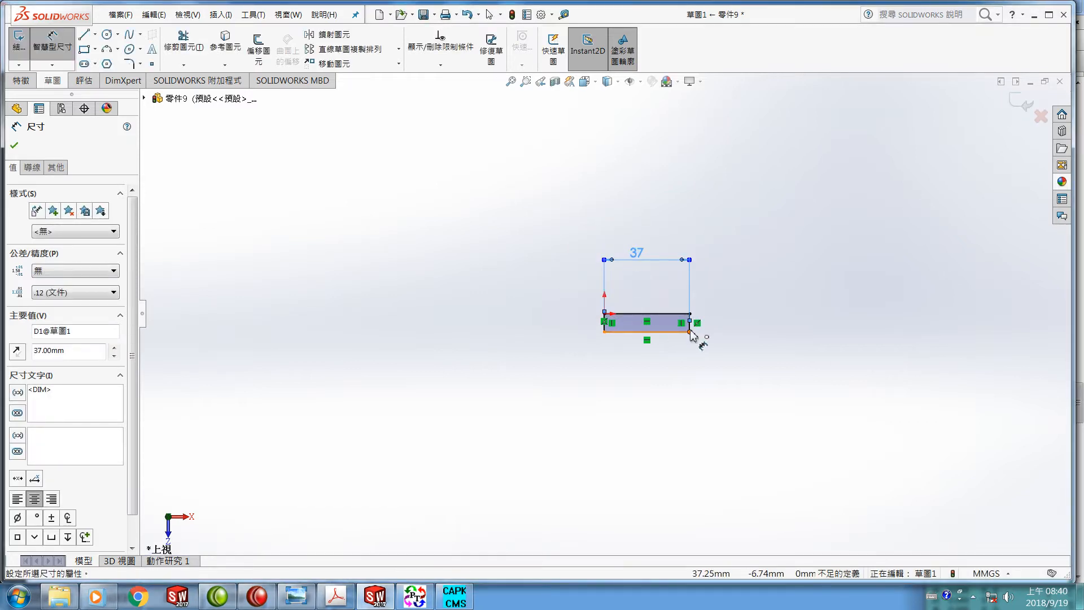
Dimension the rectangle's vertical side, set it to 12 mm and finish dimensioning.
{"action": "scroll", "coordinate": [689, 335], "scroll_direction": "up", "scroll_amount": 10}
{"action": "scroll", "coordinate": [620, 324], "scroll_direction": "up", "scroll_amount": 2}
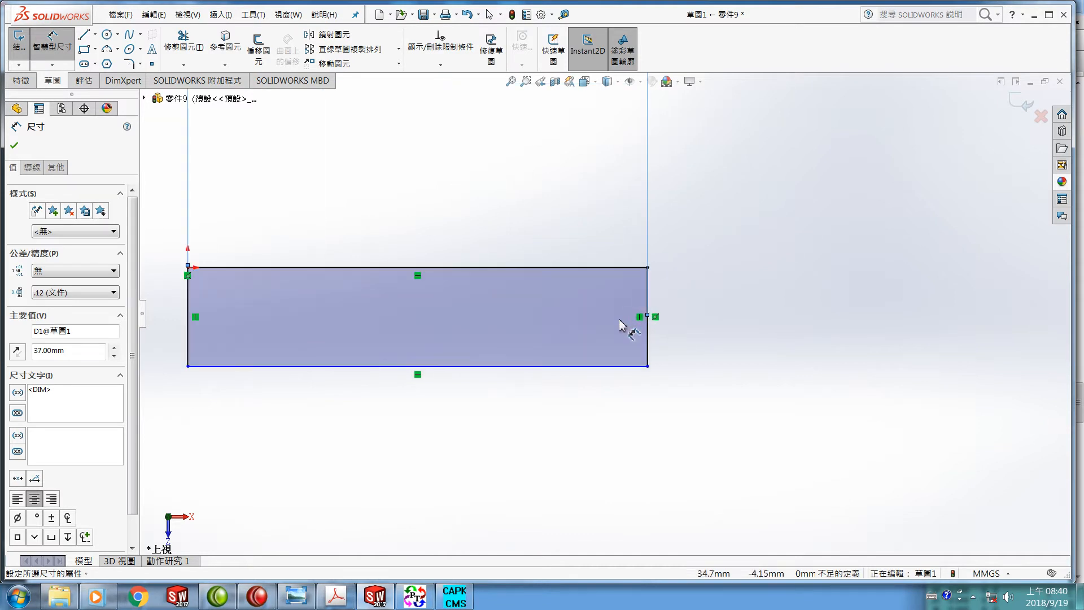
{"action": "left_click", "coordinate": [649, 350]}
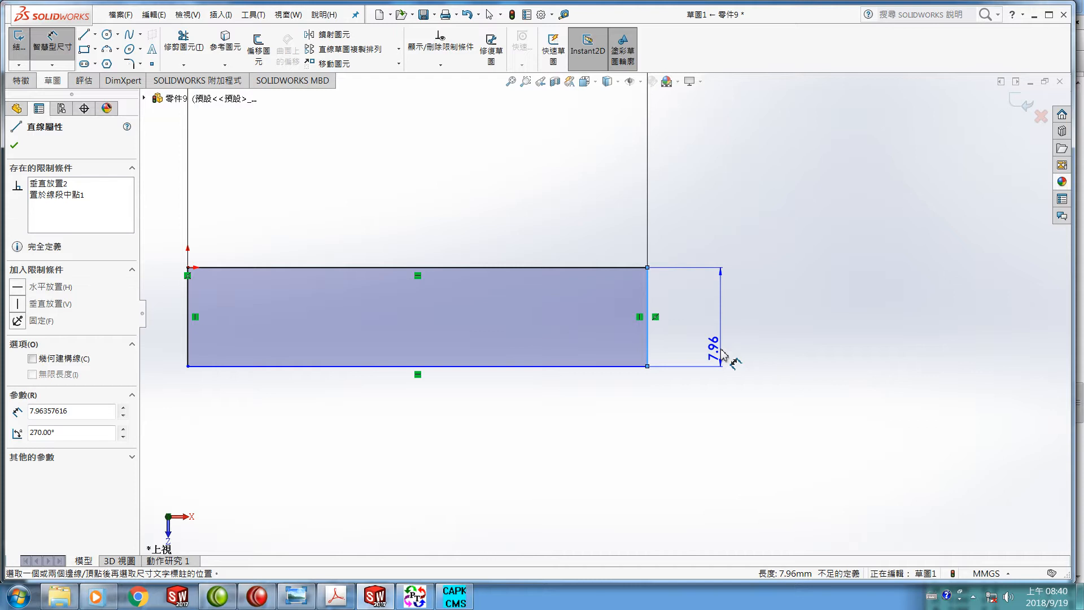
{"action": "left_click", "coordinate": [724, 357]}
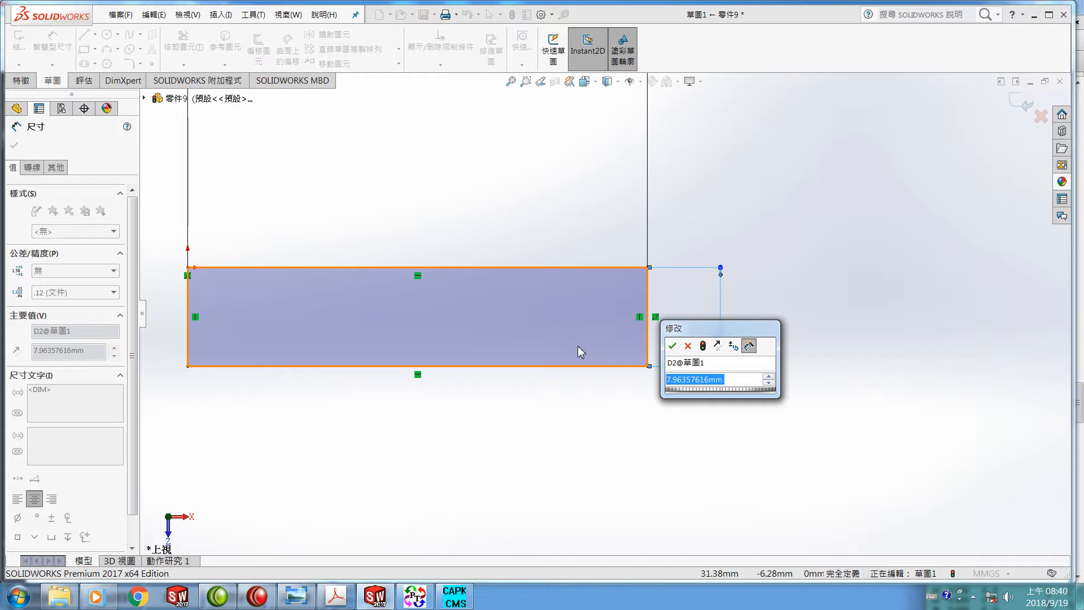
{"action": "type", "text": "12"}
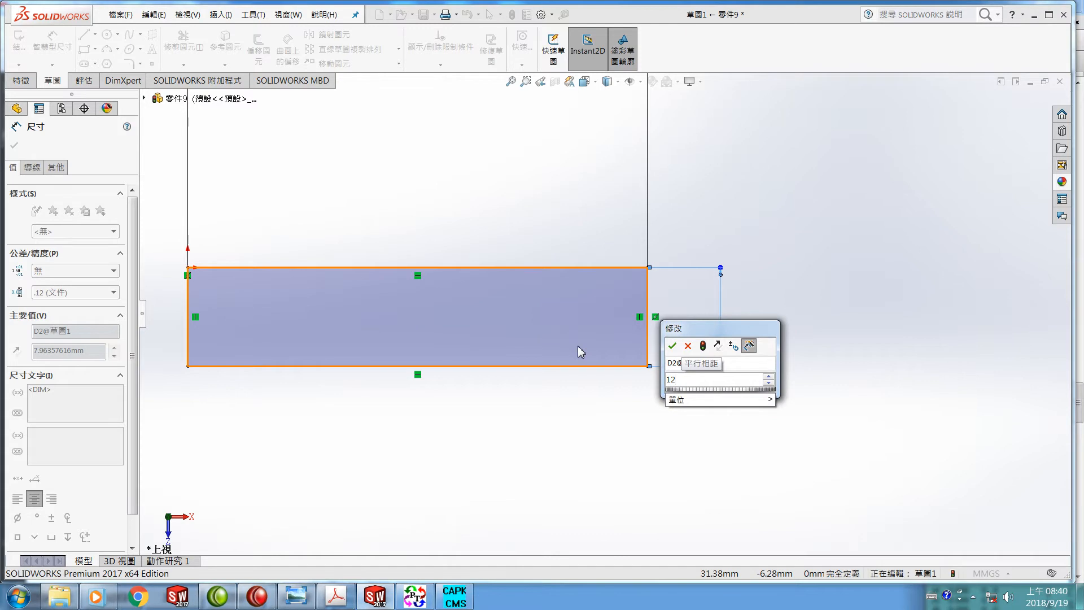
{"action": "key", "text": "Return"}
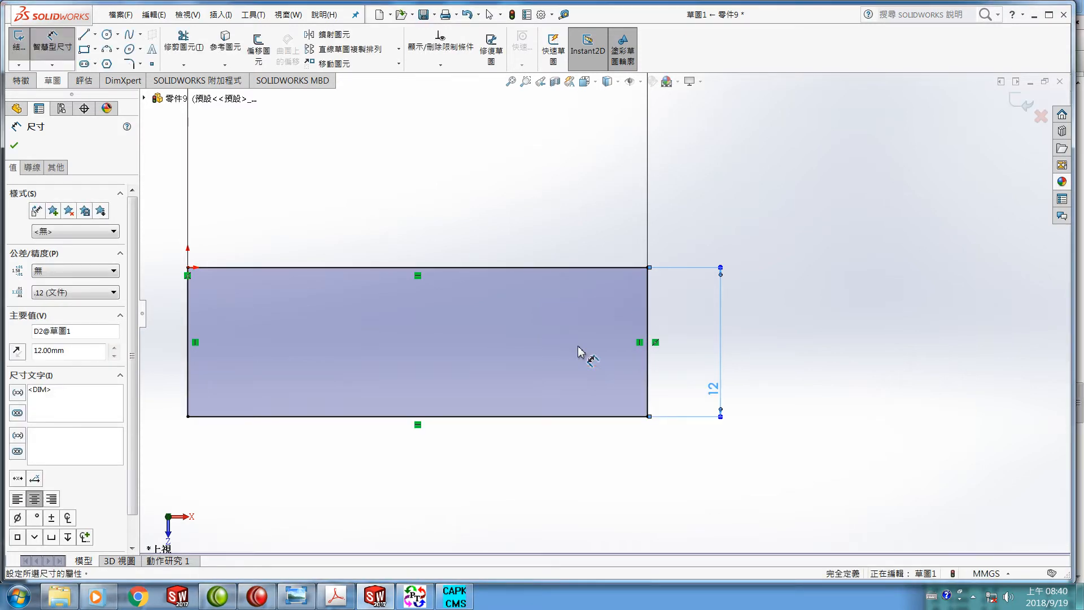
{"action": "scroll", "coordinate": [587, 328], "scroll_direction": "up", "scroll_amount": 2}
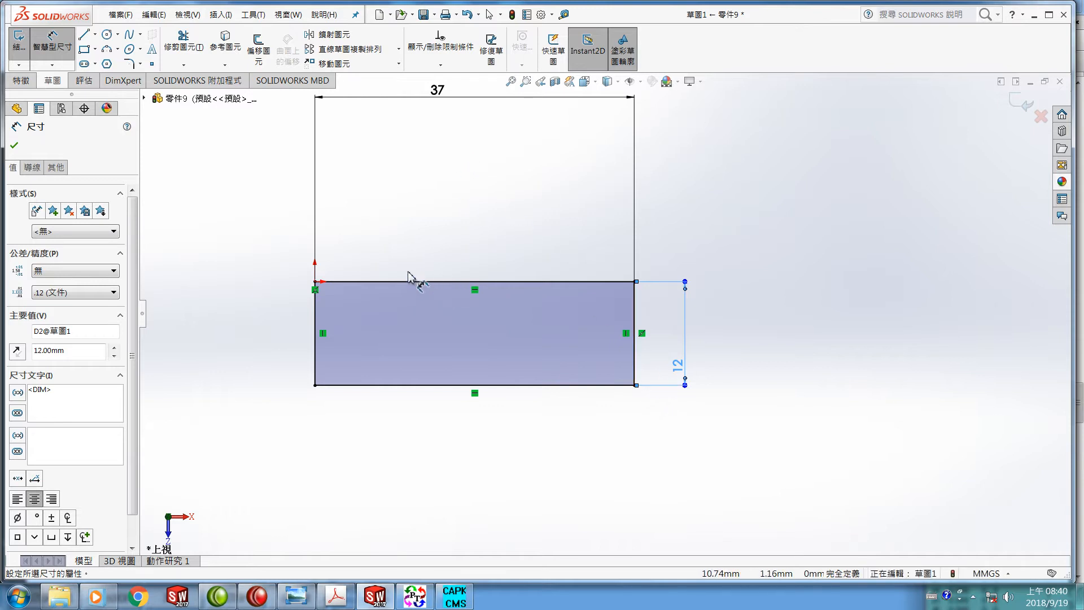
{"action": "left_click", "coordinate": [14, 146]}
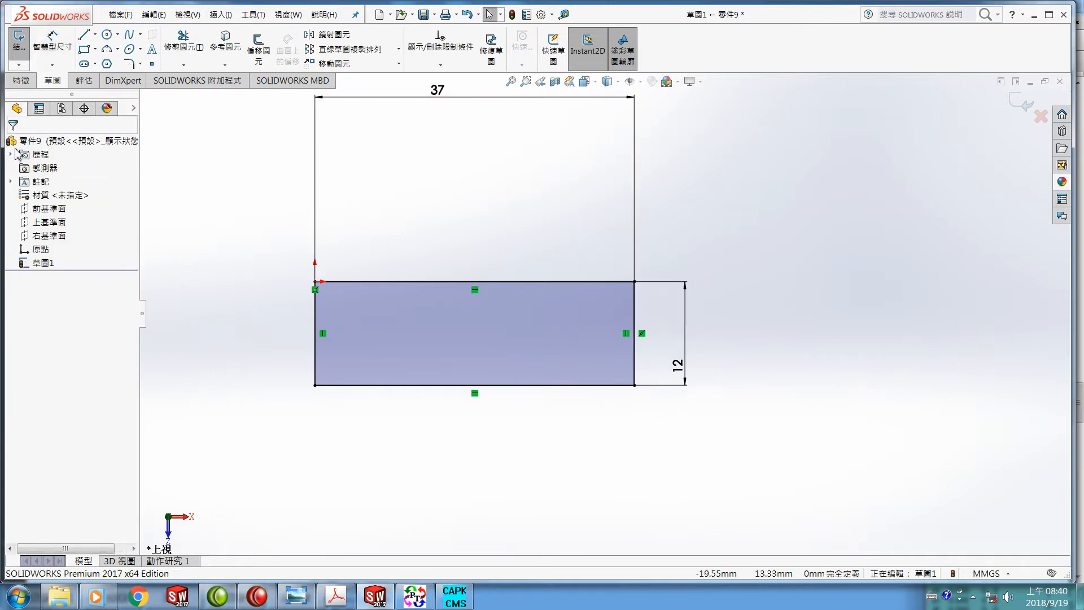
Start a boss extrusion of the rectangle sketch, check the slat length on page 3 of the PDF in Acrobat and return to SOLIDWORKS.
{"action": "left_click", "coordinate": [42, 263]}
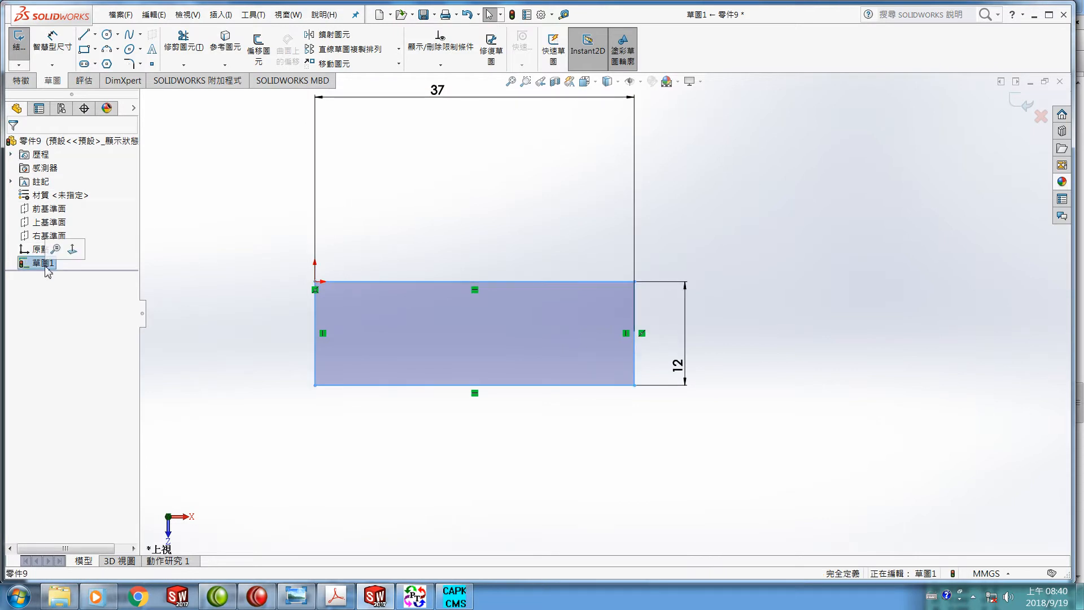
{"action": "left_click", "coordinate": [21, 82]}
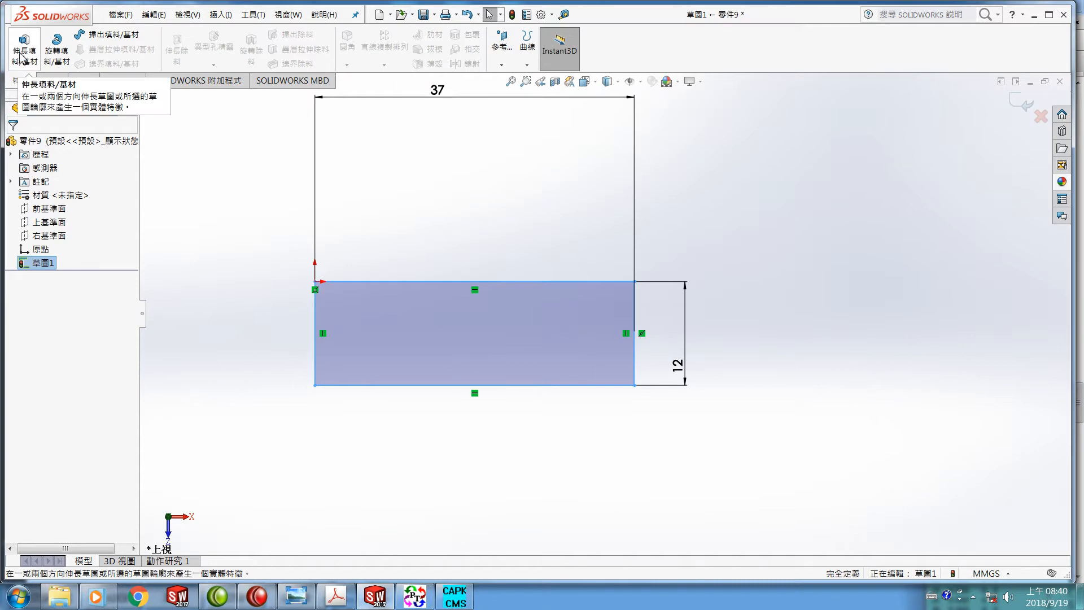
{"action": "left_click", "coordinate": [24, 57]}
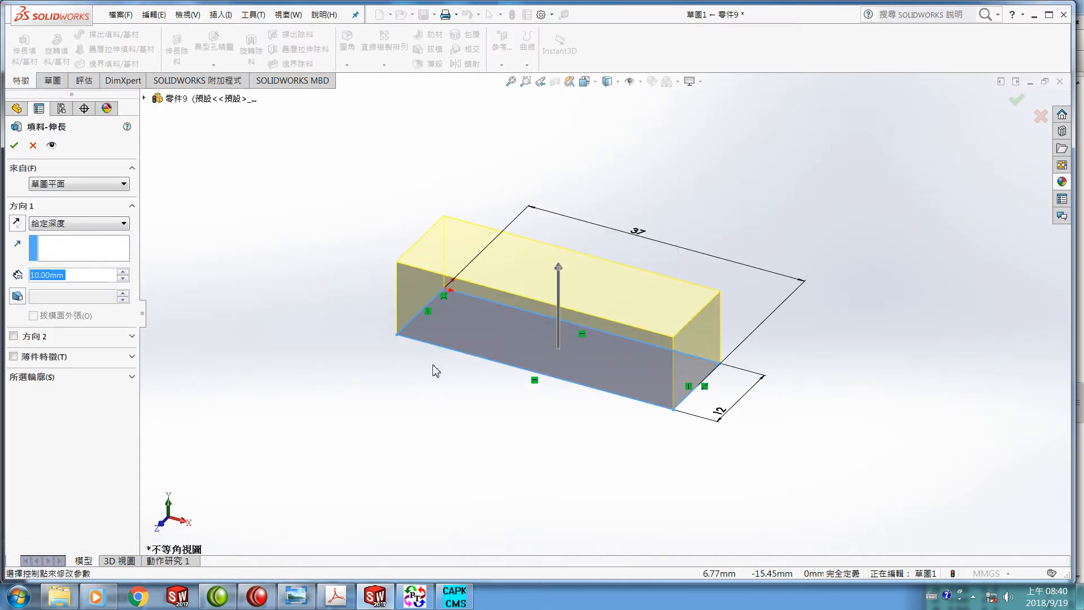
{"action": "left_click", "coordinate": [336, 596]}
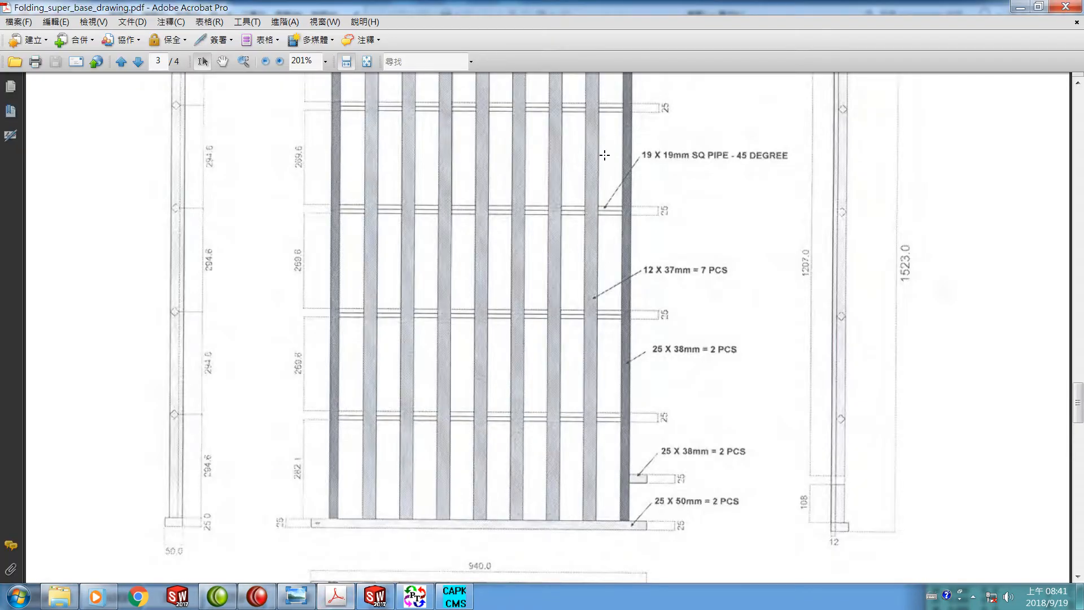
{"action": "scroll", "coordinate": [605, 159], "scroll_direction": "down", "scroll_amount": 2}
{"action": "scroll", "coordinate": [605, 159], "scroll_direction": "up", "scroll_amount": 6}
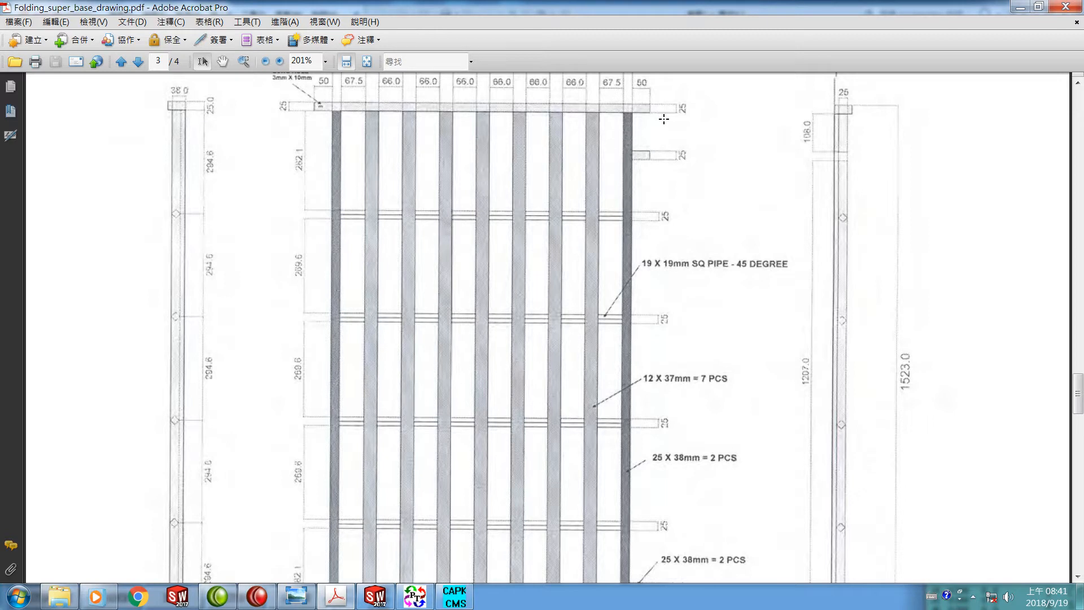
{"action": "scroll", "coordinate": [662, 203], "scroll_direction": "down", "scroll_amount": 5}
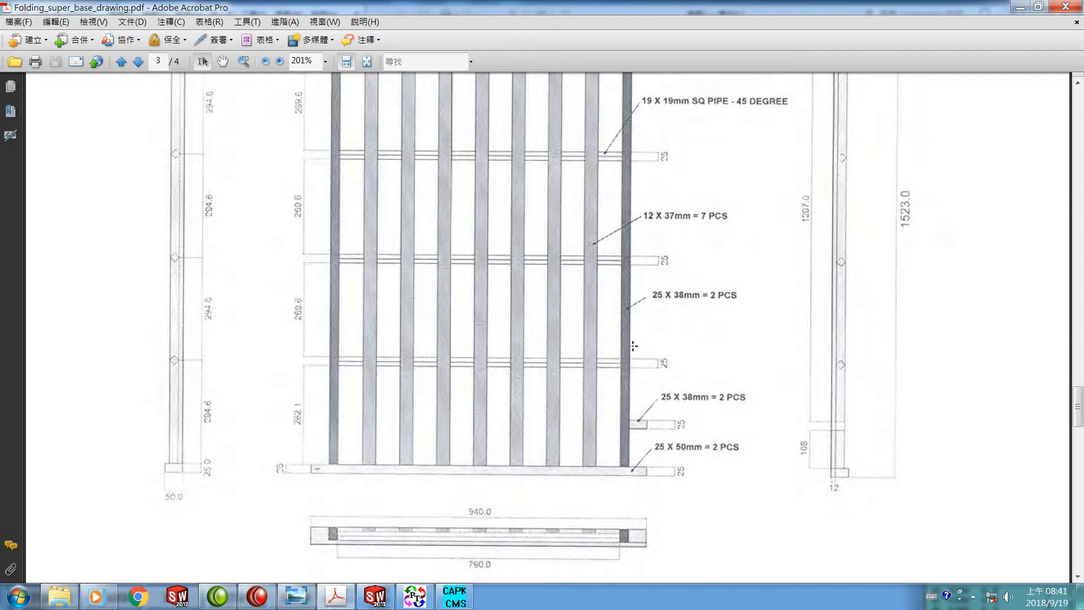
{"action": "left_click", "coordinate": [379, 602]}
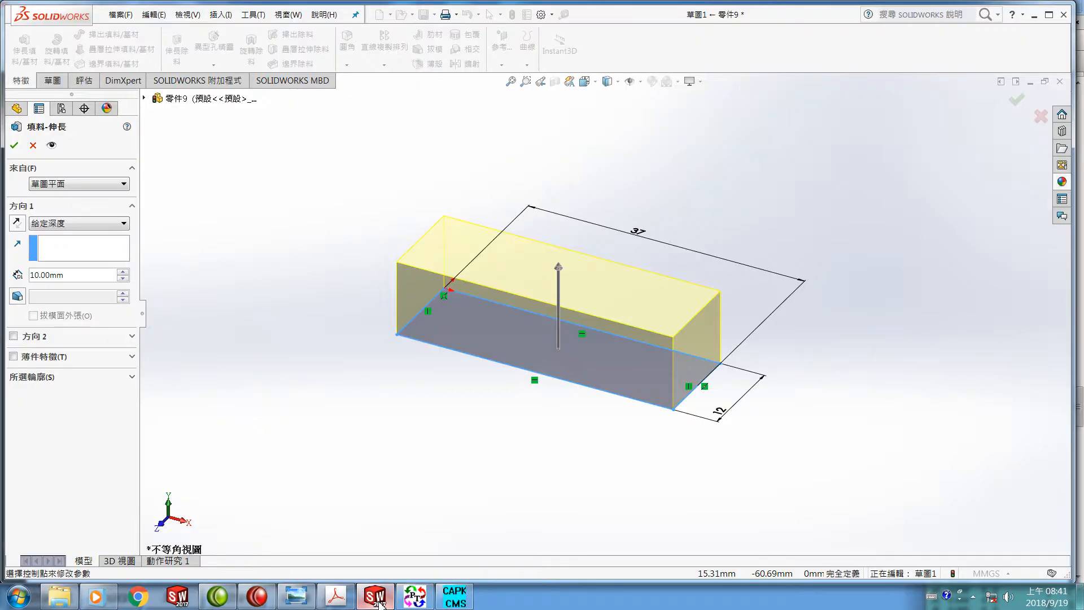
Set the extrusion depth to 1473 mm and complete the slat's extrusion.
{"action": "double_click", "coordinate": [80, 275]}
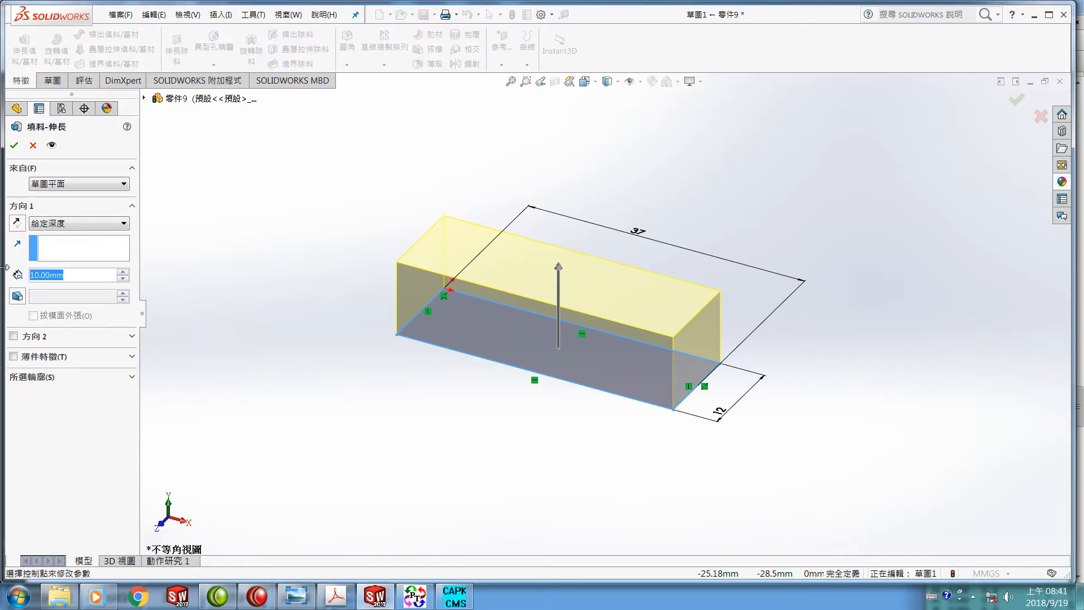
{"action": "type", "text": "1473"}
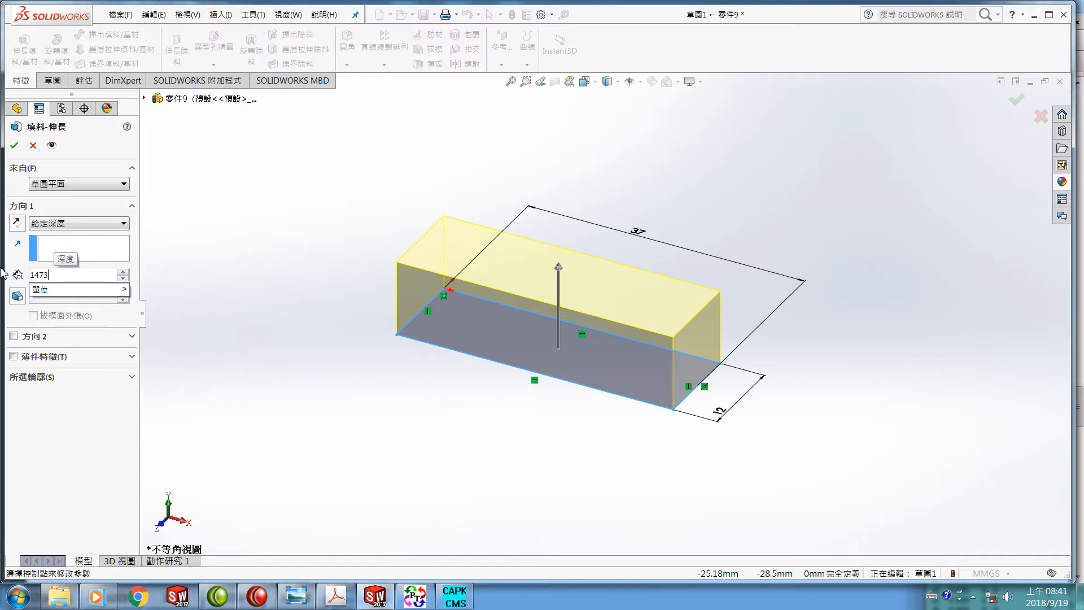
{"action": "key", "text": "Return"}
{"action": "scroll", "coordinate": [663, 290], "scroll_direction": "up", "scroll_amount": 3}
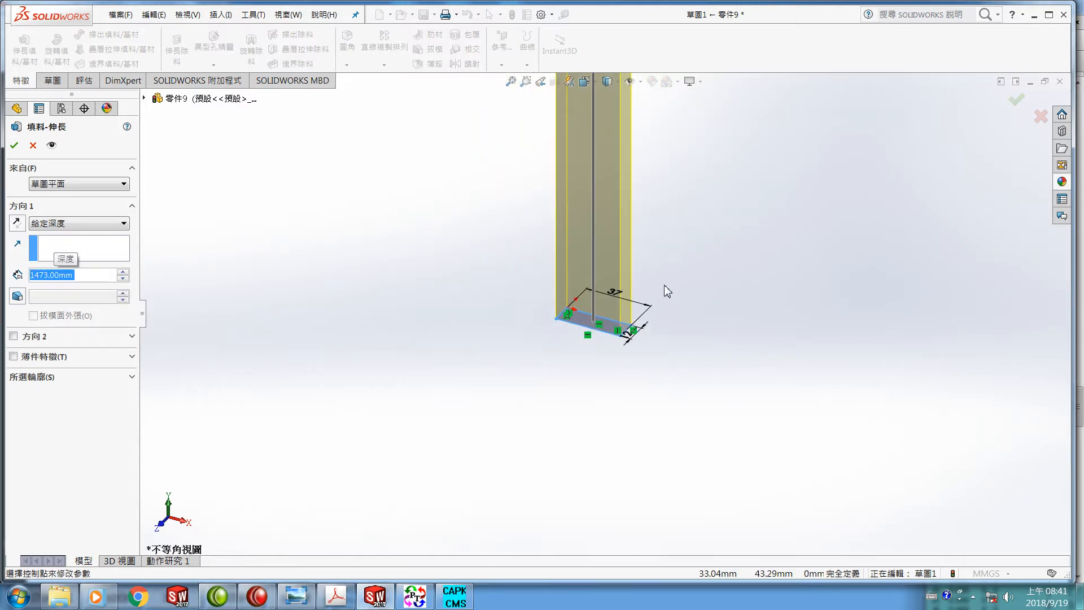
{"action": "scroll", "coordinate": [666, 290], "scroll_direction": "up", "scroll_amount": 12}
{"action": "scroll", "coordinate": [618, 151], "scroll_direction": "down", "scroll_amount": 3}
{"action": "scroll", "coordinate": [616, 158], "scroll_direction": "down", "scroll_amount": 2}
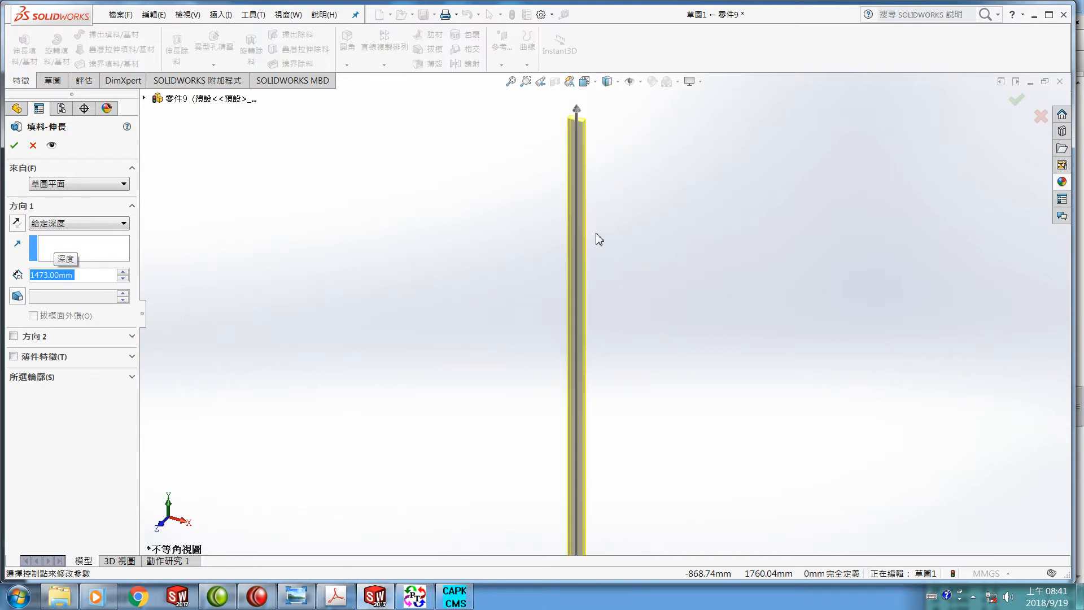
{"action": "left_click", "coordinate": [14, 146]}
Colour the whole slat part with the RGB values 0, 255, 255.
{"action": "right_click", "coordinate": [571, 260]}
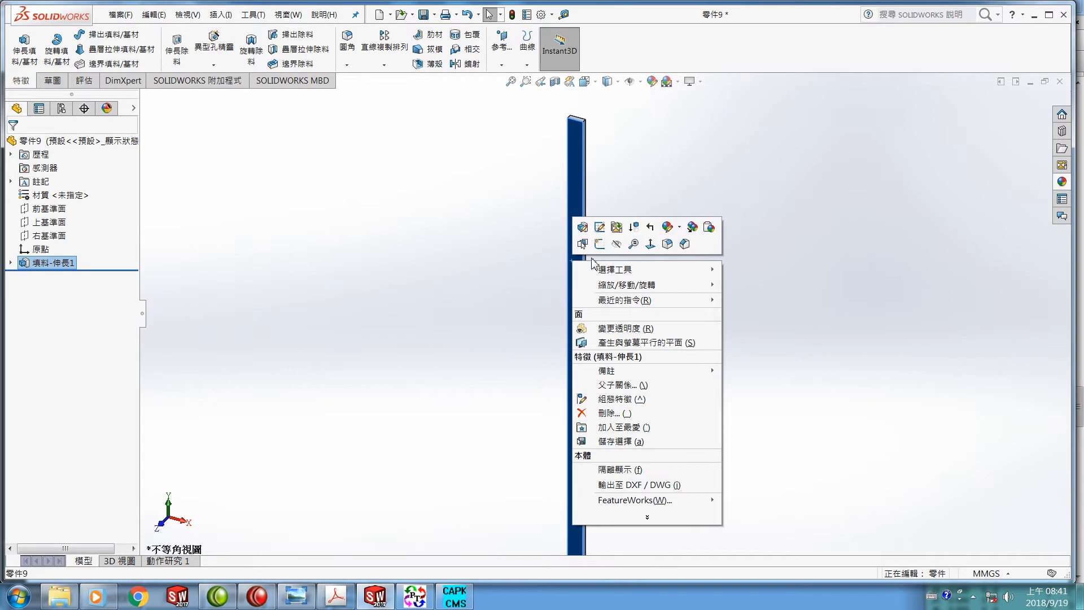
{"action": "left_click", "coordinate": [670, 228]}
{"action": "left_click", "coordinate": [726, 292]}
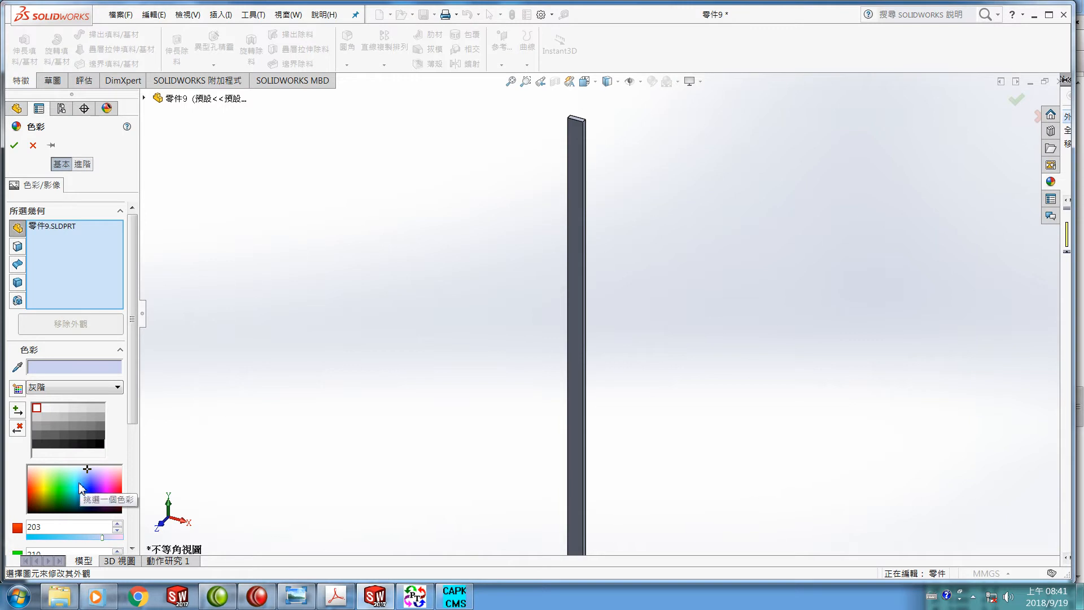
{"action": "left_click", "coordinate": [79, 482]}
{"action": "scroll", "coordinate": [129, 502], "scroll_direction": "down", "scroll_amount": 5}
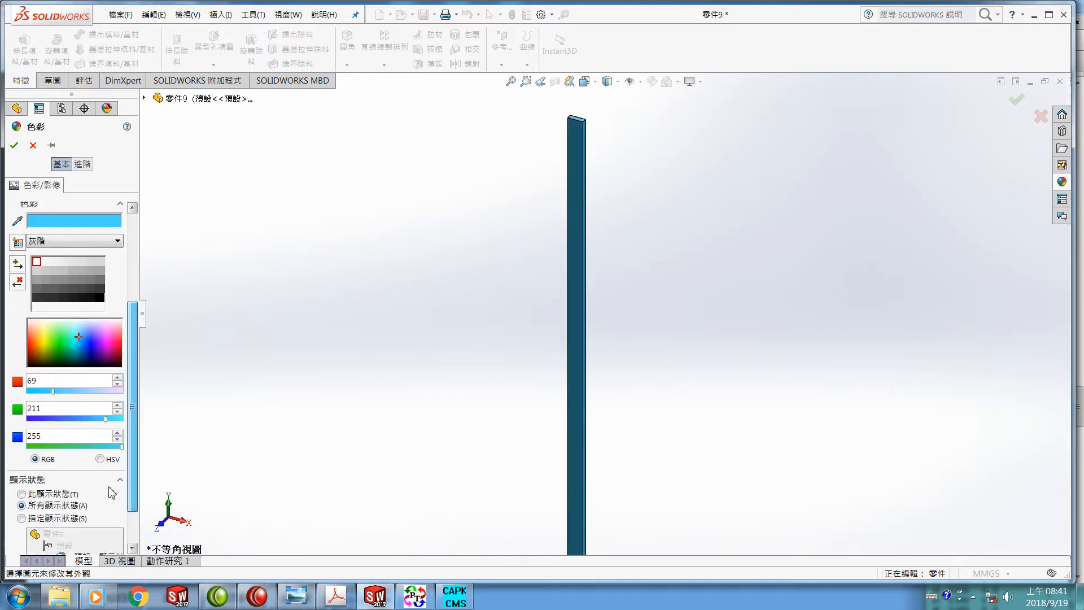
{"action": "left_click_drag", "start_coordinate": [46, 383], "coordinate": [20, 384]}
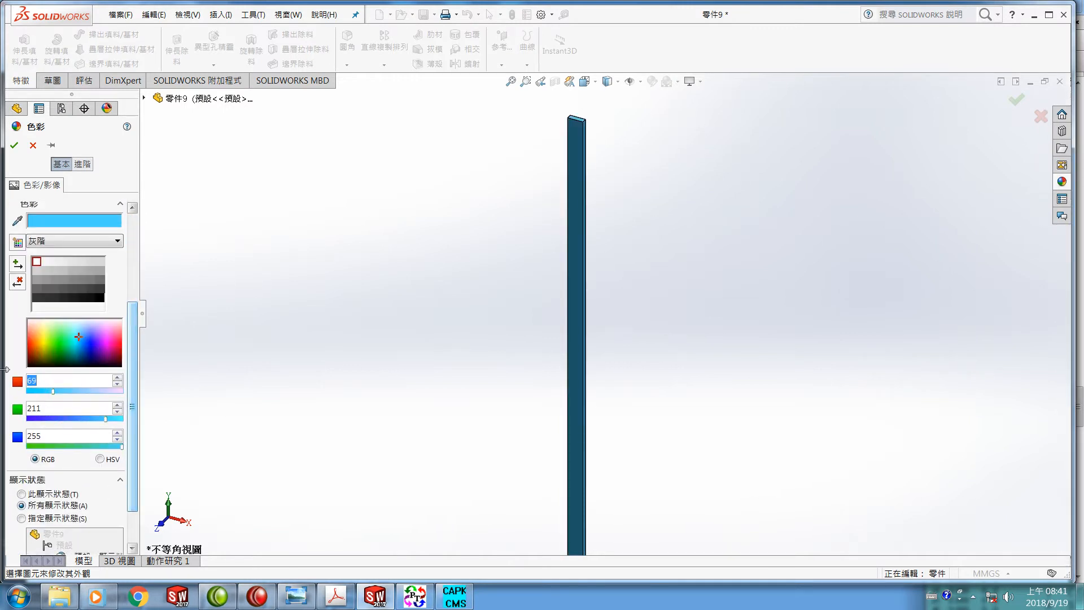
{"action": "type", "text": "0"}
{"action": "left_click", "coordinate": [47, 408]}
{"action": "left_click_drag", "start_coordinate": [42, 410], "coordinate": [25, 414]}
{"action": "type", "text": "255"}
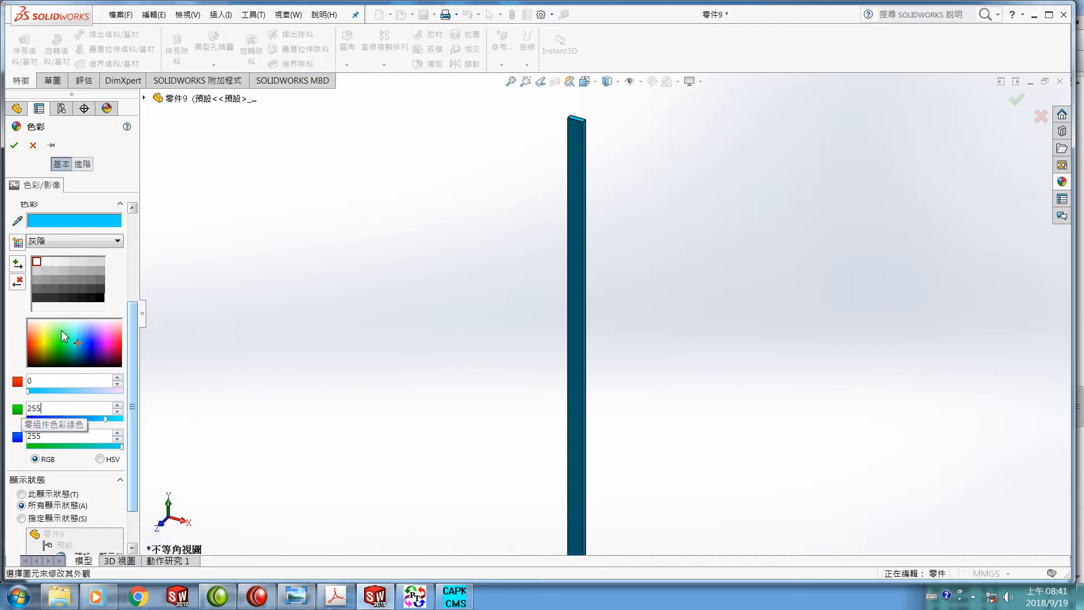
{"action": "left_click", "coordinate": [15, 146]}
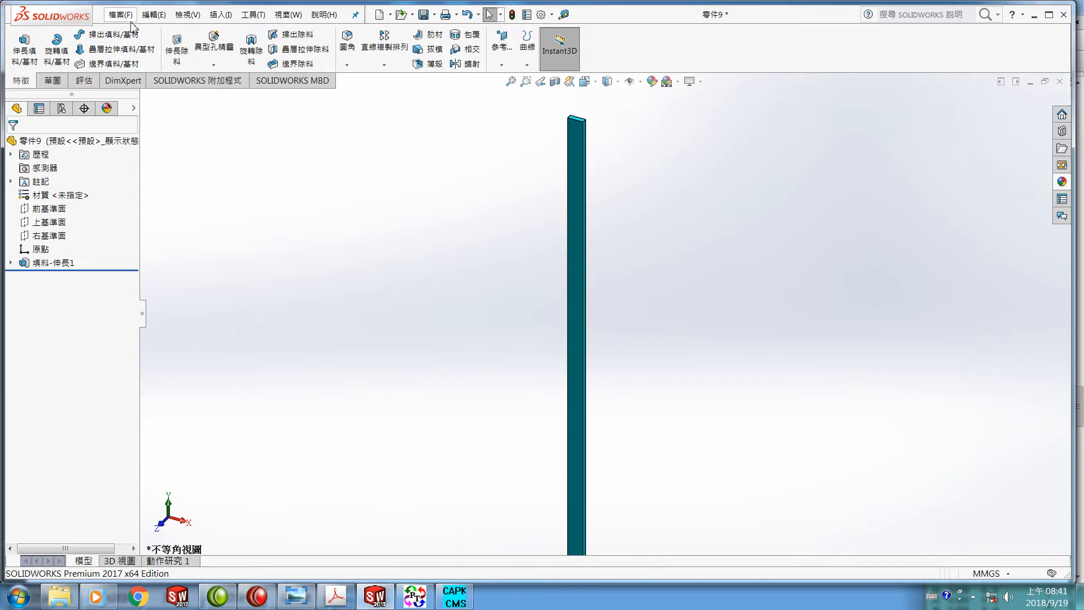
Save the slat part as i4 in the mxxbed folder.
{"action": "left_click", "coordinate": [118, 16]}
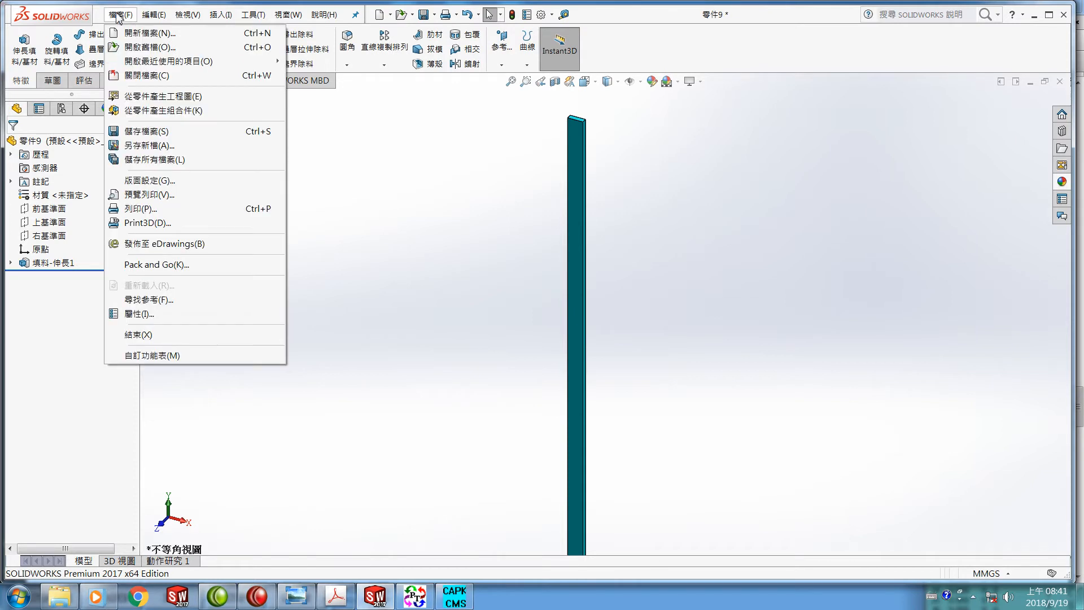
{"action": "left_click", "coordinate": [146, 132]}
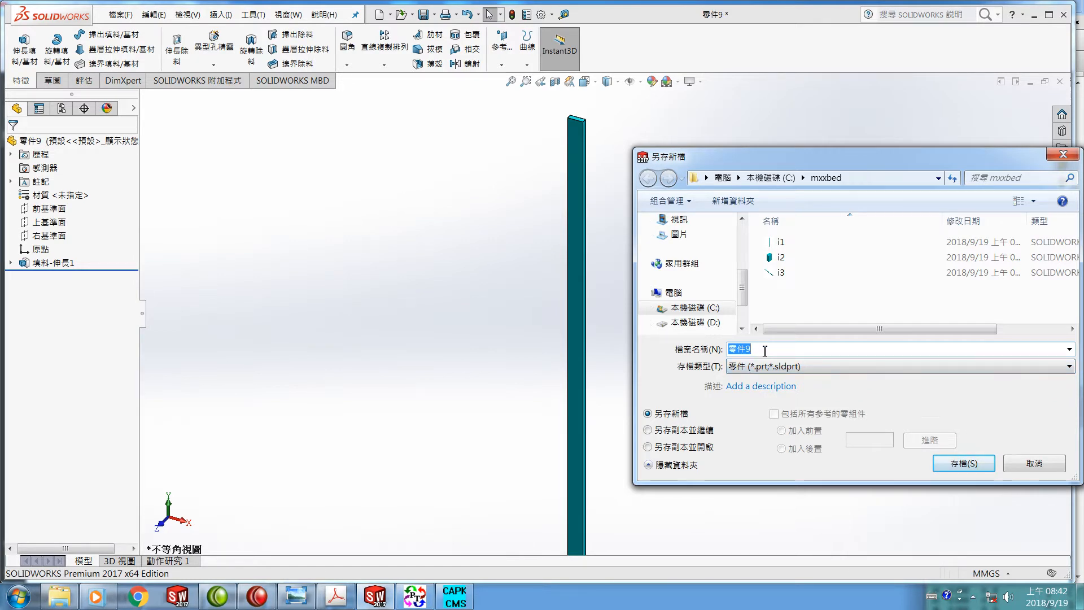
{"action": "type", "text": "i4"}
{"action": "key", "text": "Return"}
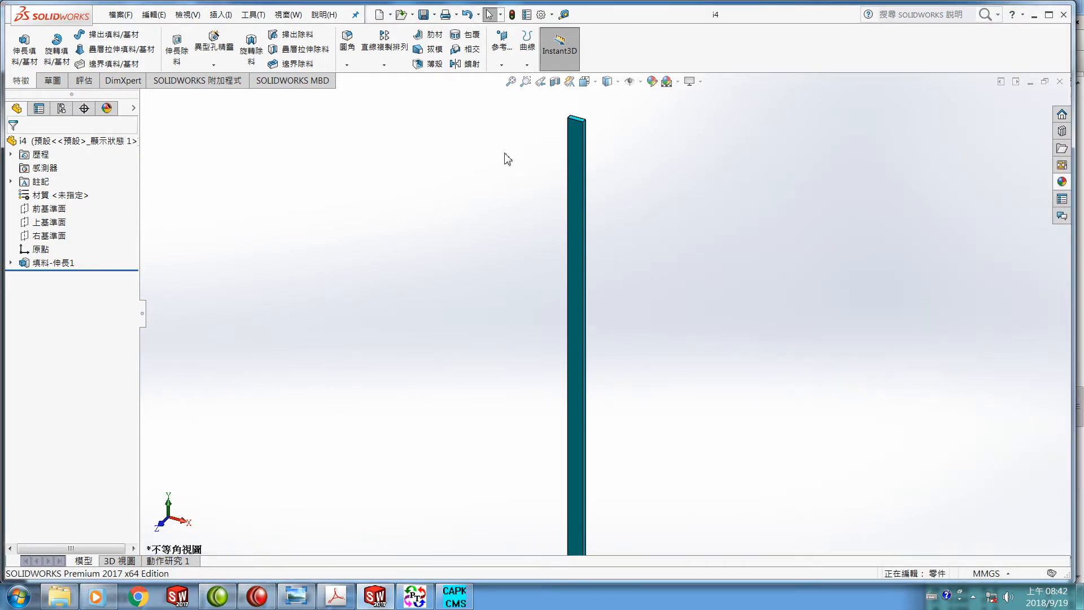
Close the slat part's file and create a new part document.
{"action": "left_click", "coordinate": [120, 15]}
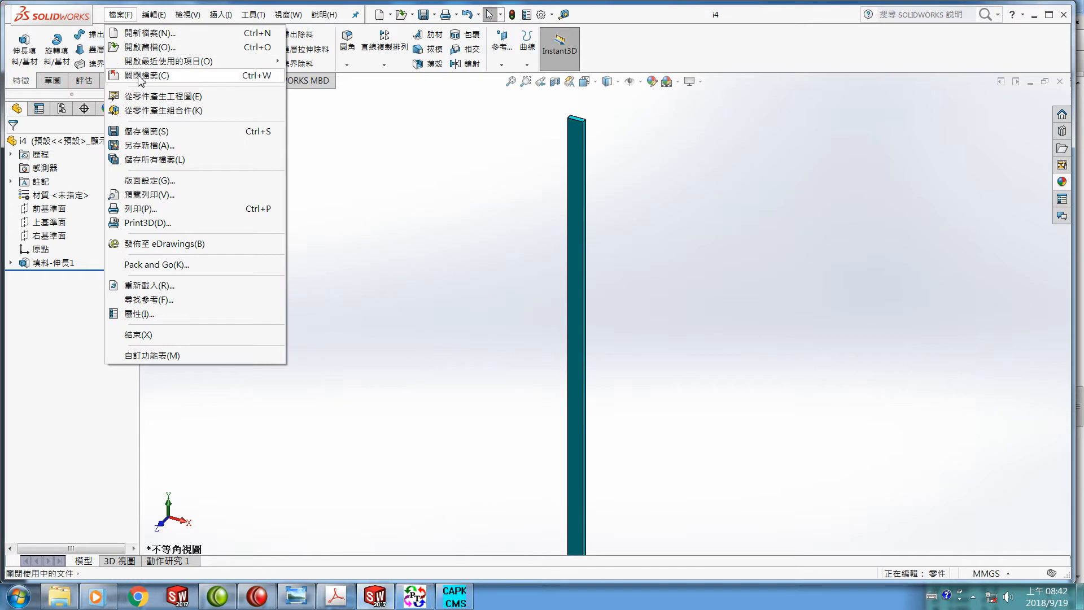
{"action": "left_click", "coordinate": [141, 77]}
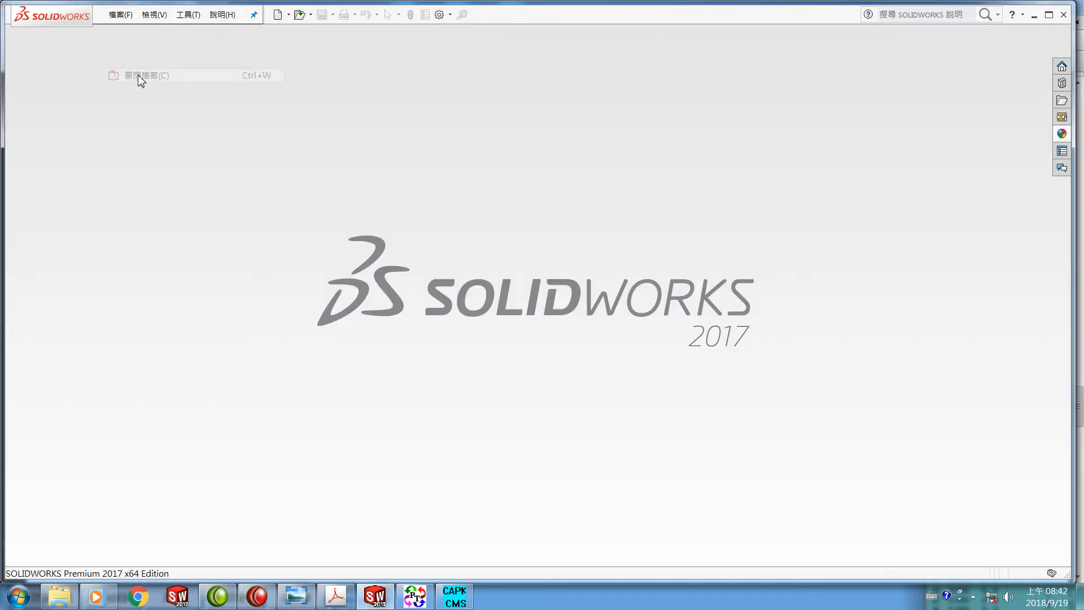
{"action": "left_click", "coordinate": [277, 15]}
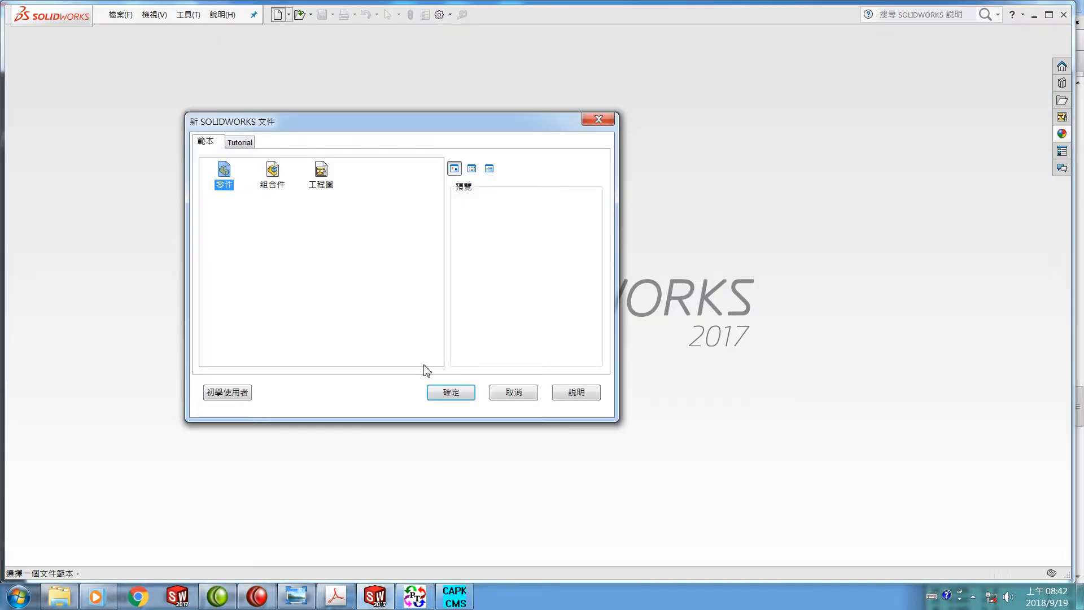
{"action": "left_click", "coordinate": [449, 392]}
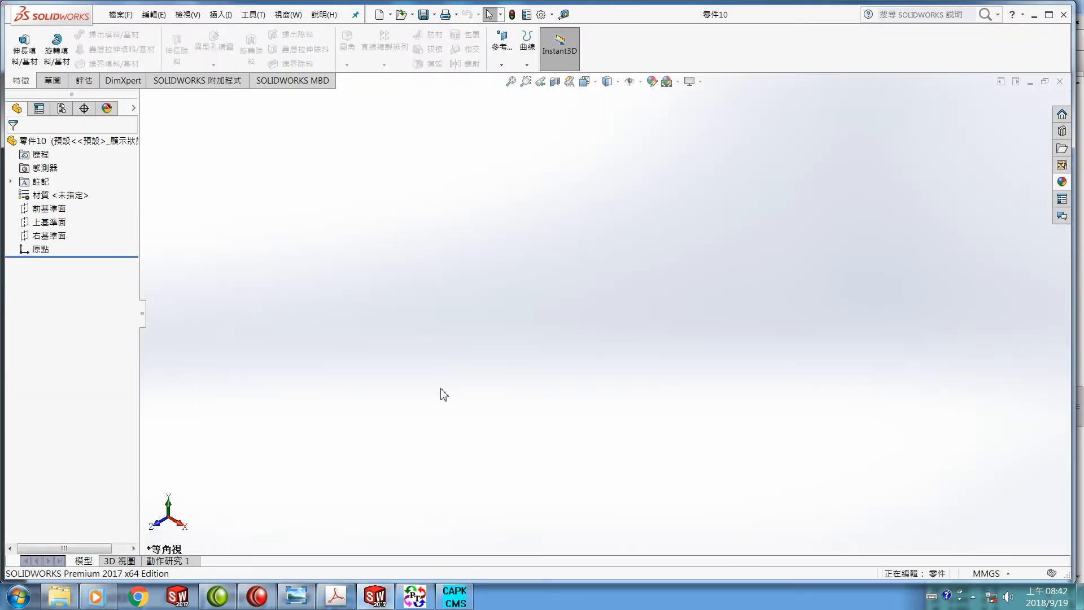
Check the square cross pipe's section size on page 3 of the PDF in Acrobat and return to SOLIDWORKS.
{"action": "left_click", "coordinate": [336, 595]}
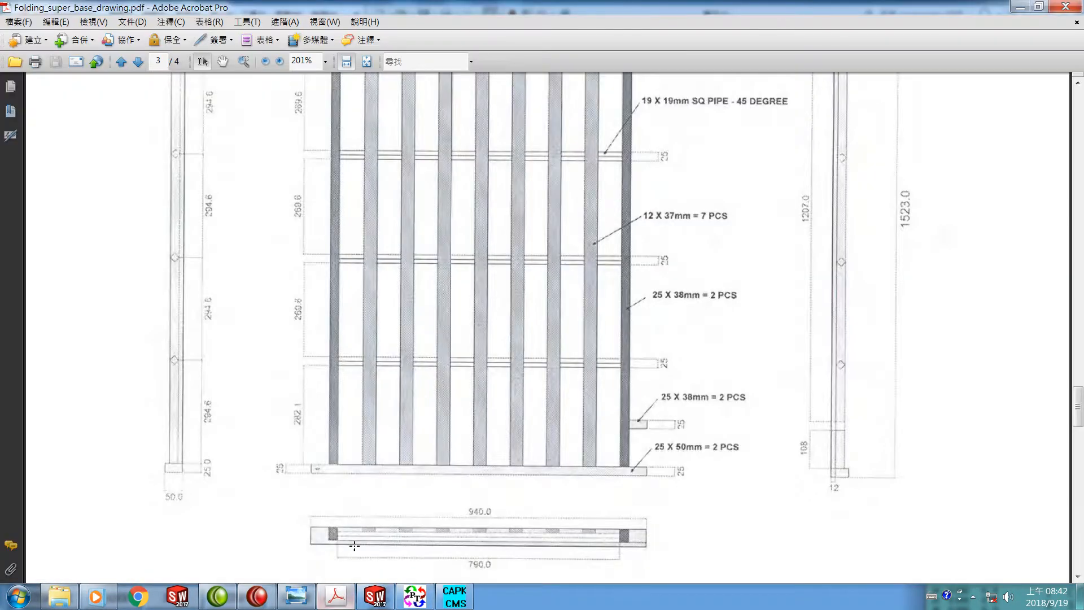
{"action": "scroll", "coordinate": [551, 199], "scroll_direction": "up", "scroll_amount": 3}
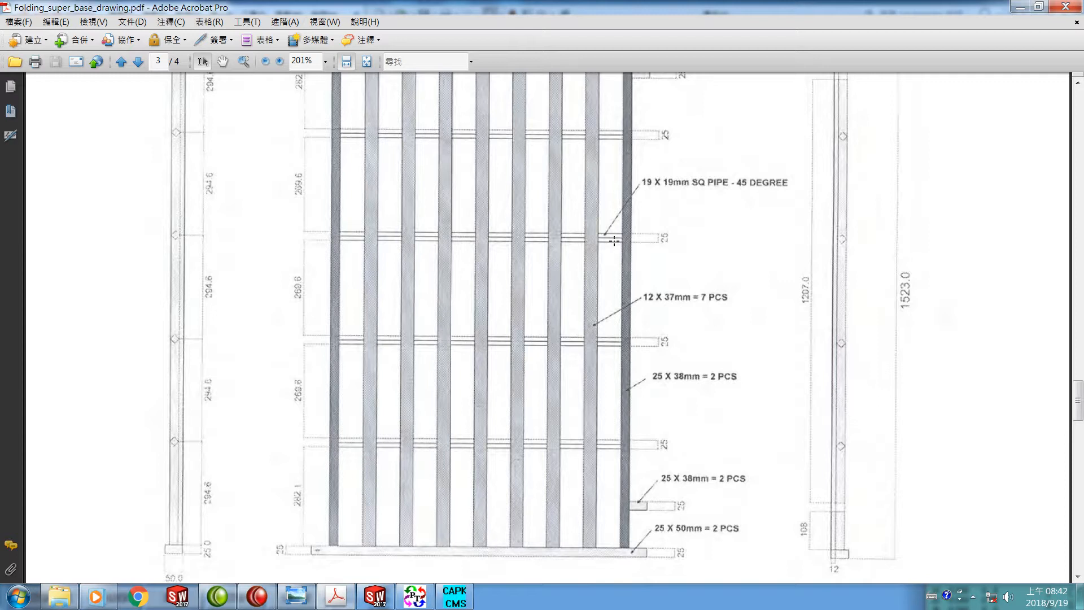
{"action": "left_click", "coordinate": [374, 596]}
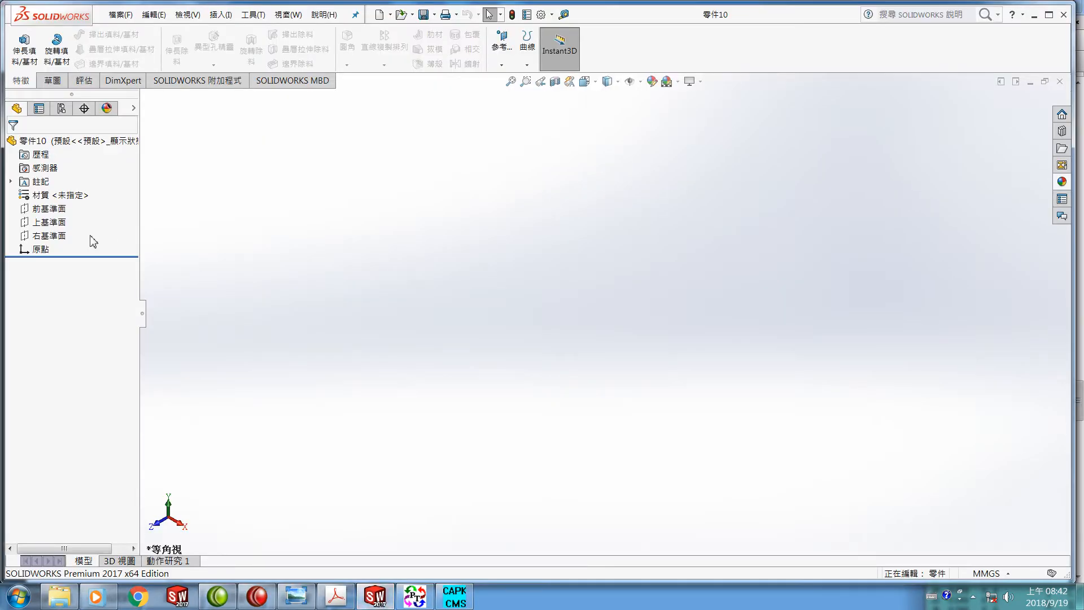
Sketch a corner rectangle about 25 by 27 mm on the Top Plane, starting at the origin.
{"action": "left_click", "coordinate": [40, 240]}
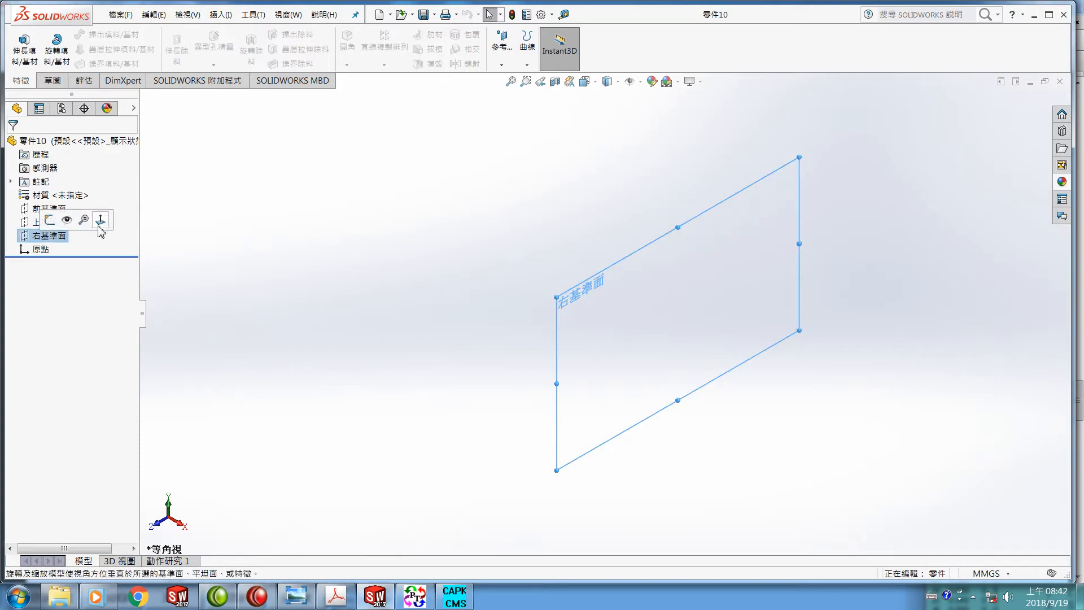
{"action": "left_click", "coordinate": [106, 228]}
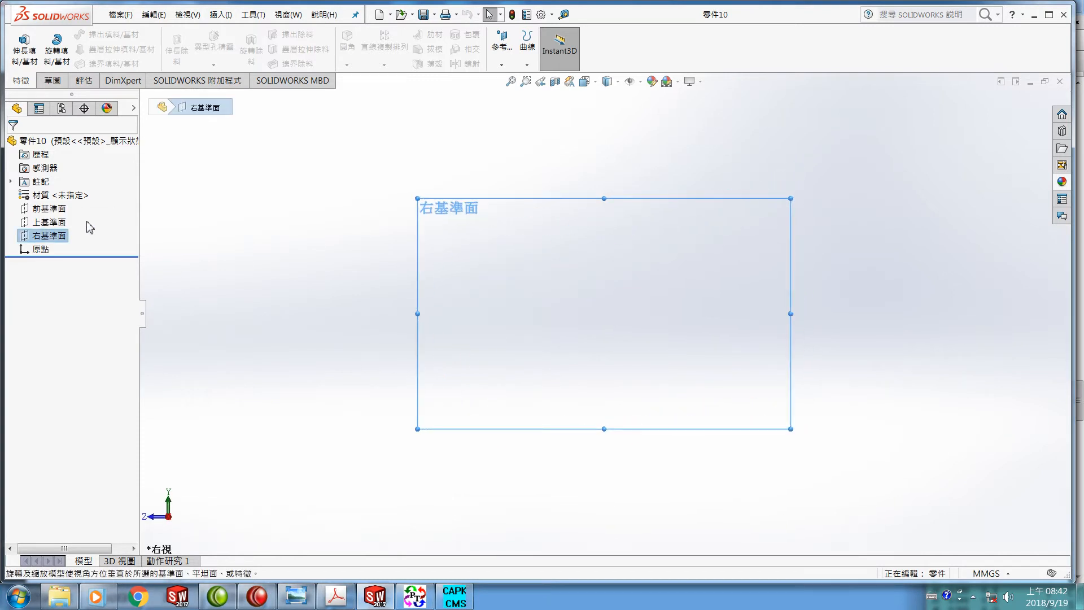
{"action": "left_click", "coordinate": [36, 229]}
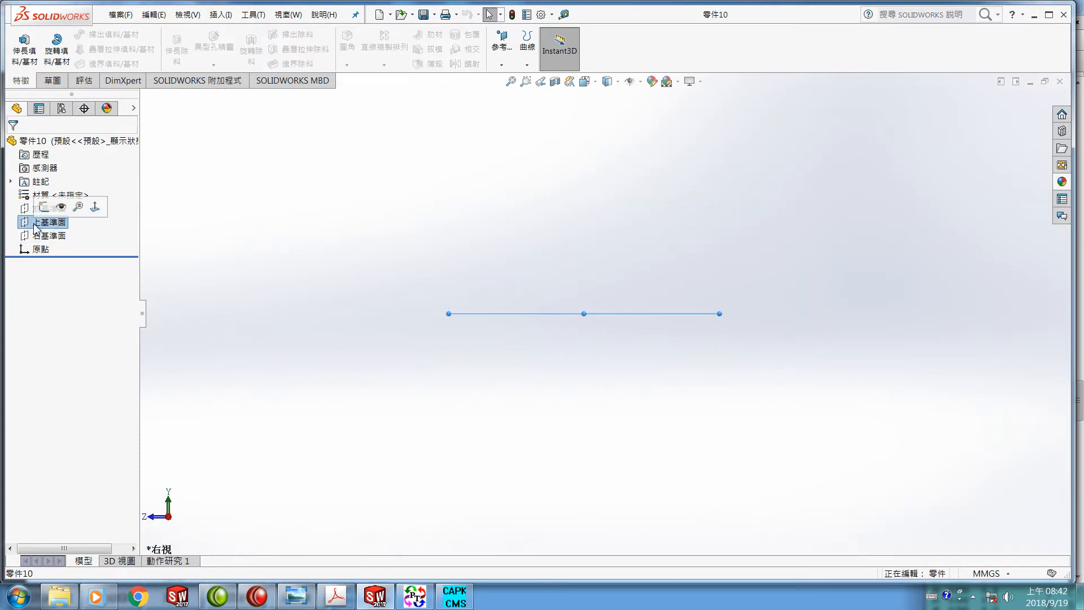
{"action": "left_click", "coordinate": [95, 207]}
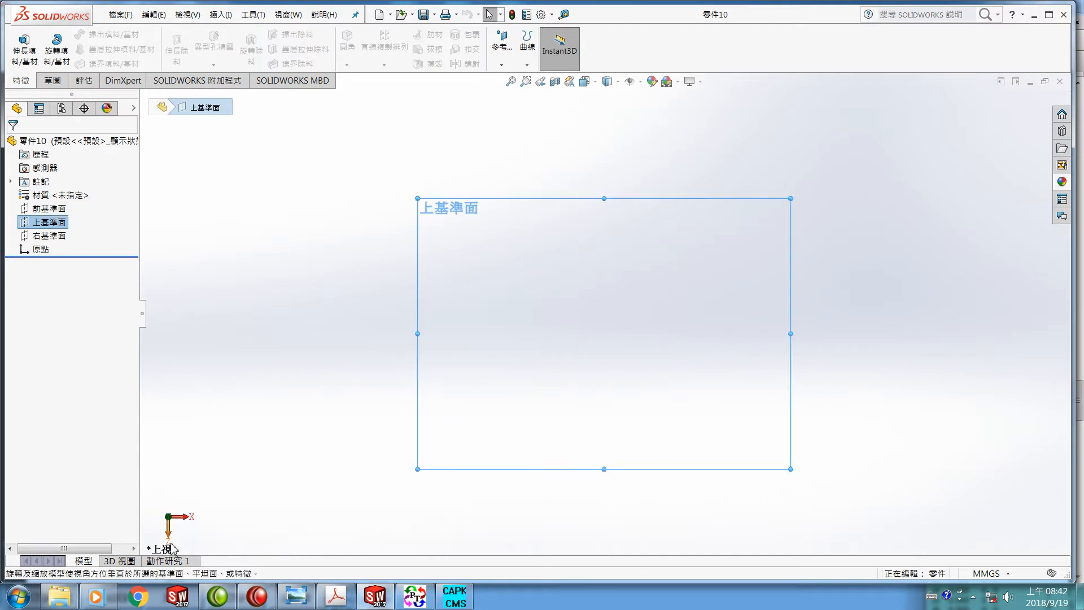
{"action": "left_click", "coordinate": [51, 84]}
{"action": "left_click", "coordinate": [19, 40]}
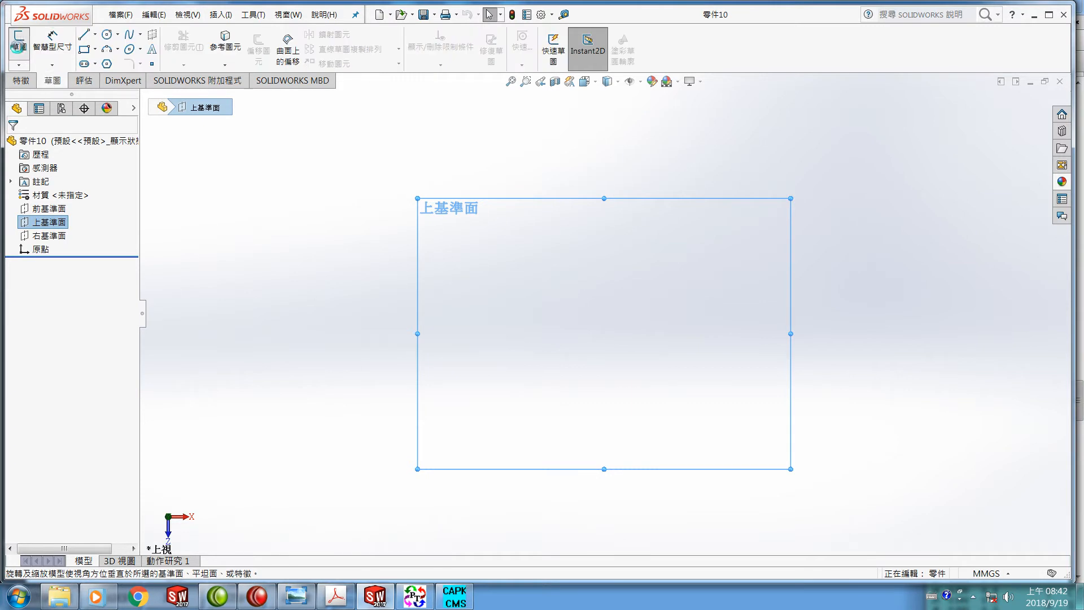
{"action": "left_click", "coordinate": [85, 50]}
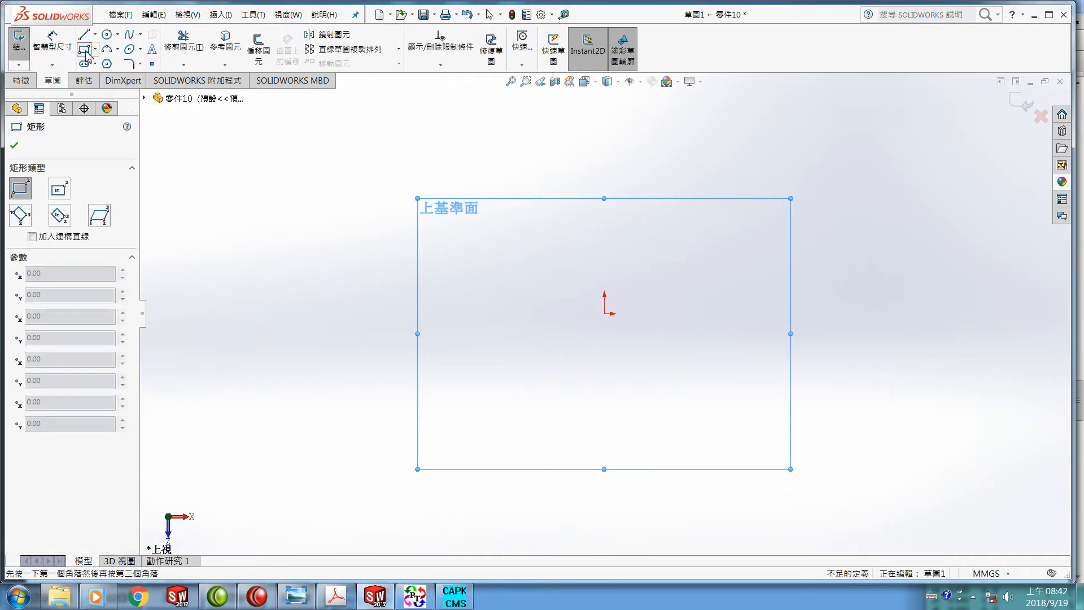
{"action": "left_click", "coordinate": [605, 314]}
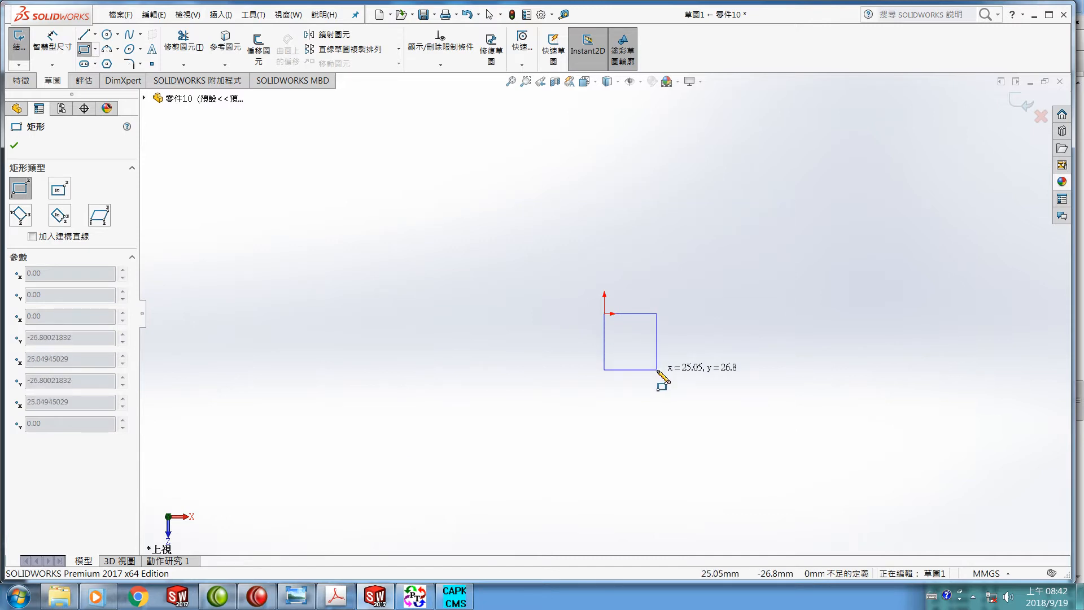
{"action": "left_click", "coordinate": [656, 369]}
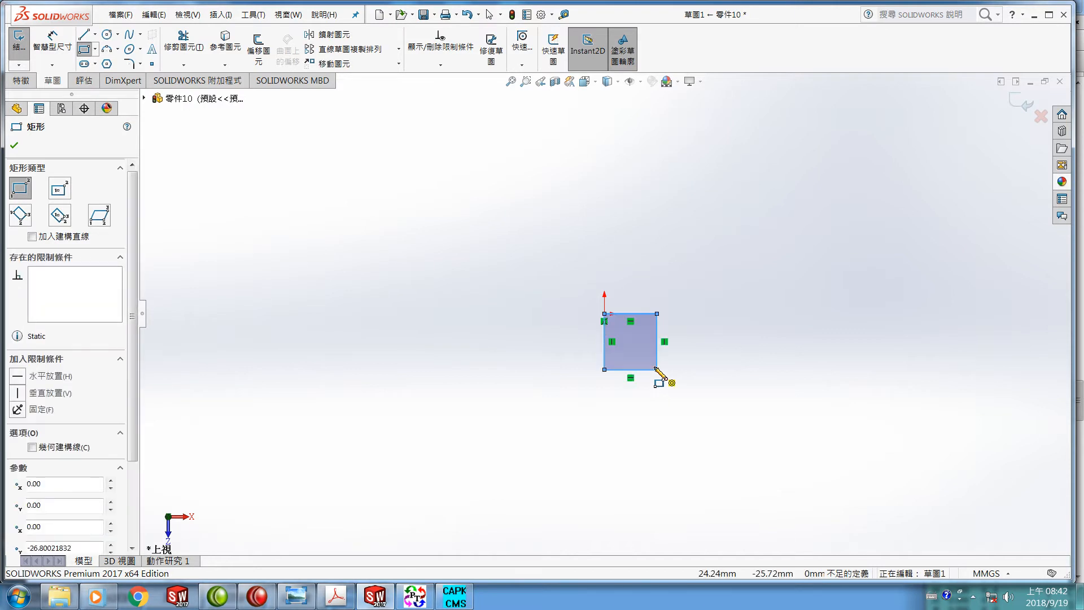
Dimension the rectangle's upper horizontal side and set it to 19 mm.
{"action": "left_click", "coordinate": [57, 51]}
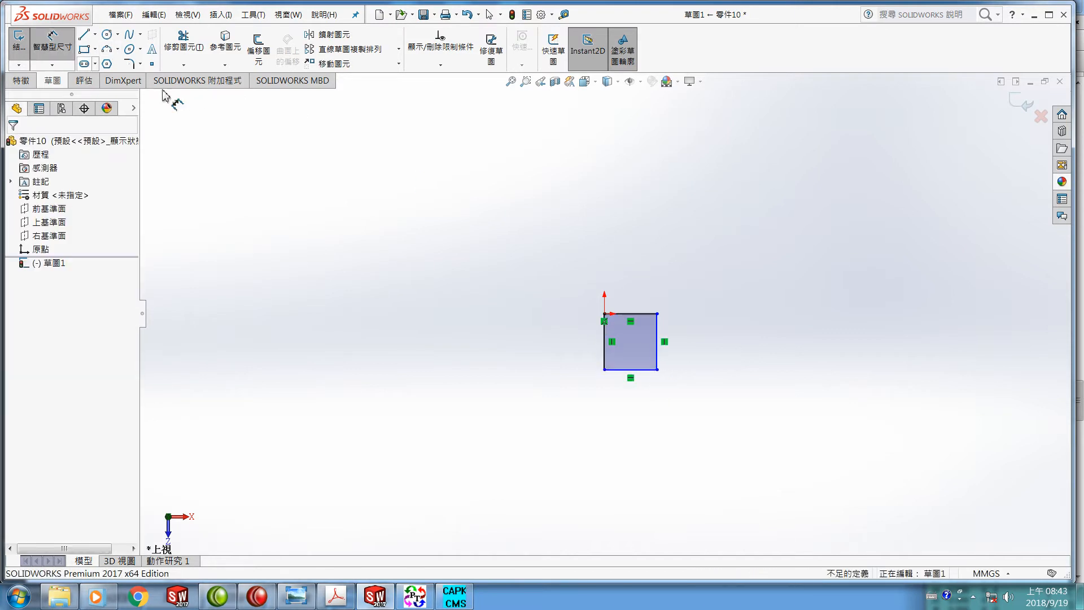
{"action": "left_click", "coordinate": [633, 313]}
{"action": "left_click", "coordinate": [635, 289]}
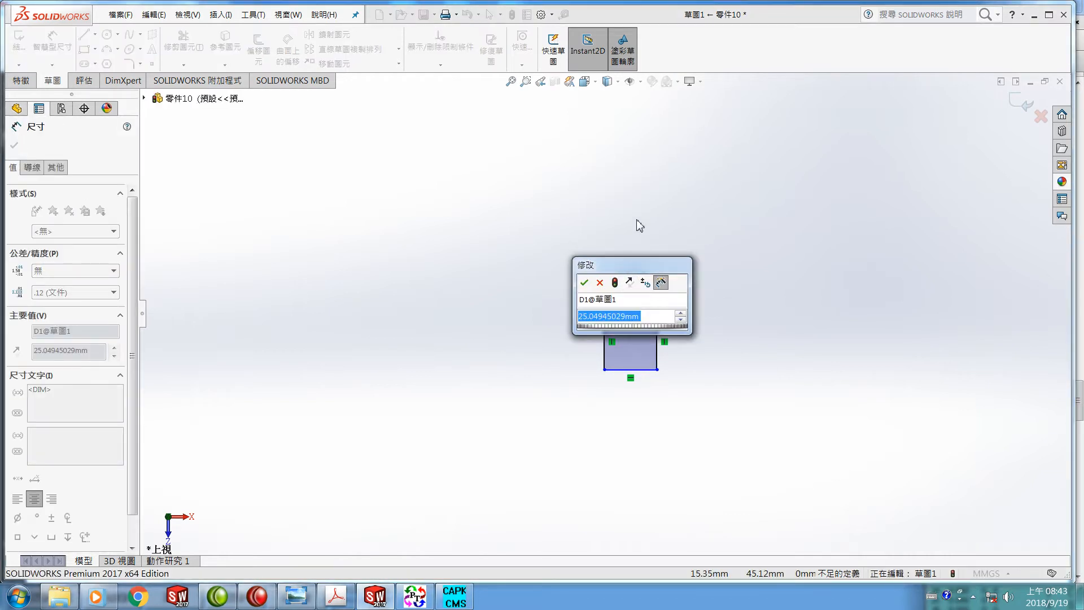
{"action": "type", "text": "19"}
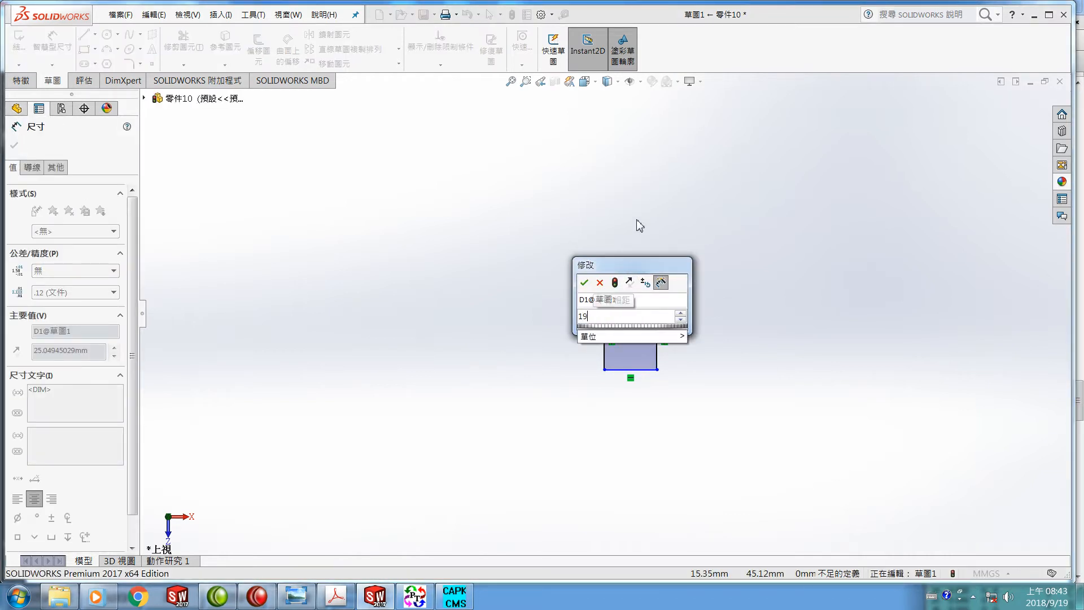
{"action": "key", "text": "Return"}
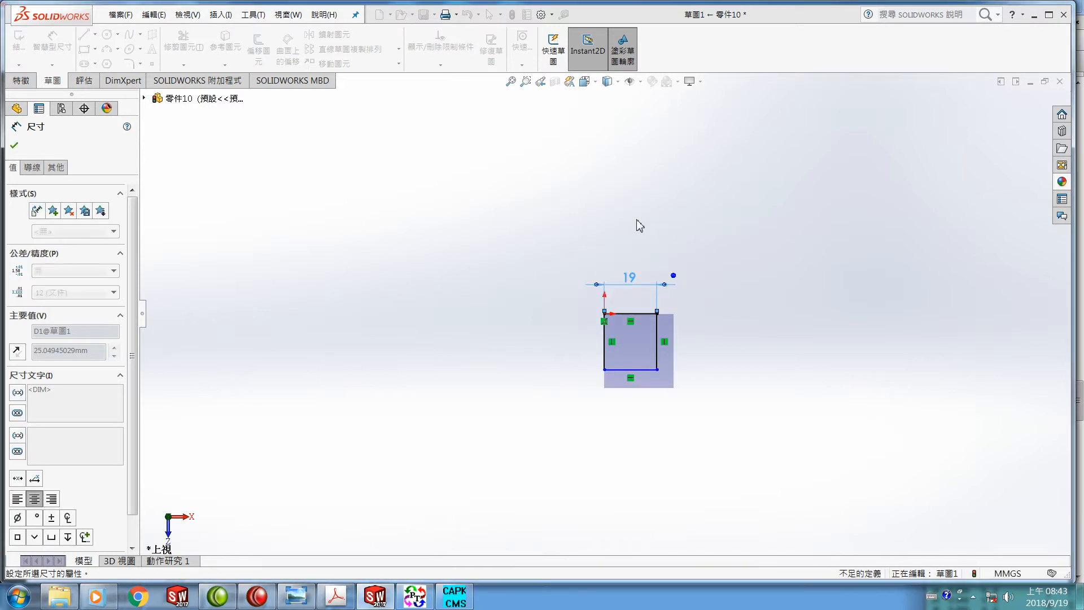
Dimension the rectangle's vertical side, set it to 19 mm and finish dimensioning.
{"action": "left_click", "coordinate": [658, 334]}
{"action": "left_click", "coordinate": [693, 338]}
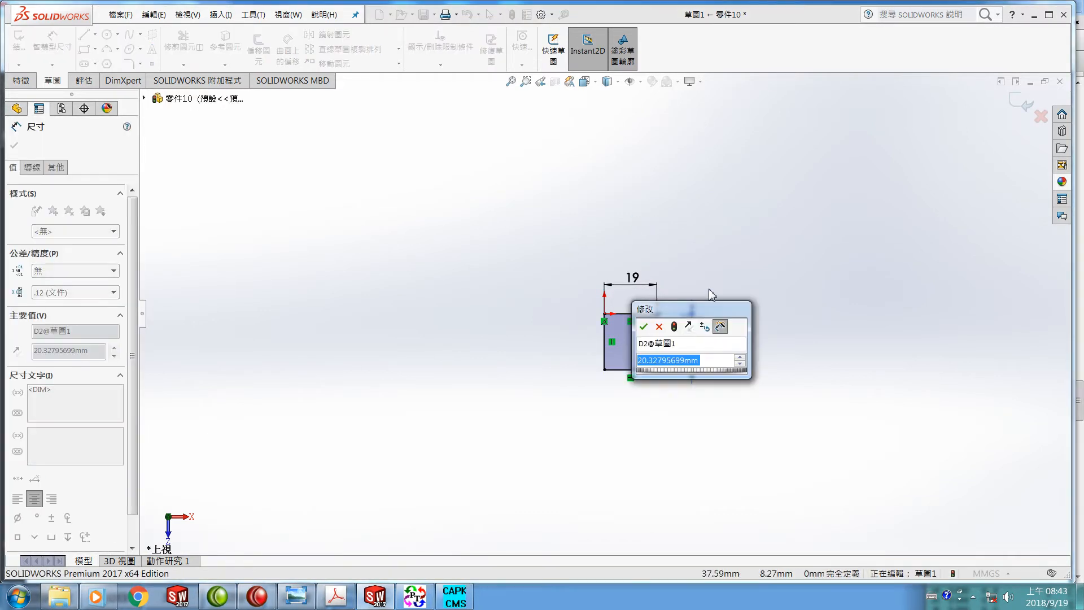
{"action": "type", "text": "19"}
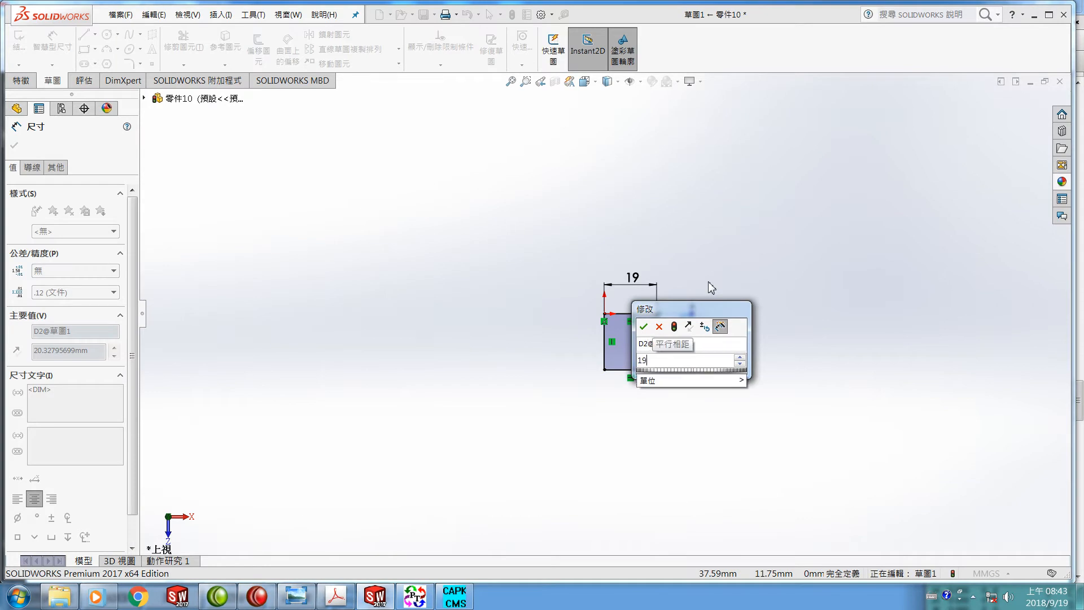
{"action": "key", "text": "Return"}
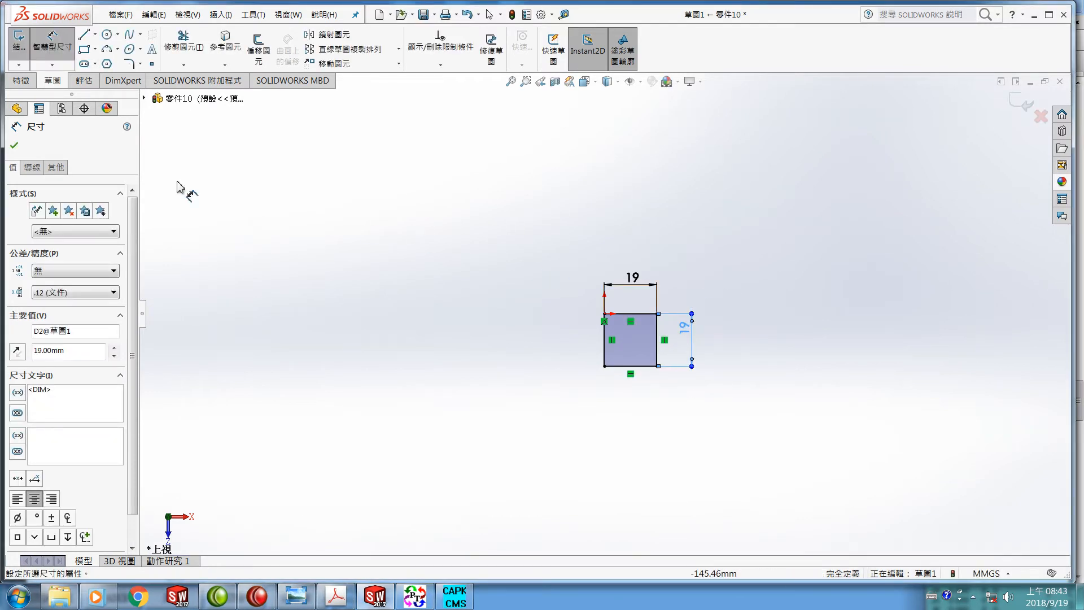
{"action": "left_click", "coordinate": [14, 146]}
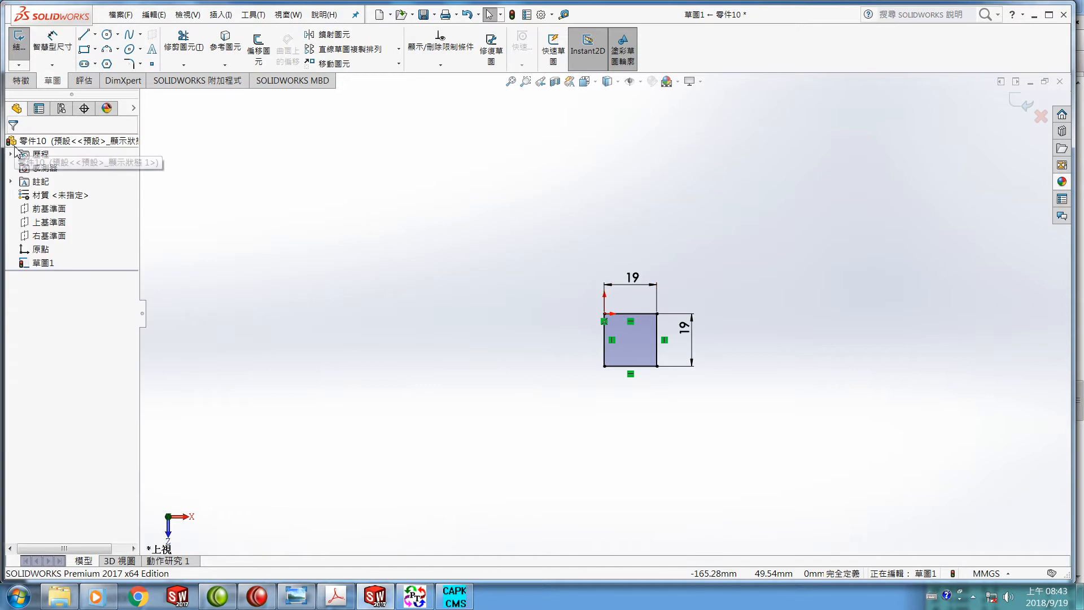
Start a boss extrusion of the square sketch, check the cross pipe's length on page 3 of the PDF in Acrobat and return to SOLIDWORKS.
{"action": "left_click", "coordinate": [44, 270]}
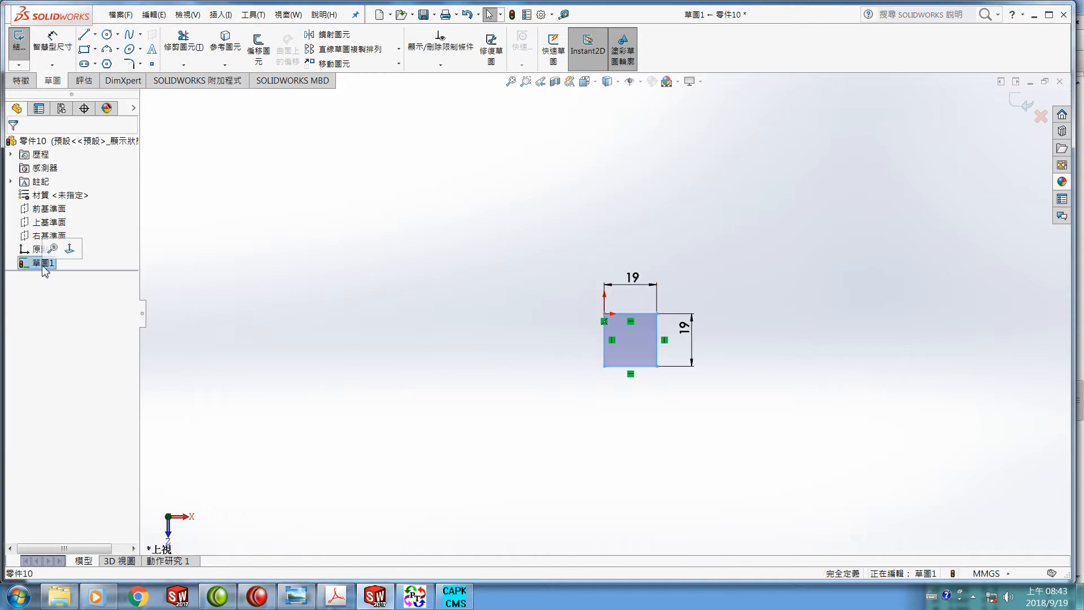
{"action": "left_click", "coordinate": [20, 84]}
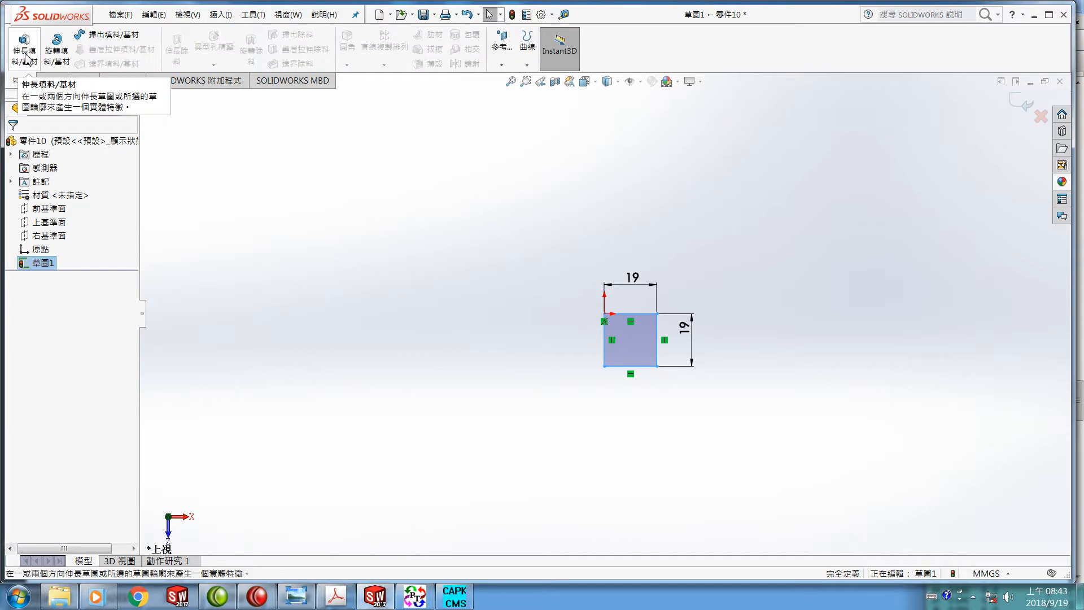
{"action": "left_click", "coordinate": [25, 54]}
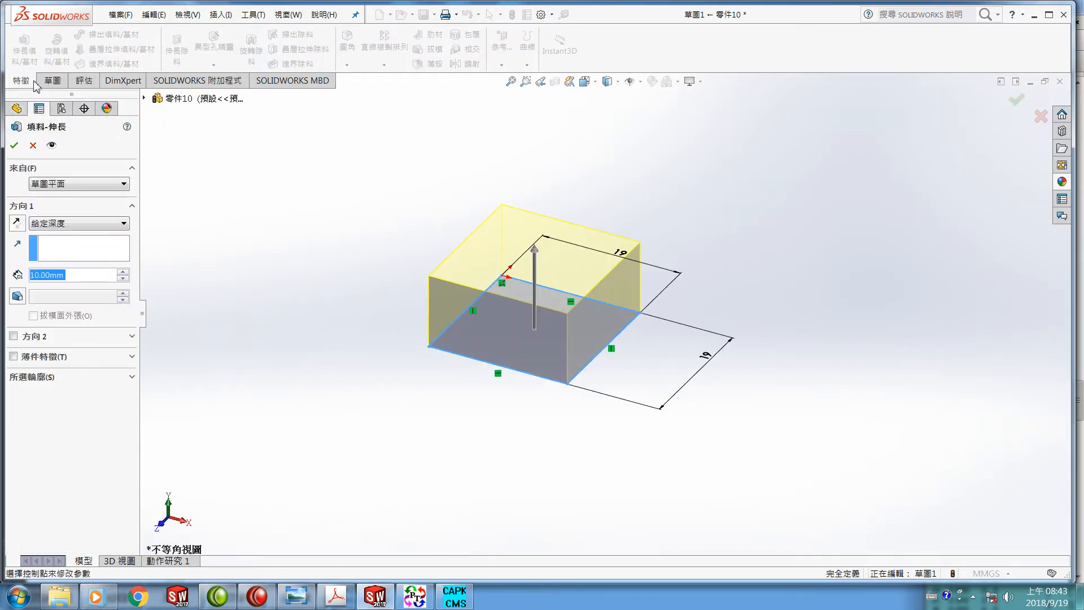
{"action": "left_click", "coordinate": [337, 599]}
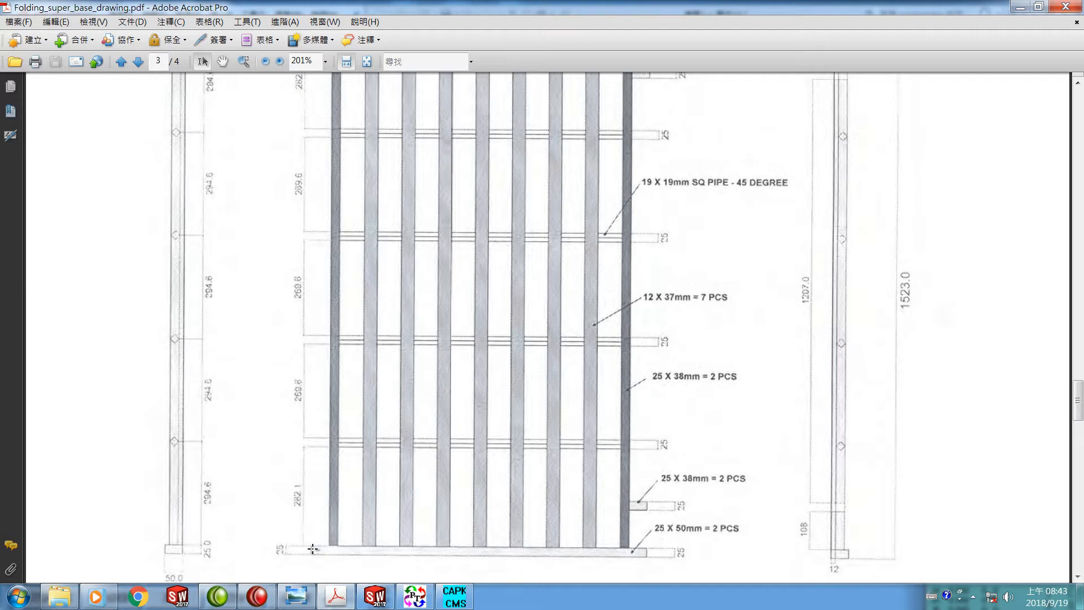
{"action": "scroll", "coordinate": [432, 390], "scroll_direction": "up", "scroll_amount": 6}
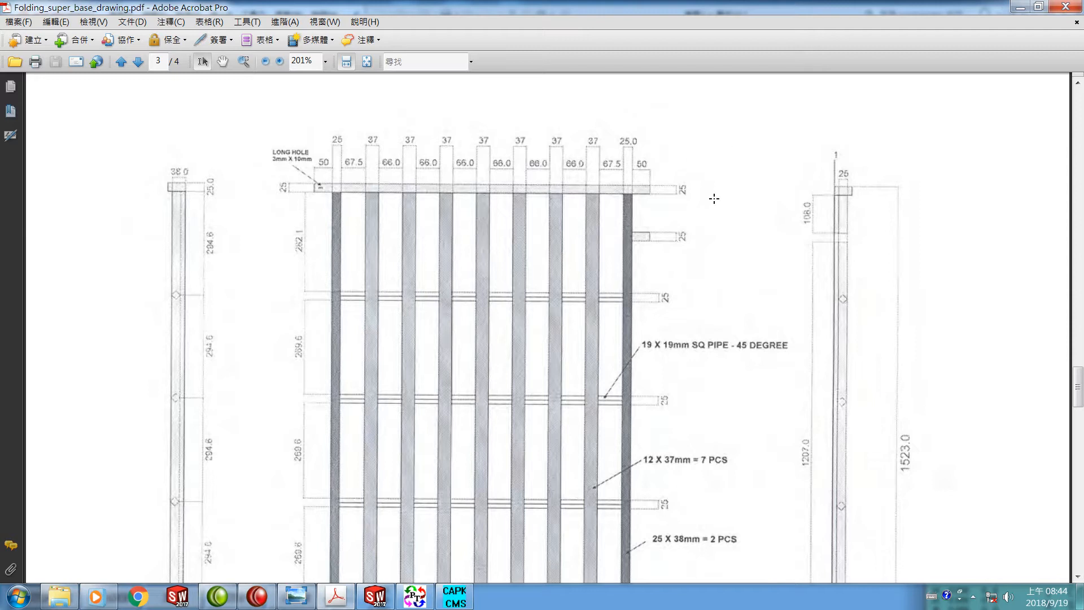
{"action": "left_click", "coordinate": [375, 595]}
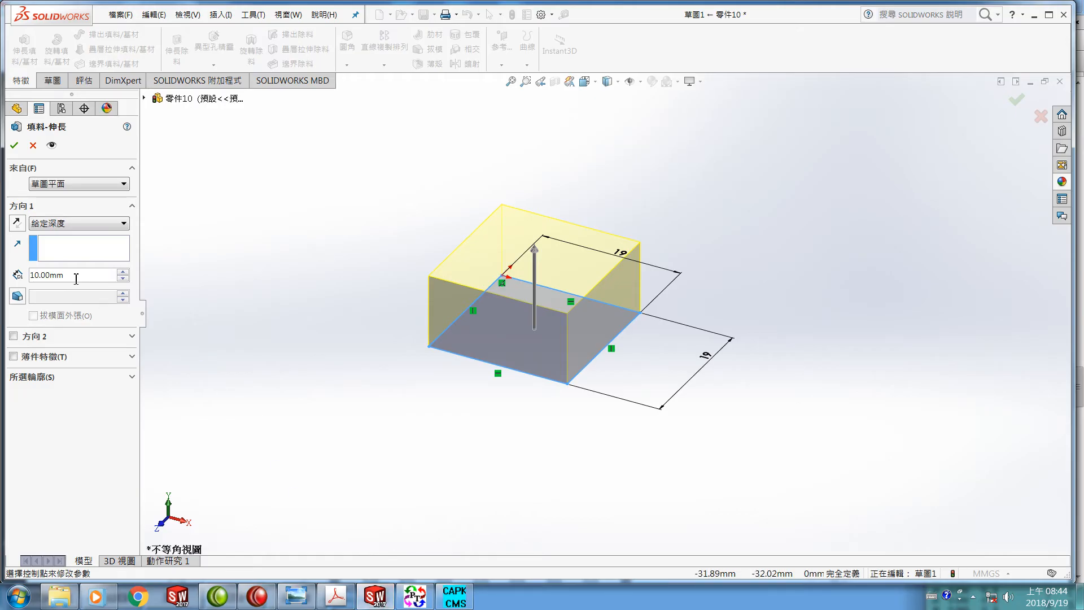
Set the square pipe's extrusion depth to 790 mm and finish the extrusion.
{"action": "left_click_drag", "start_coordinate": [63, 275], "coordinate": [7, 280]}
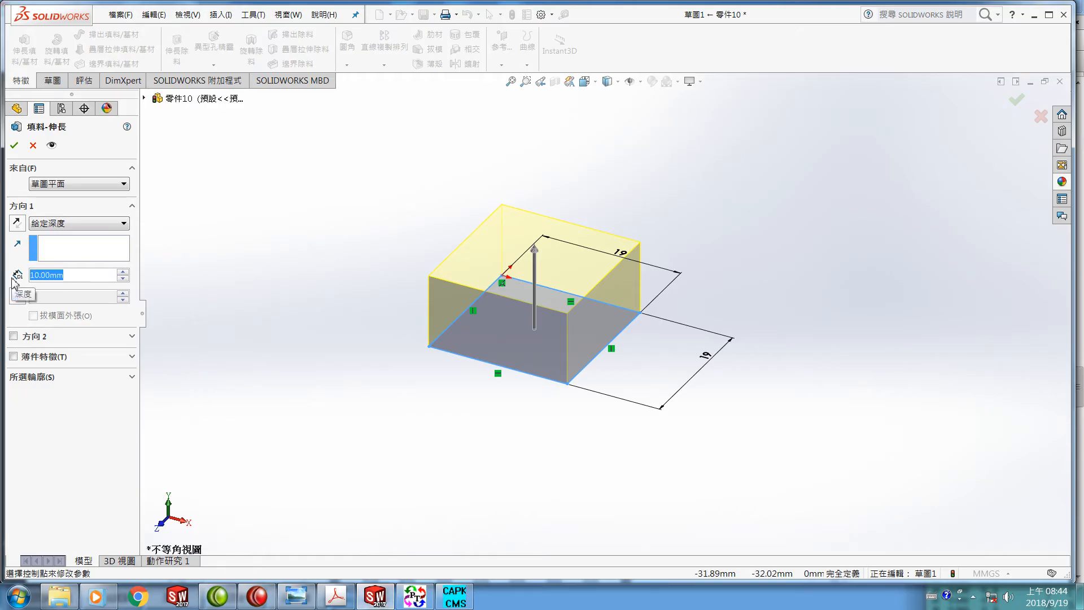
{"action": "type", "text": "790"}
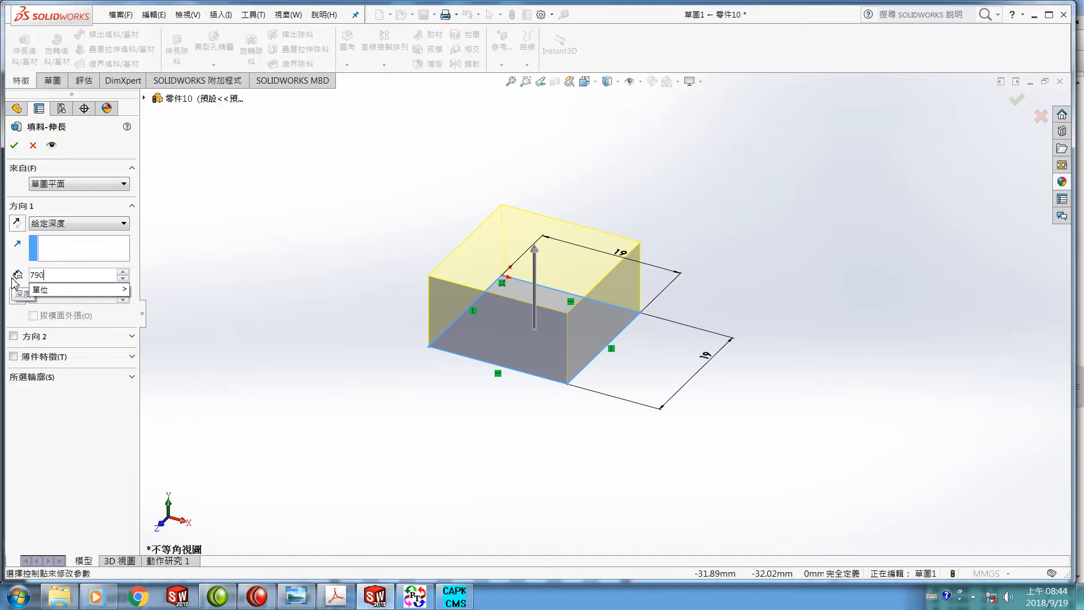
{"action": "key", "text": "Return"}
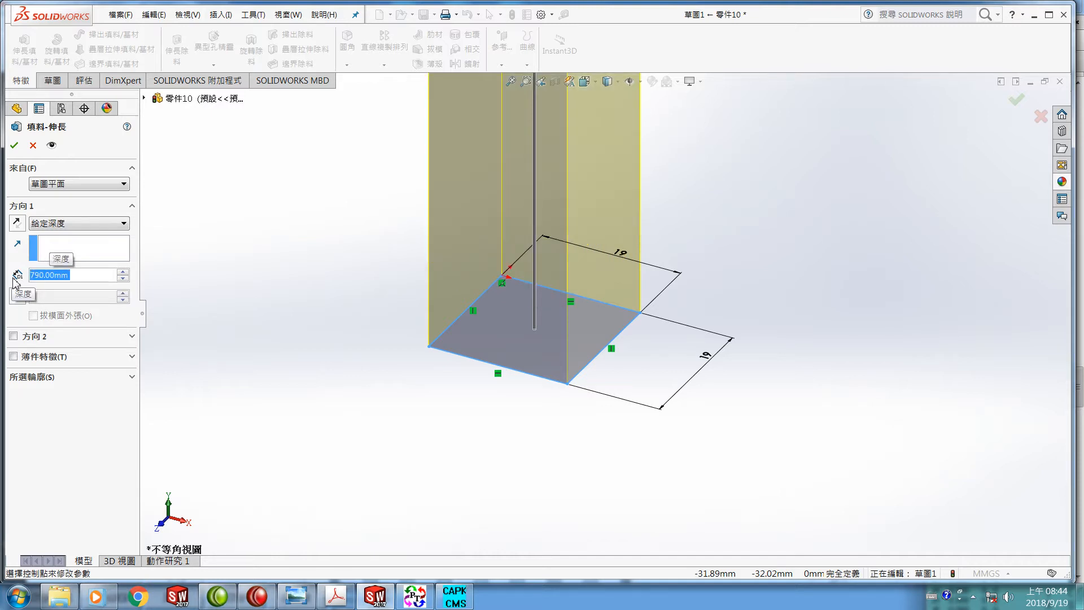
{"action": "scroll", "coordinate": [559, 242], "scroll_direction": "up", "scroll_amount": 8}
{"action": "scroll", "coordinate": [609, 138], "scroll_direction": "up", "scroll_amount": 2}
{"action": "left_click", "coordinate": [15, 145]}
Edit the whole part's appearance and pick a cyan colour from the colour spectrum.
{"action": "scroll", "coordinate": [602, 236], "scroll_direction": "down", "scroll_amount": 2}
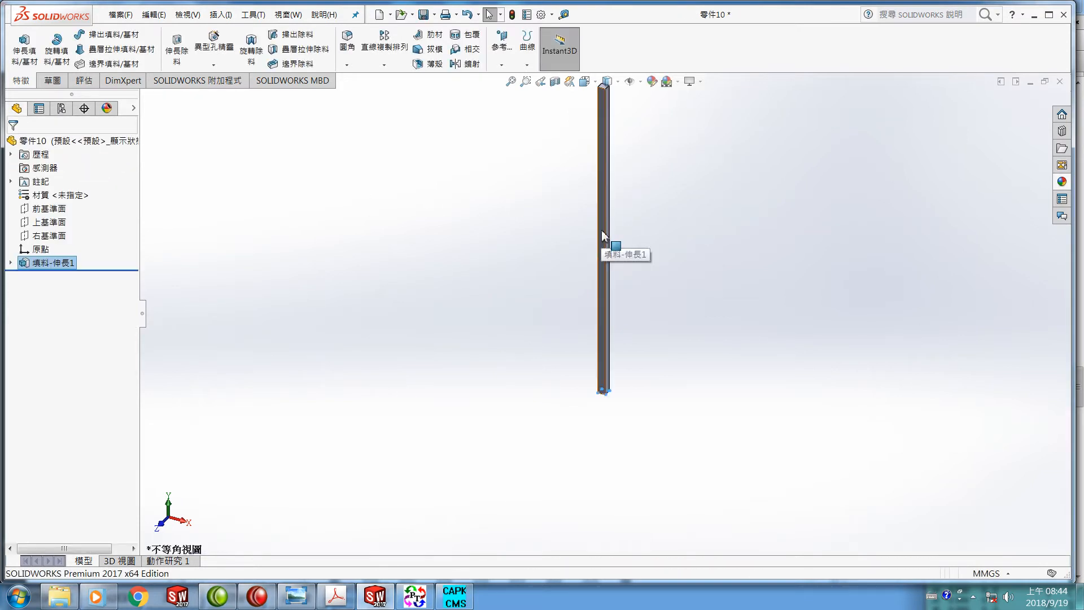
{"action": "right_click", "coordinate": [602, 236]}
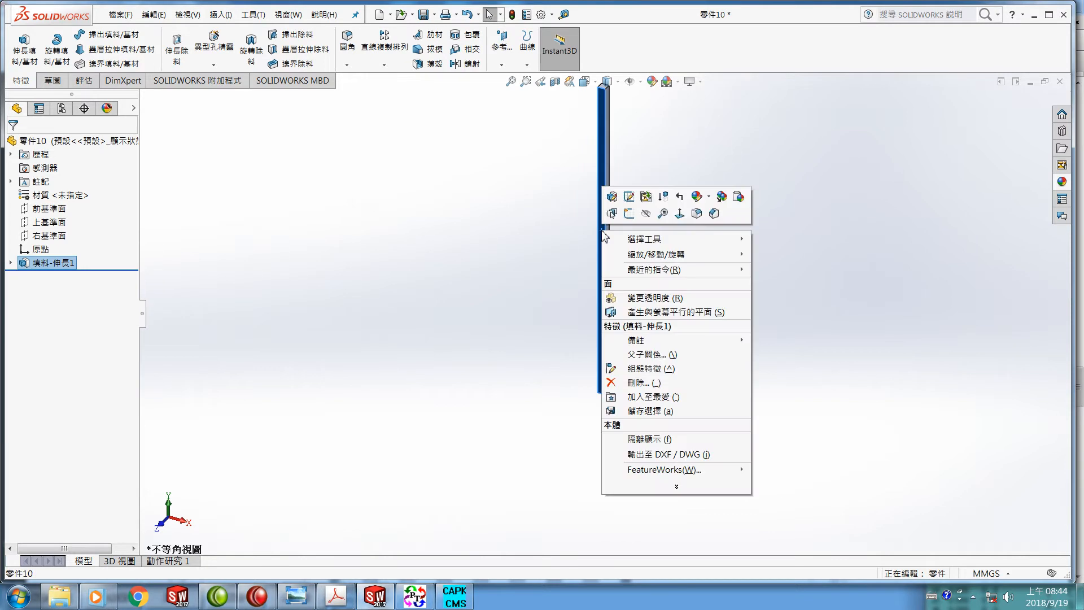
{"action": "left_click", "coordinate": [697, 196]}
{"action": "left_click", "coordinate": [756, 255]}
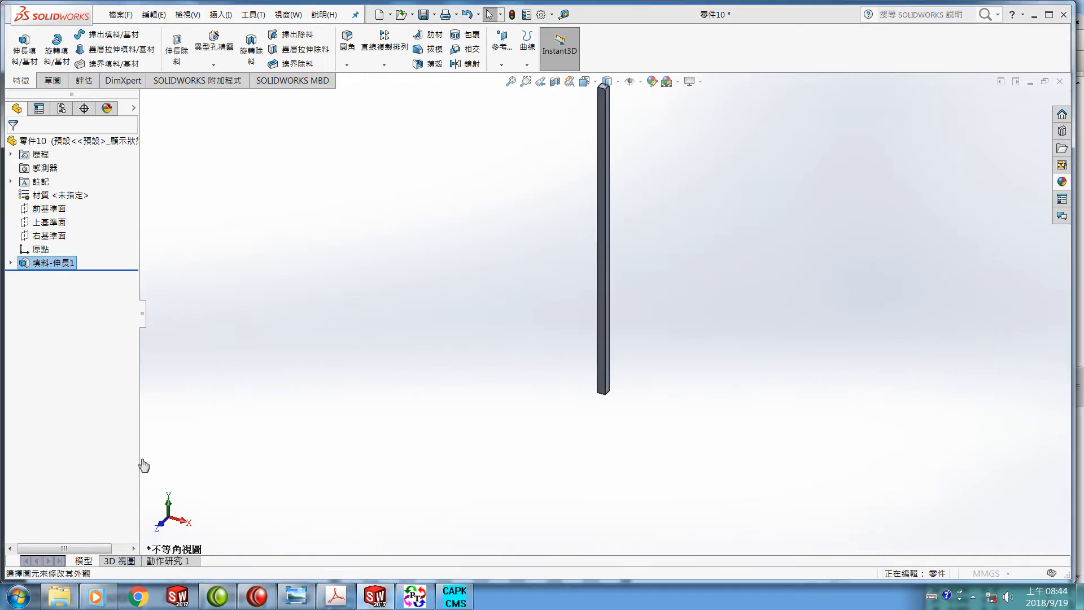
{"action": "left_click", "coordinate": [74, 486]}
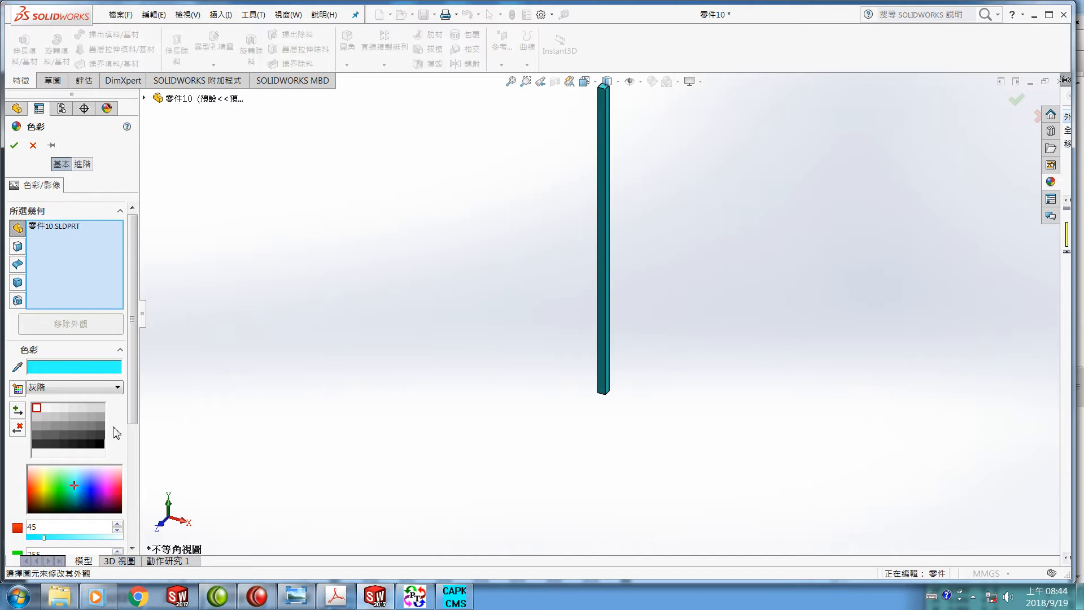
Set the part colour's red value to 0 and blue value to 255, and apply the colour.
{"action": "scroll", "coordinate": [133, 395], "scroll_direction": "down", "scroll_amount": 3}
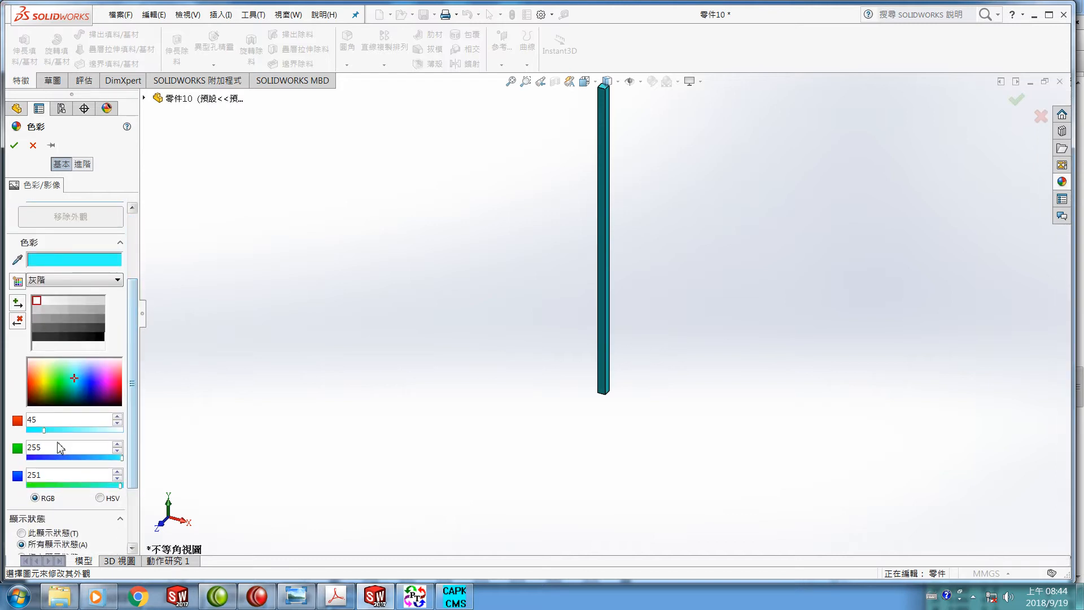
{"action": "double_click", "coordinate": [40, 420]}
{"action": "type", "text": "0"}
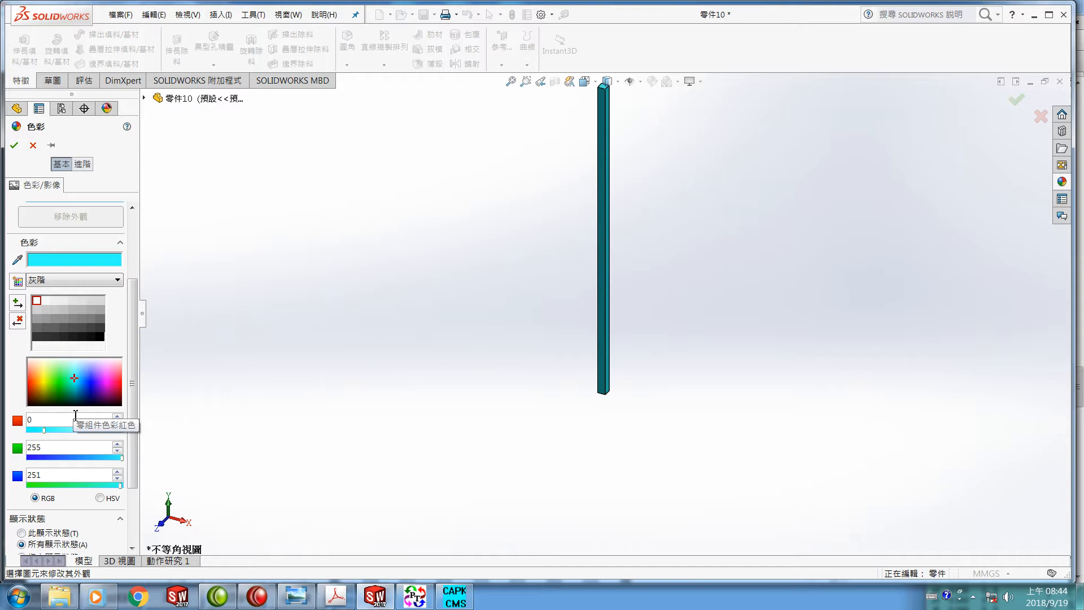
{"action": "left_click", "coordinate": [21, 474]}
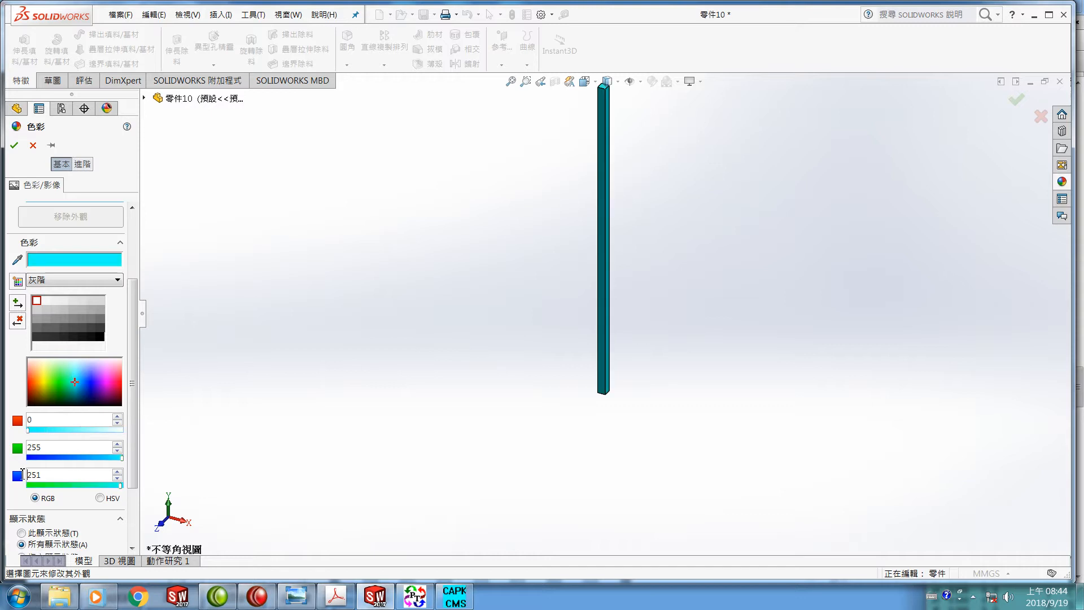
{"action": "double_click", "coordinate": [34, 474]}
{"action": "type", "text": "2"}
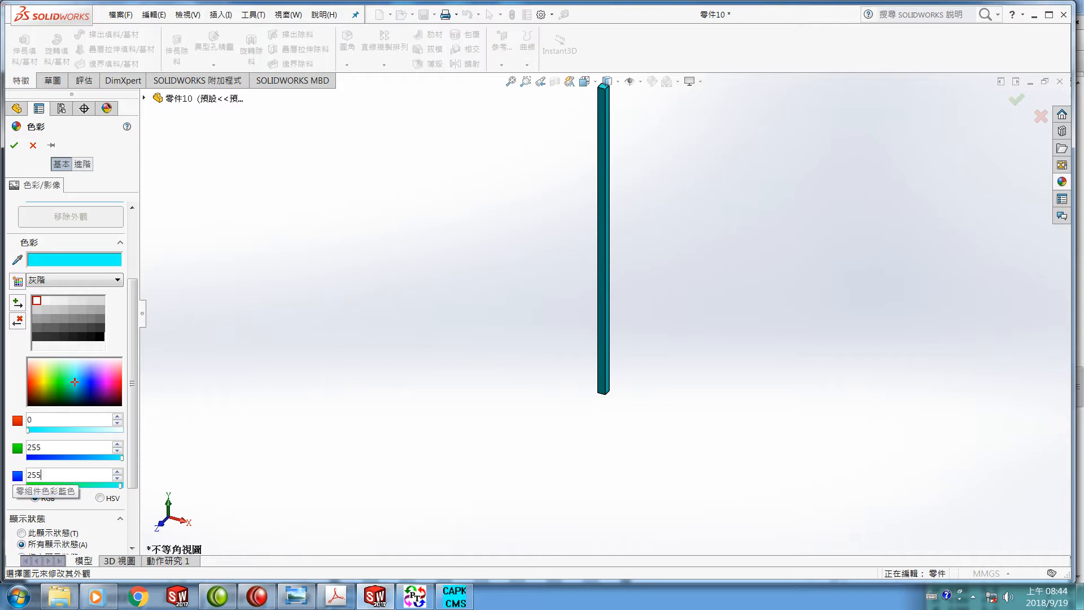
{"action": "left_click", "coordinate": [15, 146]}
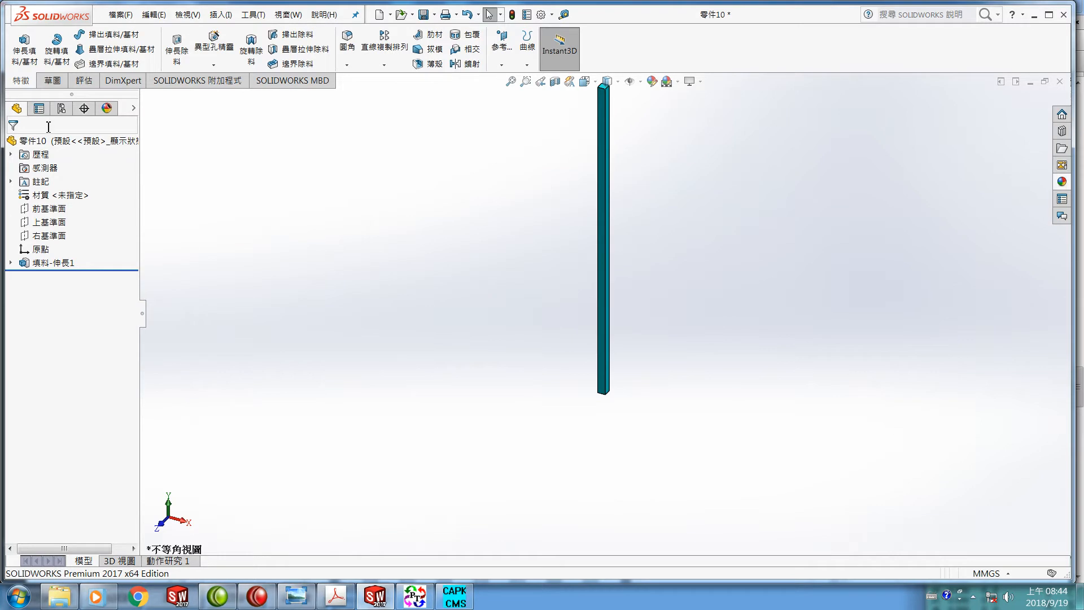
Save the part as i5 in C:\mxxbed and close it.
{"action": "left_click", "coordinate": [120, 14]}
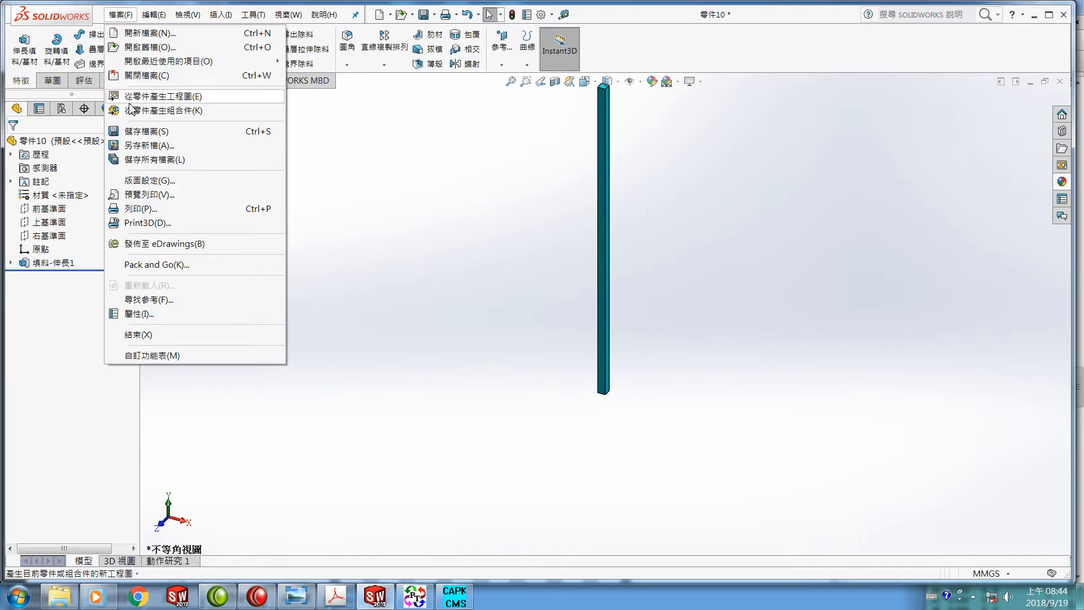
{"action": "left_click", "coordinate": [144, 131]}
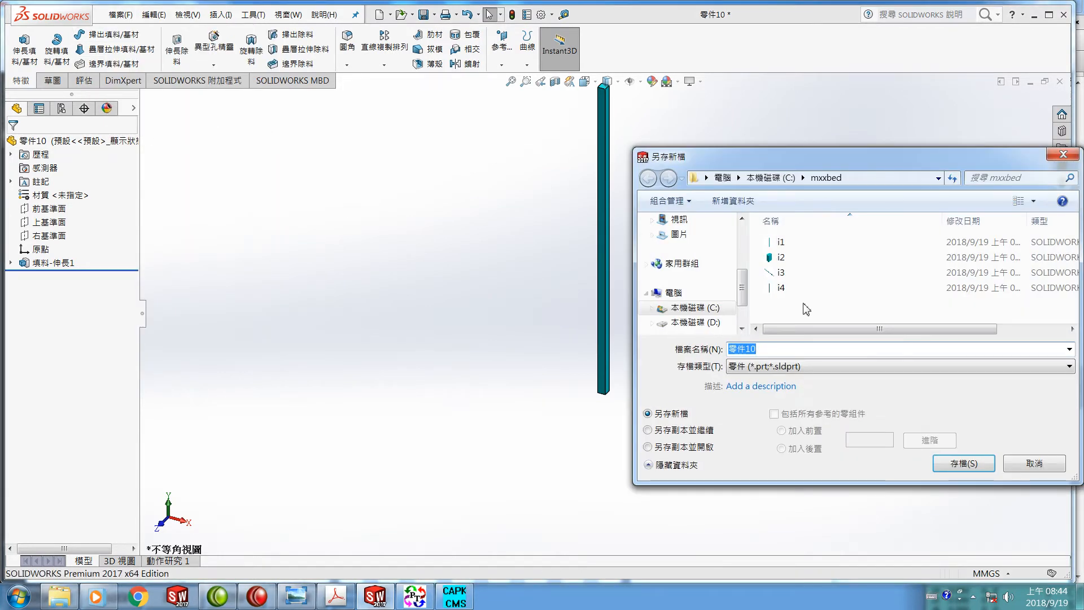
{"action": "type", "text": "i"}
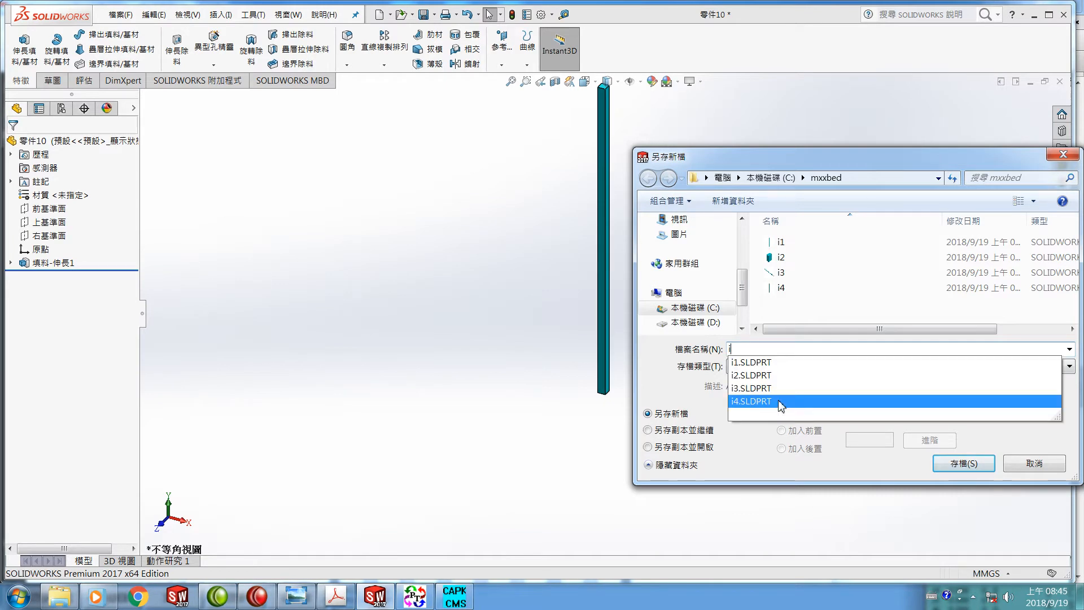
{"action": "type", "text": "5"}
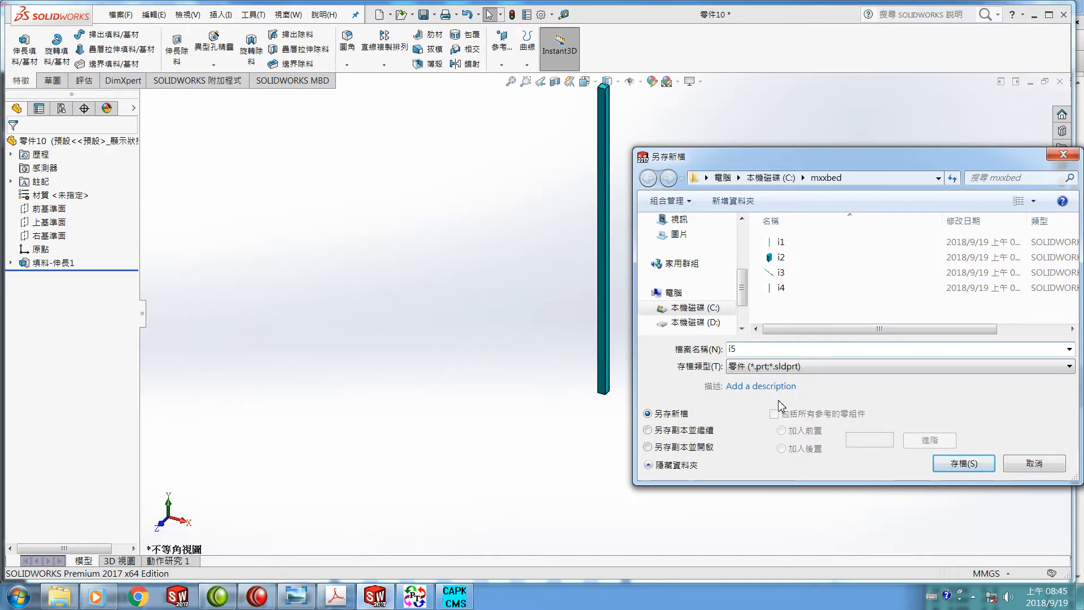
{"action": "key", "text": "Return"}
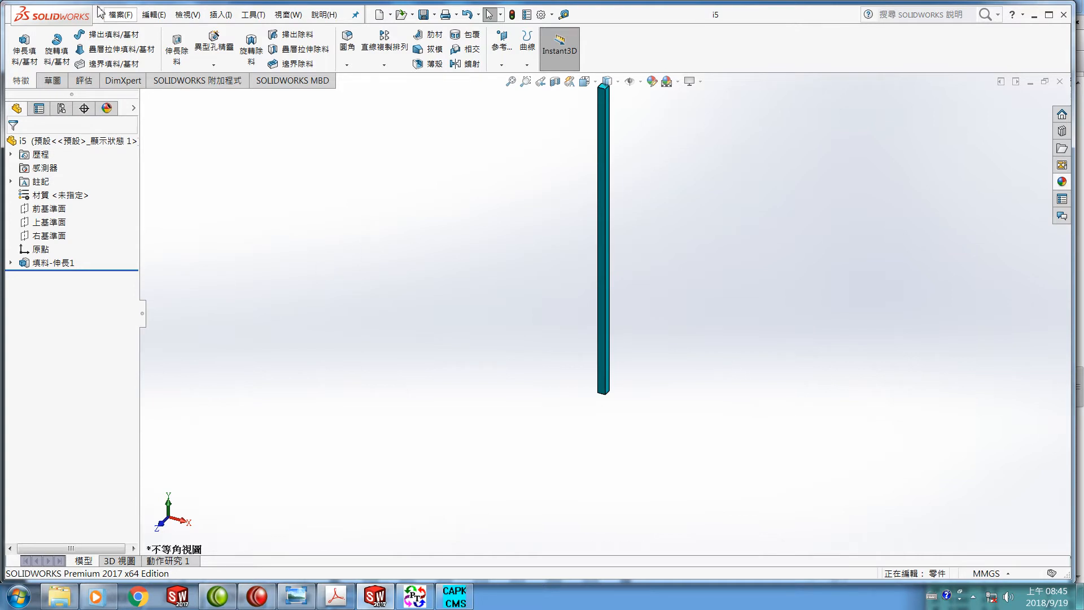
{"action": "left_click", "coordinate": [118, 15]}
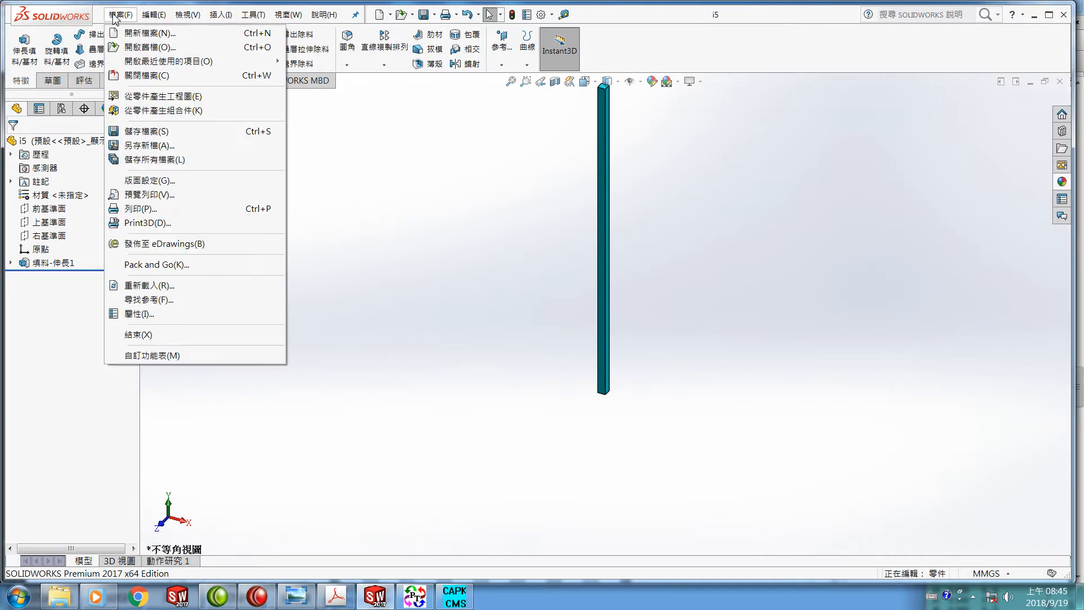
{"action": "left_click", "coordinate": [137, 76]}
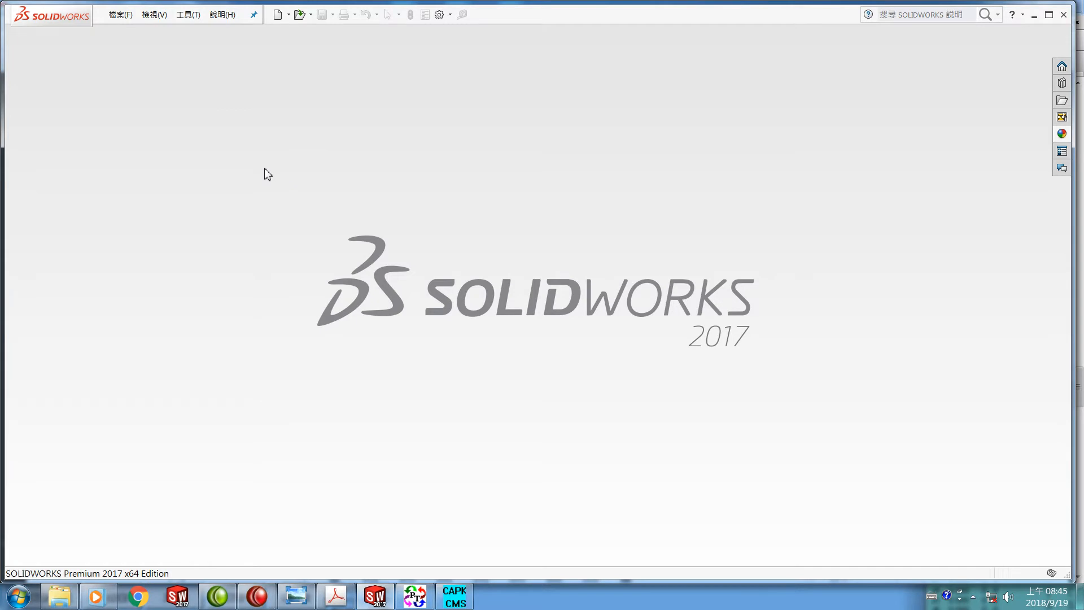
Create a new assembly document, dismissing the initial component selection so that it starts empty.
{"action": "left_click", "coordinate": [282, 16]}
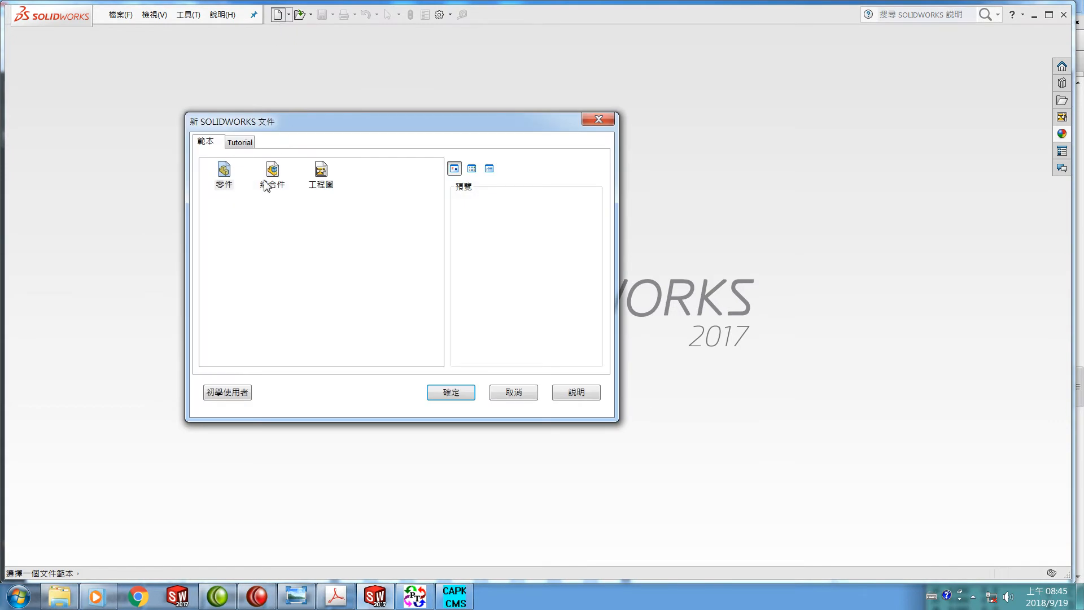
{"action": "left_click", "coordinate": [269, 184]}
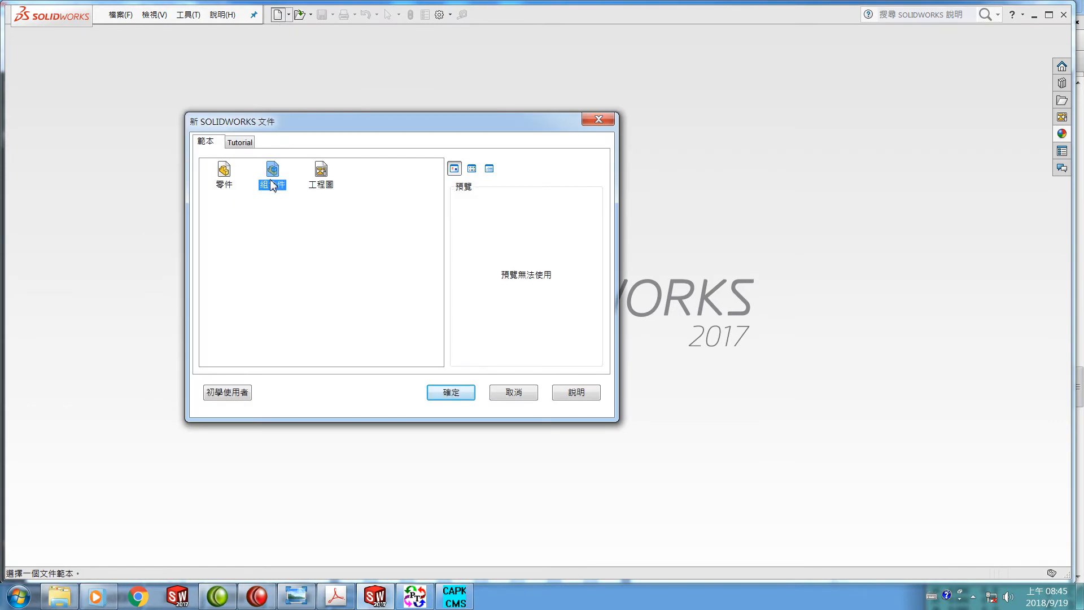
{"action": "left_click", "coordinate": [451, 395]}
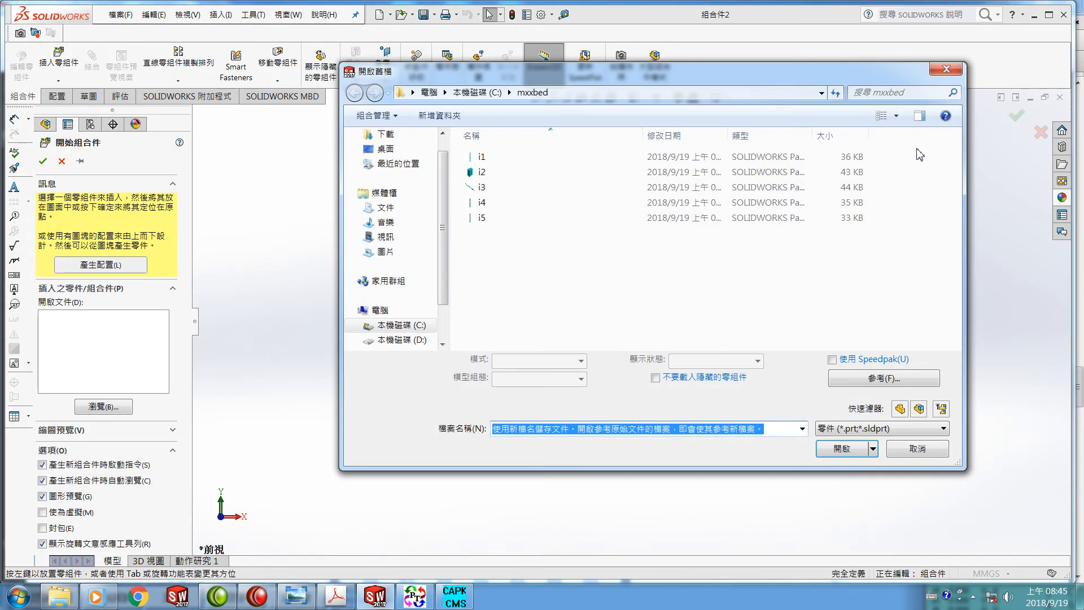
{"action": "left_click", "coordinate": [942, 73]}
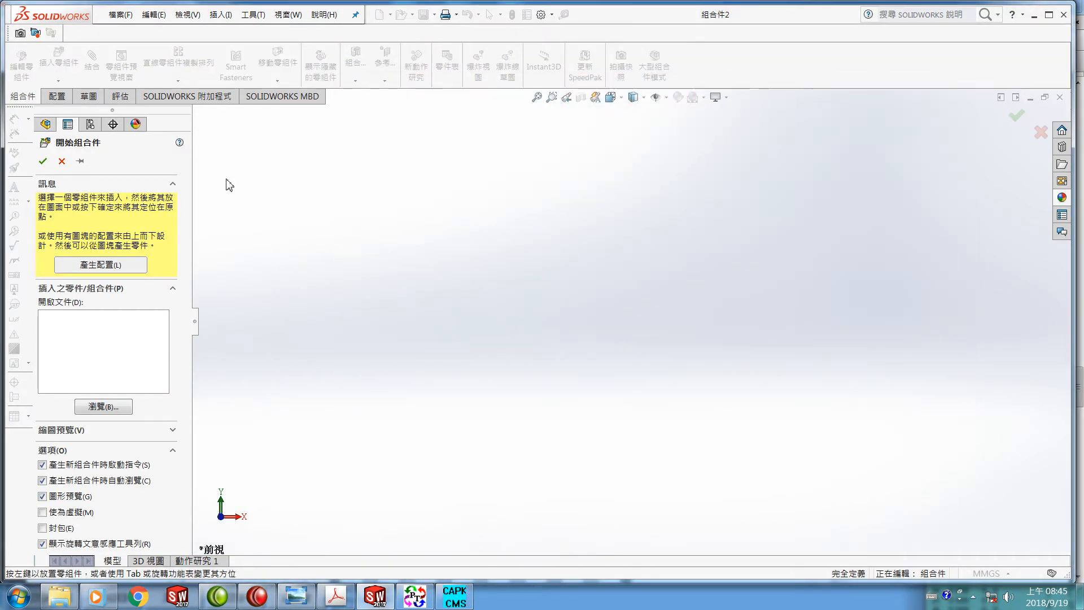
{"action": "left_click", "coordinate": [42, 161]}
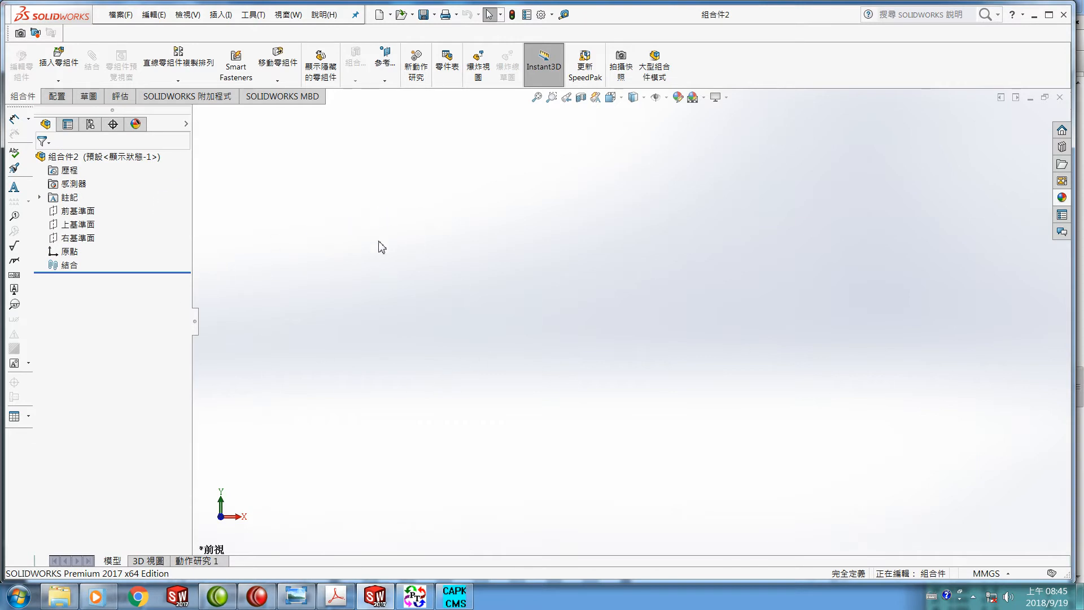
Examine the frame layout down to the end view on page 3 of the PDF in Acrobat and return to SOLIDWORKS.
{"action": "left_click", "coordinate": [336, 595]}
{"action": "scroll", "coordinate": [385, 424], "scroll_direction": "down", "scroll_amount": 2}
{"action": "scroll", "coordinate": [385, 424], "scroll_direction": "down", "scroll_amount": 4}
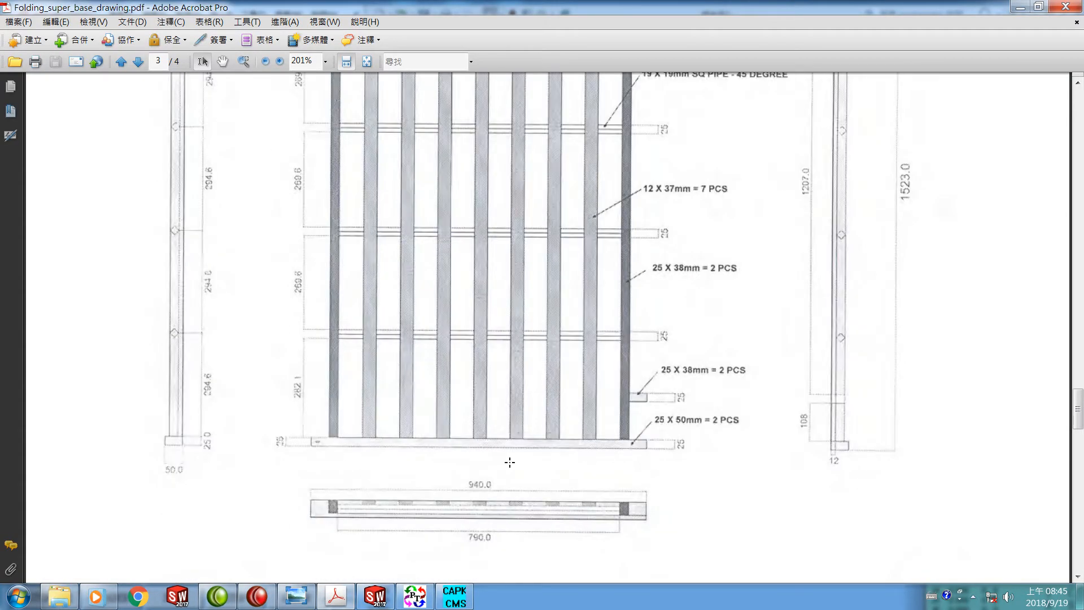
{"action": "left_click", "coordinate": [374, 596]}
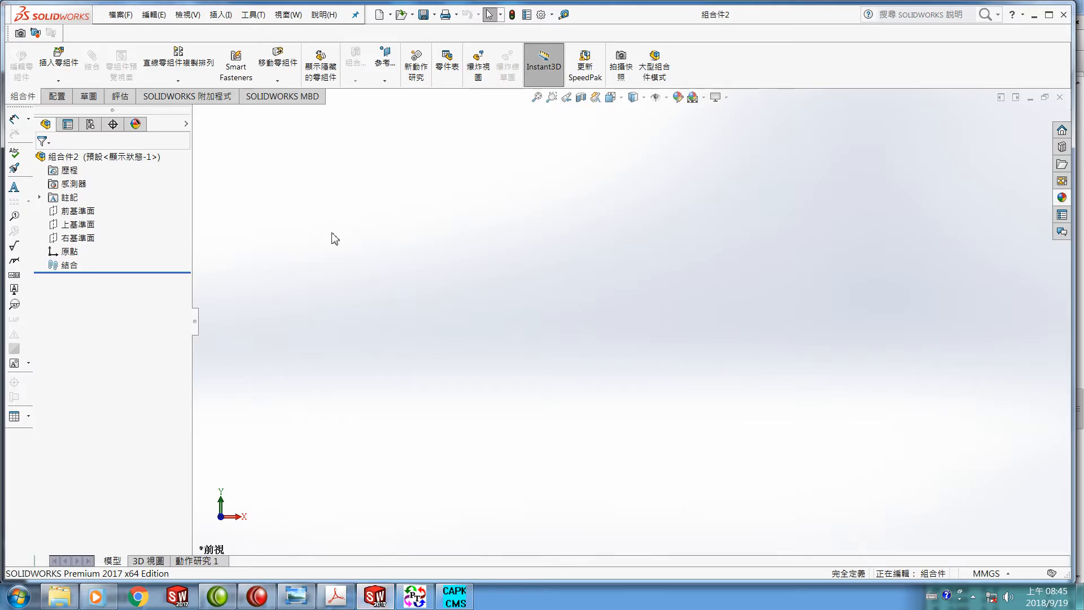
Insert the part i1 from C:\mxxbed into the assembly, fixed at the origin.
{"action": "left_click", "coordinate": [61, 67]}
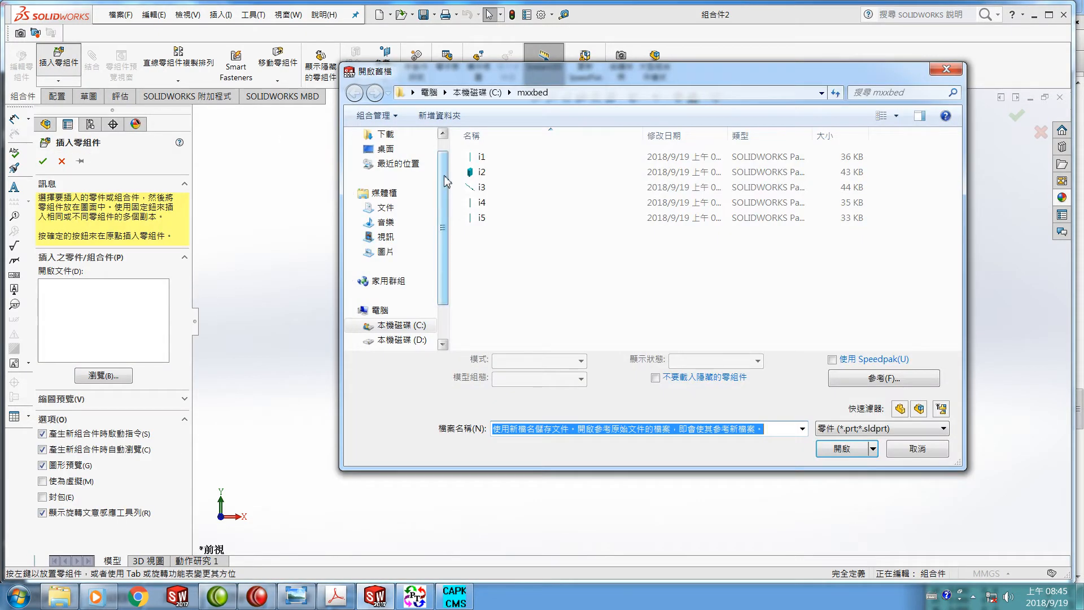
{"action": "left_click", "coordinate": [479, 158]}
{"action": "left_click", "coordinate": [841, 440]}
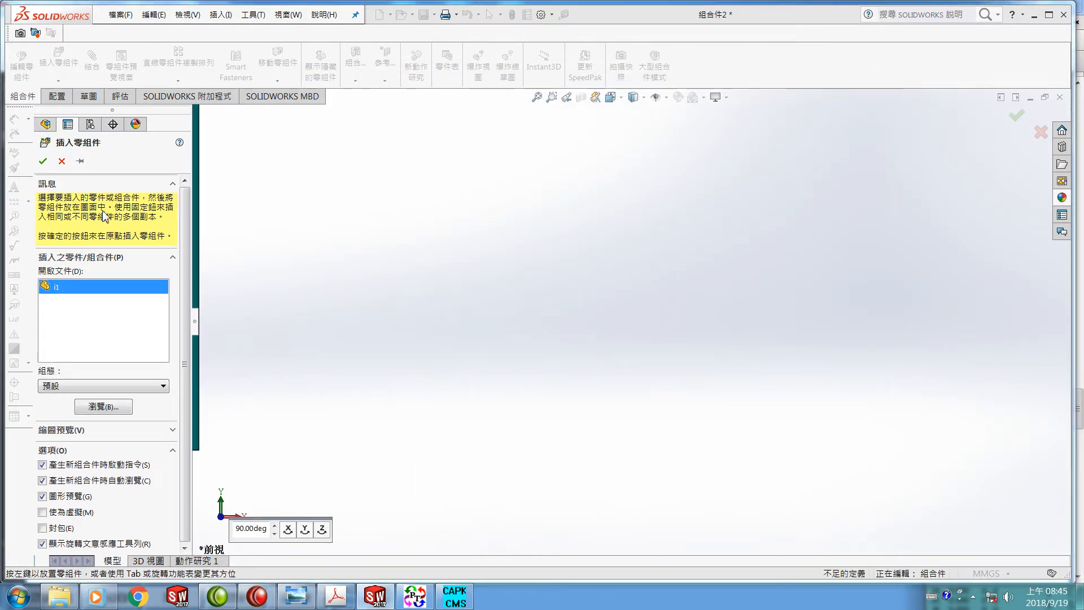
{"action": "left_click", "coordinate": [43, 161]}
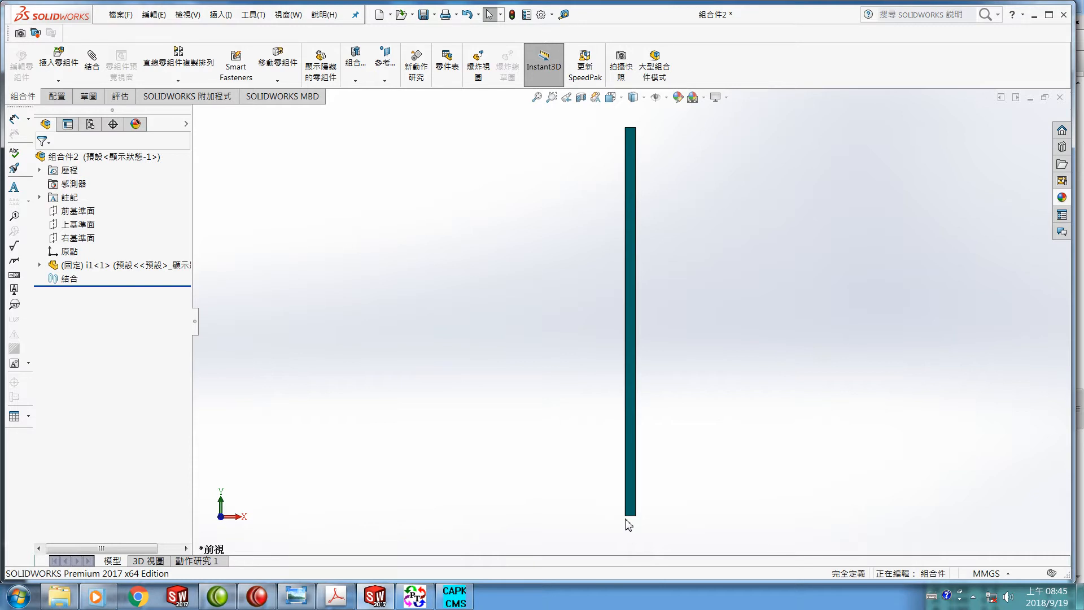
Float the fixed component i1 so that it can be moved in the assembly.
{"action": "scroll", "coordinate": [627, 522], "scroll_direction": "up", "scroll_amount": 5}
{"action": "middle_click_drag", "start_coordinate": [628, 421], "coordinate": [620, 527]}
{"action": "scroll", "coordinate": [630, 409], "scroll_direction": "up", "scroll_amount": 3}
{"action": "scroll", "coordinate": [638, 366], "scroll_direction": "down", "scroll_amount": 6}
{"action": "scroll", "coordinate": [625, 350], "scroll_direction": "down", "scroll_amount": 6}
{"action": "middle_click_drag", "start_coordinate": [631, 361], "coordinate": [641, 142]}
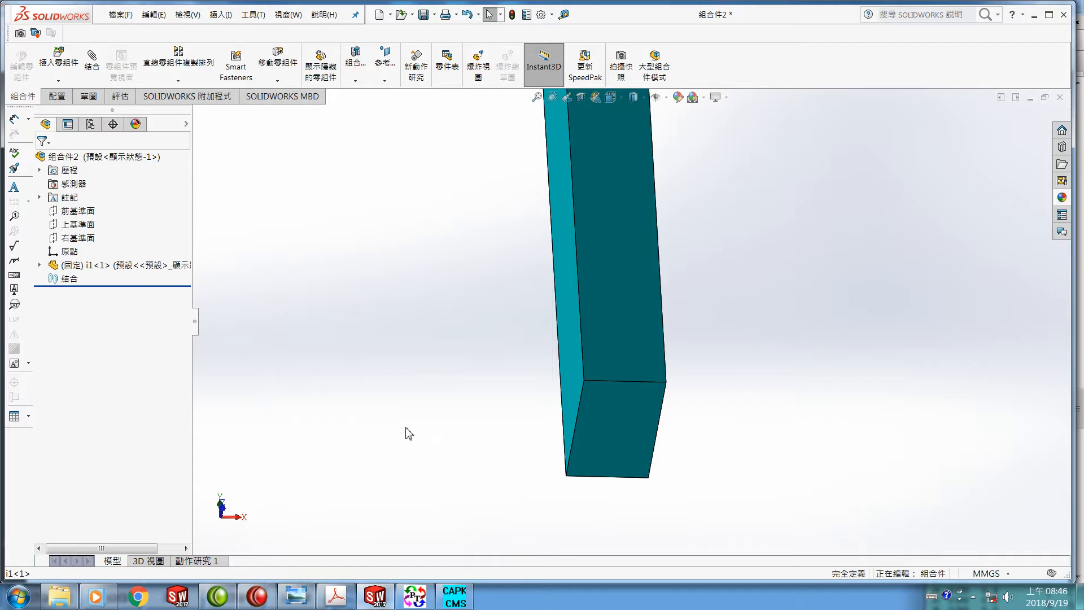
{"action": "right_click", "coordinate": [75, 270]}
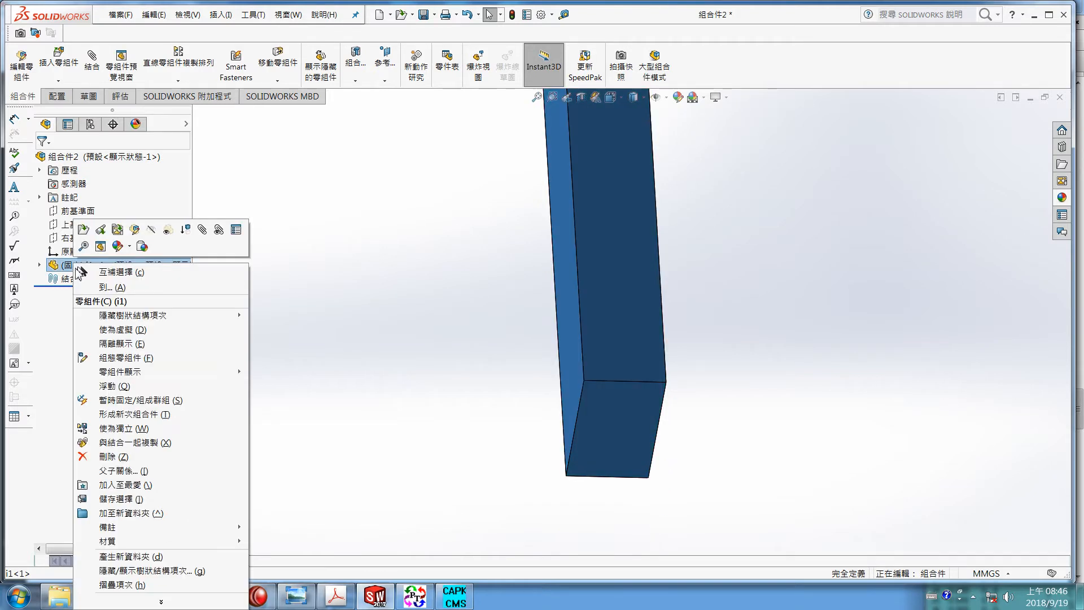
{"action": "left_click", "coordinate": [120, 388]}
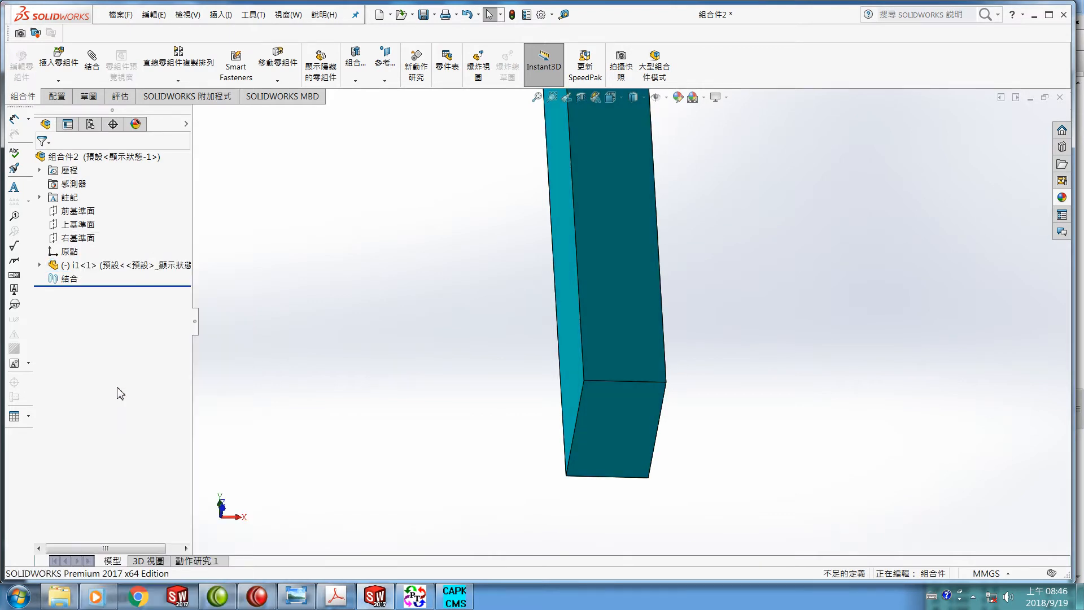
Move component i1 by Delta XYZ with a Delta X of -25 mm.
{"action": "left_click", "coordinate": [86, 270]}
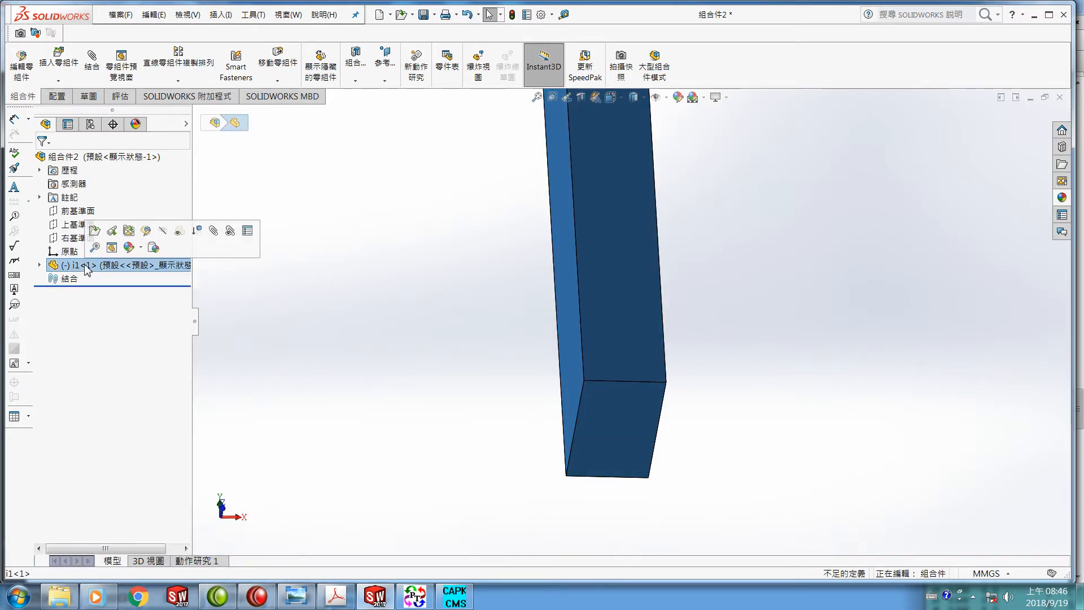
{"action": "left_click", "coordinate": [282, 69]}
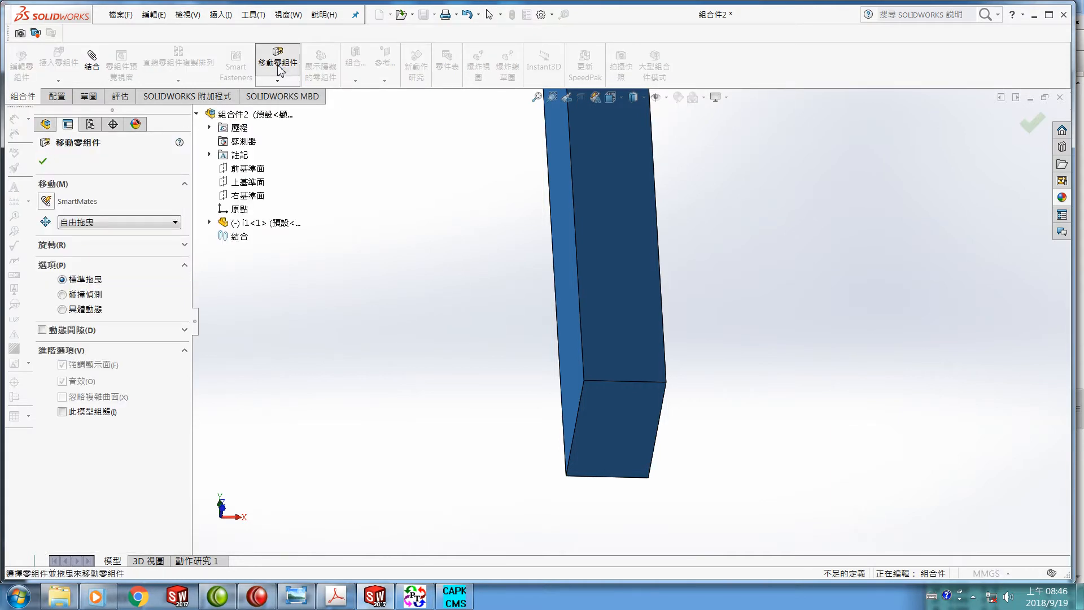
{"action": "left_click", "coordinate": [173, 224]}
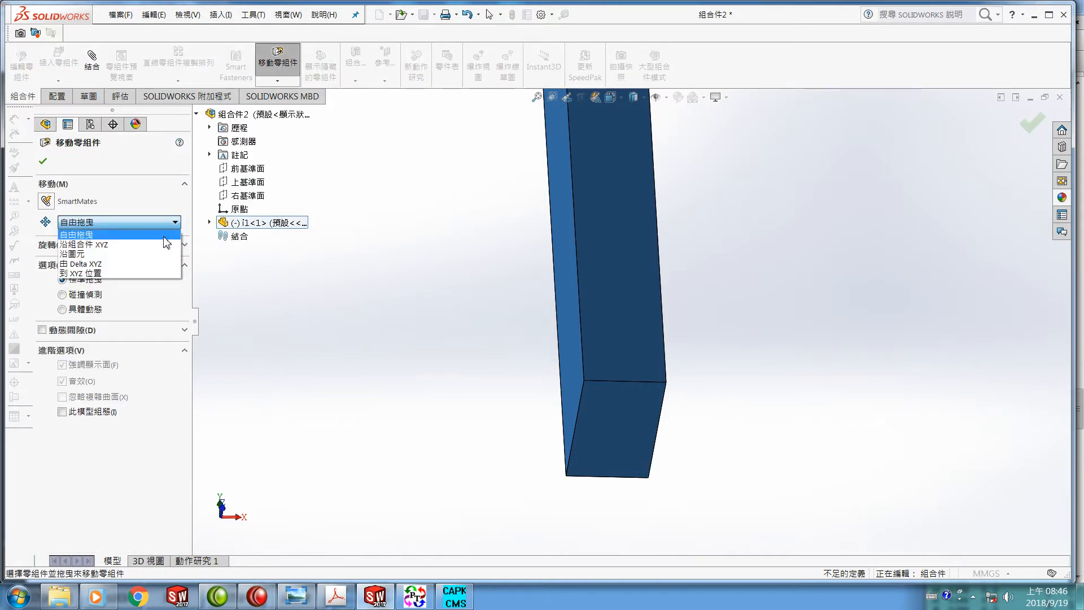
{"action": "left_click", "coordinate": [124, 267]}
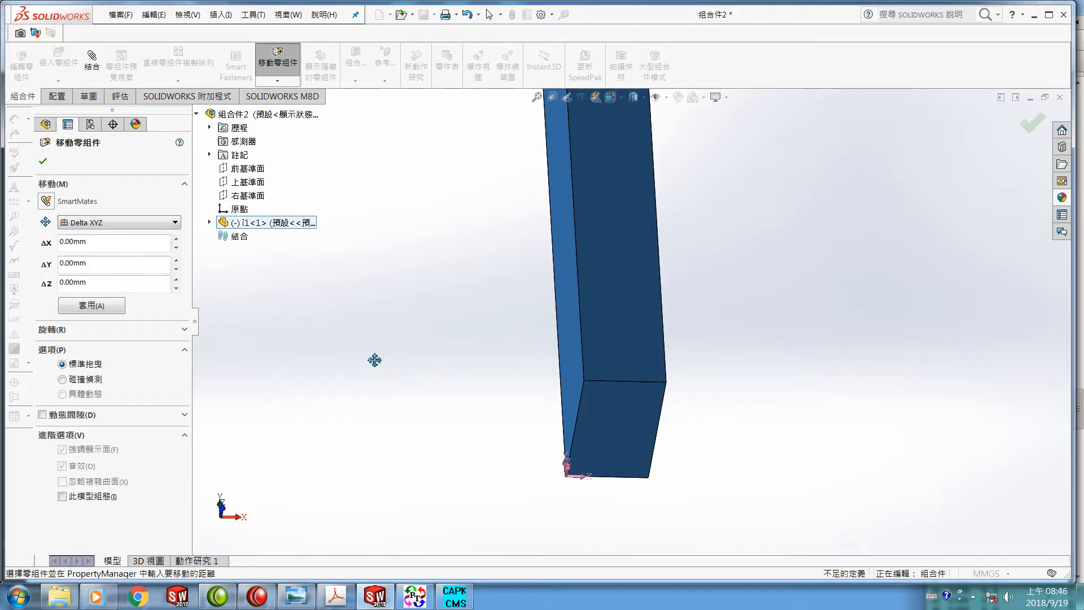
{"action": "left_click", "coordinate": [112, 246]}
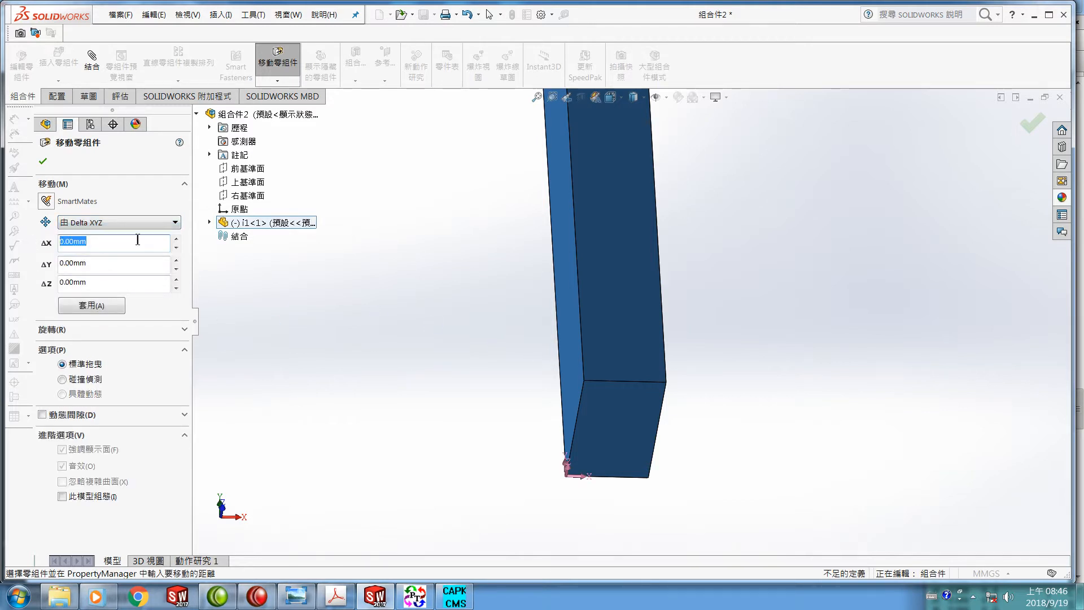
{"action": "type", "text": "-"}
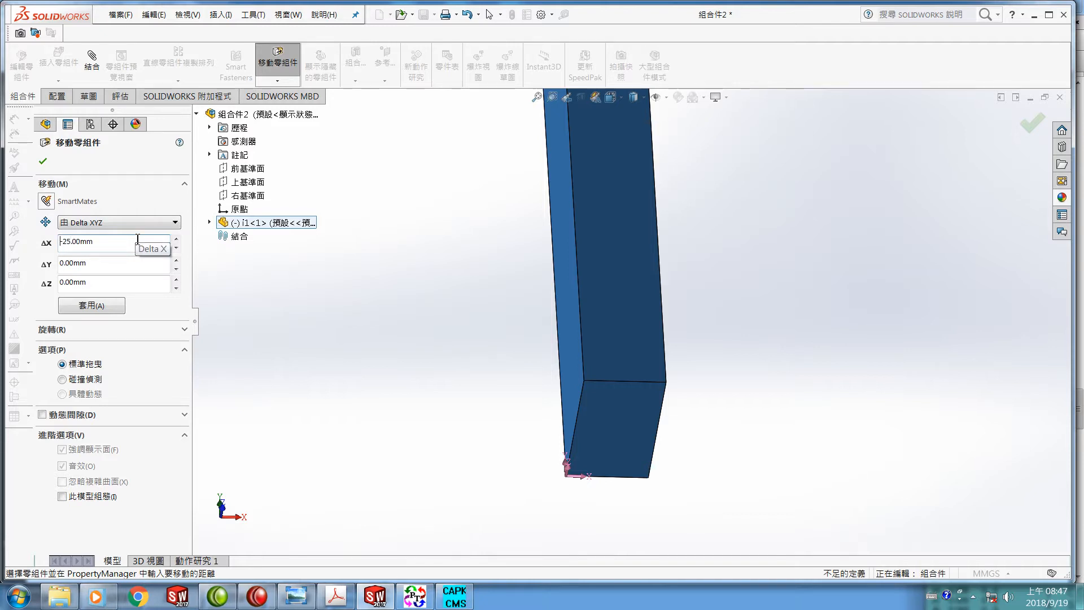
{"action": "type", "text": "25"}
{"action": "key", "text": "Return"}
{"action": "left_click", "coordinate": [45, 164]}
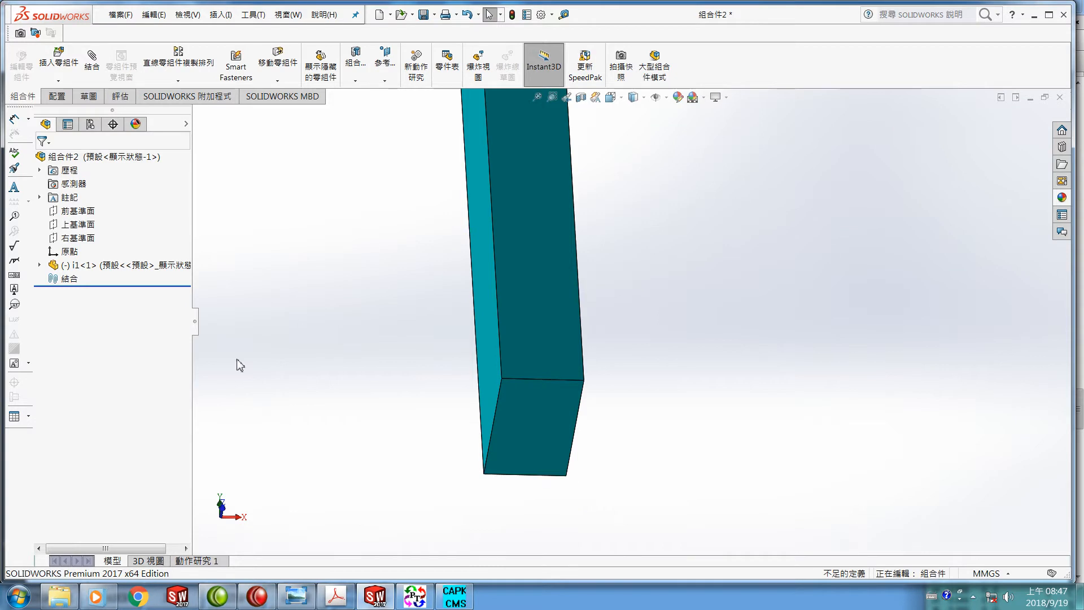
Move component i1 by Delta XYZ with a Delta Z of -1 mm.
{"action": "left_click", "coordinate": [141, 264]}
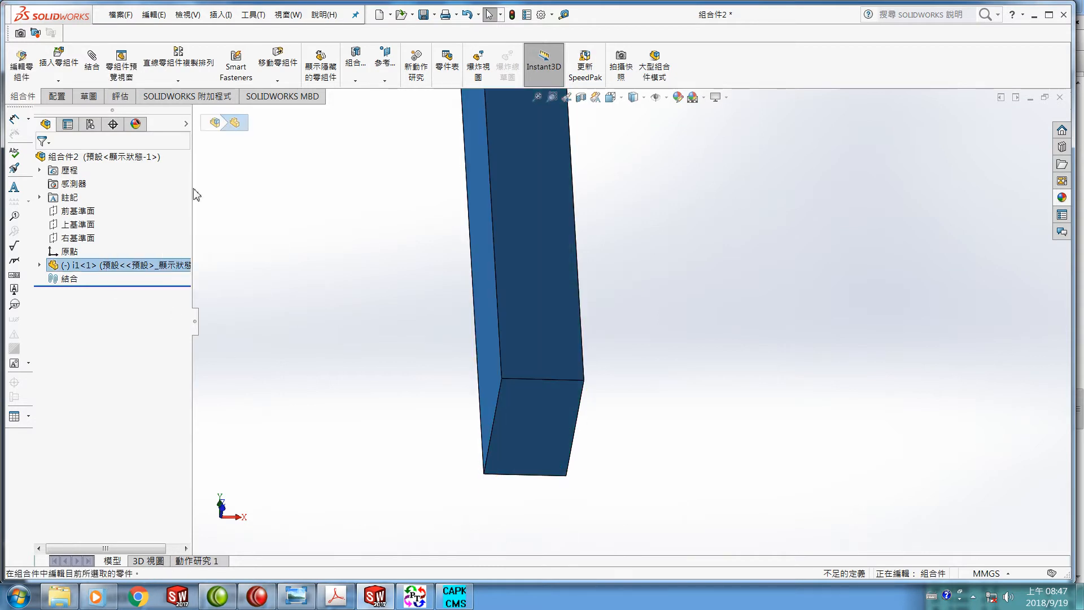
{"action": "left_click", "coordinate": [277, 62]}
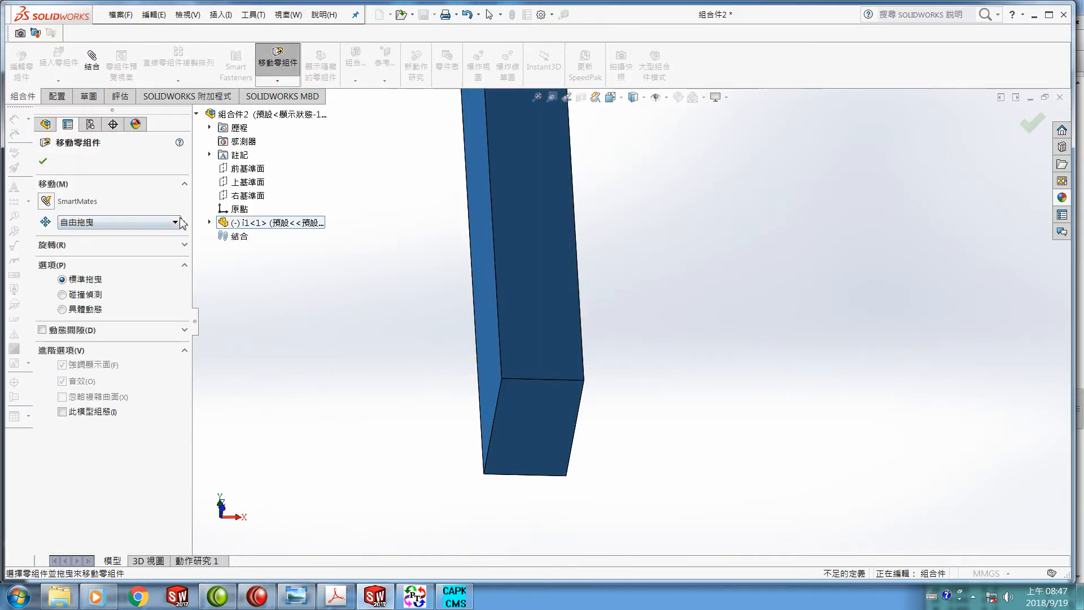
{"action": "left_click", "coordinate": [175, 222]}
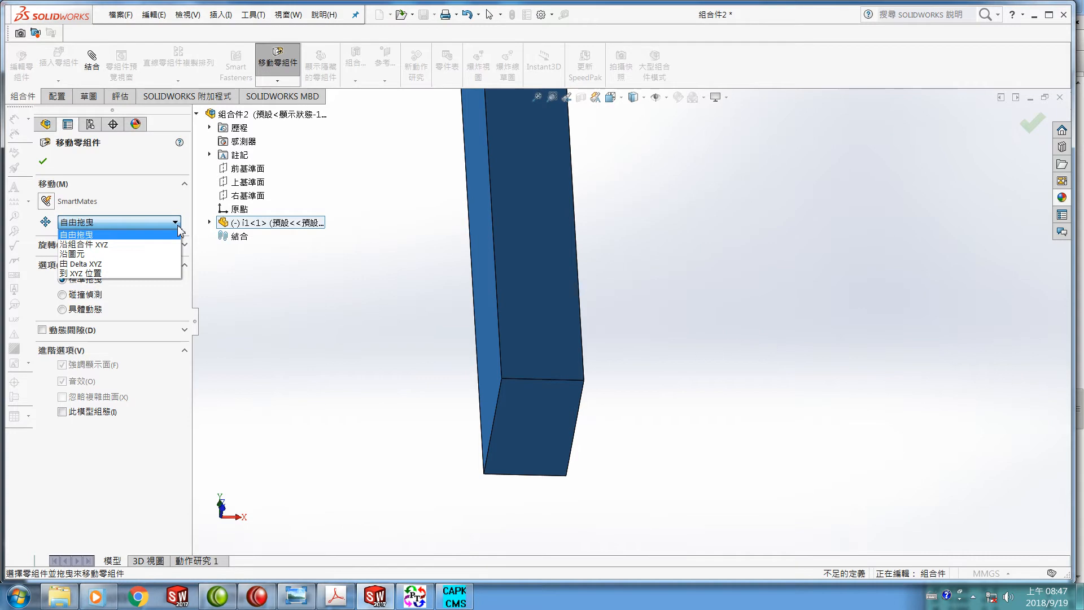
{"action": "left_click", "coordinate": [130, 264]}
{"action": "left_click", "coordinate": [96, 284]}
{"action": "type", "text": "-1"}
{"action": "key", "text": "Return"}
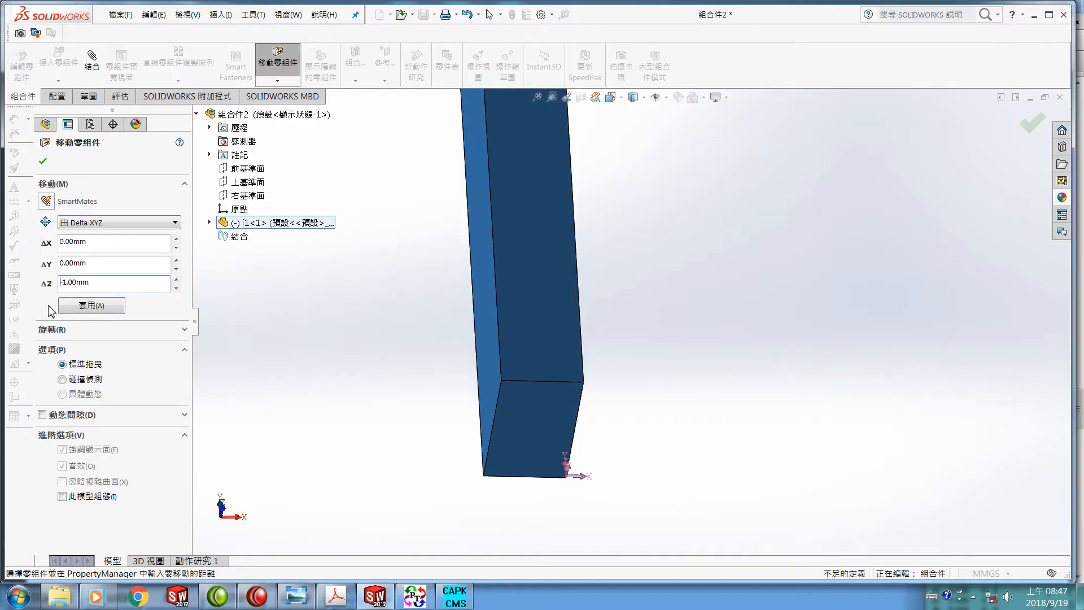
{"action": "left_click", "coordinate": [43, 163]}
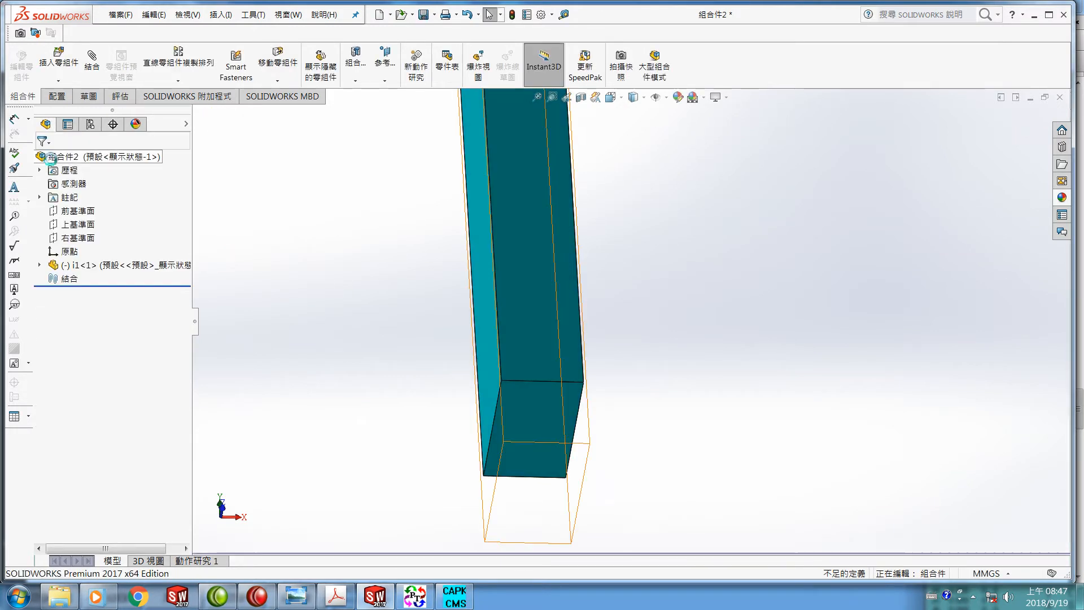
Save the assembly without rebuilding as mxxbed in C:\mxxbed.
{"action": "scroll", "coordinate": [441, 301], "scroll_direction": "up", "scroll_amount": 13}
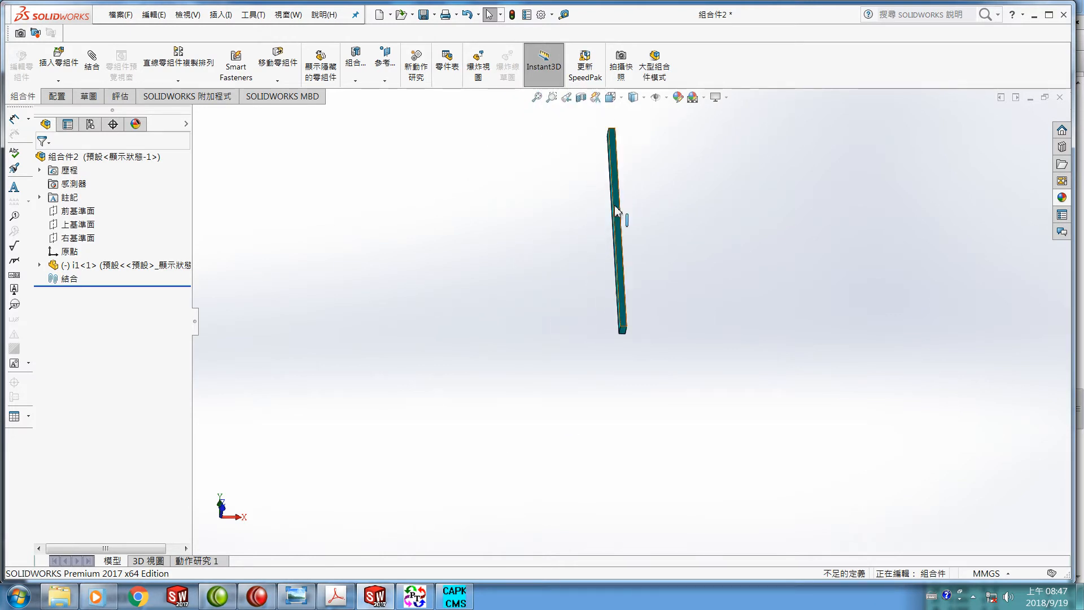
{"action": "left_click", "coordinate": [119, 14]}
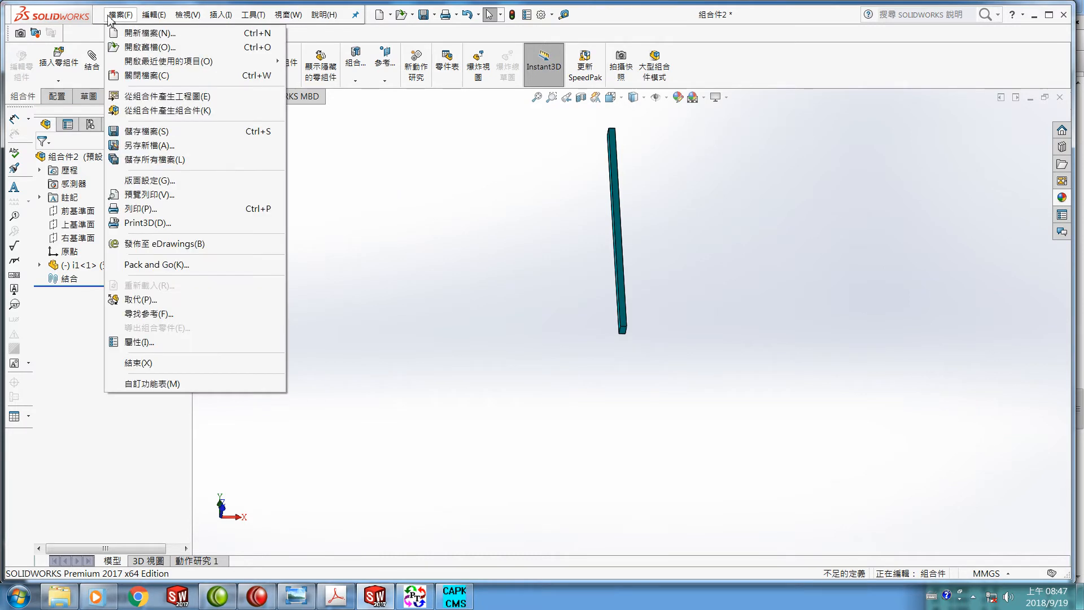
{"action": "left_click", "coordinate": [141, 133]}
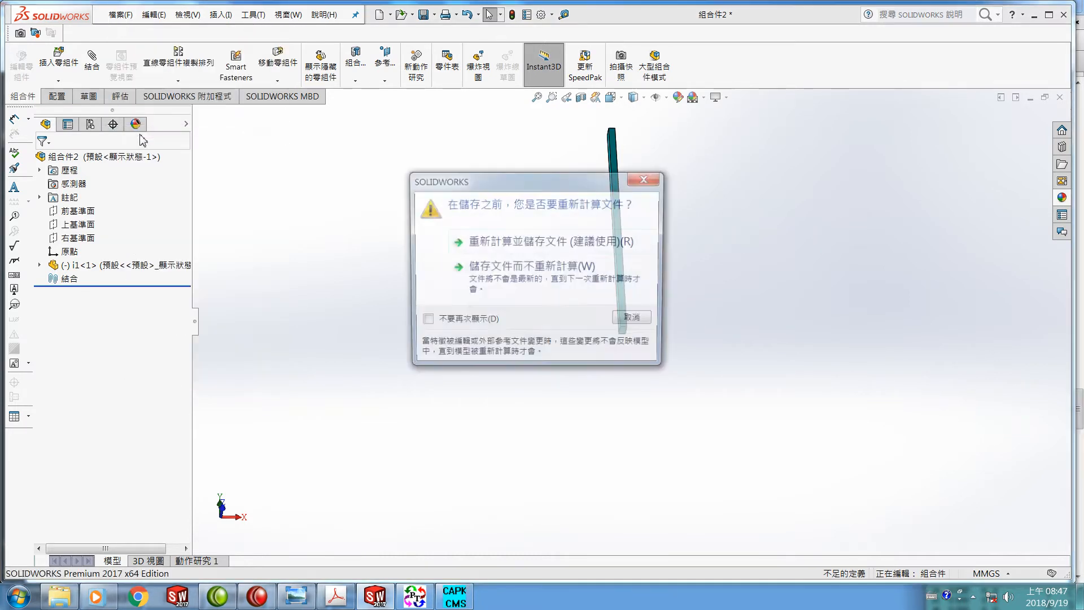
{"action": "left_click", "coordinate": [489, 279]}
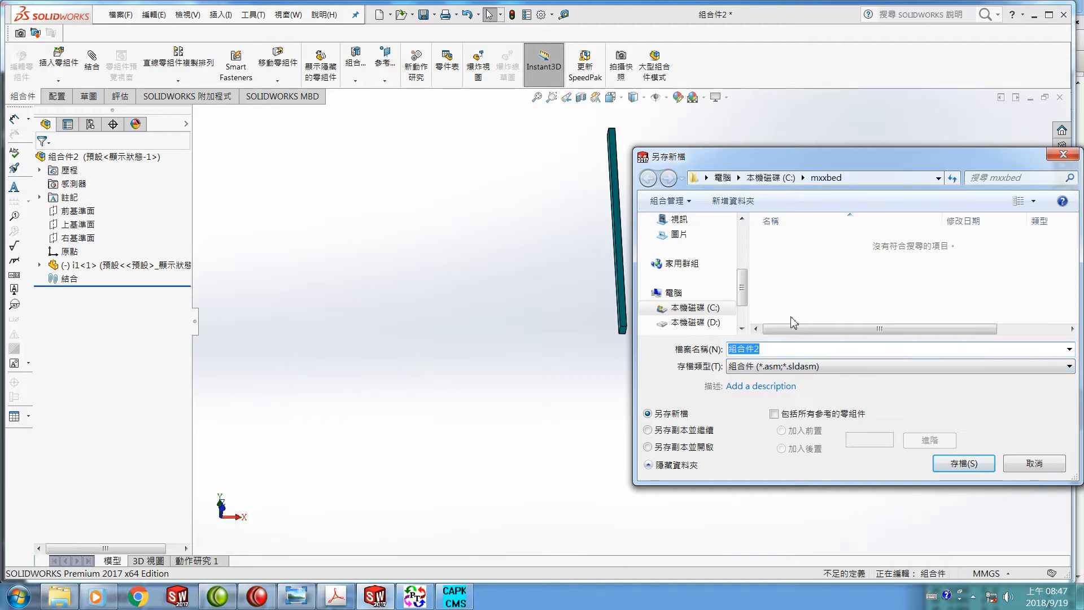
{"action": "type", "text": "mxxbed"}
{"action": "key", "text": "Return"}
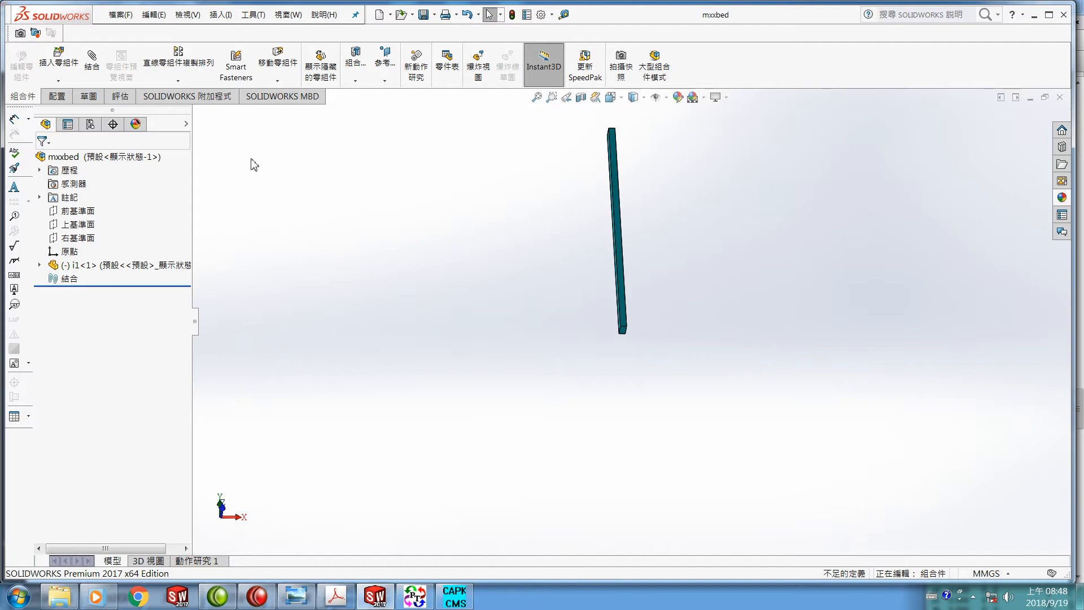
Copy component i1 and paste a second instance into the assembly.
{"action": "left_click", "coordinate": [77, 272]}
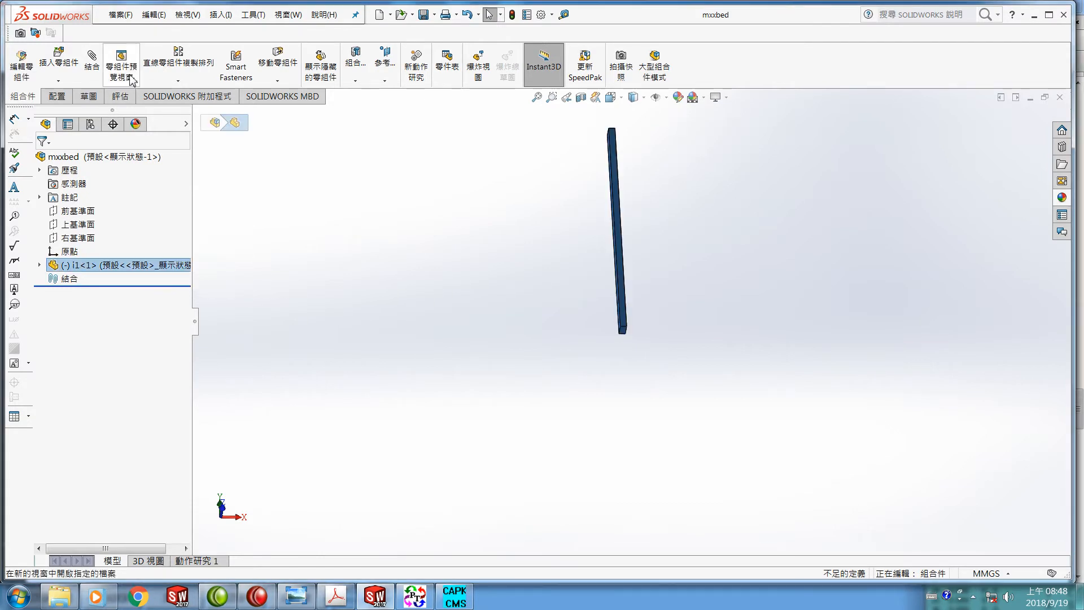
{"action": "left_click", "coordinate": [151, 16]}
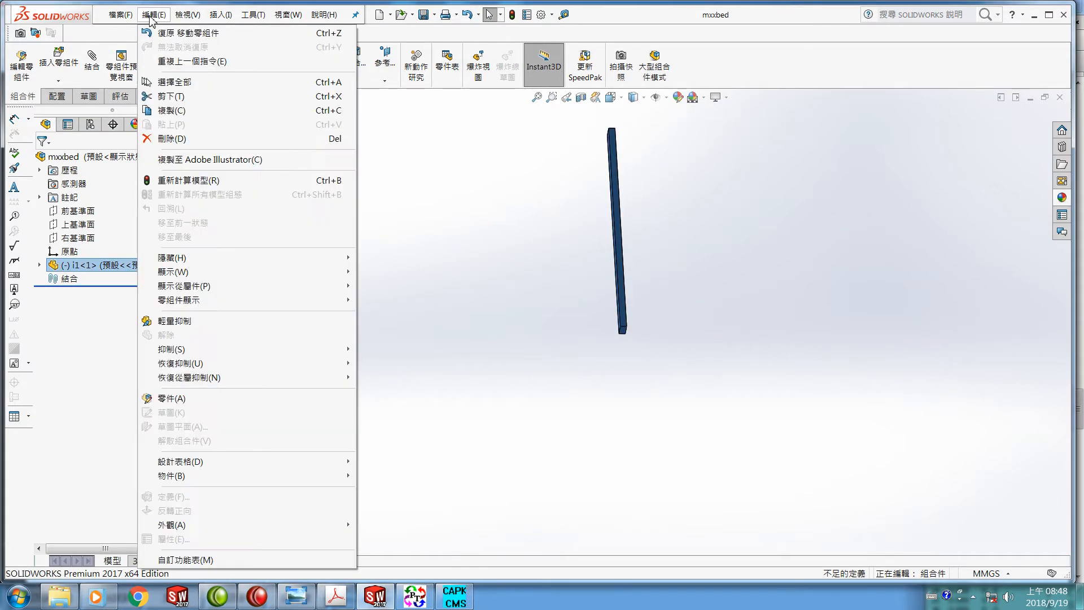
{"action": "left_click", "coordinate": [170, 112]}
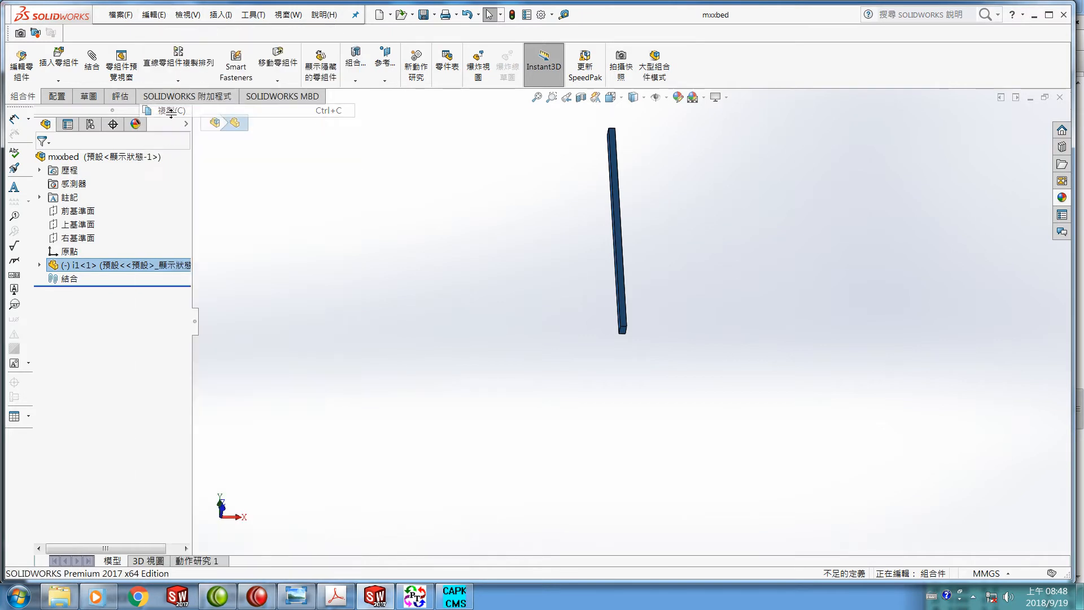
{"action": "left_click", "coordinate": [151, 17]}
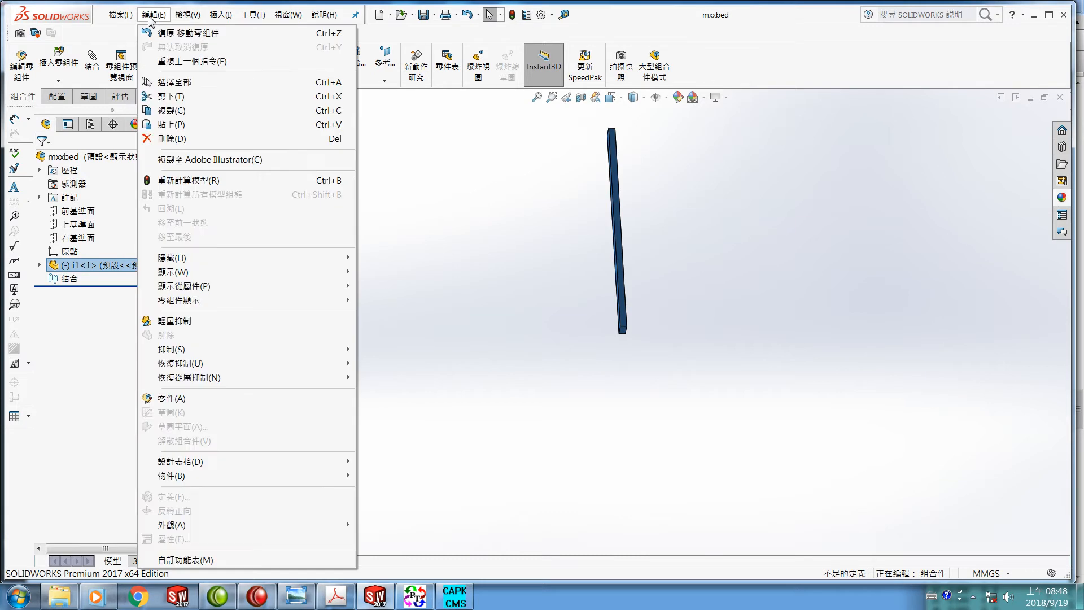
{"action": "left_click", "coordinate": [169, 125]}
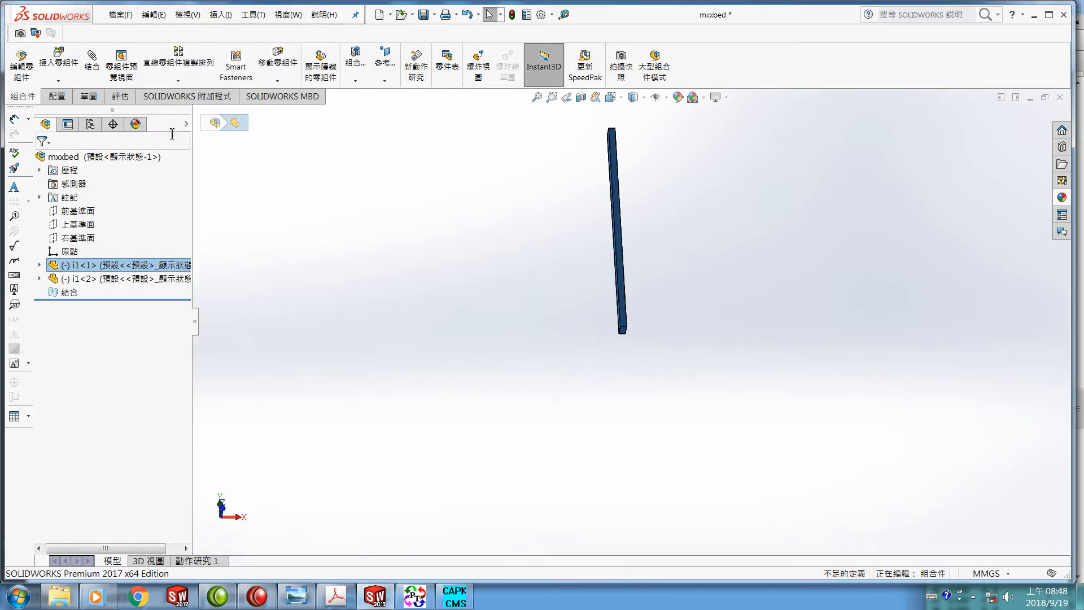
Set up a Delta XYZ move for the second i1 instance and open its Delta X value for editing.
{"action": "left_click", "coordinate": [83, 279]}
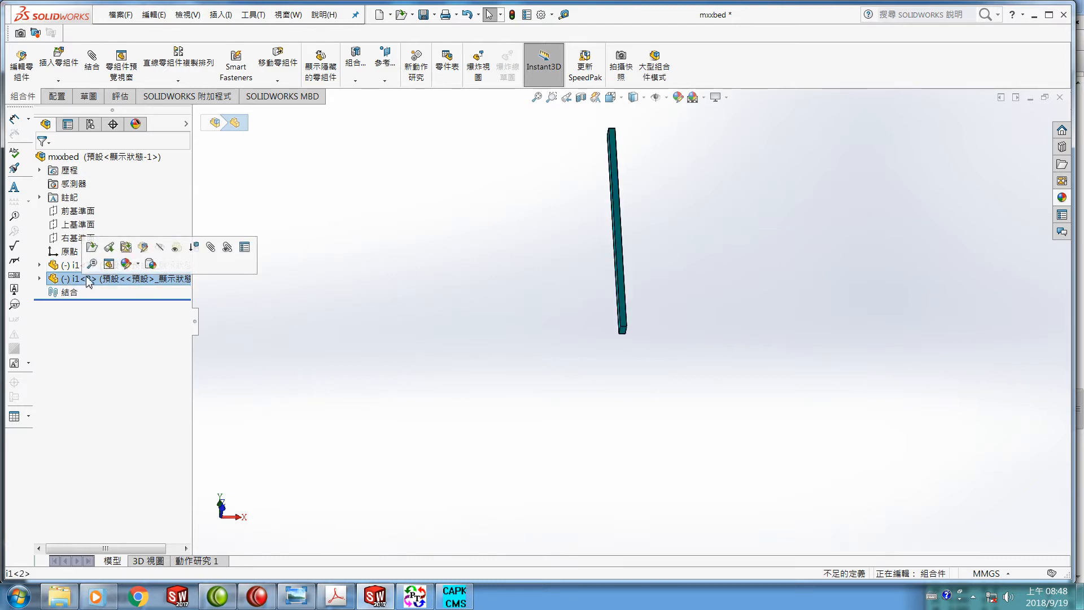
{"action": "left_click", "coordinate": [279, 65]}
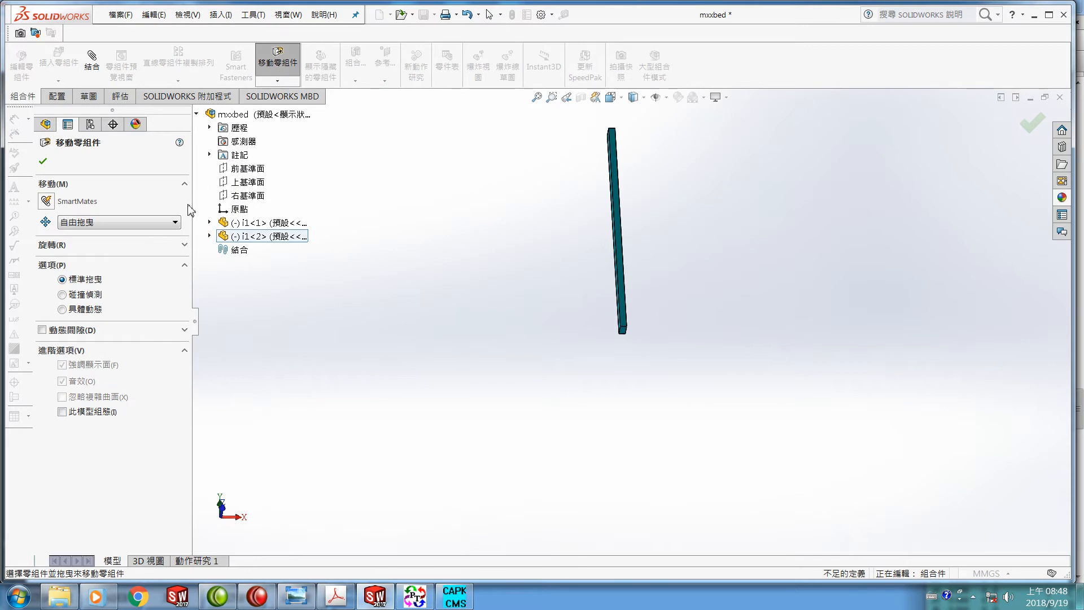
{"action": "left_click", "coordinate": [175, 222]}
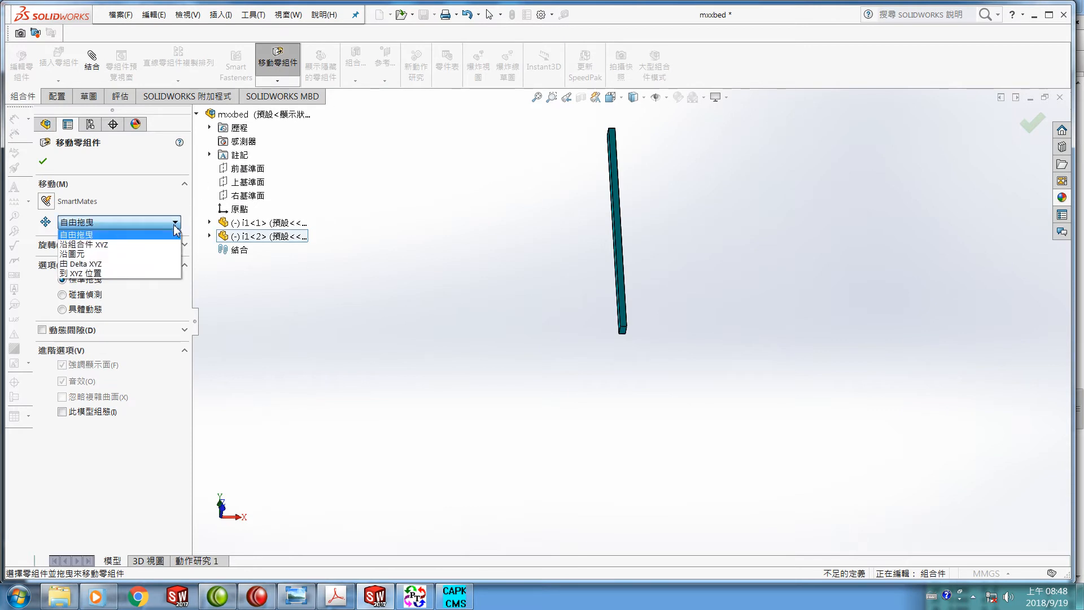
{"action": "left_click", "coordinate": [135, 268]}
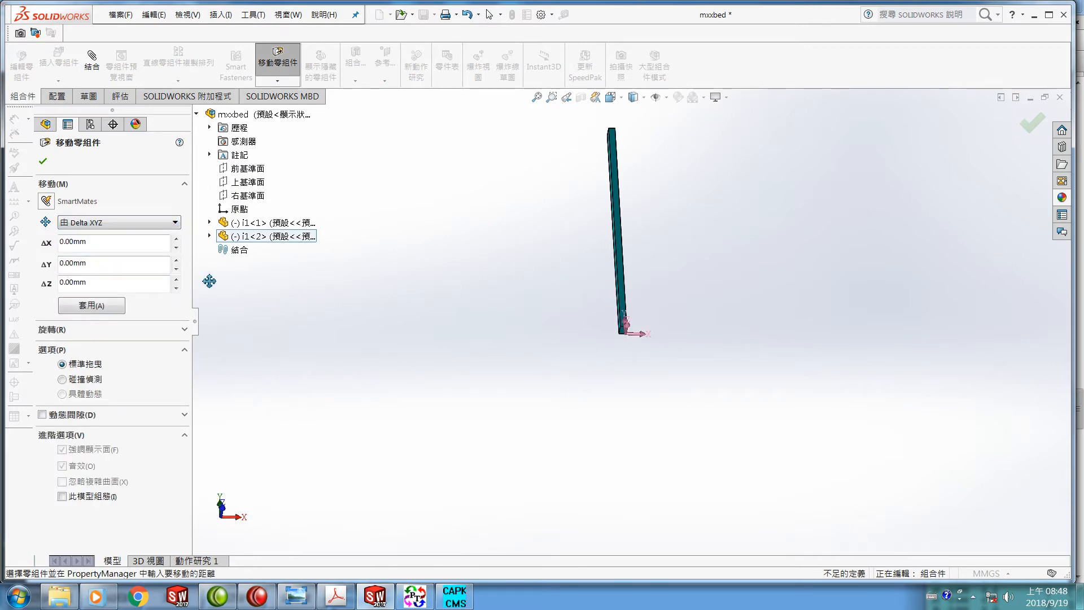
{"action": "left_click_drag", "start_coordinate": [107, 243], "coordinate": [42, 254]}
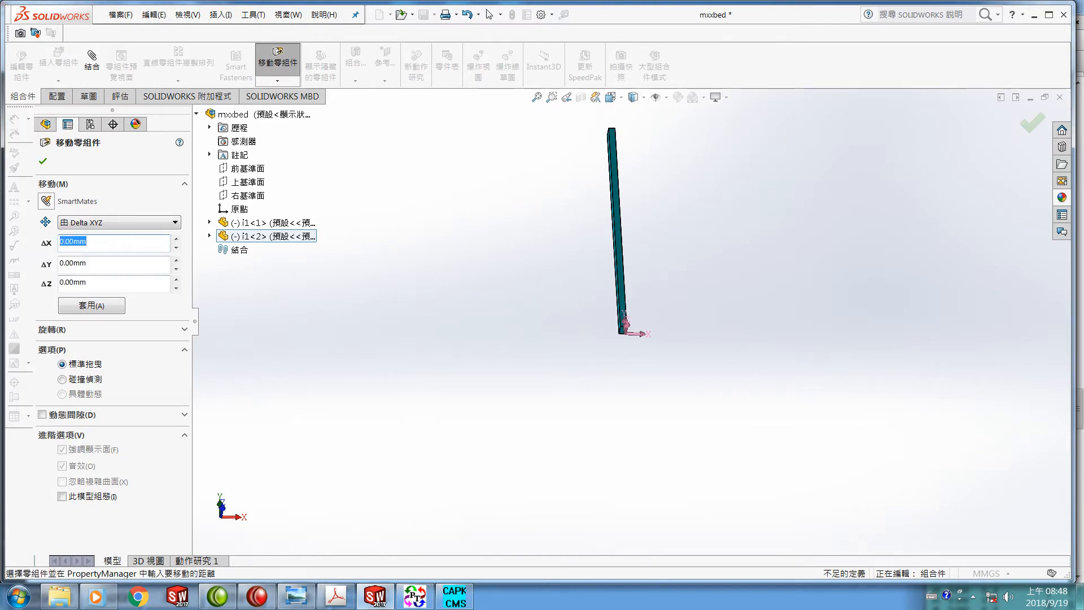
Check the frame dimensions in Folding_super_base_drawing.pdf, and back in SOLIDWORKS move the second i1 bar by ΔX -1498 mm.
{"action": "left_click", "coordinate": [338, 597]}
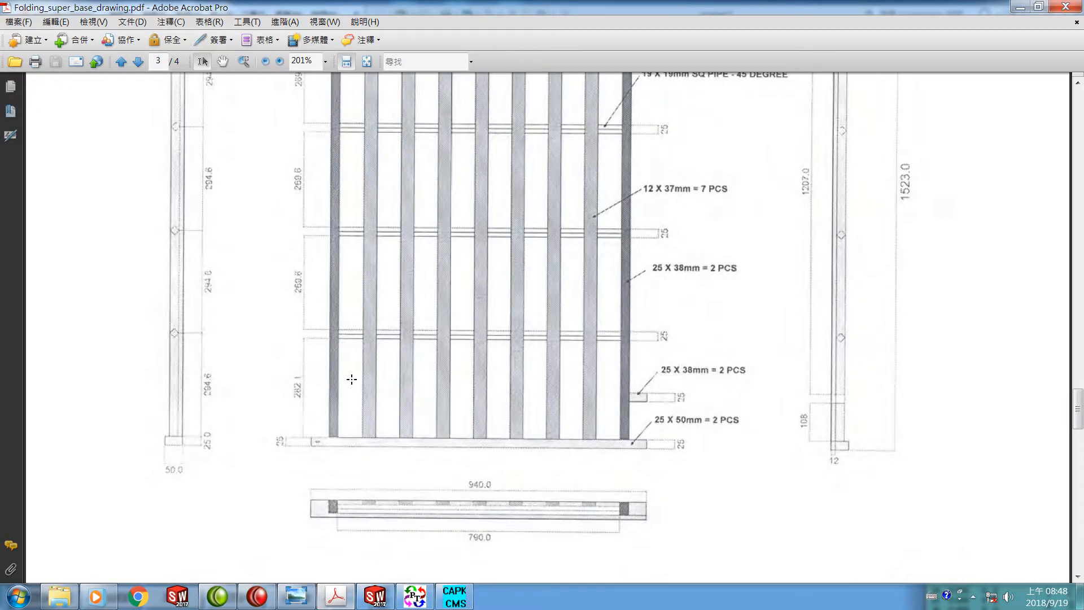
{"action": "scroll", "coordinate": [351, 379], "scroll_direction": "up", "scroll_amount": 3}
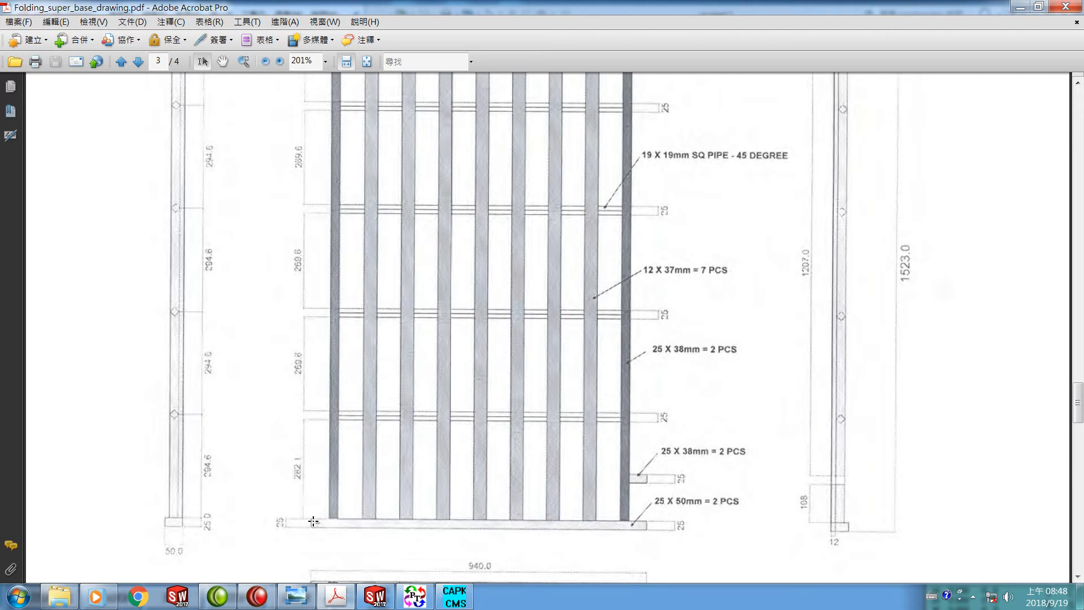
{"action": "scroll", "coordinate": [339, 416], "scroll_direction": "up", "scroll_amount": 7}
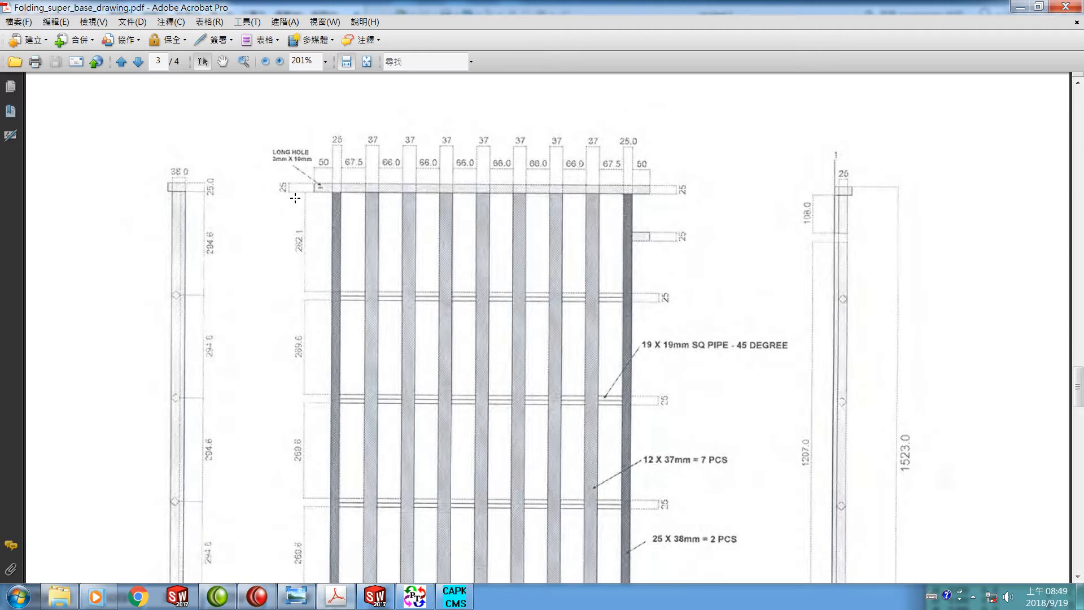
{"action": "left_click", "coordinate": [376, 597]}
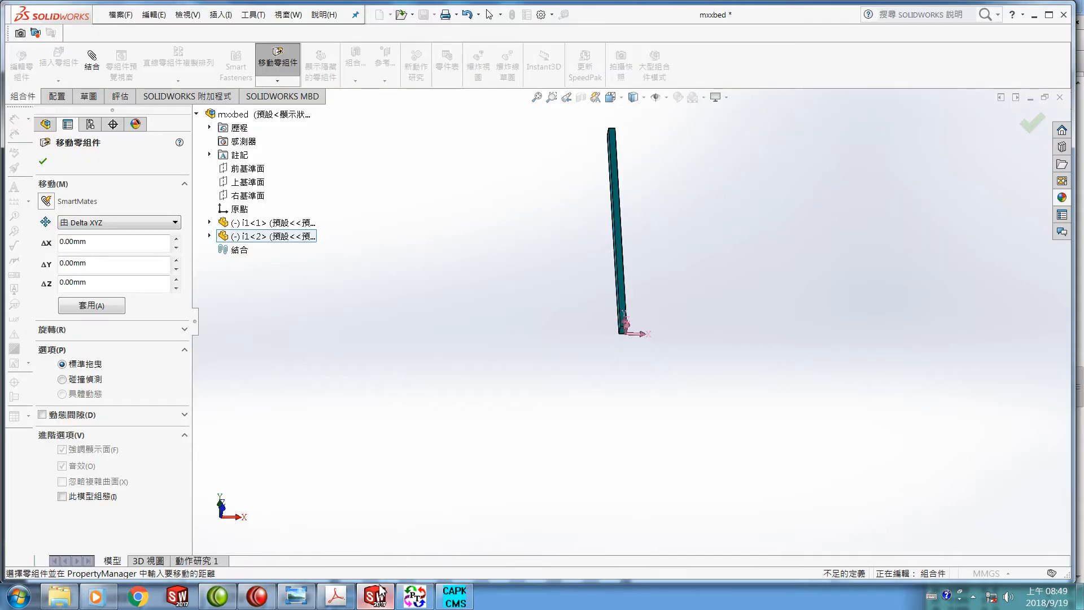
{"action": "double_click", "coordinate": [99, 244]}
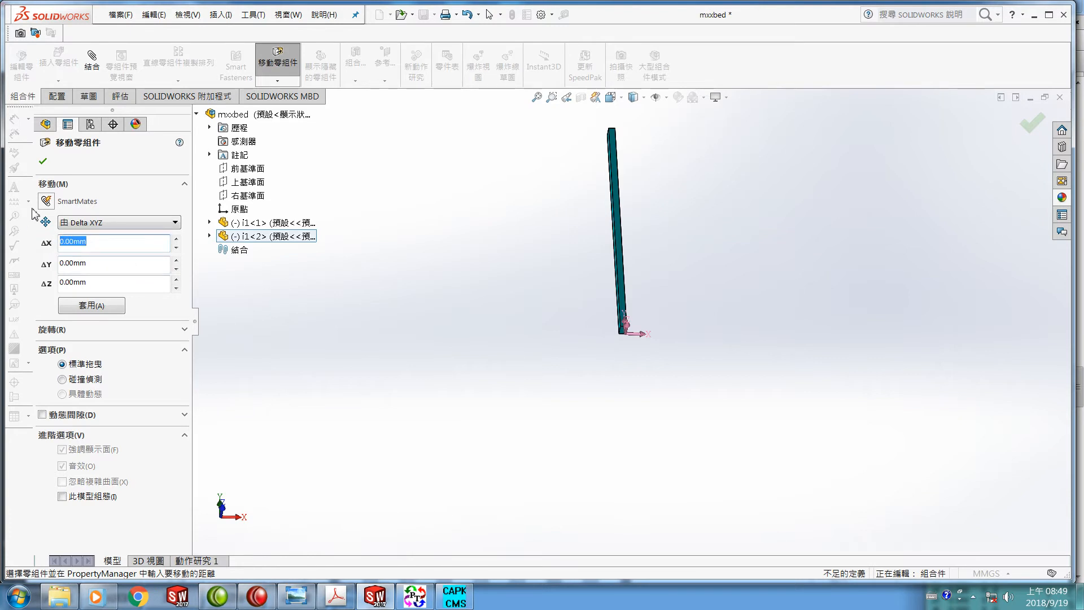
{"action": "type", "text": "-1498"}
{"action": "left_click", "coordinate": [70, 305]}
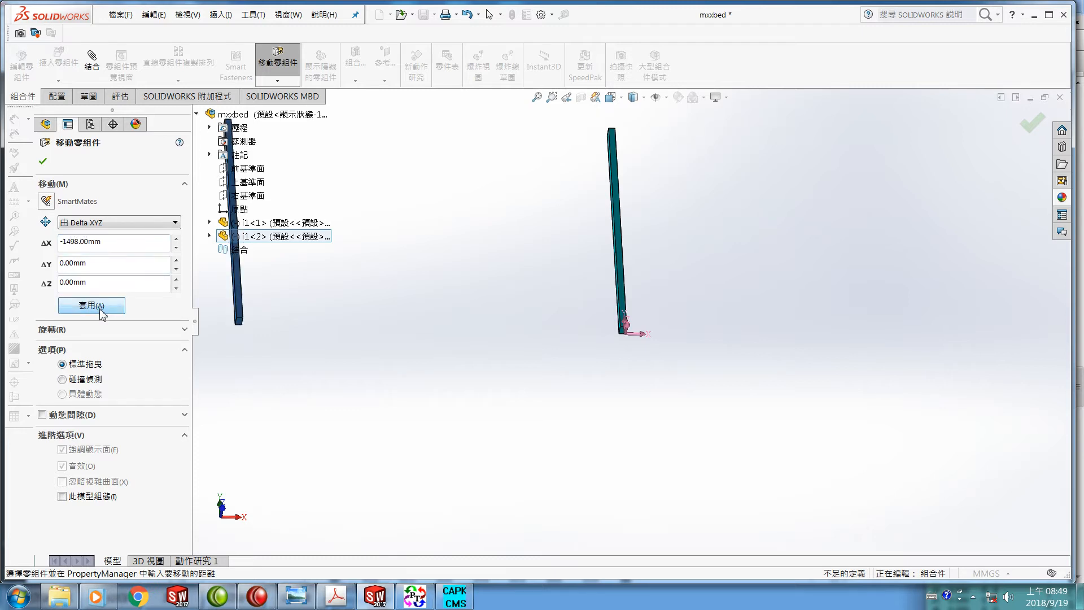
{"action": "left_click", "coordinate": [43, 163]}
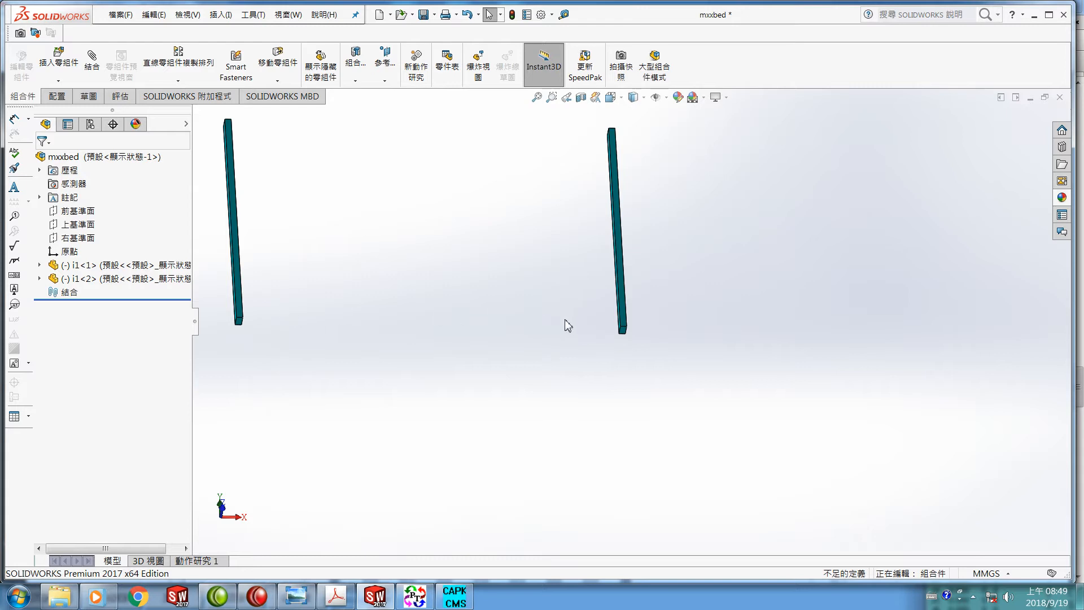
Insert the part i3 from the mxxbed folder into the assembly at the origin.
{"action": "left_click", "coordinate": [59, 63]}
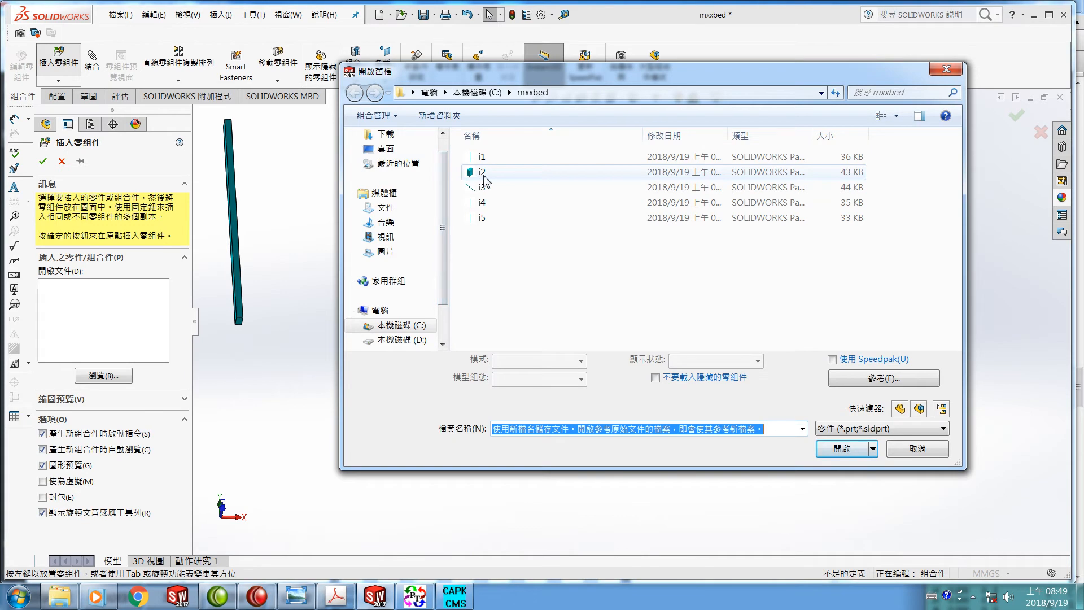
{"action": "left_click", "coordinate": [483, 187]}
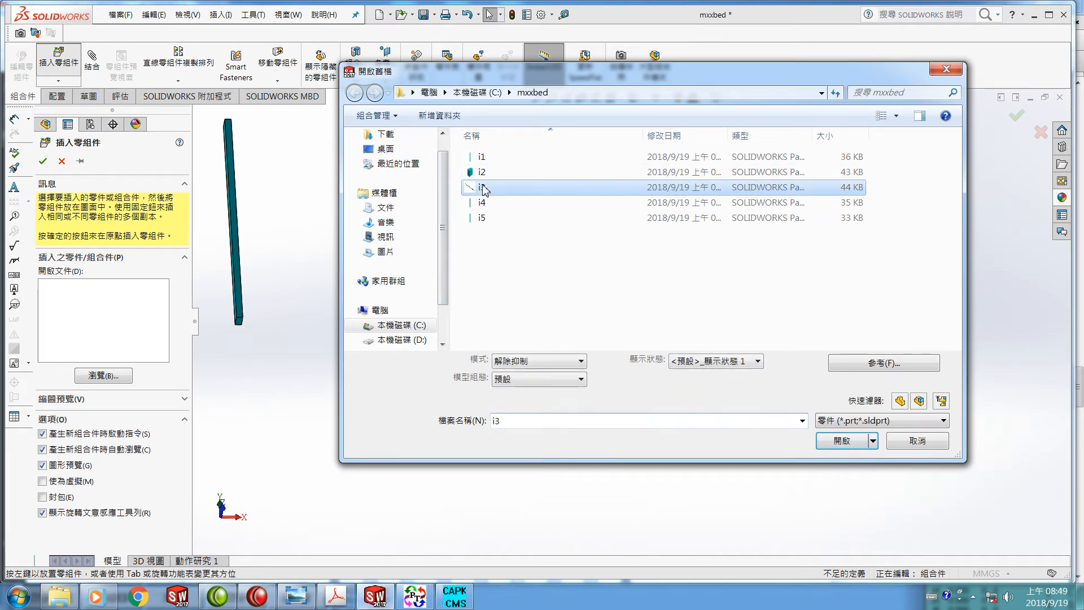
{"action": "left_click", "coordinate": [834, 441]}
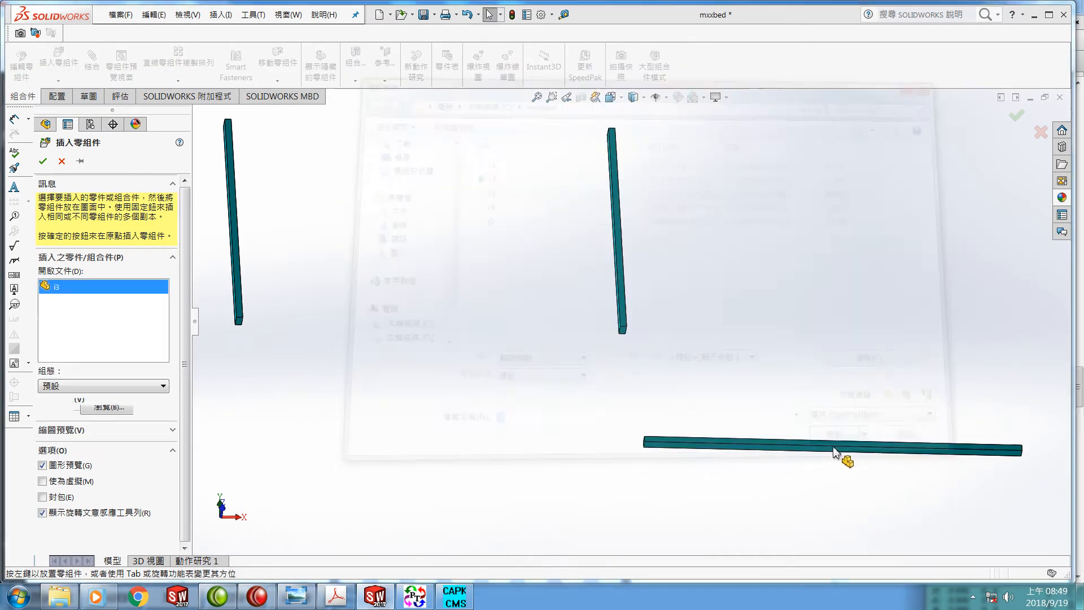
{"action": "left_click", "coordinate": [734, 338]}
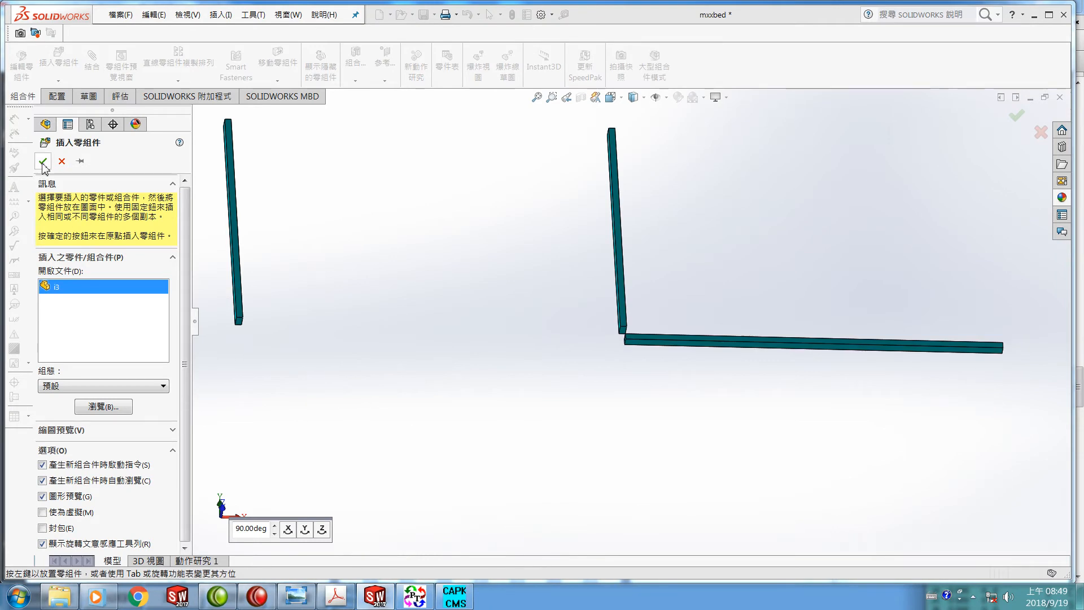
{"action": "left_click", "coordinate": [43, 161]}
Inspect the corner where i3 meets the i1 bar and set the fixed i3 component to float.
{"action": "scroll", "coordinate": [626, 364], "scroll_direction": "down", "scroll_amount": 6}
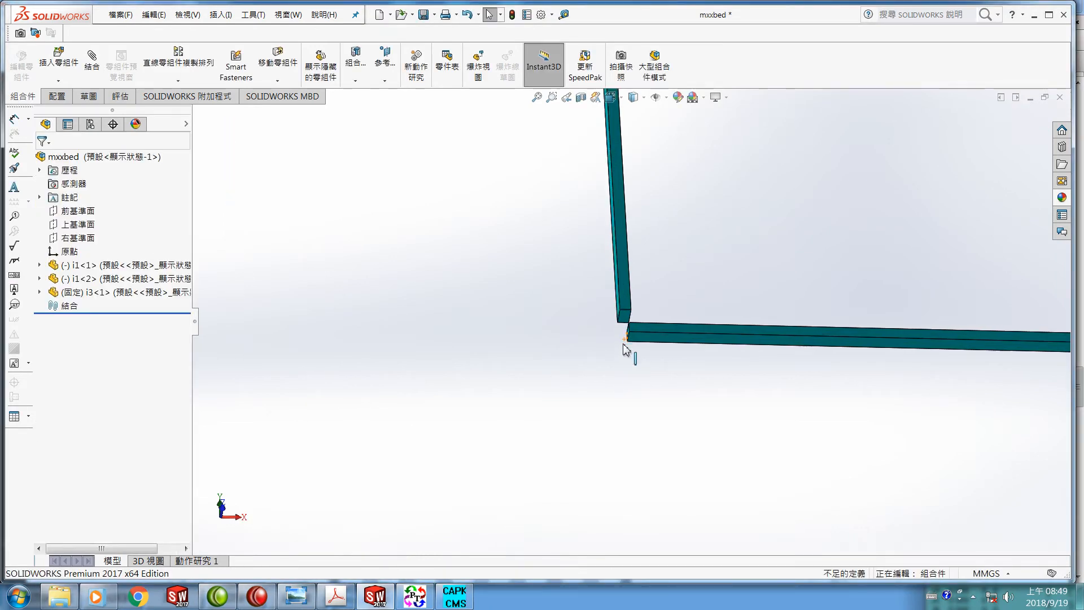
{"action": "scroll", "coordinate": [628, 326], "scroll_direction": "down", "scroll_amount": 2}
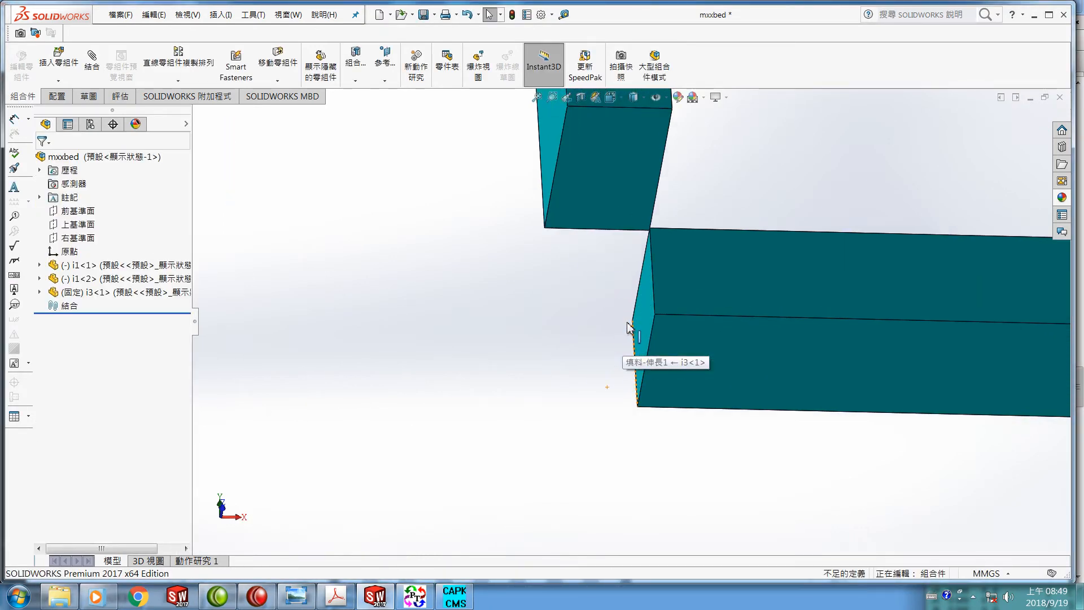
{"action": "left_click", "coordinate": [649, 228]}
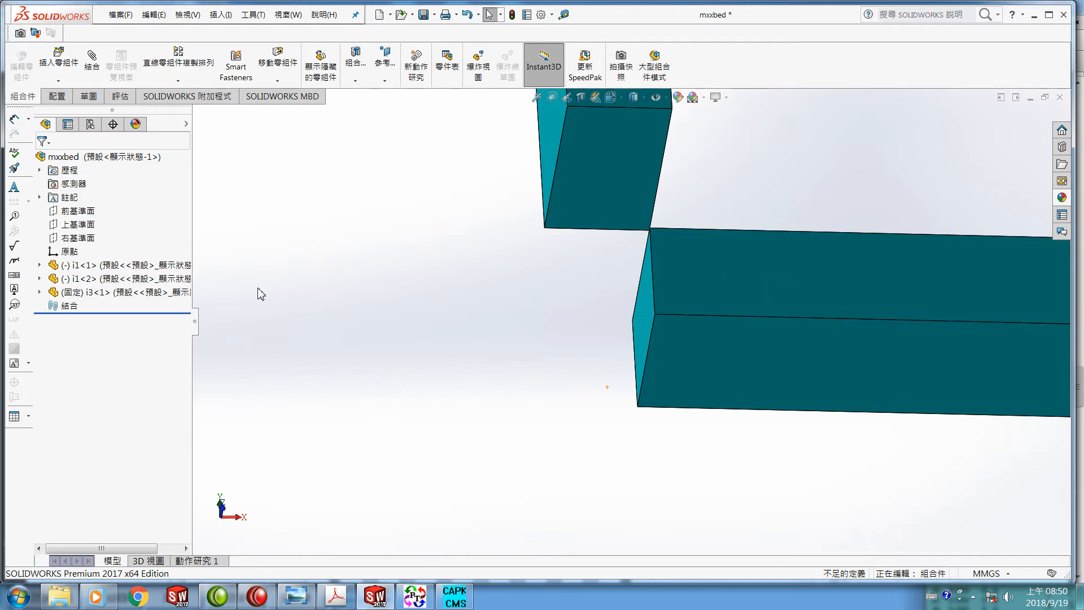
{"action": "right_click", "coordinate": [84, 298]}
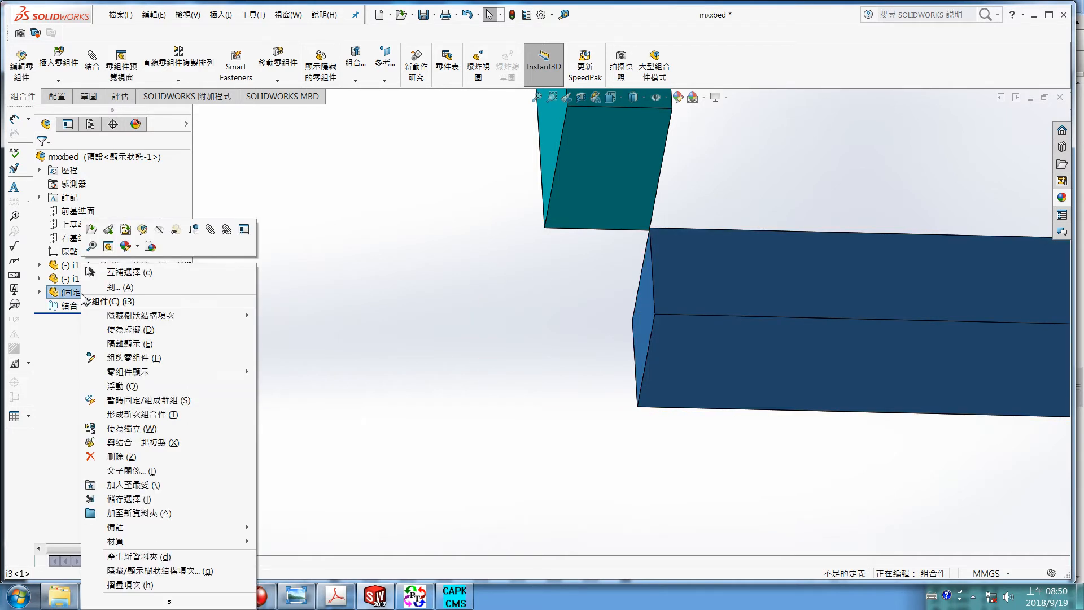
{"action": "left_click", "coordinate": [121, 386]}
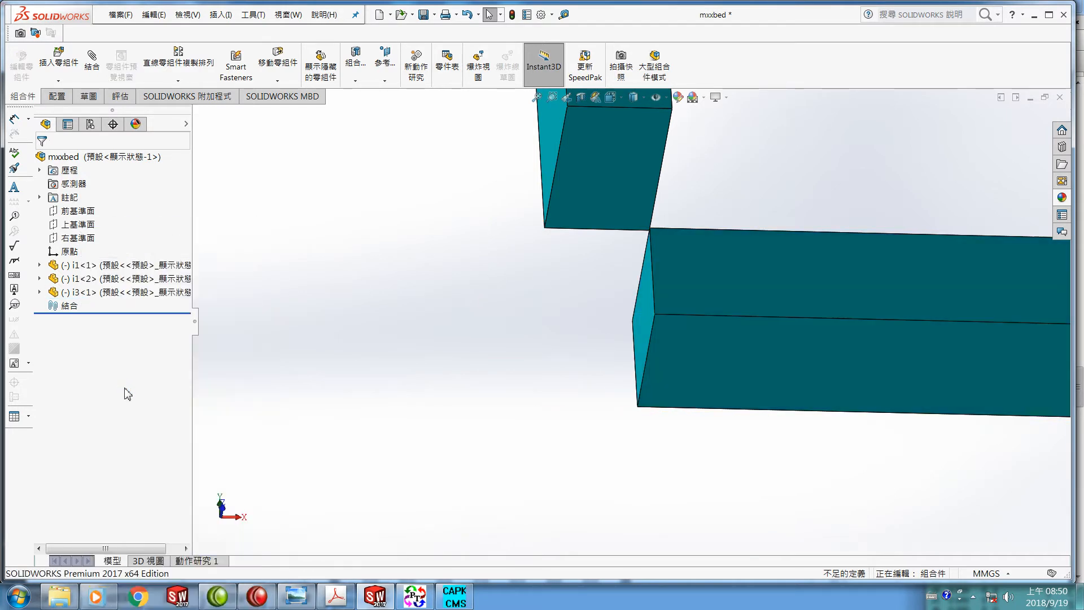
Move the i3 component by ΔZ 37 mm using the Delta XYZ option of Move Component.
{"action": "left_click", "coordinate": [79, 292]}
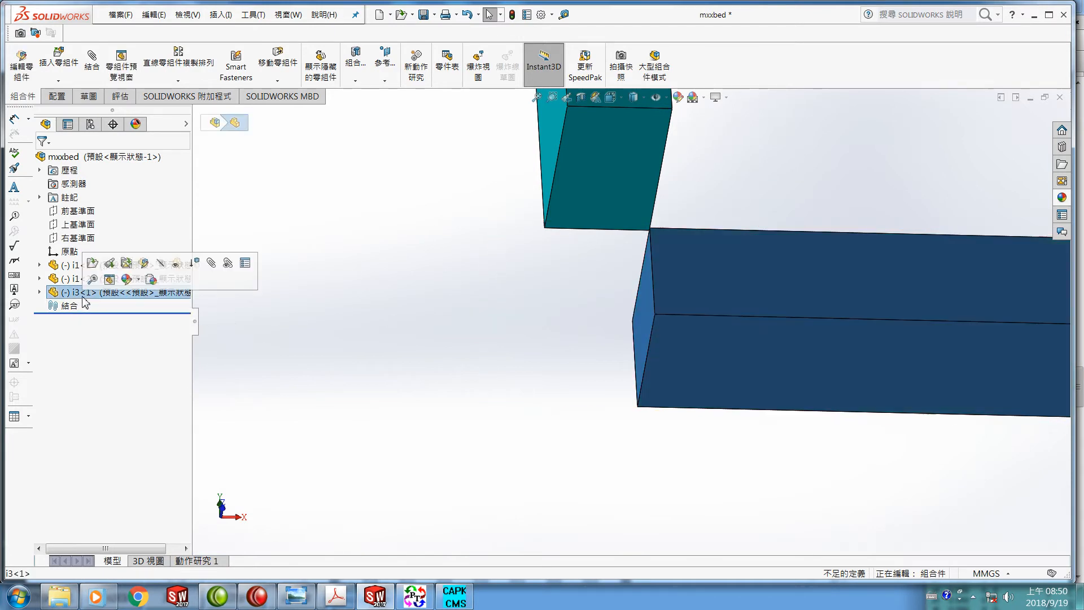
{"action": "left_click", "coordinate": [277, 81]}
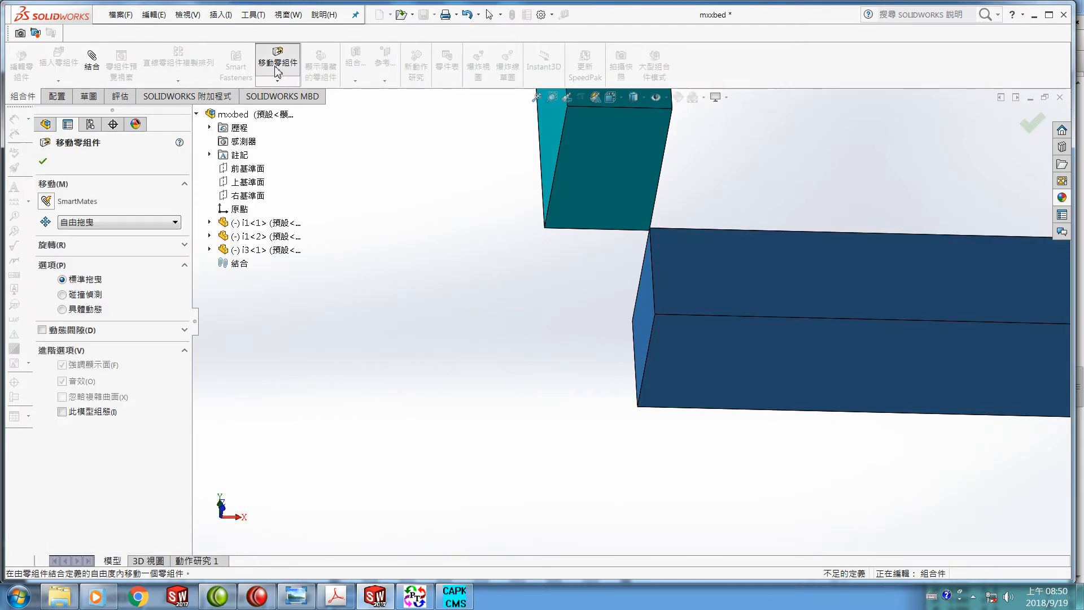
{"action": "left_click", "coordinate": [175, 221]}
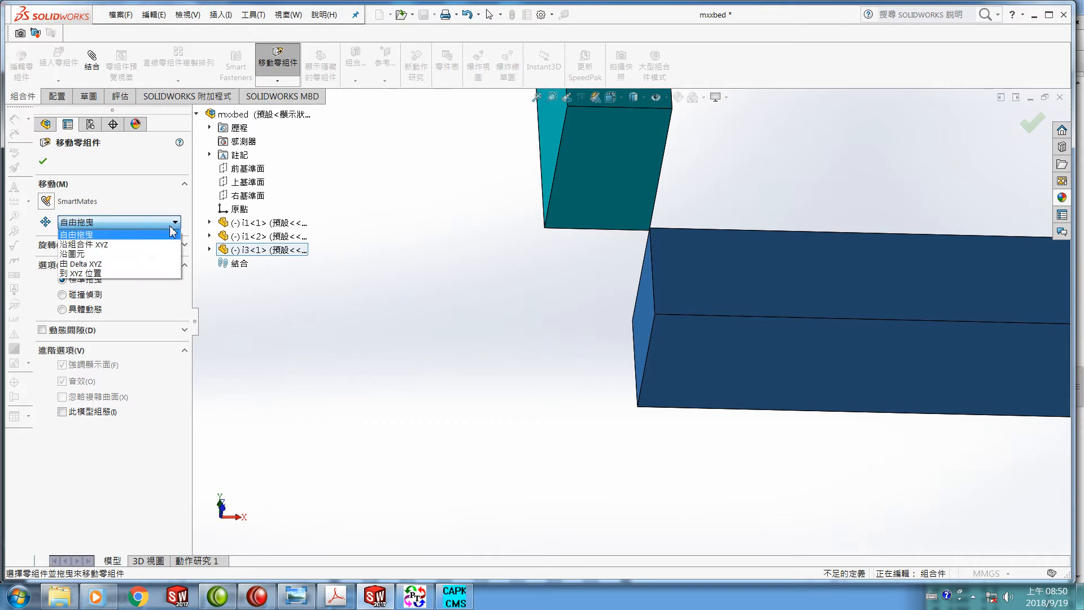
{"action": "left_click", "coordinate": [143, 264]}
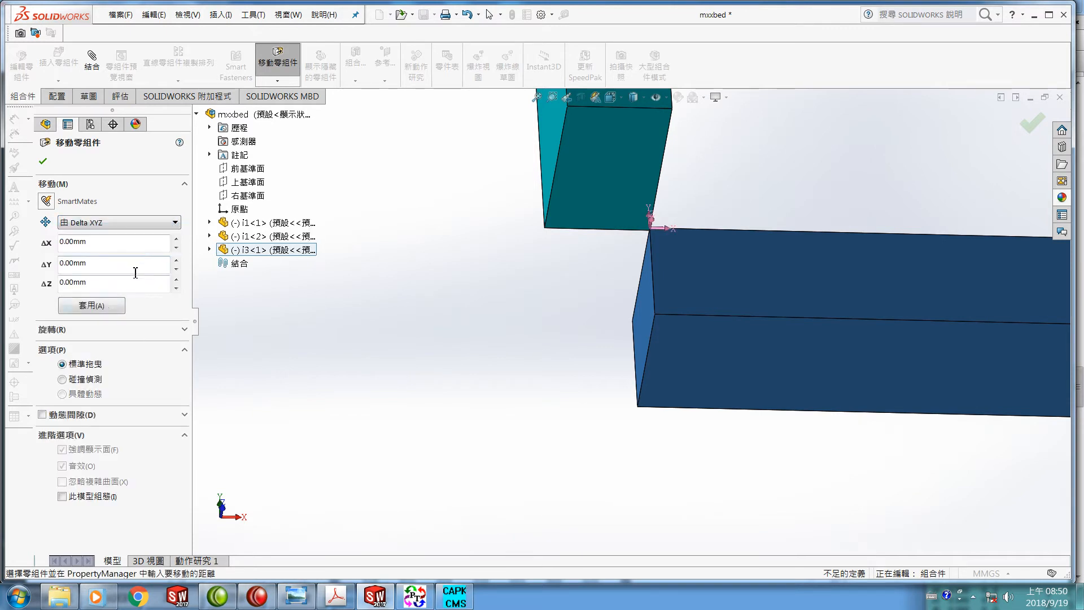
{"action": "left_click", "coordinate": [105, 289]}
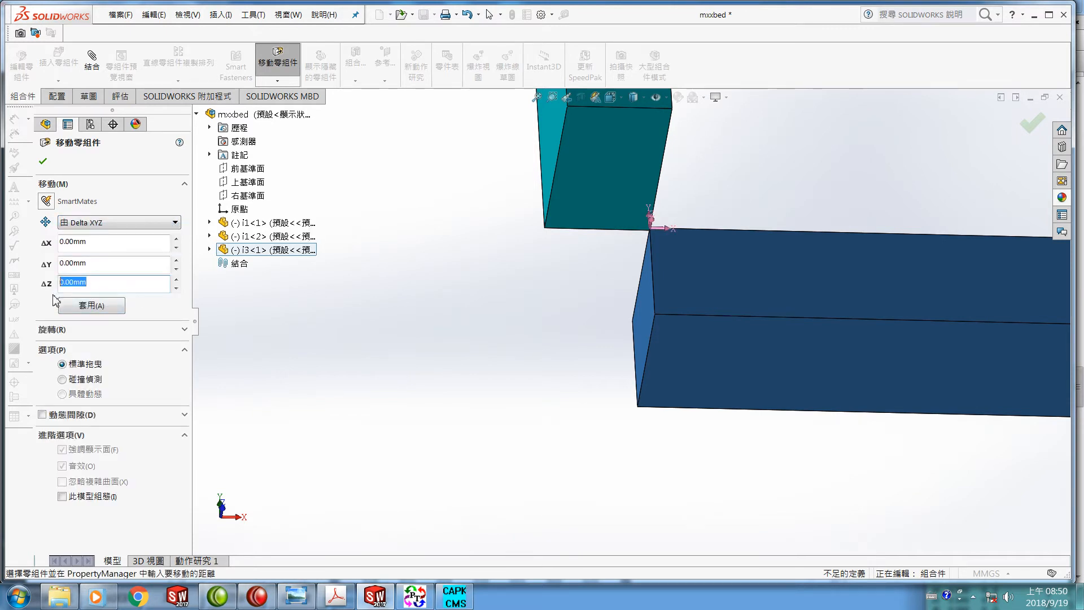
{"action": "type", "text": "37"}
{"action": "left_click", "coordinate": [108, 307]}
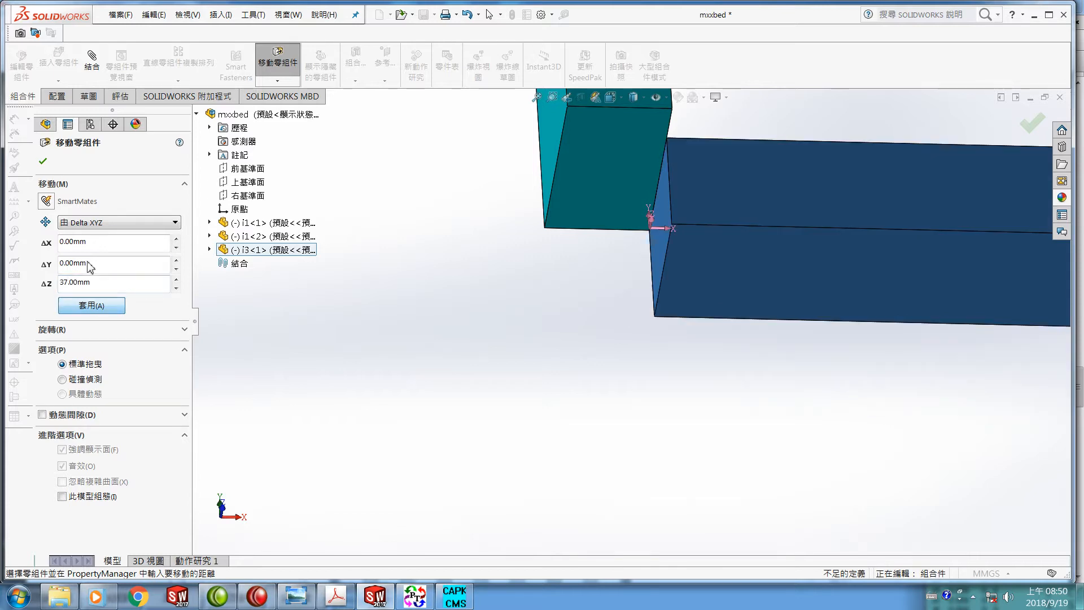
{"action": "left_click", "coordinate": [43, 162]}
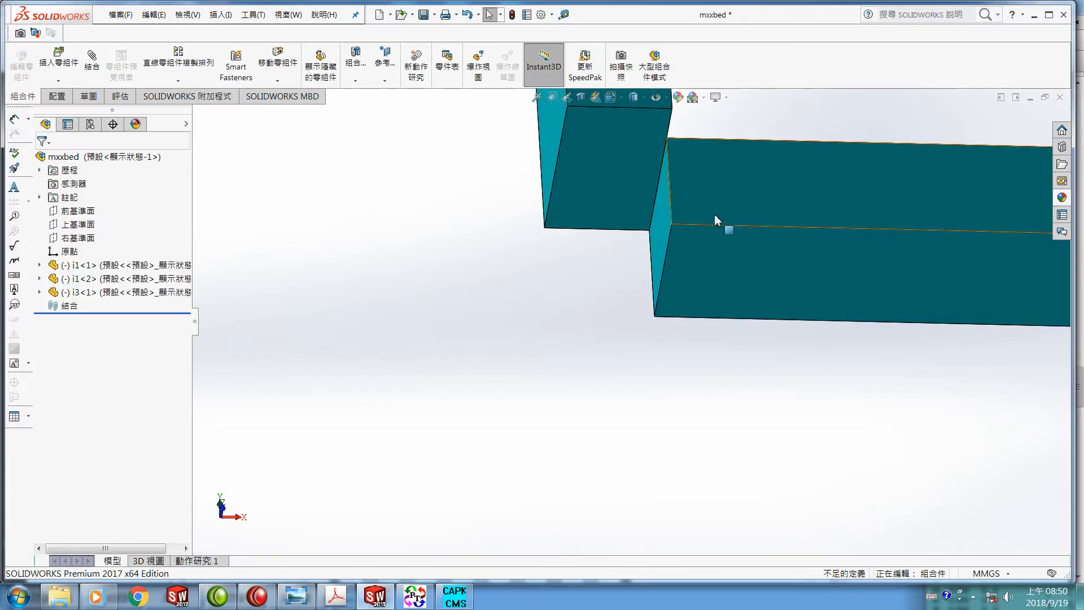
Check the coordinates of i3's end corner points and review the frame dimensions in the Folding_super_base_drawing PDF before returning to SOLIDWORKS.
{"action": "left_click", "coordinate": [671, 225]}
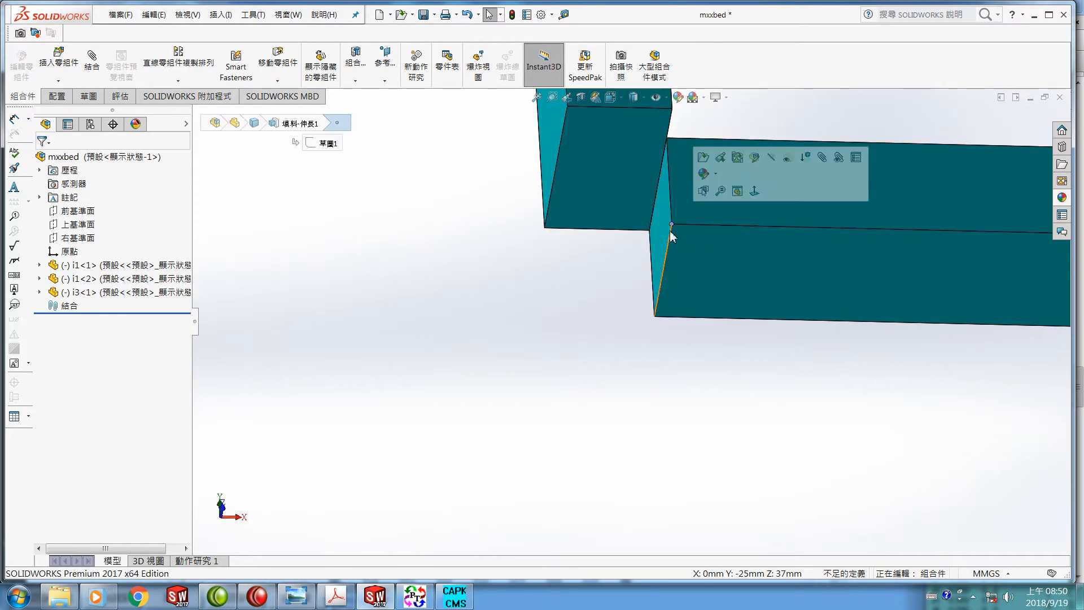
{"action": "left_click", "coordinate": [654, 317]}
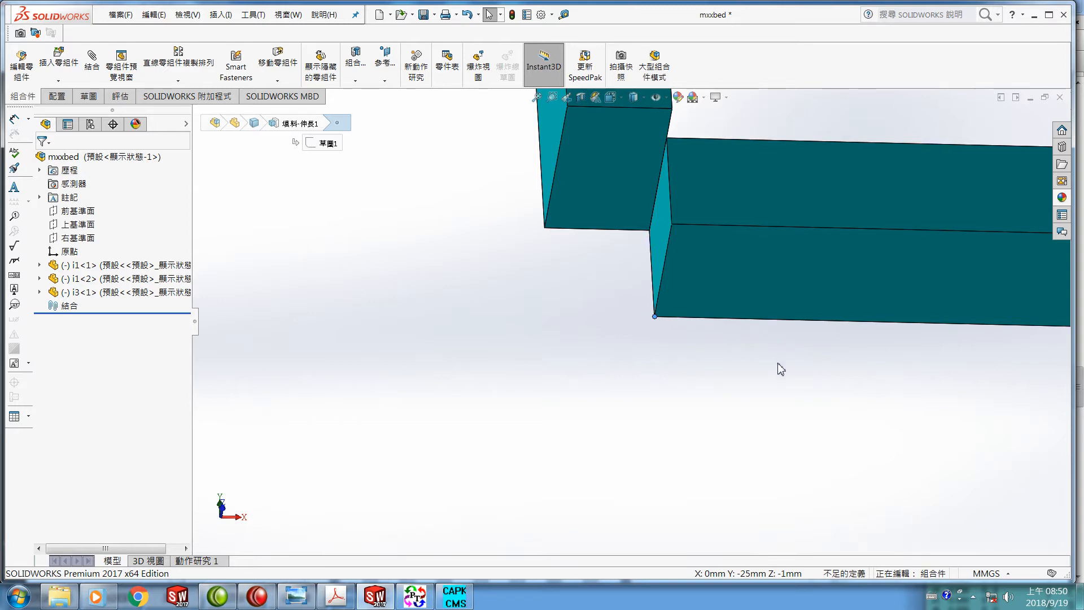
{"action": "scroll", "coordinate": [778, 363], "scroll_direction": "up", "scroll_amount": 1}
{"action": "scroll", "coordinate": [781, 369], "scroll_direction": "up", "scroll_amount": 5}
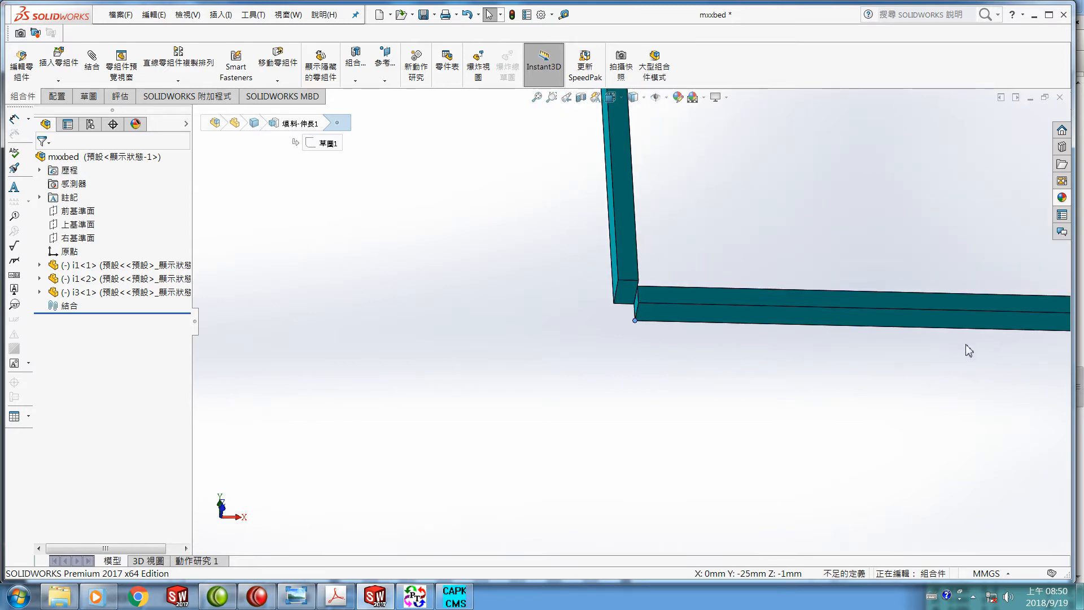
{"action": "scroll", "coordinate": [969, 369], "scroll_direction": "up", "scroll_amount": 1}
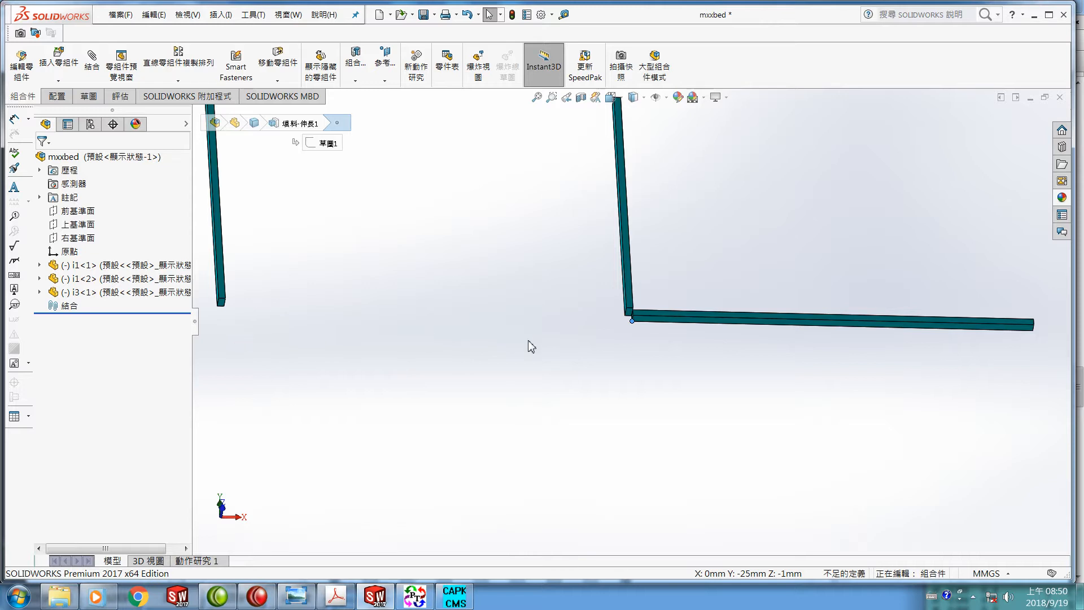
{"action": "left_click", "coordinate": [337, 596]}
{"action": "scroll", "coordinate": [364, 510], "scroll_direction": "down", "scroll_amount": 2}
{"action": "scroll", "coordinate": [370, 509], "scroll_direction": "down", "scroll_amount": 5}
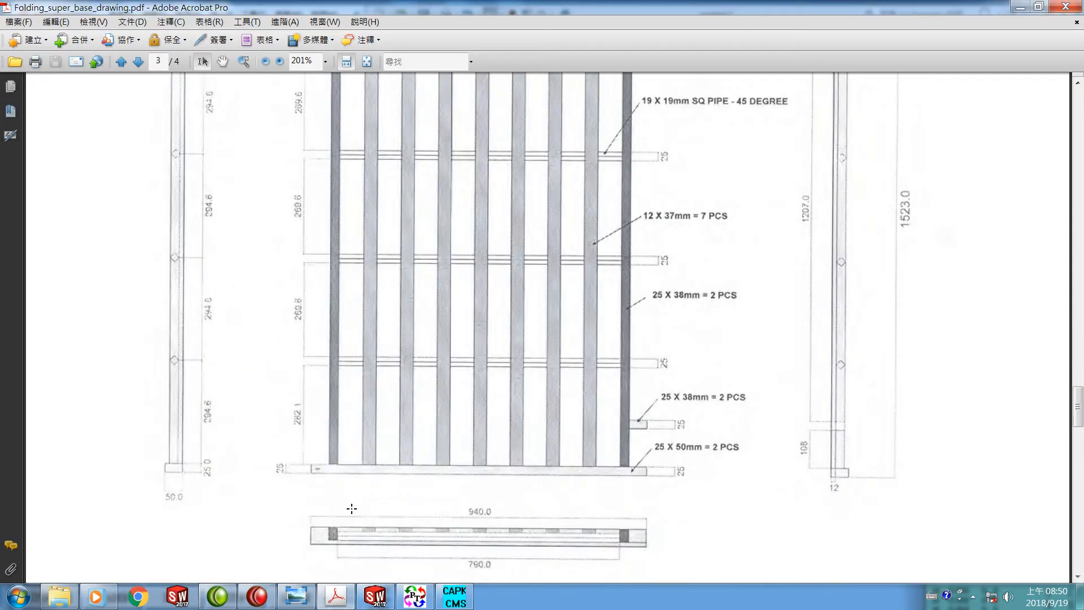
{"action": "scroll", "coordinate": [310, 474], "scroll_direction": "up", "scroll_amount": 6}
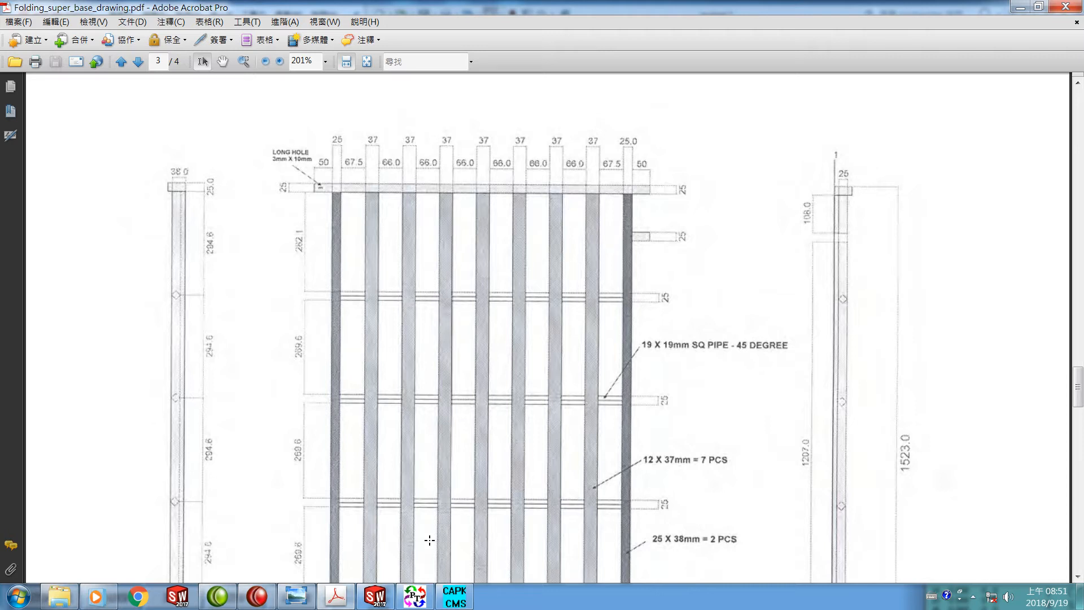
{"action": "left_click", "coordinate": [378, 600]}
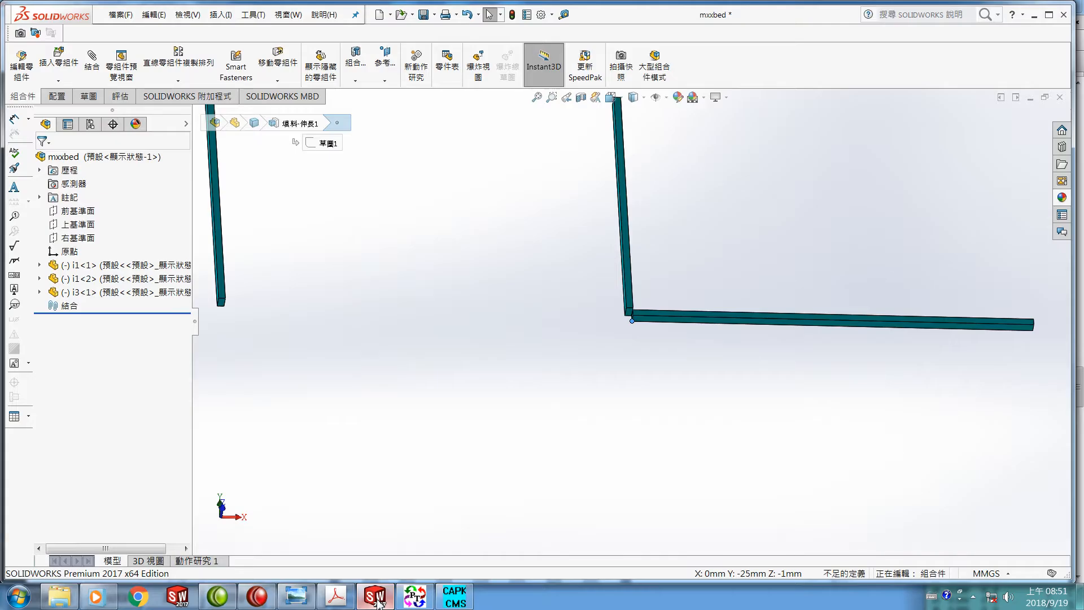
Move the i3 component by ΔX -1498 mm with Move Component so it spans between the two i1 bars.
{"action": "left_click", "coordinate": [94, 294]}
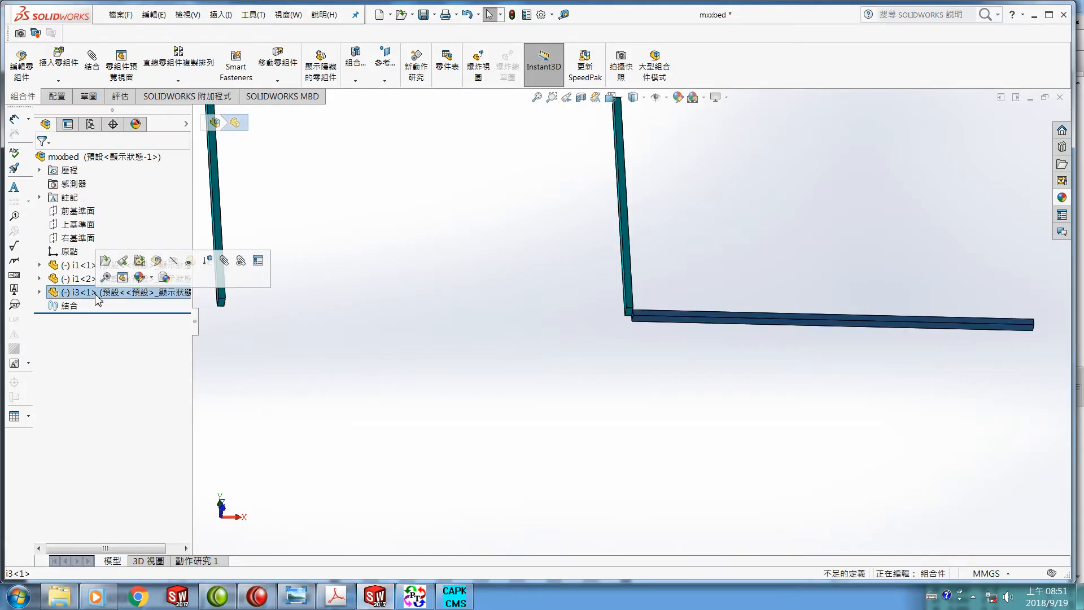
{"action": "left_click", "coordinate": [276, 65]}
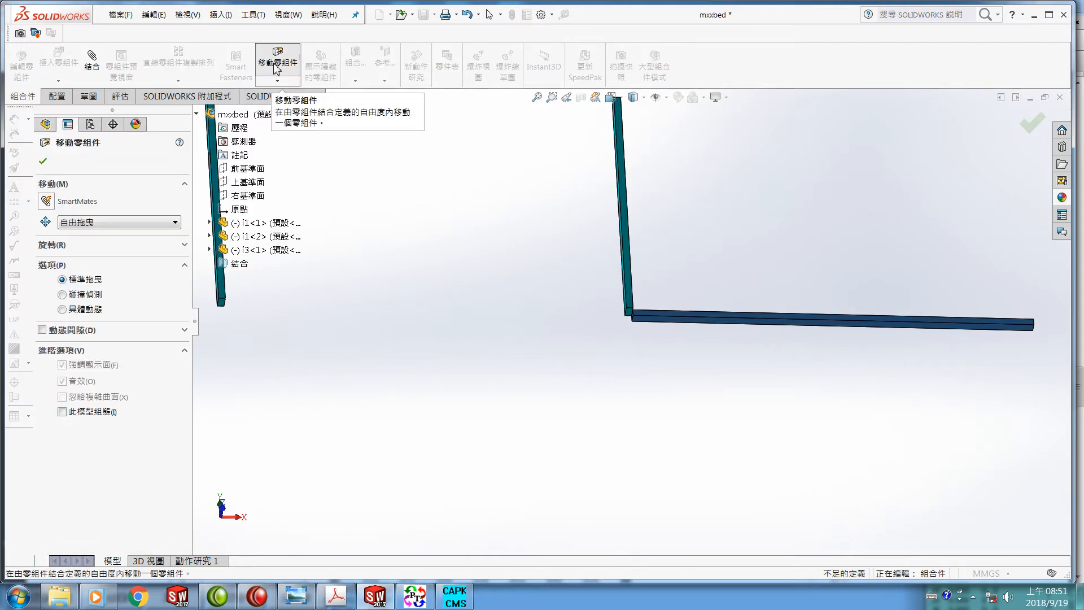
{"action": "left_click", "coordinate": [177, 226]}
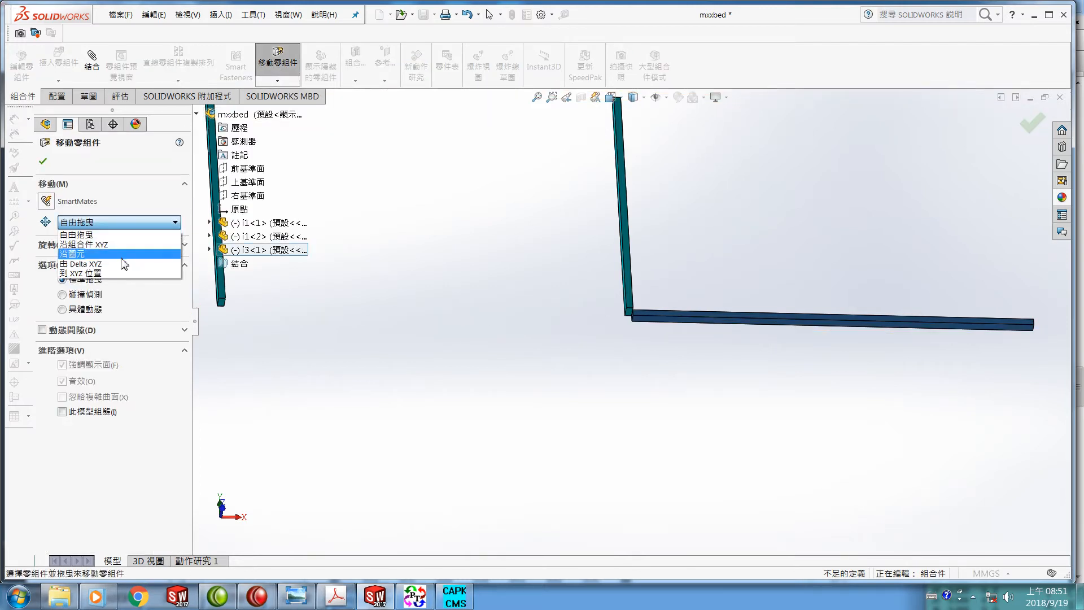
{"action": "left_click", "coordinate": [116, 264]}
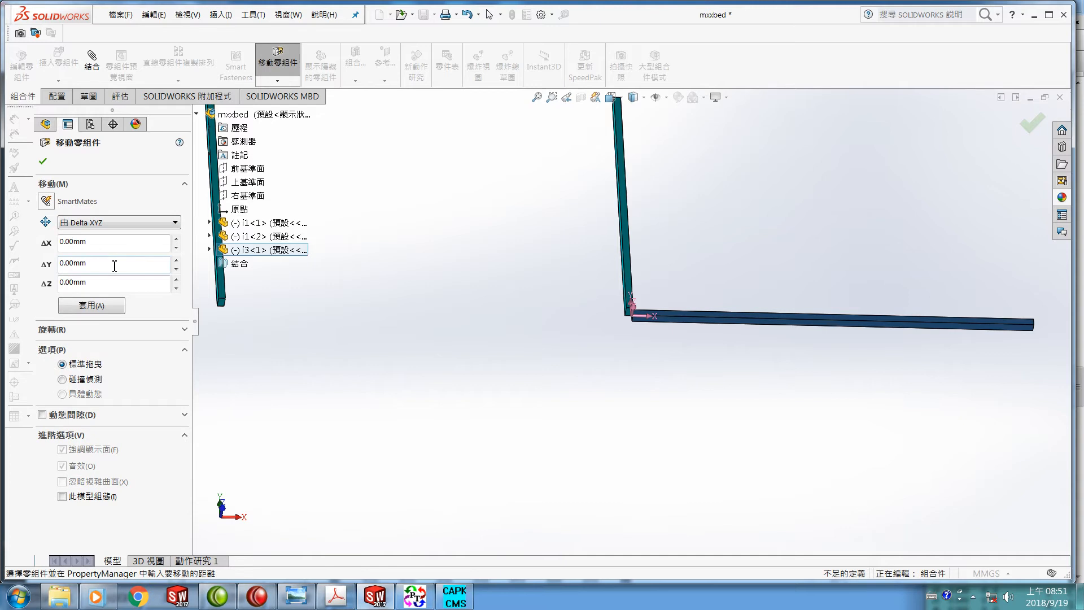
{"action": "double_click", "coordinate": [62, 242]}
{"action": "type", "text": "-1498"}
{"action": "left_click", "coordinate": [96, 308]}
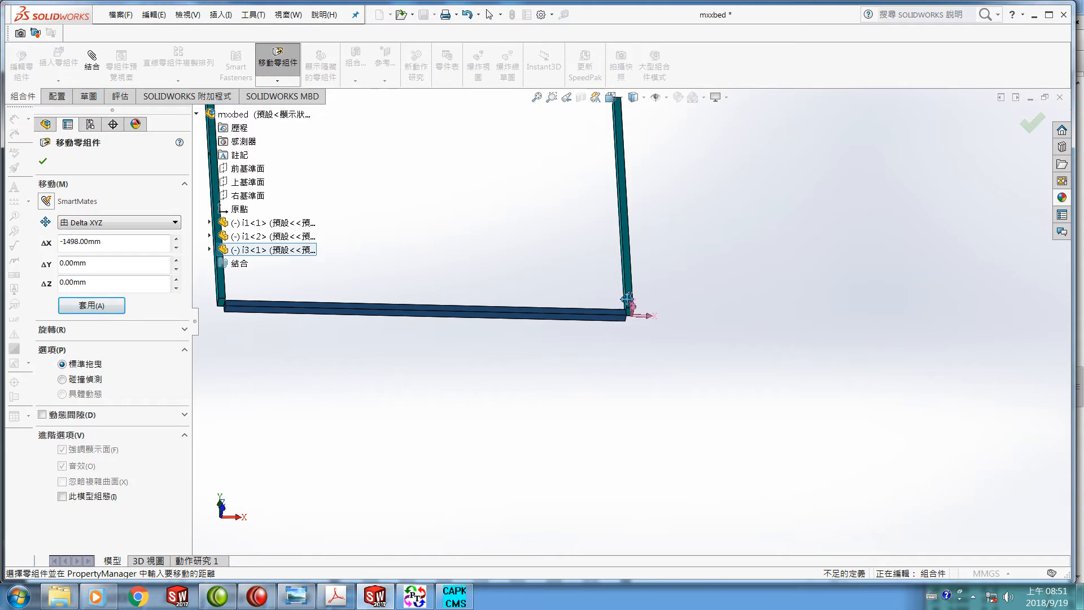
Inspect the corner between i3 and the i1 bar and review the end offsets in the Folding_super_base_drawing PDF before returning to SOLIDWORKS.
{"action": "left_click", "coordinate": [44, 163]}
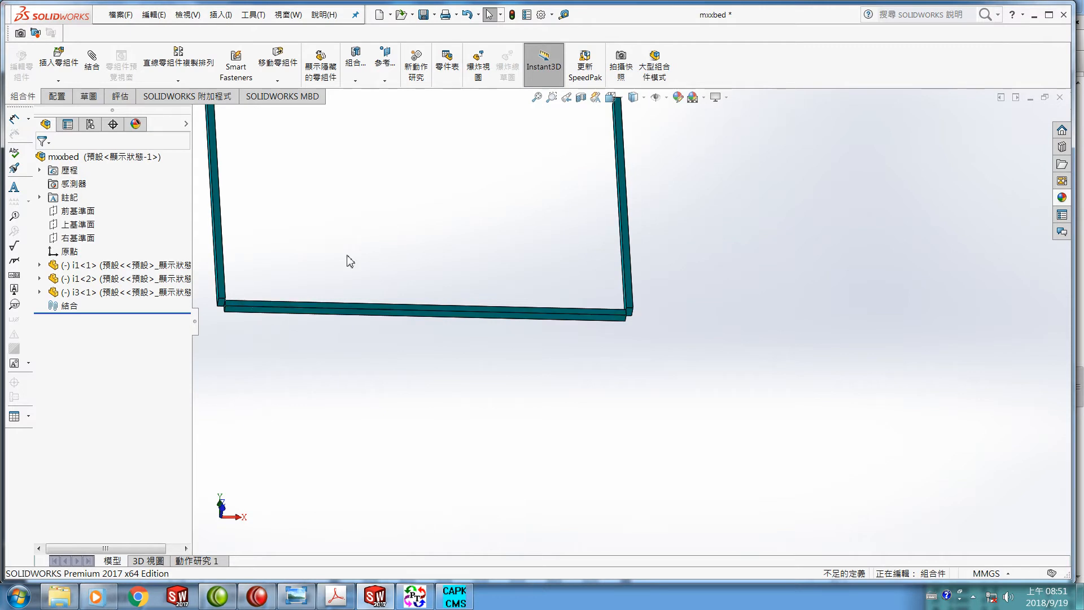
{"action": "scroll", "coordinate": [649, 319], "scroll_direction": "down", "scroll_amount": 8}
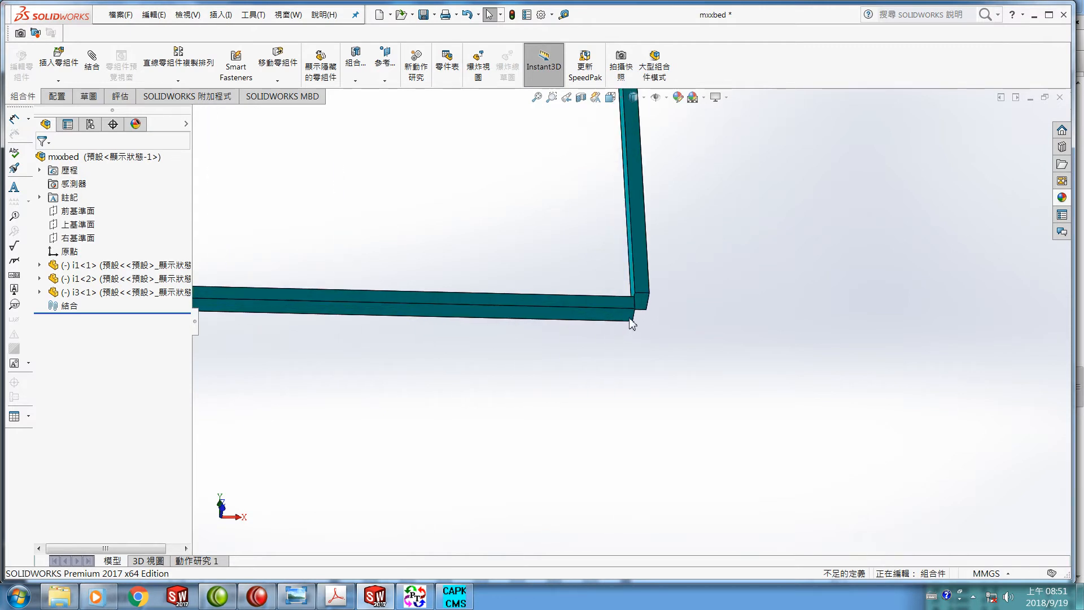
{"action": "middle_click_drag", "start_coordinate": [643, 326], "coordinate": [611, 398]}
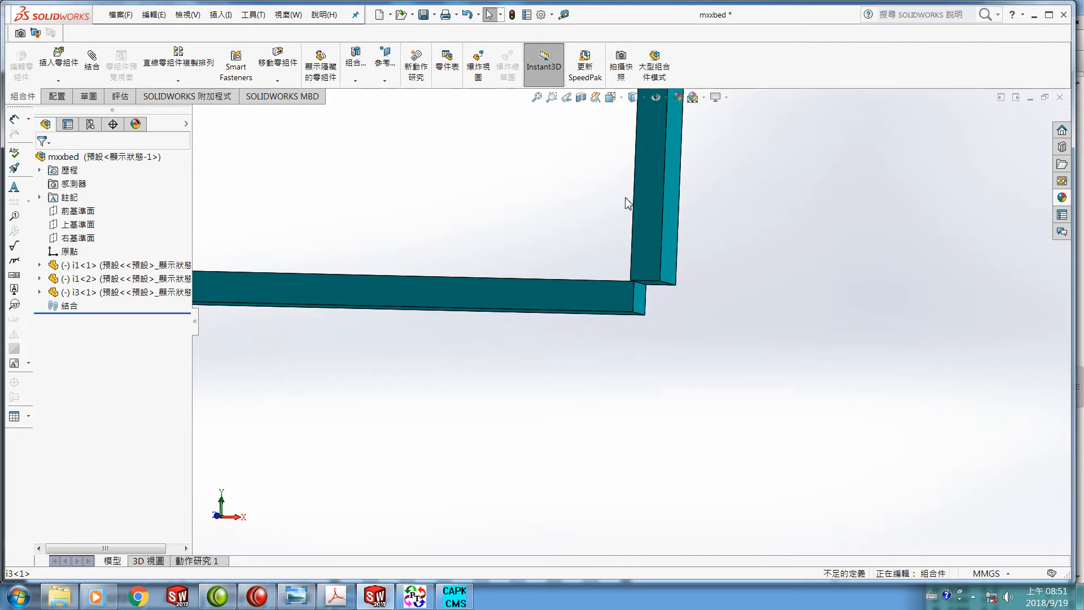
{"action": "left_click", "coordinate": [336, 596]}
{"action": "scroll", "coordinate": [350, 483], "scroll_direction": "down", "scroll_amount": 1}
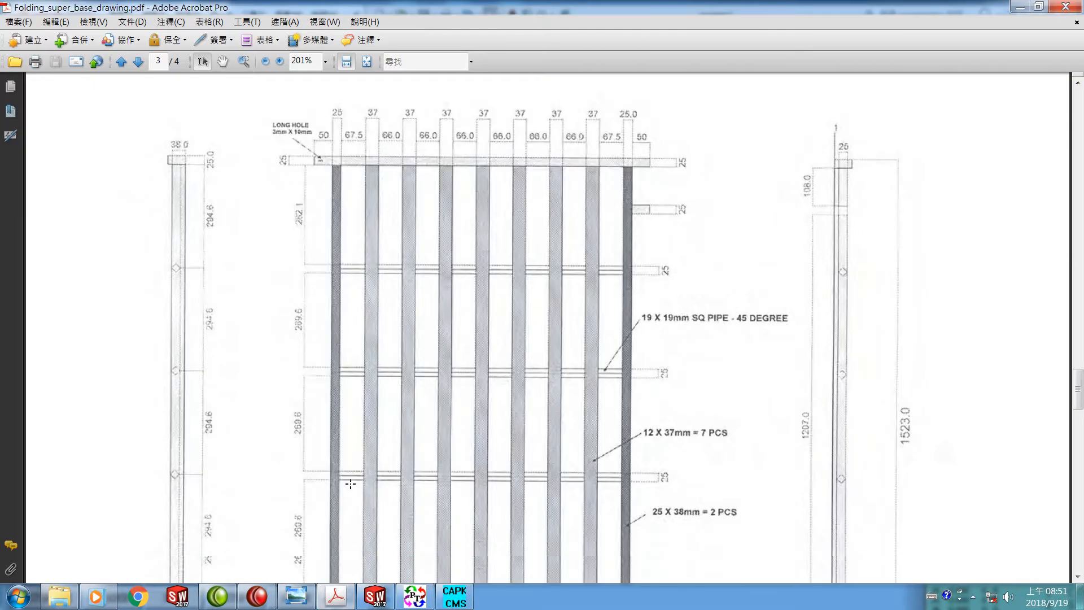
{"action": "scroll", "coordinate": [350, 484], "scroll_direction": "down", "scroll_amount": 5}
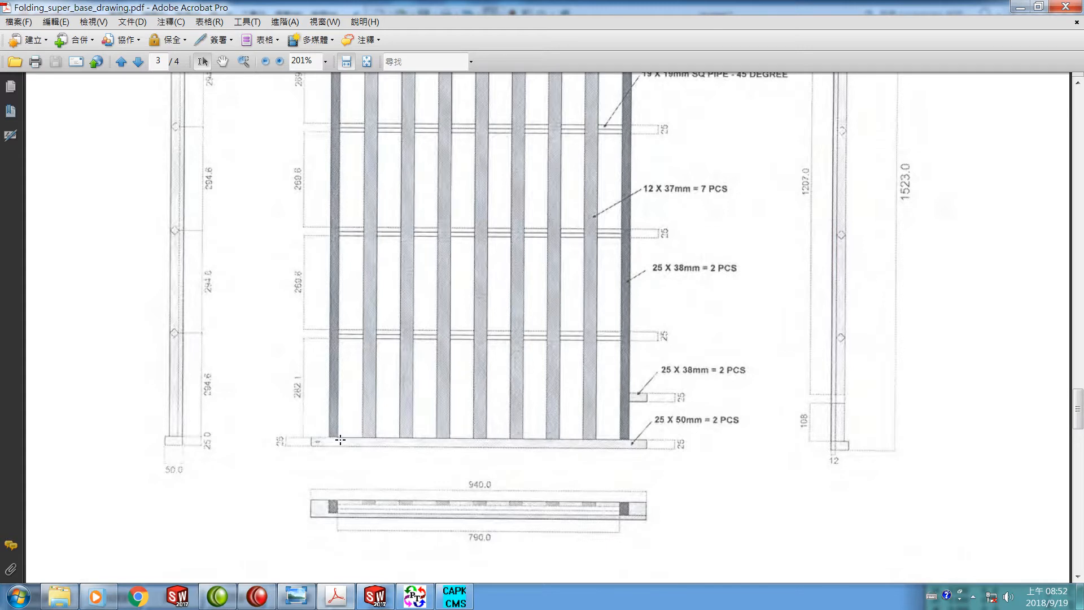
{"action": "scroll", "coordinate": [340, 440], "scroll_direction": "up", "scroll_amount": 6}
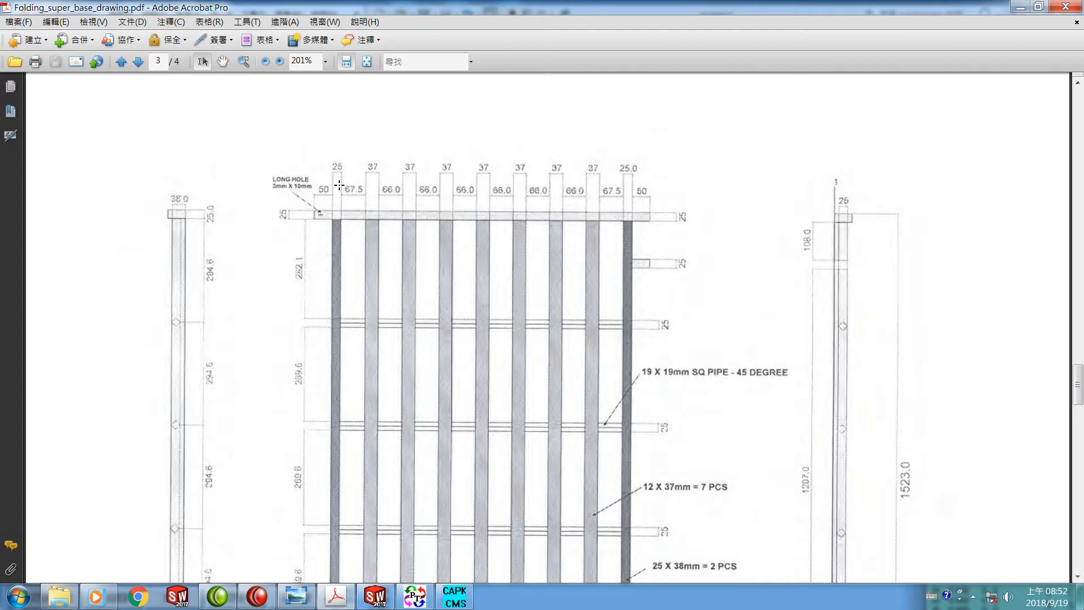
{"action": "left_click", "coordinate": [374, 597]}
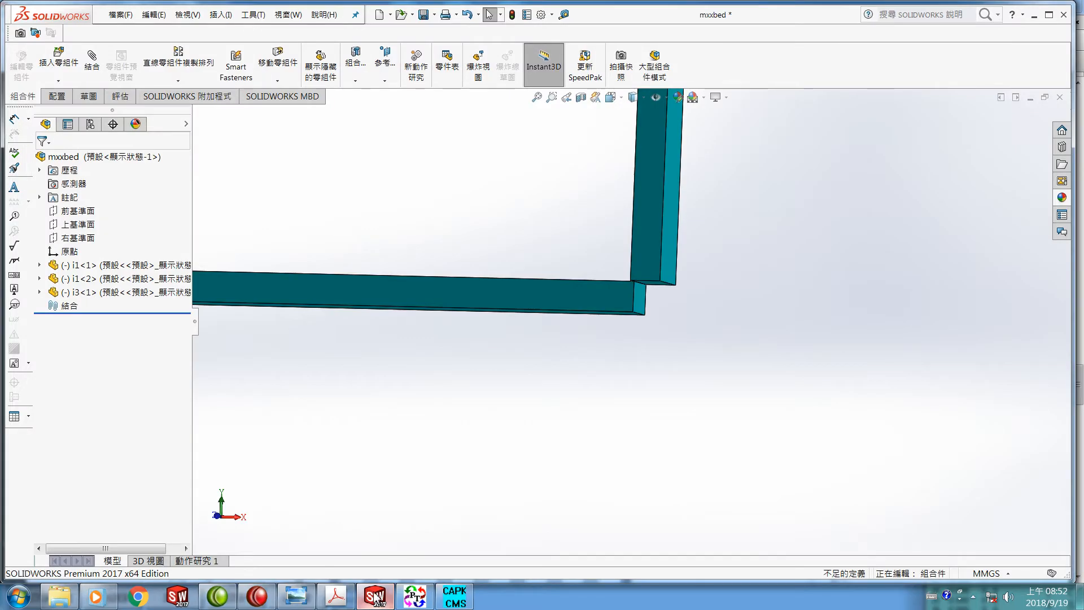
Move the i3<1> component by ΔY 75 mm using the Delta XYZ option of Move Component.
{"action": "left_click", "coordinate": [99, 292]}
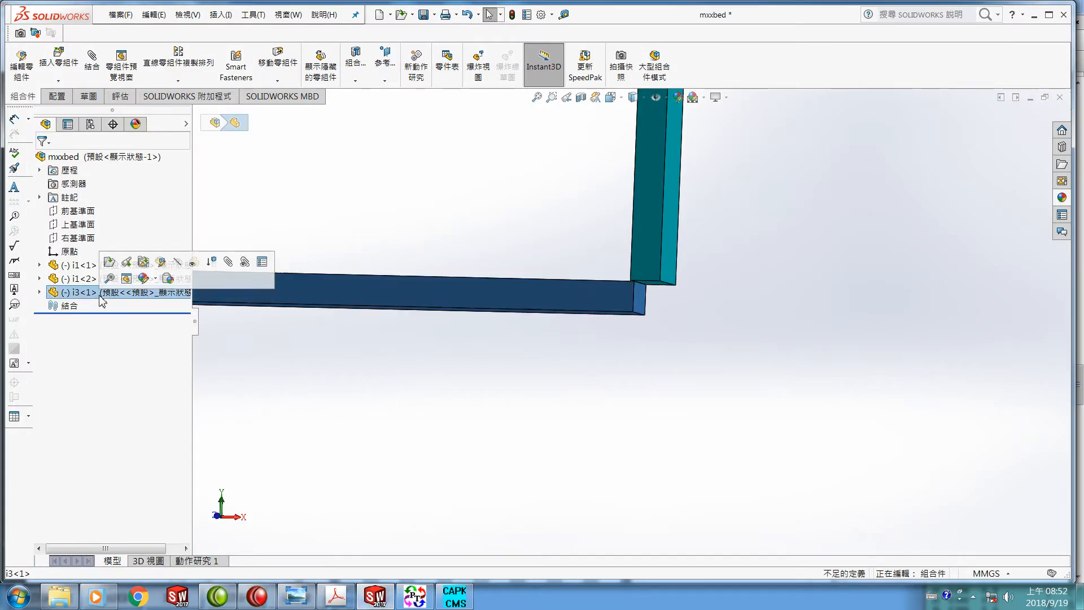
{"action": "left_click", "coordinate": [277, 61]}
{"action": "left_click", "coordinate": [175, 222]}
{"action": "left_click", "coordinate": [141, 264]}
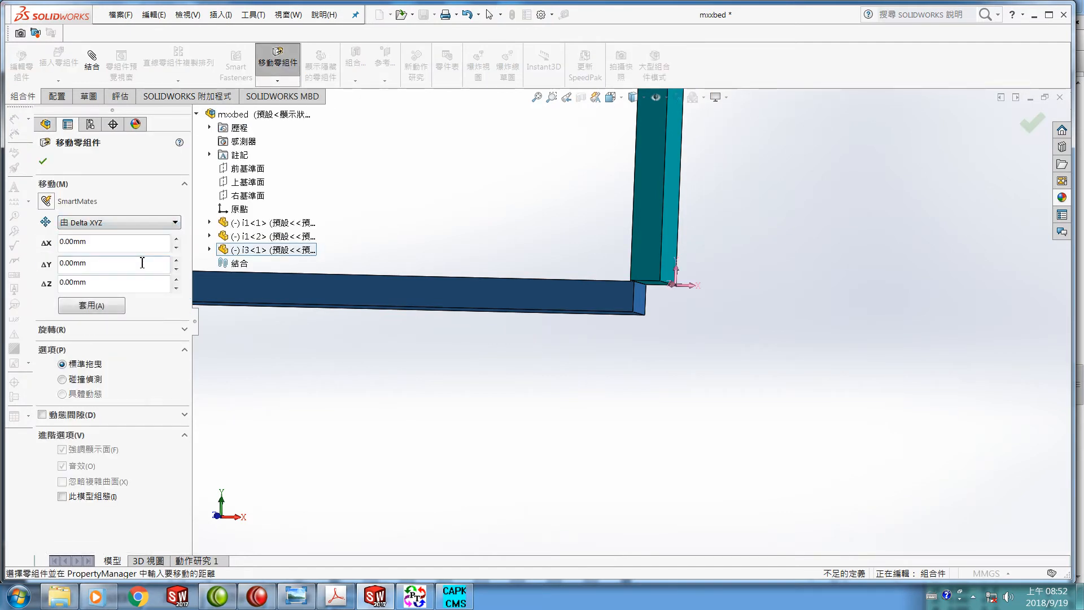
{"action": "left_click_drag", "start_coordinate": [102, 265], "coordinate": [65, 262]}
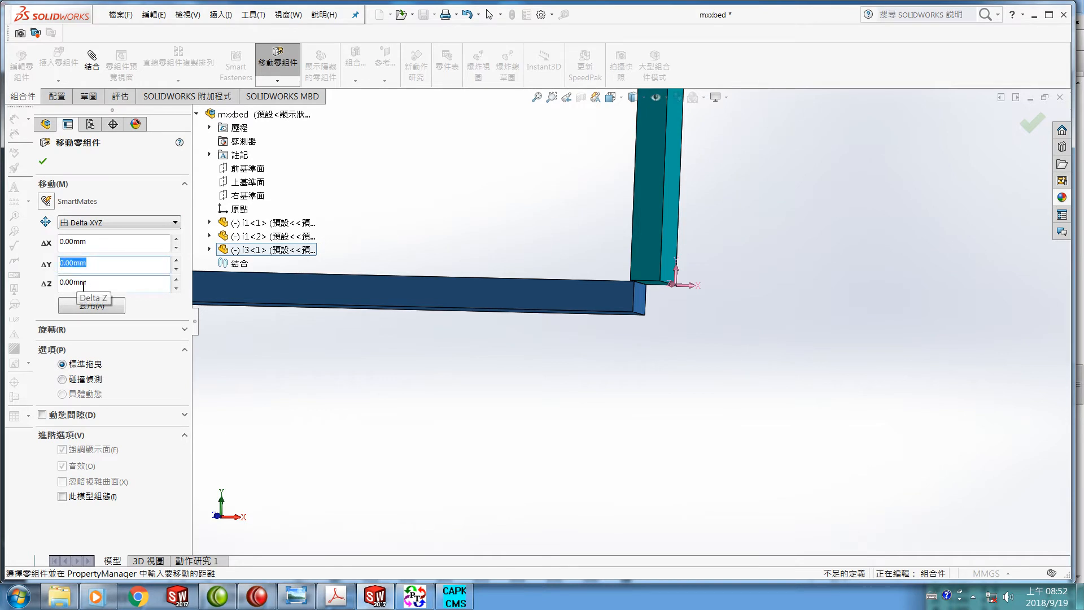
{"action": "type", "text": "75"}
{"action": "key", "text": "Return"}
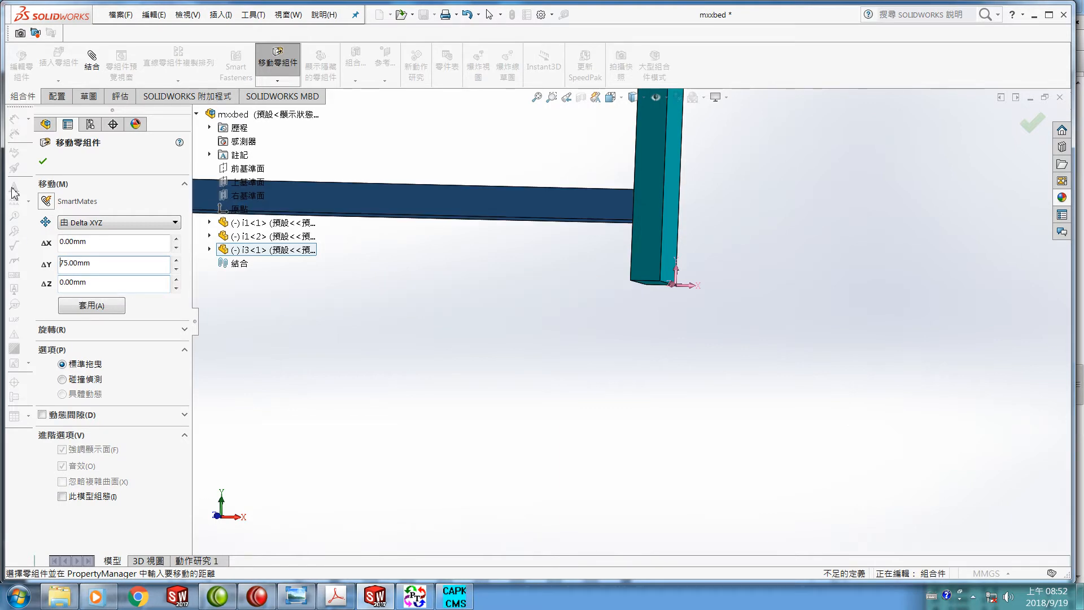
{"action": "left_click", "coordinate": [42, 161]}
{"action": "scroll", "coordinate": [283, 261], "scroll_direction": "down", "scroll_amount": 3}
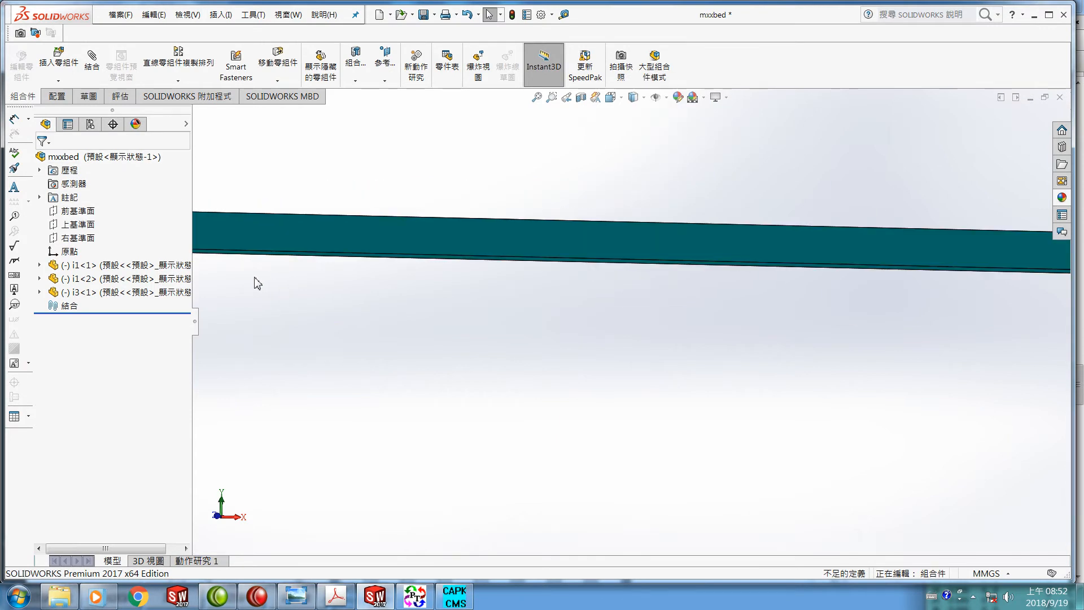
{"action": "scroll", "coordinate": [261, 283], "scroll_direction": "up", "scroll_amount": 5}
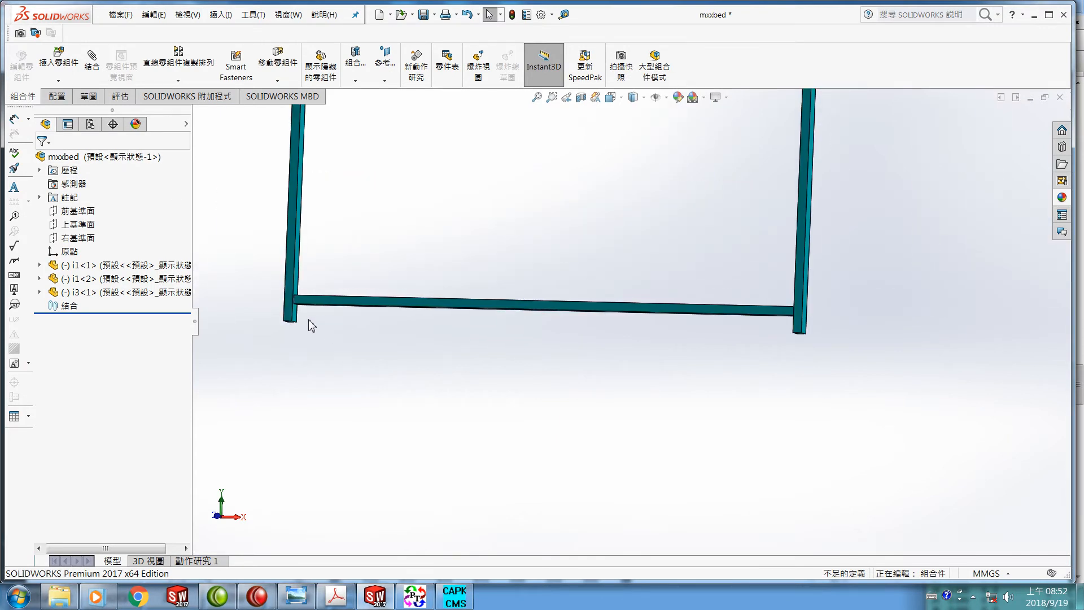
{"action": "scroll", "coordinate": [350, 321], "scroll_direction": "up", "scroll_amount": 2}
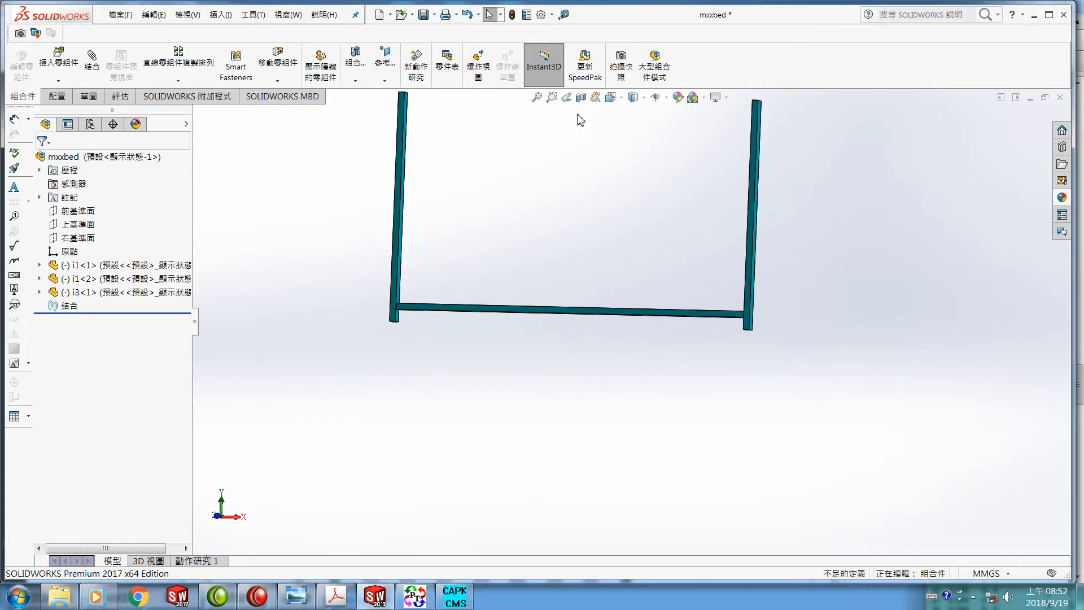
Copy the i3<1> component and paste a second instance of it into the assembly.
{"action": "left_click", "coordinate": [91, 296]}
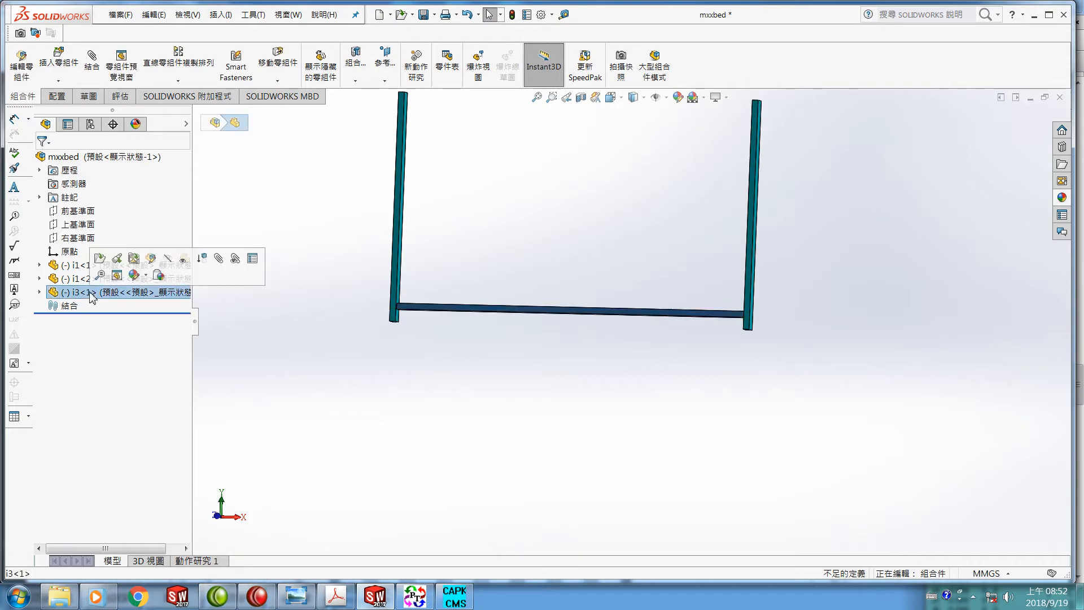
{"action": "left_click", "coordinate": [153, 14]}
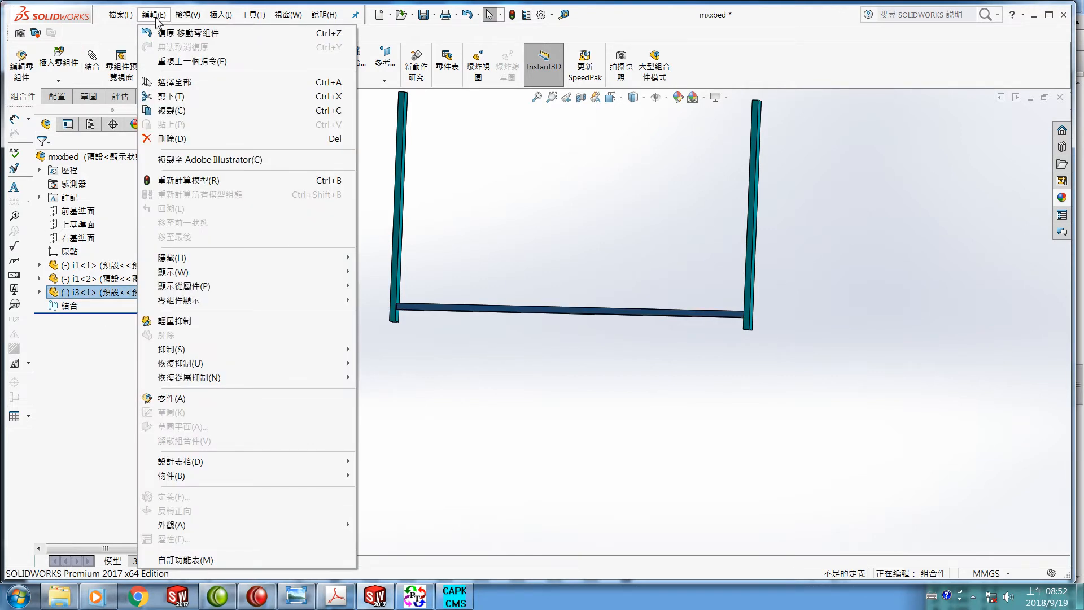
{"action": "left_click", "coordinate": [171, 111]}
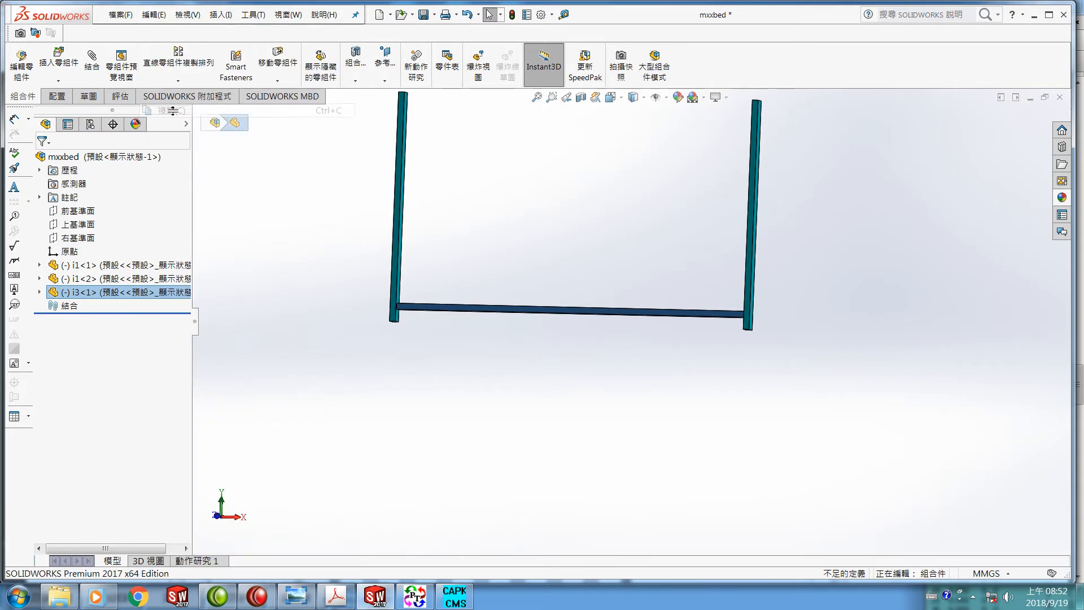
{"action": "left_click", "coordinate": [153, 15]}
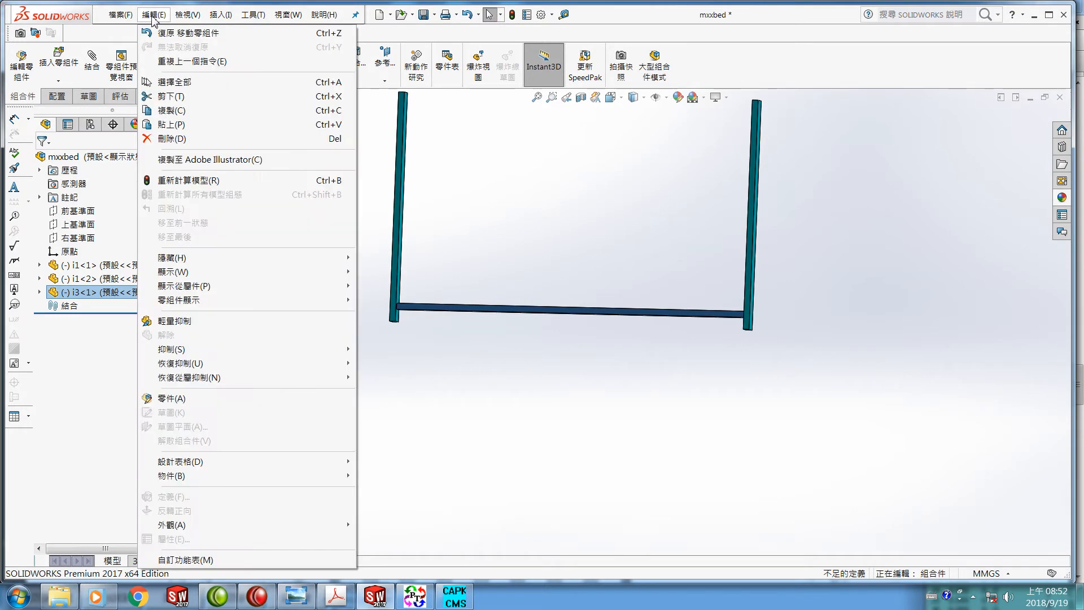
{"action": "left_click", "coordinate": [168, 127]}
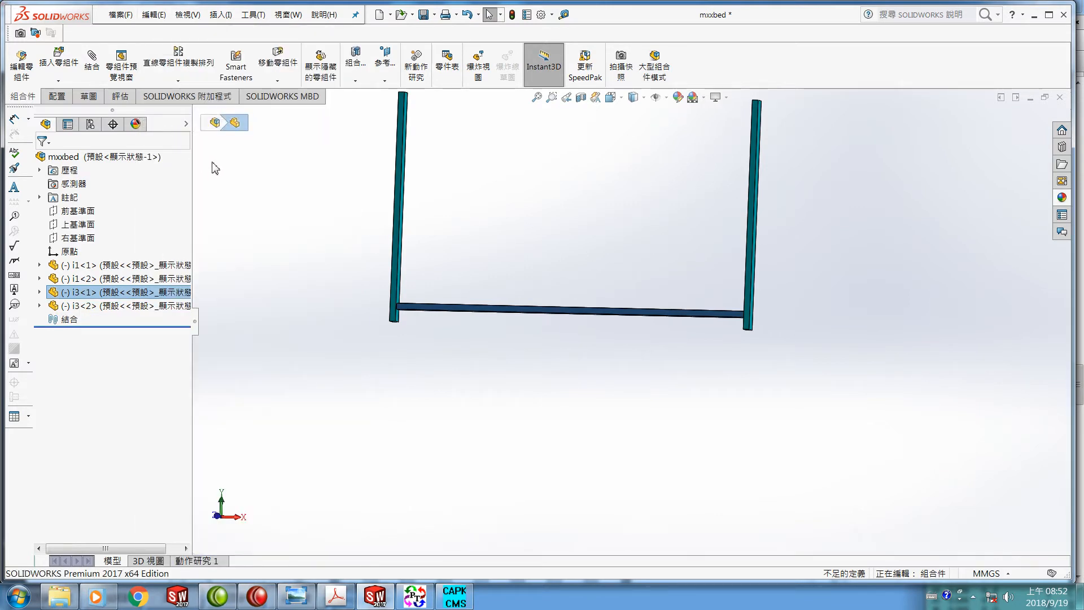
Move the pasted i3<2> component by ΔY 815 mm with the Delta XYZ option, consulting the PDF drawing for the bar spacing.
{"action": "left_click", "coordinate": [88, 310]}
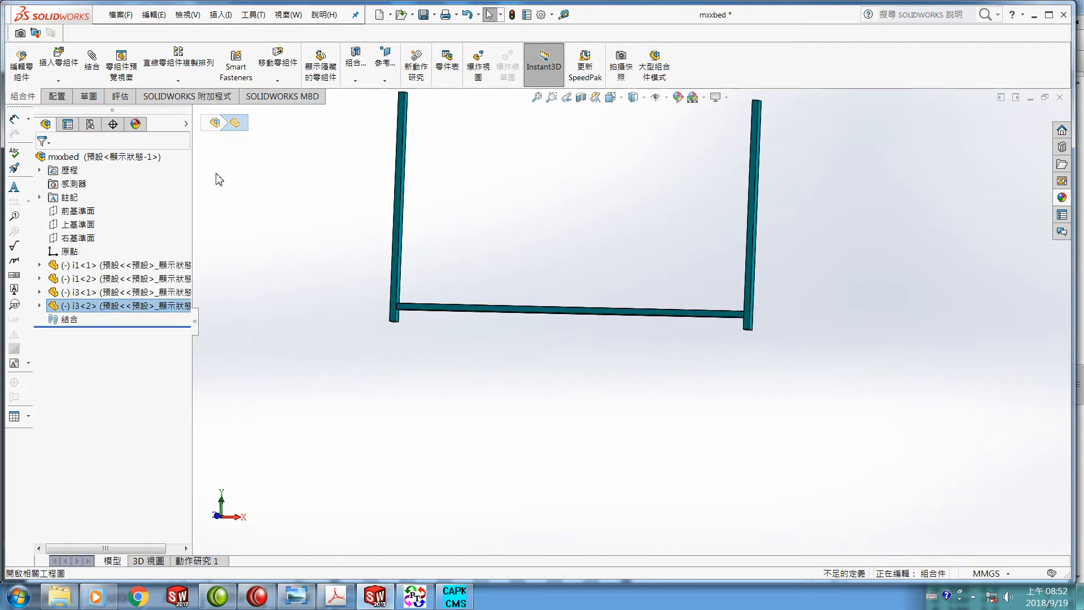
{"action": "left_click", "coordinate": [278, 59]}
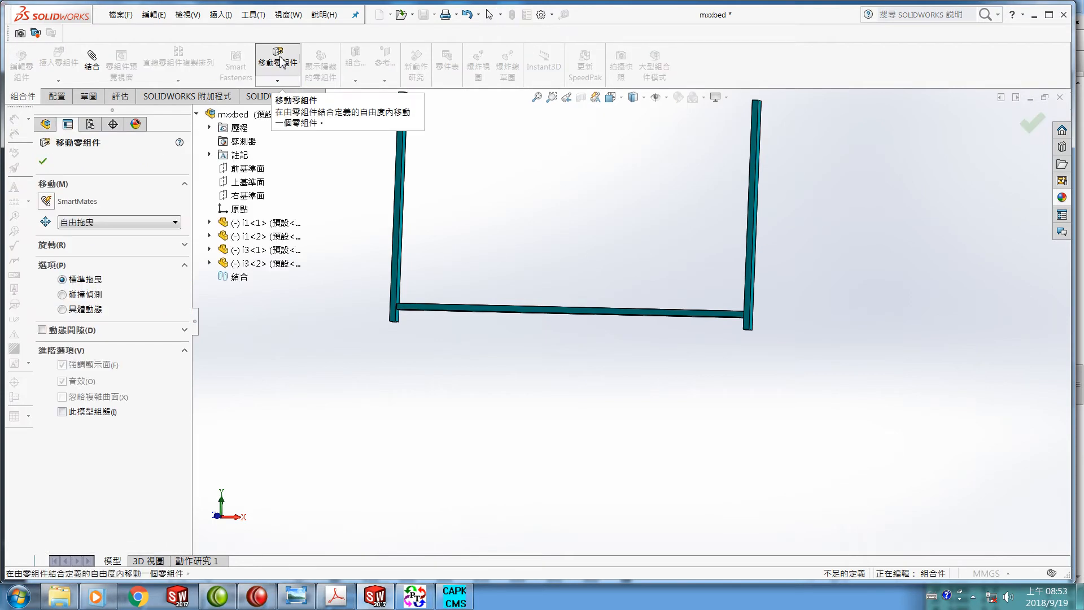
{"action": "left_click", "coordinate": [175, 223]}
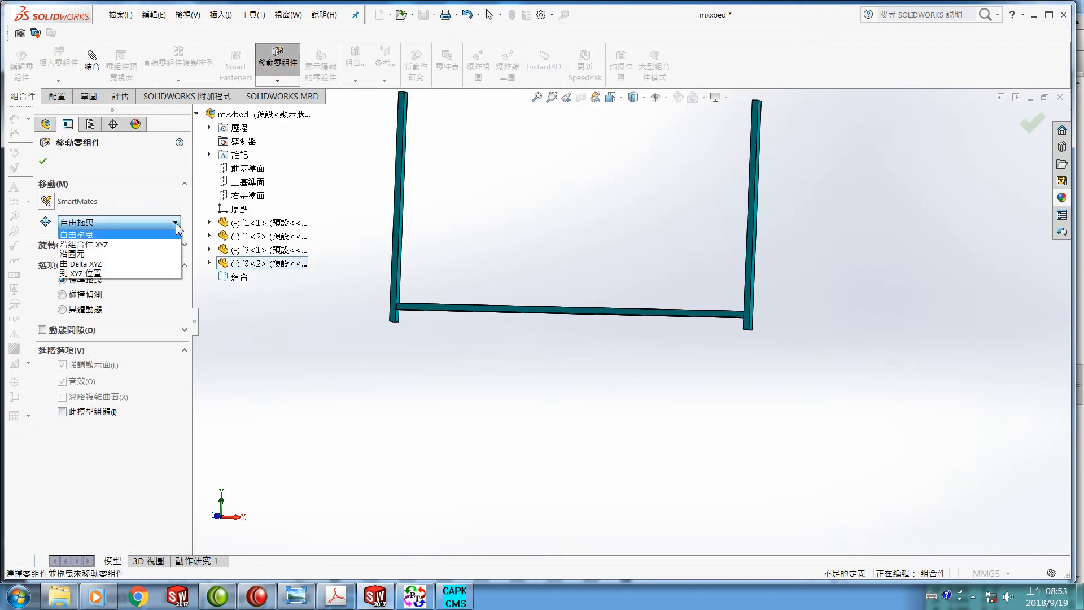
{"action": "left_click", "coordinate": [133, 264]}
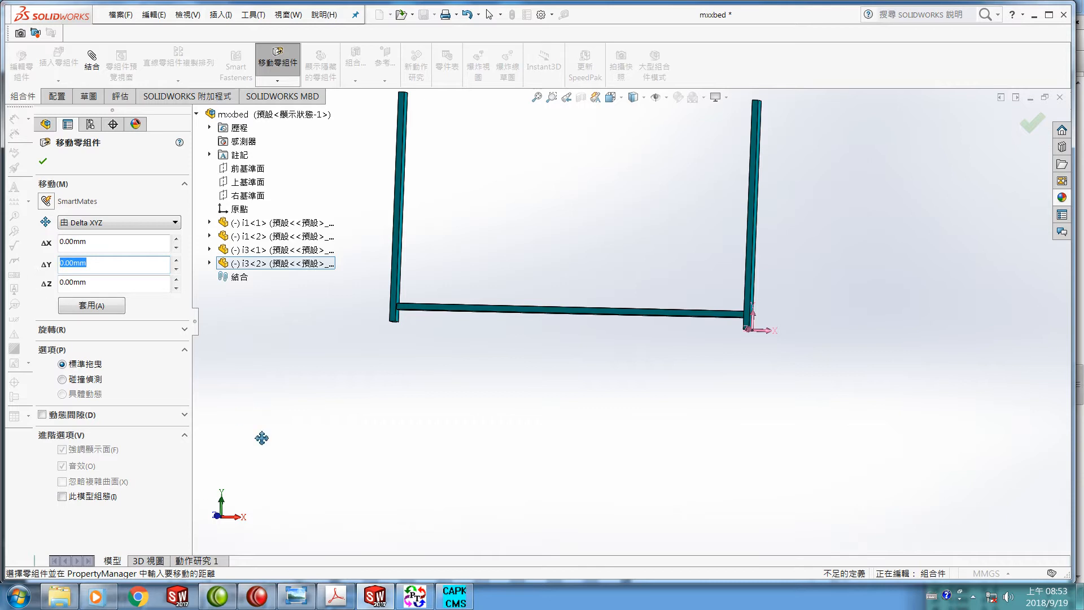
{"action": "left_click", "coordinate": [336, 597]}
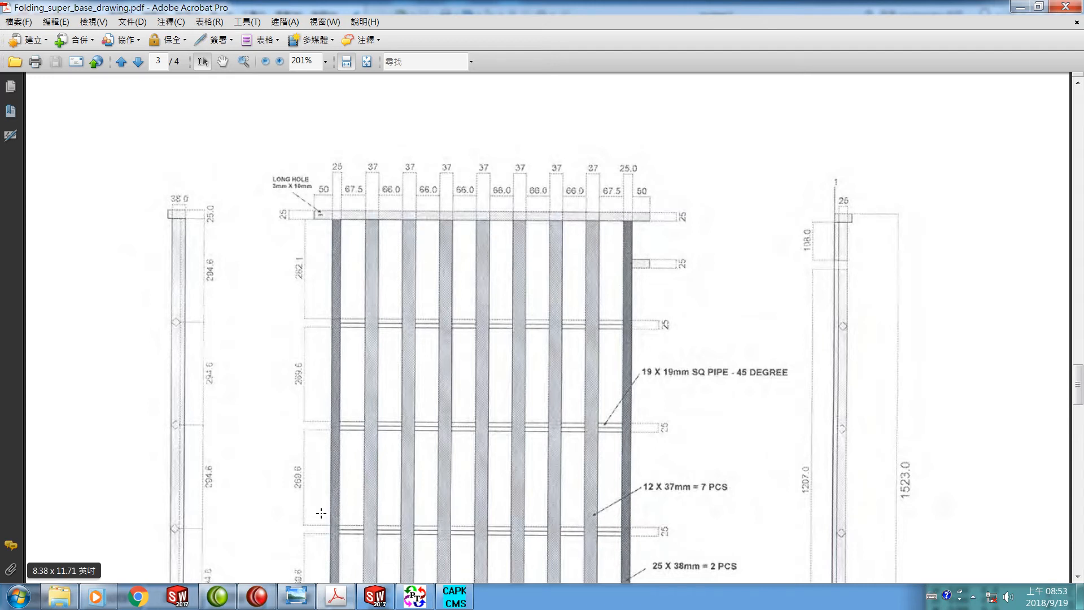
{"action": "left_click", "coordinate": [375, 595]}
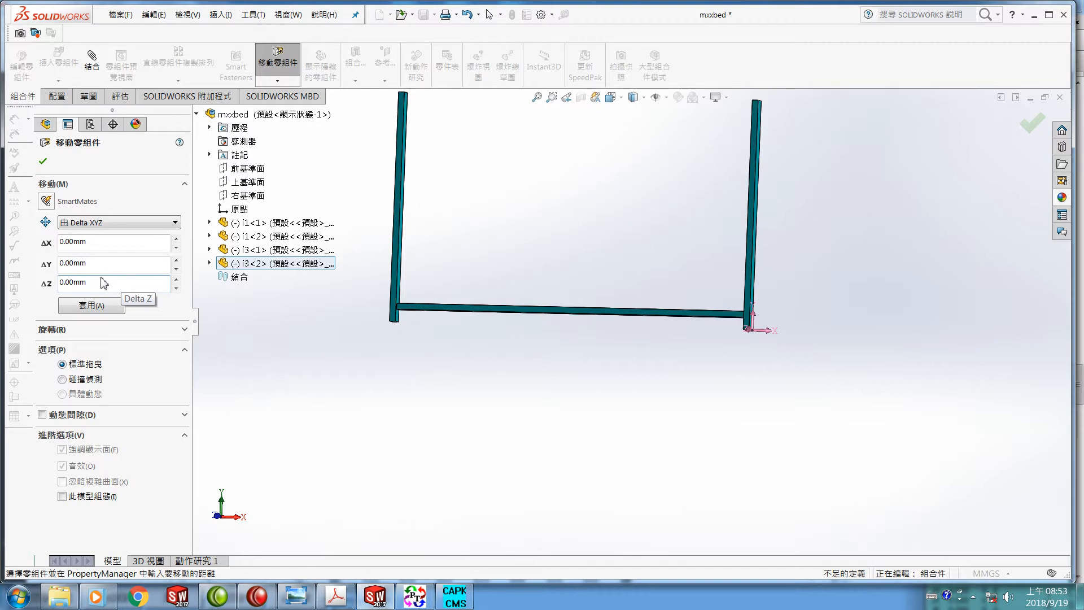
{"action": "left_click", "coordinate": [99, 264]}
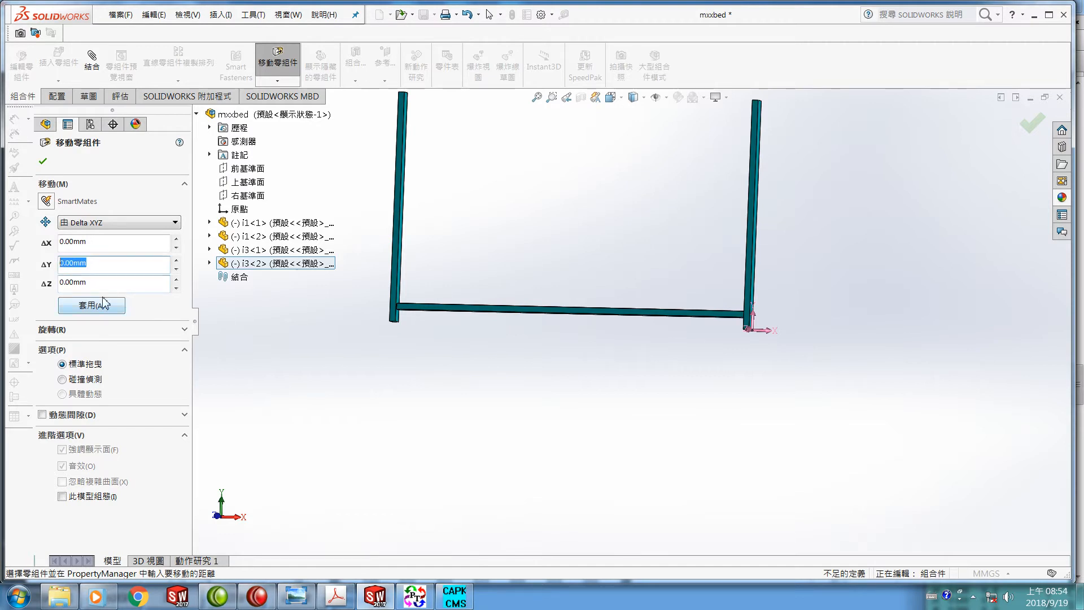
{"action": "type", "text": "815"}
{"action": "left_click", "coordinate": [104, 304]}
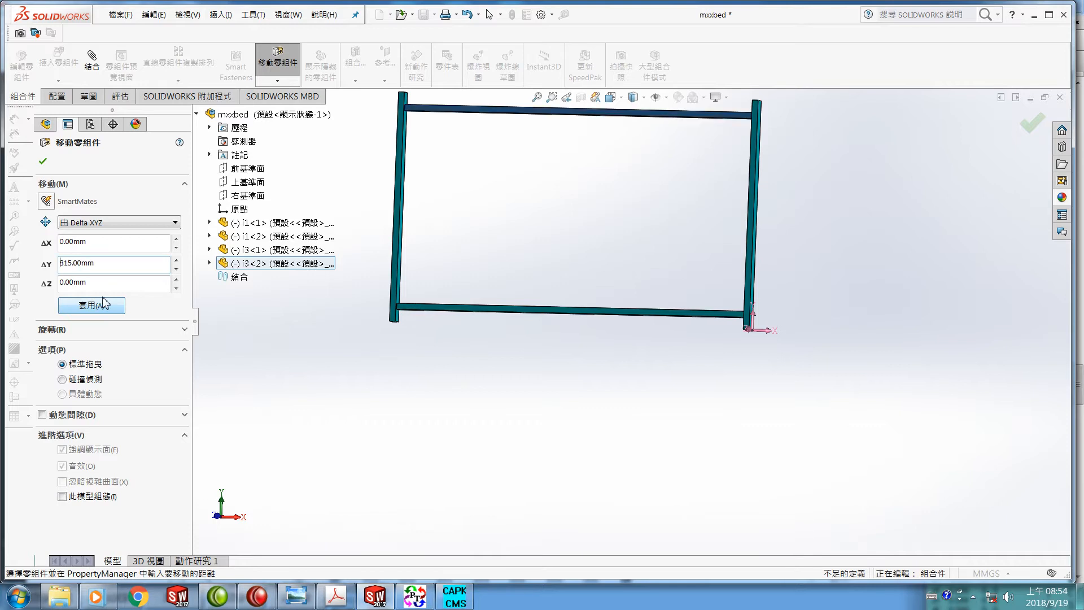
{"action": "left_click", "coordinate": [42, 163]}
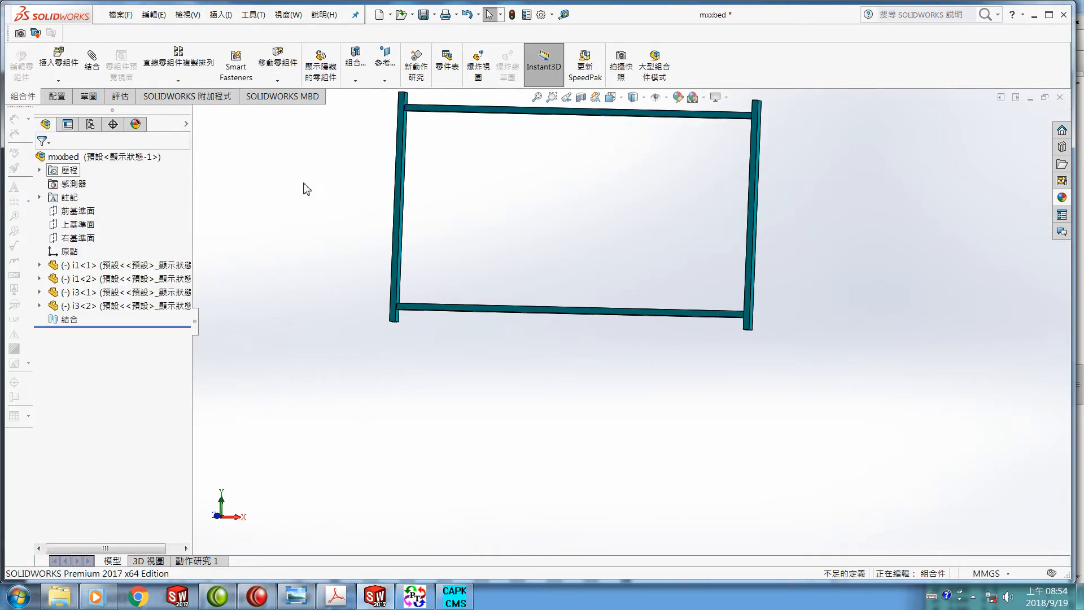
Check the four-bar frame at an angle and save the mxxbed assembly.
{"action": "scroll", "coordinate": [557, 235], "scroll_direction": "up", "scroll_amount": 3}
{"action": "scroll", "coordinate": [609, 268], "scroll_direction": "down", "scroll_amount": 4}
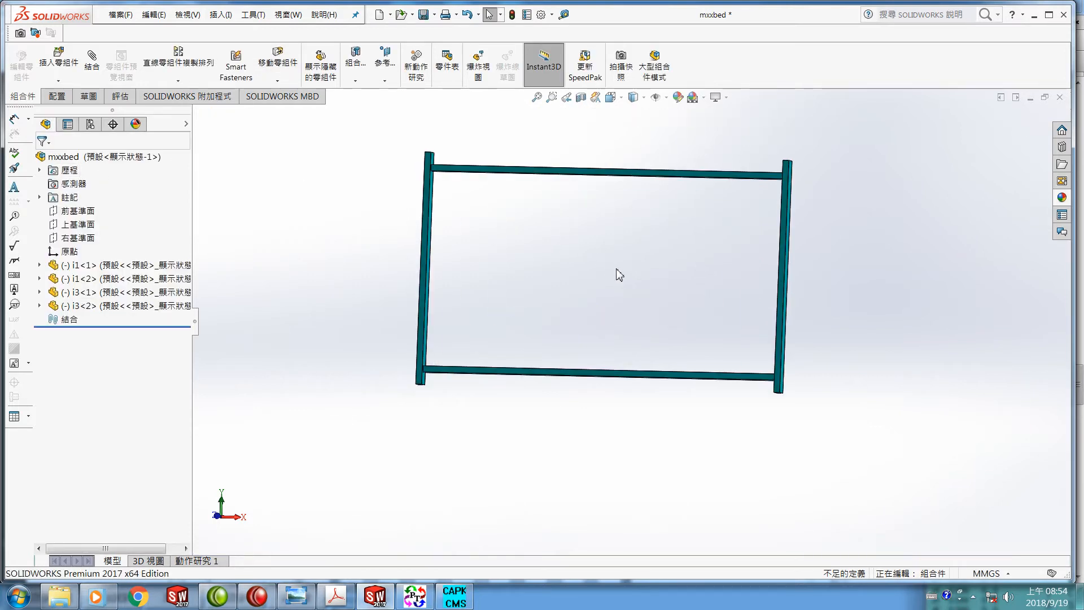
{"action": "scroll", "coordinate": [621, 275], "scroll_direction": "down", "scroll_amount": 2}
{"action": "middle_click_drag", "start_coordinate": [617, 271], "coordinate": [605, 238]}
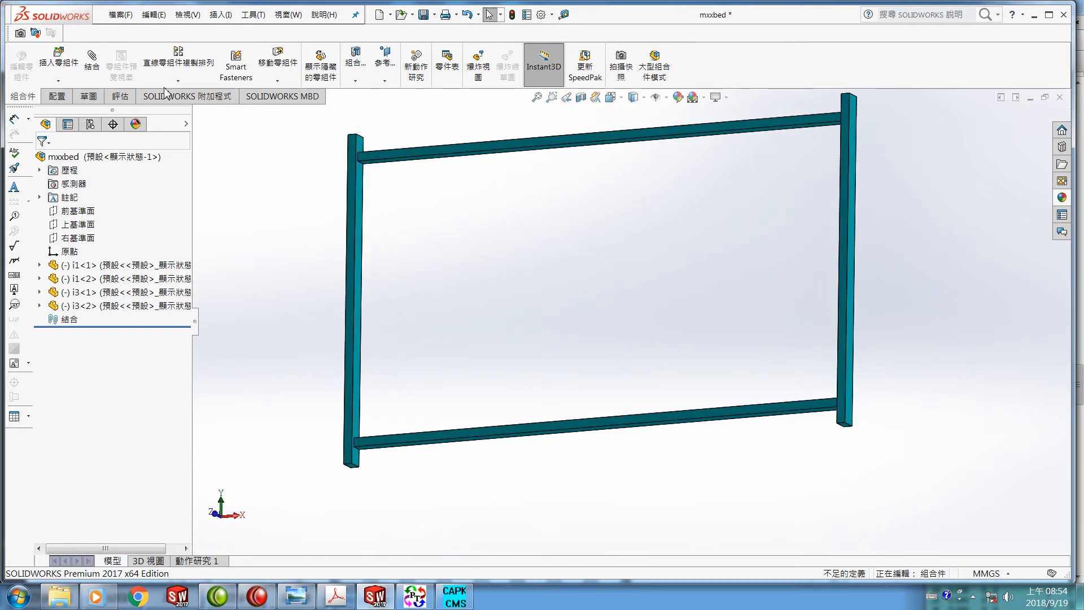
{"action": "left_click", "coordinate": [118, 15]}
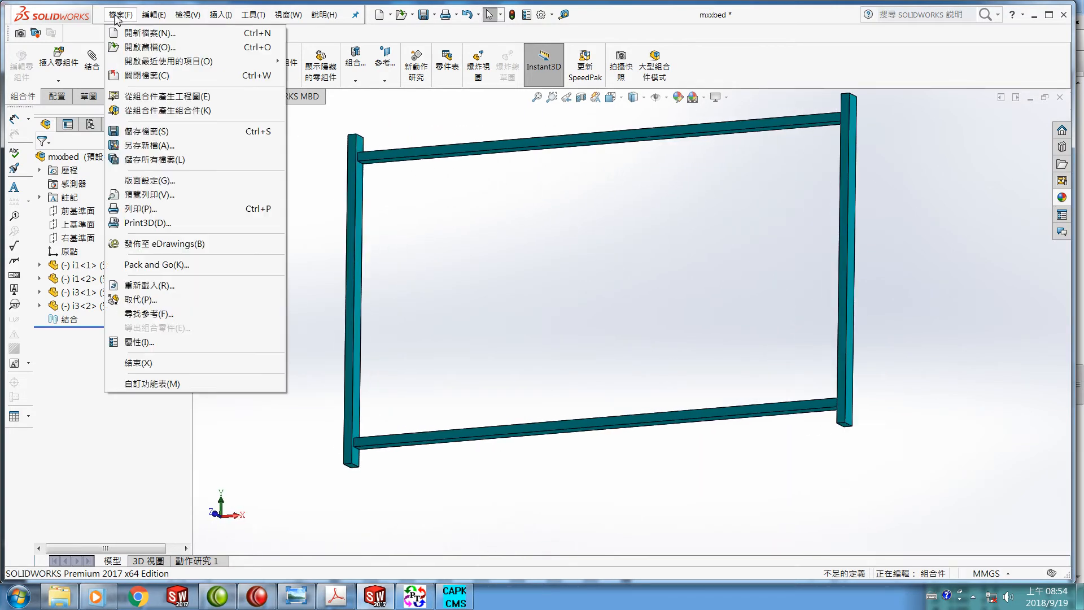
{"action": "left_click", "coordinate": [144, 133]}
{"action": "left_click", "coordinate": [495, 281]}
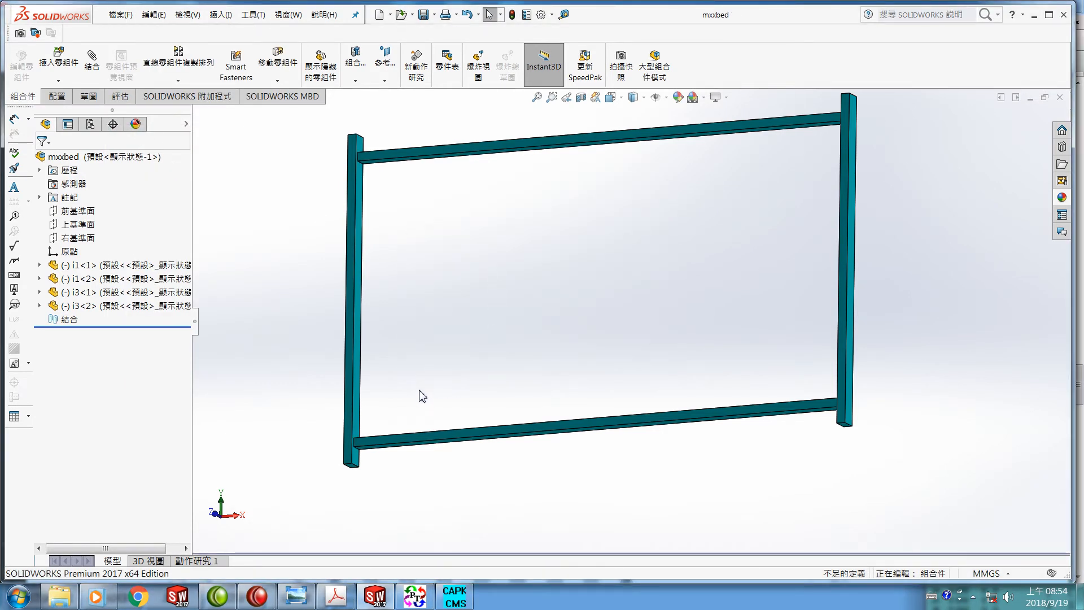
Consult the slat layout in the PDF drawing and insert the i4 part into the assembly at its origin.
{"action": "left_click", "coordinate": [335, 597]}
{"action": "scroll", "coordinate": [536, 559], "scroll_direction": "down", "scroll_amount": 3}
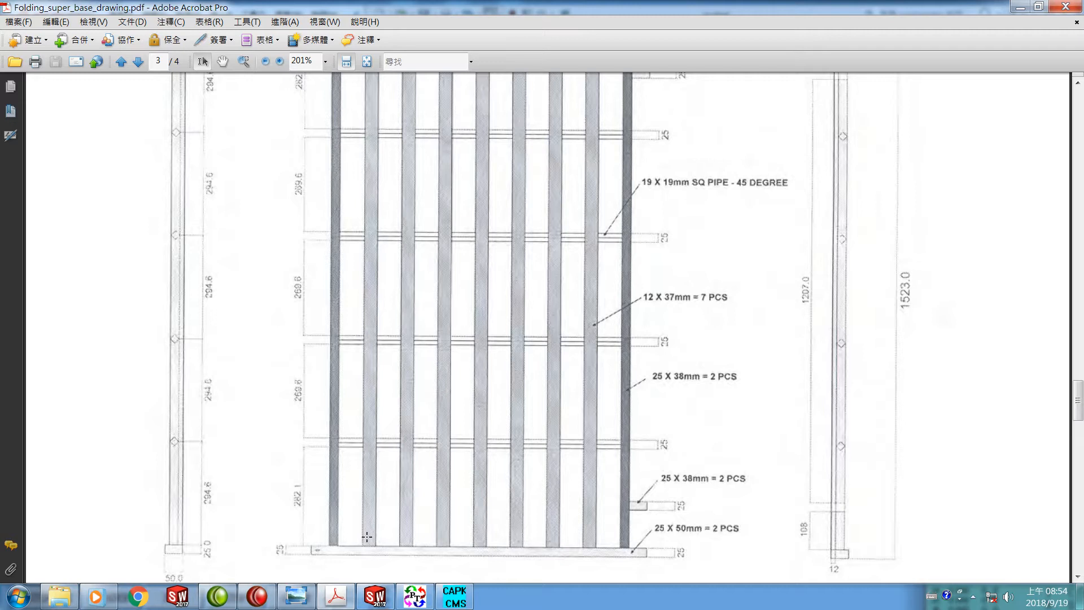
{"action": "left_click", "coordinate": [374, 596]}
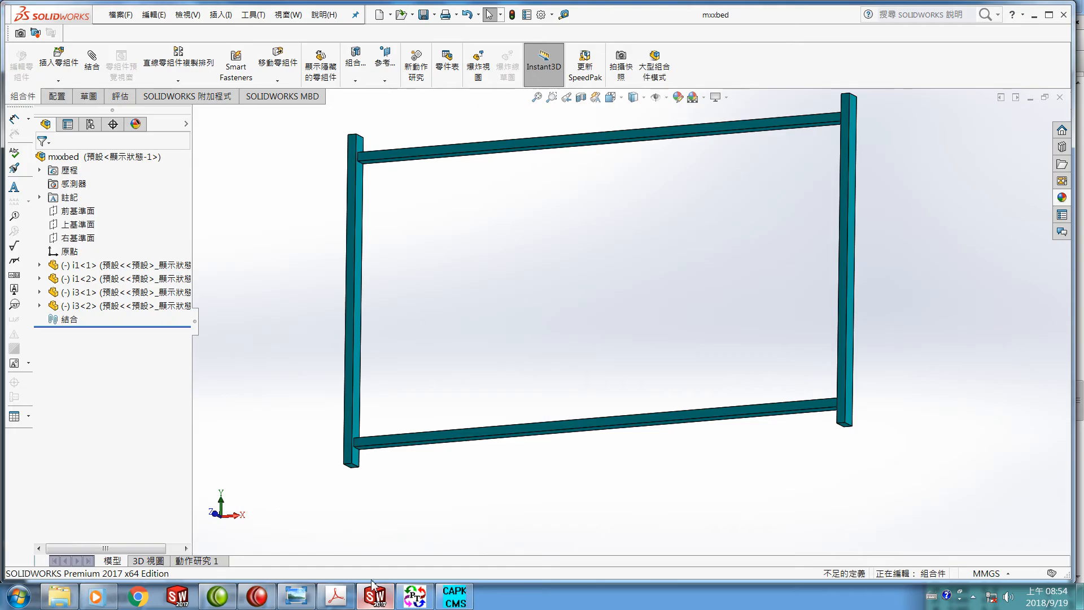
{"action": "left_click", "coordinate": [63, 63]}
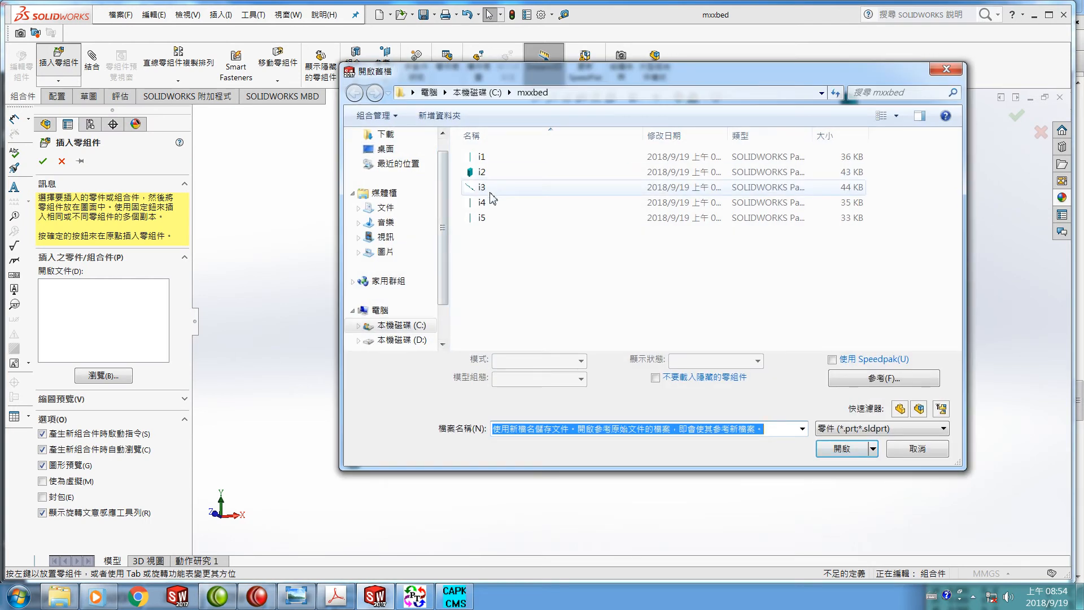
{"action": "left_click", "coordinate": [483, 203]}
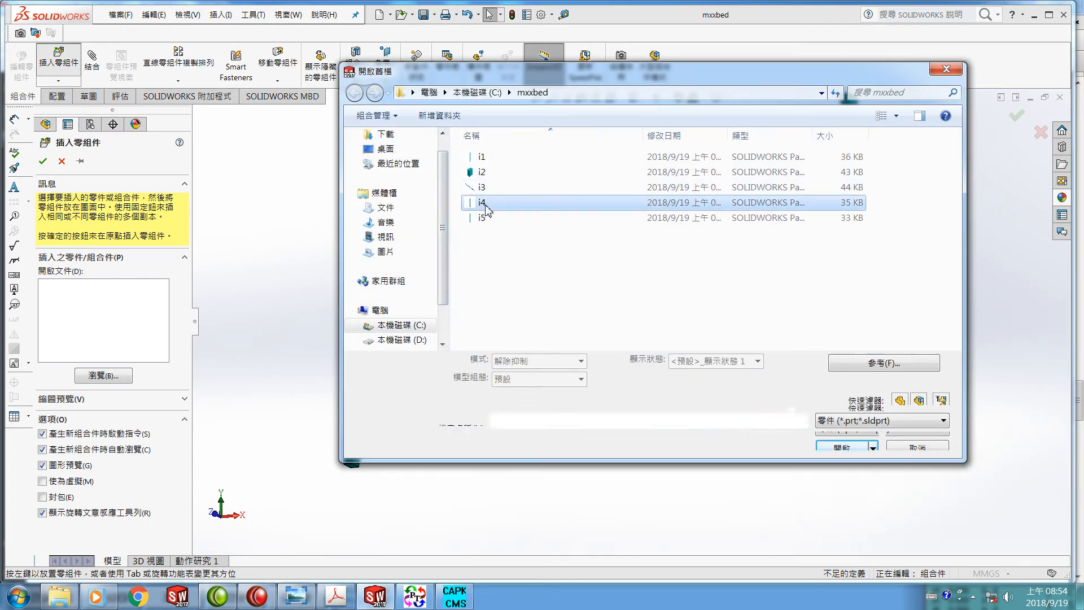
{"action": "left_click", "coordinate": [858, 446]}
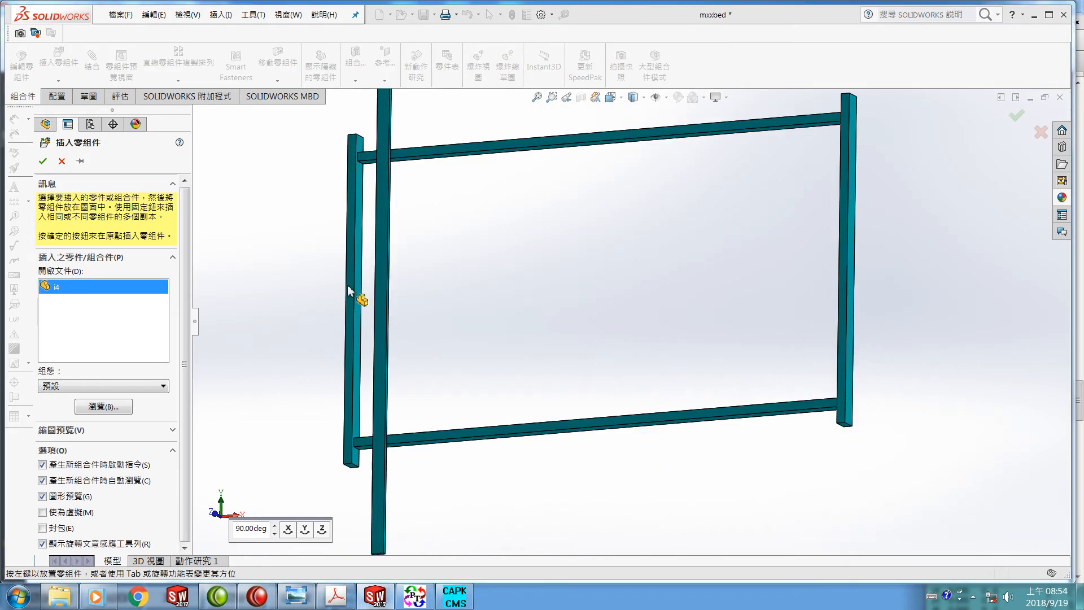
{"action": "left_click", "coordinate": [43, 162]}
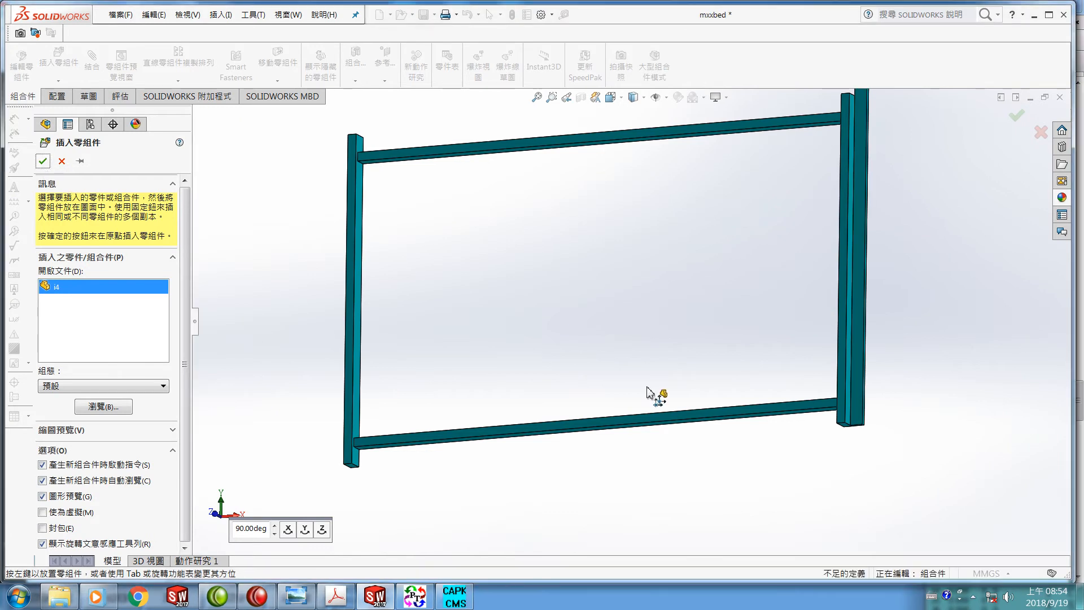
Examine how the inserted i4 bar meets the frame's lower corner and check the coordinates of its bottom corner point.
{"action": "scroll", "coordinate": [858, 440], "scroll_direction": "up", "scroll_amount": 2}
{"action": "scroll", "coordinate": [788, 410], "scroll_direction": "down", "scroll_amount": 5}
{"action": "scroll", "coordinate": [728, 367], "scroll_direction": "down", "scroll_amount": 5}
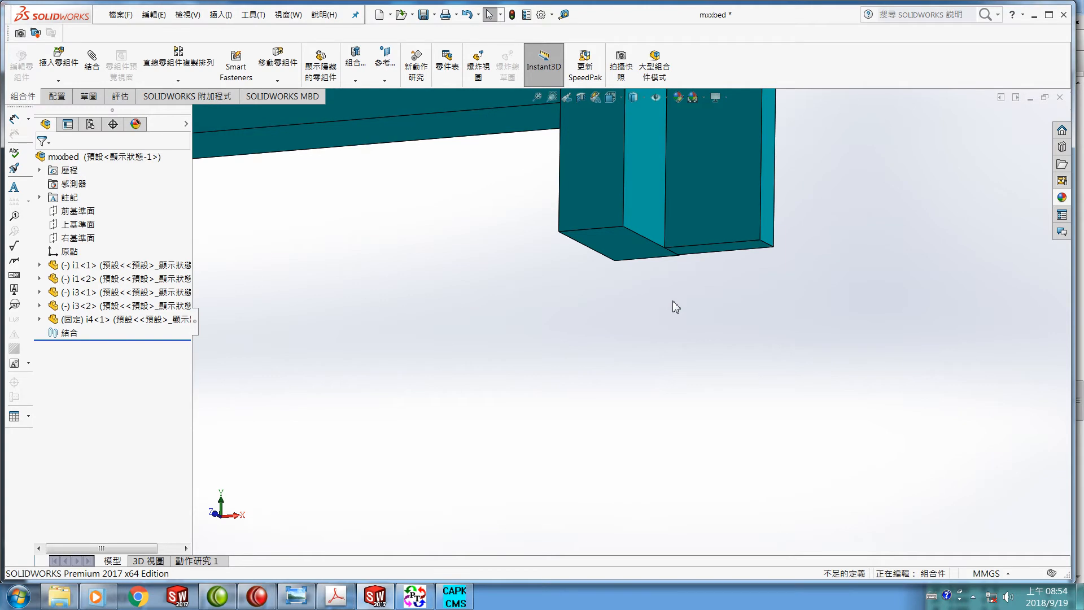
{"action": "scroll", "coordinate": [673, 306], "scroll_direction": "up", "scroll_amount": 8}
{"action": "scroll", "coordinate": [658, 320], "scroll_direction": "up", "scroll_amount": 3}
{"action": "scroll", "coordinate": [658, 330], "scroll_direction": "down", "scroll_amount": 3}
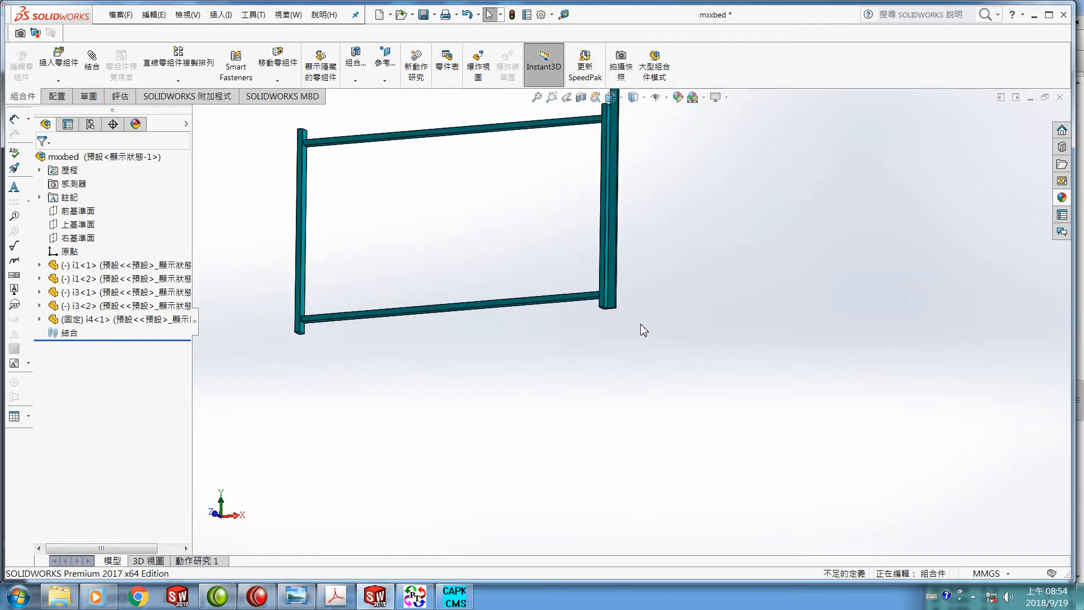
{"action": "scroll", "coordinate": [622, 321], "scroll_direction": "down", "scroll_amount": 6}
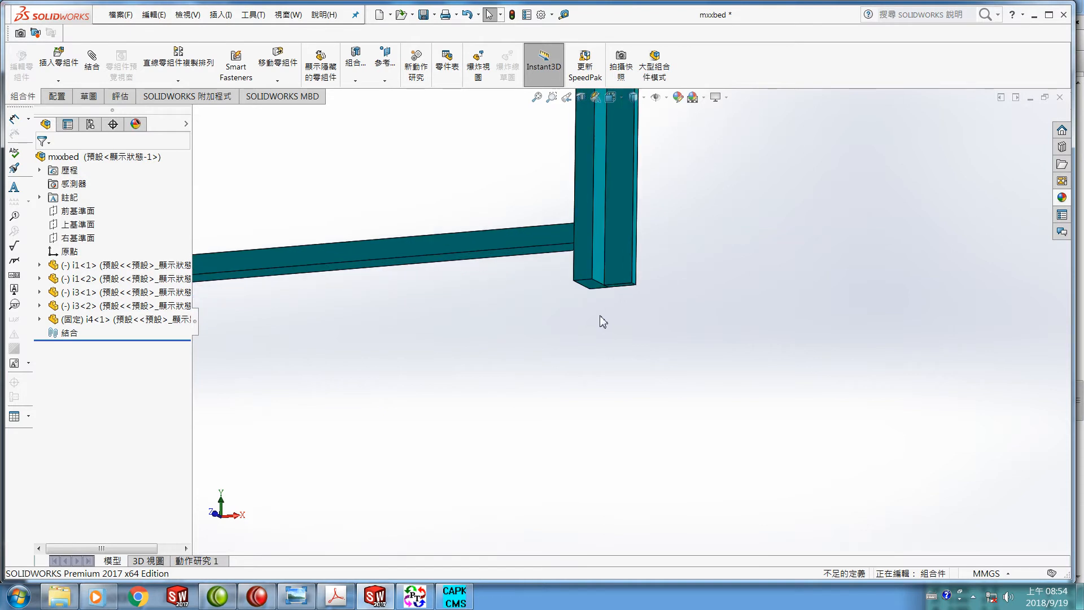
{"action": "scroll", "coordinate": [603, 316], "scroll_direction": "down", "scroll_amount": 2}
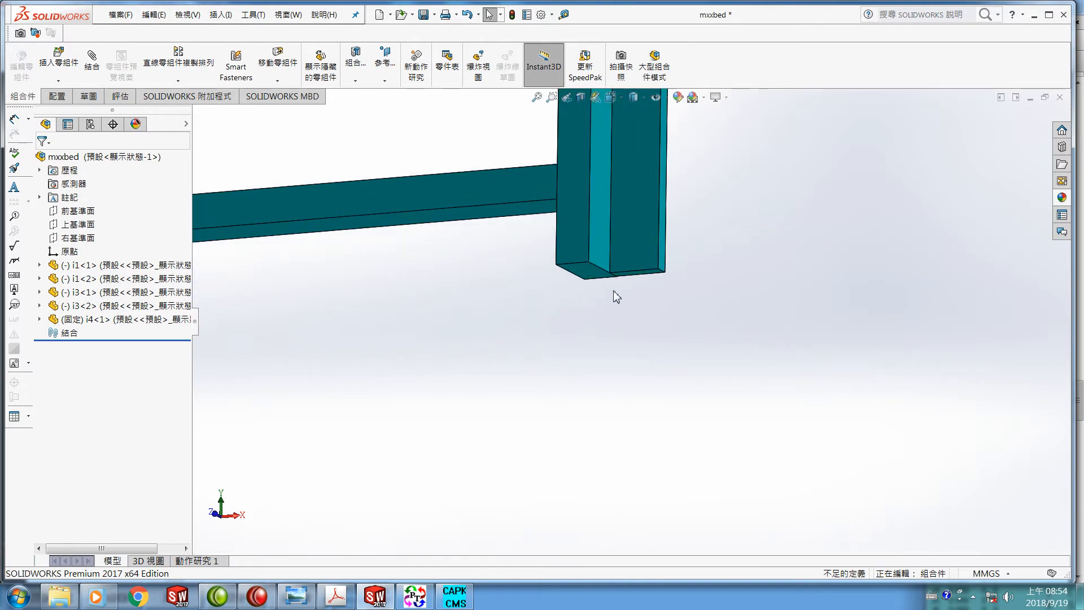
{"action": "scroll", "coordinate": [613, 291], "scroll_direction": "up", "scroll_amount": 3}
{"action": "scroll", "coordinate": [614, 291], "scroll_direction": "up", "scroll_amount": 8}
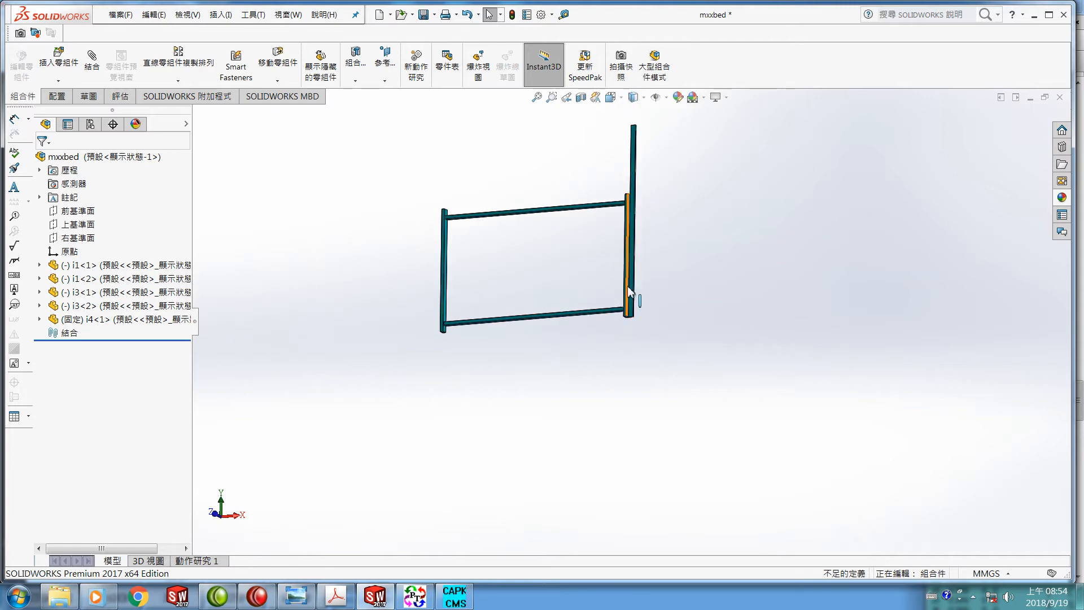
{"action": "middle_click_drag", "start_coordinate": [641, 339], "coordinate": [617, 271]}
{"action": "scroll", "coordinate": [621, 276], "scroll_direction": "down", "scroll_amount": 10}
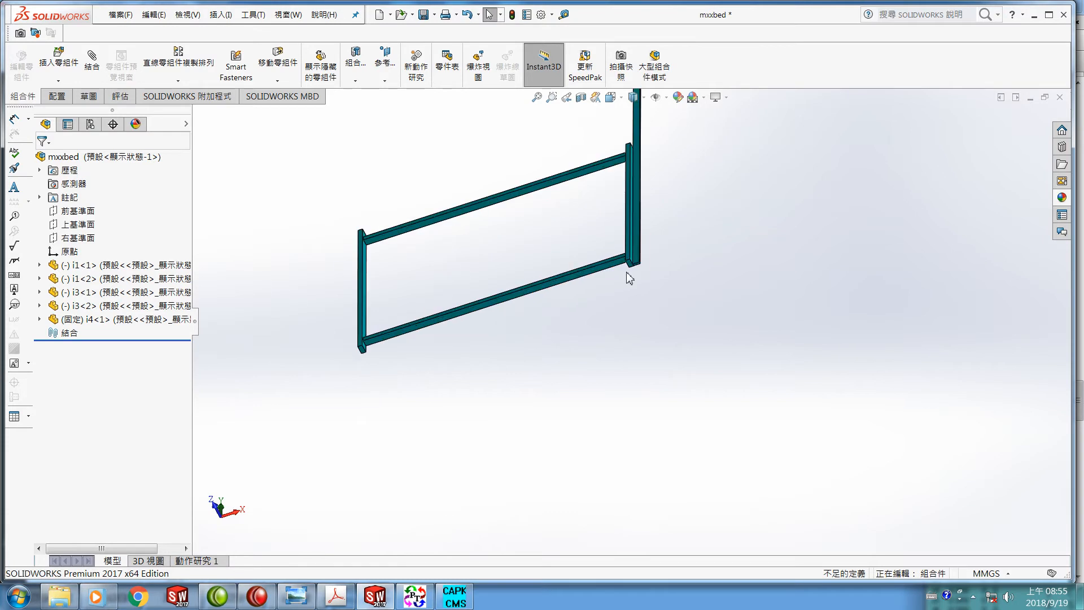
{"action": "scroll", "coordinate": [643, 300], "scroll_direction": "down", "scroll_amount": 8}
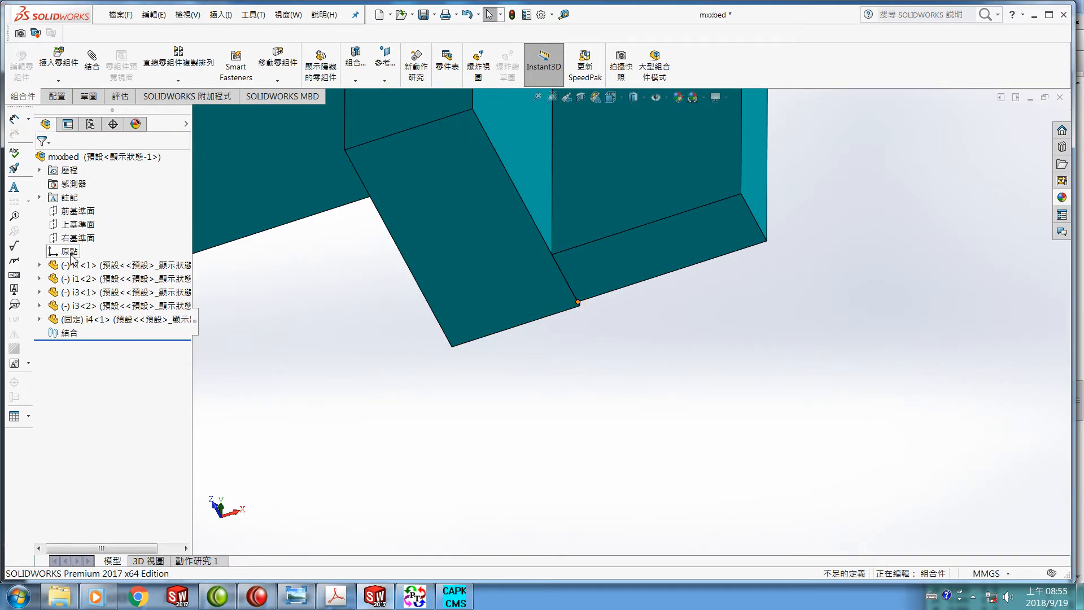
{"action": "left_click", "coordinate": [741, 194]}
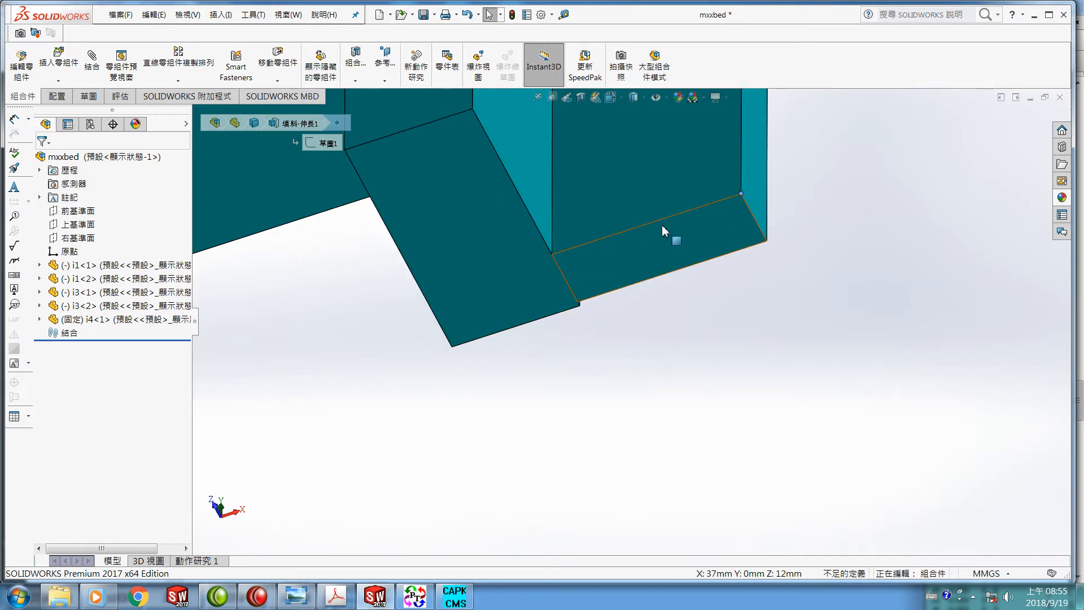
{"action": "scroll", "coordinate": [550, 405], "scroll_direction": "up", "scroll_amount": 8}
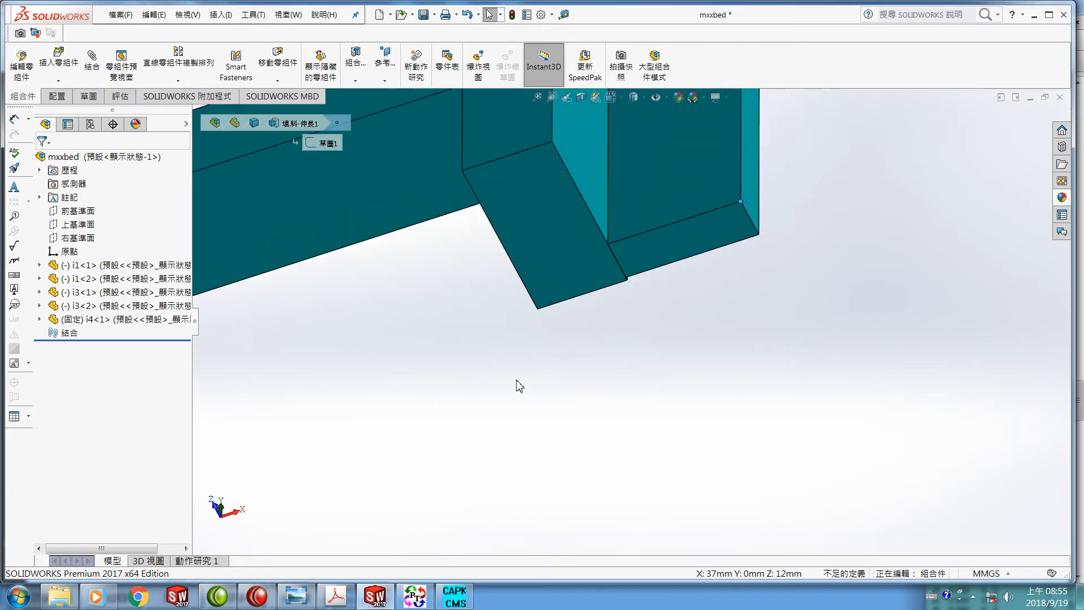
{"action": "scroll", "coordinate": [515, 387], "scroll_direction": "up", "scroll_amount": 3}
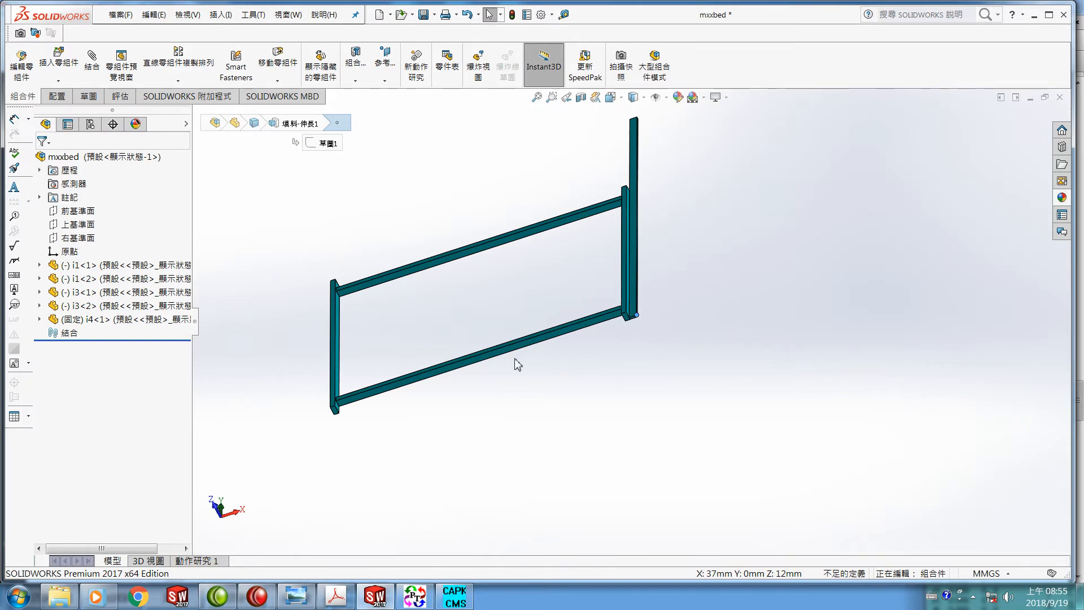
Float the fixed i4<1> component and rotate it by ΔZ 90° with the Delta XYZ option of Rotate Component.
{"action": "right_click", "coordinate": [75, 325]}
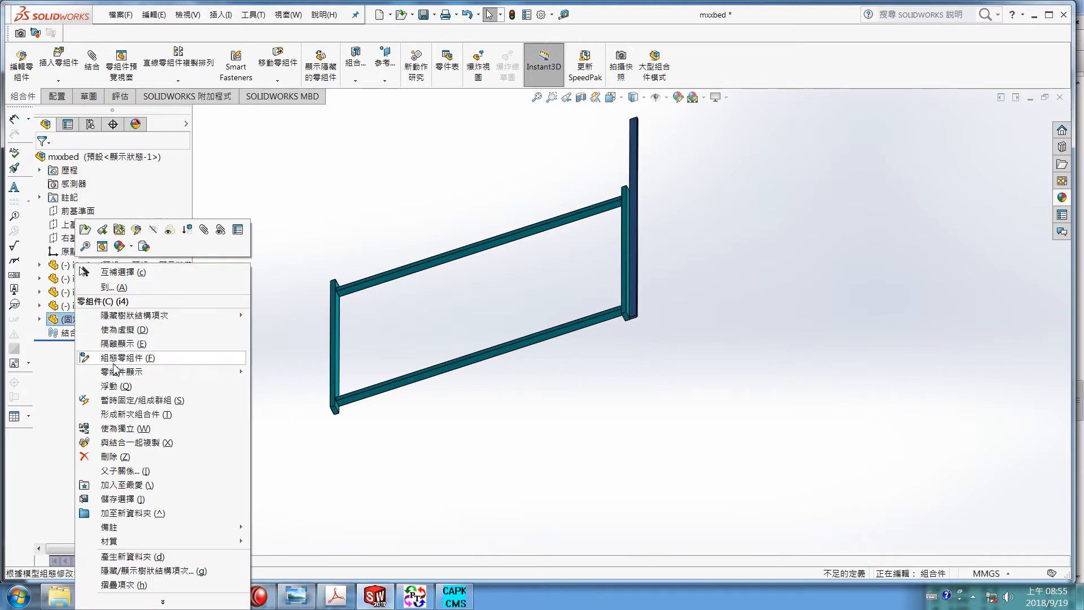
{"action": "left_click", "coordinate": [117, 389]}
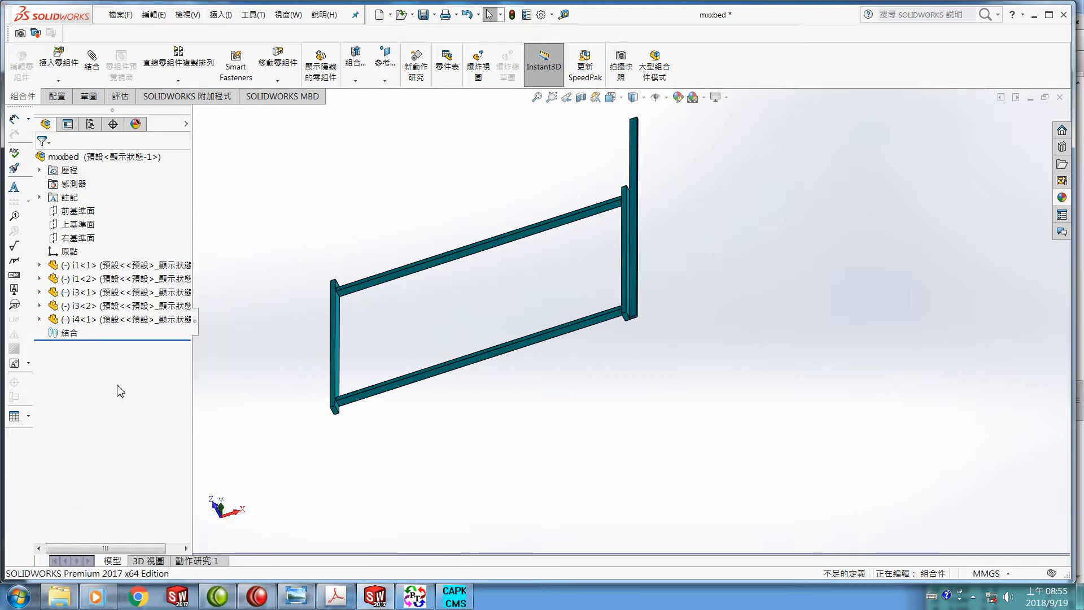
{"action": "left_click", "coordinate": [93, 321]}
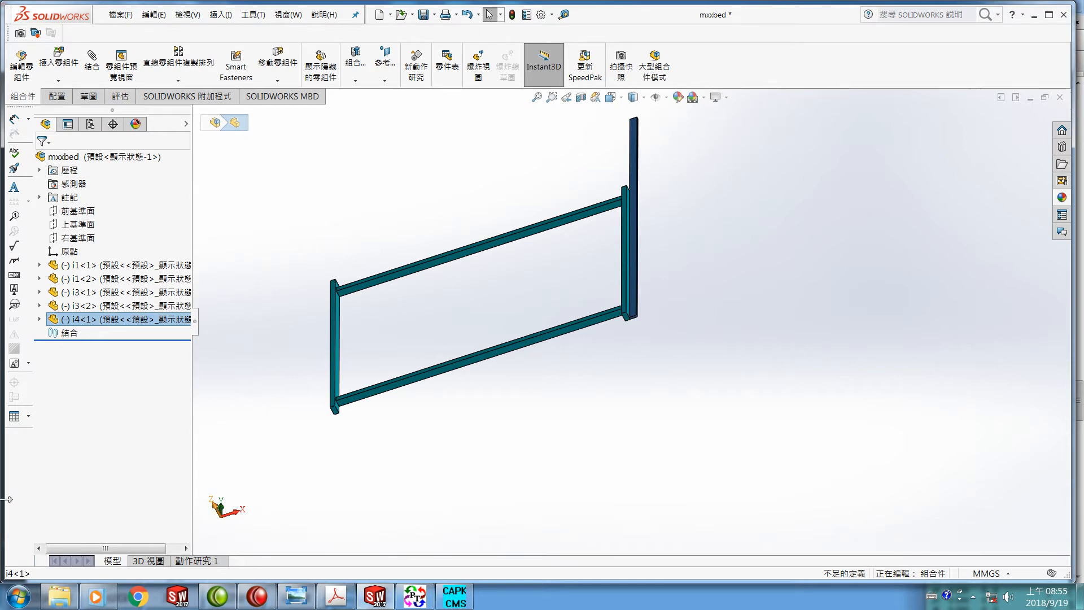
{"action": "left_click", "coordinate": [280, 84]}
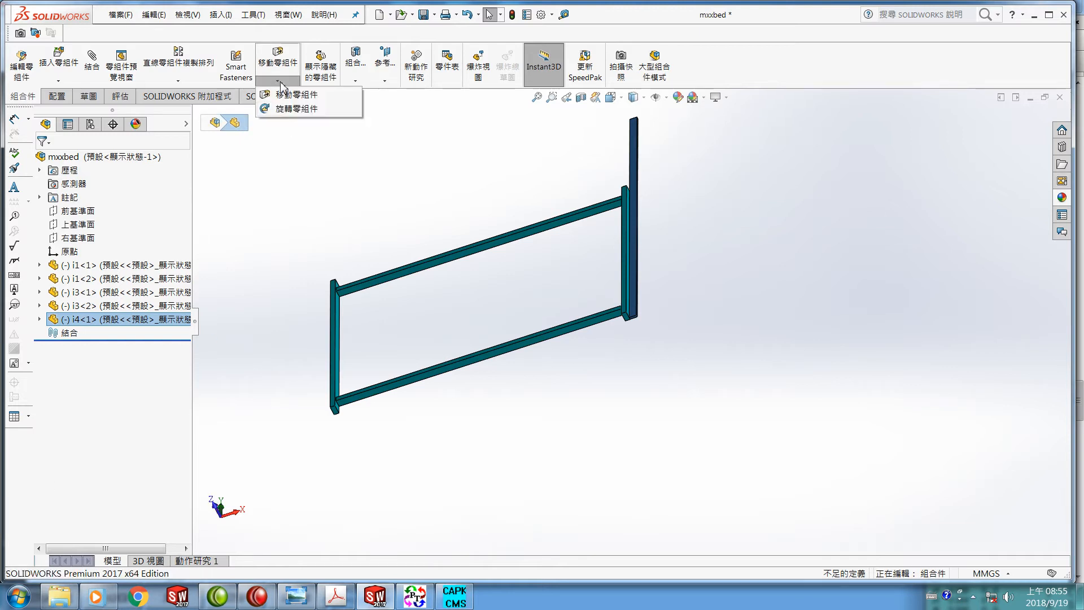
{"action": "left_click", "coordinate": [290, 109]}
{"action": "left_click", "coordinate": [174, 225]}
{"action": "left_click", "coordinate": [125, 252]}
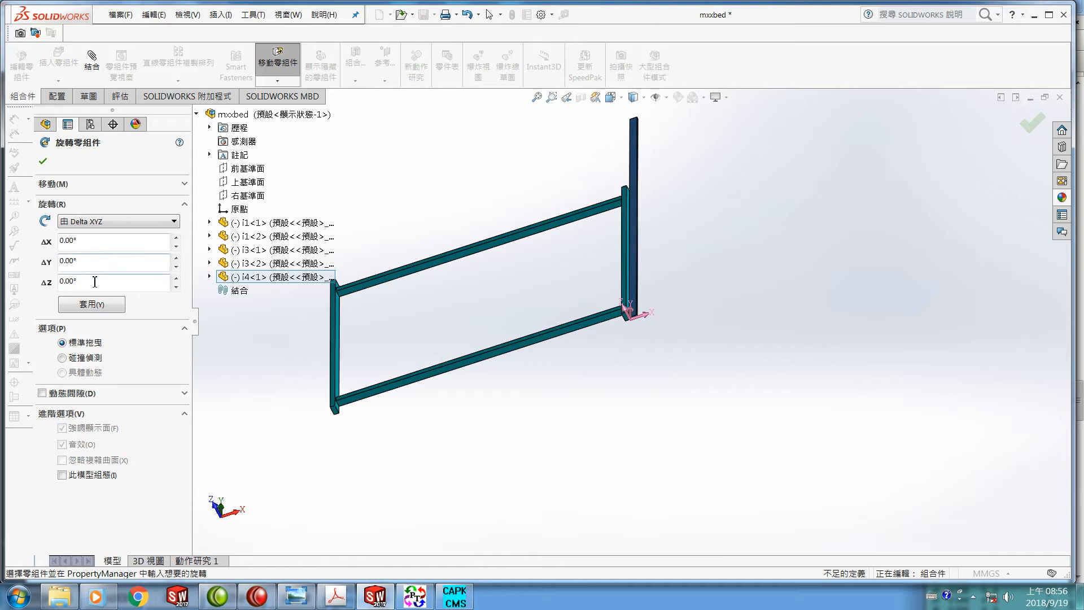
{"action": "left_click_drag", "start_coordinate": [95, 281], "coordinate": [60, 281]}
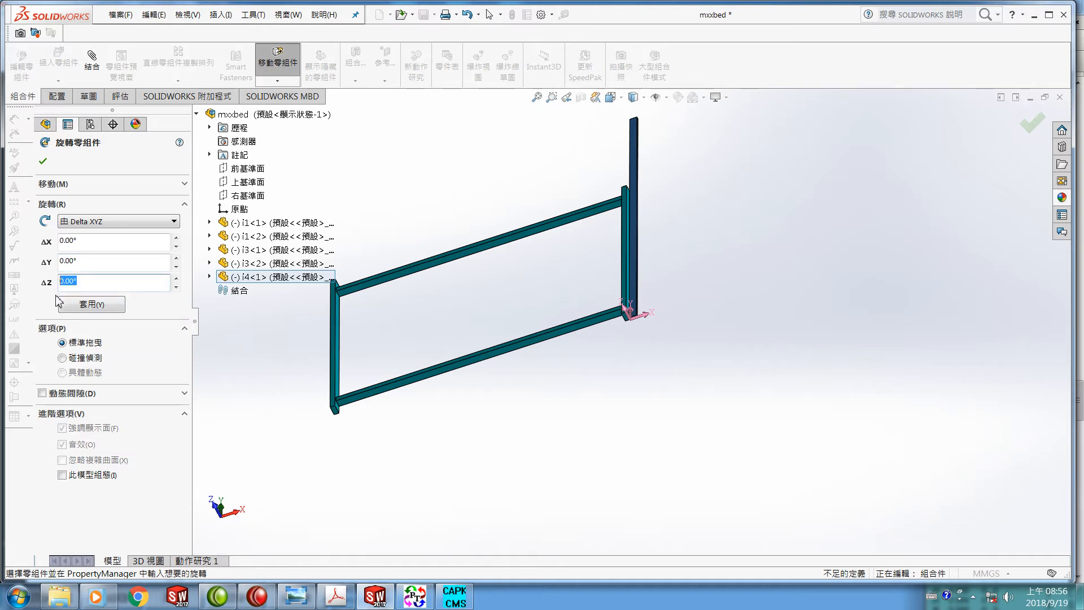
{"action": "type", "text": "90"}
{"action": "left_click", "coordinate": [84, 308]}
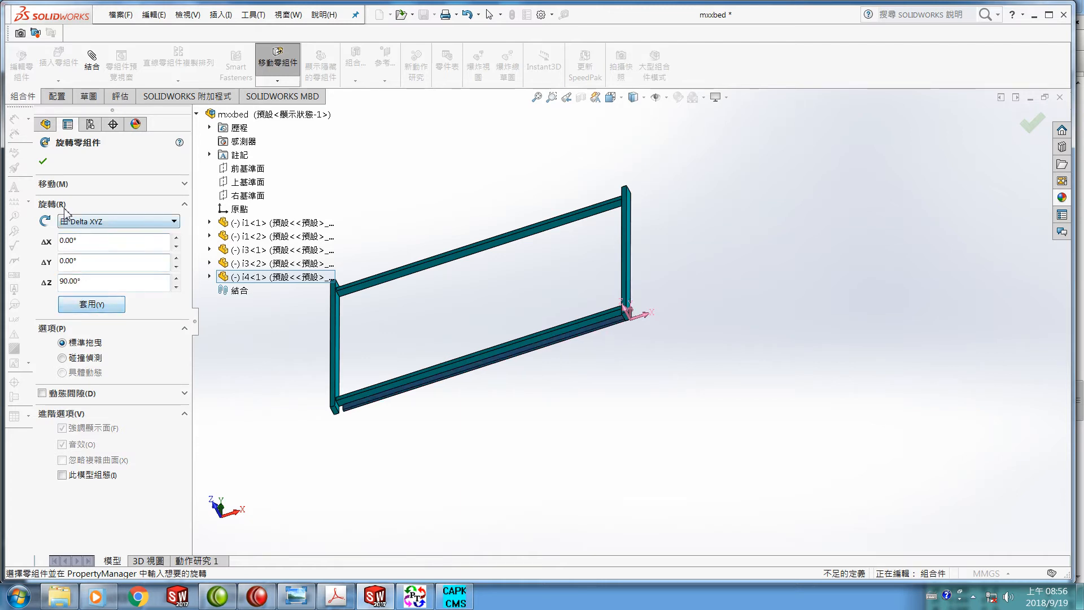
{"action": "left_click", "coordinate": [42, 161]}
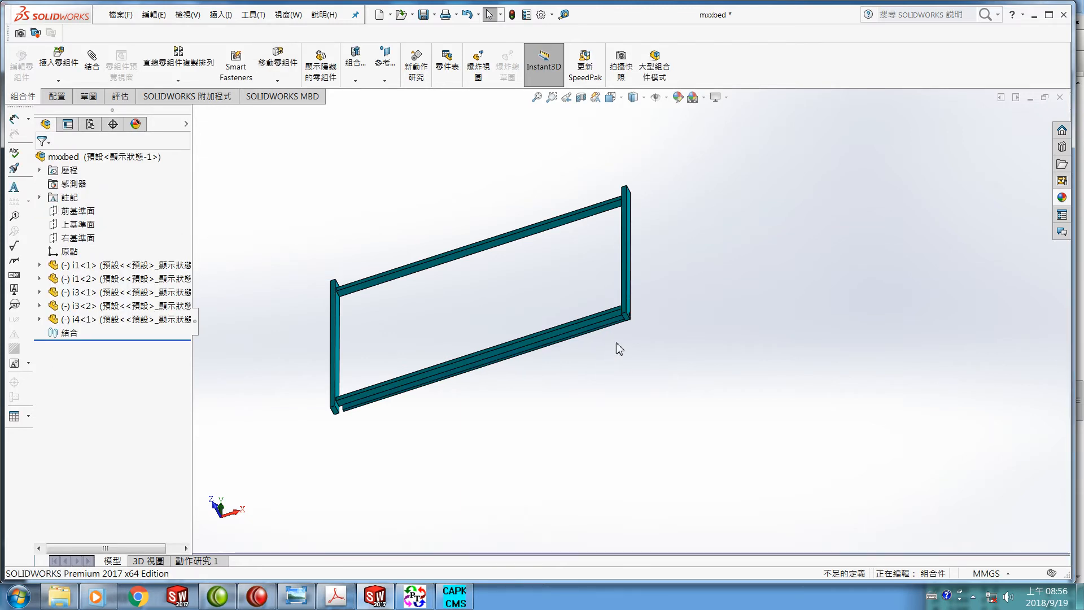
Move the i4<1> component by ΔX -25 mm with the Delta XYZ option of Move Component.
{"action": "scroll", "coordinate": [619, 344], "scroll_direction": "up", "scroll_amount": 2}
{"action": "scroll", "coordinate": [641, 305], "scroll_direction": "down", "scroll_amount": 6}
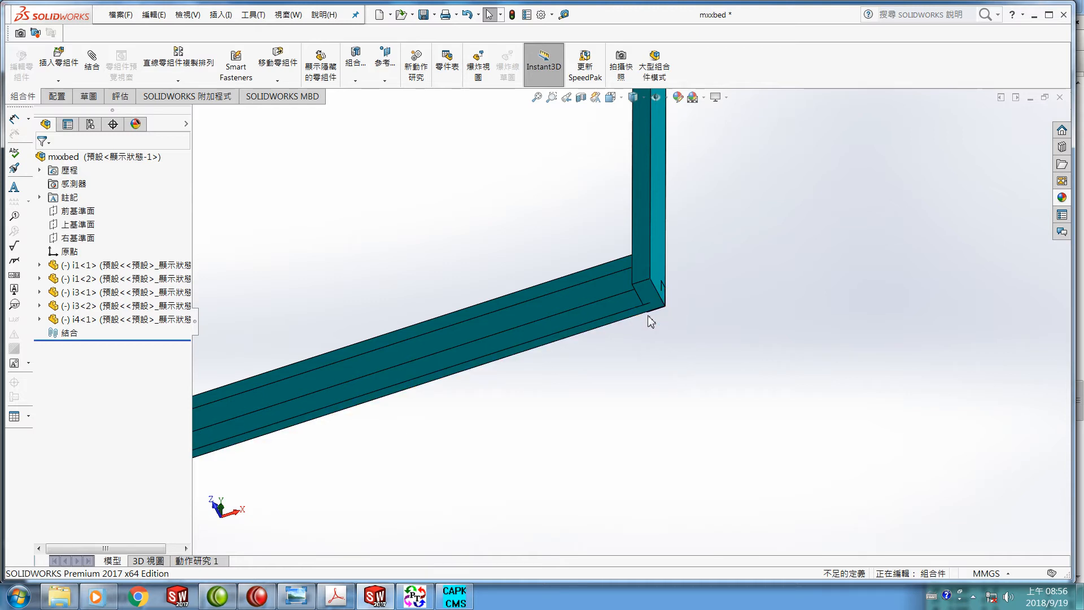
{"action": "scroll", "coordinate": [600, 365], "scroll_direction": "down", "scroll_amount": 1}
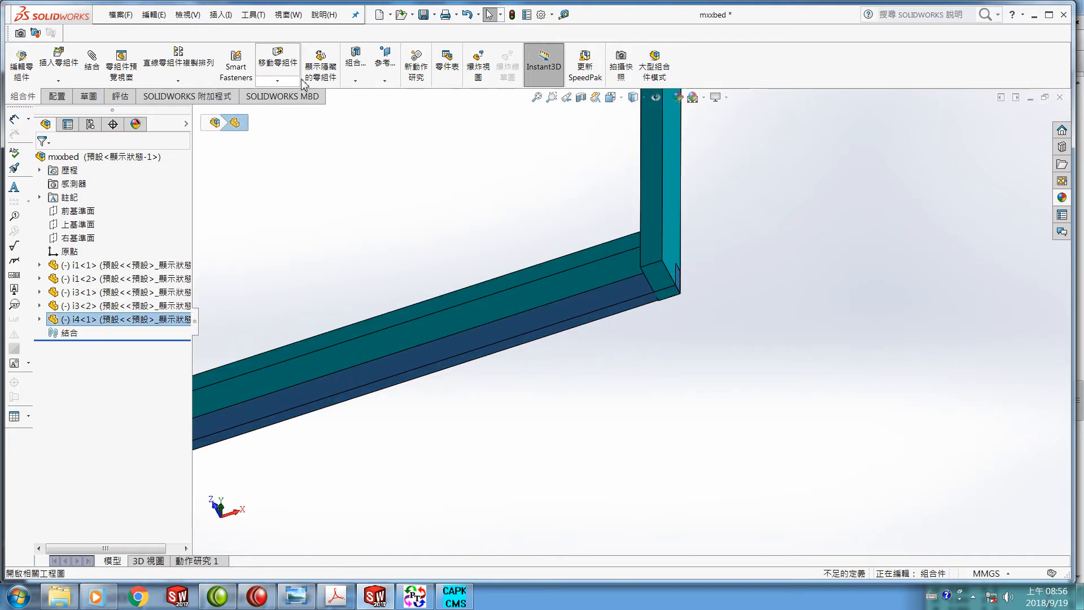
{"action": "left_click", "coordinate": [279, 63]}
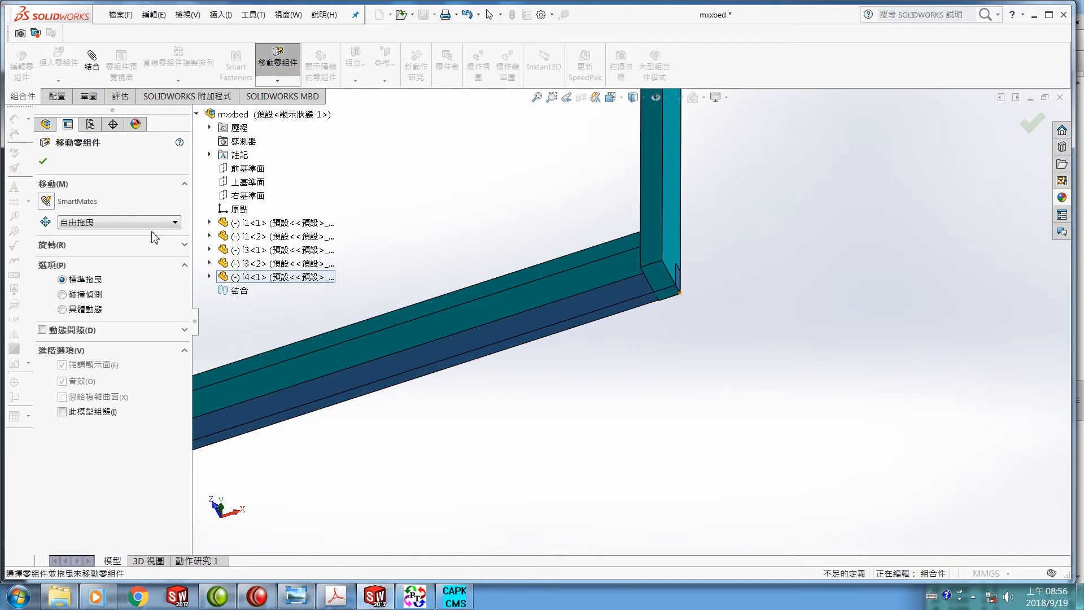
{"action": "left_click", "coordinate": [176, 222]}
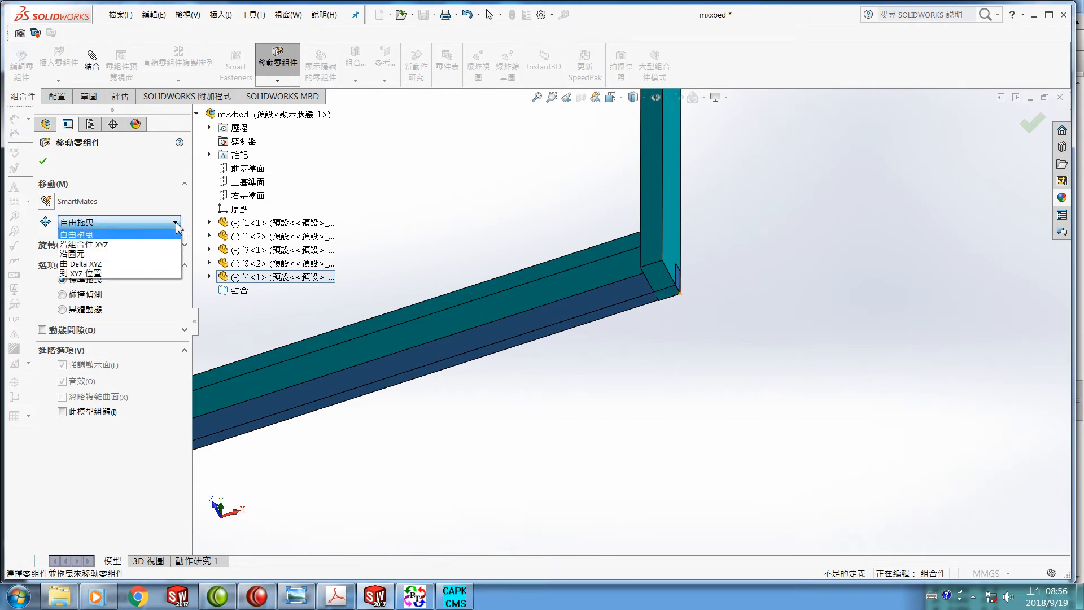
{"action": "left_click", "coordinate": [118, 264]}
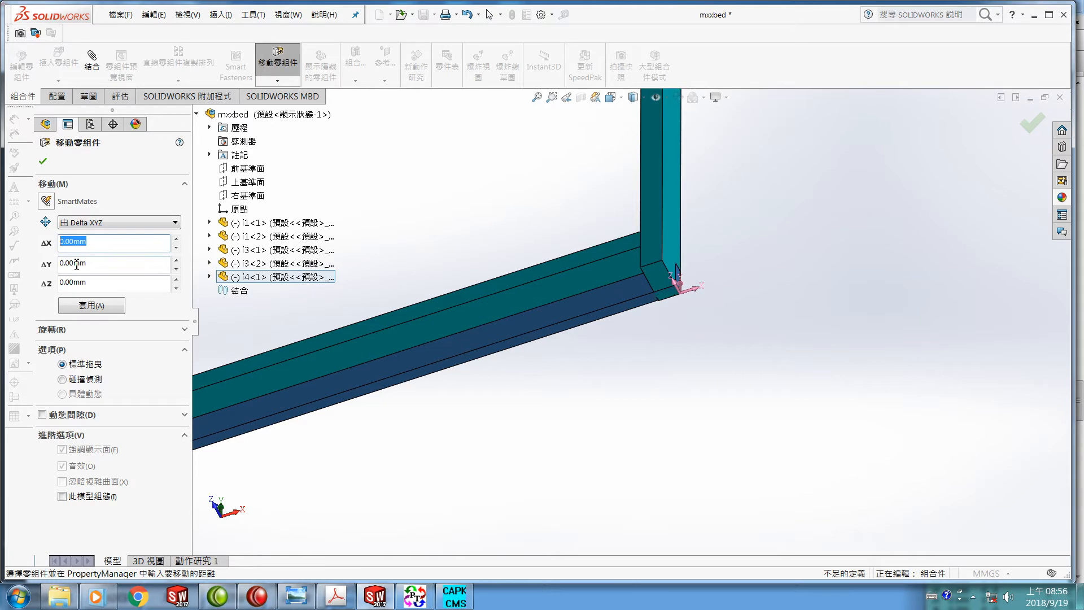
{"action": "type", "text": "-"}
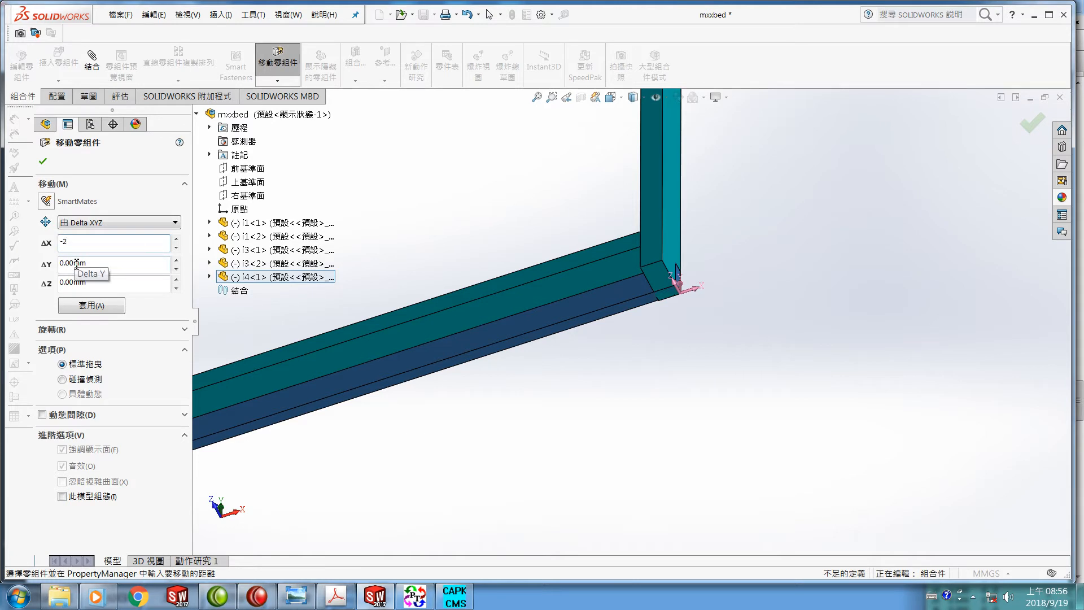
{"action": "type", "text": "25"}
{"action": "key", "text": "Return"}
{"action": "left_click", "coordinate": [42, 161]}
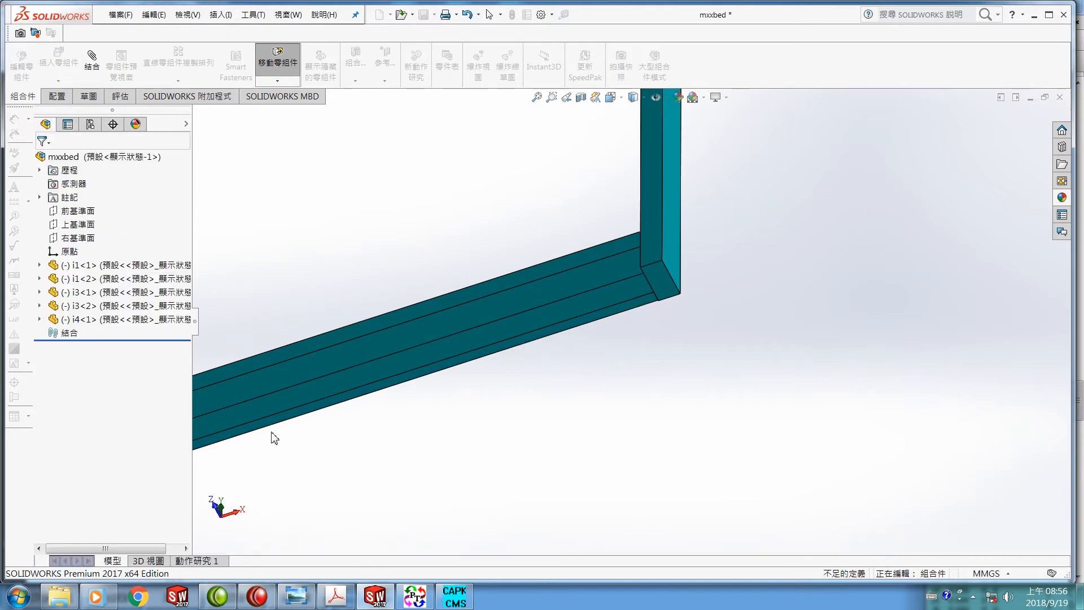
Check the slat widths and spacings in the PDF drawing against the i4 bar's position at the frame's lower corner.
{"action": "scroll", "coordinate": [262, 439], "scroll_direction": "up", "scroll_amount": 9}
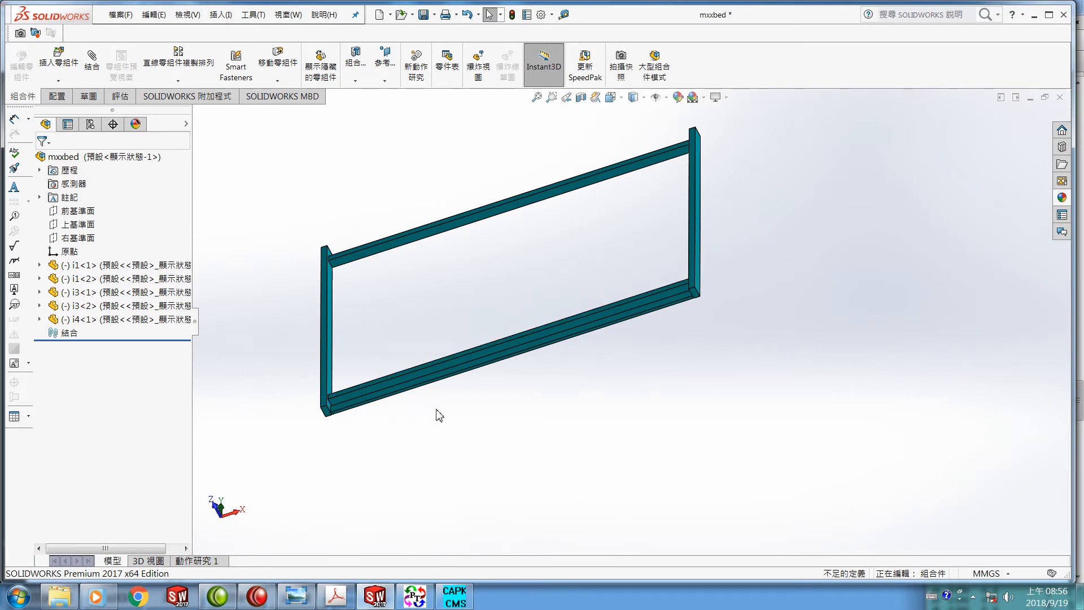
{"action": "left_click", "coordinate": [336, 595]}
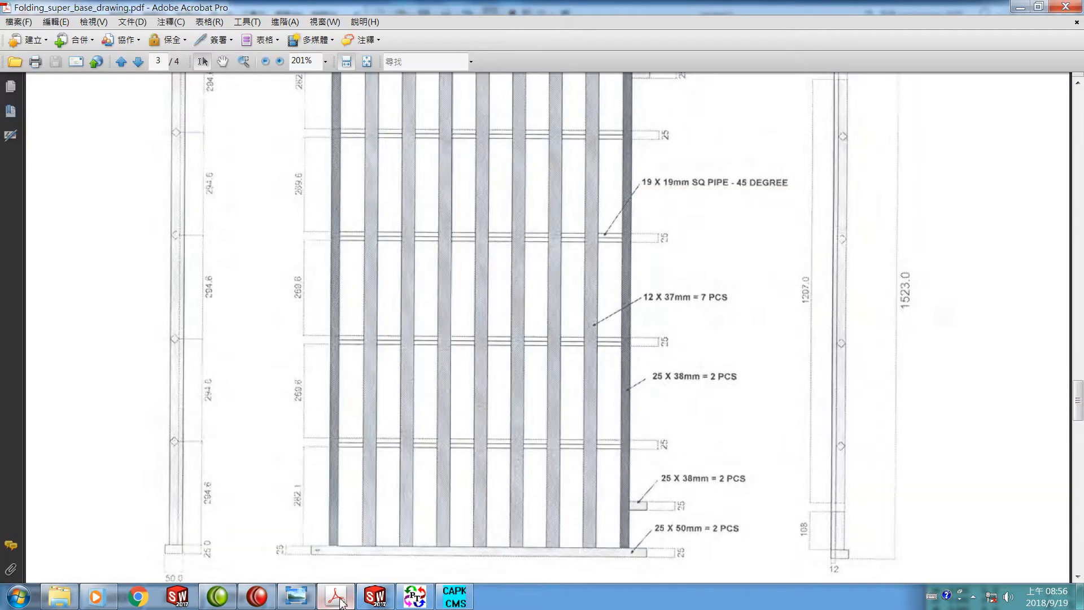
{"action": "scroll", "coordinate": [392, 462], "scroll_direction": "down", "scroll_amount": 3}
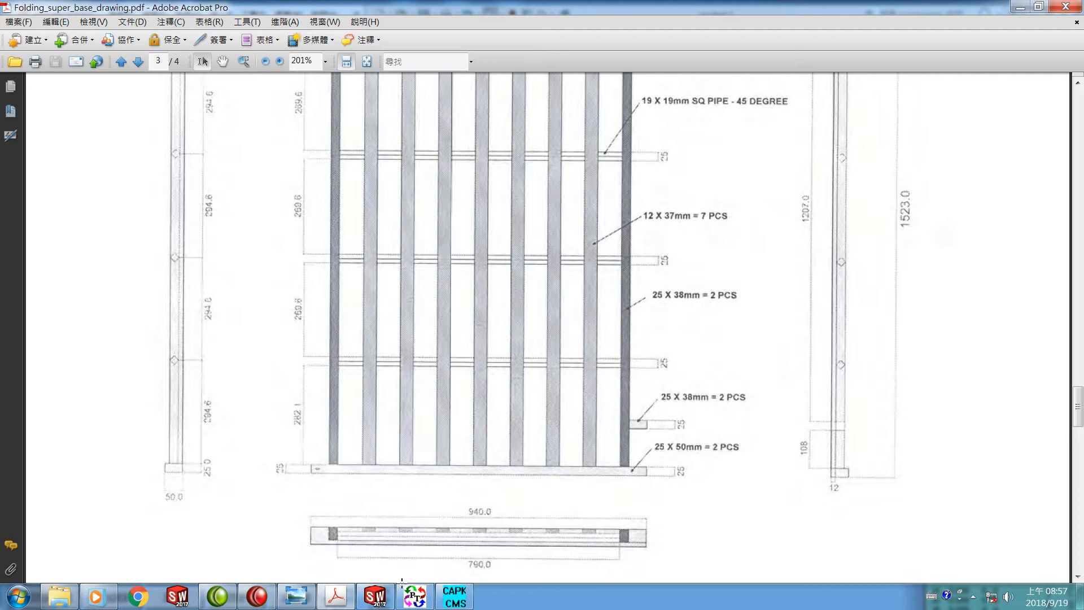
{"action": "left_click", "coordinate": [375, 596]}
{"action": "scroll", "coordinate": [685, 307], "scroll_direction": "down", "scroll_amount": 10}
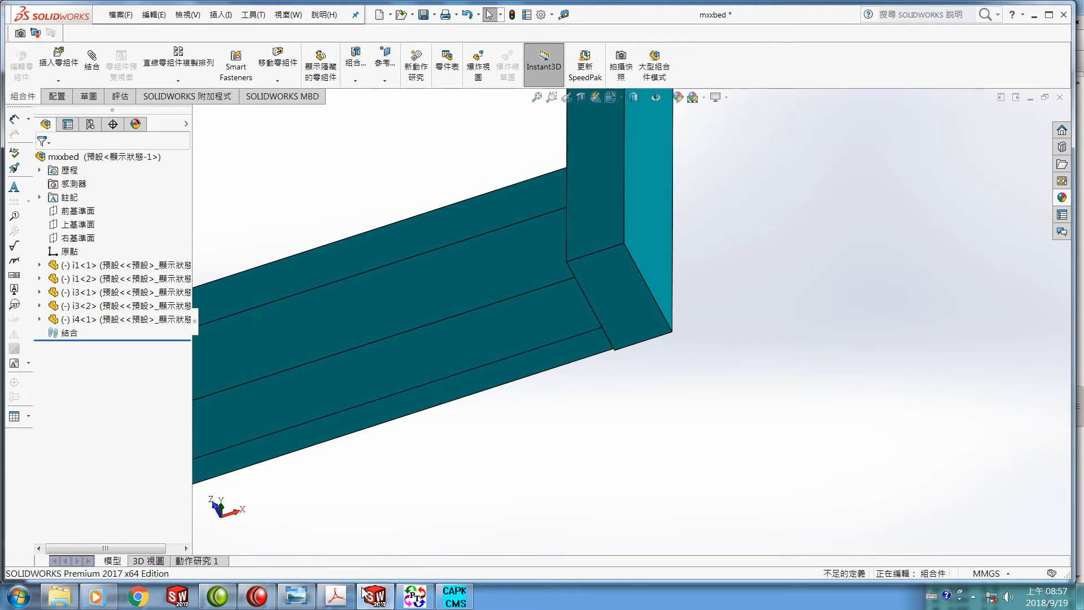
{"action": "left_click", "coordinate": [336, 595]}
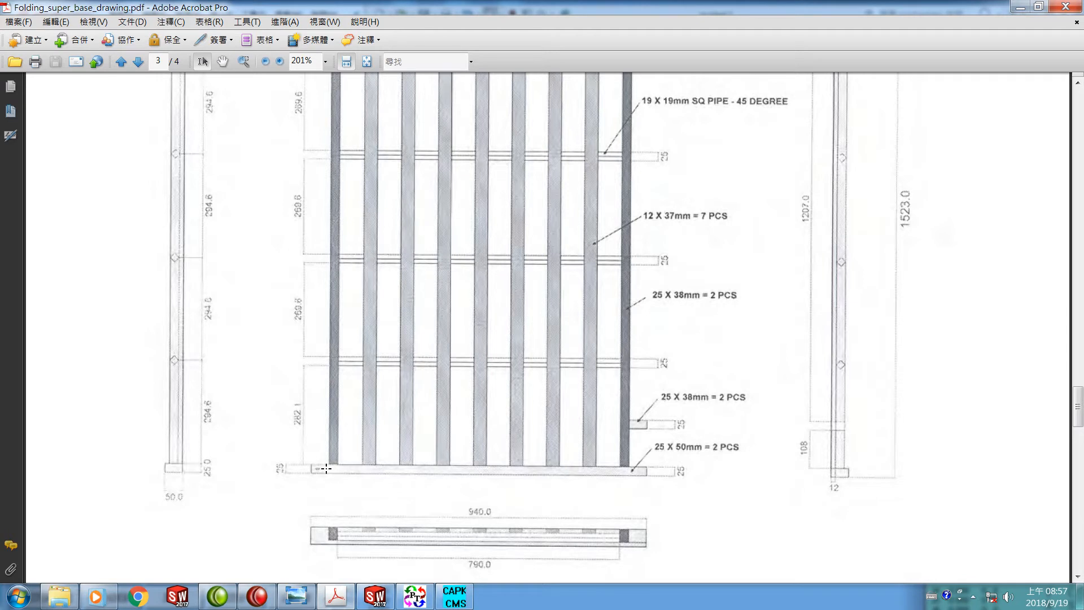
{"action": "scroll", "coordinate": [331, 468], "scroll_direction": "up", "scroll_amount": 10}
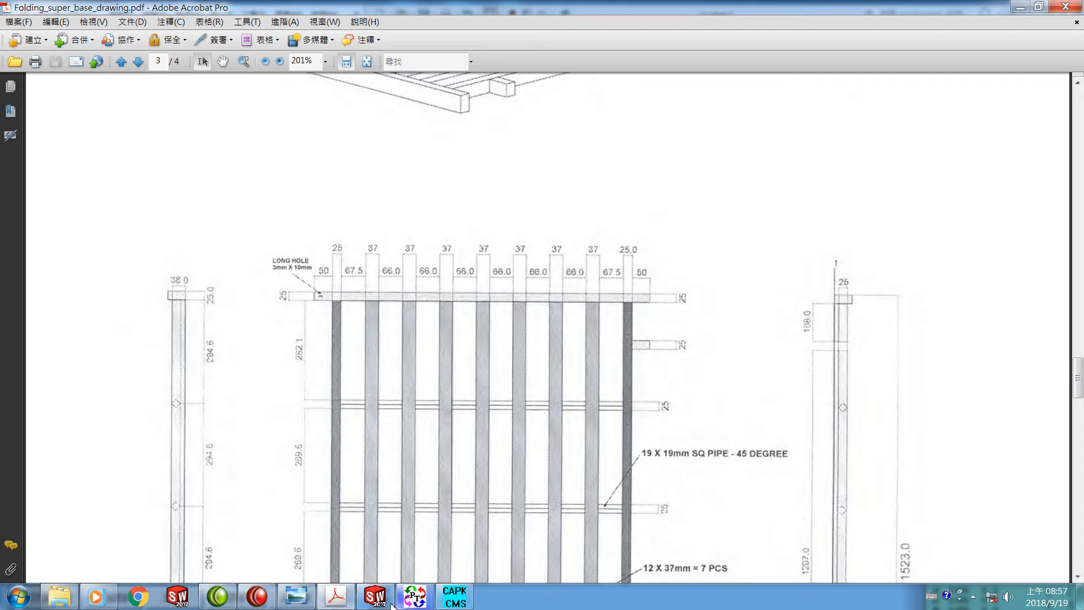
{"action": "left_click", "coordinate": [375, 597]}
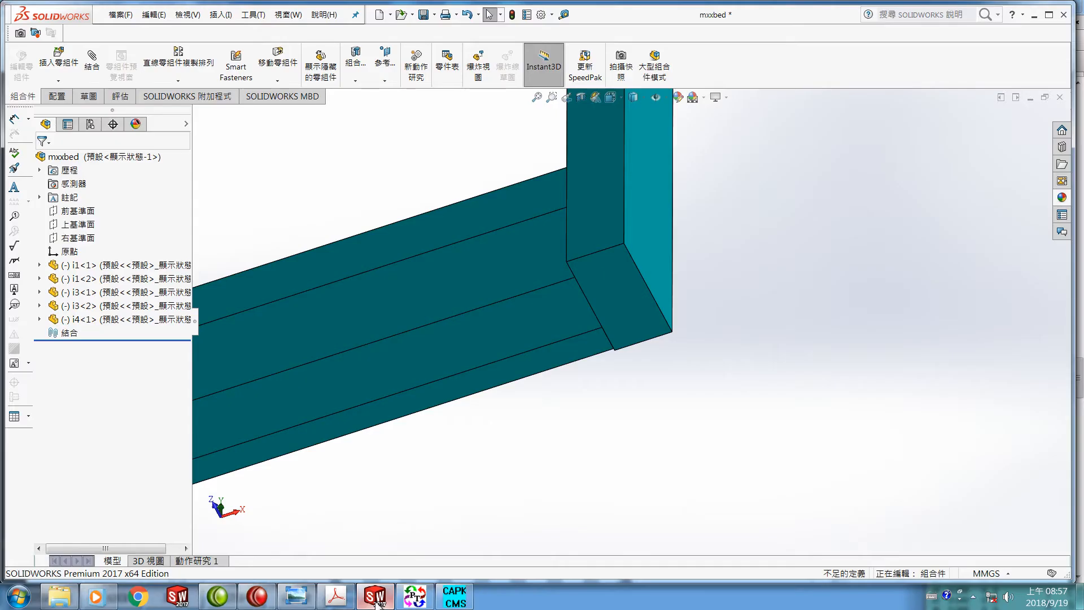
Move the i4<1> component by ΔY 142.5 mm with the Delta XYZ option of Move Component.
{"action": "left_click", "coordinate": [97, 319]}
{"action": "left_click", "coordinate": [277, 69]}
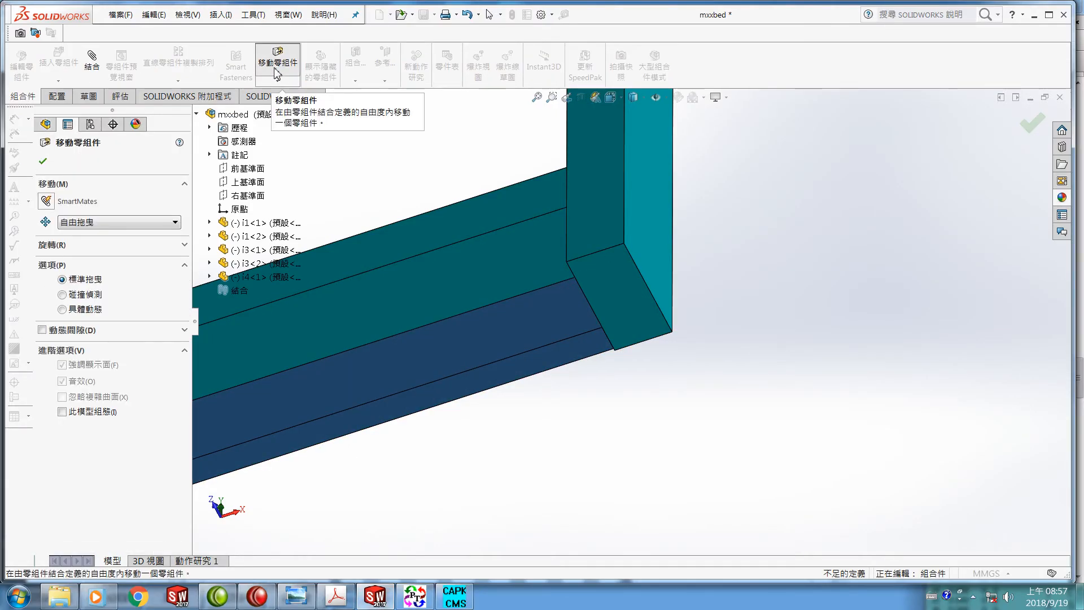
{"action": "left_click", "coordinate": [175, 222]}
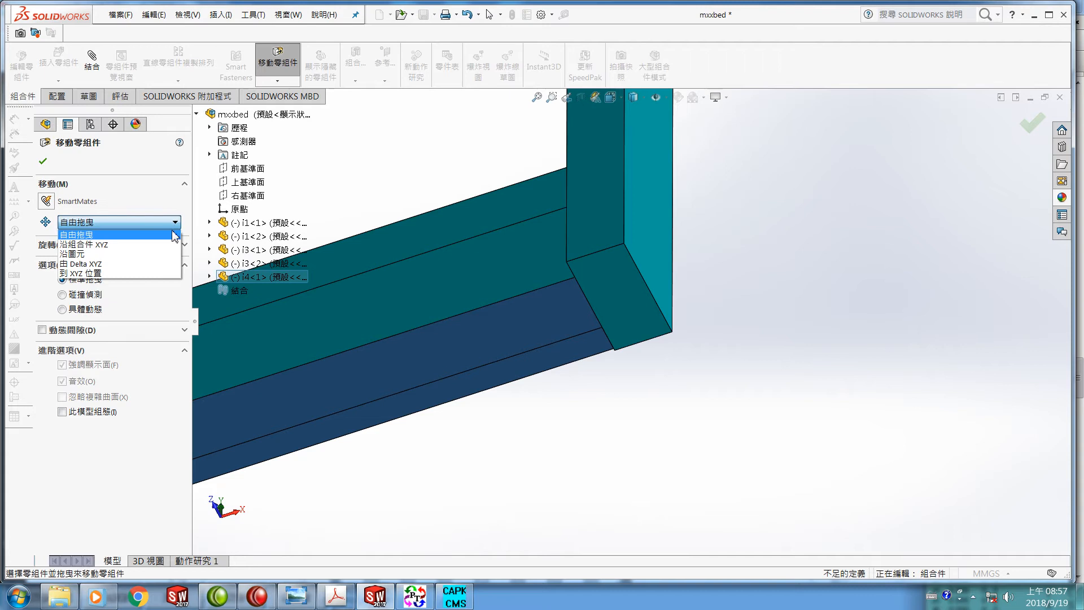
{"action": "left_click", "coordinate": [144, 265]}
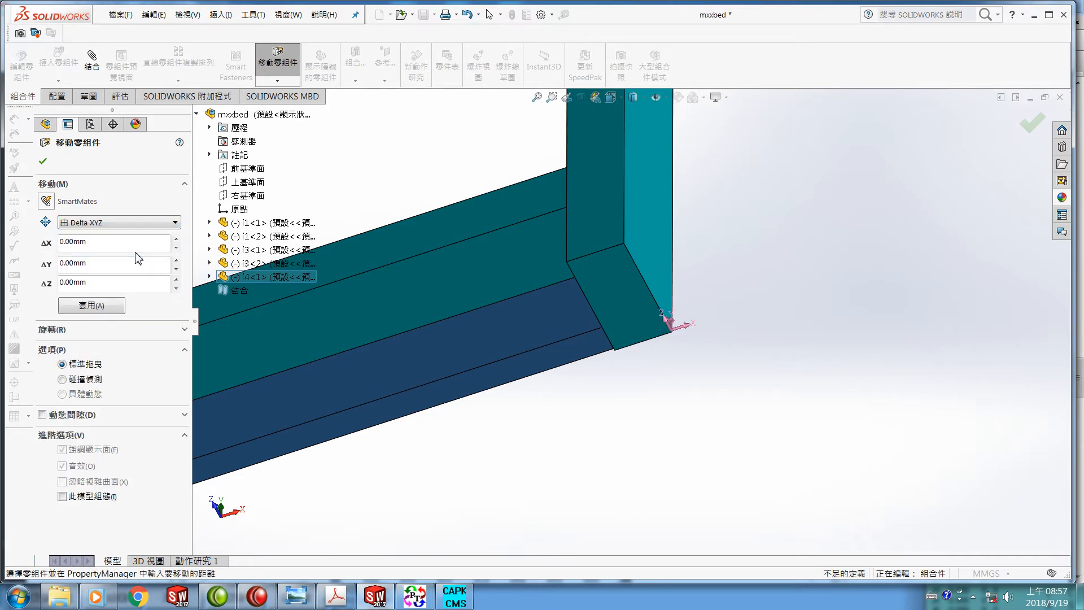
{"action": "left_click", "coordinate": [110, 265]}
{"action": "type", "text": "142.5"}
{"action": "key", "text": "Return"}
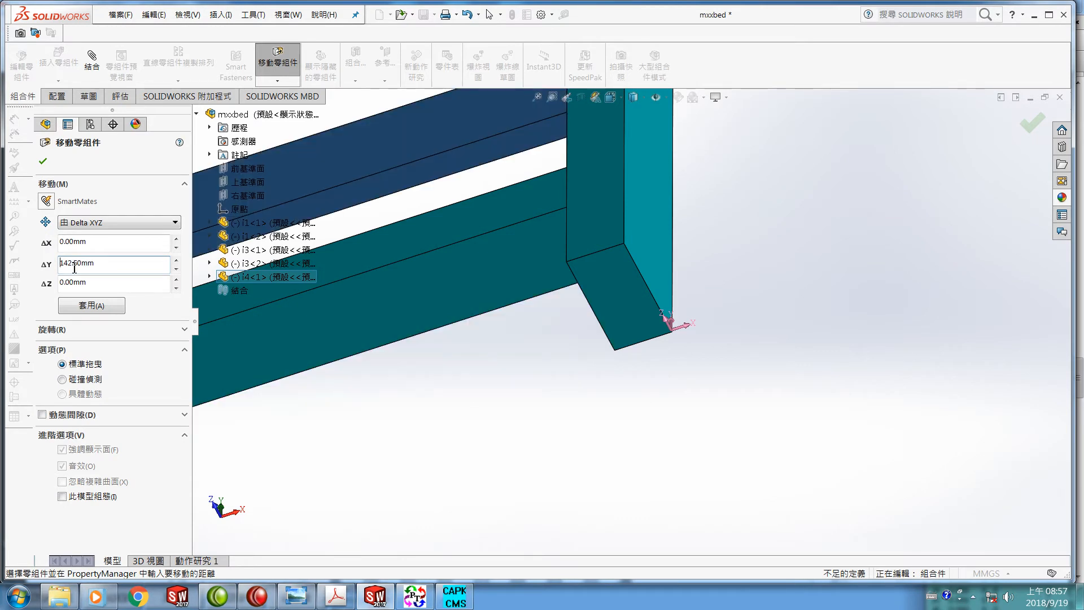
{"action": "left_click", "coordinate": [43, 161]}
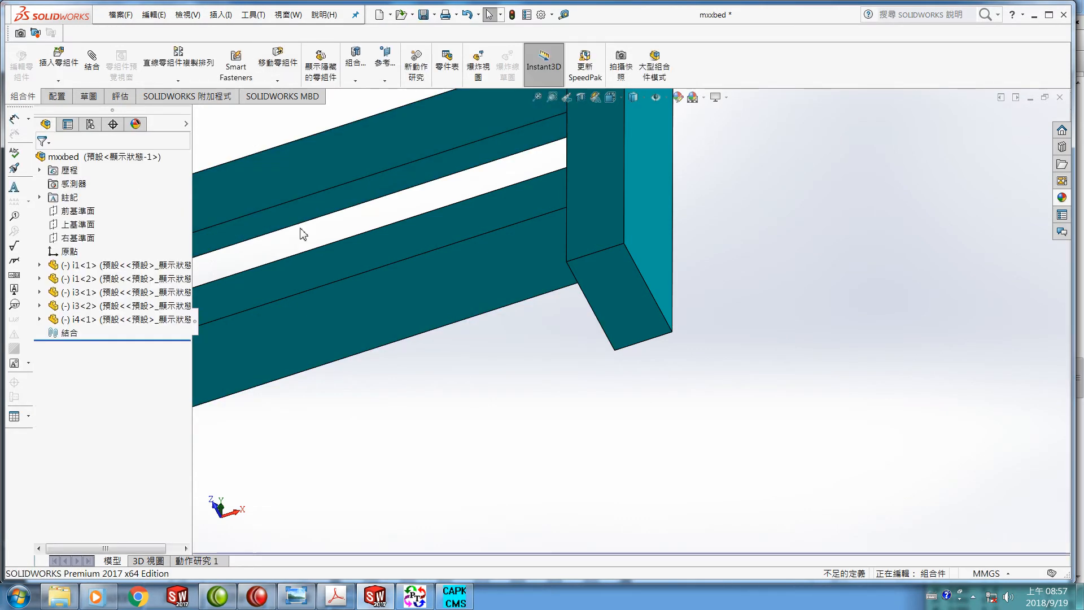
Copy the i4<1> component and paste a second instance into the assembly.
{"action": "scroll", "coordinate": [316, 308], "scroll_direction": "up", "scroll_amount": 5}
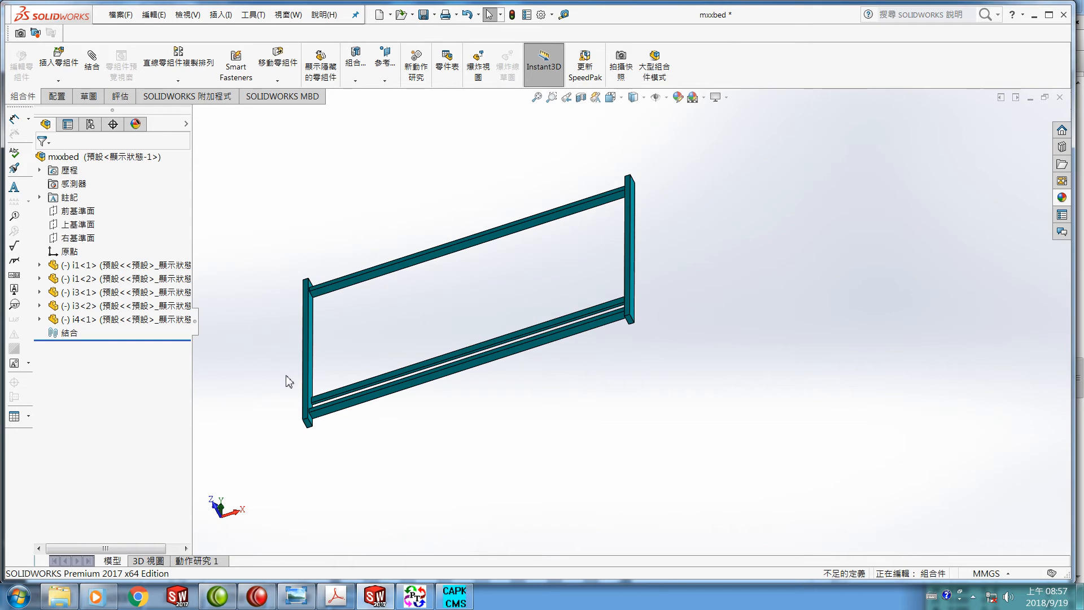
{"action": "scroll", "coordinate": [457, 375], "scroll_direction": "down", "scroll_amount": 2}
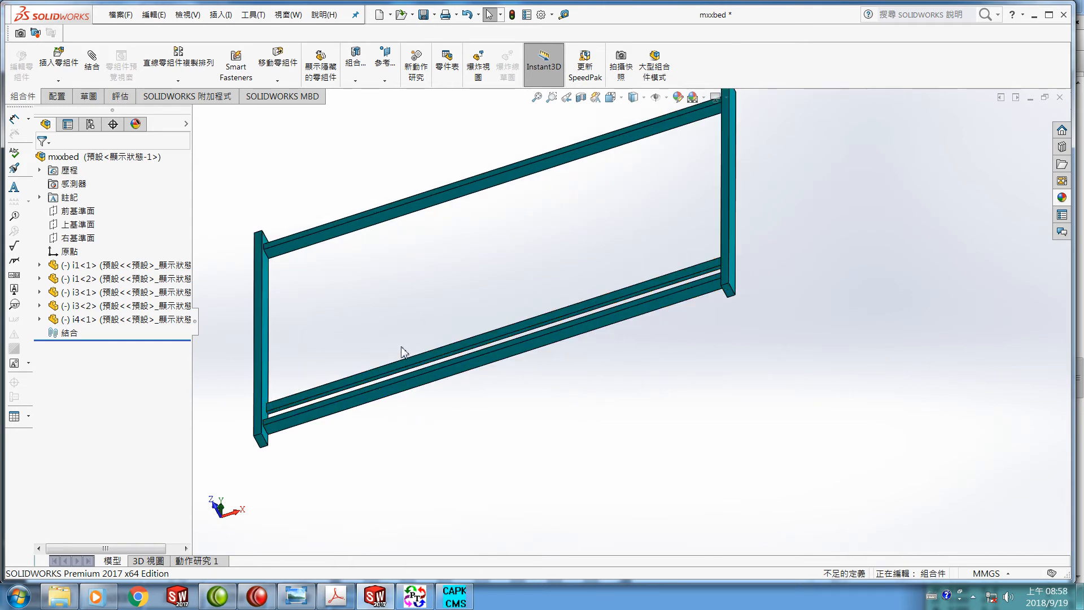
{"action": "left_click", "coordinate": [96, 321]}
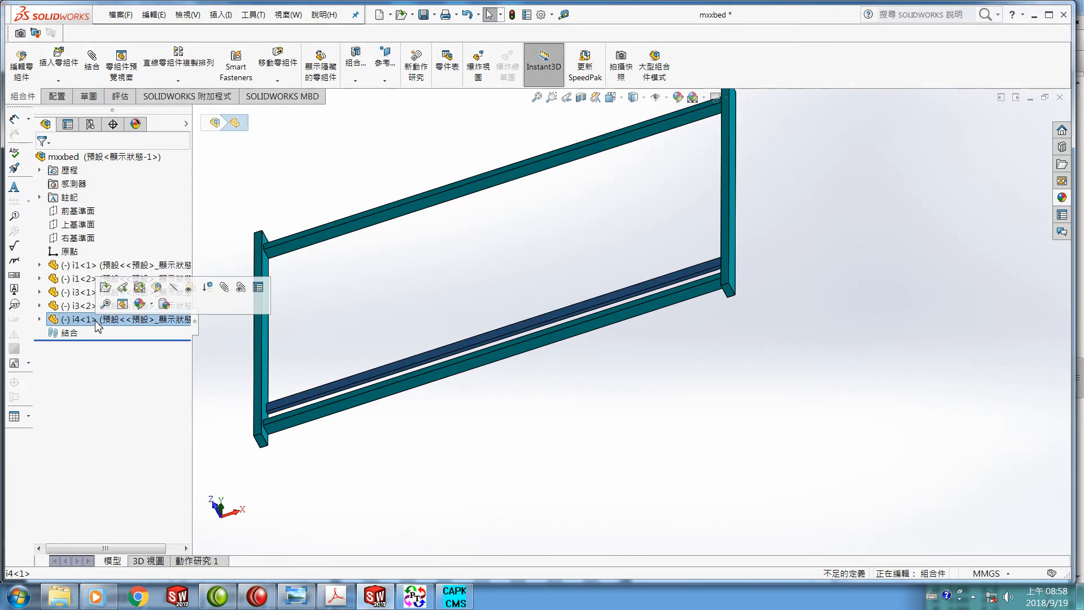
{"action": "left_click", "coordinate": [153, 15]}
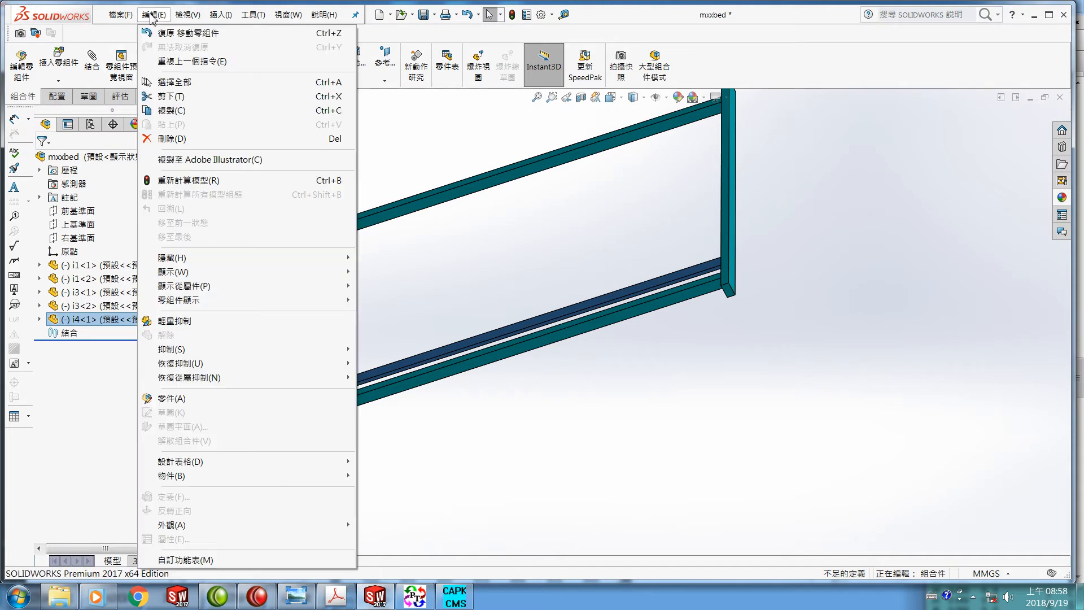
{"action": "left_click", "coordinate": [175, 111]}
{"action": "left_click", "coordinate": [153, 15]}
{"action": "left_click", "coordinate": [171, 124]}
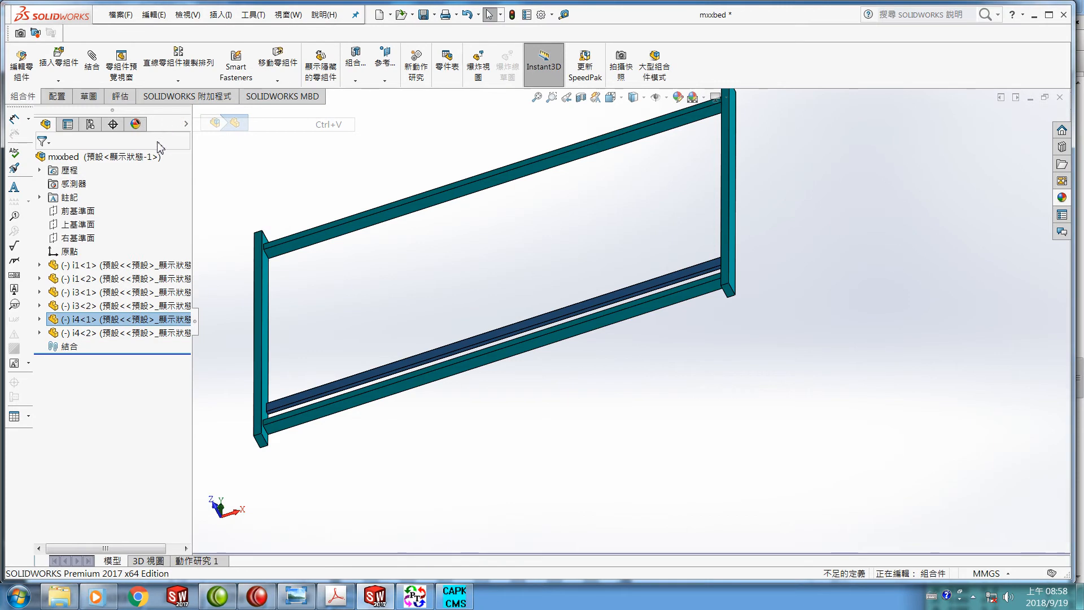
Move the i4<2> component by ΔY 103 mm with the Delta XYZ option, consulting the slat spacing in the PDF drawing.
{"action": "left_click", "coordinate": [84, 336]}
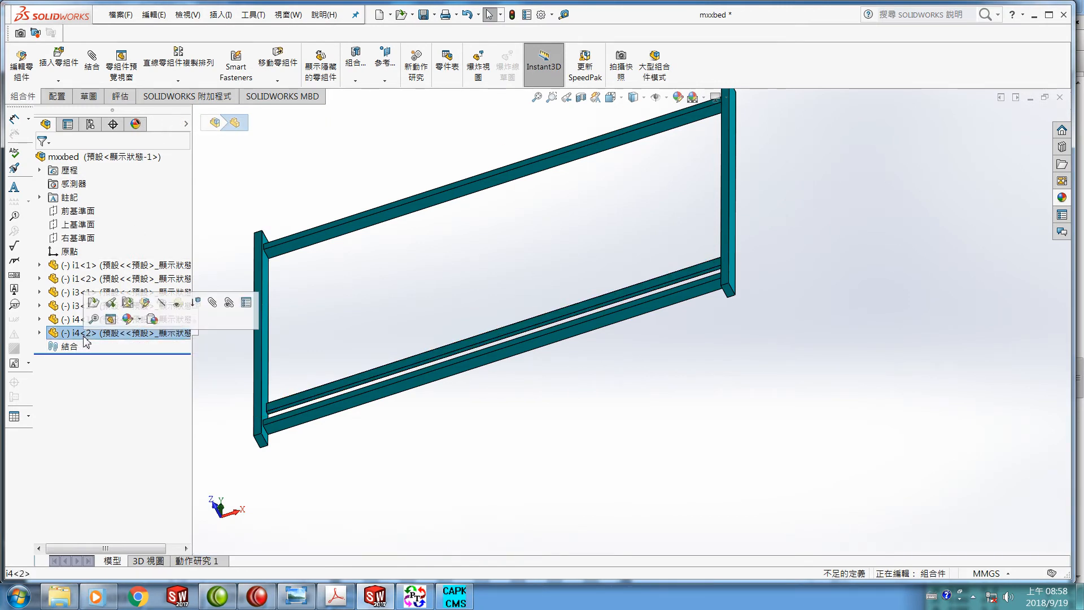
{"action": "left_click", "coordinate": [277, 64]}
{"action": "left_click", "coordinate": [175, 223]}
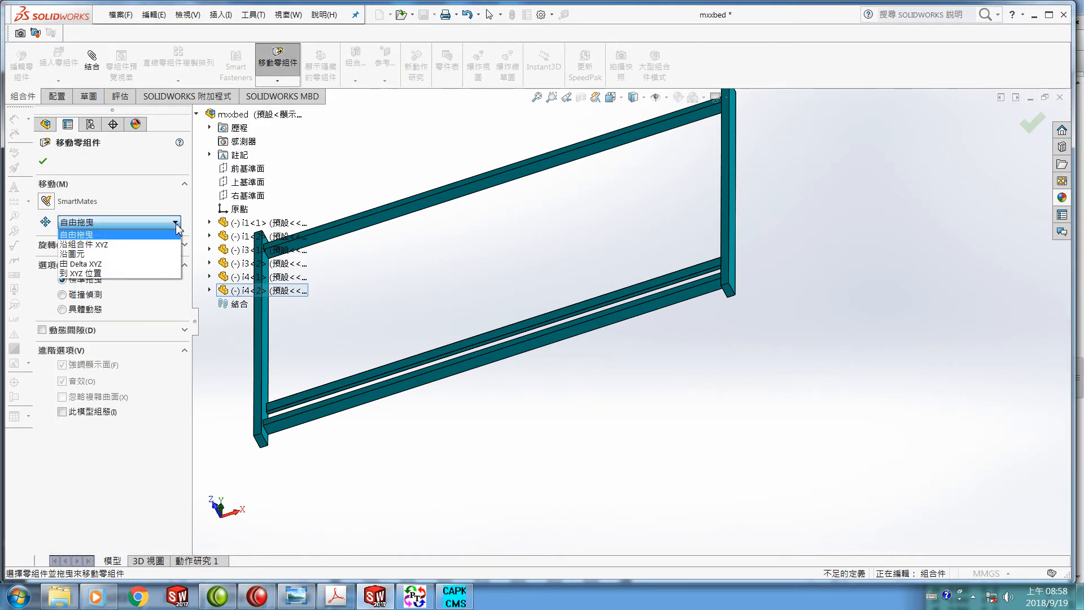
{"action": "left_click", "coordinate": [140, 264]}
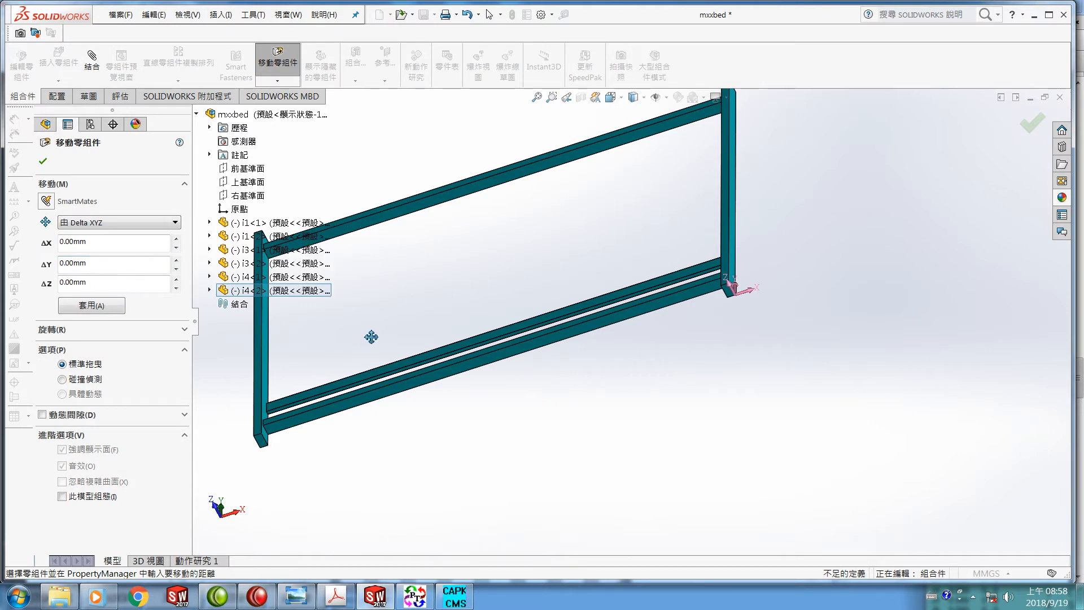
{"action": "left_click", "coordinate": [82, 264]}
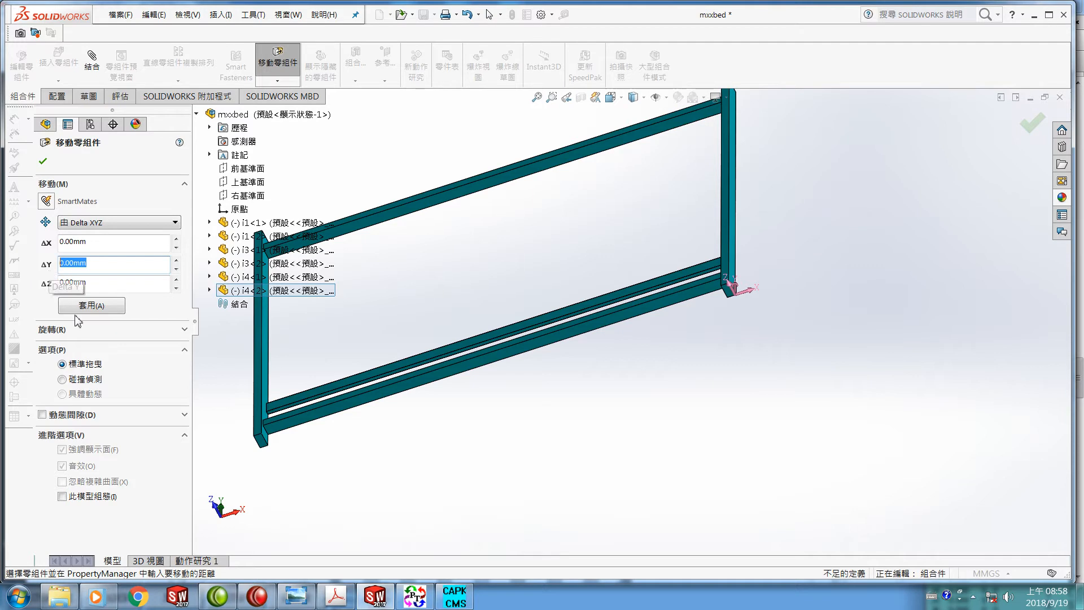
{"action": "left_click", "coordinate": [336, 599]}
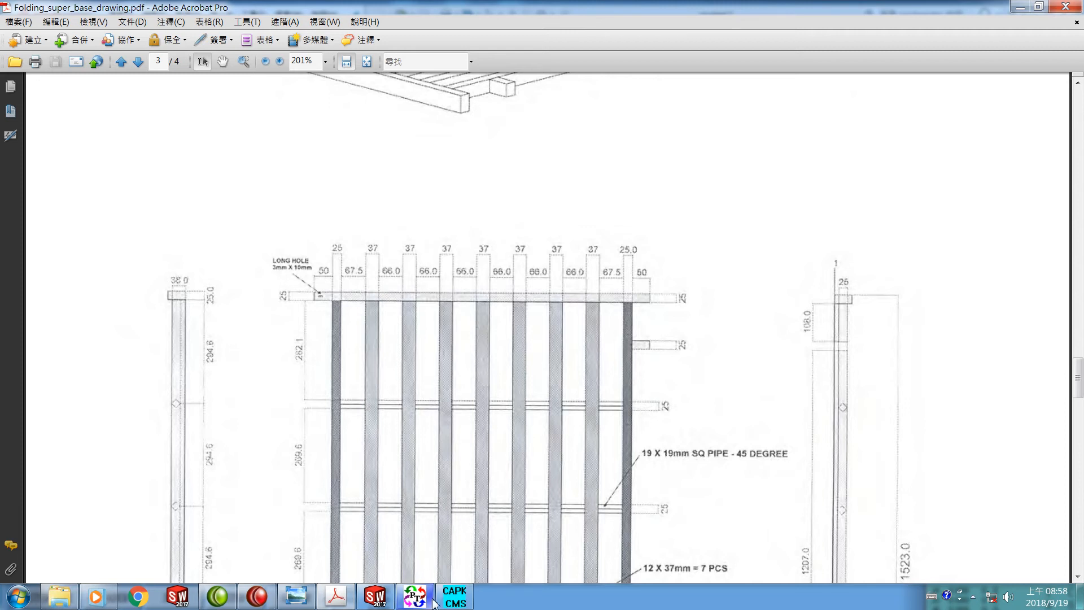
{"action": "left_click", "coordinate": [375, 596]}
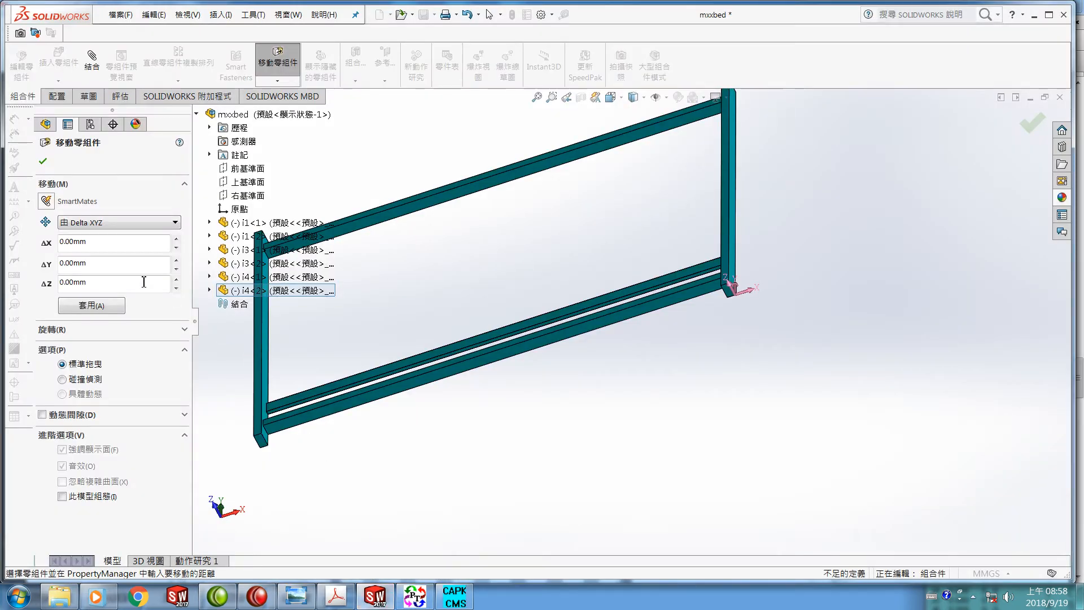
{"action": "left_click", "coordinate": [109, 265]}
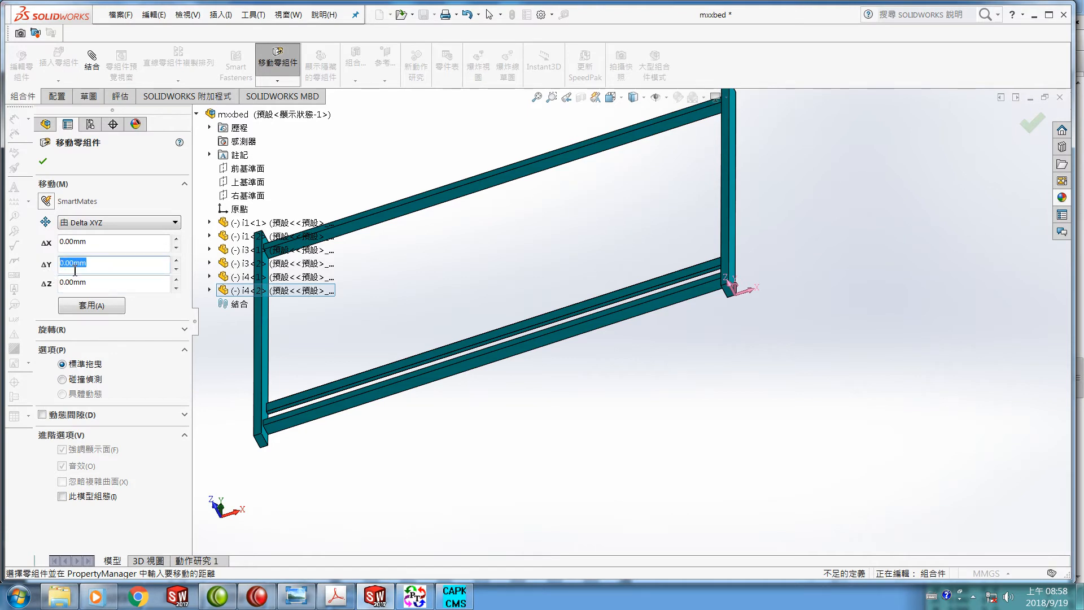
{"action": "type", "text": "103"}
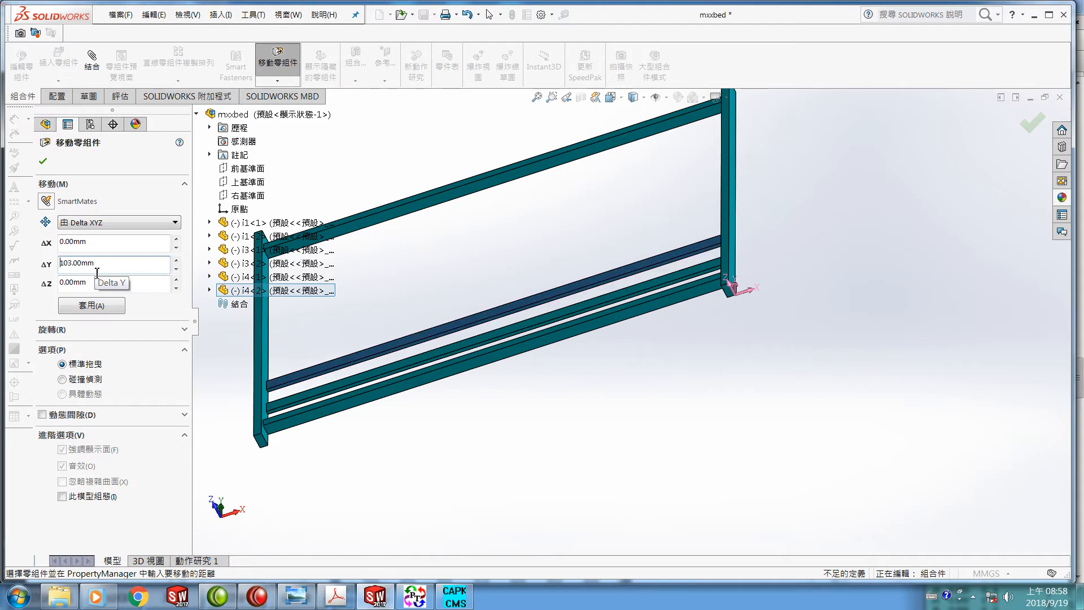
{"action": "left_click", "coordinate": [44, 163]}
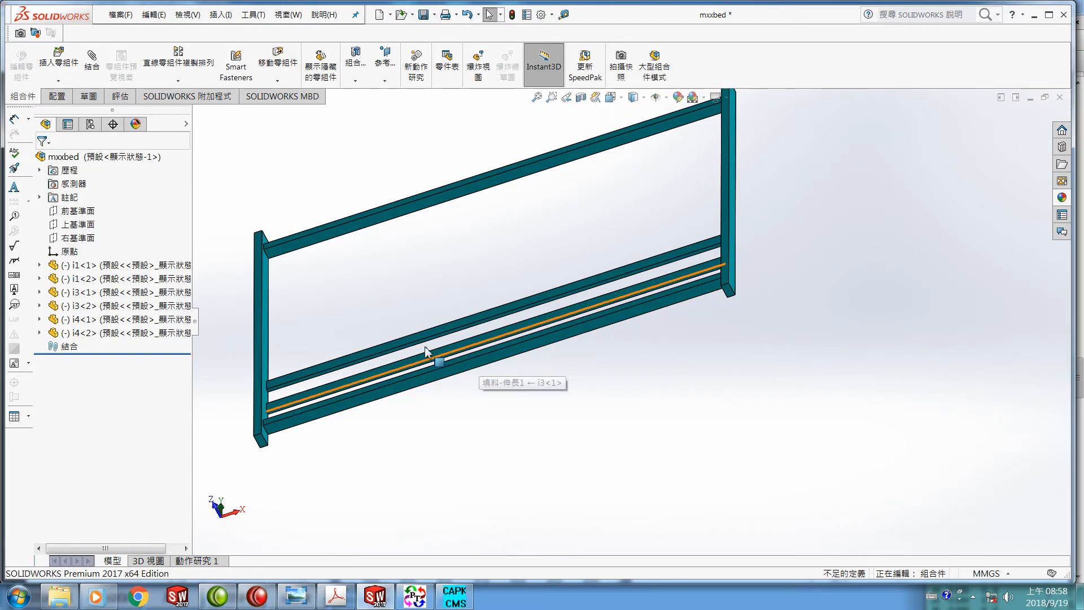
Copy the i4<2> component and paste a third i4 instance into the assembly.
{"action": "left_click", "coordinate": [87, 334]}
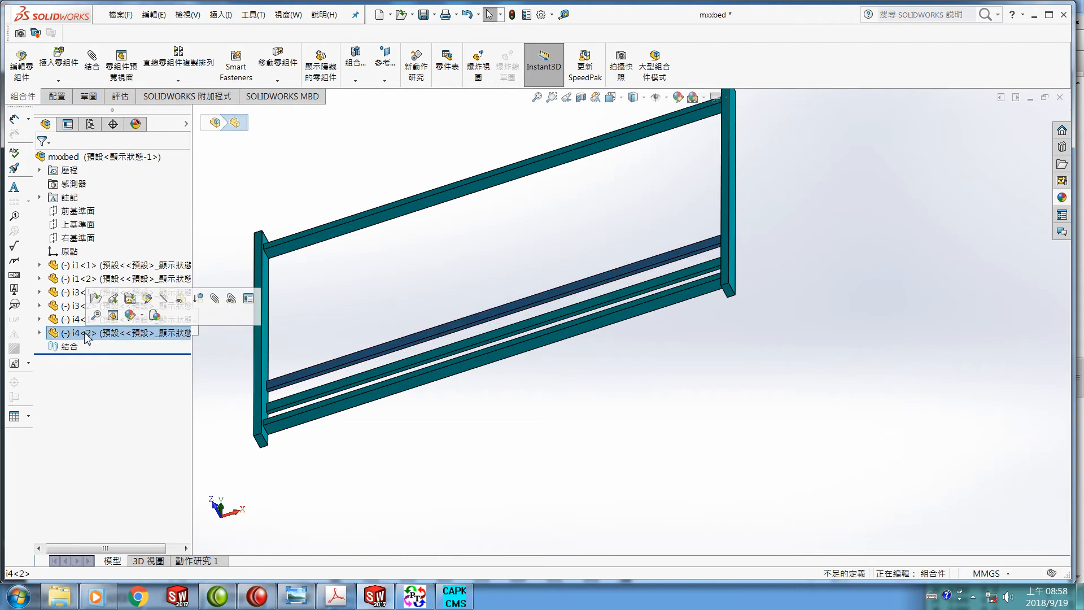
{"action": "left_click", "coordinate": [155, 15]}
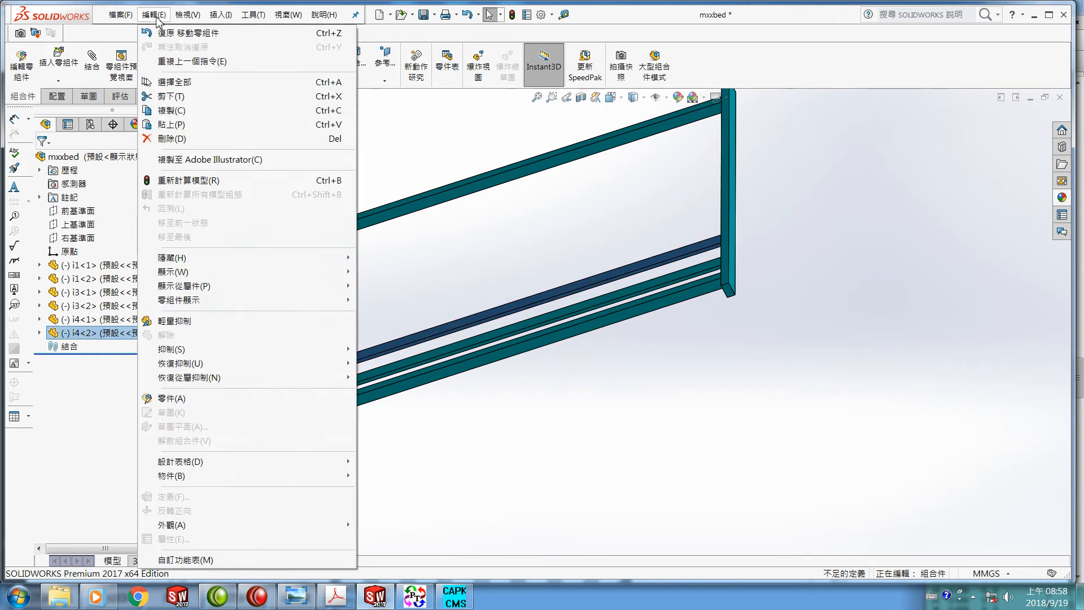
{"action": "left_click", "coordinate": [171, 110]}
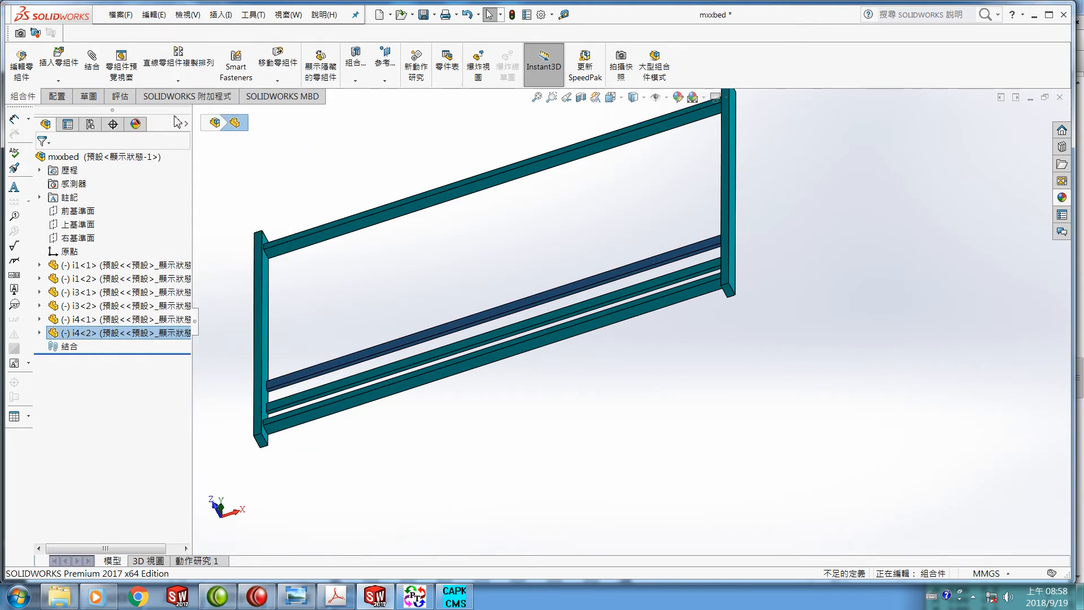
{"action": "left_click", "coordinate": [153, 15]}
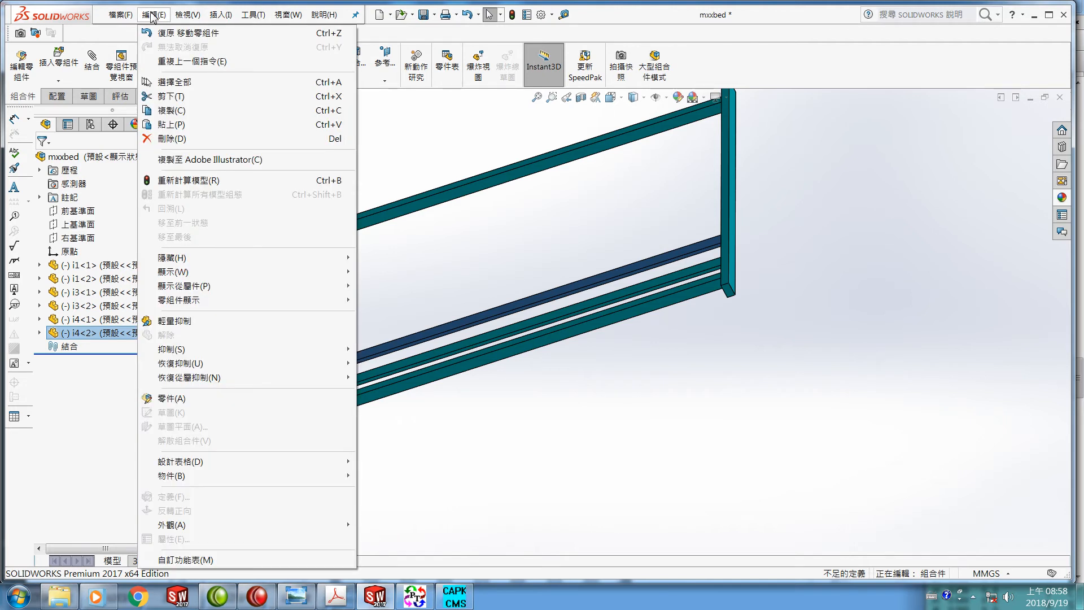
{"action": "left_click", "coordinate": [171, 124]}
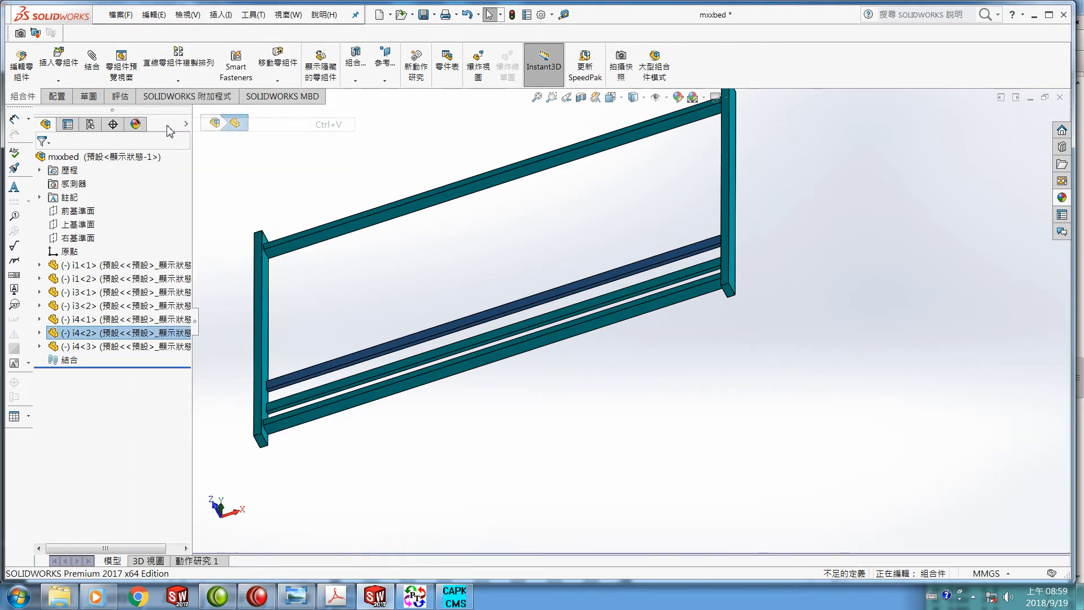
Move the i4<3> component by ΔY 103 mm with the Delta XYZ option of Move Component.
{"action": "left_click", "coordinate": [90, 346]}
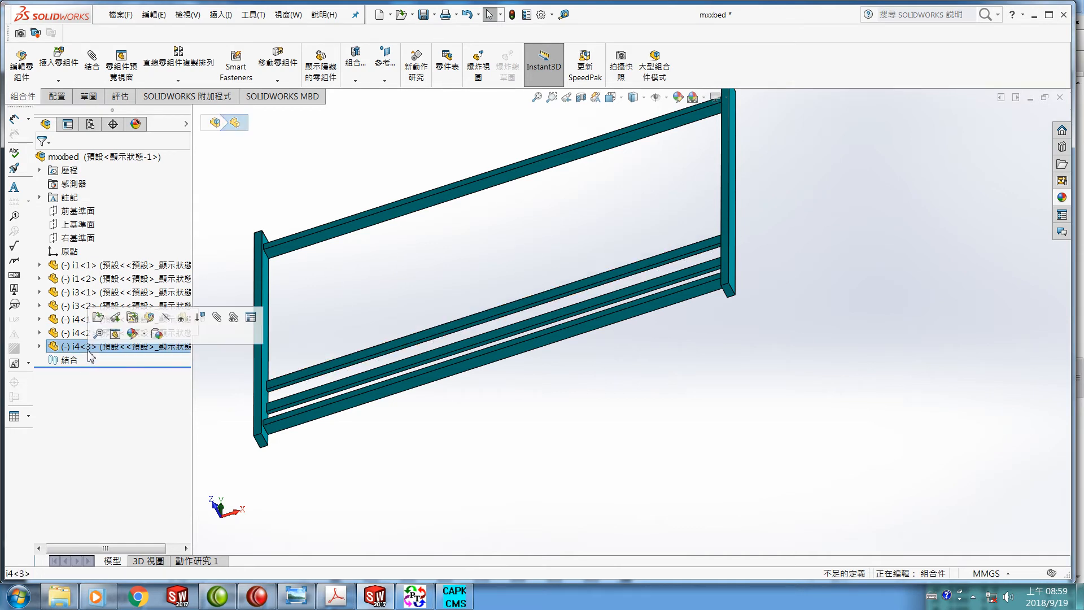
{"action": "left_click", "coordinate": [272, 65]}
{"action": "left_click", "coordinate": [175, 222]}
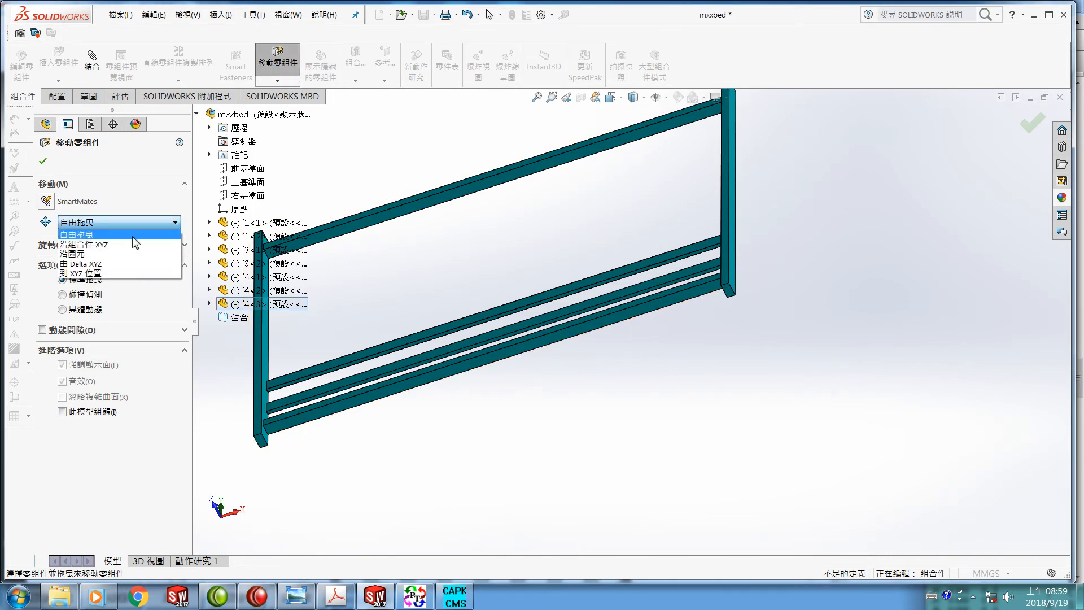
{"action": "left_click", "coordinate": [108, 263]}
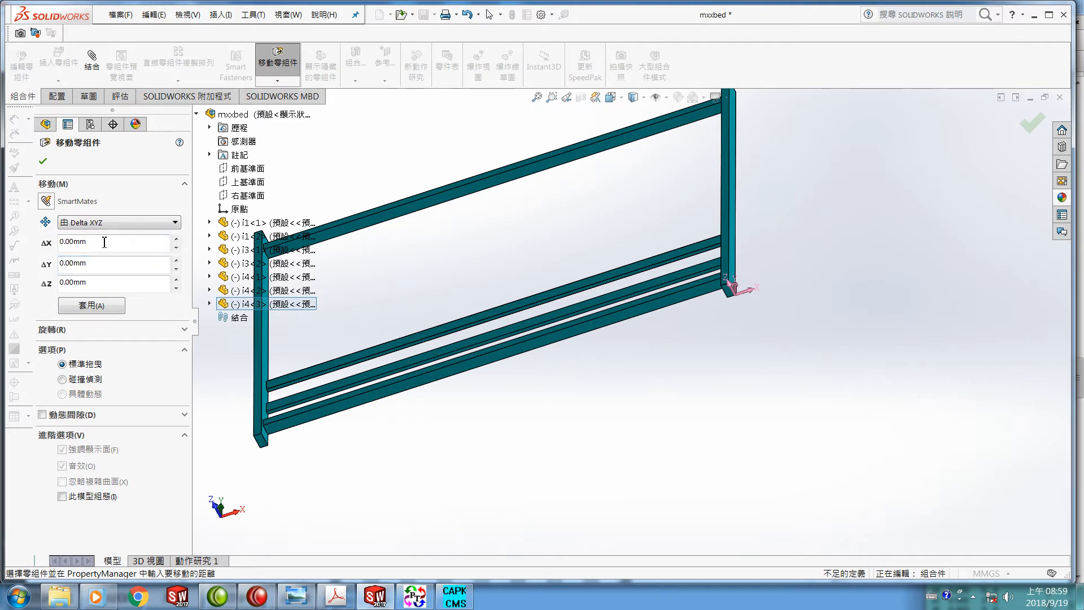
{"action": "double_click", "coordinate": [103, 262]}
{"action": "type", "text": "10"}
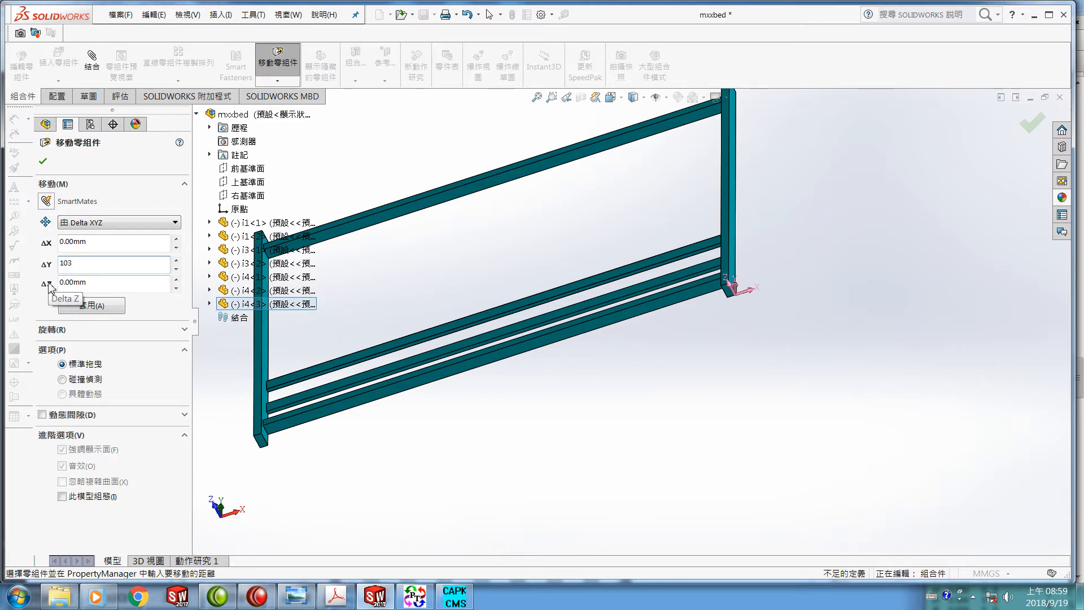
{"action": "type", "text": "3"}
{"action": "key", "text": "Return"}
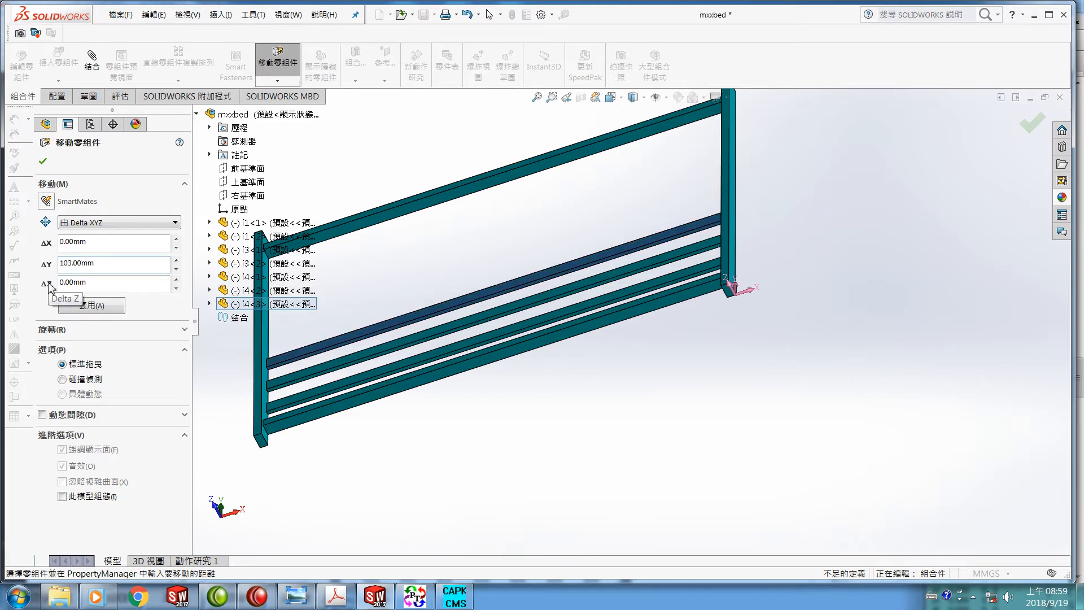
{"action": "left_click", "coordinate": [43, 161]}
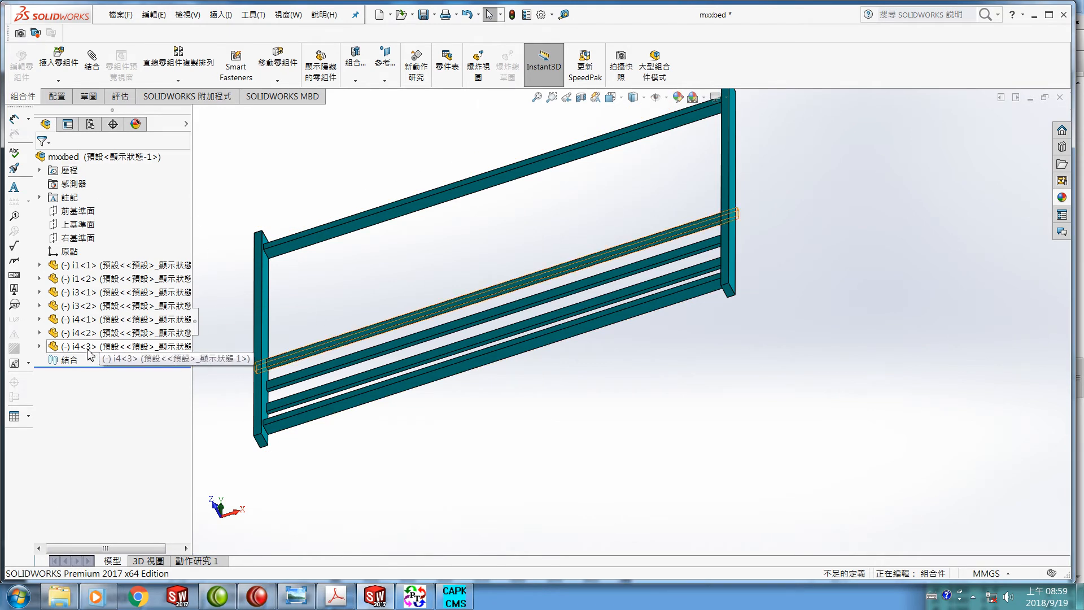
Copy the i4<3> component and paste a fourth i4 instance into the assembly.
{"action": "left_click", "coordinate": [87, 349]}
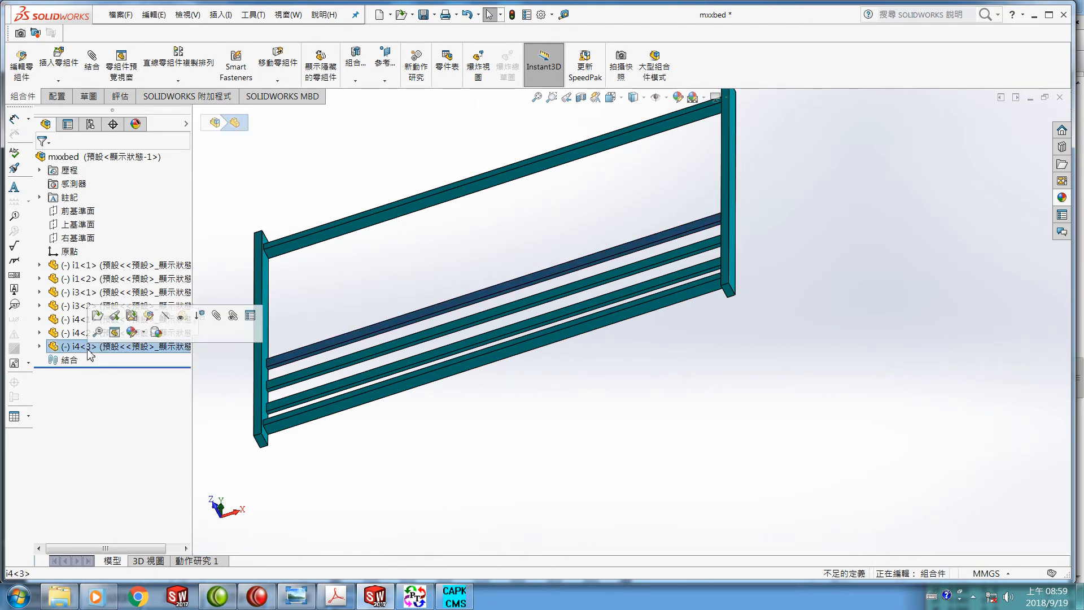
{"action": "left_click", "coordinate": [159, 16]}
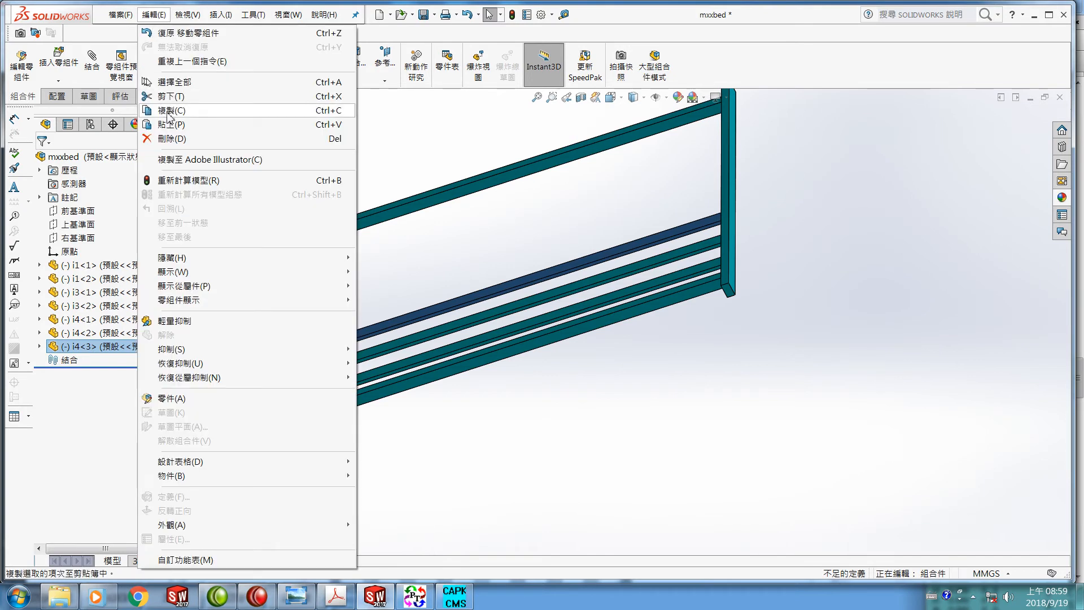
{"action": "left_click", "coordinate": [167, 112]}
{"action": "left_click", "coordinate": [154, 16]}
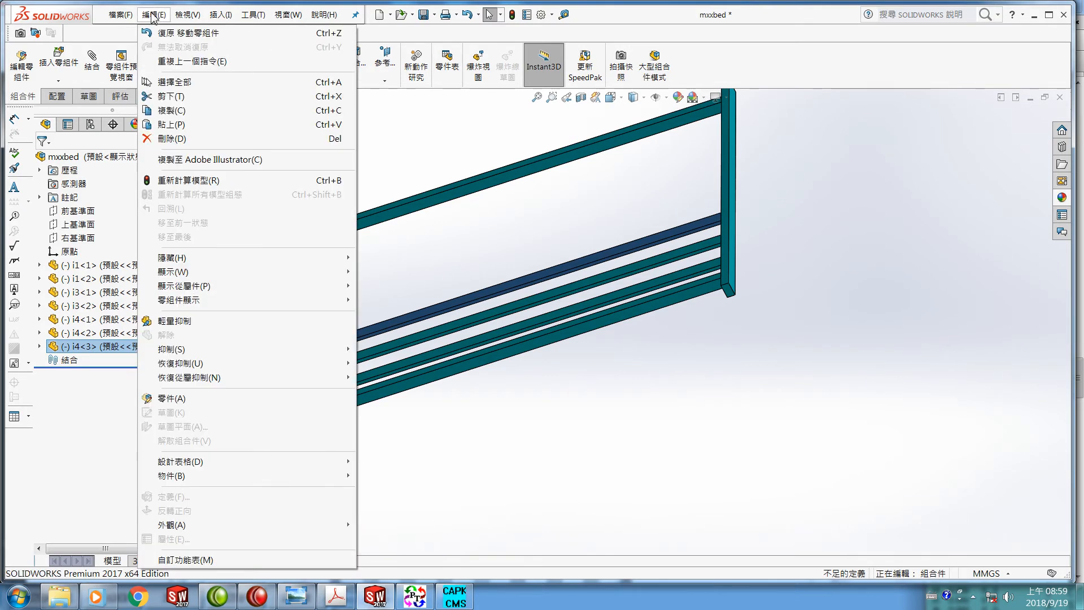
{"action": "left_click", "coordinate": [165, 124]}
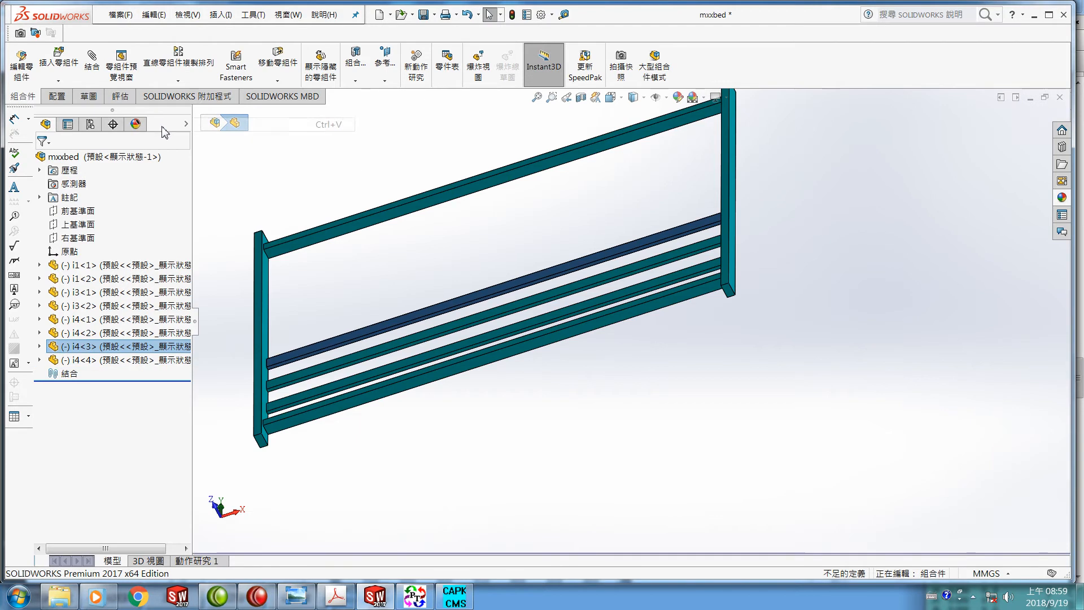
Move the i4<4> component by ΔY 103 mm with the Delta XYZ option of Move Component.
{"action": "left_click", "coordinate": [89, 361]}
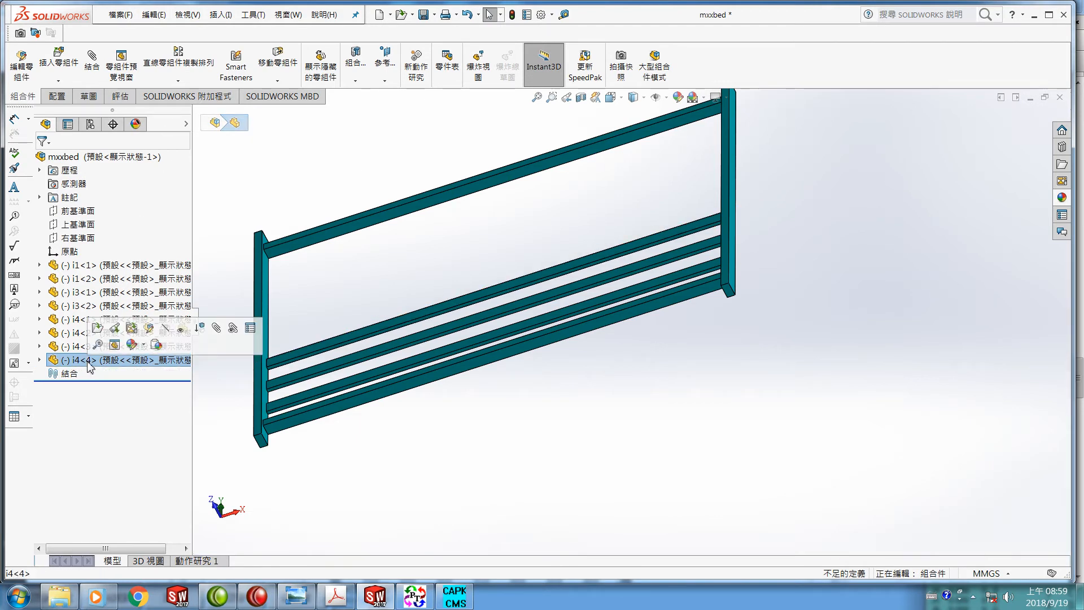
{"action": "left_click", "coordinate": [282, 72]}
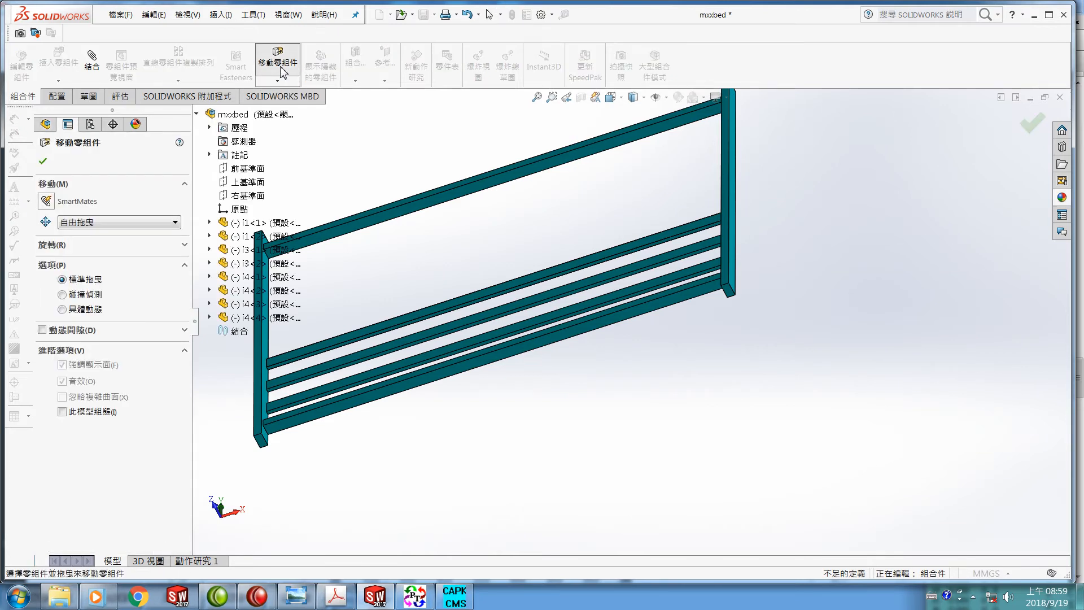
{"action": "left_click", "coordinate": [175, 222]}
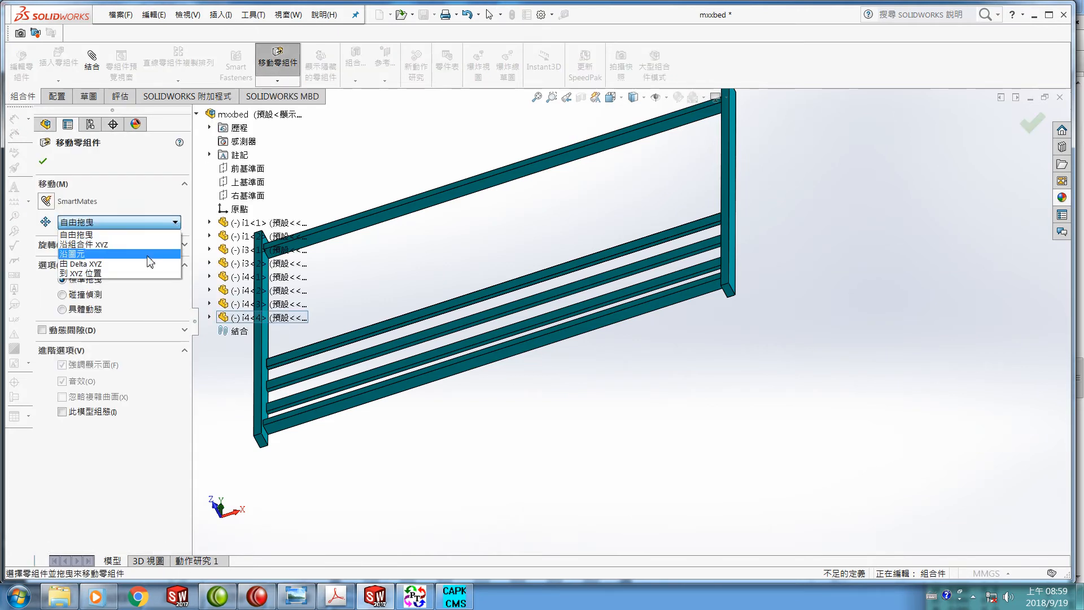
{"action": "left_click", "coordinate": [141, 265]}
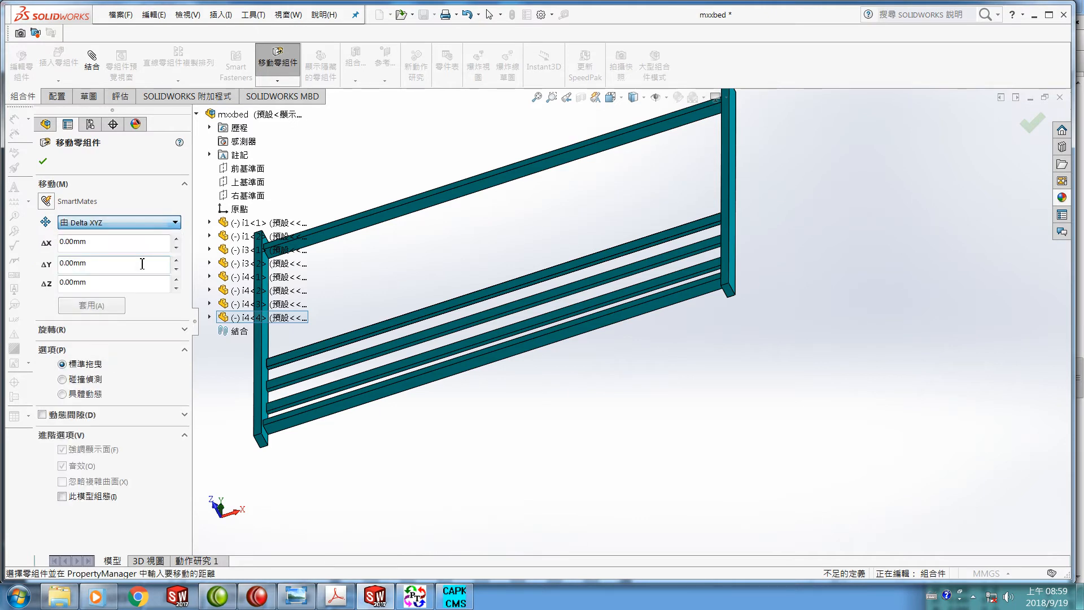
{"action": "left_click", "coordinate": [111, 267]}
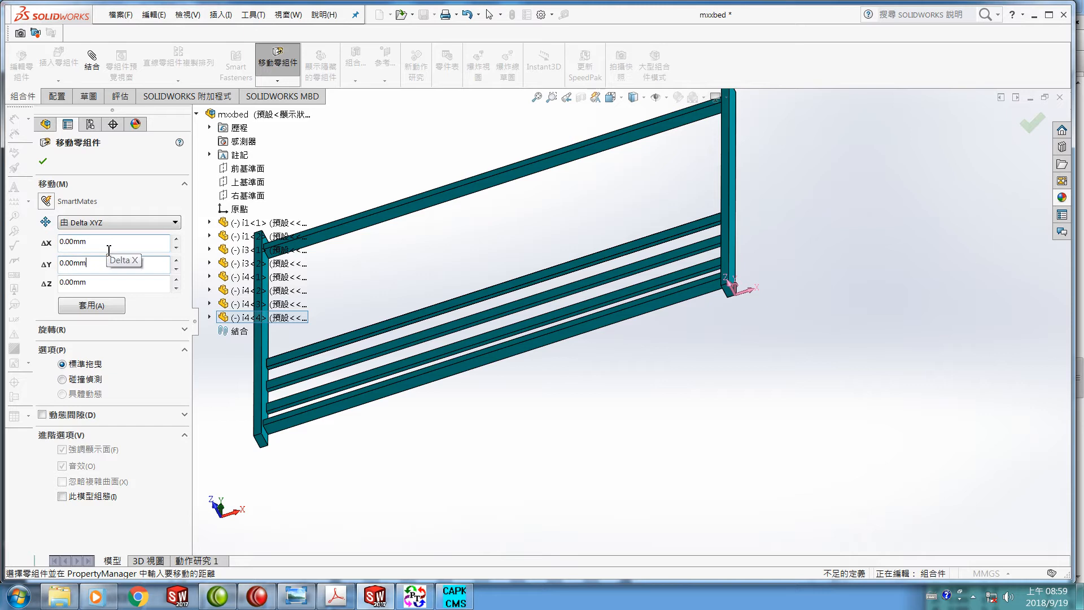
{"action": "left_click_drag", "start_coordinate": [86, 263], "coordinate": [54, 269]}
{"action": "type", "text": "103"}
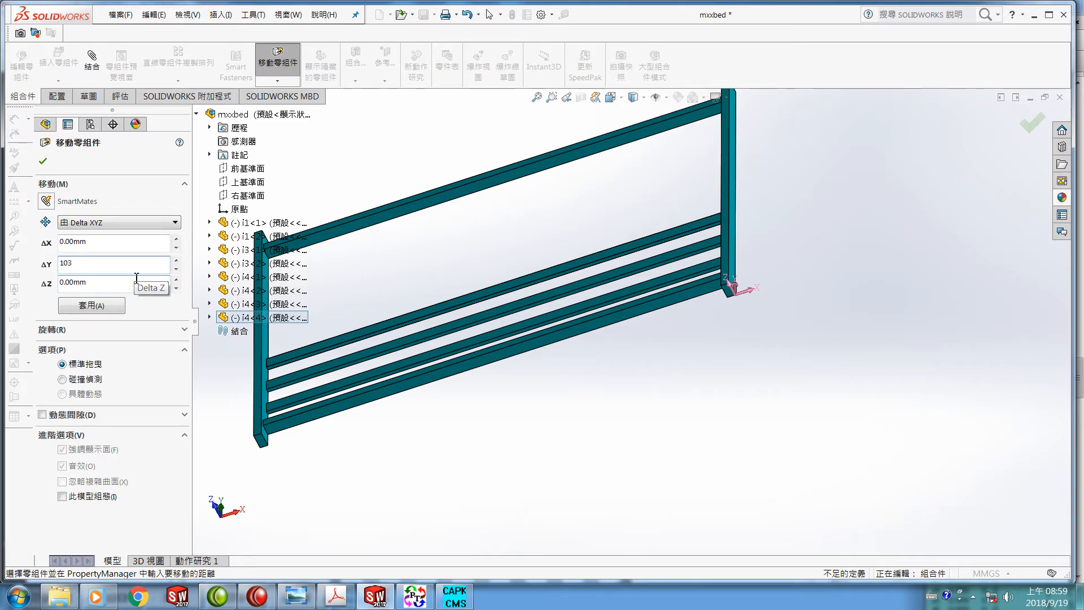
{"action": "key", "text": "Return"}
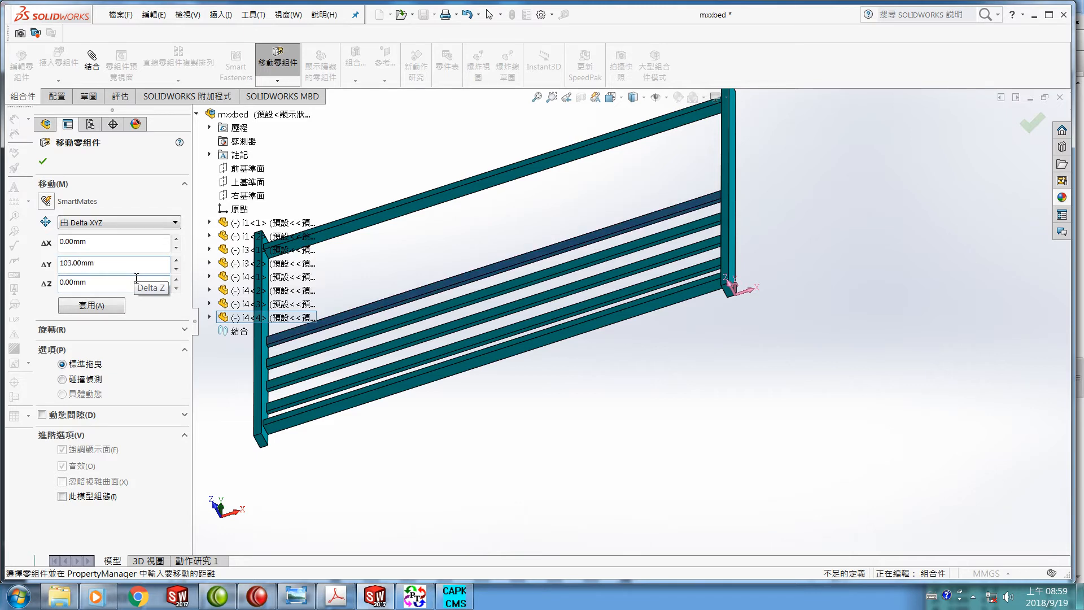
{"action": "left_click", "coordinate": [43, 161]}
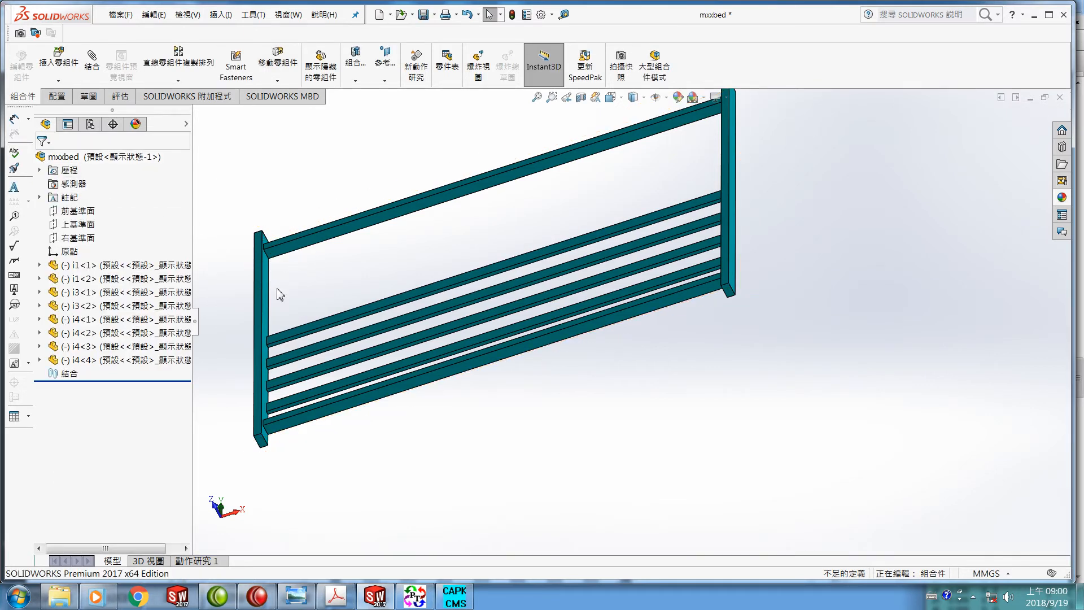
Copy the i4<4> component and paste a fifth i4 instance into the assembly.
{"action": "left_click", "coordinate": [99, 363]}
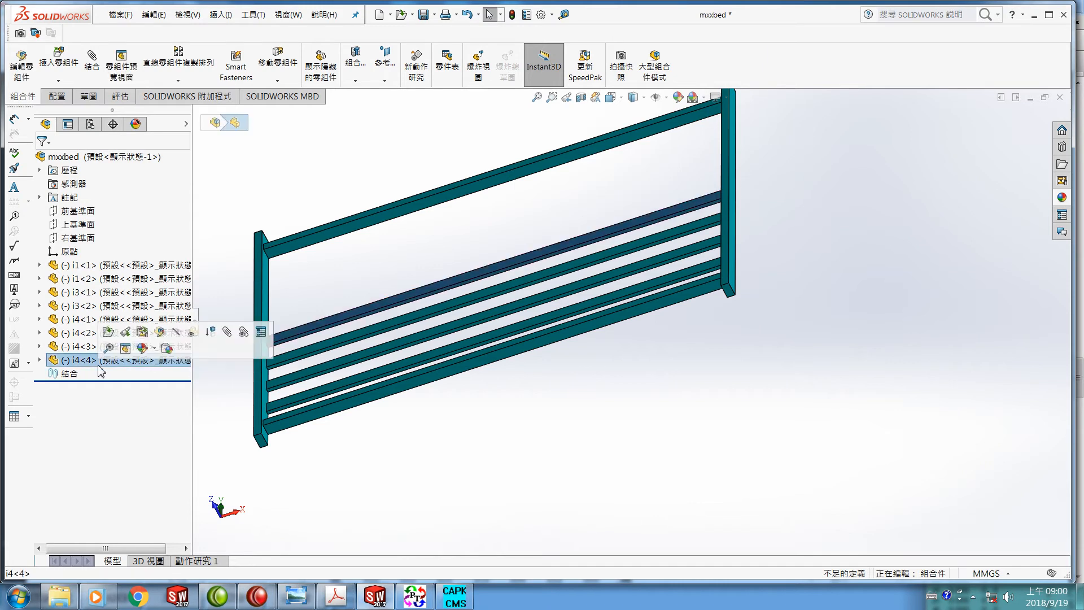
{"action": "left_click", "coordinate": [153, 15]}
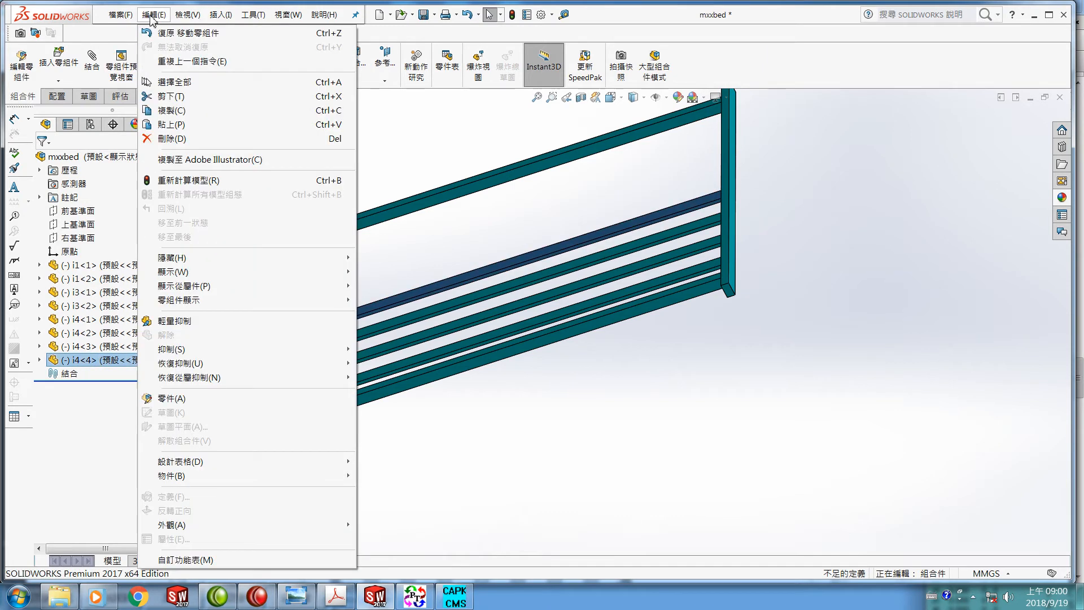
{"action": "left_click", "coordinate": [169, 111]}
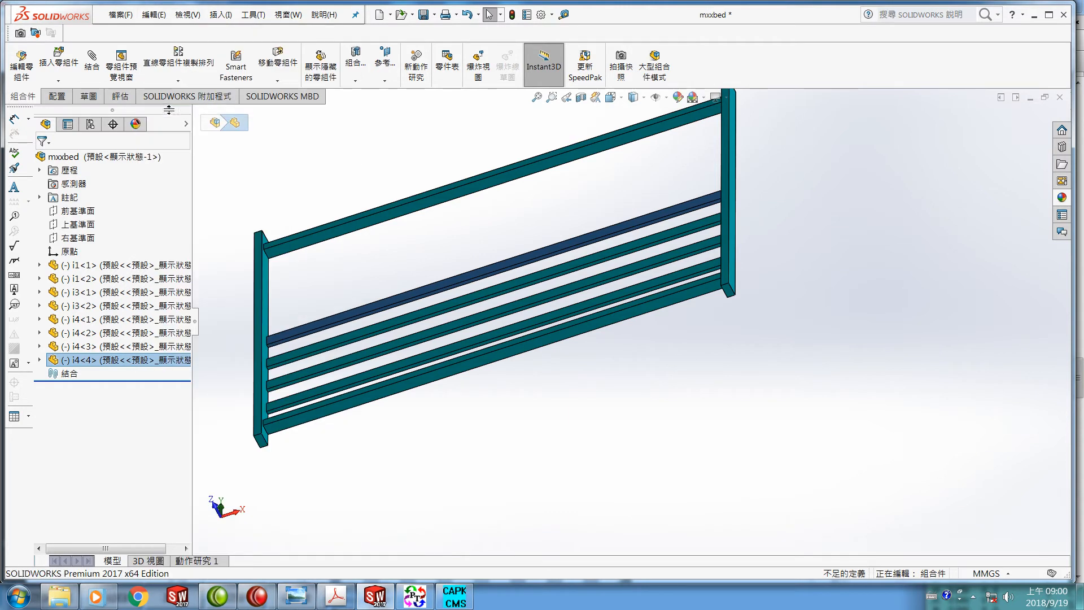
{"action": "left_click", "coordinate": [153, 15]}
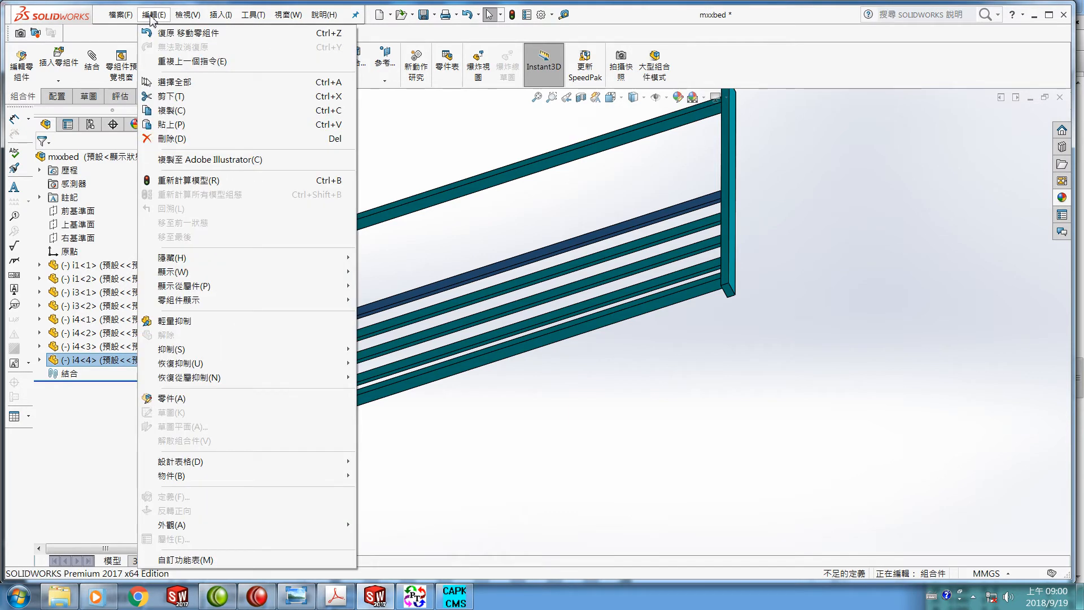
{"action": "left_click", "coordinate": [167, 124]}
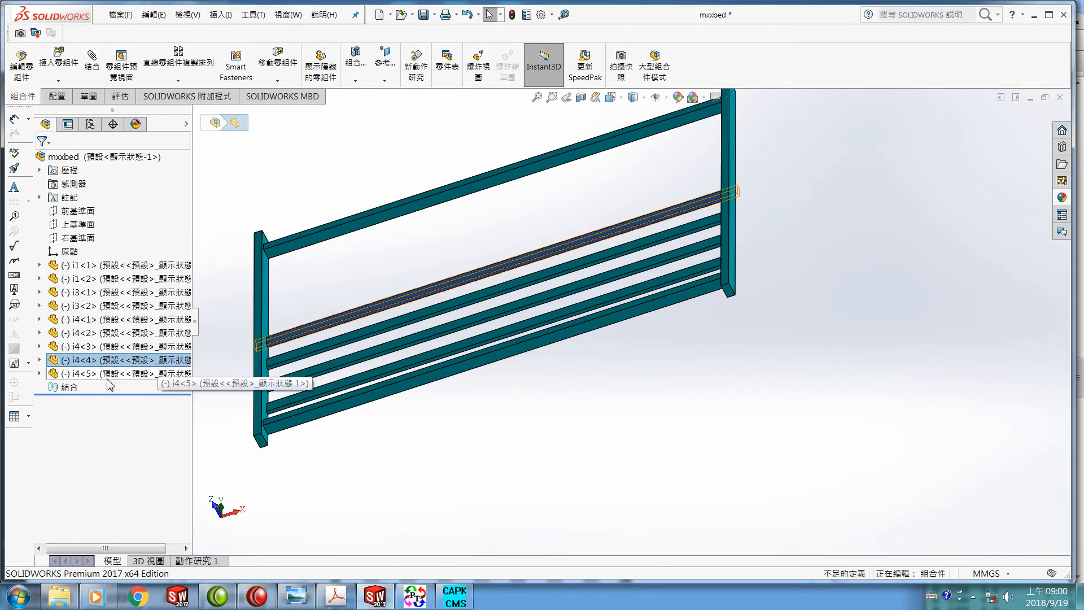
Move the i4<5> component by ΔY 103 mm with the Delta XYZ option of Move Component.
{"action": "left_click", "coordinate": [88, 374]}
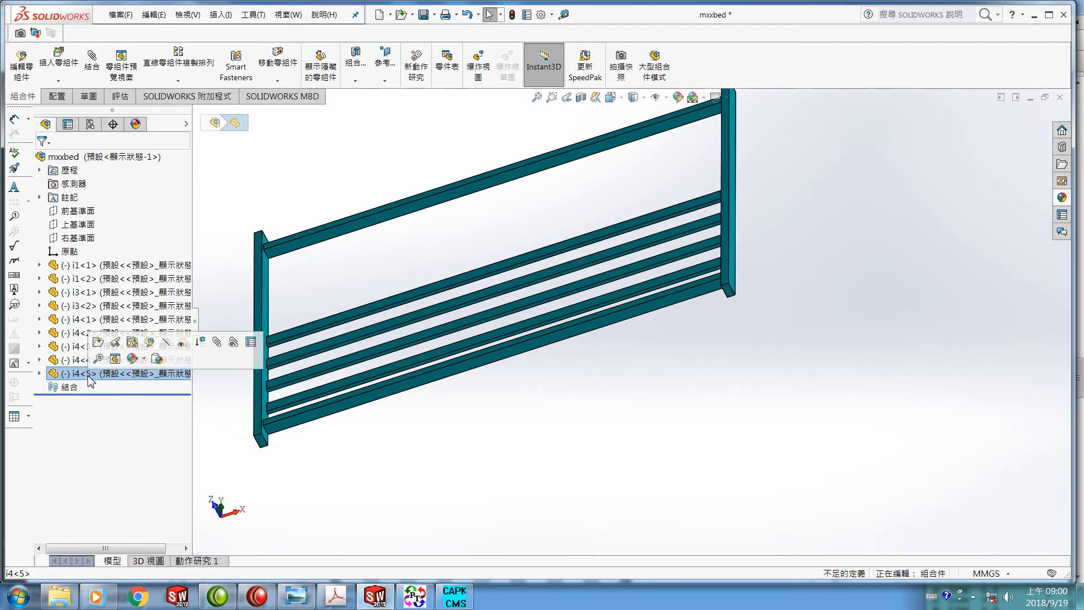
{"action": "left_click", "coordinate": [279, 63]}
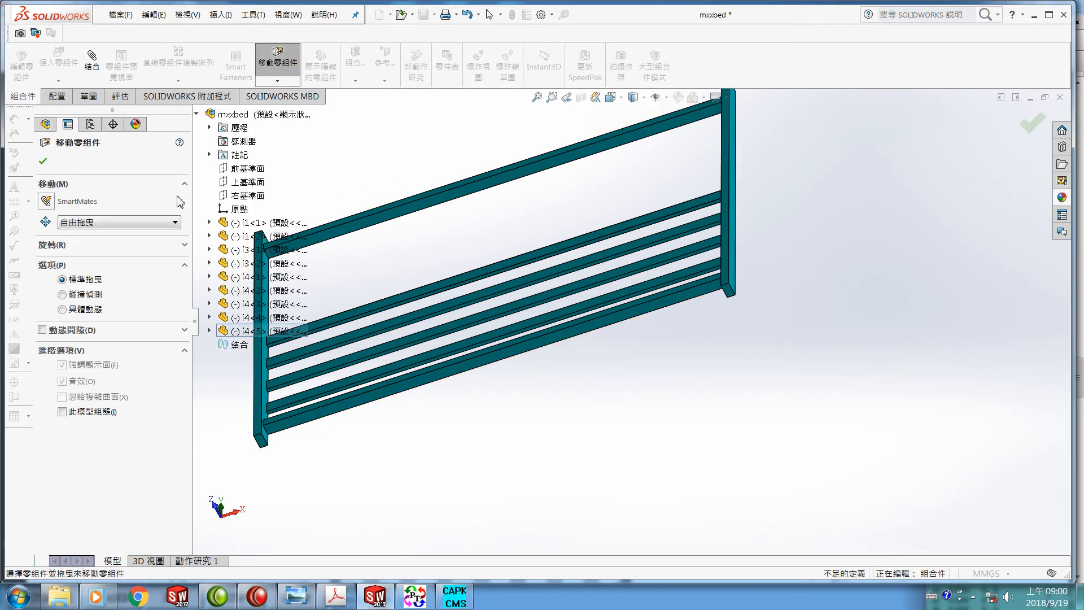
{"action": "left_click", "coordinate": [175, 222]}
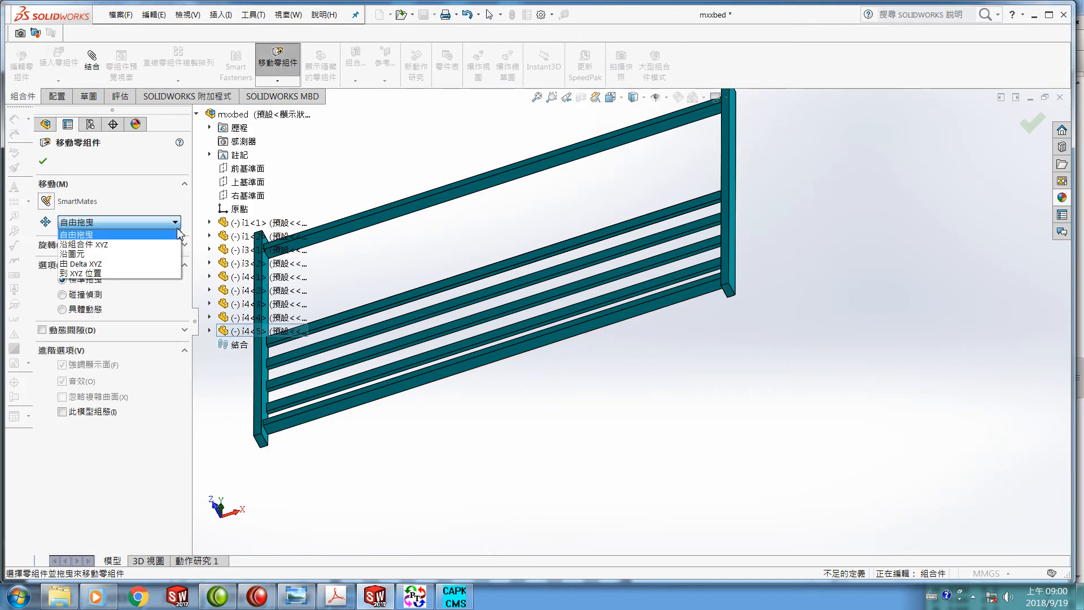
{"action": "left_click", "coordinate": [164, 263]}
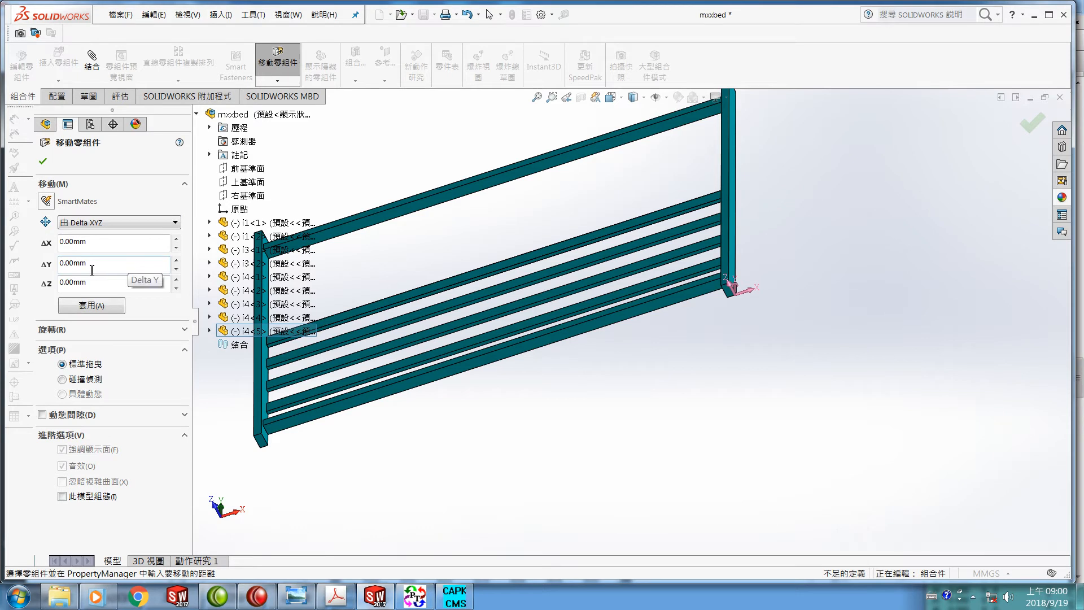
{"action": "left_click_drag", "start_coordinate": [95, 268], "coordinate": [58, 263]}
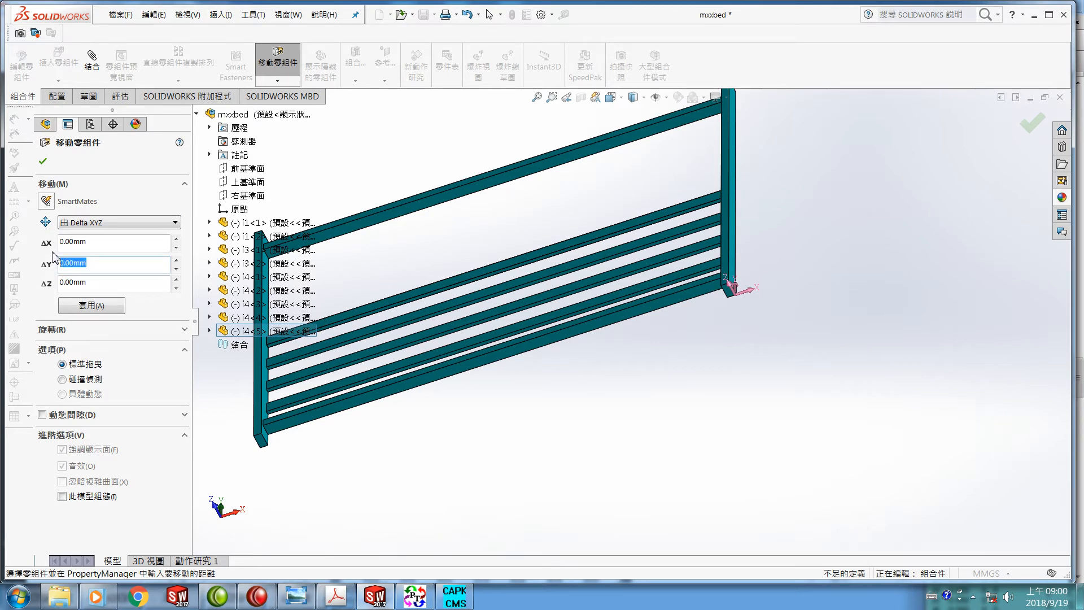
{"action": "type", "text": "103"}
{"action": "key", "text": "Return"}
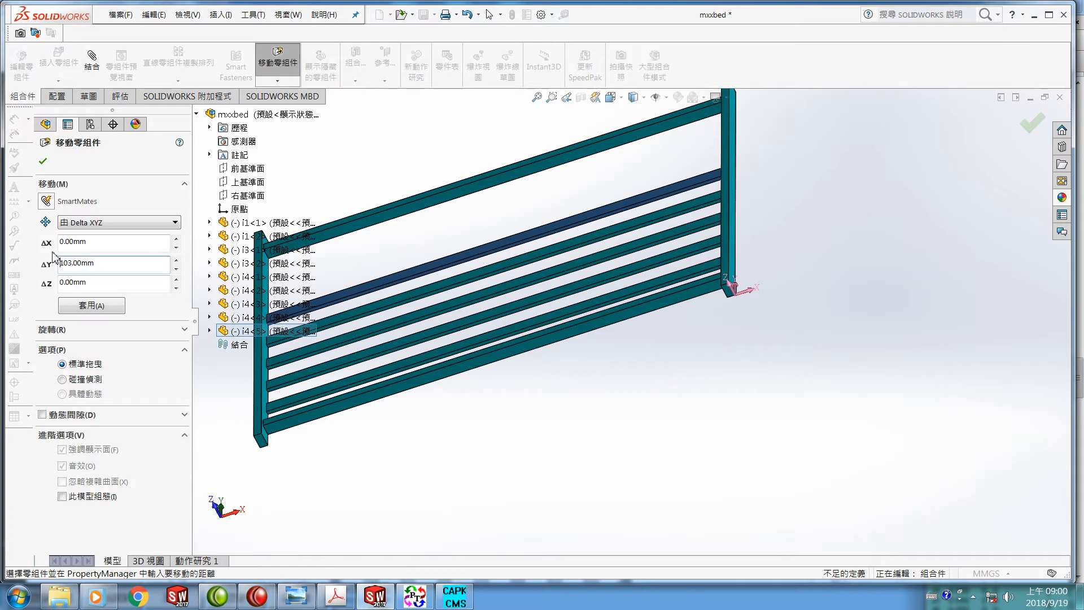
{"action": "left_click", "coordinate": [43, 163]}
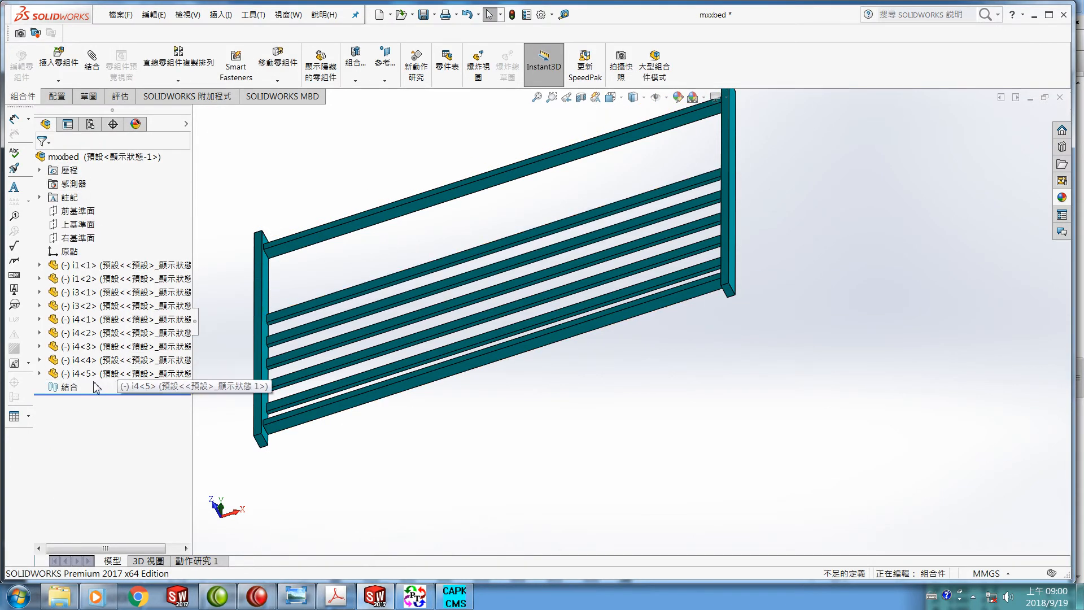
Copy the i4<5> component and paste a sixth i4 instance into the assembly.
{"action": "left_click", "coordinate": [86, 376]}
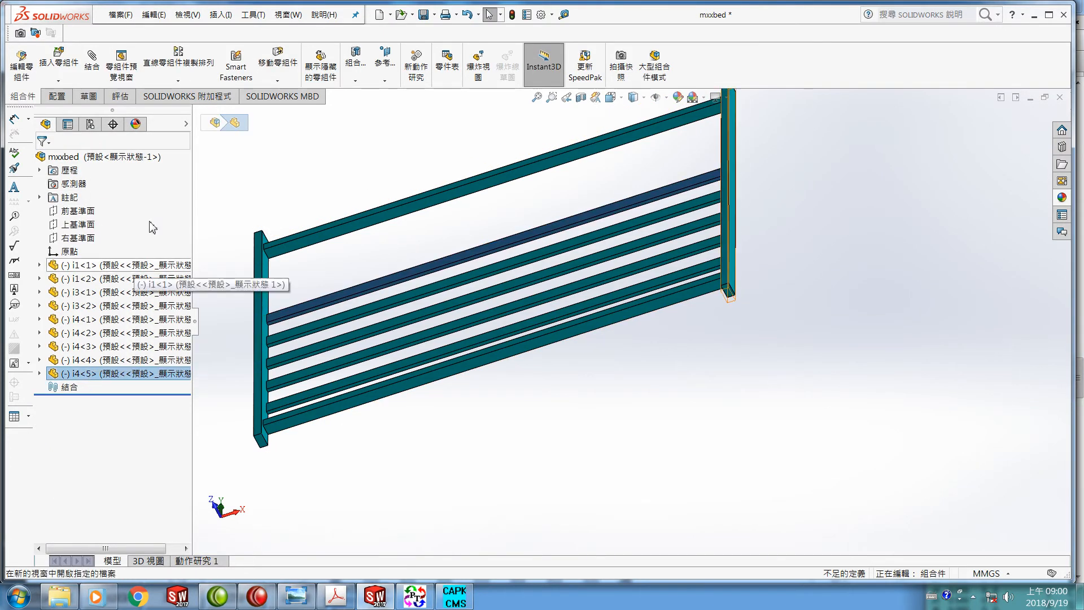
{"action": "left_click", "coordinate": [152, 17]}
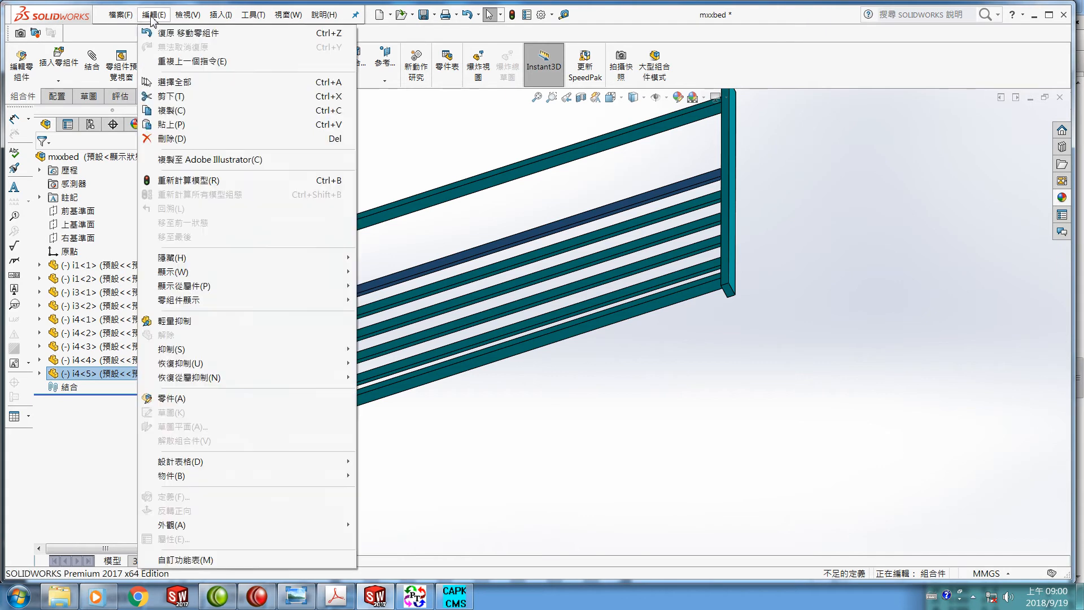
{"action": "left_click", "coordinate": [170, 116]}
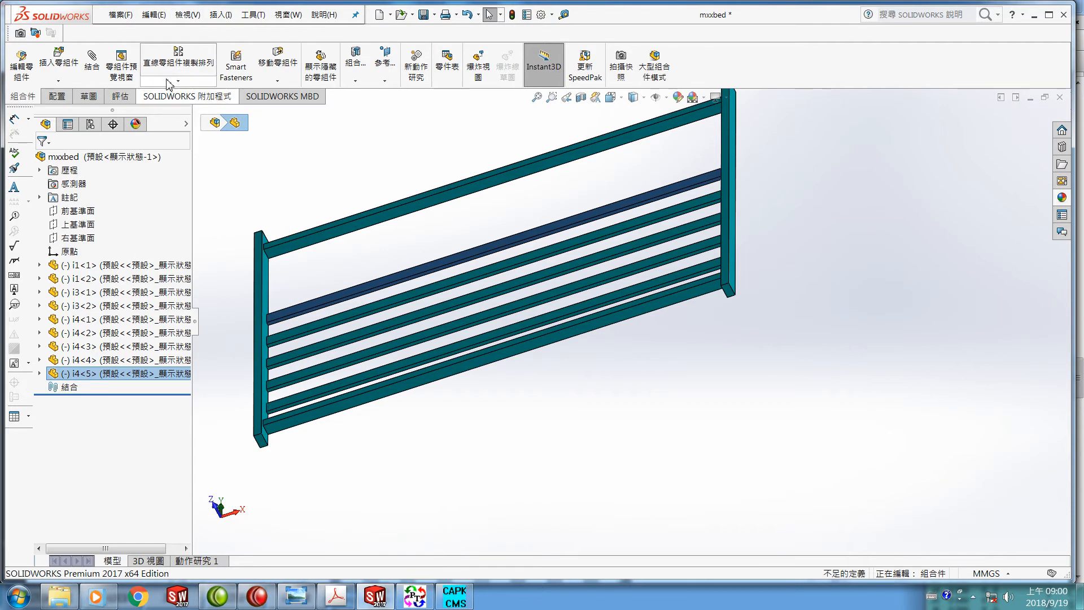
{"action": "left_click", "coordinate": [152, 15]}
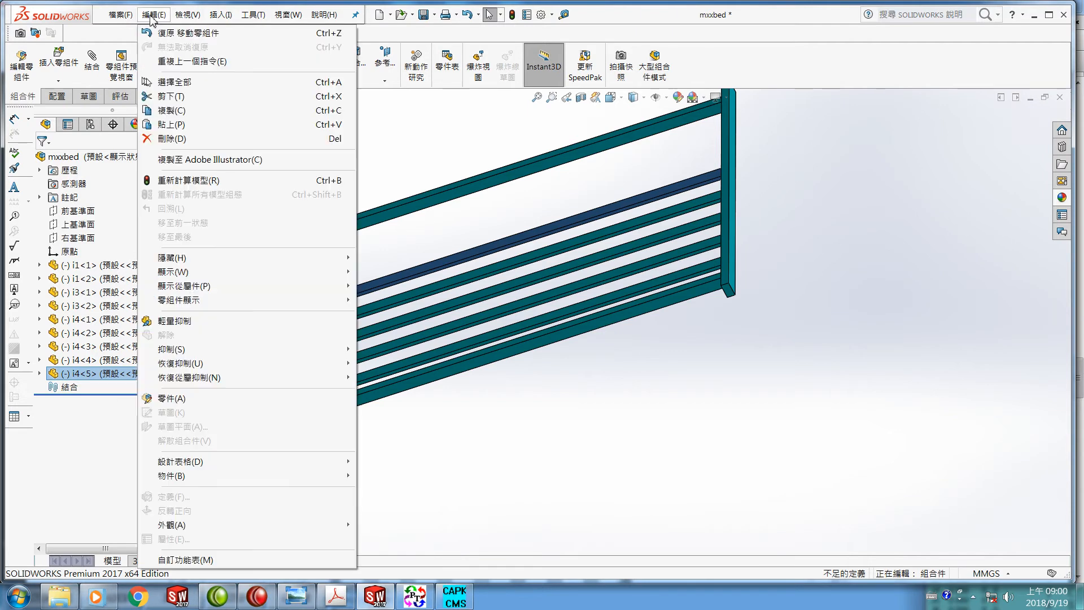
{"action": "left_click", "coordinate": [173, 125]}
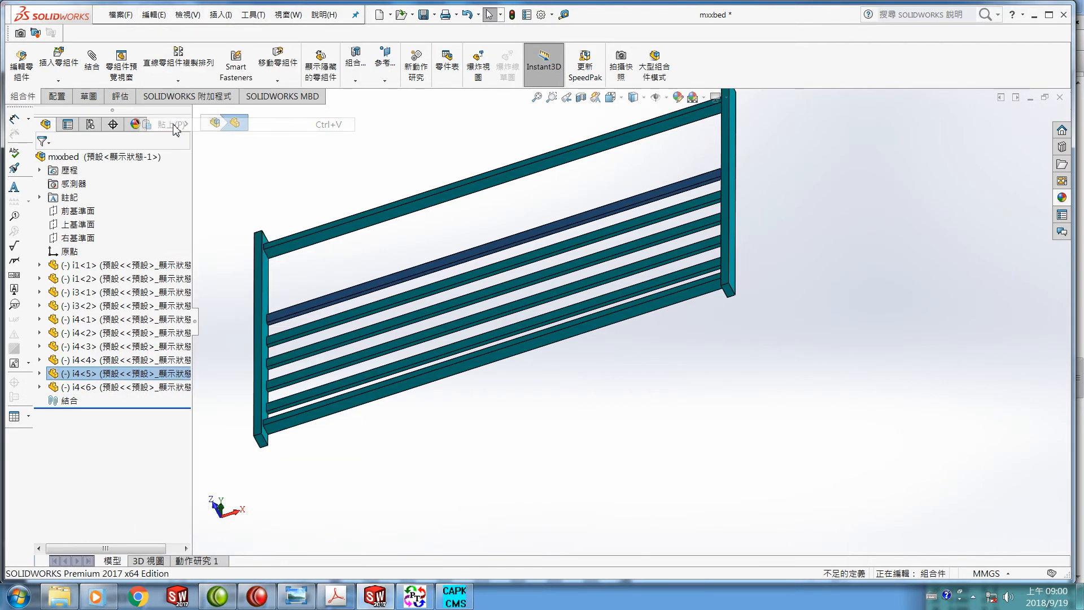
Move the i4<6> component by ΔY 103 mm with the Delta XYZ option of Move Component.
{"action": "left_click", "coordinate": [92, 388]}
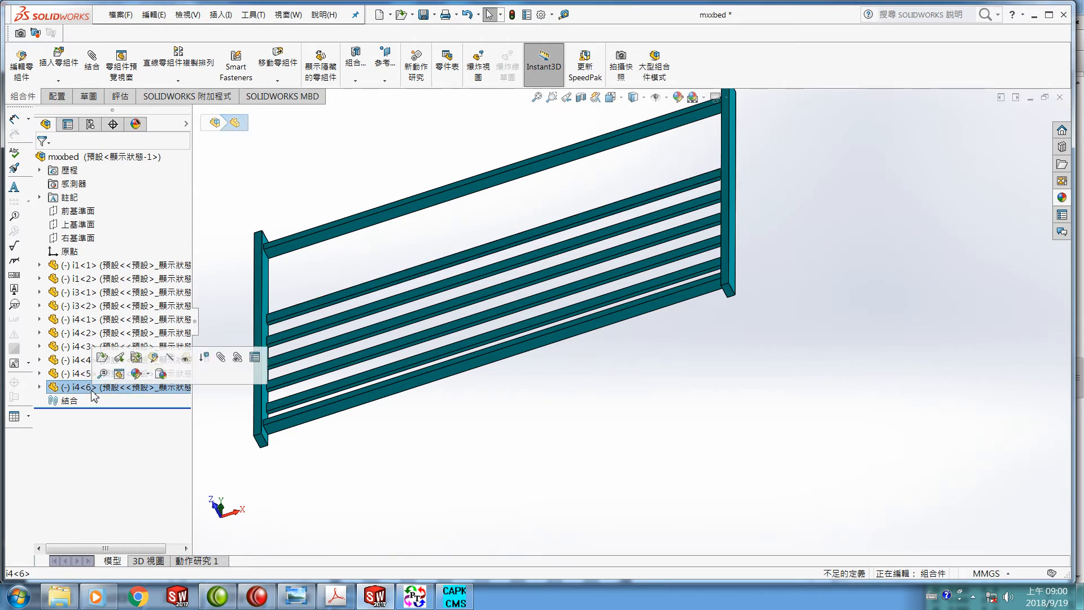
{"action": "left_click", "coordinate": [281, 68]}
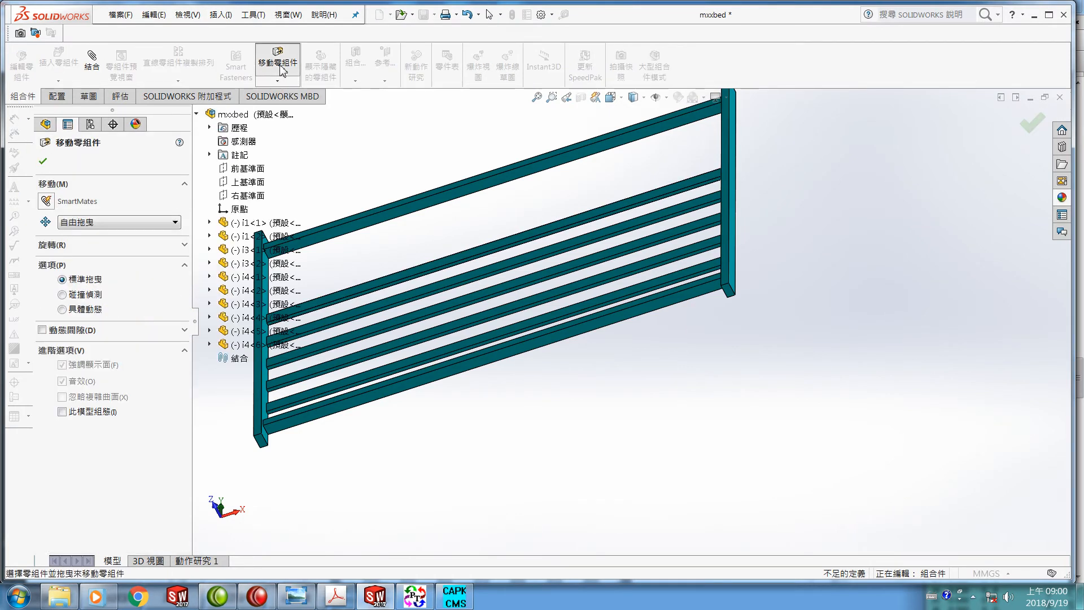
{"action": "left_click", "coordinate": [177, 225]}
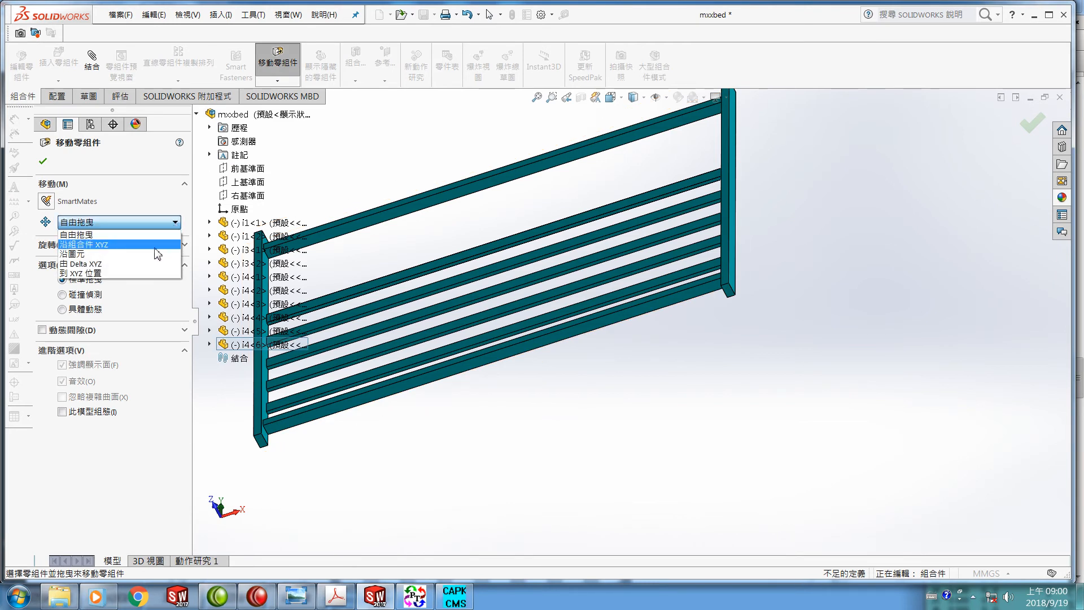
{"action": "left_click", "coordinate": [134, 264]}
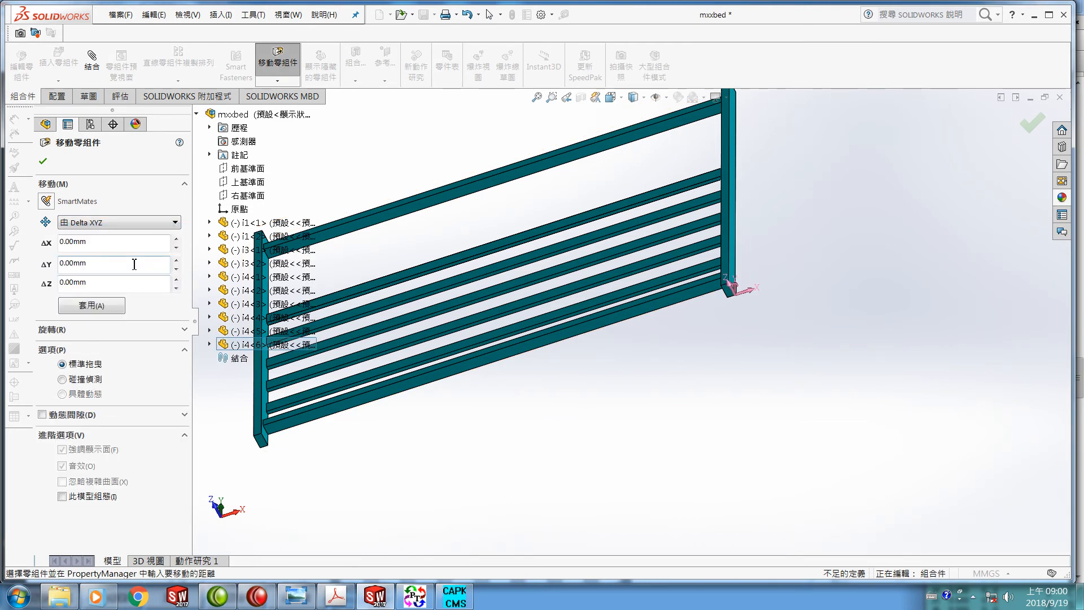
{"action": "left_click_drag", "start_coordinate": [116, 264], "coordinate": [49, 269]}
{"action": "type", "text": "103"}
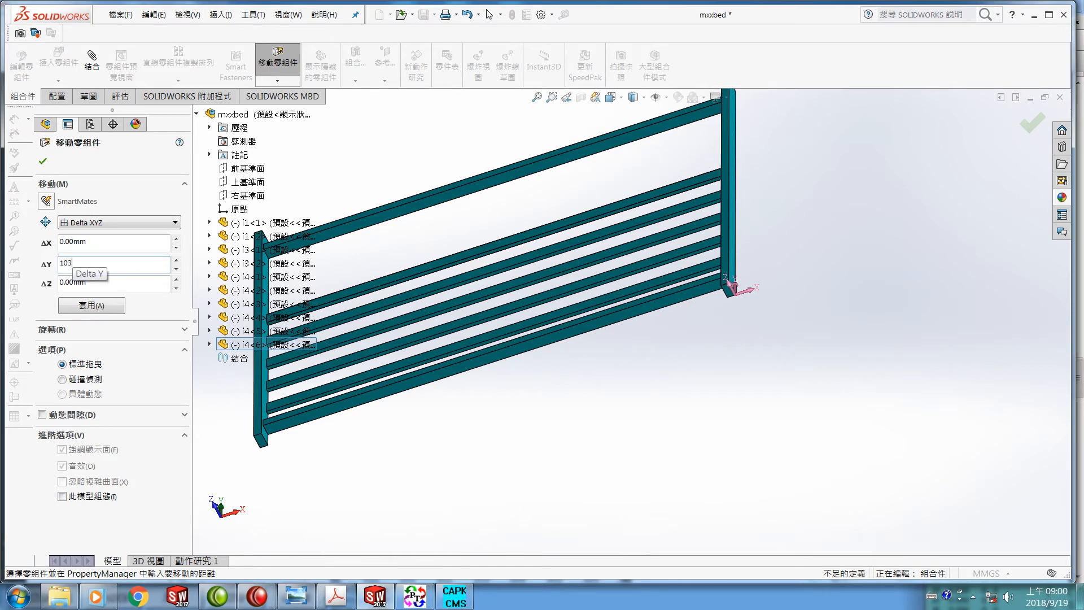
{"action": "key", "text": "Return"}
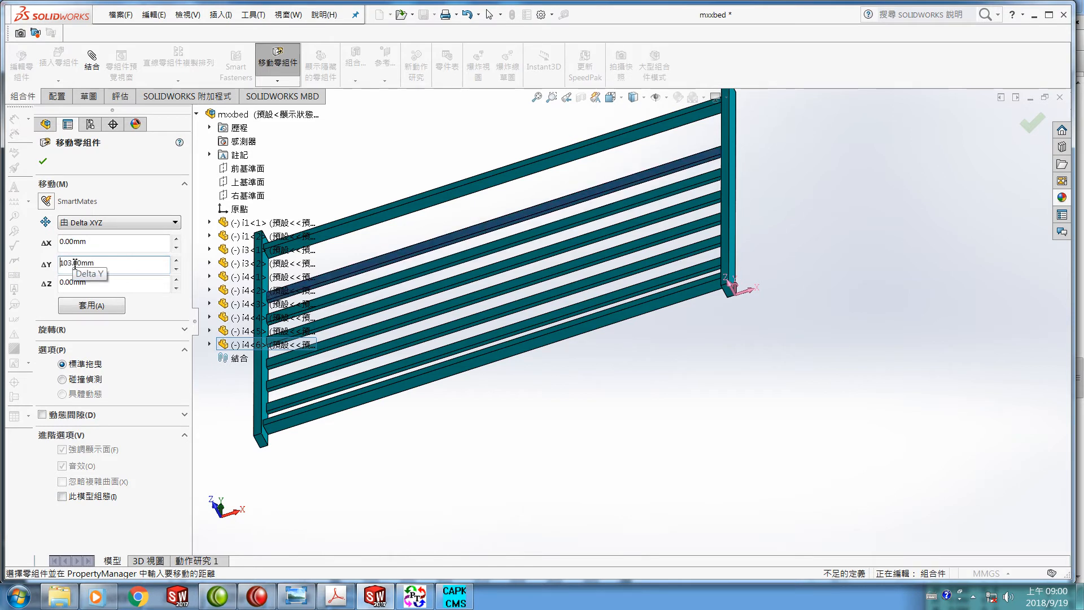
{"action": "left_click", "coordinate": [42, 161]}
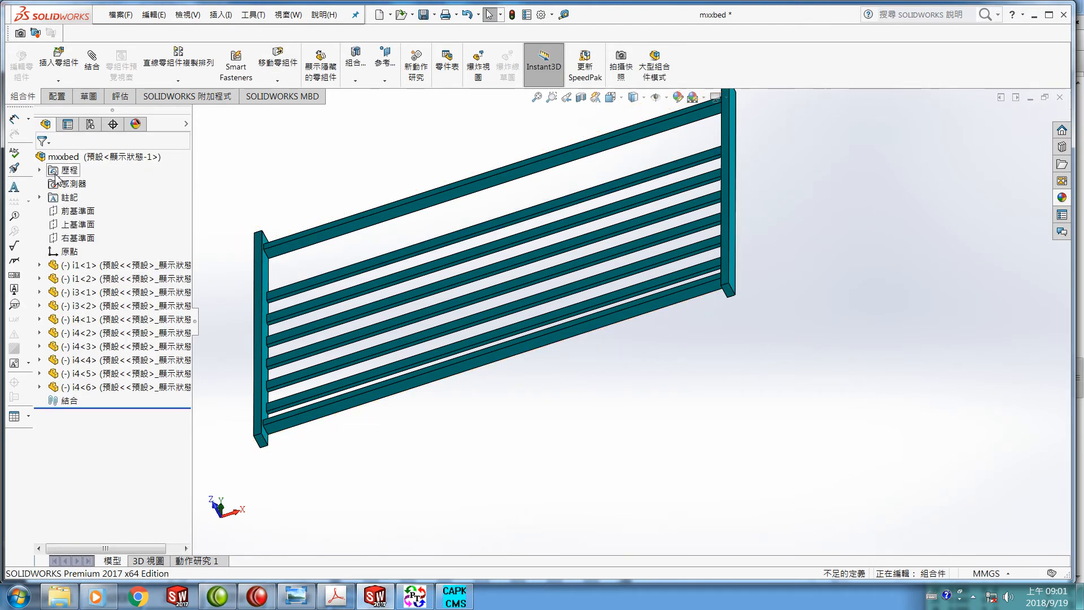
Copy the i4<6> component and paste a seventh i4 instance into the assembly.
{"action": "left_click", "coordinate": [91, 387]}
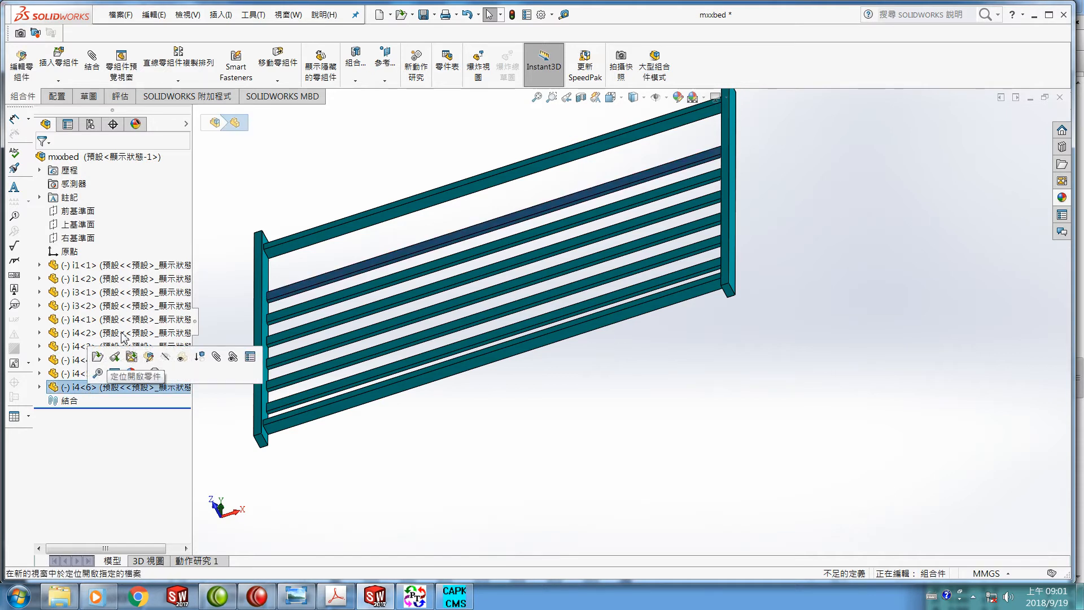
{"action": "left_click", "coordinate": [156, 19]}
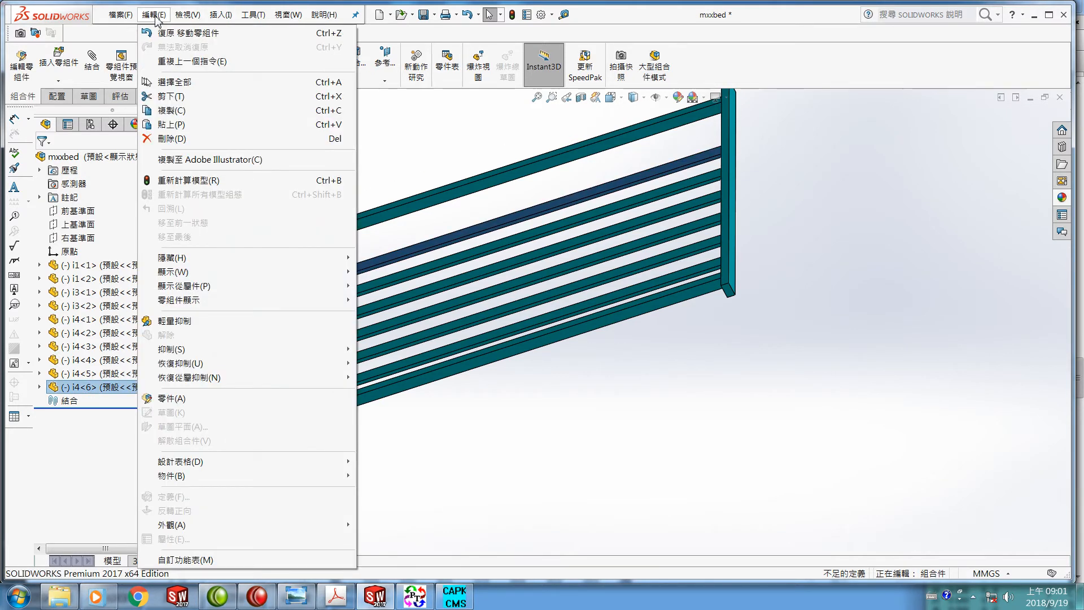
{"action": "left_click", "coordinate": [170, 111]}
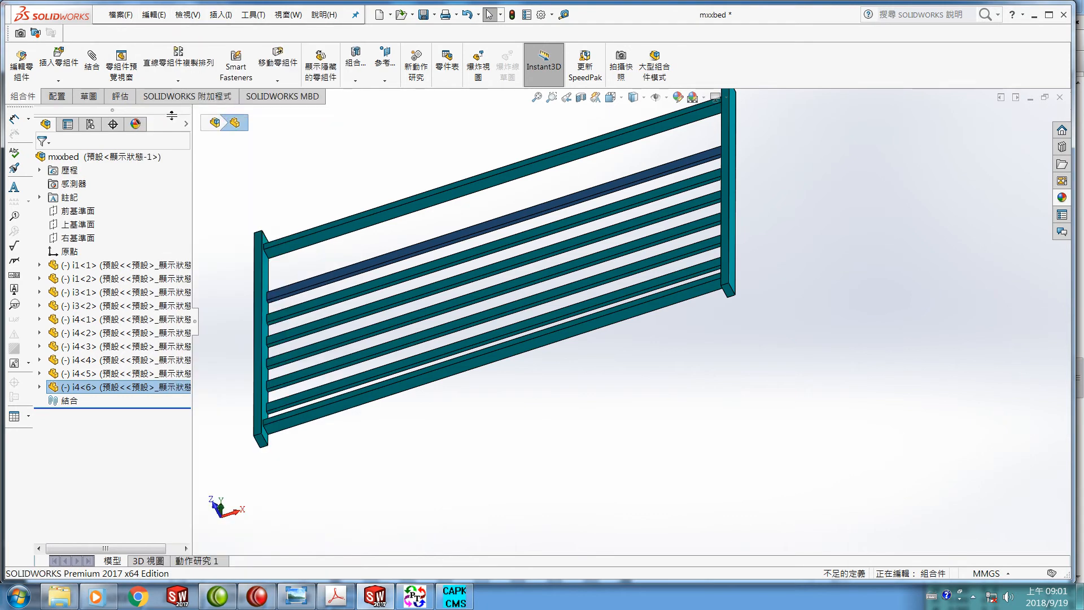
{"action": "left_click", "coordinate": [150, 19]}
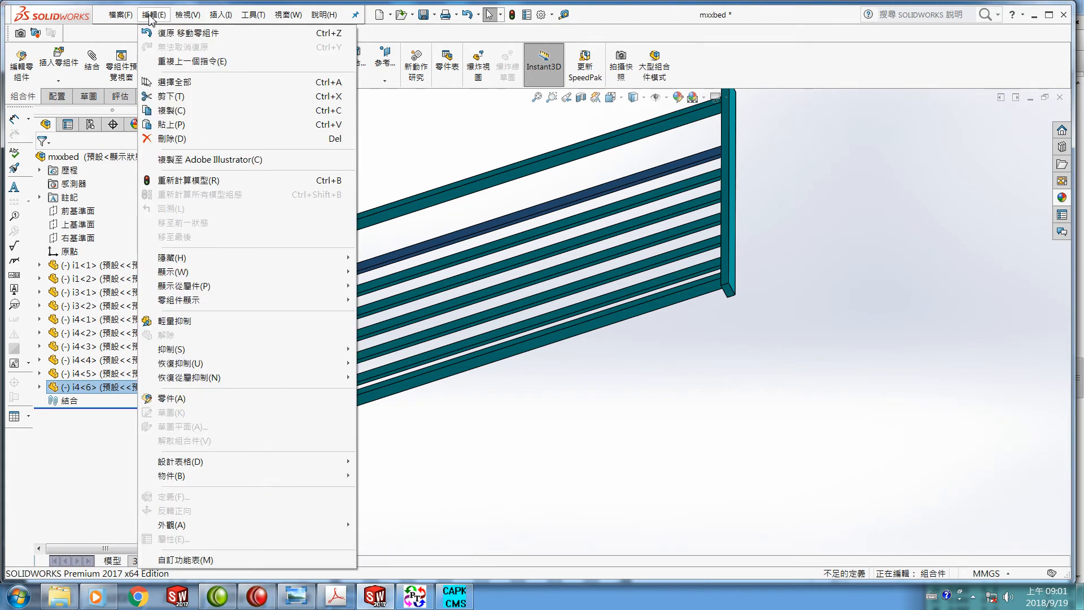
{"action": "left_click", "coordinate": [170, 125]}
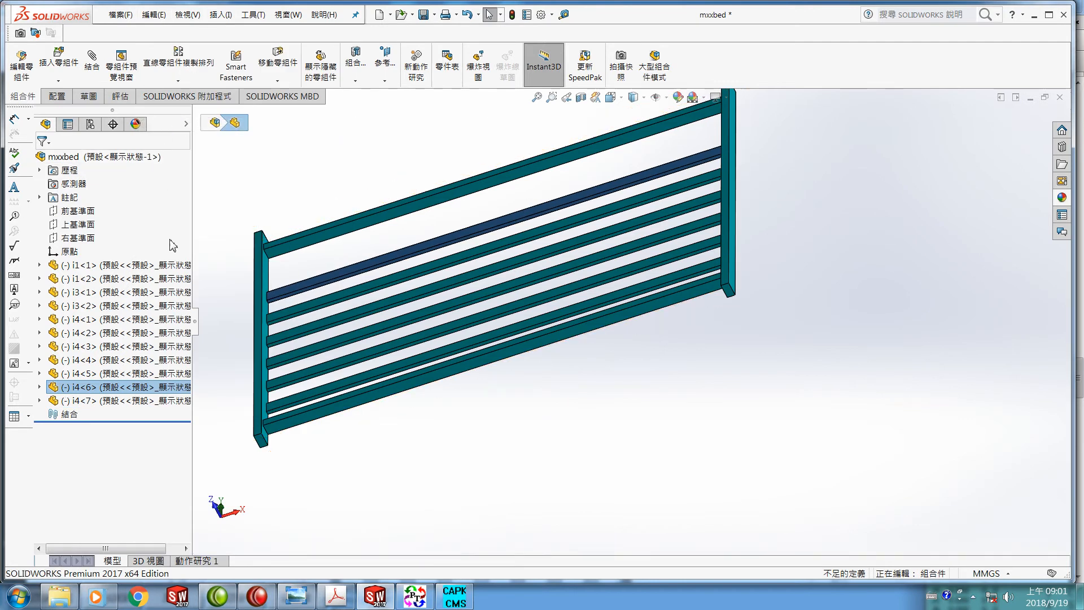
Move the i4<7> component along Y by the same 103 mm slat spacing with the Delta XYZ option of Move Component.
{"action": "left_click", "coordinate": [89, 402]}
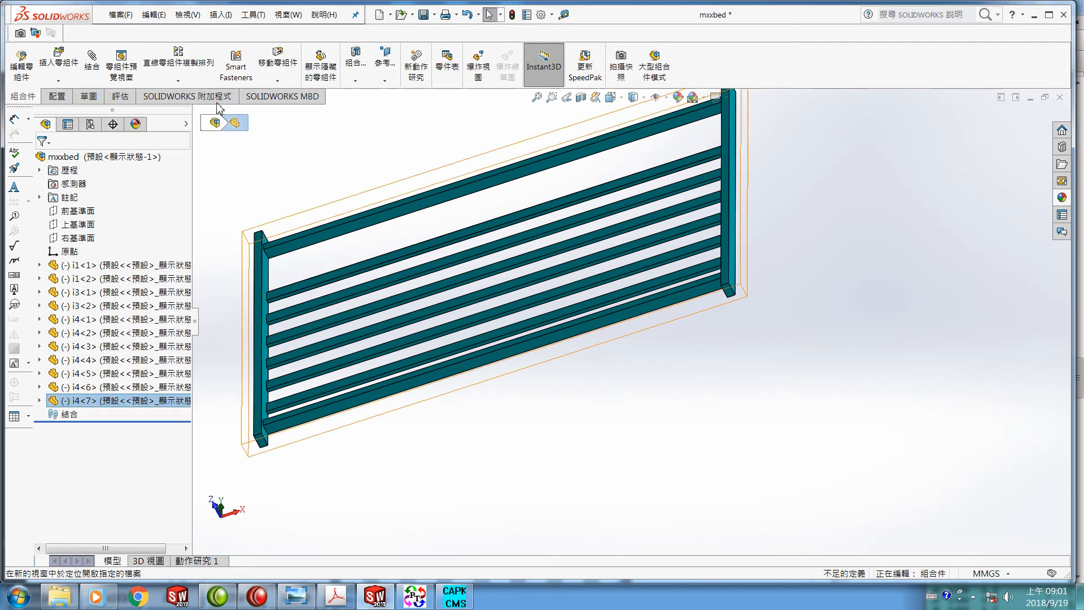
{"action": "left_click", "coordinate": [278, 67]}
{"action": "left_click", "coordinate": [173, 223]}
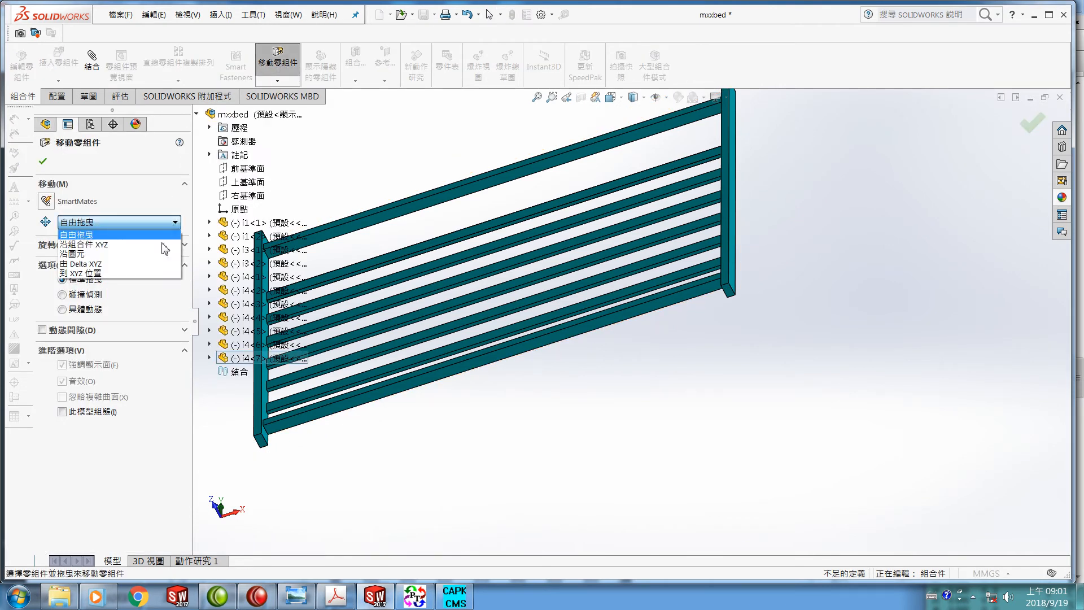
{"action": "left_click", "coordinate": [138, 263]}
{"action": "left_click_drag", "start_coordinate": [98, 264], "coordinate": [48, 271]}
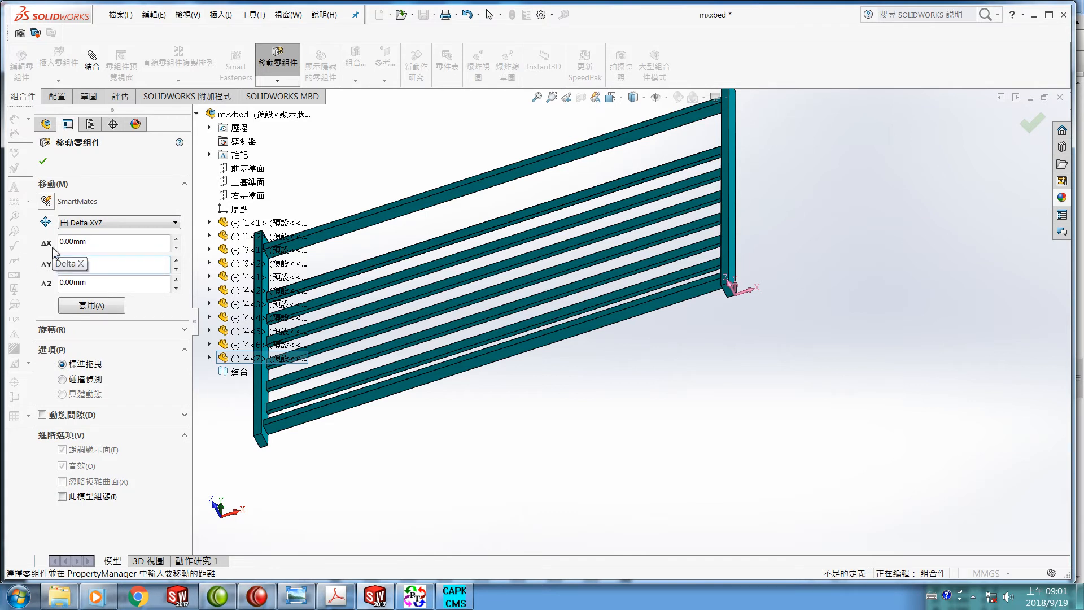
{"action": "key", "text": "Return"}
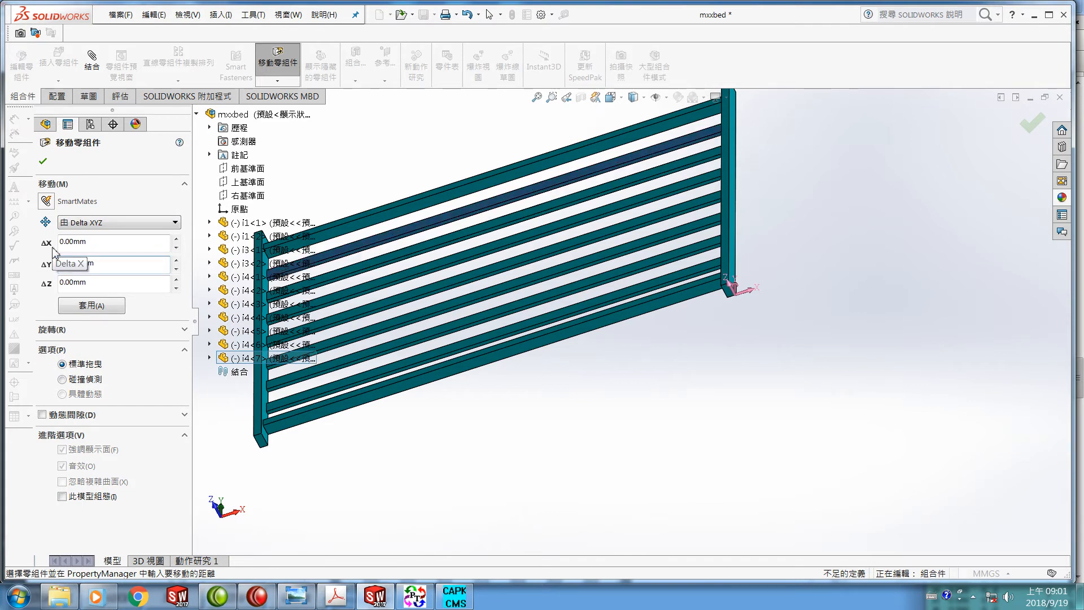
{"action": "left_click", "coordinate": [42, 163]}
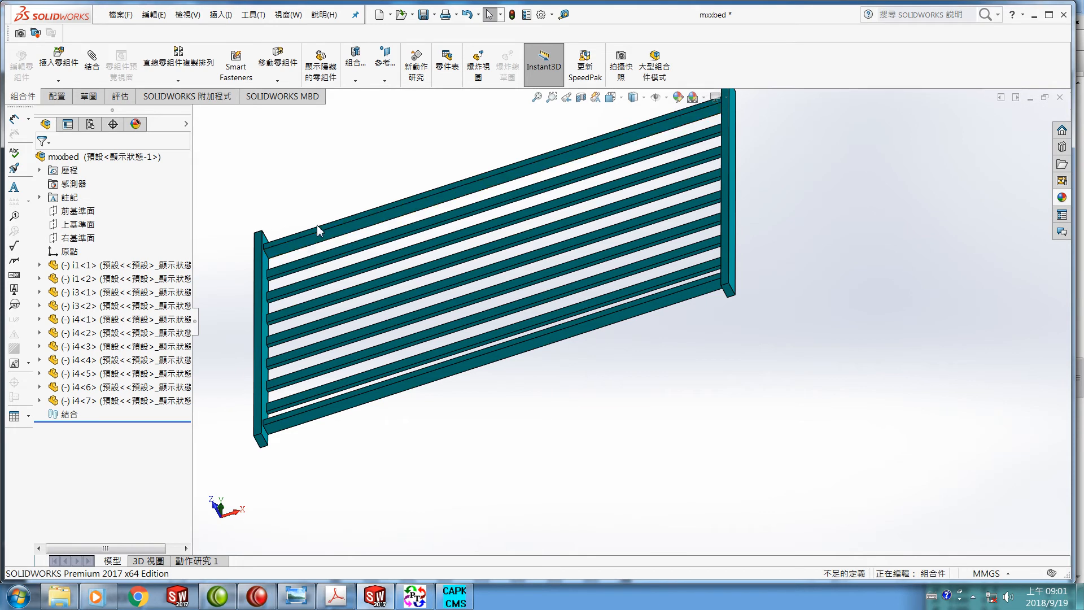
Save the mxxbed assembly without rebuilding it.
{"action": "left_click", "coordinate": [120, 18]}
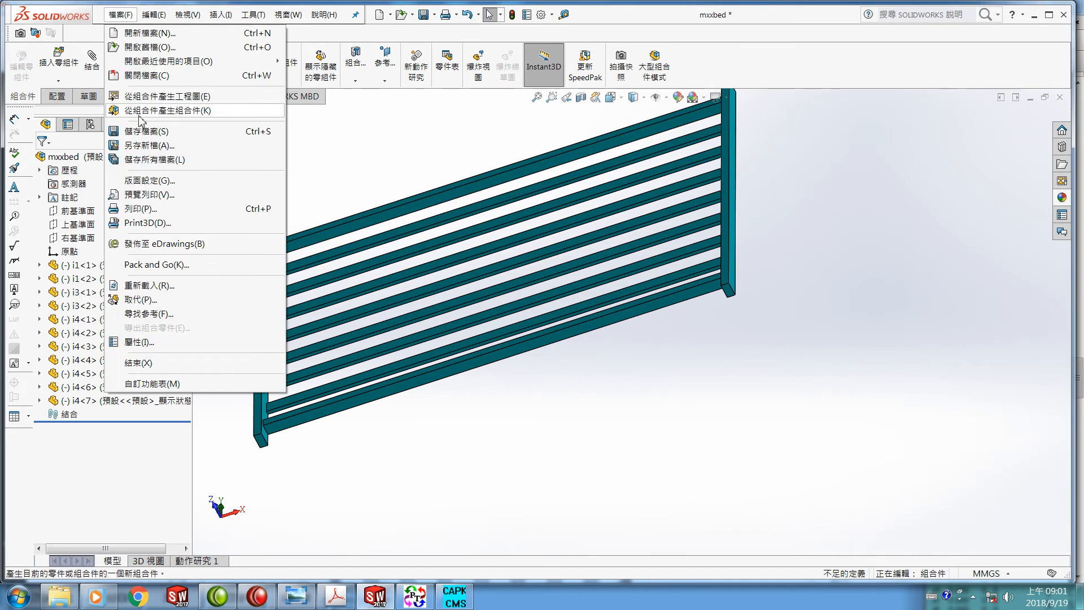
{"action": "left_click", "coordinate": [148, 135]}
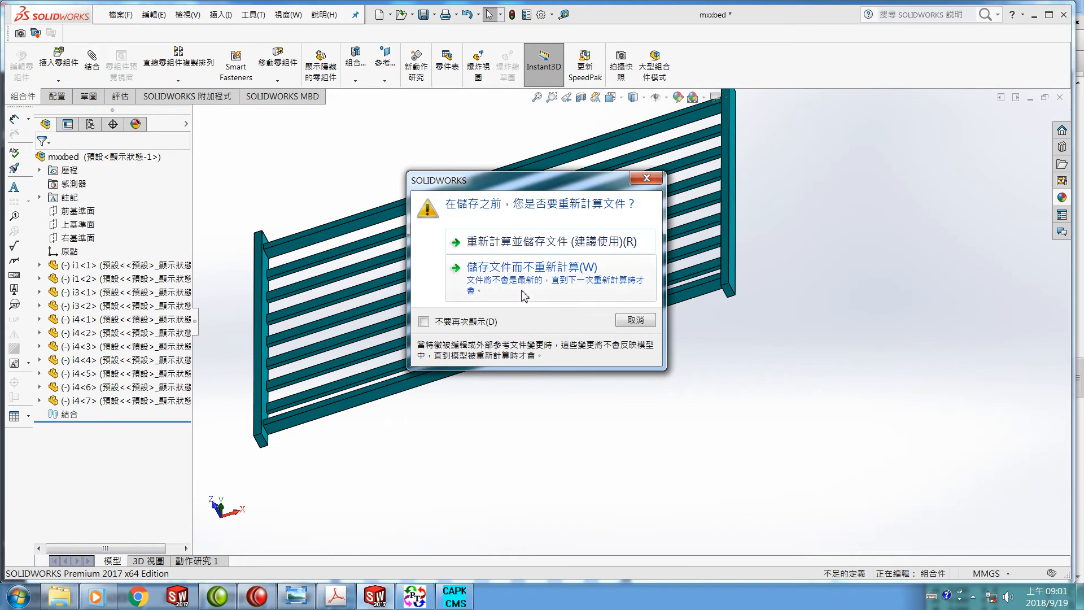
{"action": "left_click", "coordinate": [510, 271]}
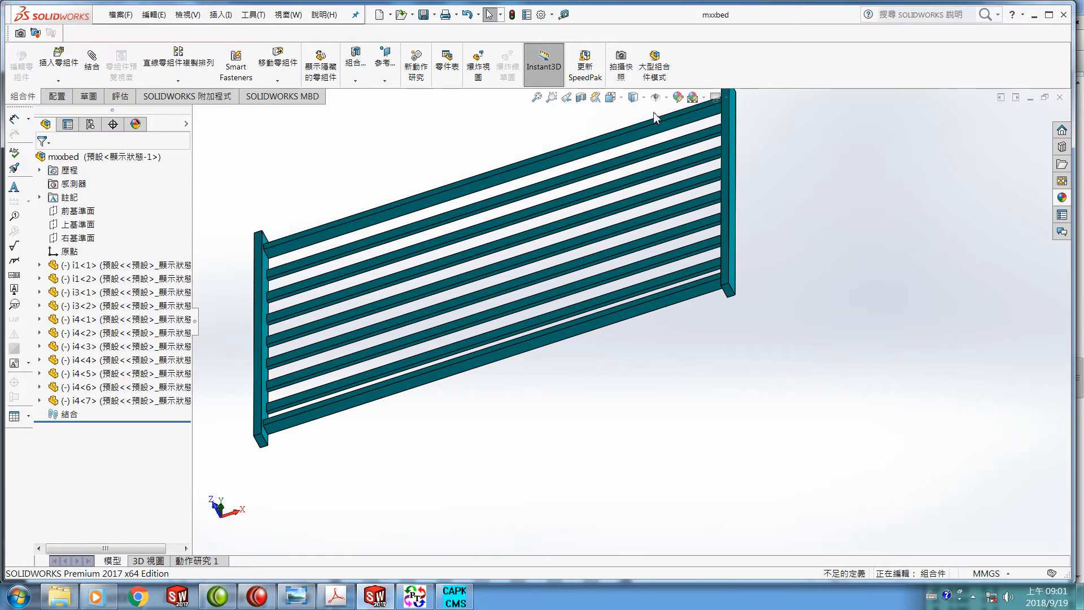
Insert the i2 part from the mxxbed folder at the assembly origin.
{"action": "left_click", "coordinate": [65, 68]}
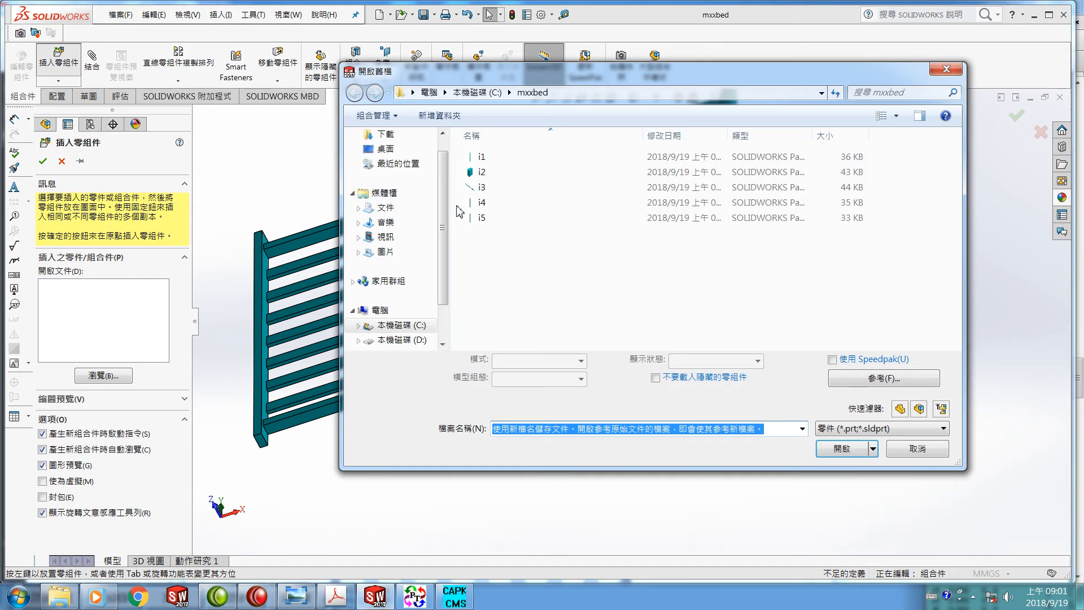
{"action": "left_click", "coordinate": [482, 173]}
{"action": "left_click", "coordinate": [846, 446]}
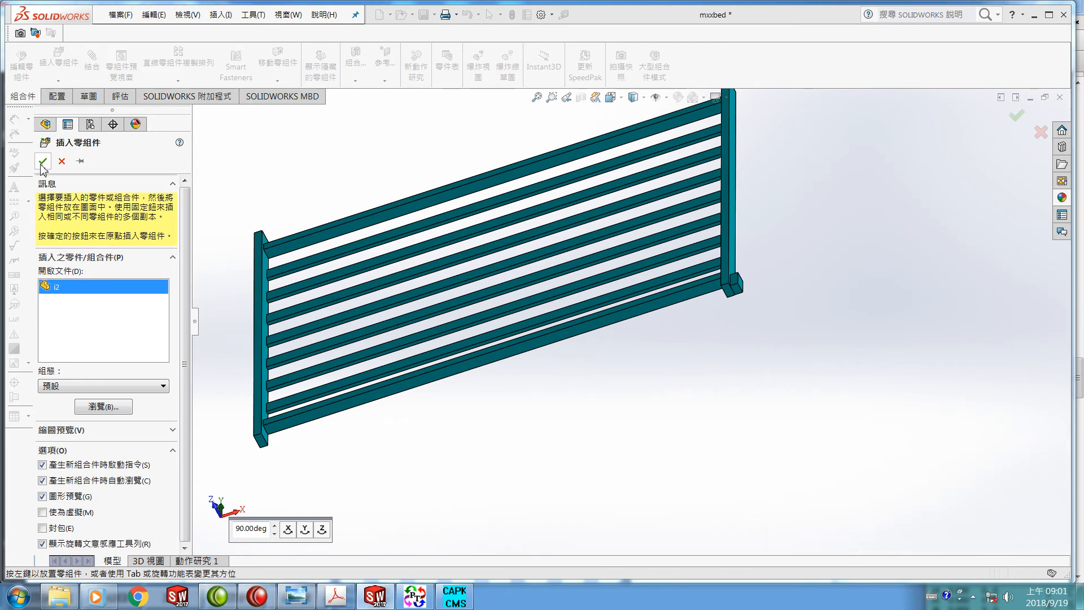
{"action": "left_click", "coordinate": [43, 162]}
Check the coordinates of the i2 block's corner vertex beside the post and set the fixed i2<1> component to float.
{"action": "key", "text": "f"}
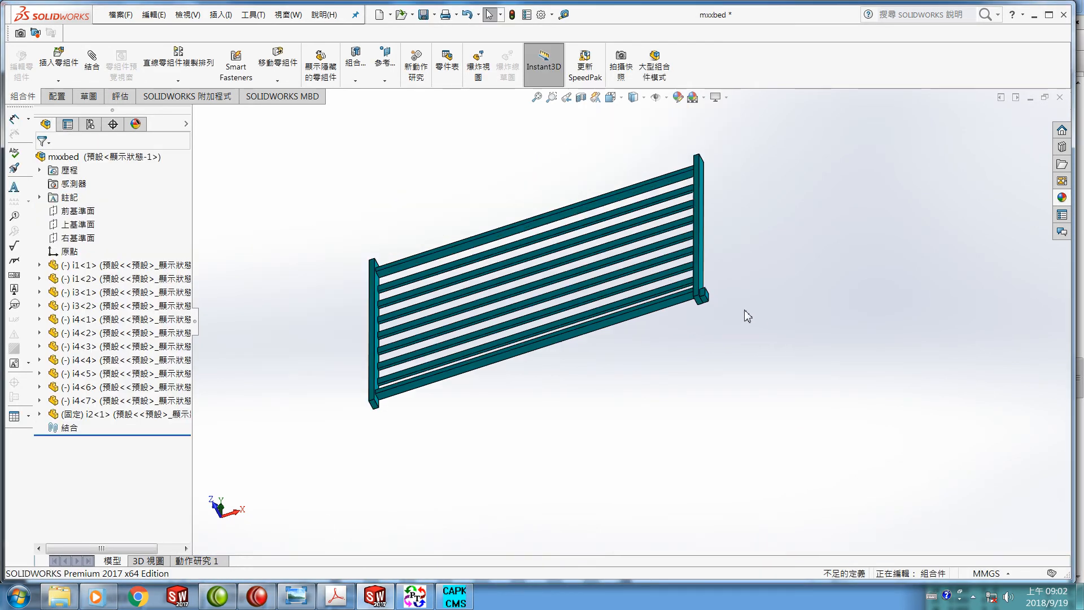
{"action": "scroll", "coordinate": [718, 314], "scroll_direction": "down", "scroll_amount": 10}
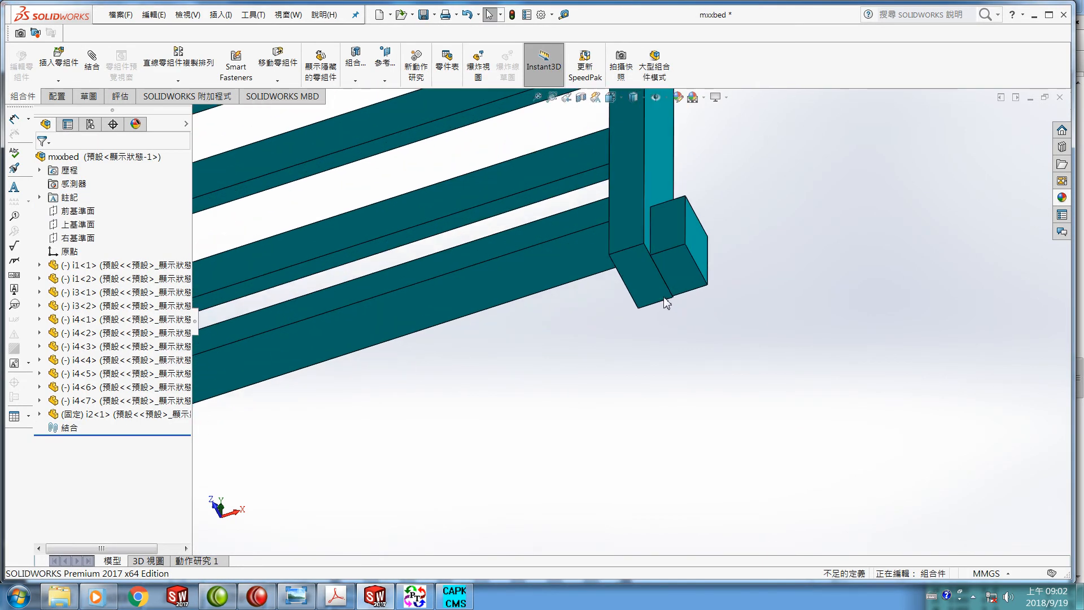
{"action": "scroll", "coordinate": [675, 310], "scroll_direction": "down", "scroll_amount": 2}
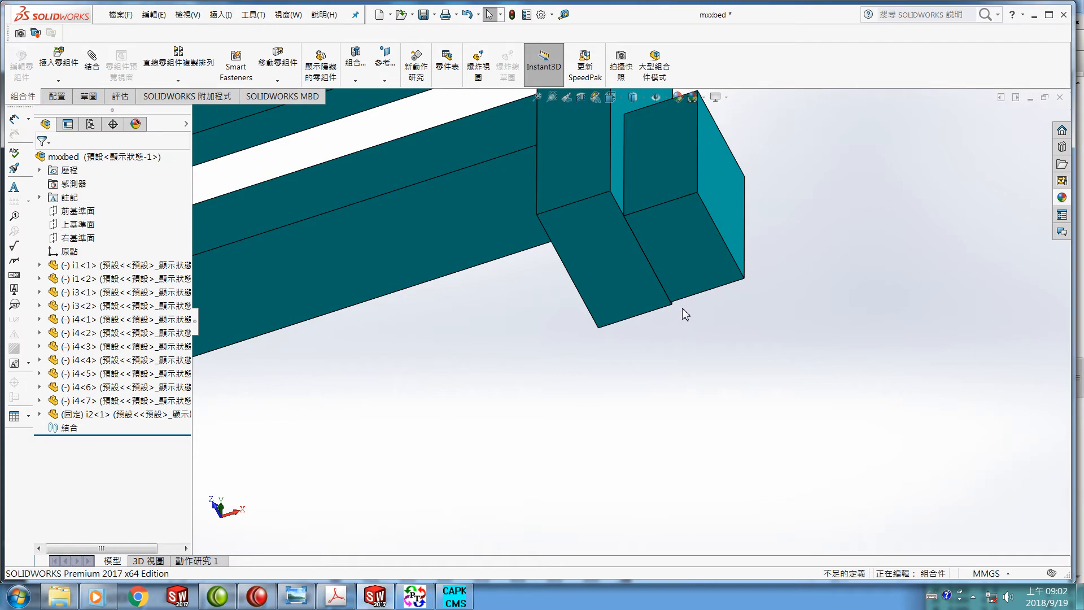
{"action": "left_click", "coordinate": [697, 194]}
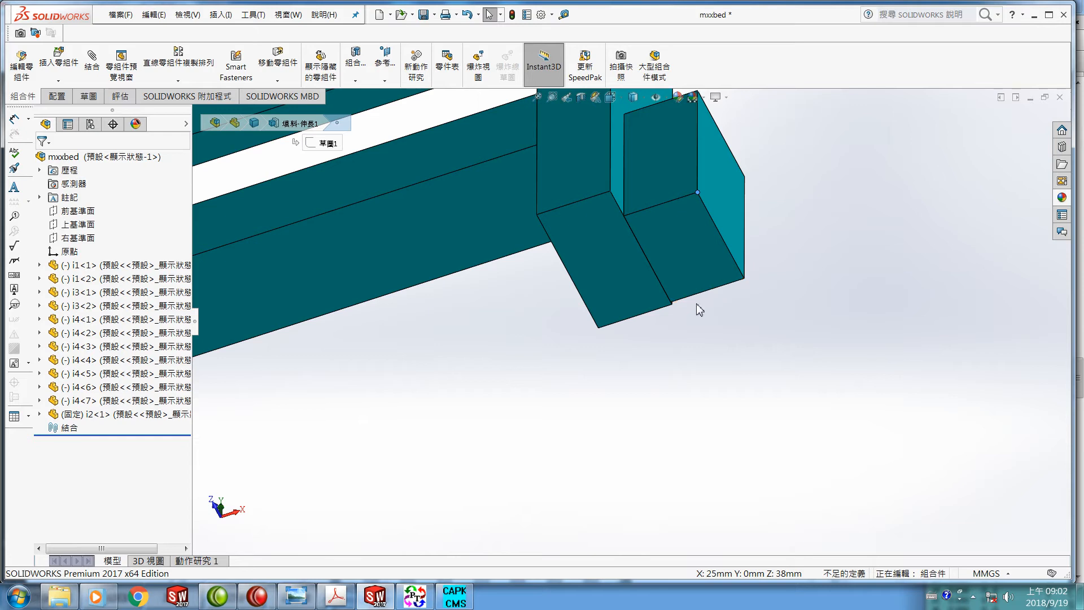
{"action": "right_click", "coordinate": [71, 417]}
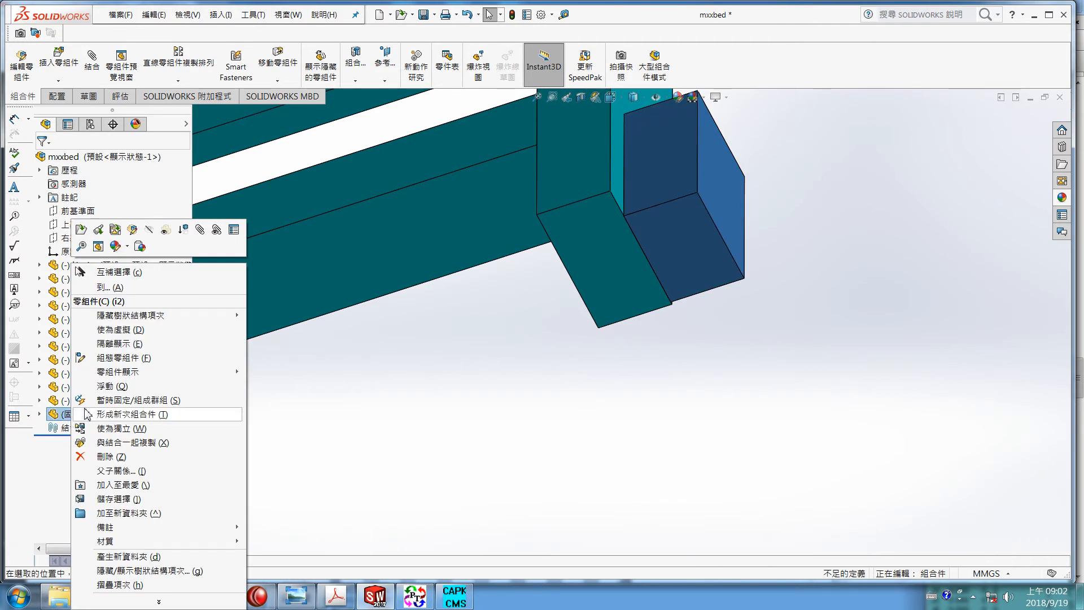
{"action": "left_click", "coordinate": [105, 389]}
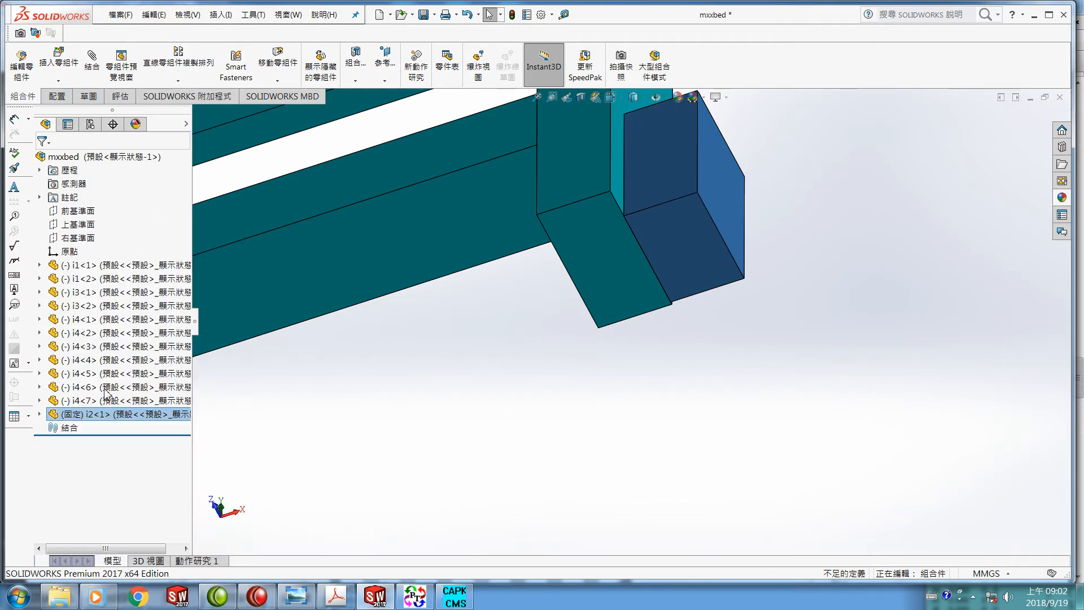
Move the i2<1> component by ΔZ -1 mm with the Delta XYZ option and check the same corner vertex's coordinates.
{"action": "left_click", "coordinate": [89, 418]}
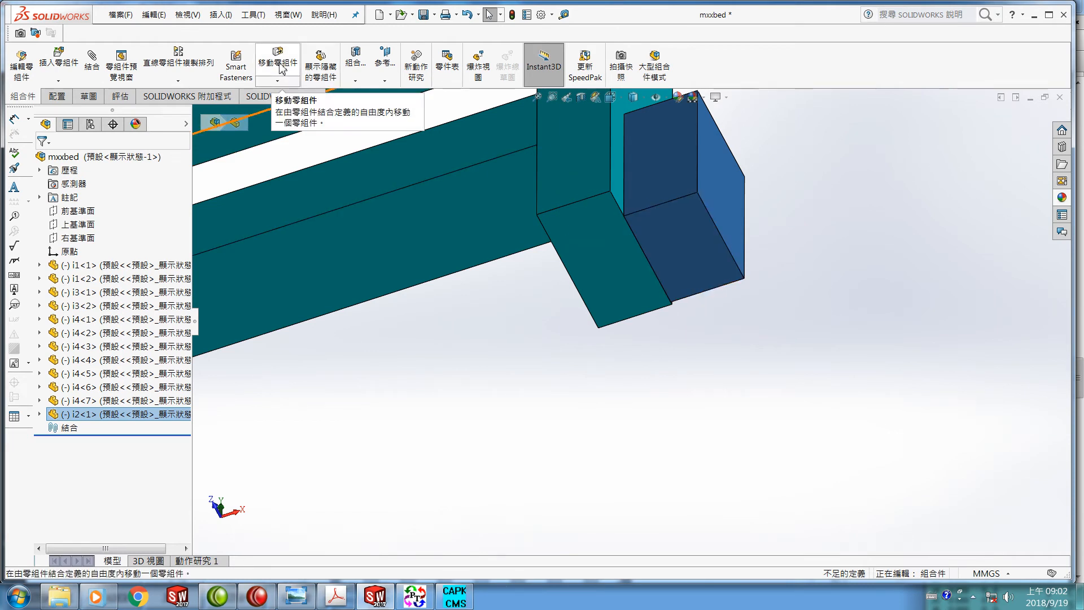
{"action": "left_click", "coordinate": [279, 65]}
{"action": "left_click", "coordinate": [177, 222]}
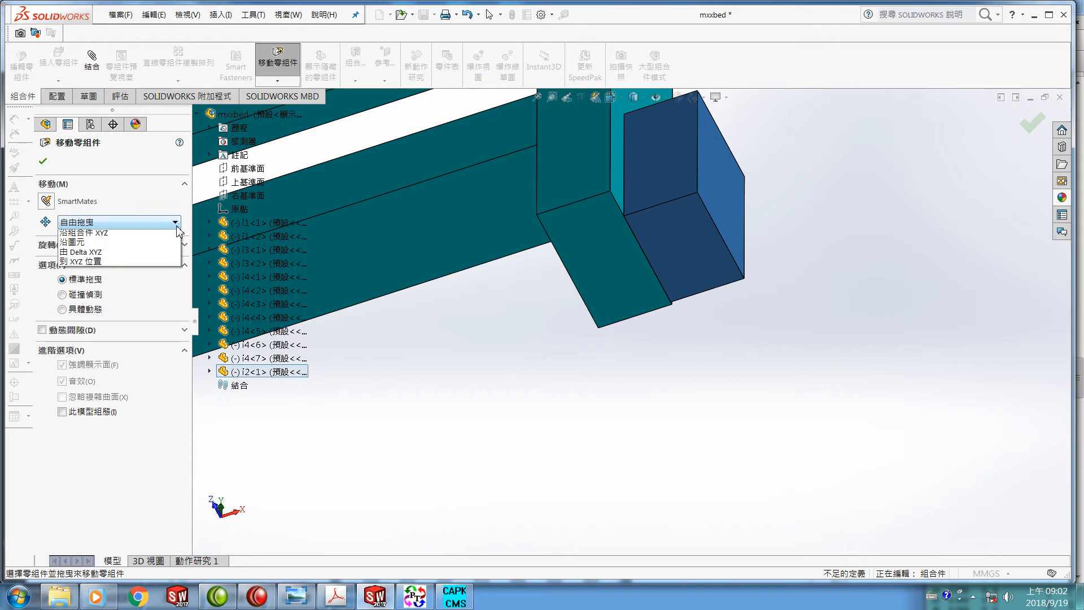
{"action": "left_click", "coordinate": [124, 271]}
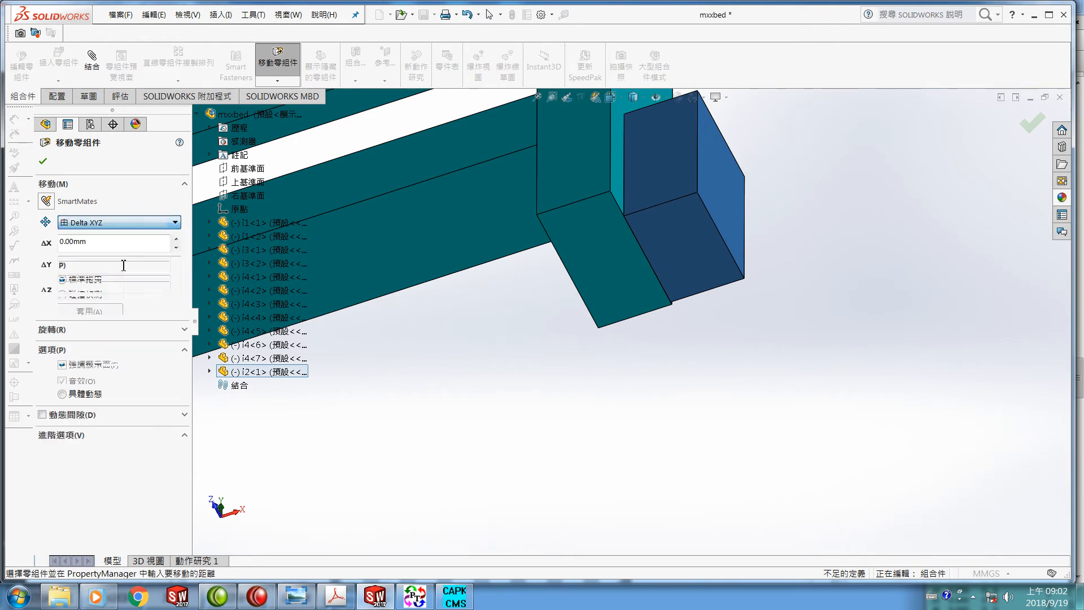
{"action": "left_click", "coordinate": [97, 282]}
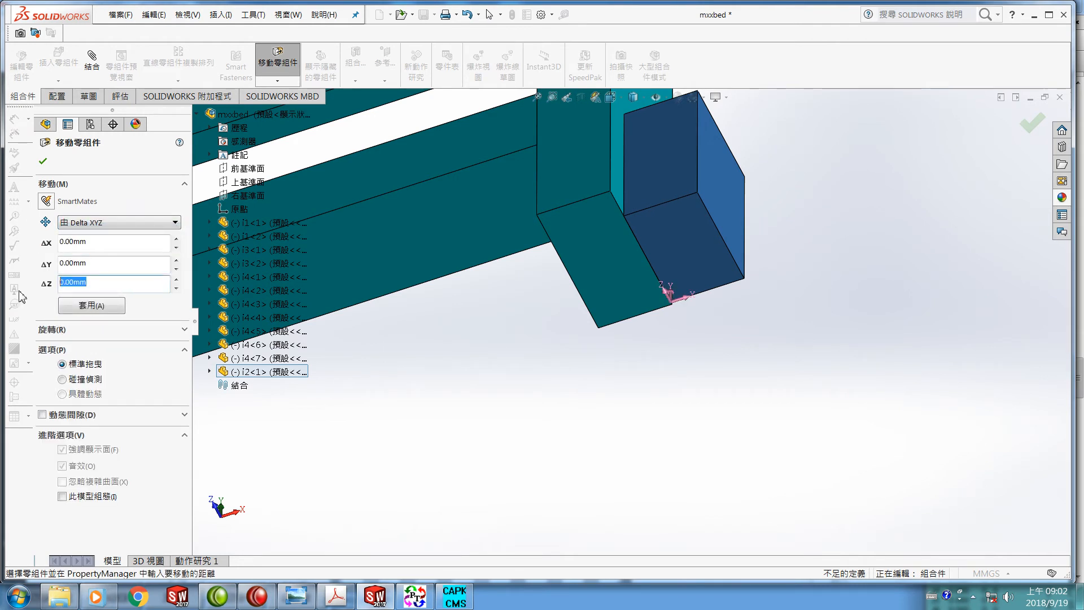
{"action": "type", "text": "-1"}
{"action": "left_click", "coordinate": [102, 308]}
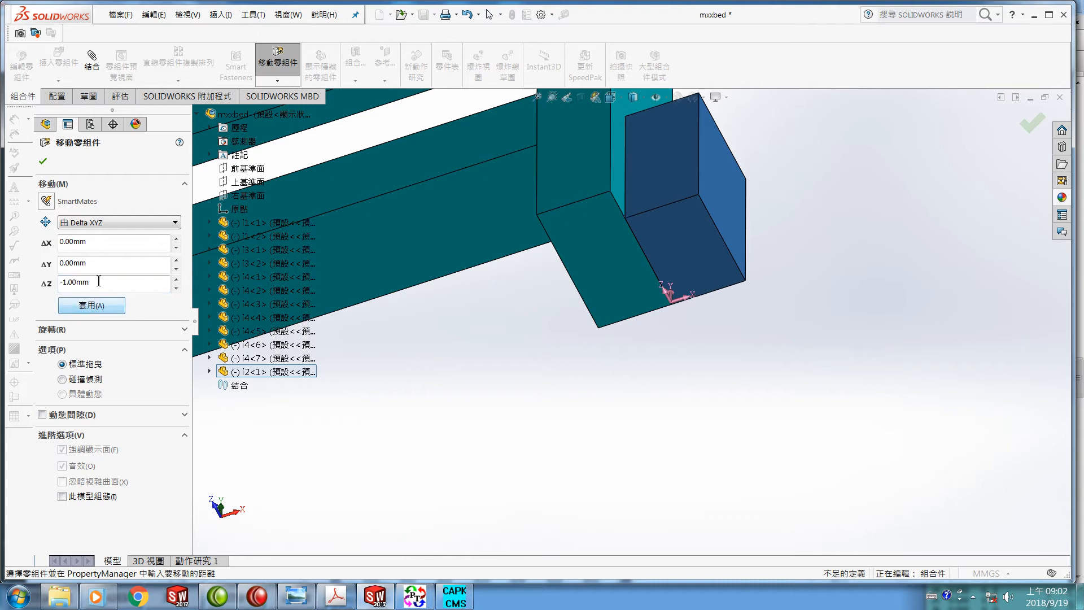
{"action": "left_click", "coordinate": [43, 162]}
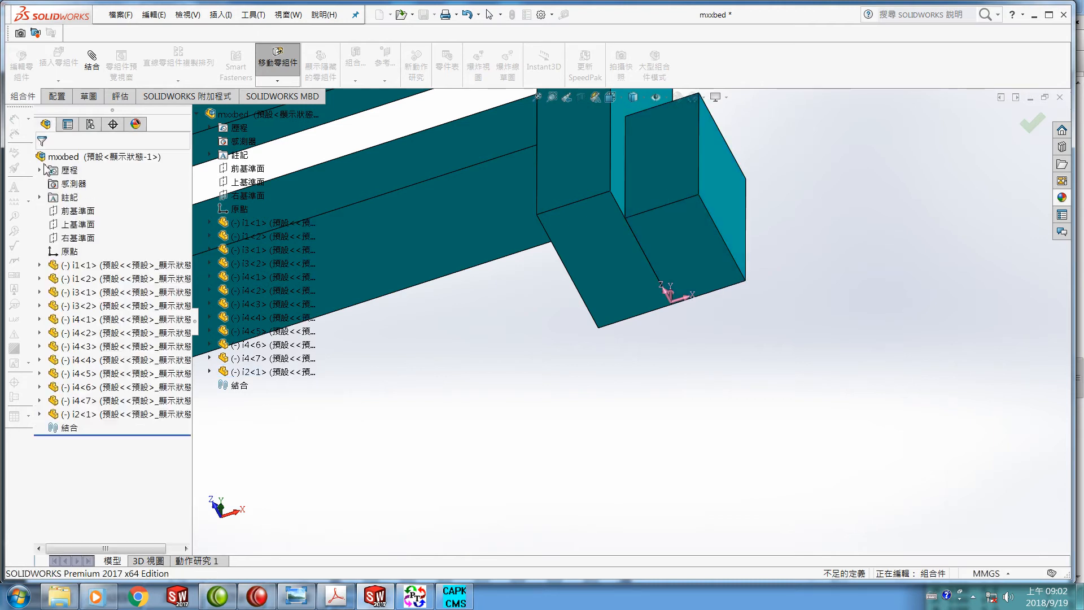
{"action": "left_click", "coordinate": [699, 193]}
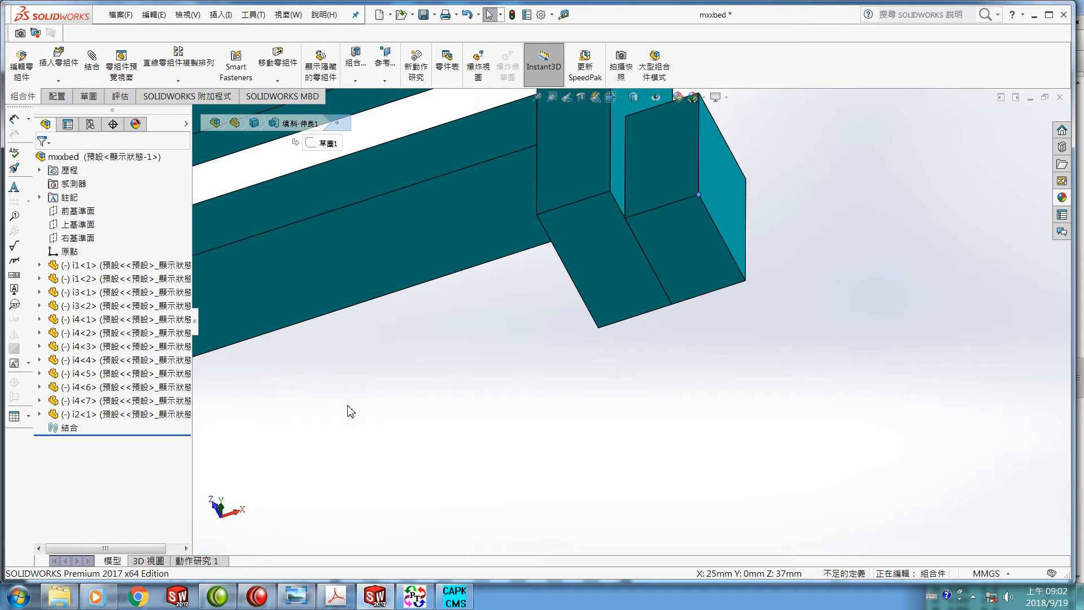
Consult the block spacing in the Folding_super_base_drawing PDF, and move the i2<1> component by ΔX -158 mm with the Delta XYZ option in SOLIDWORKS.
{"action": "left_click", "coordinate": [340, 603]}
{"action": "scroll", "coordinate": [529, 492], "scroll_direction": "down", "scroll_amount": 4}
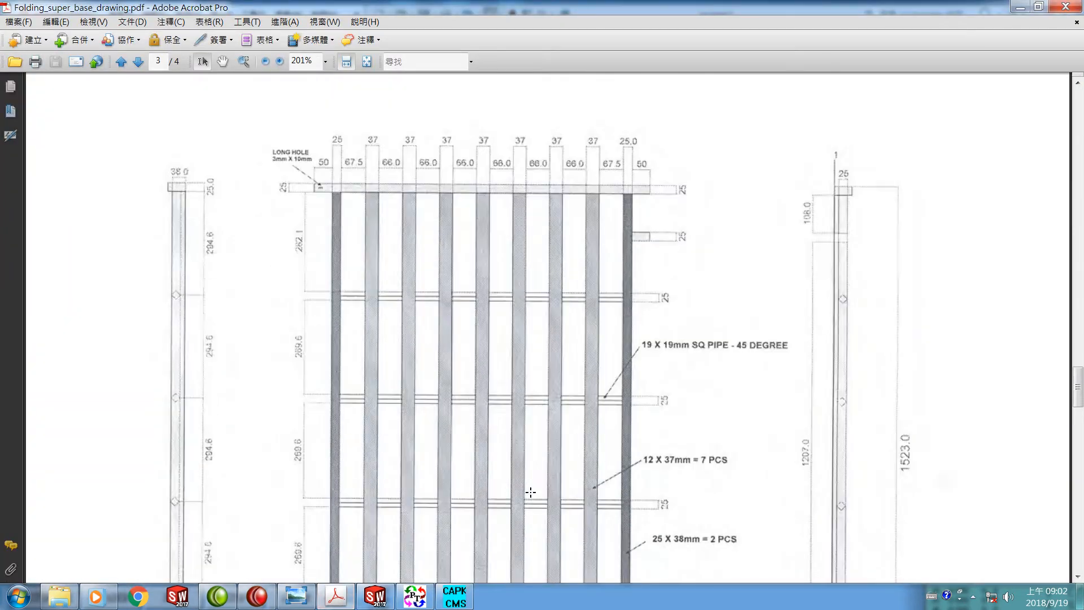
{"action": "scroll", "coordinate": [531, 492], "scroll_direction": "down", "scroll_amount": 3}
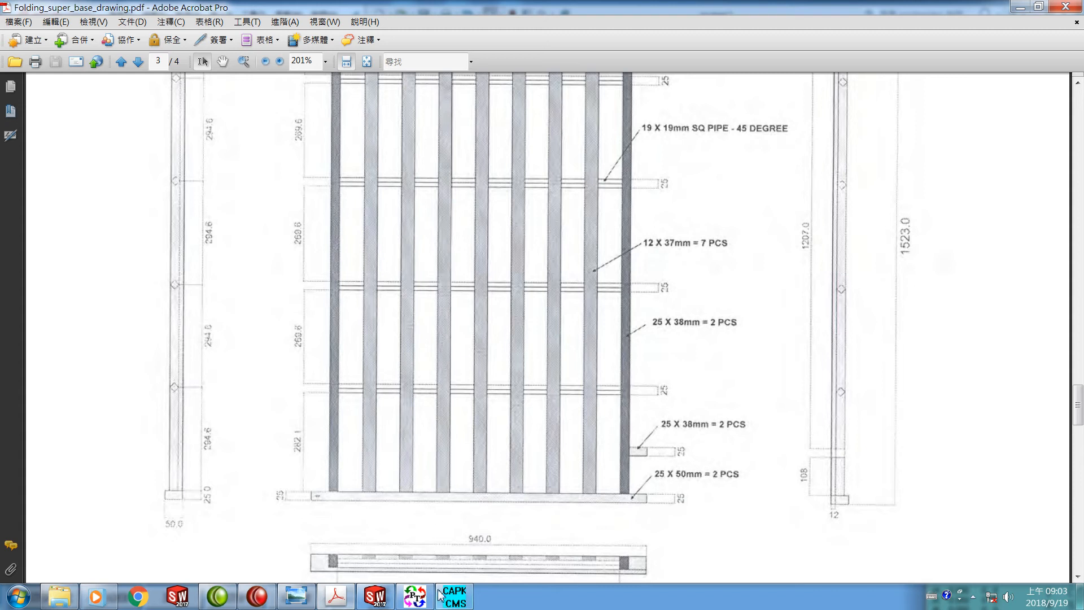
{"action": "left_click", "coordinate": [374, 596]}
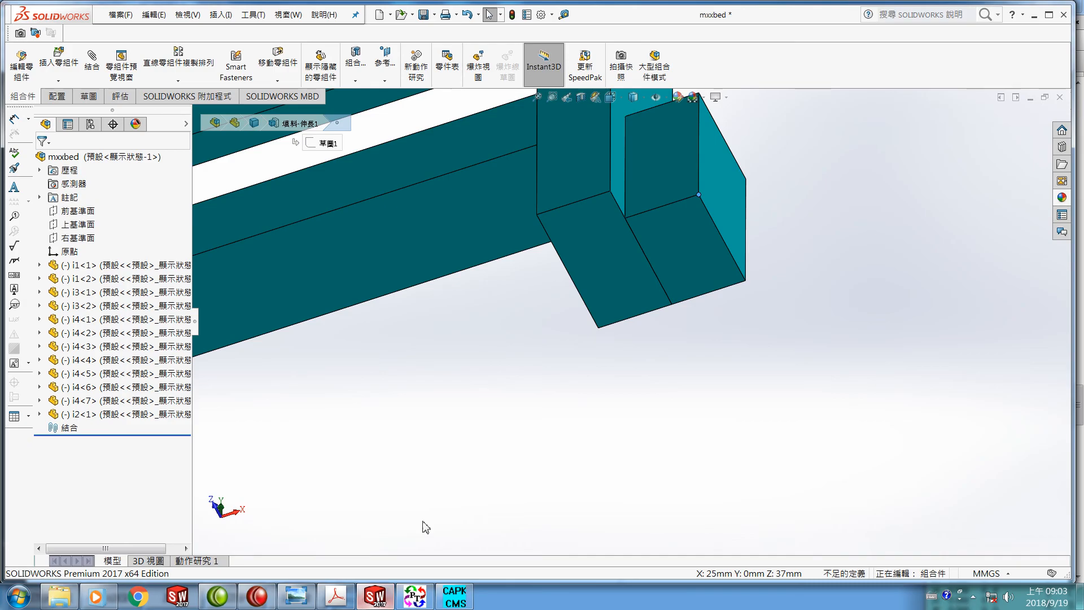
{"action": "left_click", "coordinate": [107, 413]}
{"action": "left_click", "coordinate": [283, 68]}
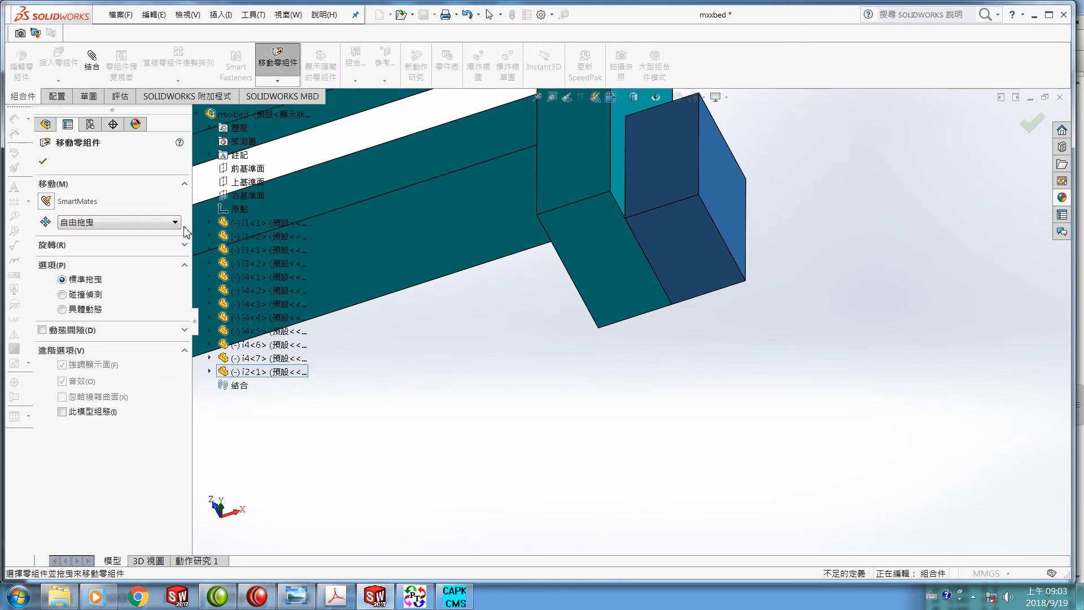
{"action": "left_click", "coordinate": [179, 225]}
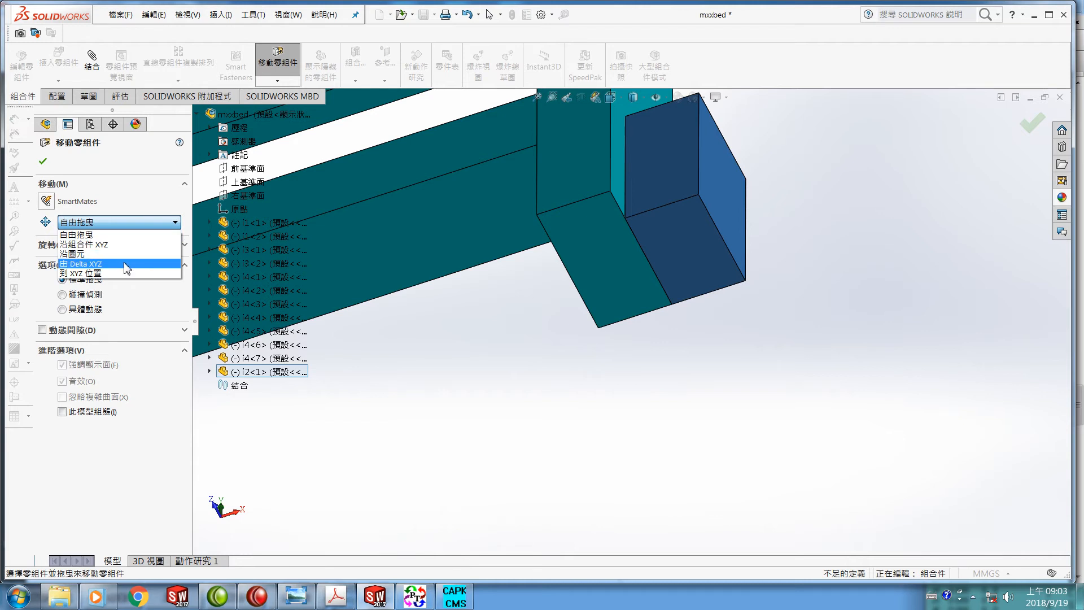
{"action": "left_click", "coordinate": [124, 263]}
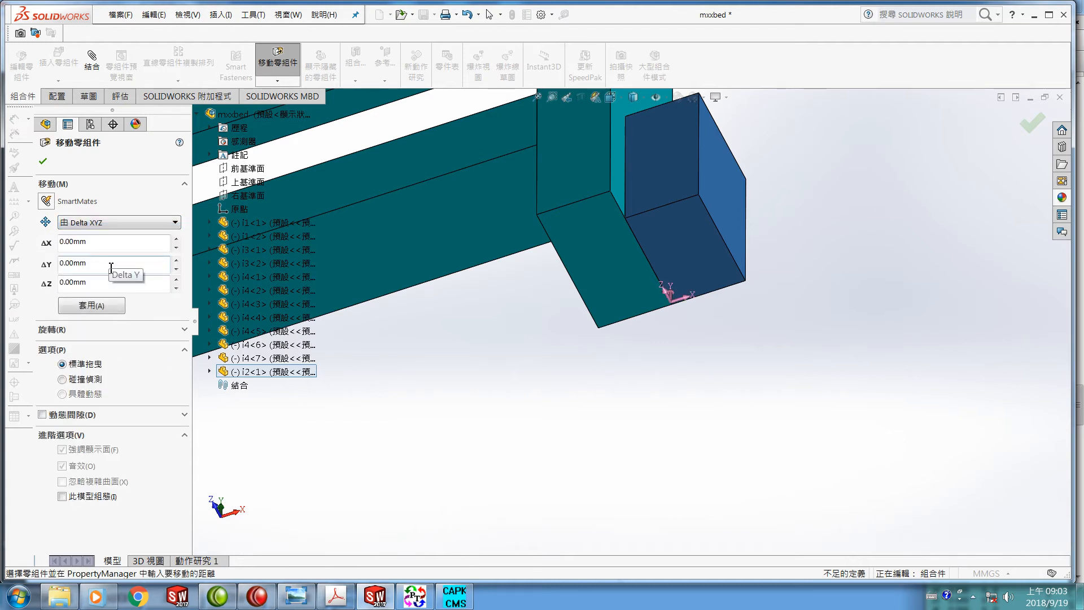
{"action": "left_click", "coordinate": [89, 246]}
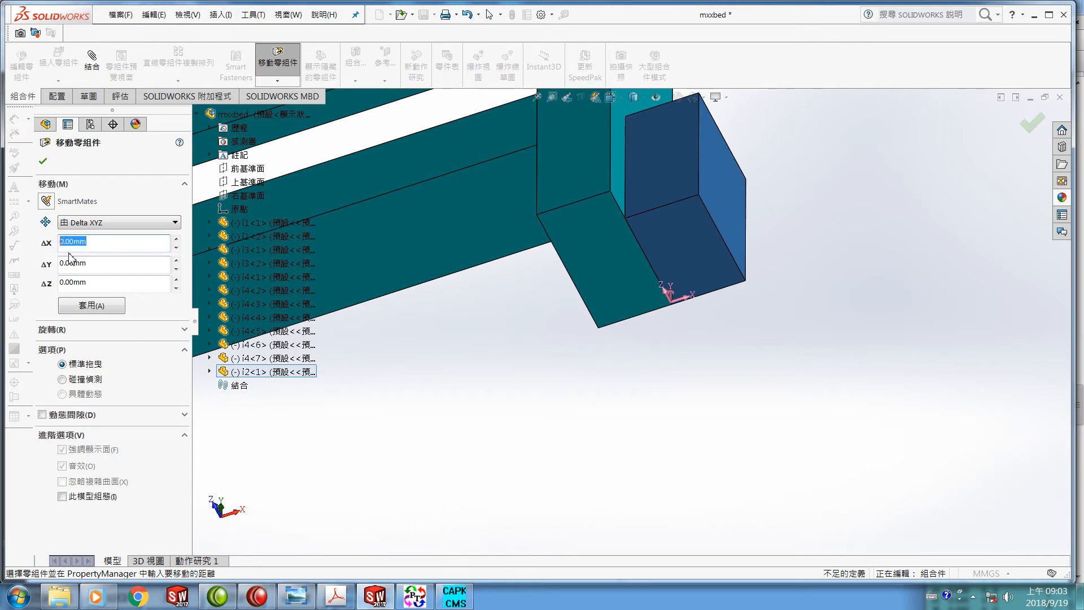
{"action": "type", "text": "-158"}
{"action": "key", "text": "Return"}
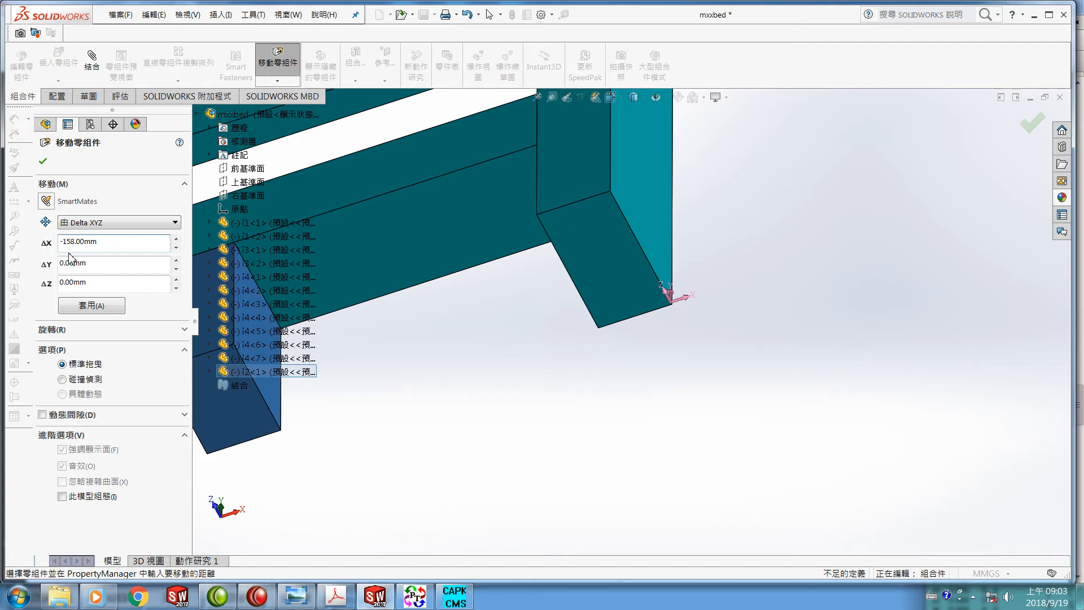
{"action": "left_click", "coordinate": [43, 161]}
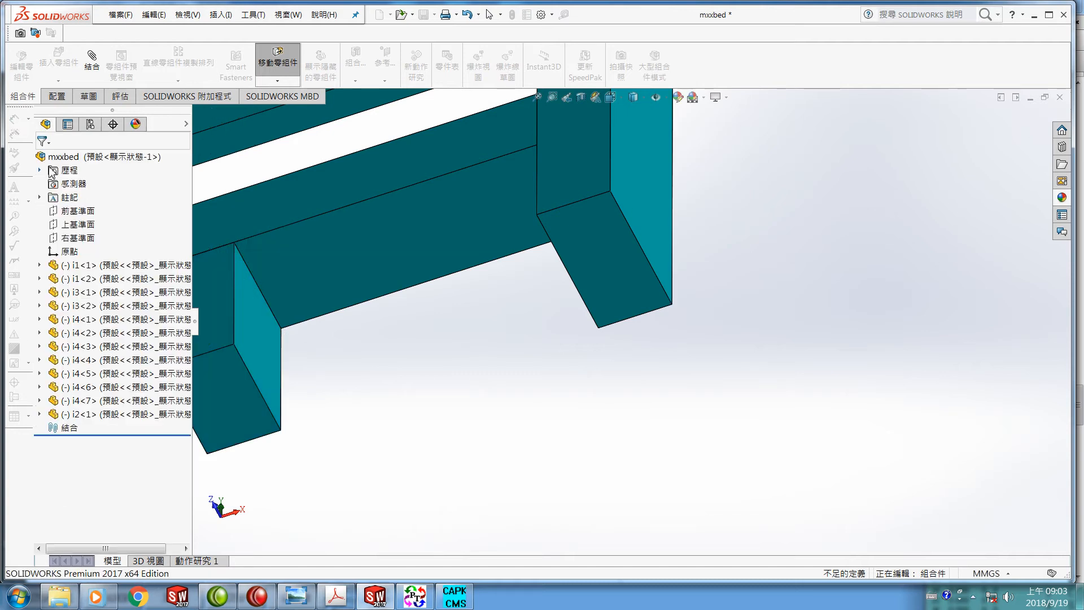
{"action": "scroll", "coordinate": [300, 395], "scroll_direction": "up", "scroll_amount": 3}
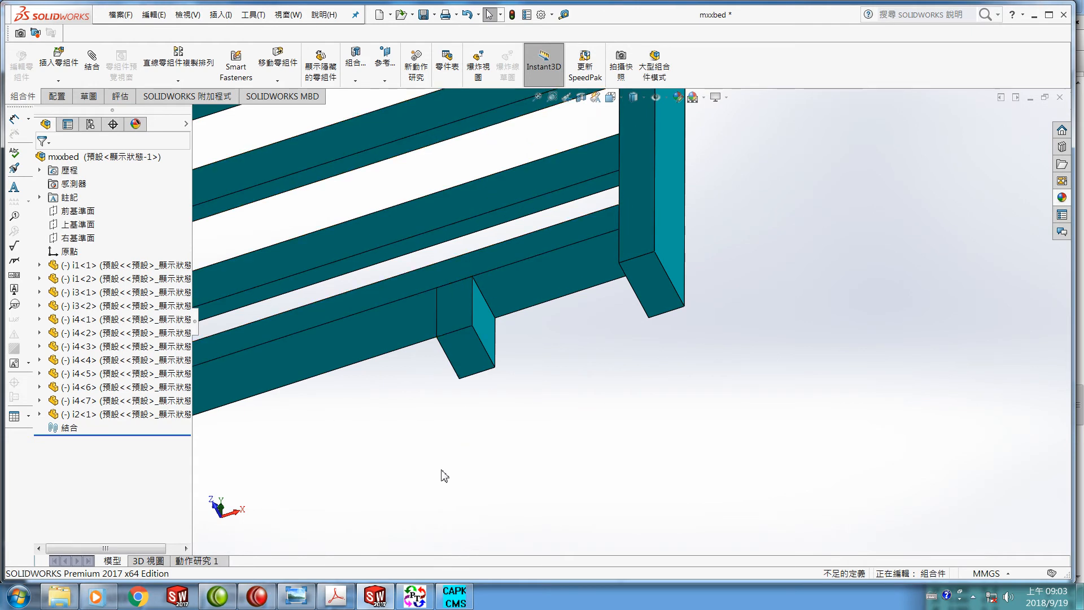
Check the block's side of the frame in the PDF drawing, and move i2<1> by ΔY 890 mm with the Delta XYZ option in SOLIDWORKS.
{"action": "left_click", "coordinate": [337, 597]}
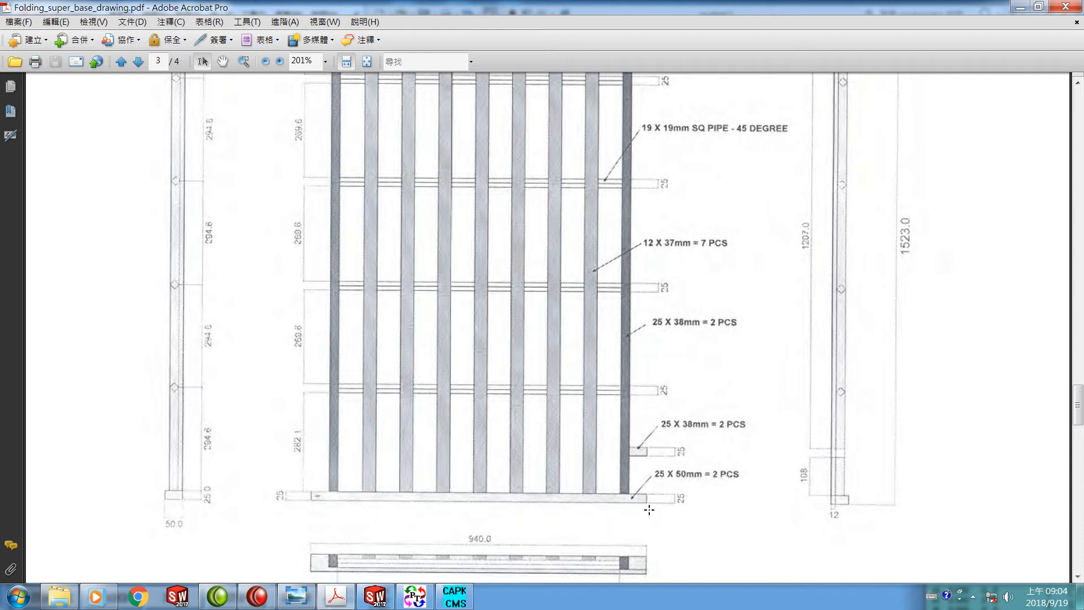
{"action": "scroll", "coordinate": [639, 412], "scroll_direction": "up", "scroll_amount": 2}
{"action": "scroll", "coordinate": [639, 411], "scroll_direction": "up", "scroll_amount": 6}
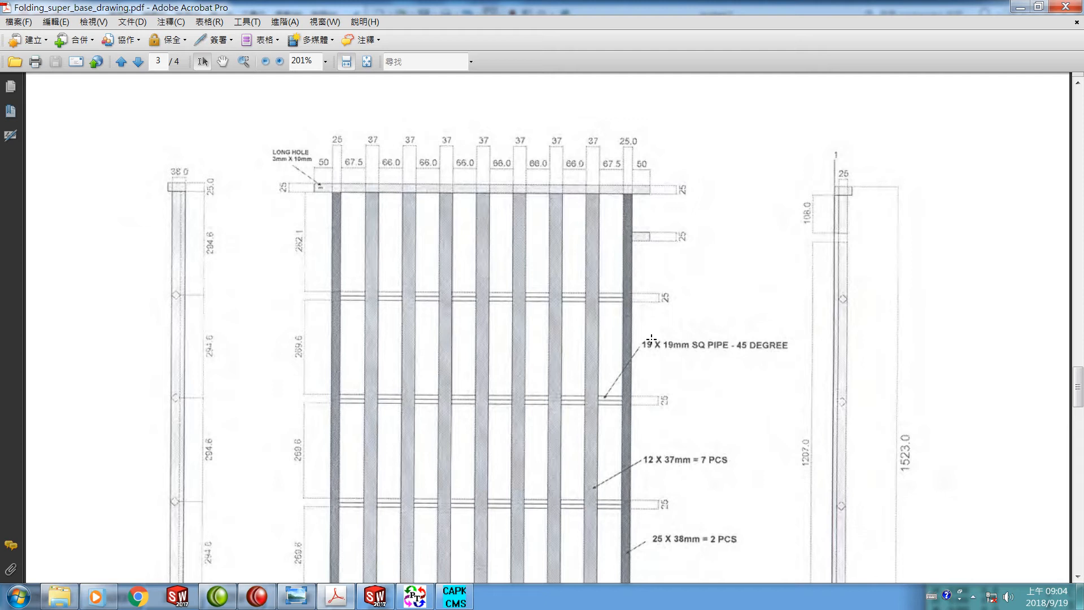
{"action": "scroll", "coordinate": [650, 339], "scroll_direction": "down", "scroll_amount": 6}
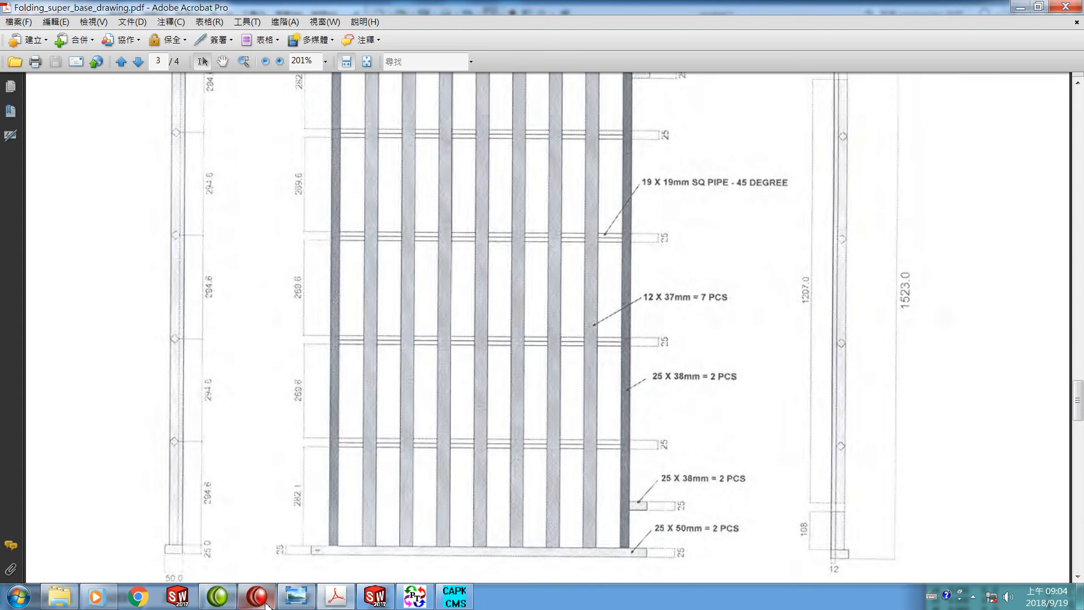
{"action": "mouse_move", "coordinate": [374, 602]}
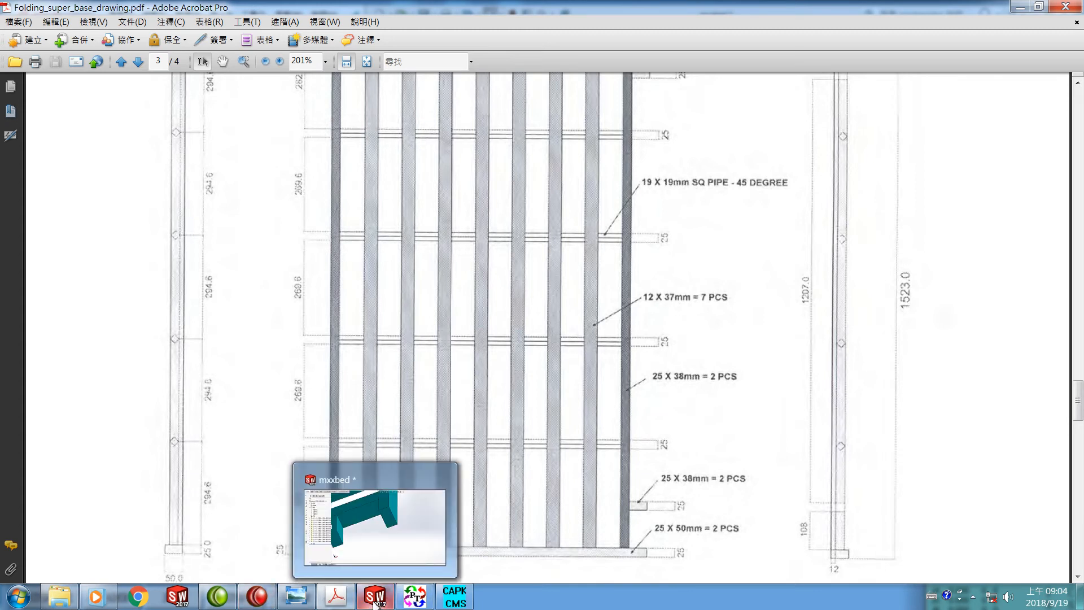
{"action": "left_click", "coordinate": [298, 521]}
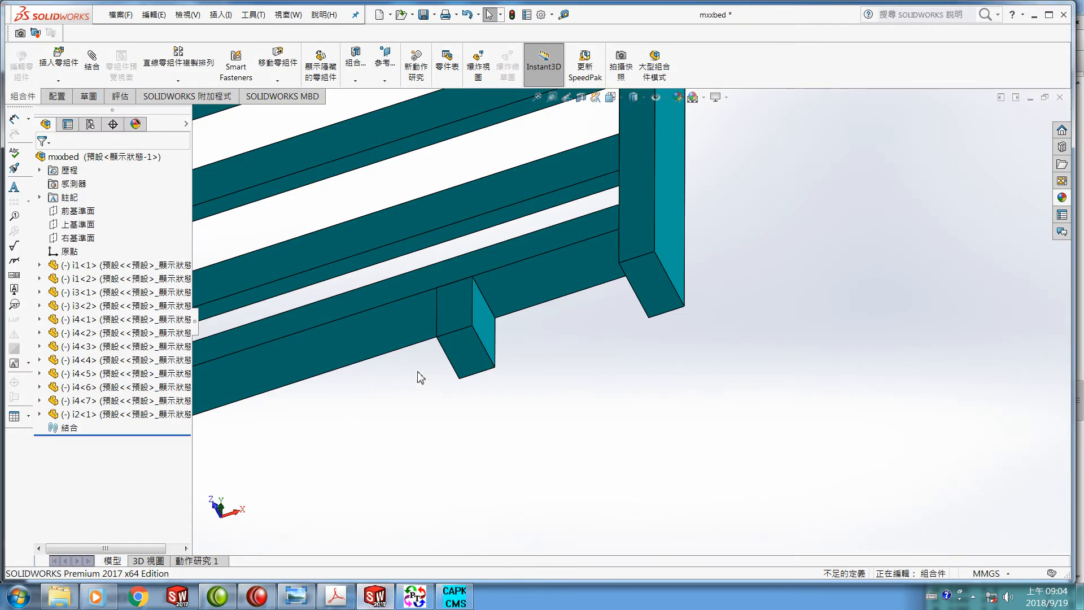
{"action": "left_click", "coordinate": [100, 415]}
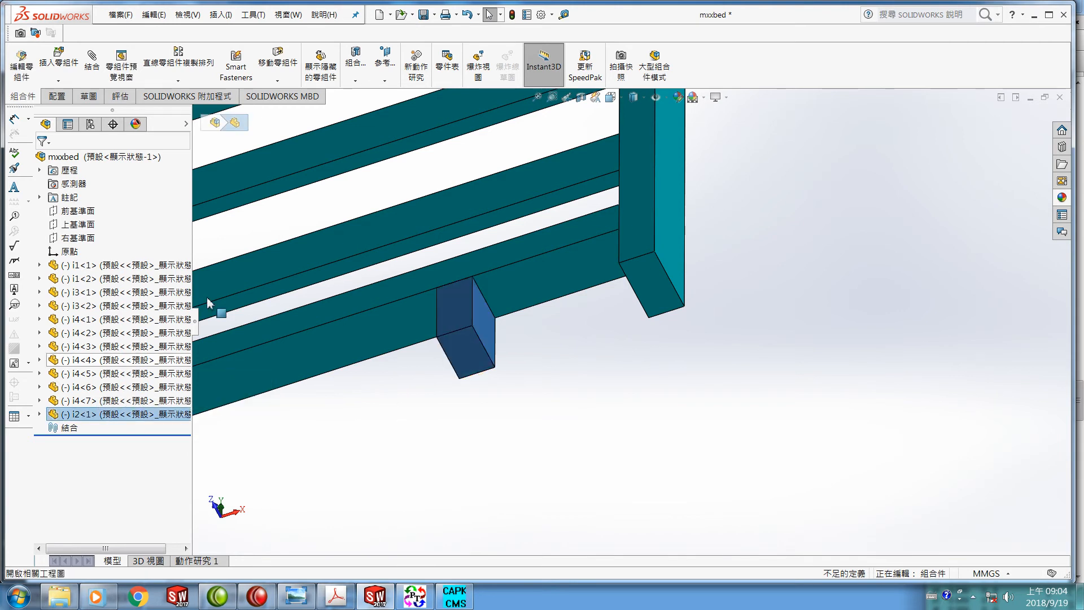
{"action": "left_click", "coordinate": [278, 67]}
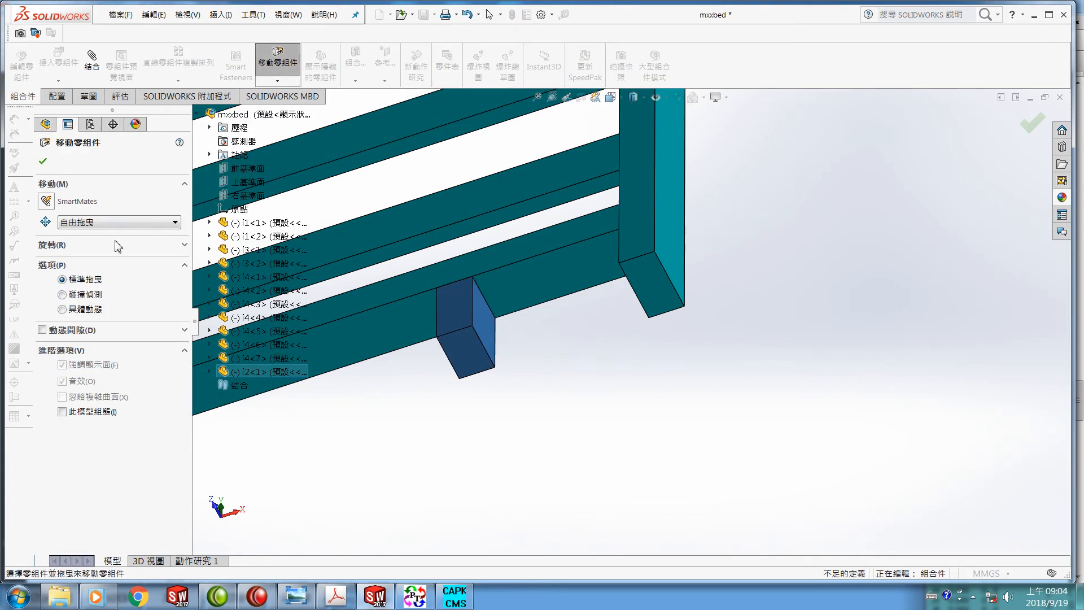
{"action": "left_click", "coordinate": [175, 222]}
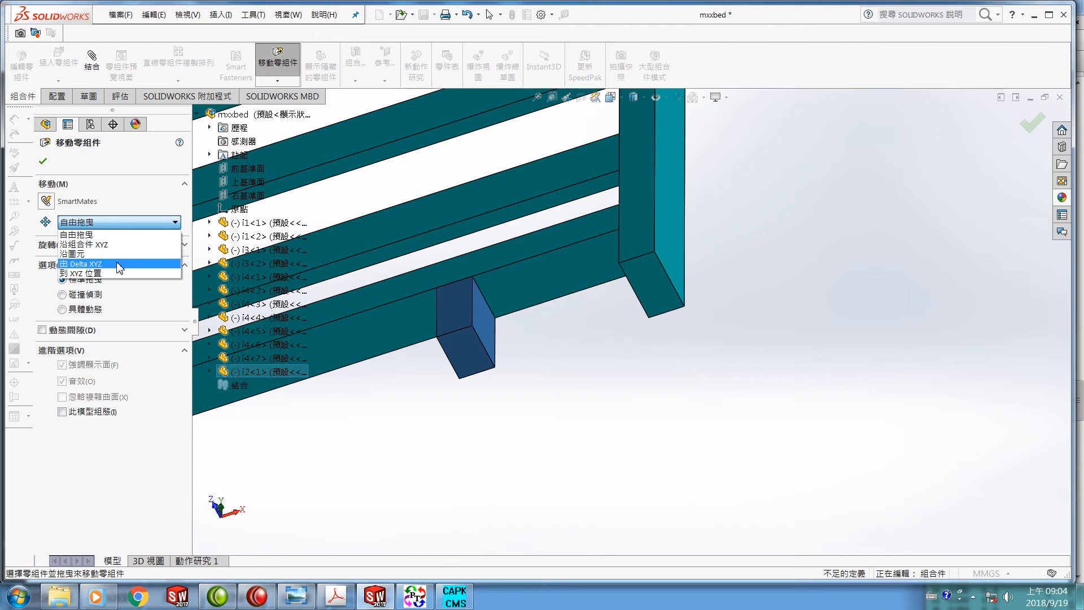
{"action": "left_click", "coordinate": [117, 264]}
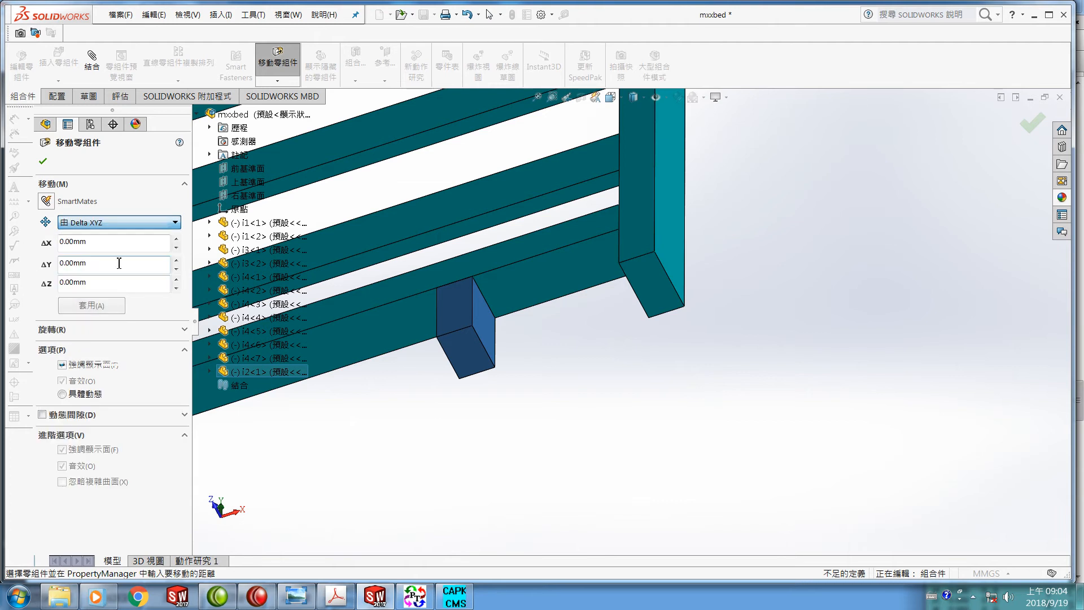
{"action": "left_click", "coordinate": [83, 262]}
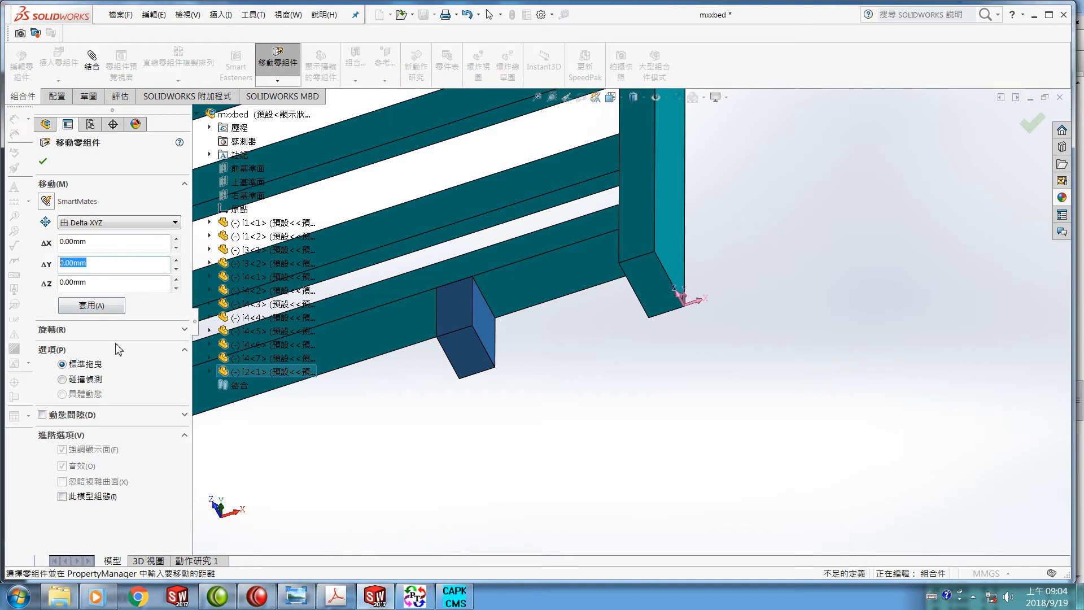
{"action": "type", "text": "890"}
{"action": "left_click", "coordinate": [106, 308]}
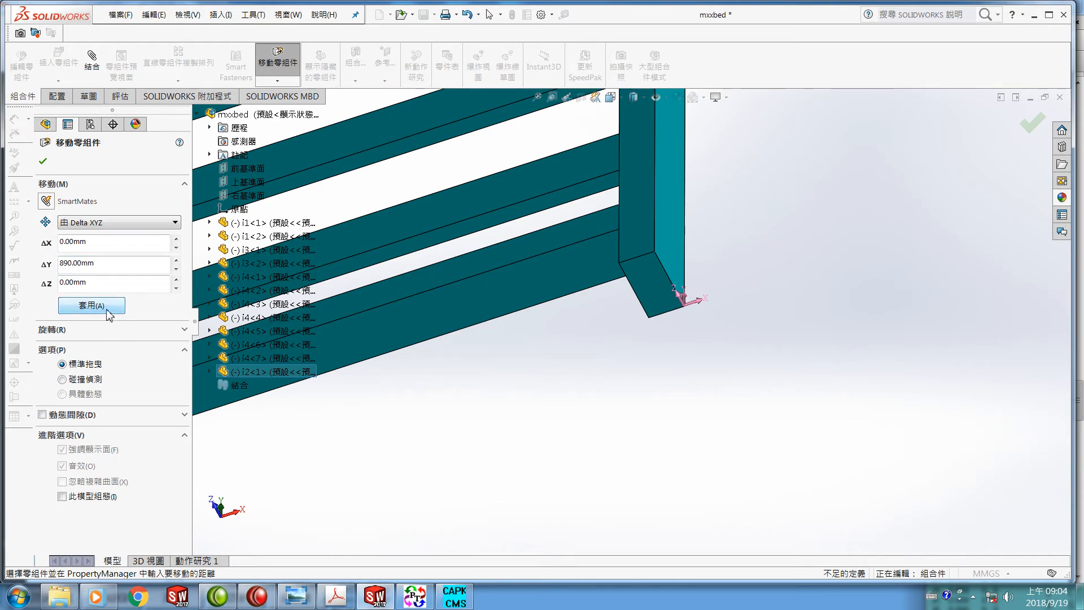
{"action": "scroll", "coordinate": [418, 293], "scroll_direction": "up", "scroll_amount": 8}
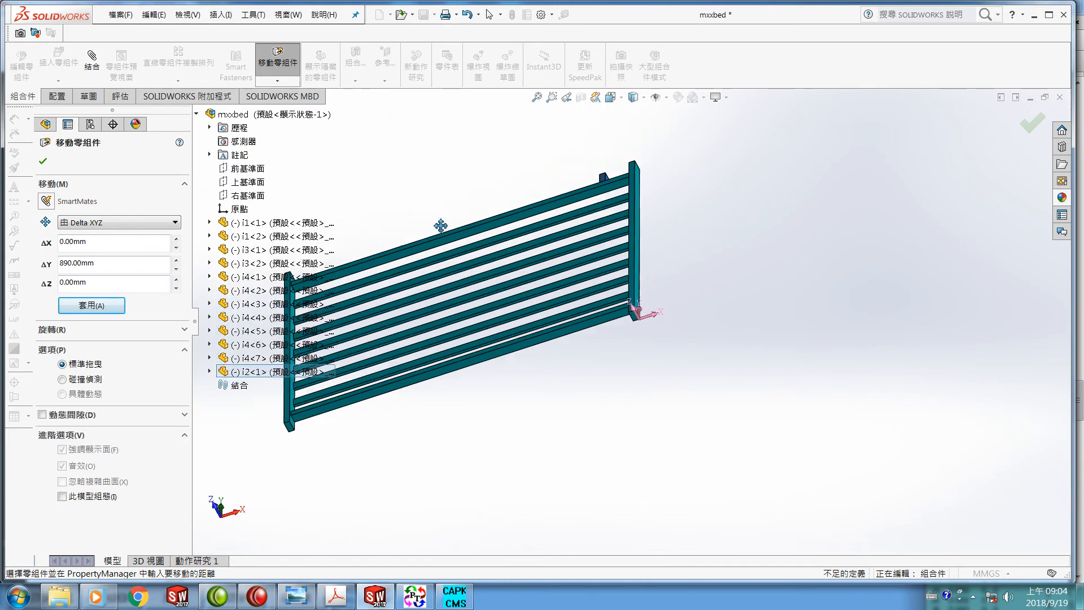
{"action": "scroll", "coordinate": [612, 242], "scroll_direction": "down", "scroll_amount": 5}
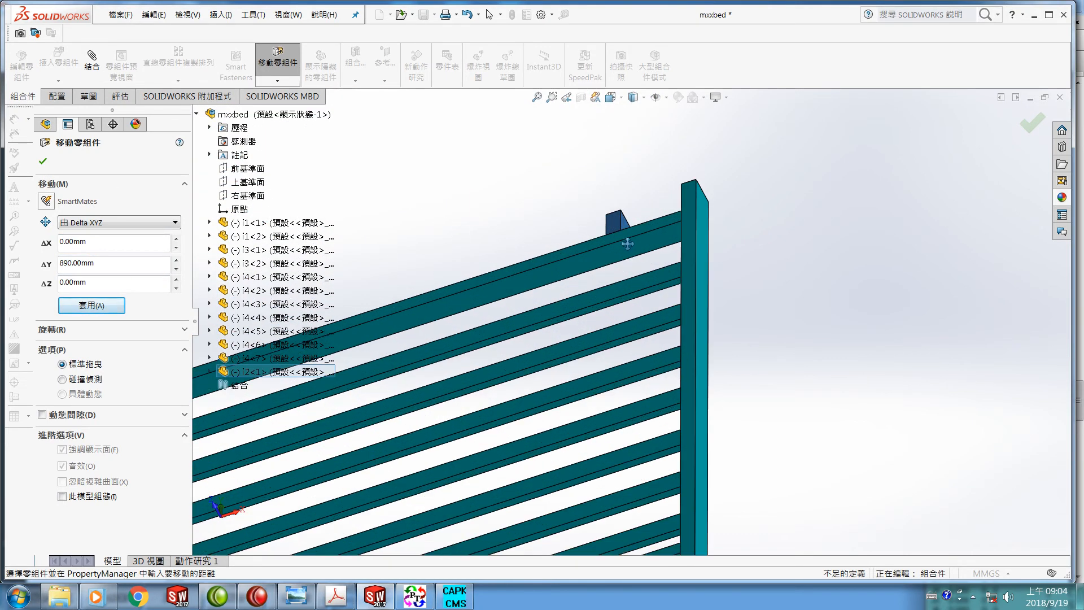
{"action": "left_click", "coordinate": [43, 161]}
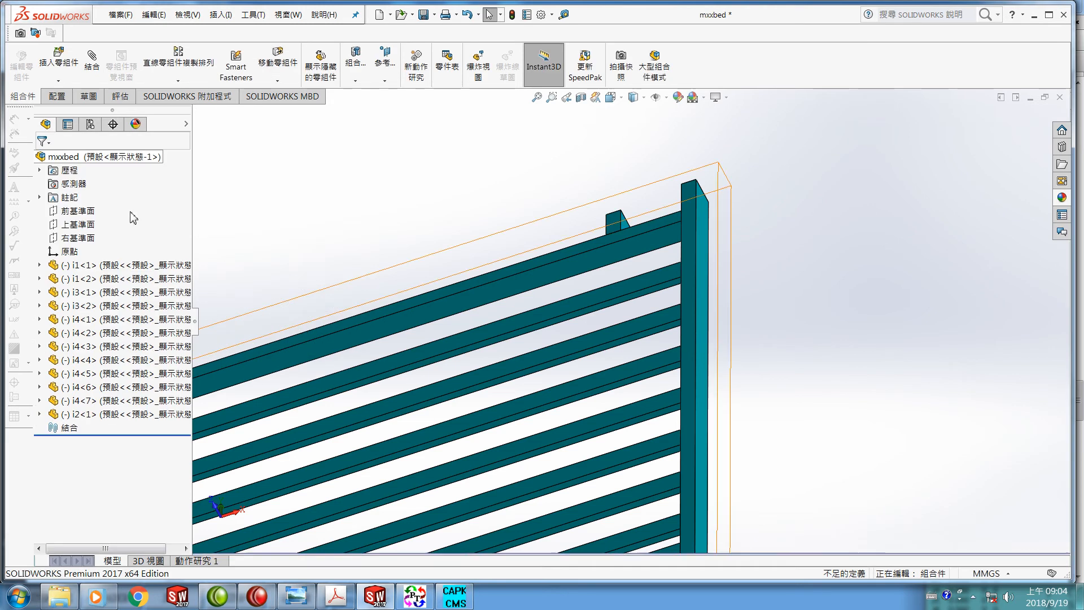
{"action": "scroll", "coordinate": [375, 417], "scroll_direction": "up", "scroll_amount": 5}
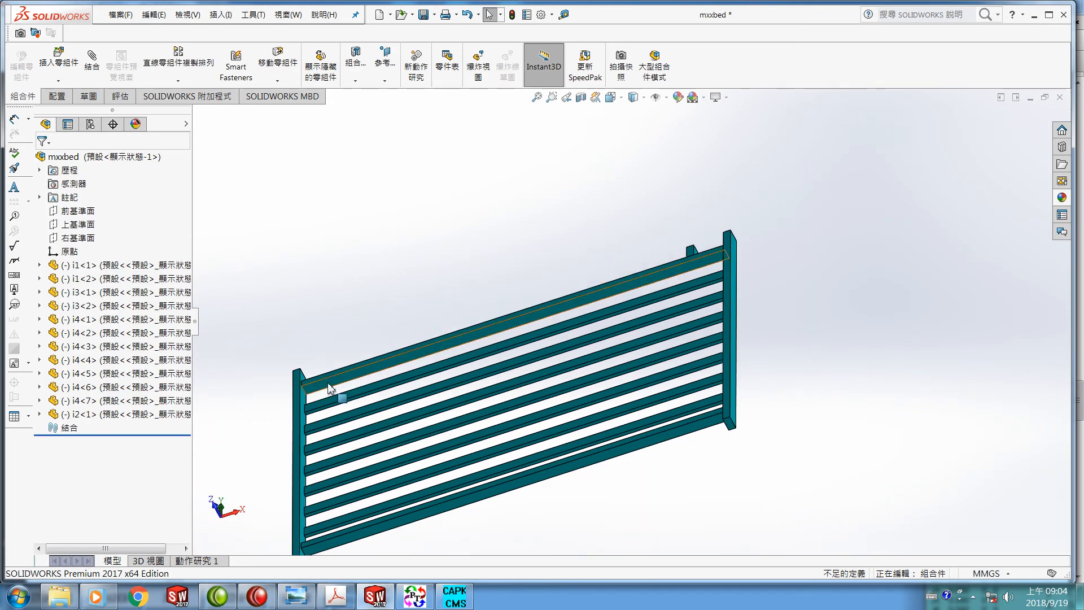
Copy the i2<1> component and paste a second instance into the assembly.
{"action": "left_click", "coordinate": [90, 417]}
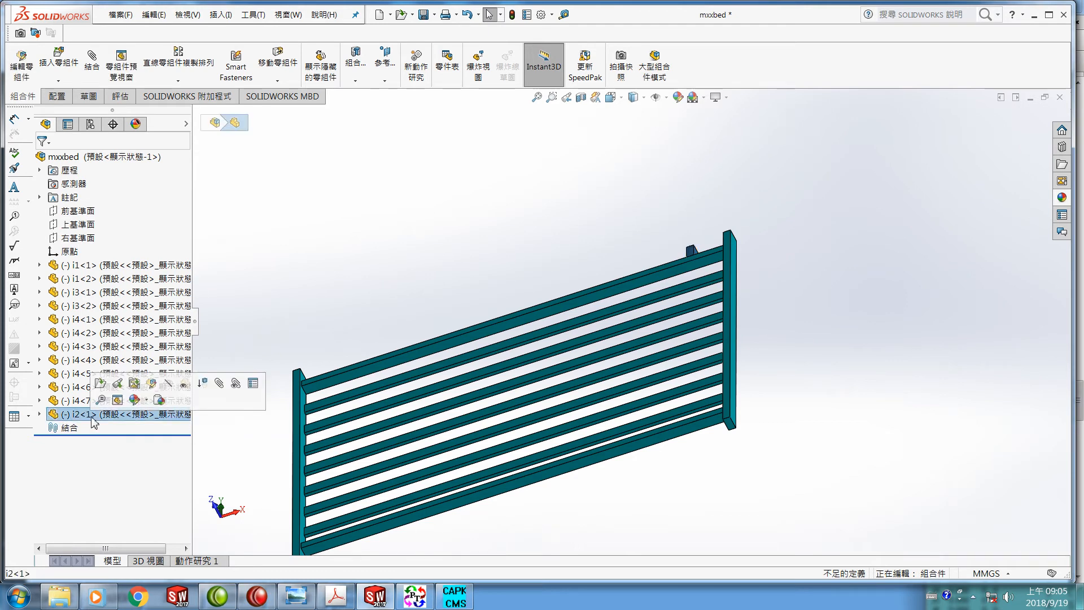
{"action": "left_click", "coordinate": [154, 14]}
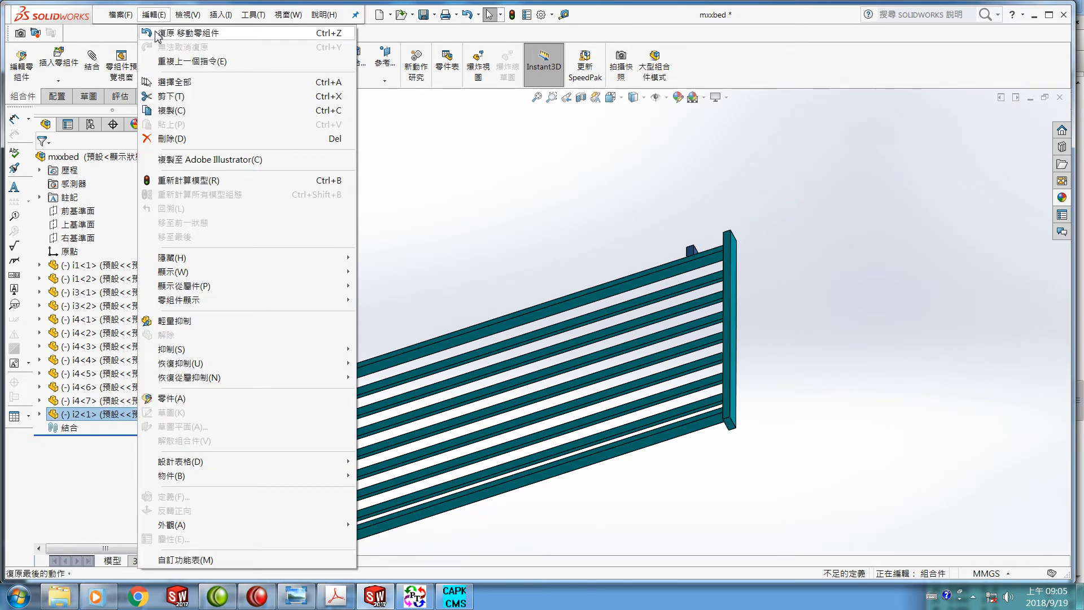
{"action": "left_click", "coordinate": [168, 109]}
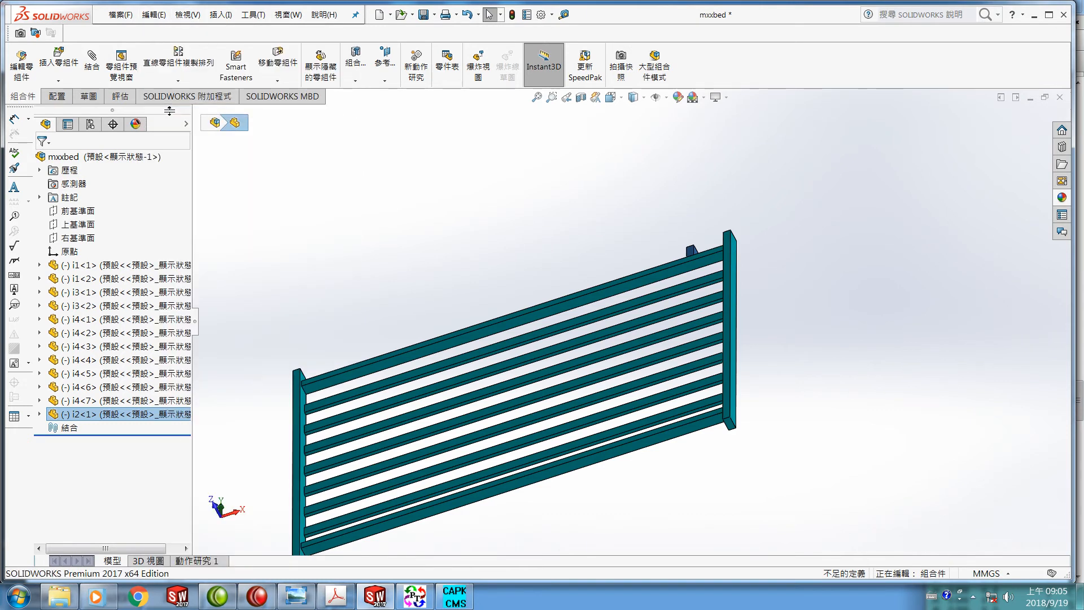
{"action": "left_click", "coordinate": [155, 16]}
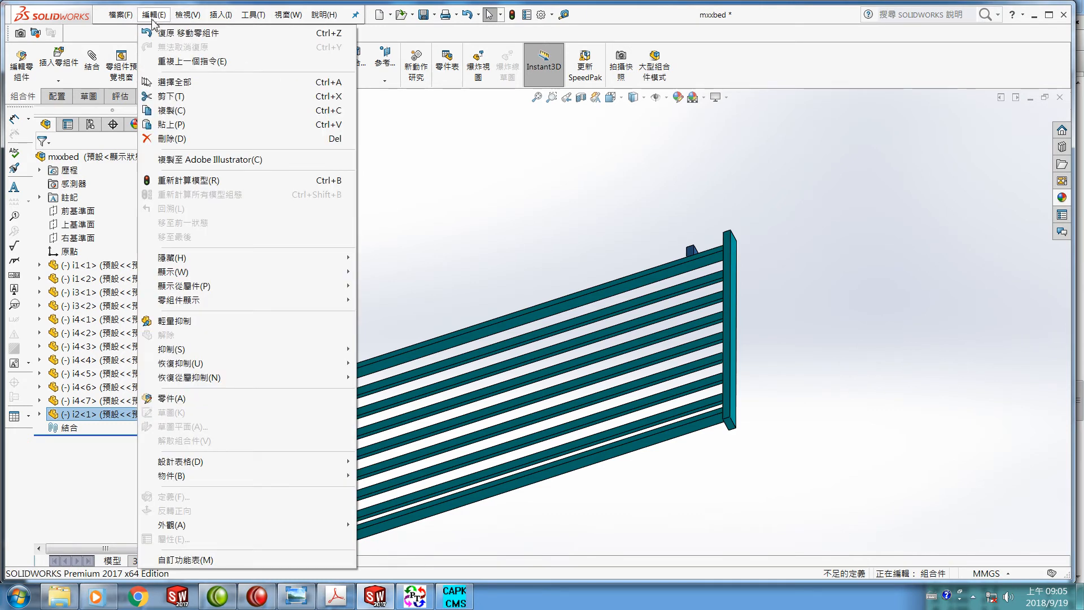
{"action": "left_click", "coordinate": [178, 125]}
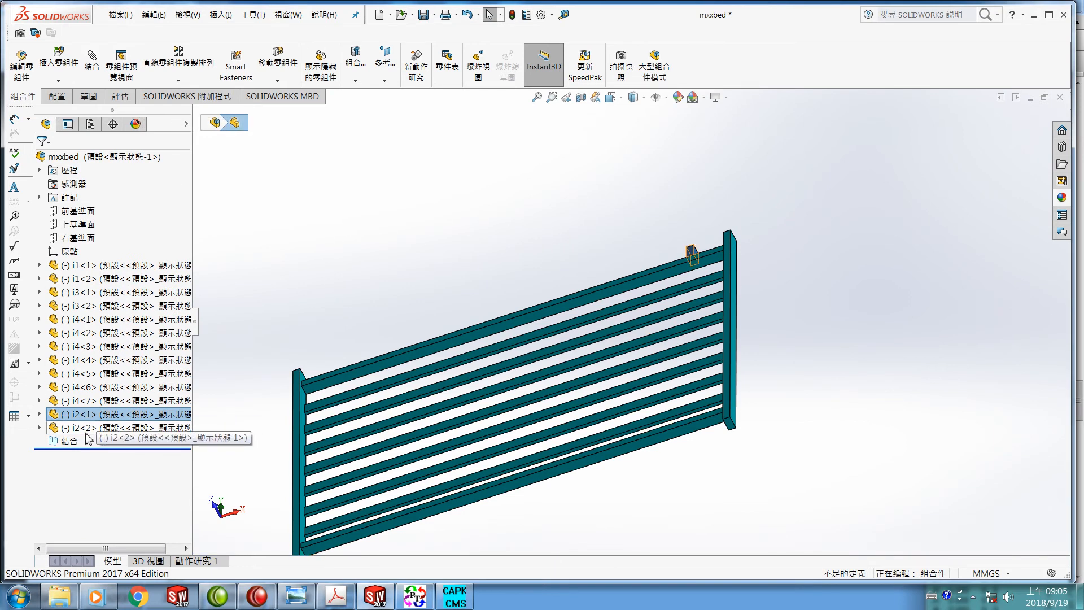
Ready the i2<2> component for a Delta XYZ move, and consult the spacing between the two side blocks in the Folding_super_base_drawing PDF.
{"action": "left_click", "coordinate": [115, 429]}
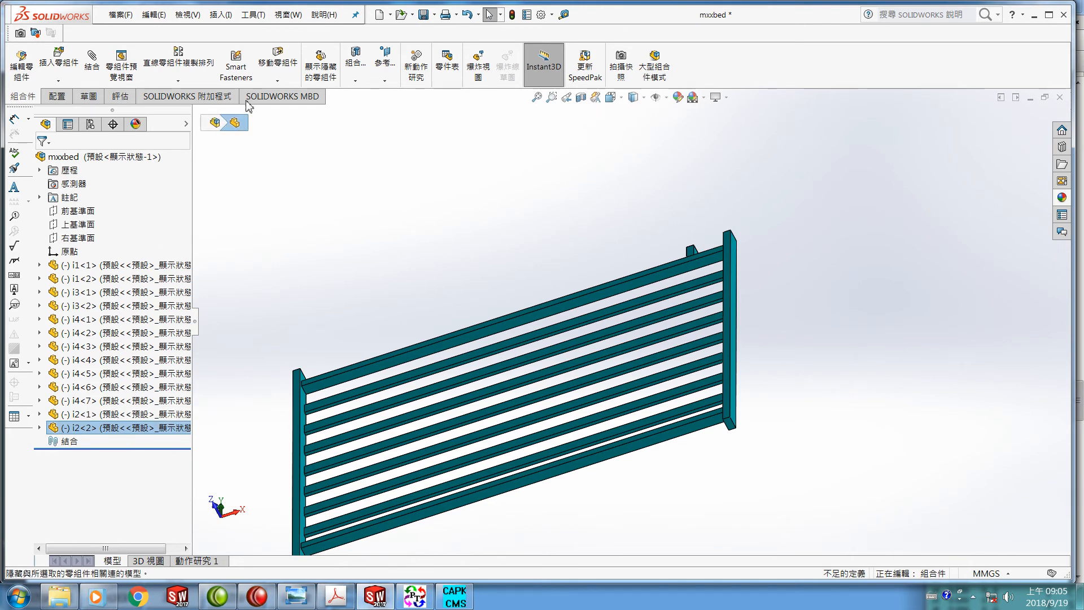
{"action": "left_click", "coordinate": [280, 68]}
{"action": "left_click", "coordinate": [175, 222]}
{"action": "left_click", "coordinate": [133, 263]}
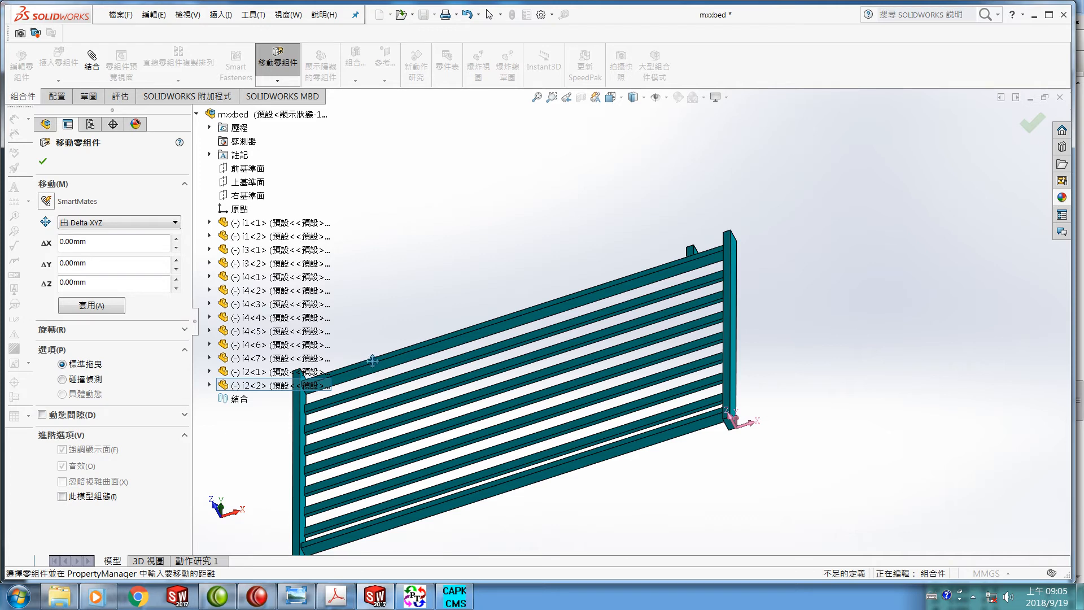
{"action": "left_click", "coordinate": [334, 597]}
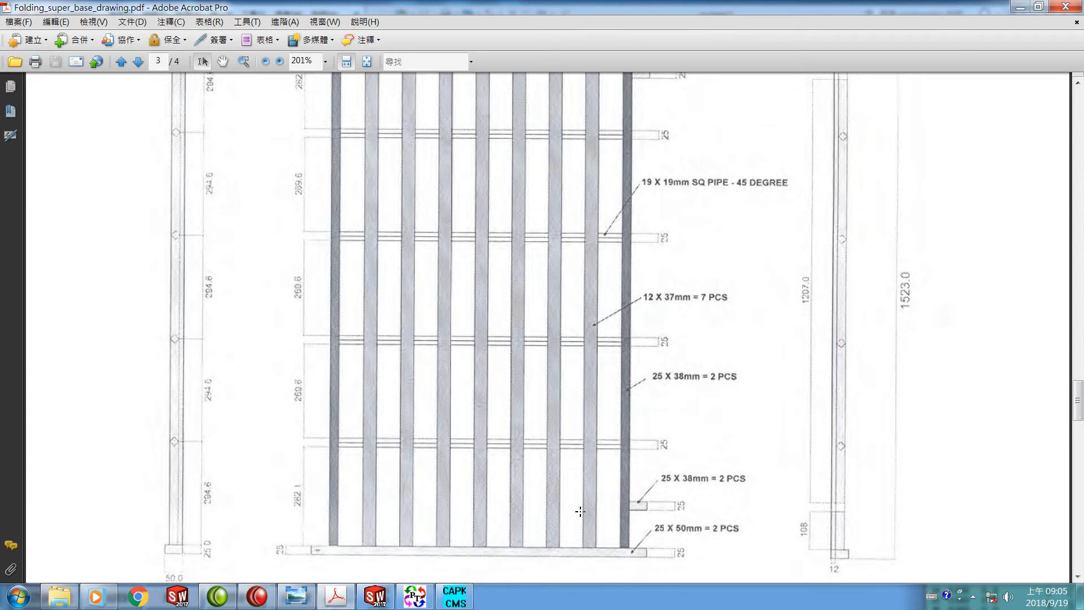
{"action": "scroll", "coordinate": [579, 511], "scroll_direction": "up", "scroll_amount": 1}
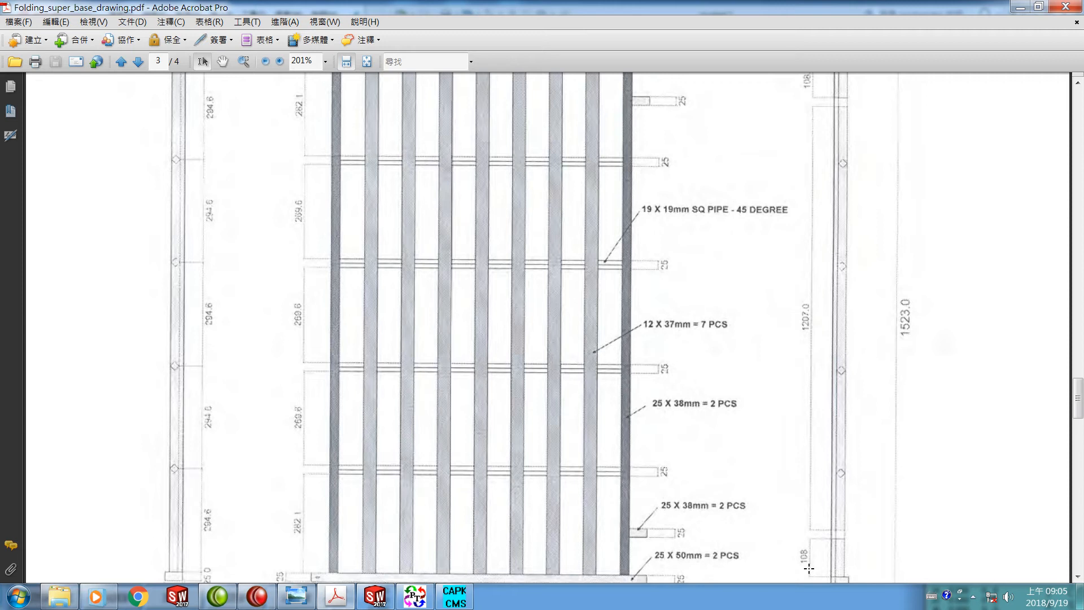
{"action": "scroll", "coordinate": [634, 550], "scroll_direction": "up", "scroll_amount": 3}
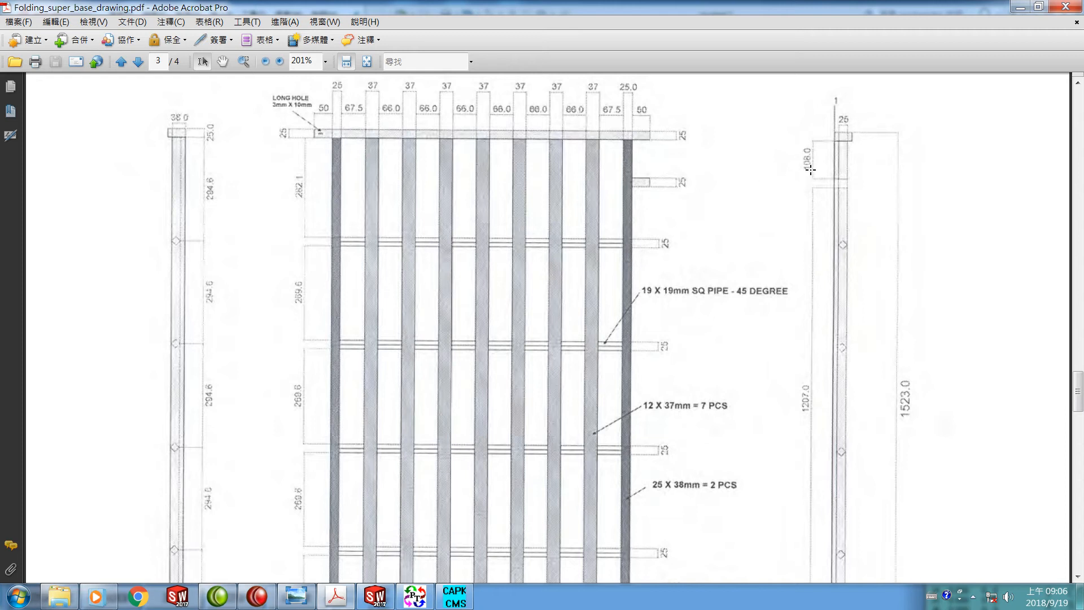
{"action": "scroll", "coordinate": [692, 165], "scroll_direction": "down", "scroll_amount": 2}
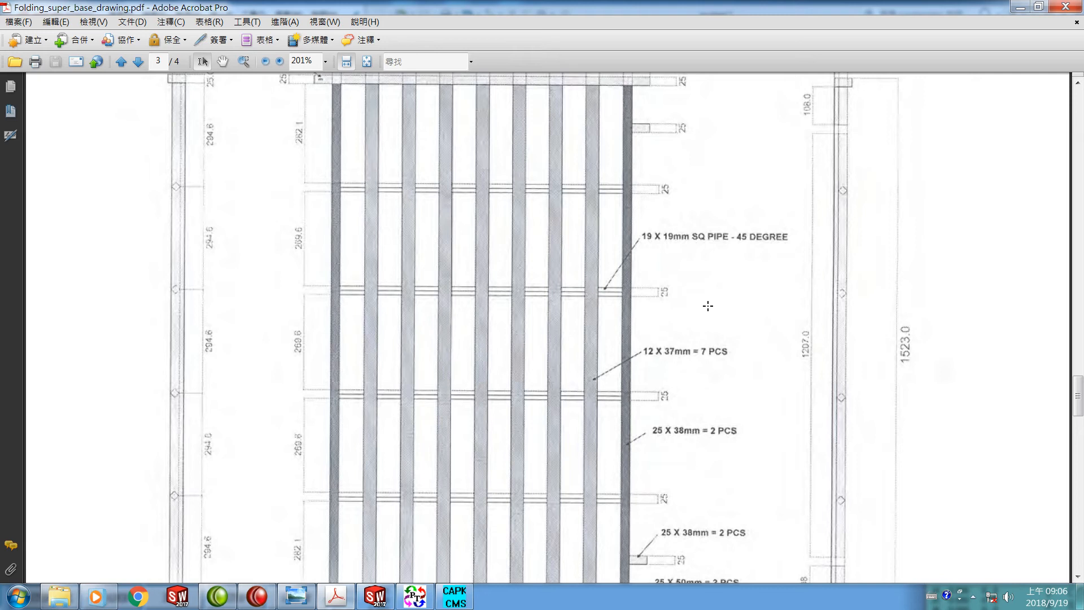
{"action": "scroll", "coordinate": [709, 310], "scroll_direction": "down", "scroll_amount": 3}
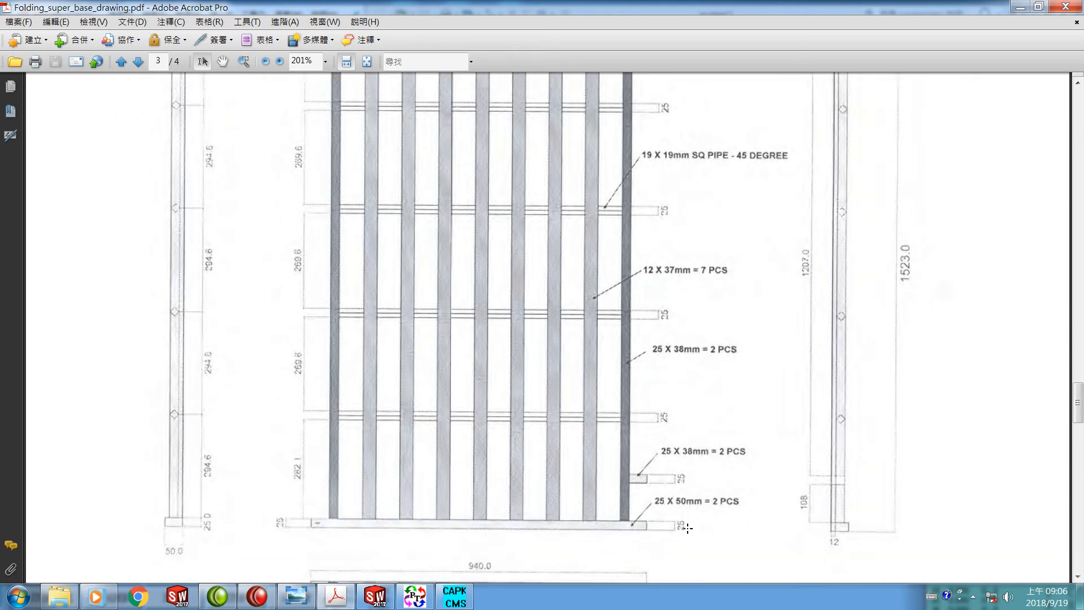
{"action": "scroll", "coordinate": [687, 528], "scroll_direction": "up", "scroll_amount": 7}
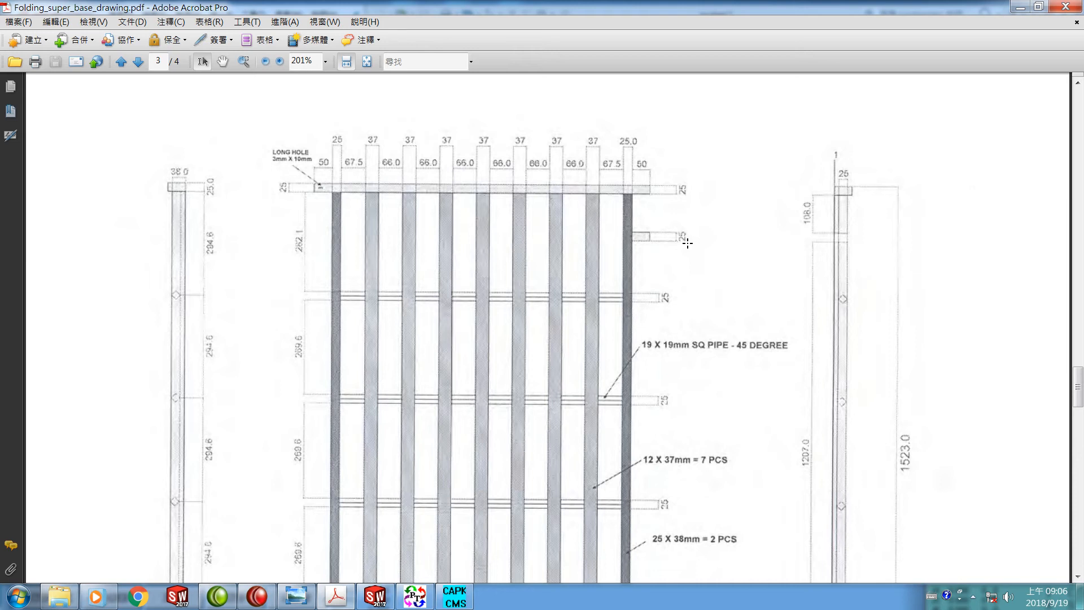
{"action": "scroll", "coordinate": [687, 243], "scroll_direction": "down", "scroll_amount": 1}
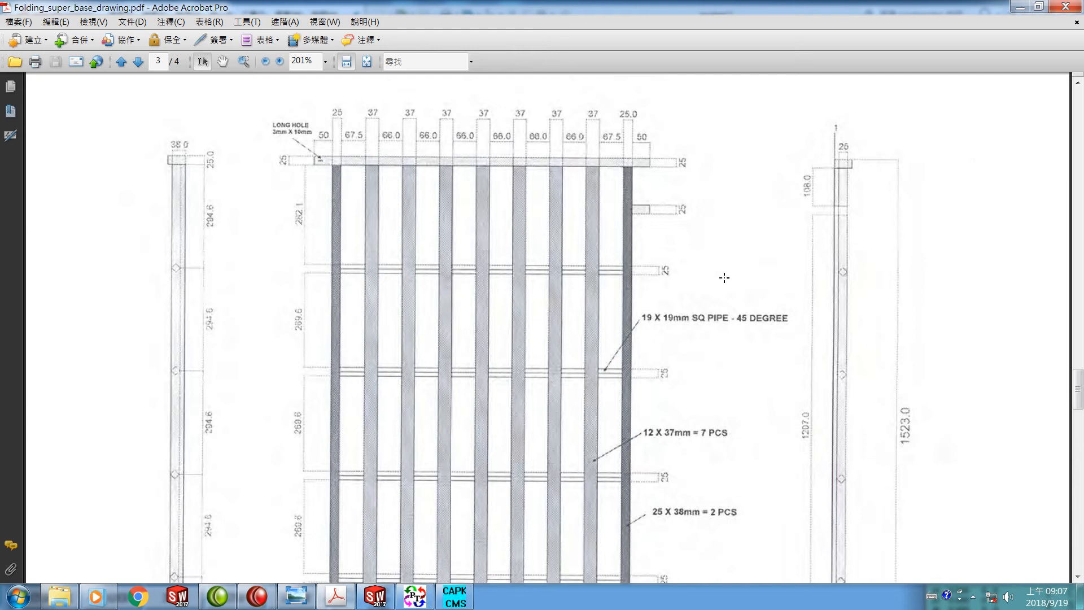
{"action": "scroll", "coordinate": [706, 349], "scroll_direction": "down", "scroll_amount": 3}
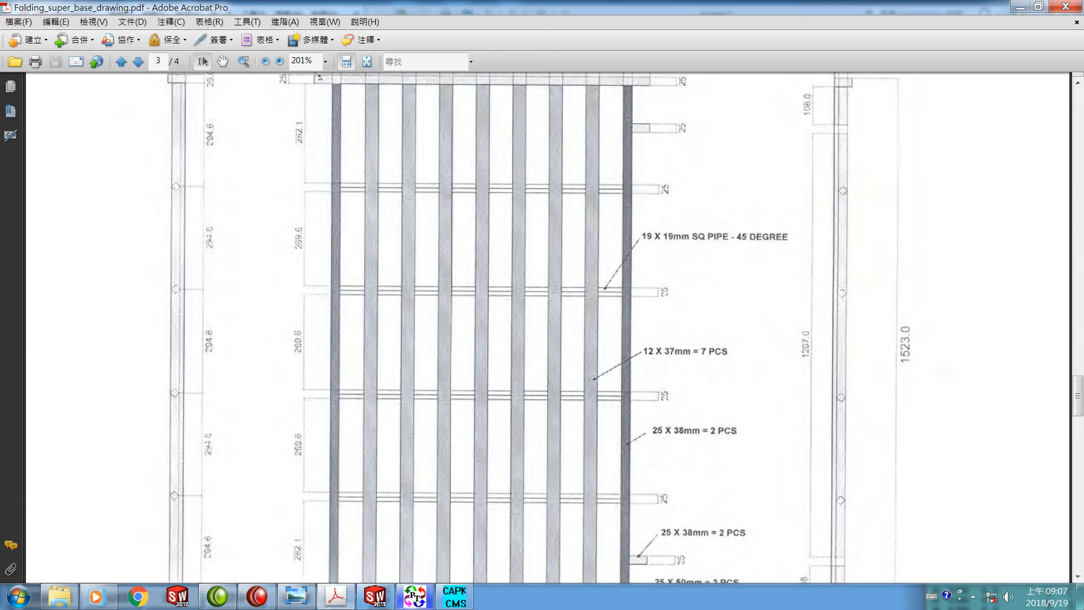
Move the i2<2> component by ΔX -1232 mm with the Delta XYZ option in SOLIDWORKS.
{"action": "left_click", "coordinate": [379, 599]}
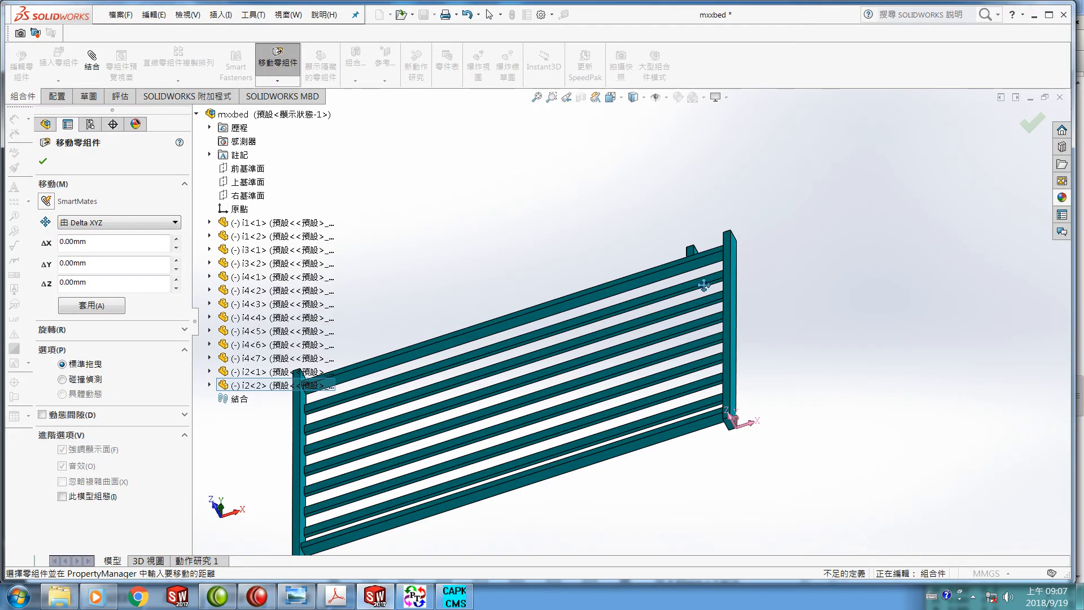
{"action": "left_click_drag", "start_coordinate": [121, 249], "coordinate": [55, 253]}
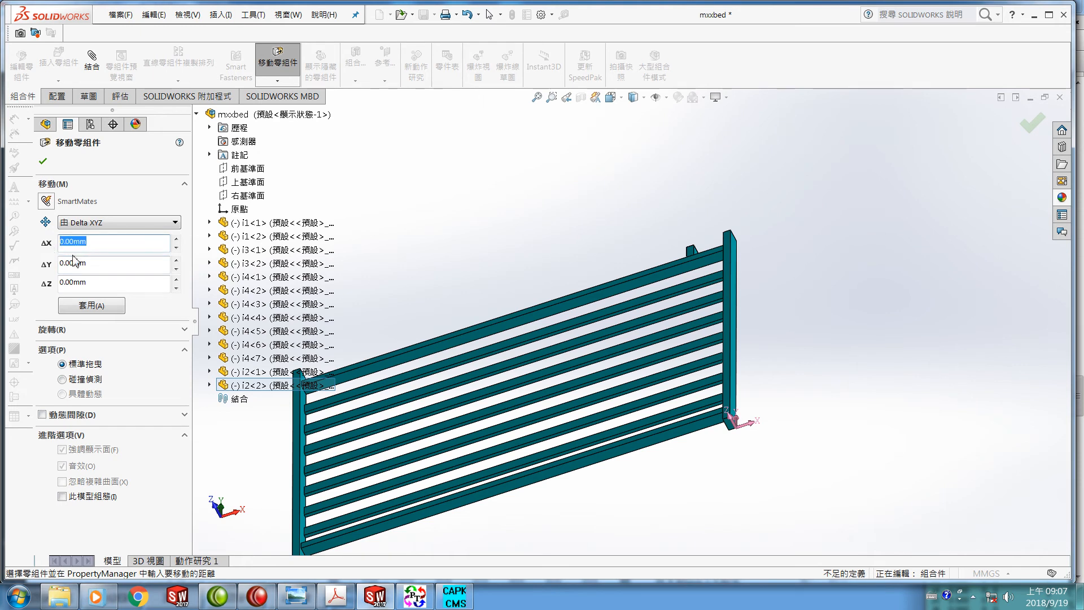
{"action": "type", "text": "-1232"}
{"action": "key", "text": "Return"}
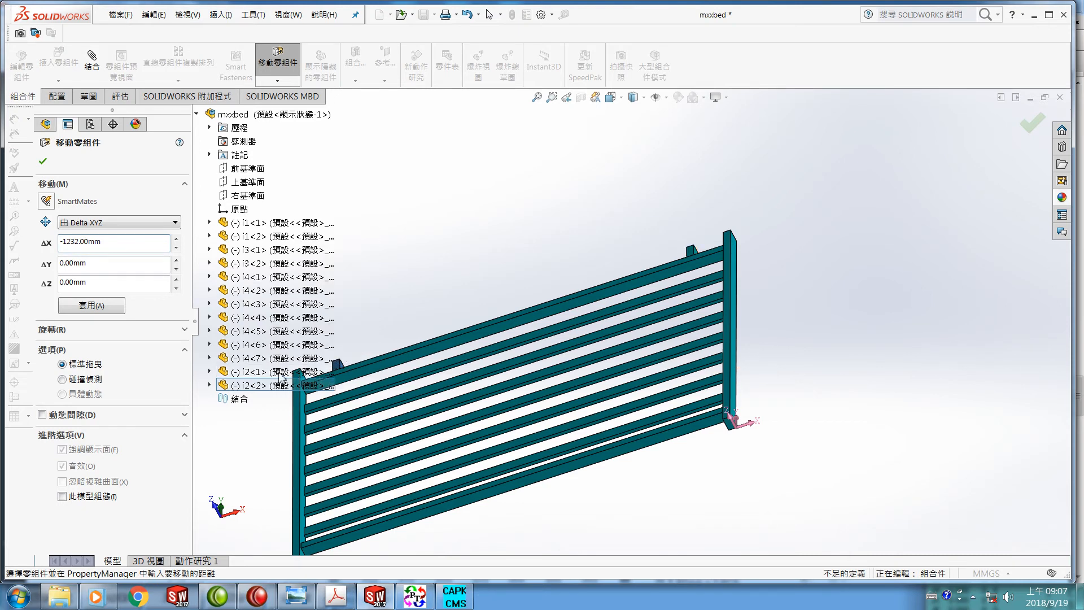
{"action": "scroll", "coordinate": [354, 420], "scroll_direction": "up", "scroll_amount": 3}
{"action": "scroll", "coordinate": [452, 378], "scroll_direction": "down", "scroll_amount": 6}
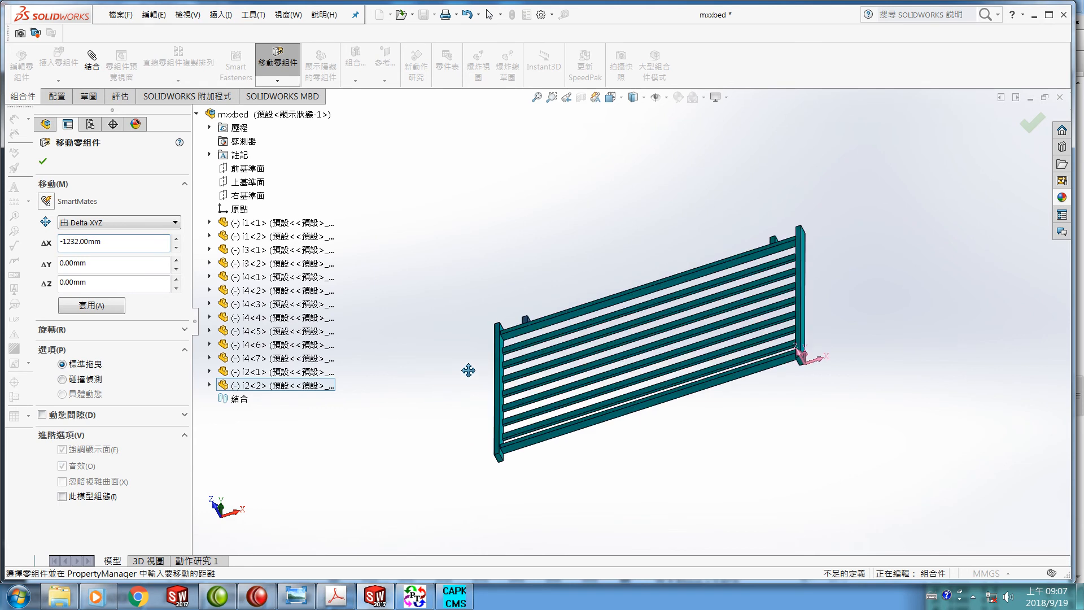
{"action": "left_click", "coordinate": [42, 161]}
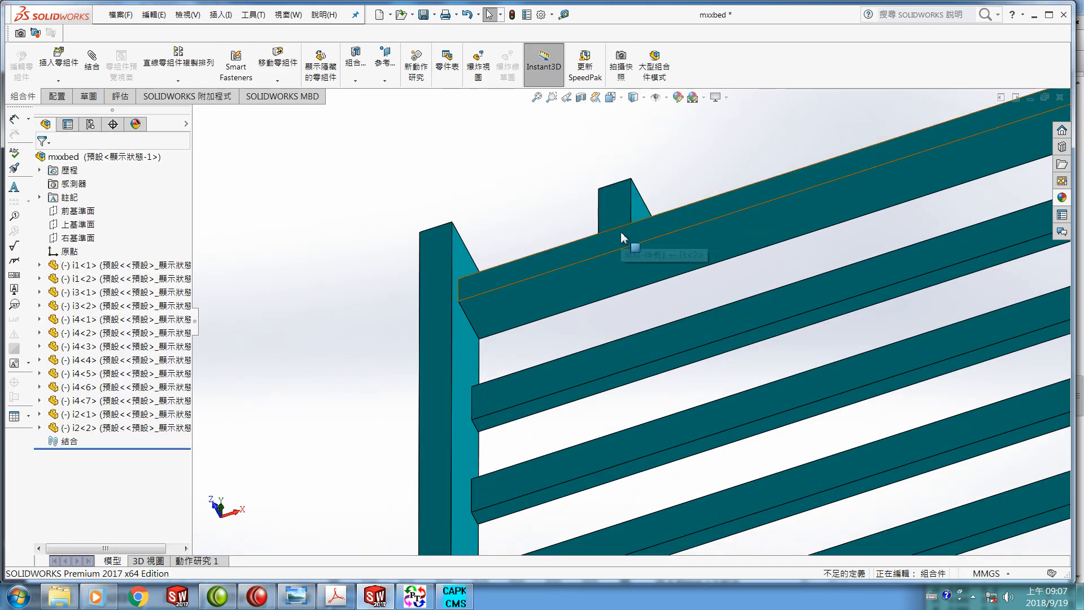
Examine the assembled bed frame and the placement of both i2 blocks from several angles.
{"action": "middle_click_drag", "start_coordinate": [653, 298], "coordinate": [684, 375]}
{"action": "scroll", "coordinate": [688, 369], "scroll_direction": "down", "scroll_amount": 5}
{"action": "scroll", "coordinate": [724, 337], "scroll_direction": "up", "scroll_amount": 6}
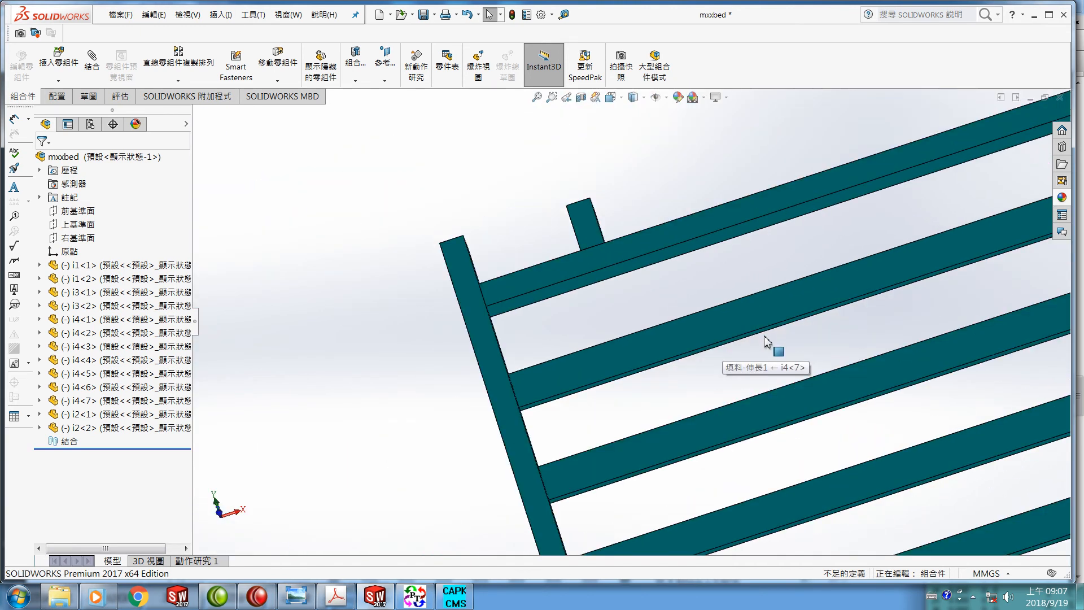
{"action": "scroll", "coordinate": [953, 369], "scroll_direction": "up", "scroll_amount": 3}
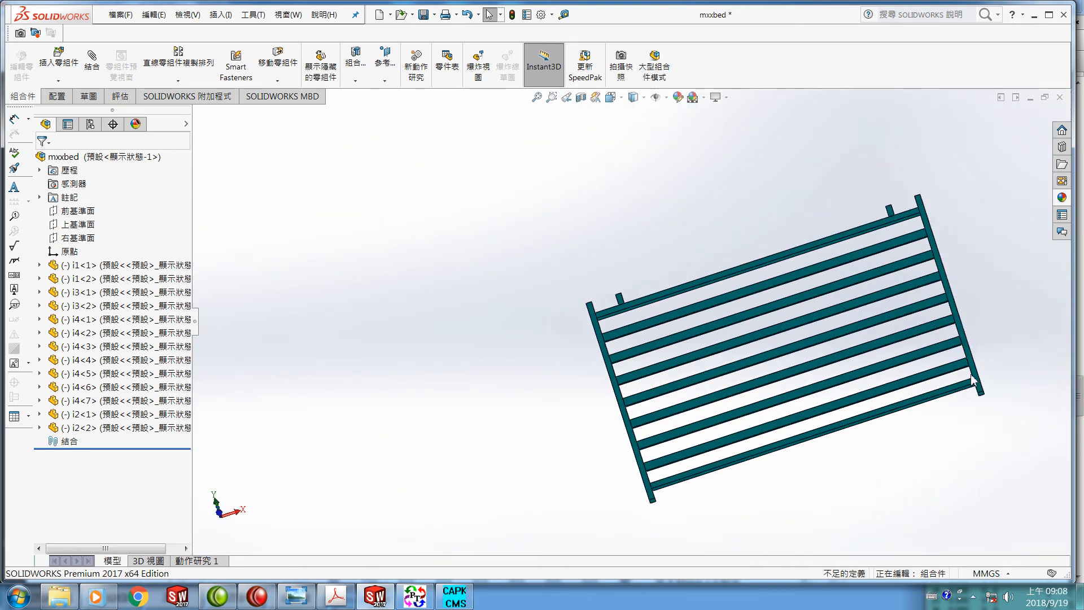
{"action": "middle_click_drag", "start_coordinate": [926, 388], "coordinate": [879, 450]}
{"action": "scroll", "coordinate": [852, 411], "scroll_direction": "up", "scroll_amount": 2}
{"action": "scroll", "coordinate": [790, 353], "scroll_direction": "down", "scroll_amount": 4}
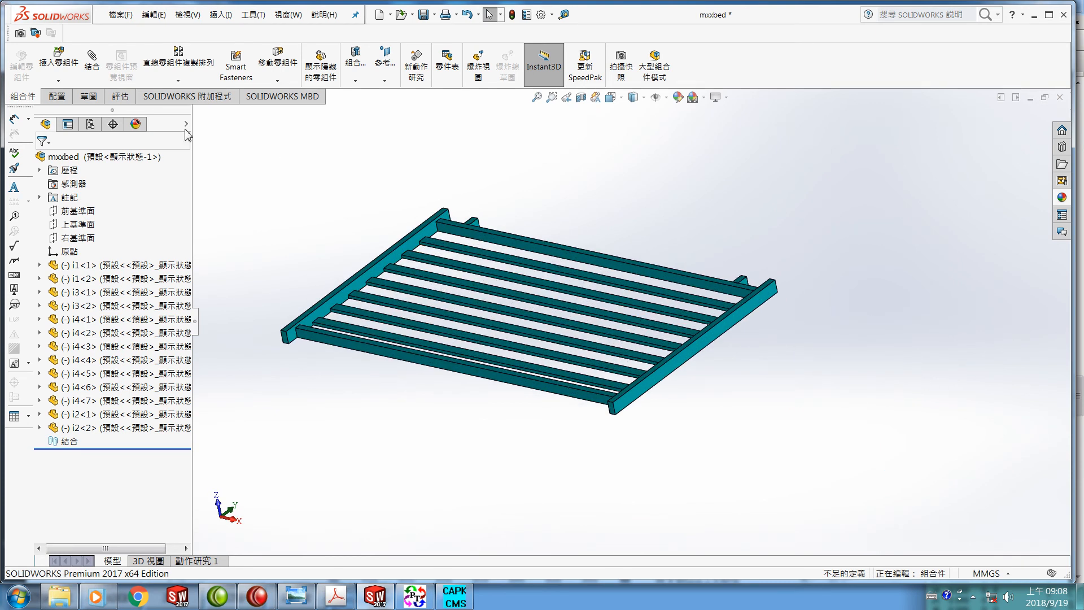
Save the mxxbed assembly without rebuilding it.
{"action": "left_click", "coordinate": [117, 15]}
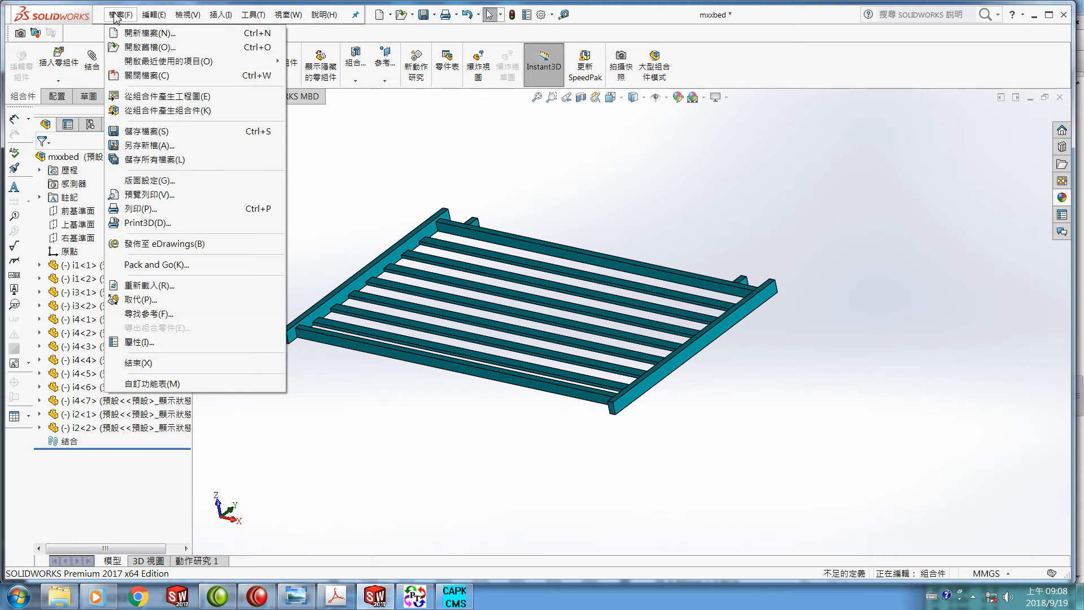
{"action": "left_click", "coordinate": [146, 133]}
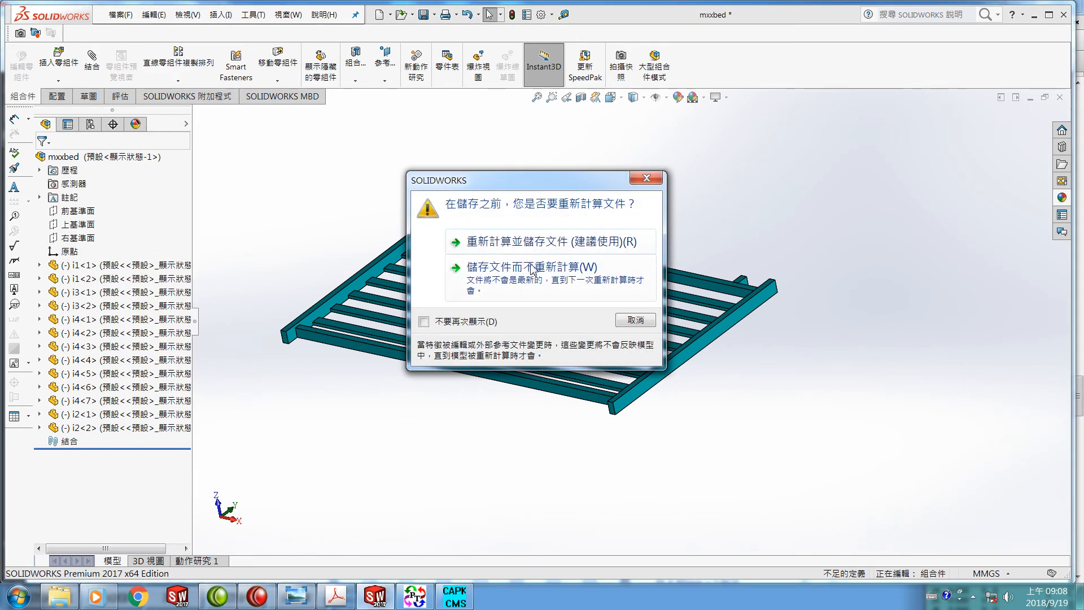
{"action": "left_click", "coordinate": [513, 276]}
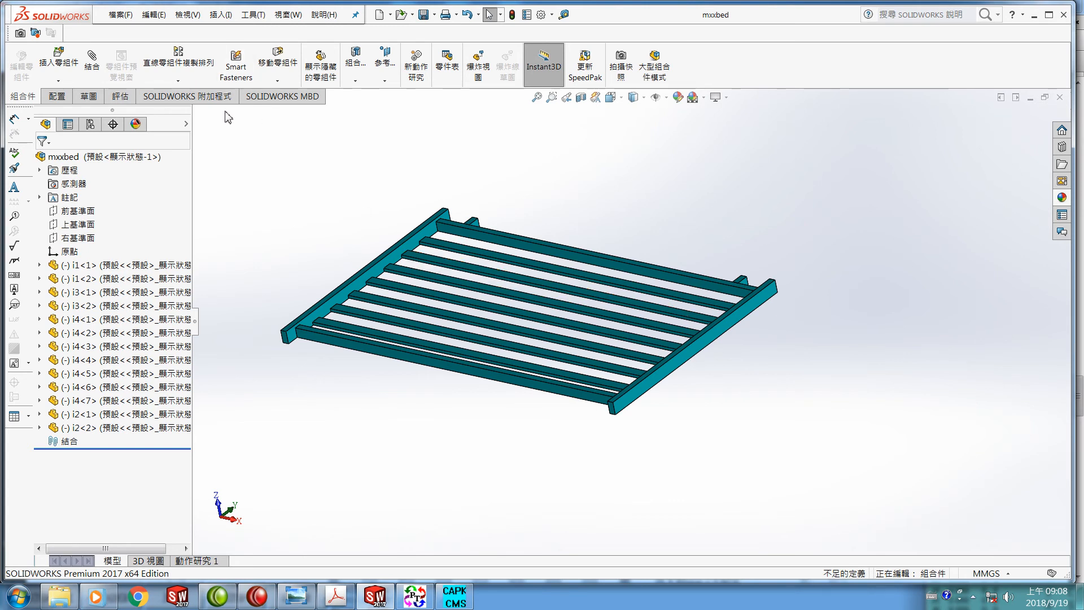
Export the assembly as an IGES file named mxxbed in the C:\mxxbed folder, without rebuilding it.
{"action": "left_click", "coordinate": [119, 16]}
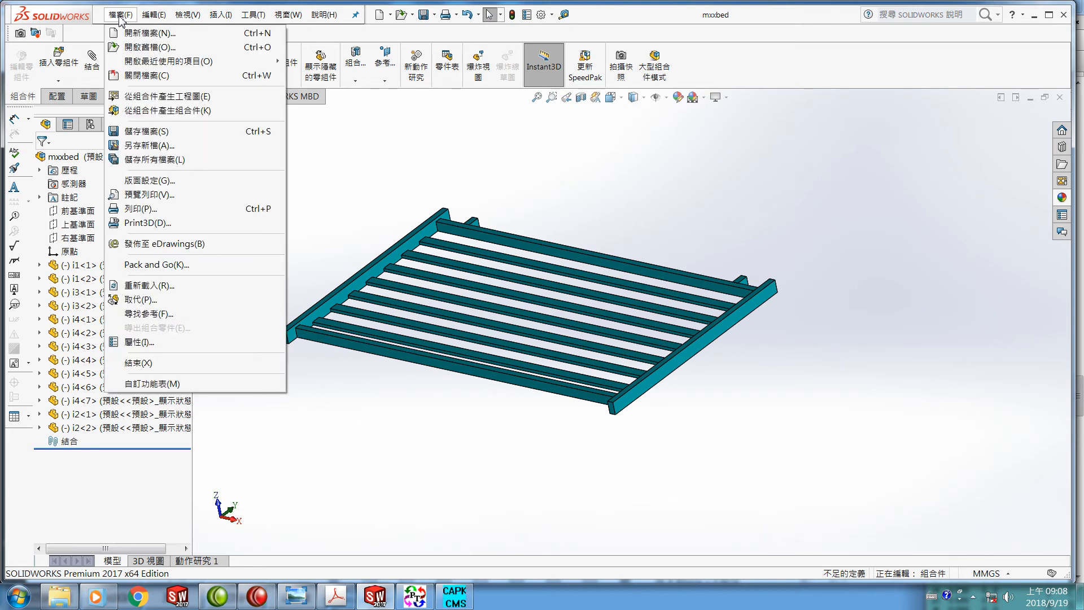
{"action": "left_click", "coordinate": [143, 148]}
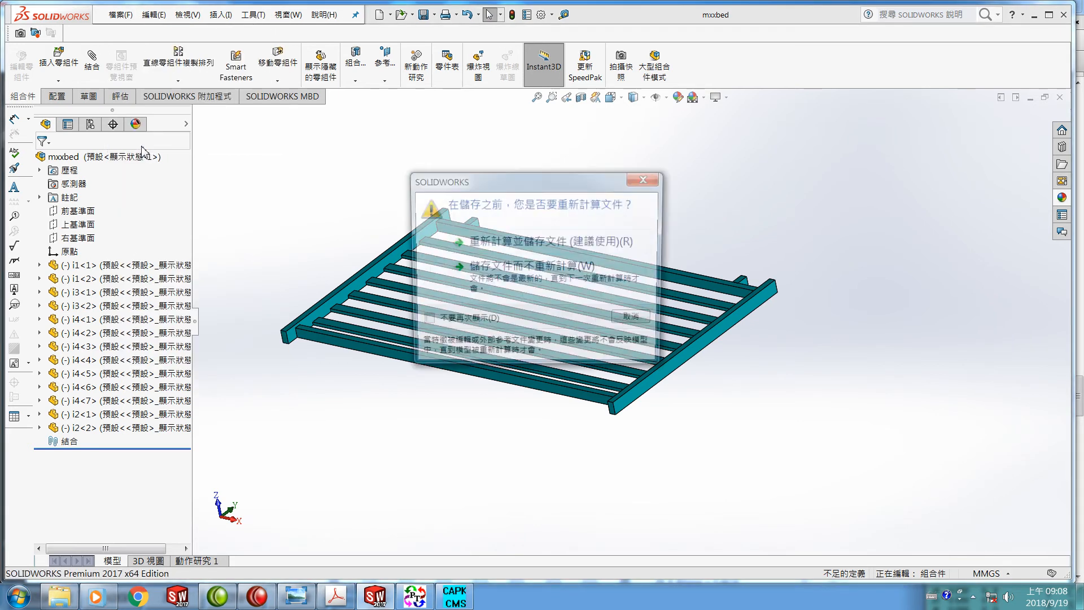
{"action": "left_click", "coordinate": [492, 273]}
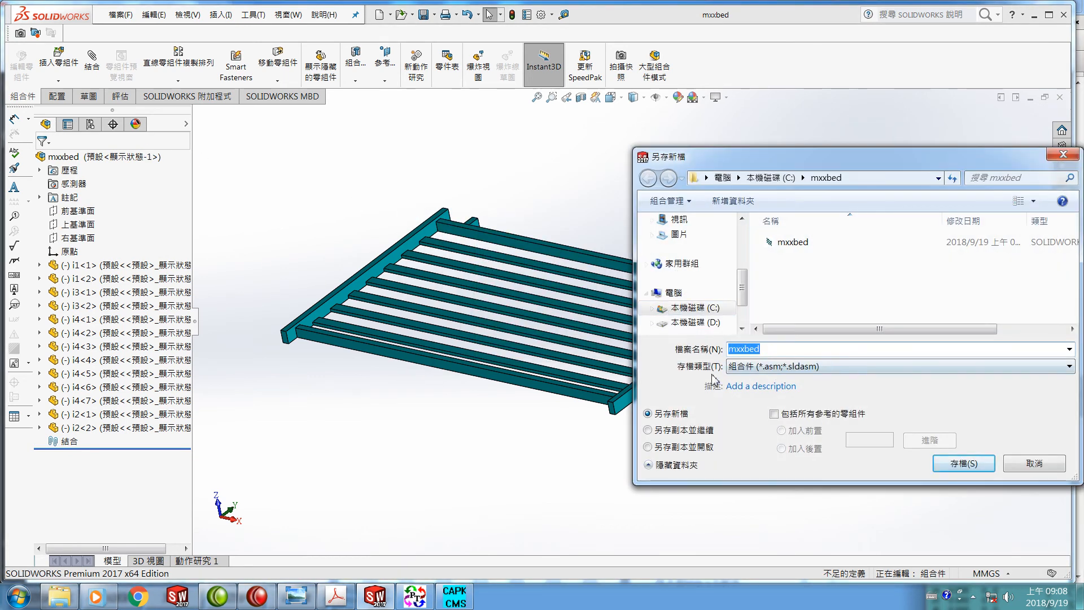
{"action": "left_click", "coordinate": [1068, 367]}
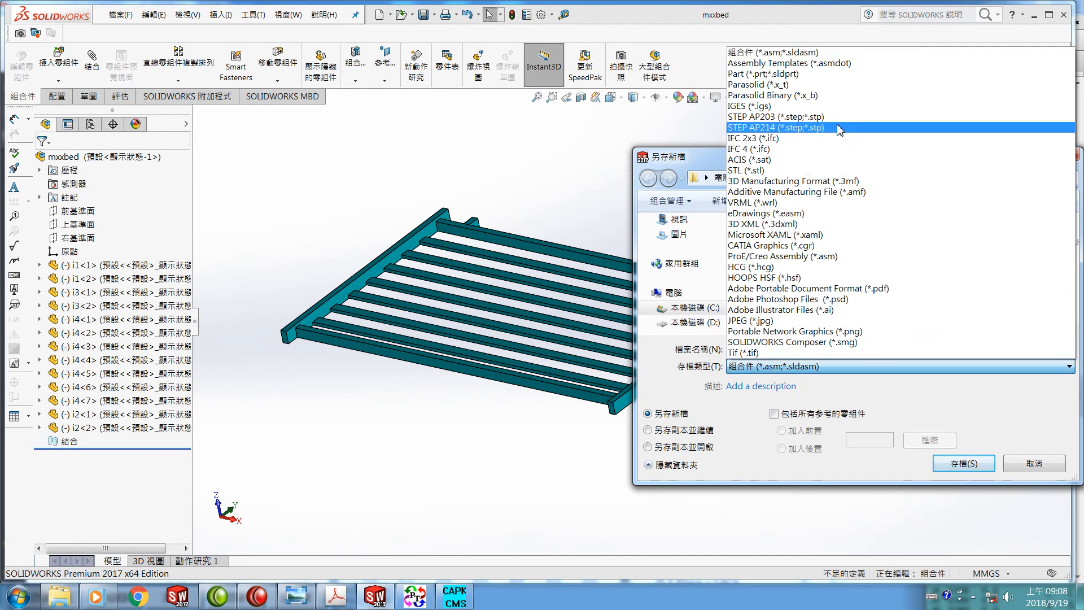
{"action": "left_click", "coordinate": [802, 106]}
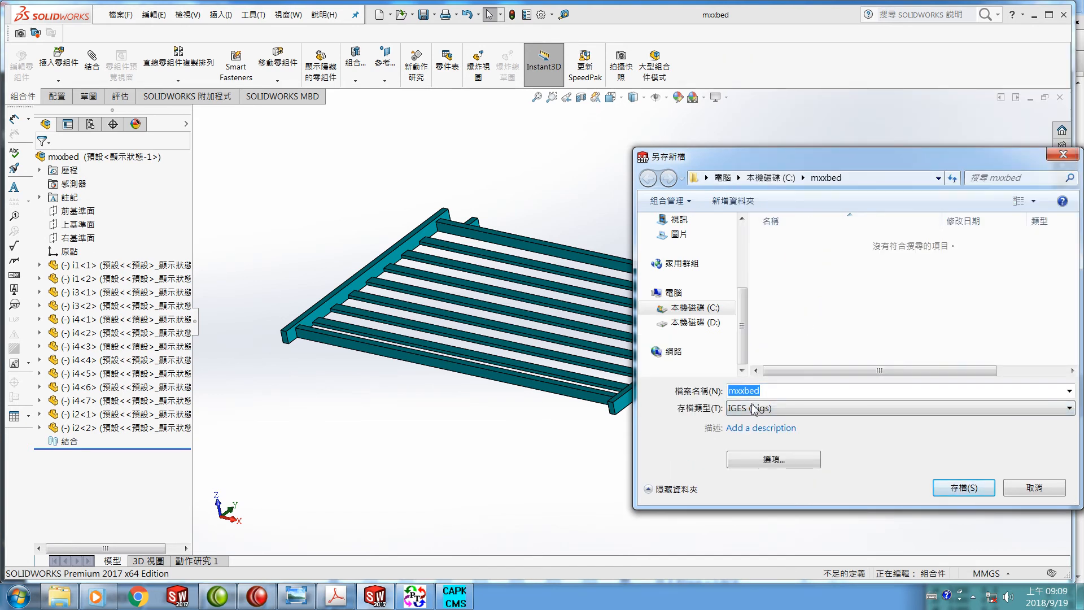
{"action": "left_click", "coordinate": [954, 489]}
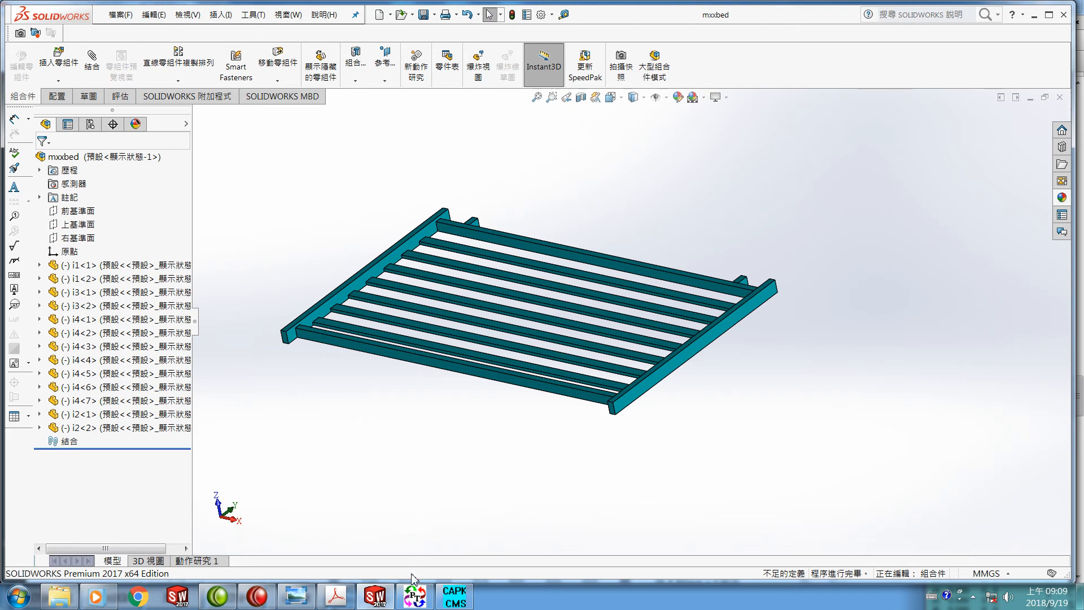
Switch to PolyTrans and choose mxxbed.IGS from the C:\mxxbed folder for an IGES v5.3 (via Okino) import.
{"action": "left_click", "coordinate": [414, 601]}
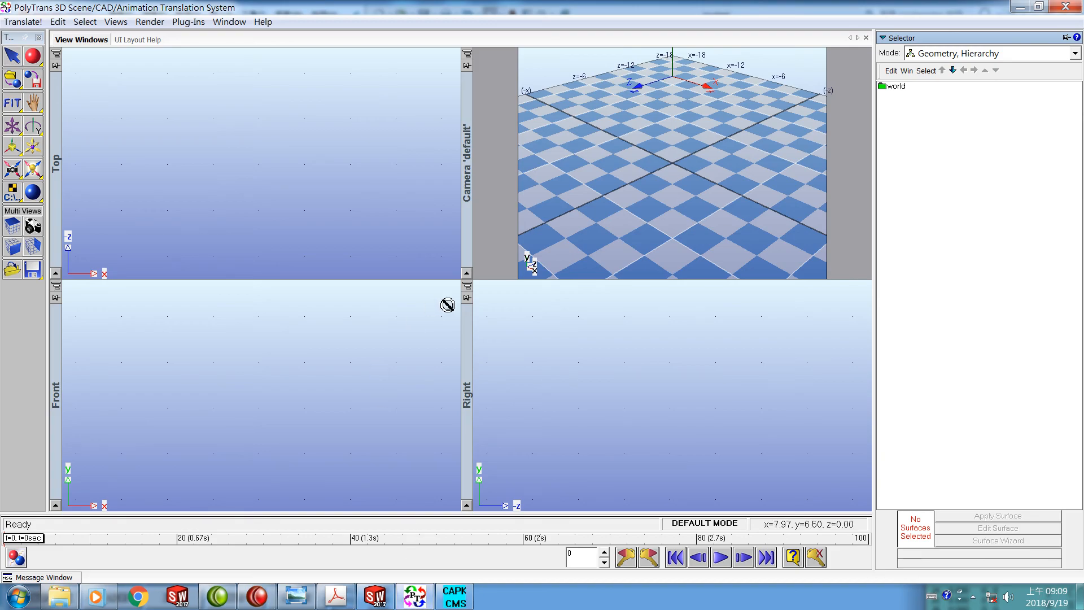
{"action": "left_click", "coordinate": [23, 22]}
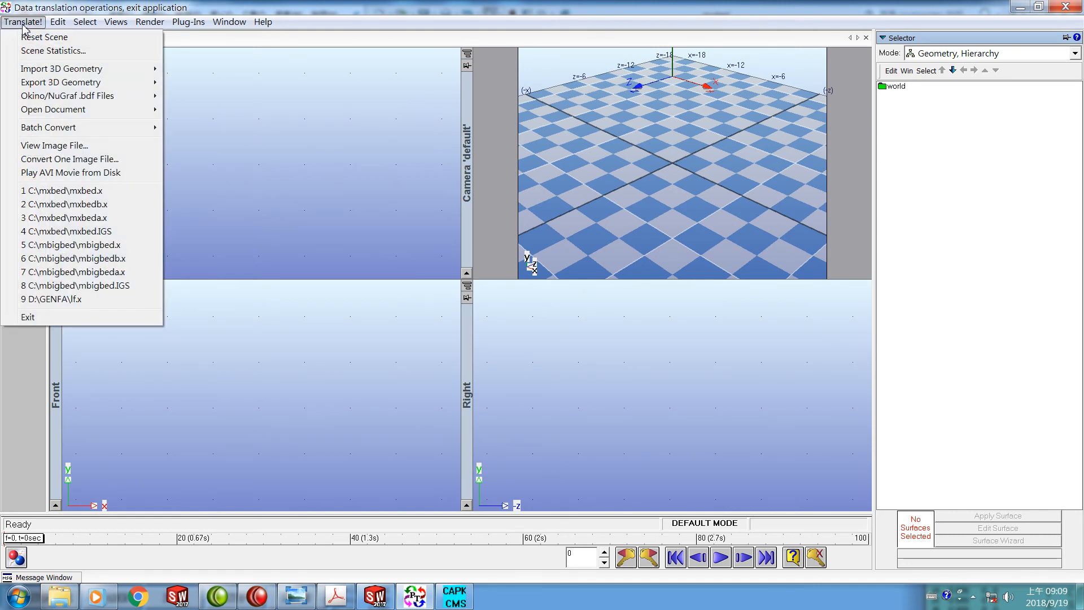
{"action": "mouse_move", "coordinate": [44, 76]}
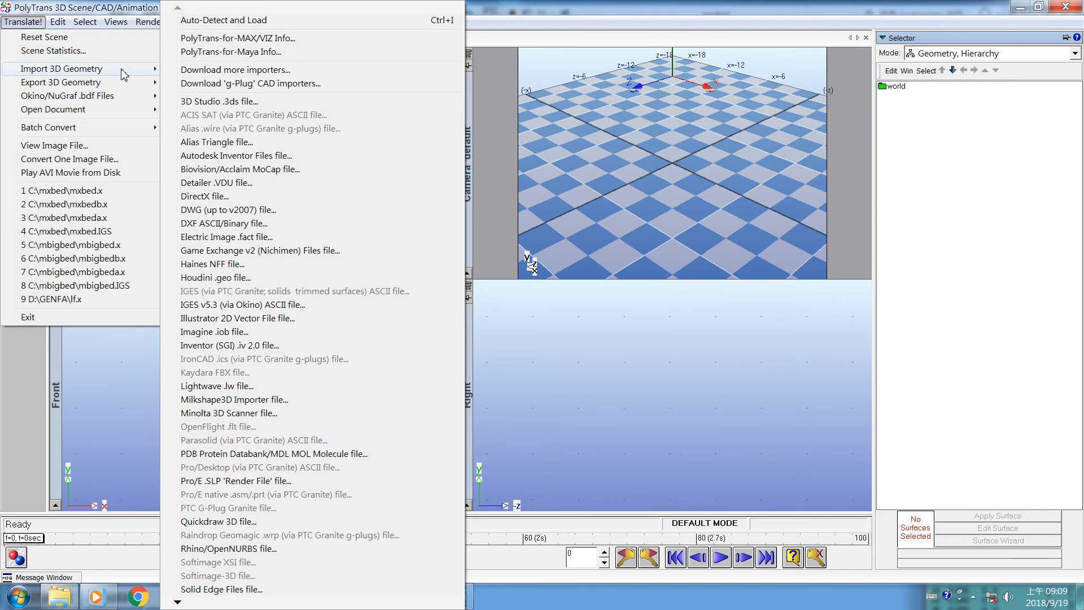
{"action": "left_click", "coordinate": [198, 306]}
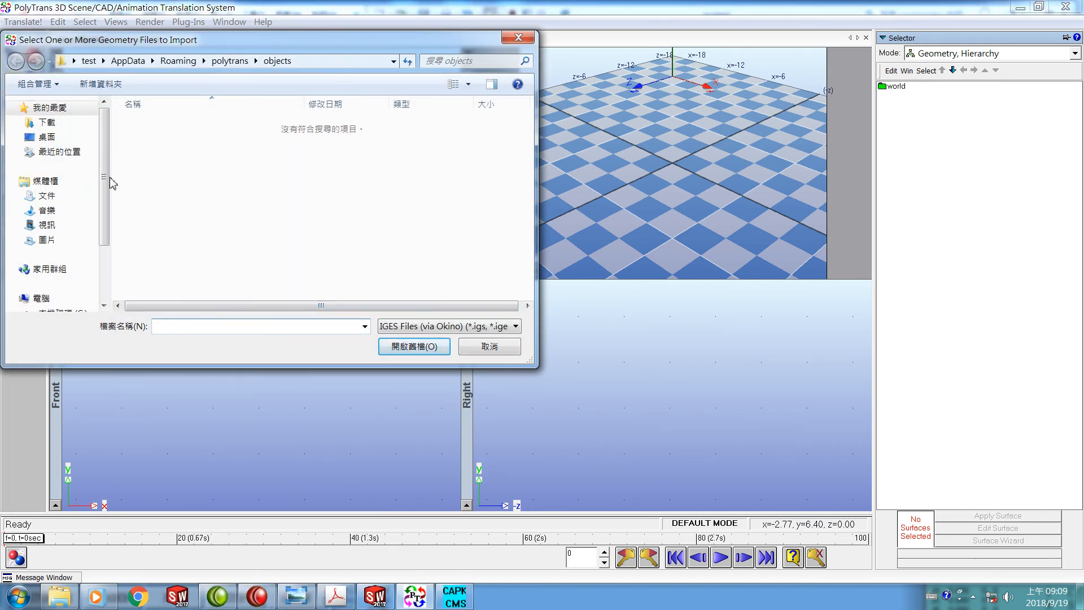
{"action": "scroll", "coordinate": [56, 237], "scroll_direction": "down", "scroll_amount": 2}
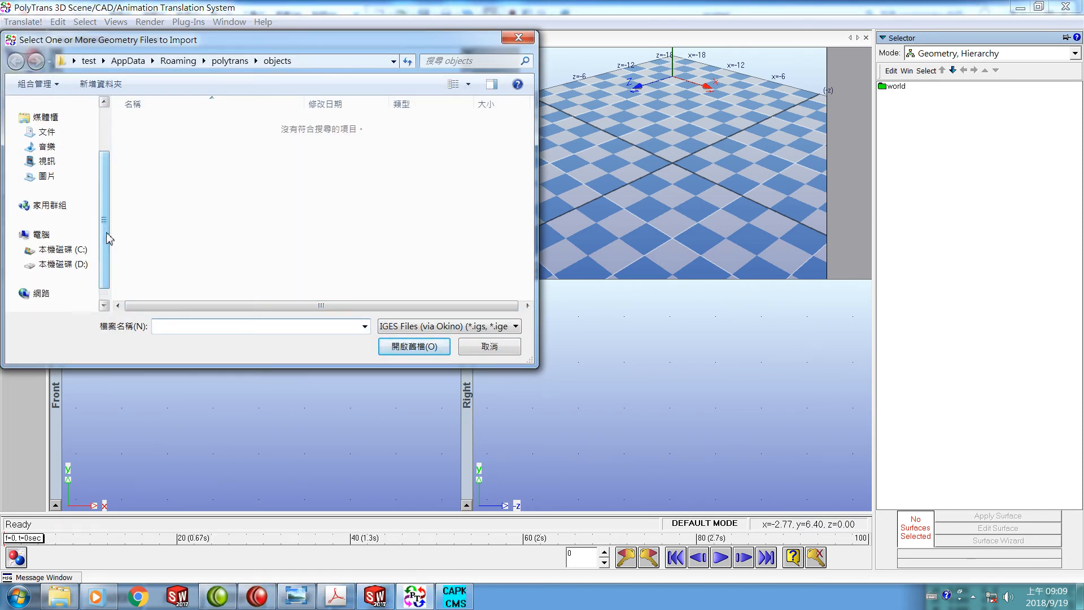
{"action": "left_click", "coordinate": [54, 251]}
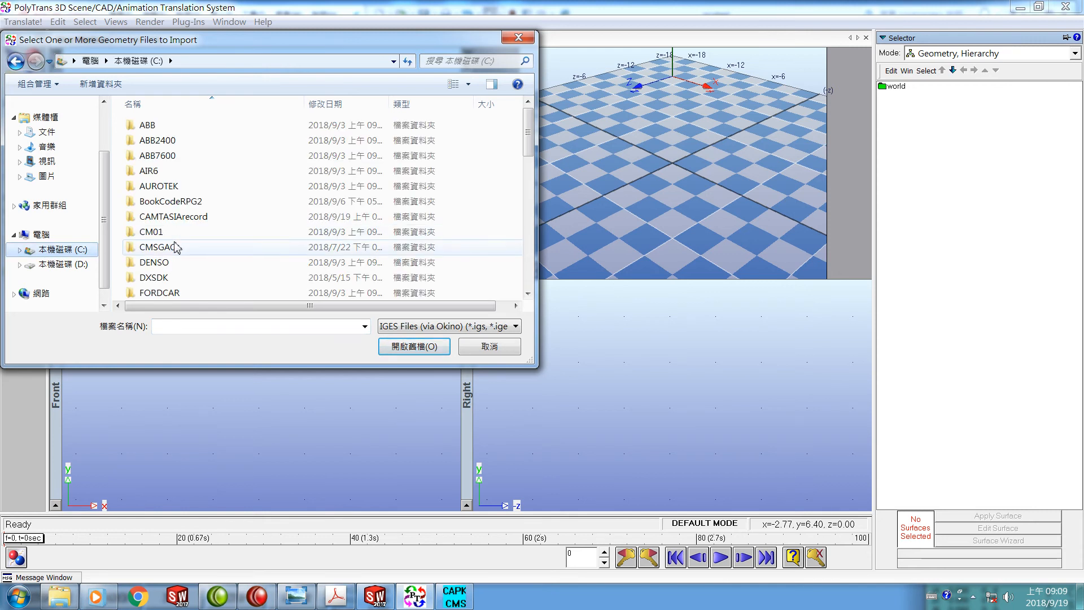
{"action": "left_click", "coordinate": [245, 247]}
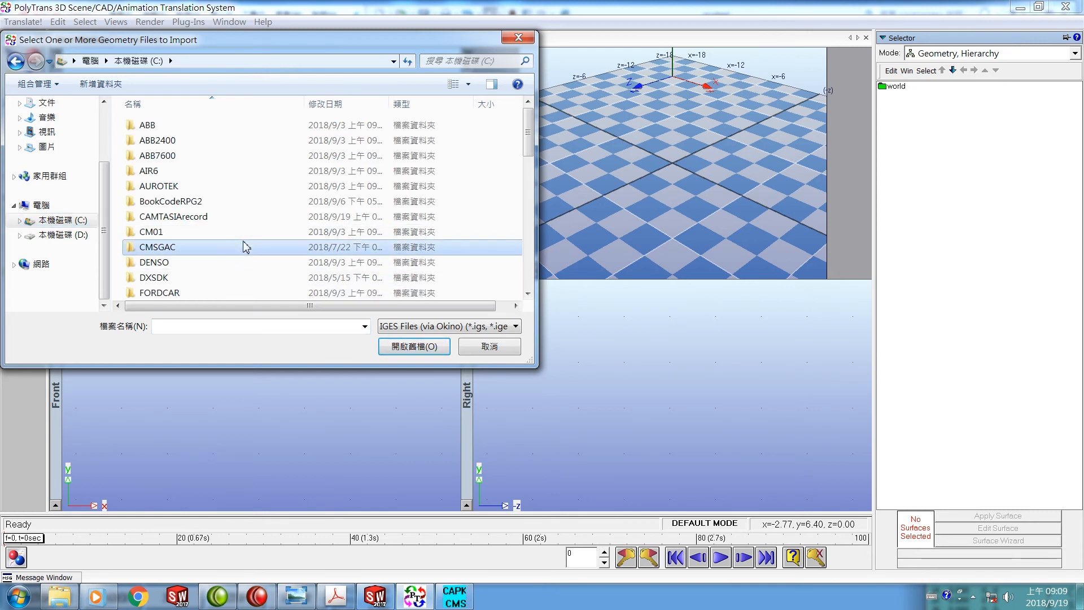
{"action": "scroll", "coordinate": [245, 246], "scroll_direction": "down", "scroll_amount": 5}
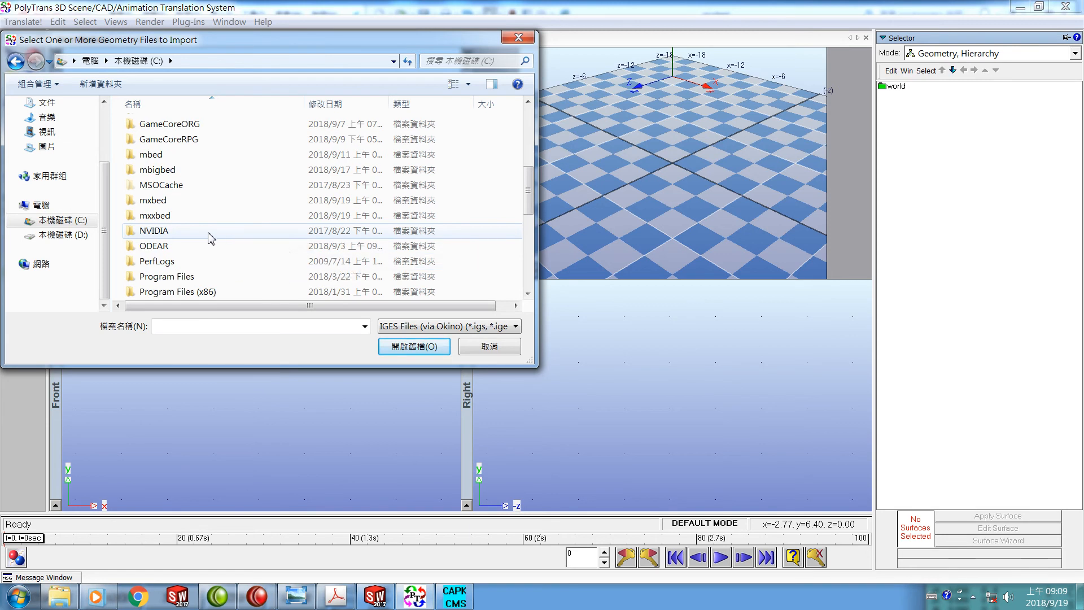
{"action": "left_click", "coordinate": [133, 220]}
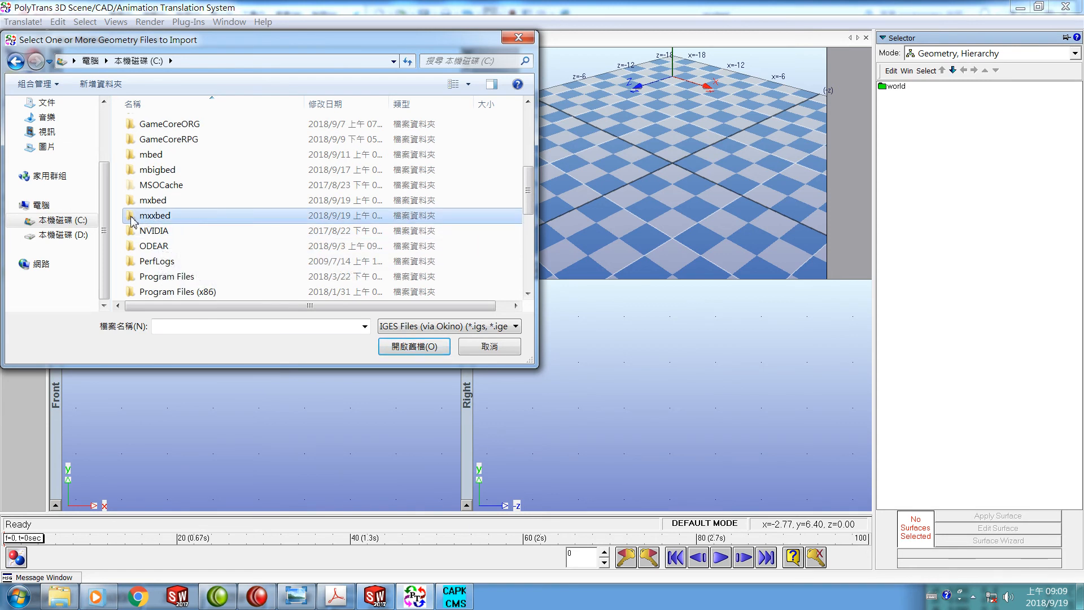
{"action": "left_click", "coordinate": [389, 350]}
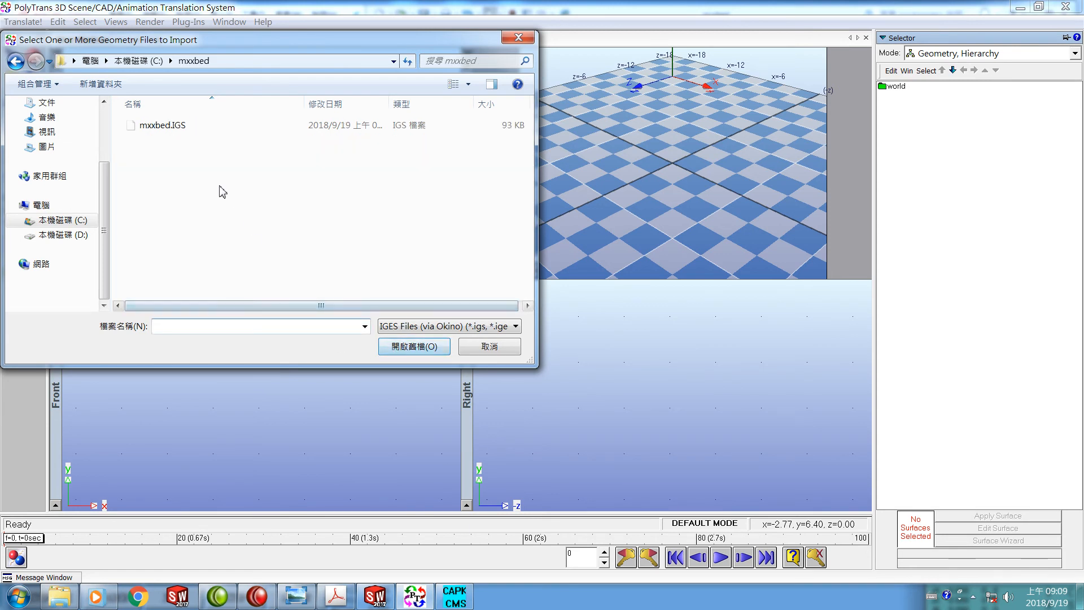
{"action": "left_click", "coordinate": [143, 126]}
{"action": "left_click", "coordinate": [403, 351]}
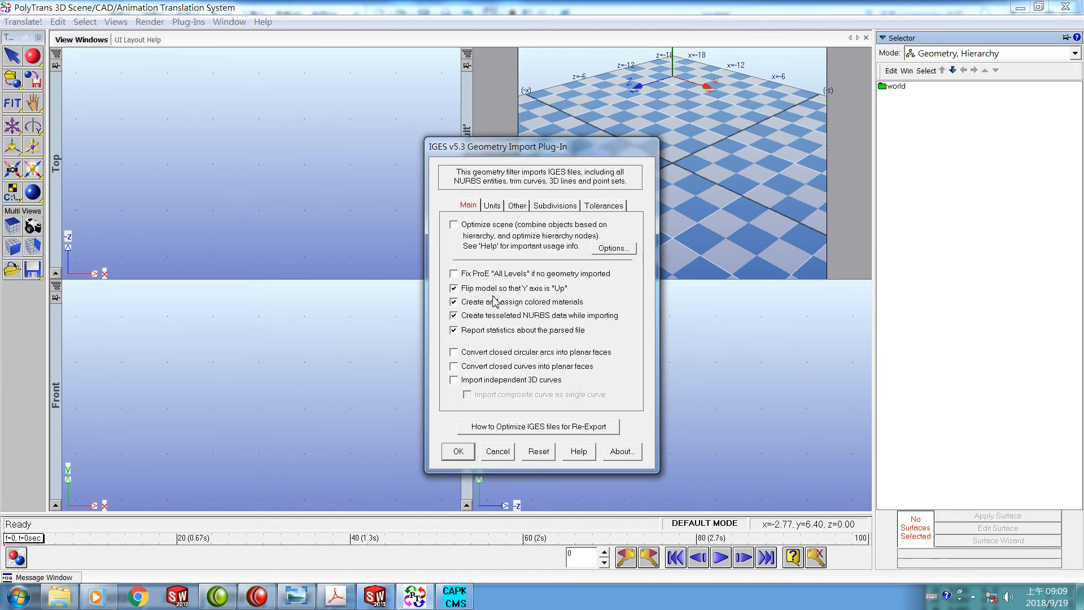
Import the model with NURB patches shown as triangle meshes, and merge folder children into single objects, welding all coordinate types.
{"action": "left_click", "coordinate": [457, 451]}
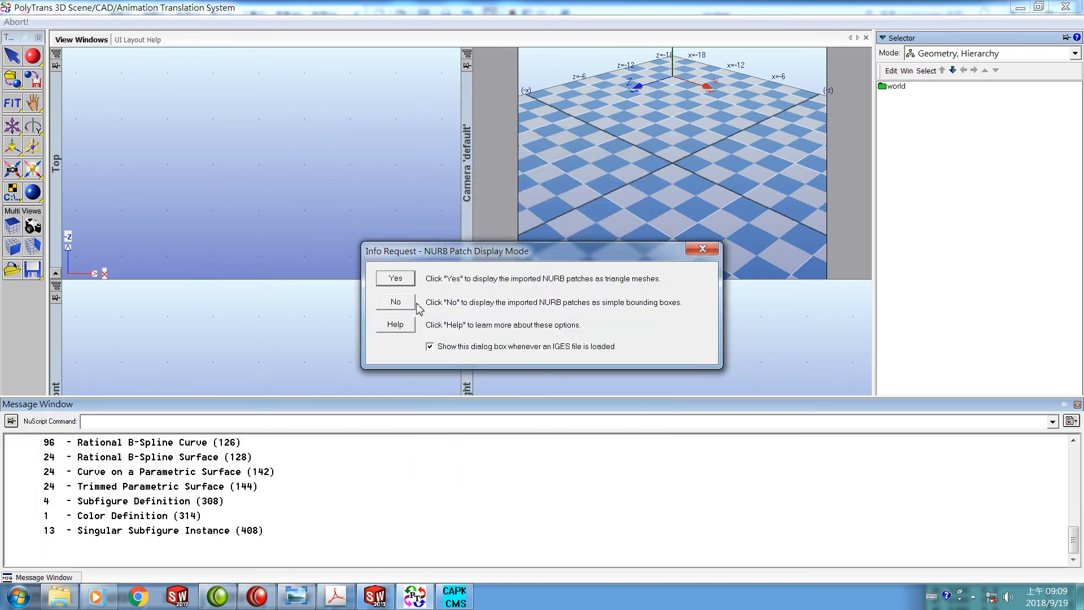
{"action": "left_click", "coordinate": [396, 279]}
{"action": "left_click", "coordinate": [610, 418]}
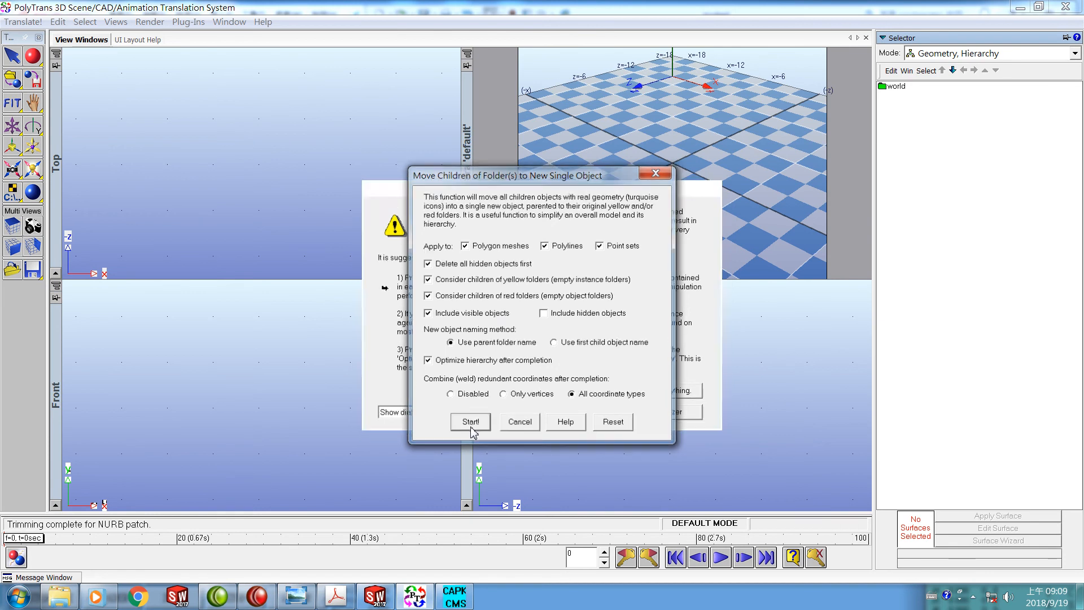
{"action": "left_click", "coordinate": [470, 422]}
{"action": "left_click", "coordinate": [477, 349]}
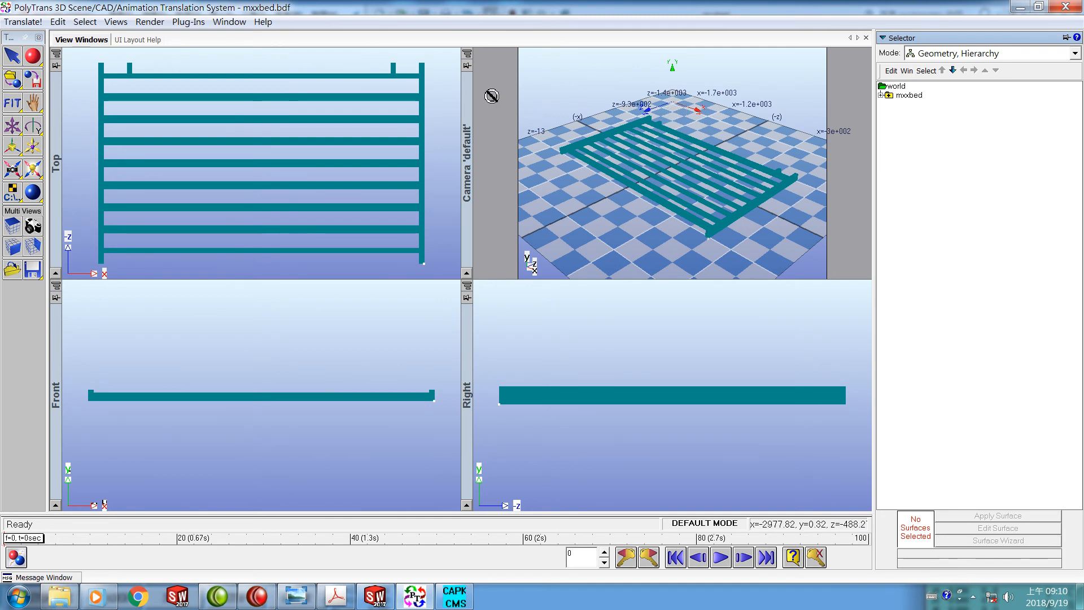
Set up a binary DirectX export as a single triangulated mesh, without reversing polygon orientation or flipping normals.
{"action": "left_click", "coordinate": [24, 22]}
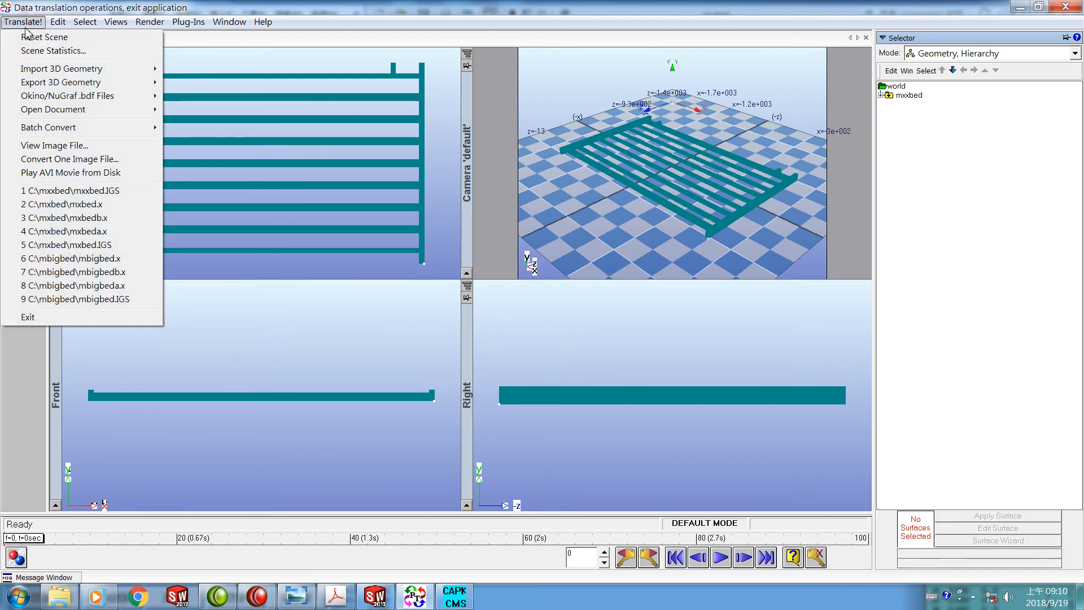
{"action": "mouse_move", "coordinate": [81, 84]}
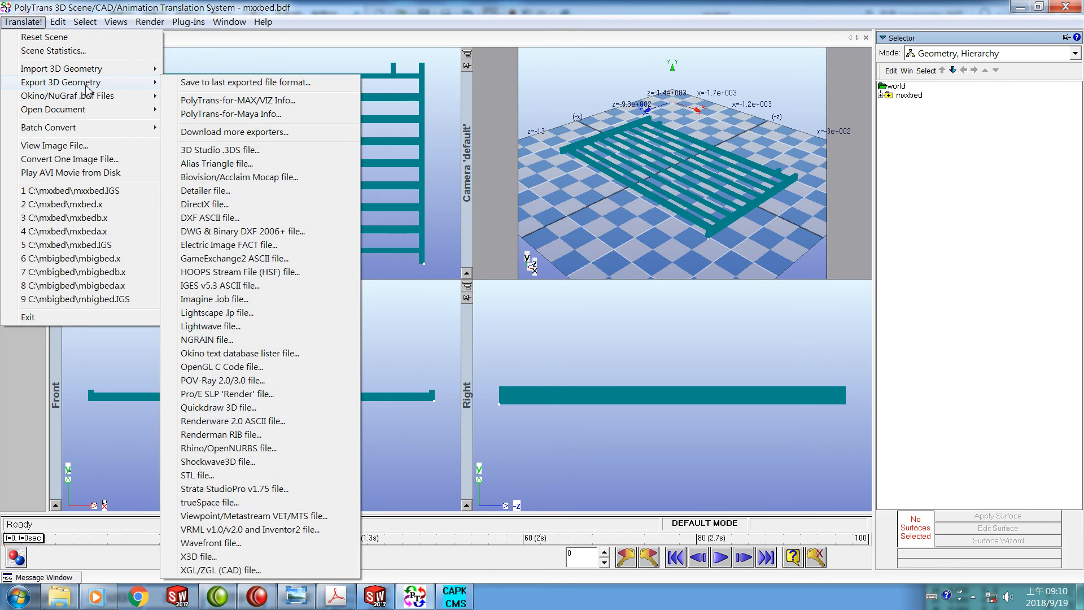
{"action": "left_click", "coordinate": [192, 207]}
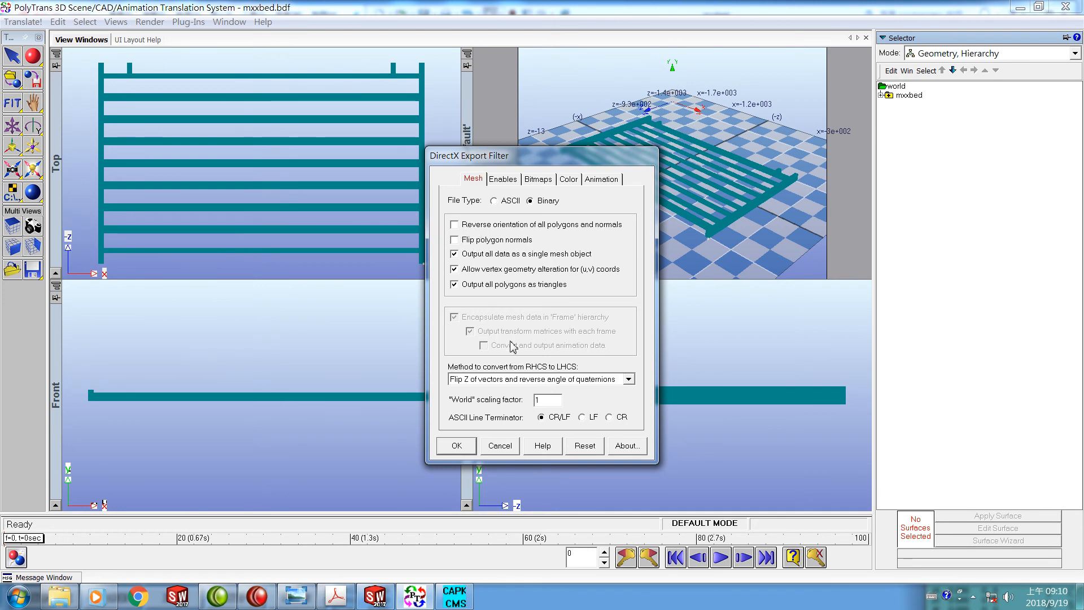
{"action": "left_click", "coordinate": [457, 446]}
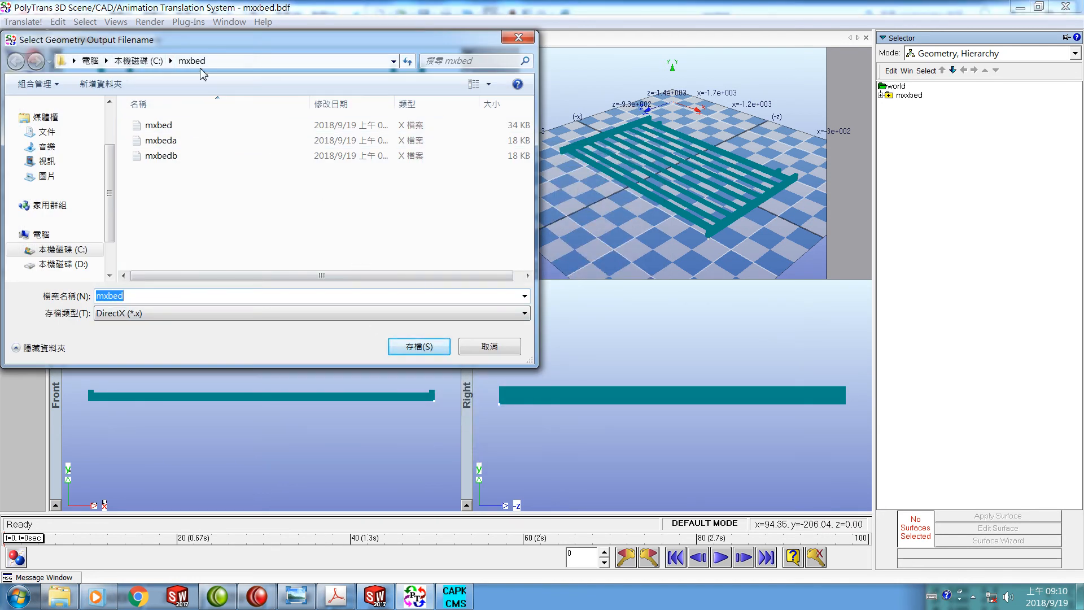
Save the DirectX export as mxxbeda in the C:\mxxbed folder.
{"action": "left_click", "coordinate": [139, 60]}
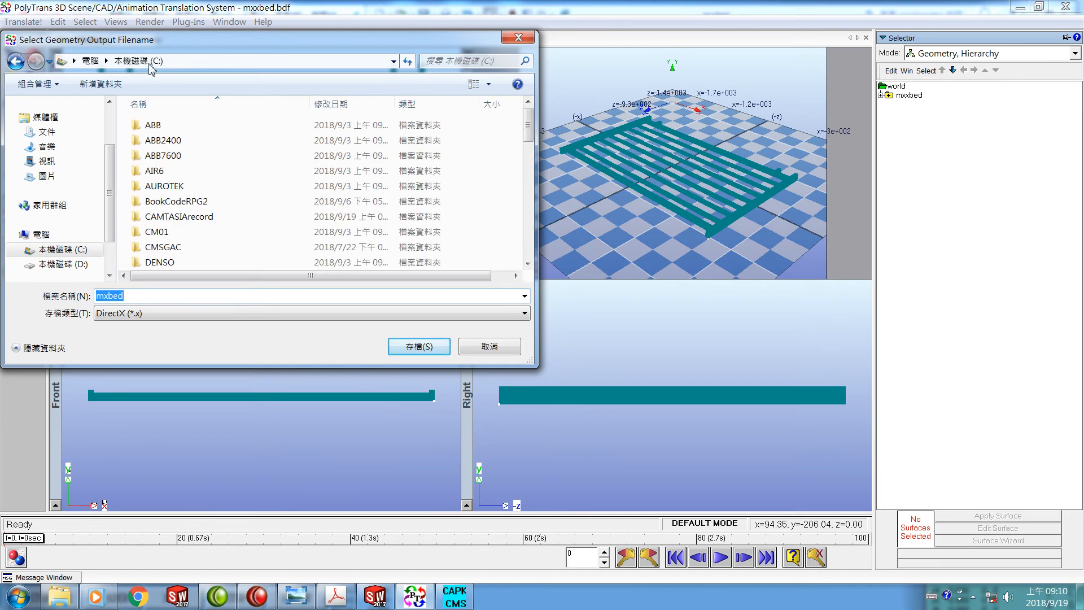
{"action": "left_click_drag", "start_coordinate": [529, 136], "coordinate": [530, 199]}
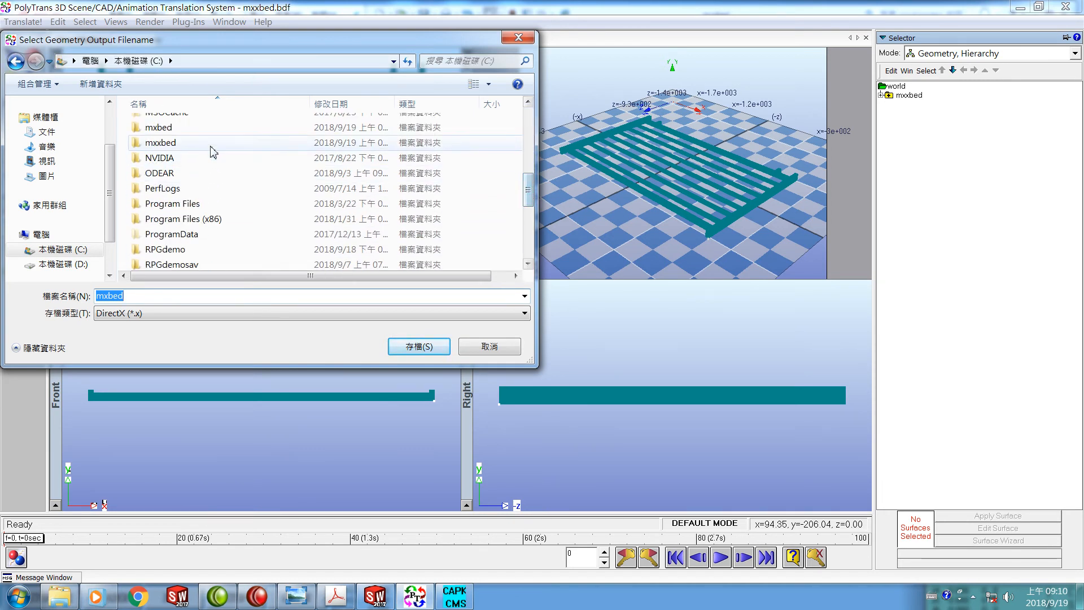
{"action": "left_click", "coordinate": [147, 144]}
{"action": "left_click", "coordinate": [398, 354]}
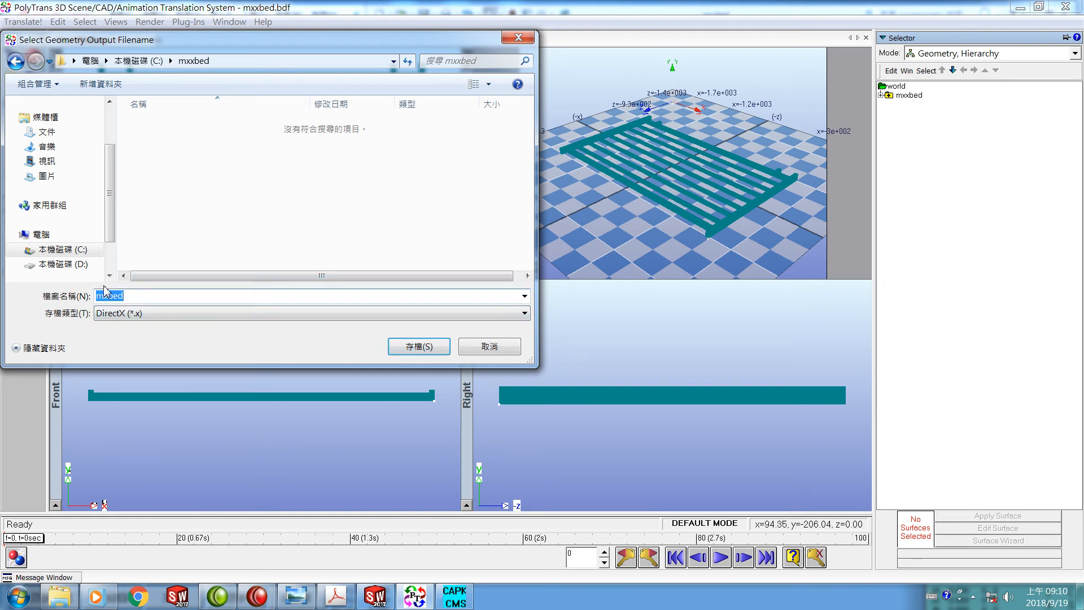
{"action": "type", "text": "m"}
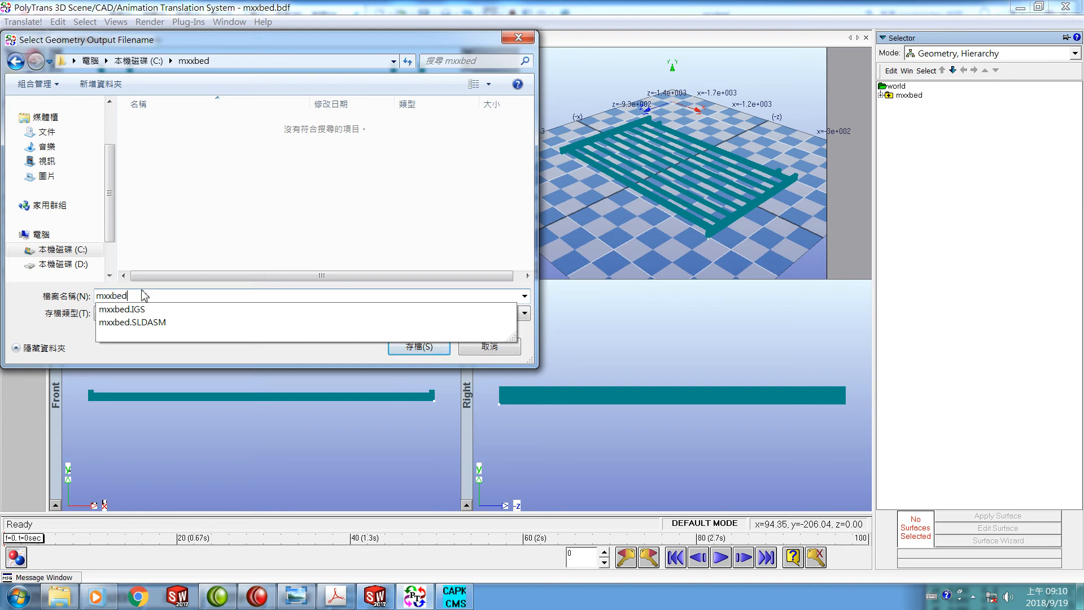
{"action": "type", "text": "xxbeda"}
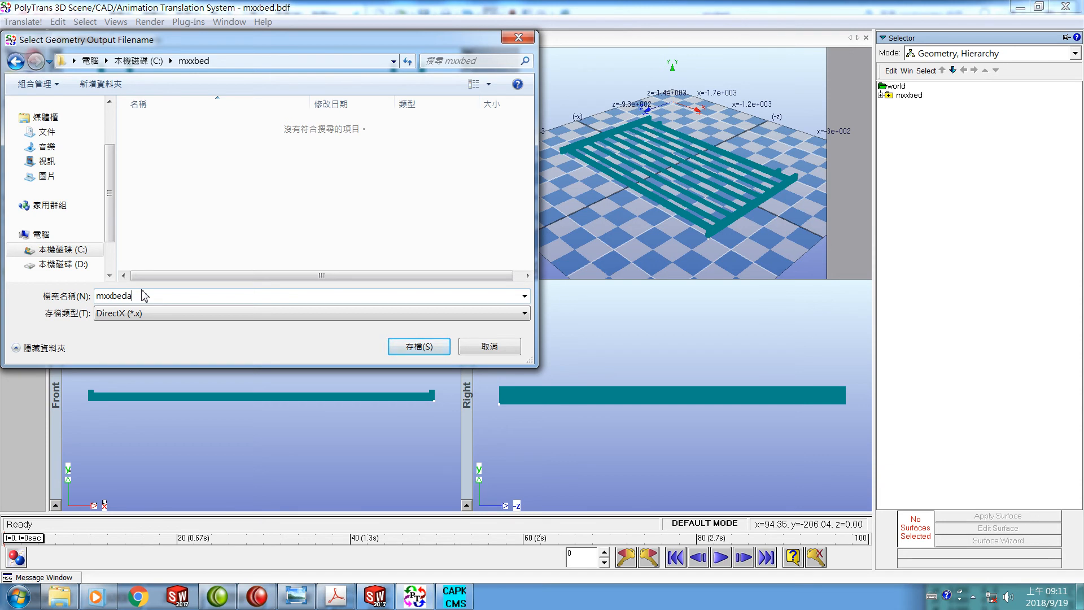
{"action": "key", "text": "Return"}
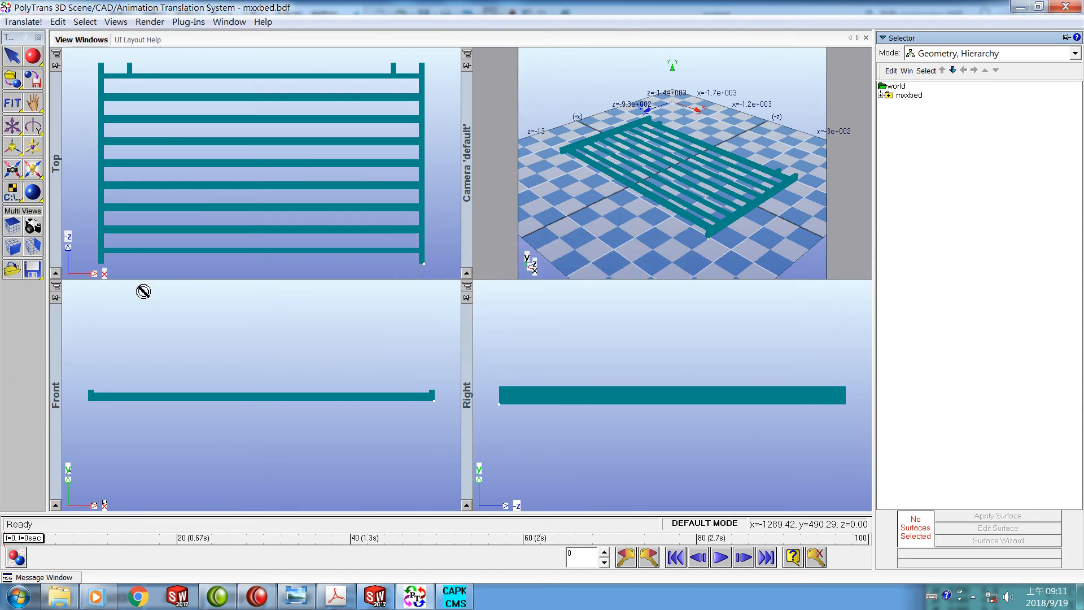
Export the scene as a second binary DirectX file named mxxbedb, with reversed polygon orientation and flipped polygon normals.
{"action": "left_click", "coordinate": [25, 23]}
{"action": "mouse_move", "coordinate": [82, 86]}
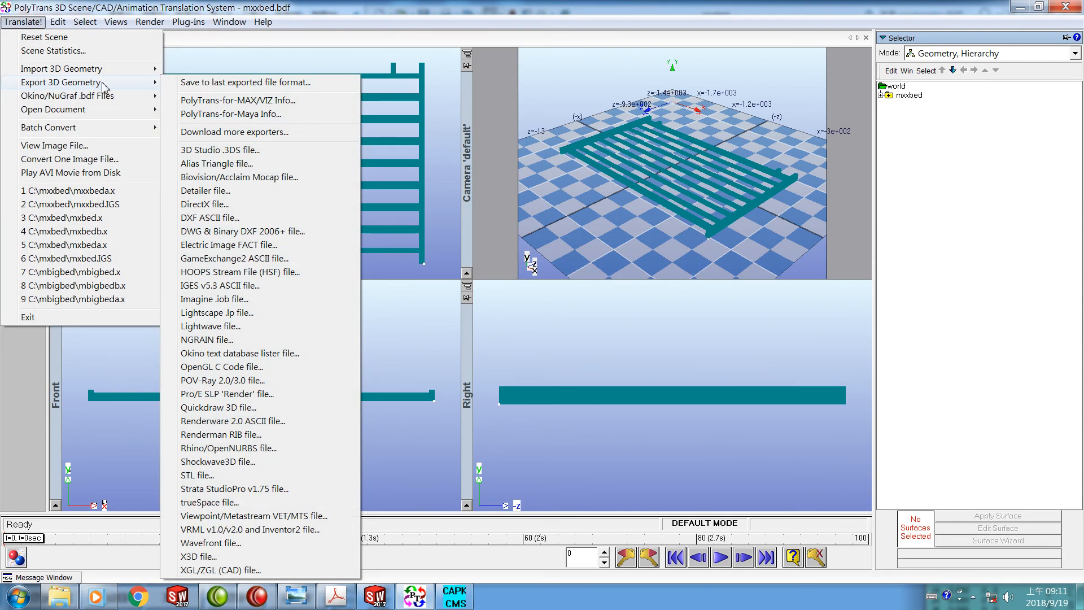
{"action": "left_click", "coordinate": [213, 205]}
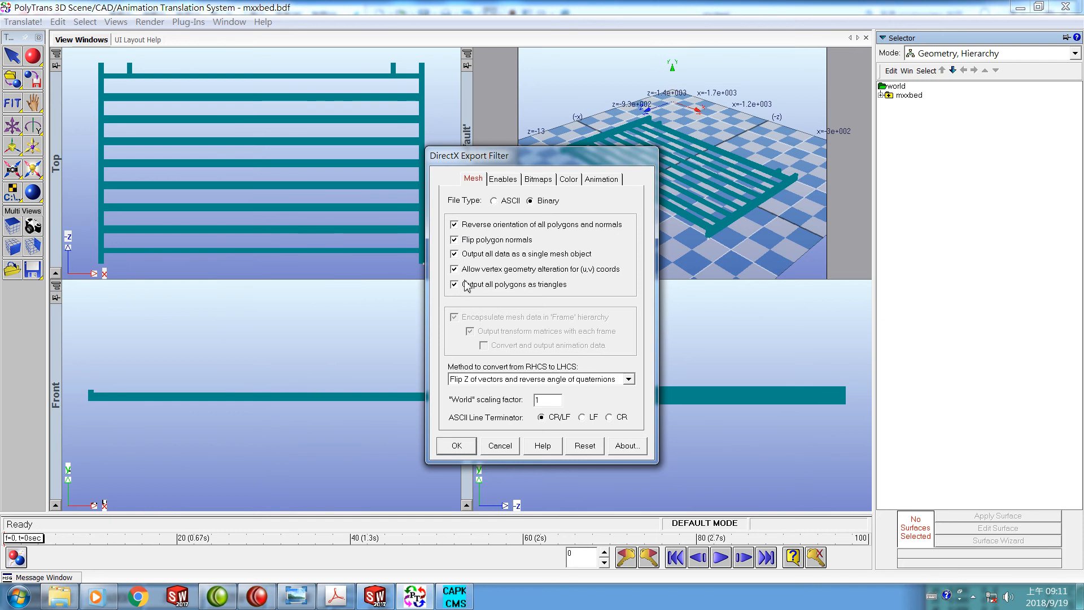
{"action": "left_click", "coordinate": [458, 446]}
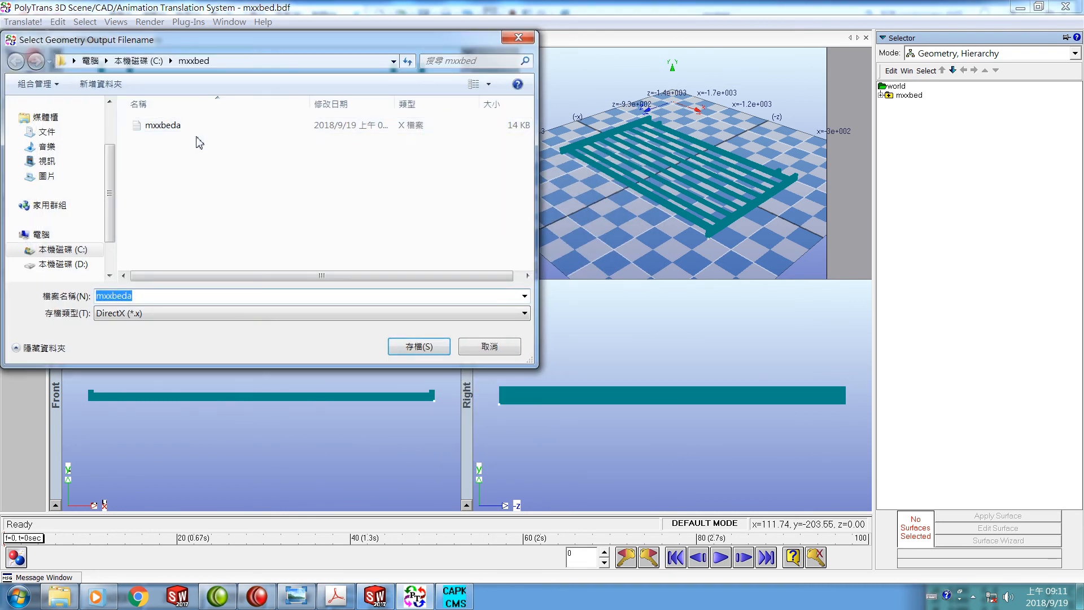
{"action": "left_click", "coordinate": [161, 295]}
{"action": "key", "text": "BackSpace"}
{"action": "type", "text": "b"}
{"action": "key", "text": "Return"}
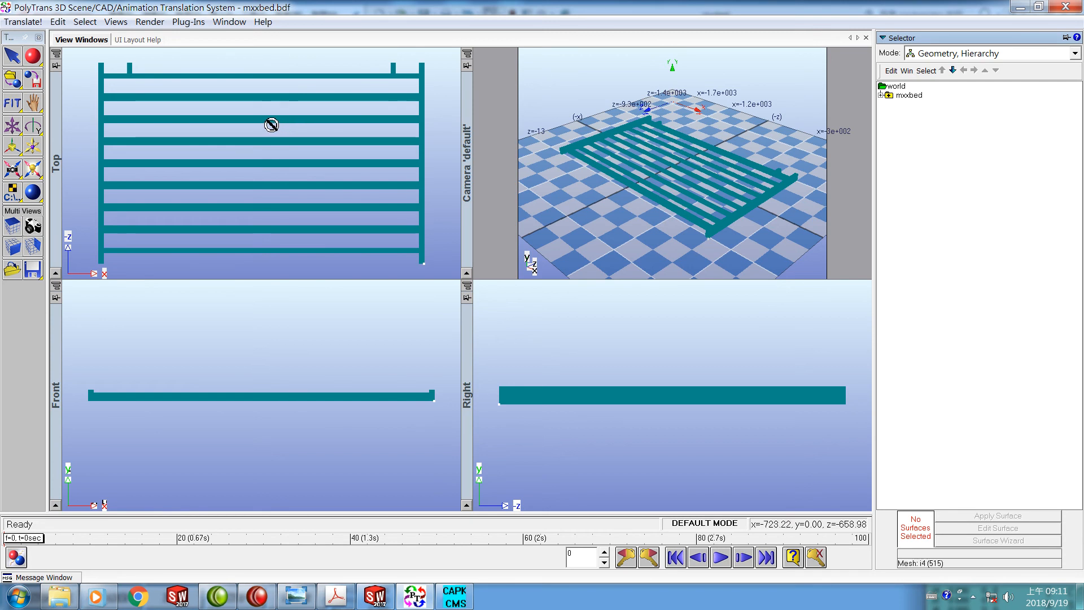
Reset the scene to clear the imported bed frame.
{"action": "left_click", "coordinate": [23, 25]}
{"action": "left_click", "coordinate": [46, 38]}
{"action": "left_click", "coordinate": [552, 354]}
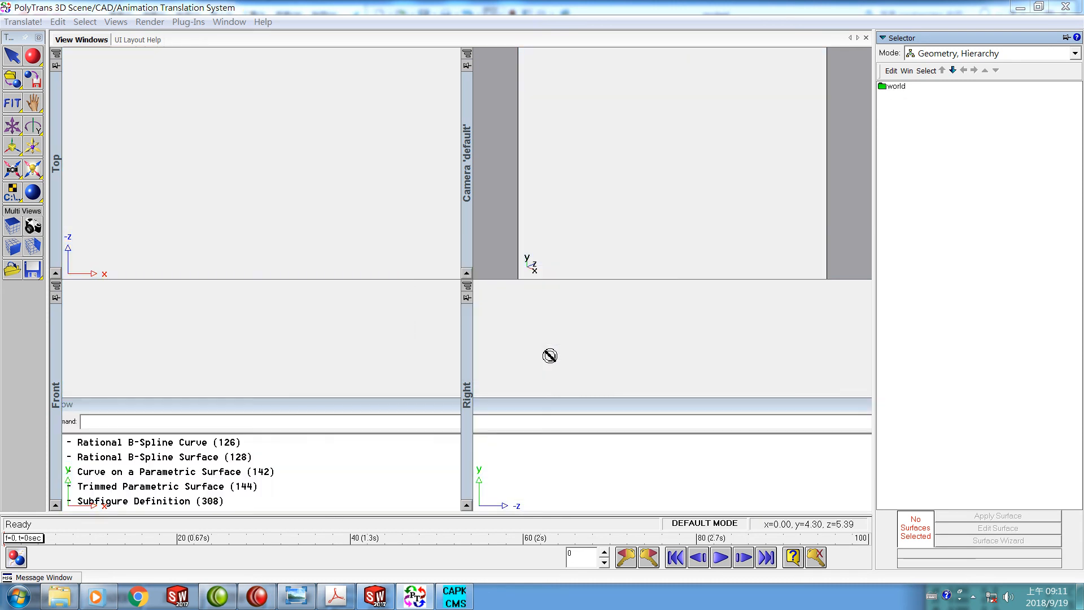
Import the DirectX file mxxbeda from C:\mxxbed with the default import options, resizing the camera view to show all objects.
{"action": "left_click", "coordinate": [25, 24]}
{"action": "mouse_move", "coordinate": [63, 71]}
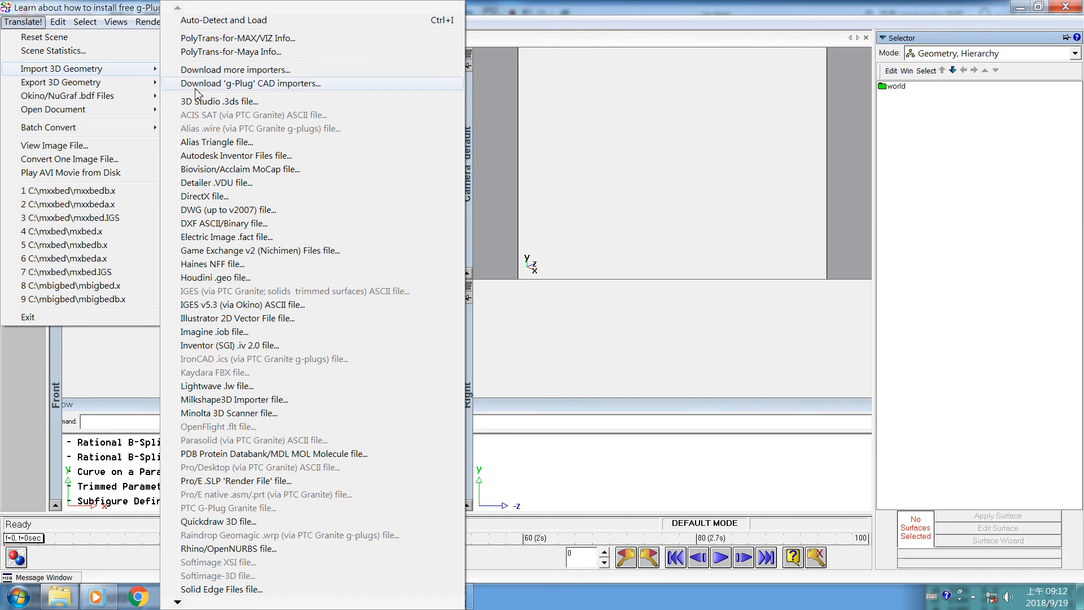
{"action": "left_click", "coordinate": [215, 200]}
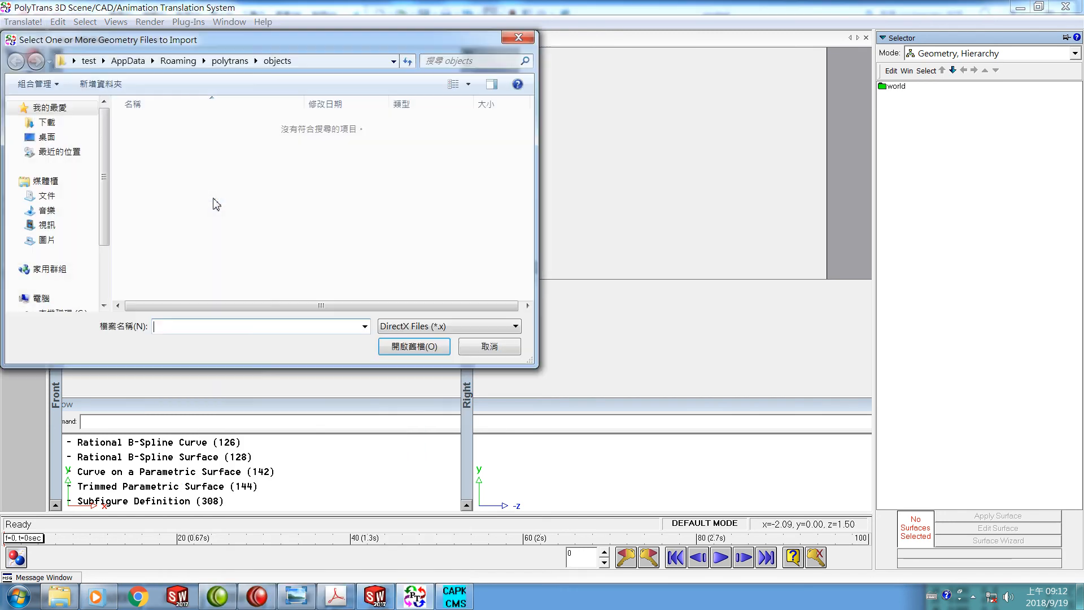
{"action": "scroll", "coordinate": [107, 194], "scroll_direction": "down", "scroll_amount": 2}
{"action": "left_click", "coordinate": [62, 250]}
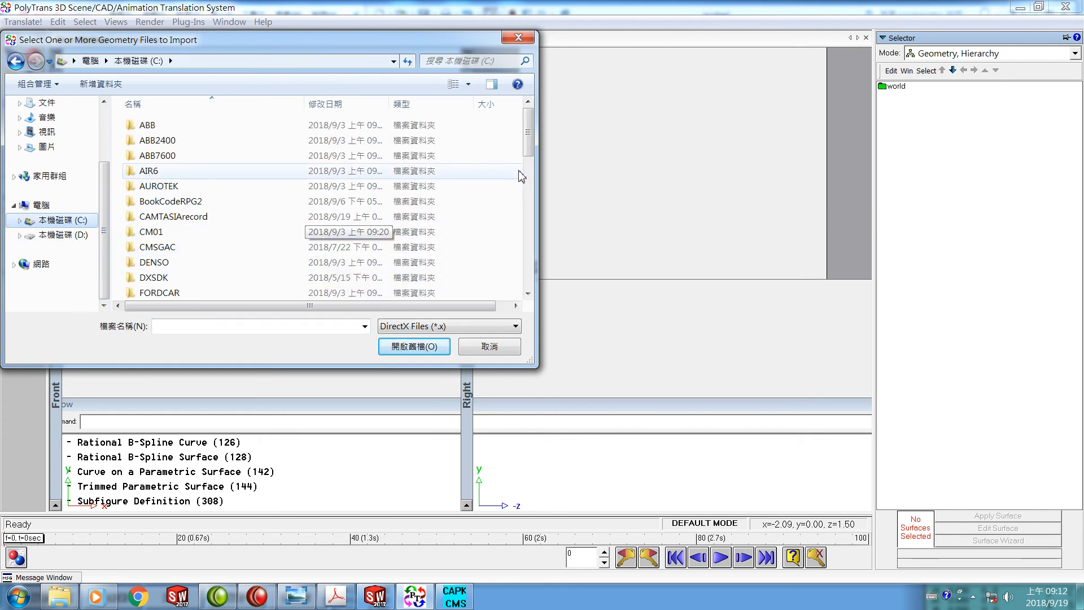
{"action": "left_click_drag", "start_coordinate": [529, 154], "coordinate": [531, 208]}
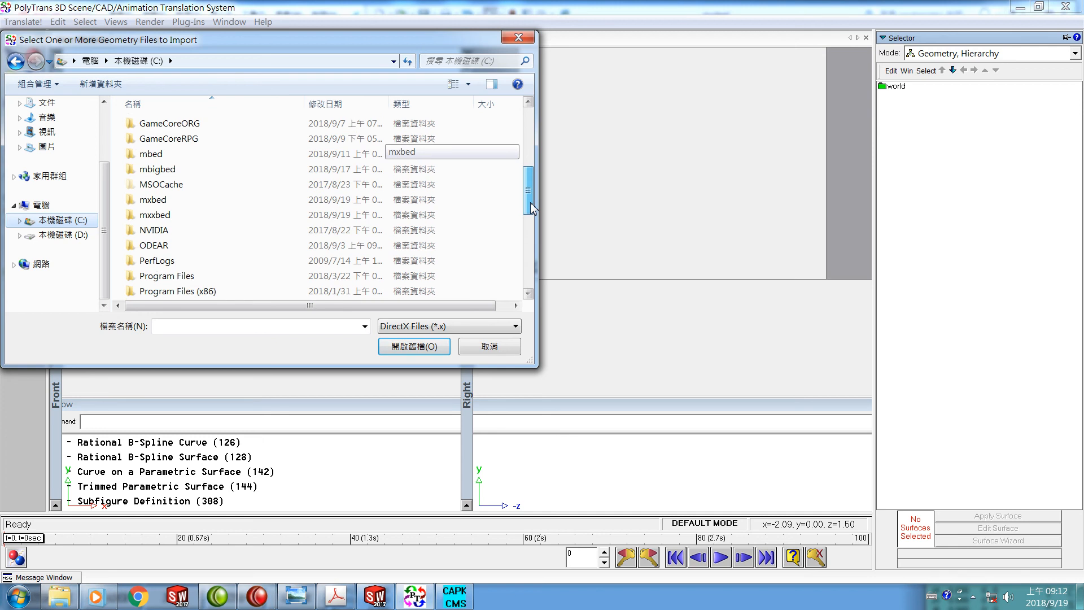
{"action": "left_click", "coordinate": [130, 215]}
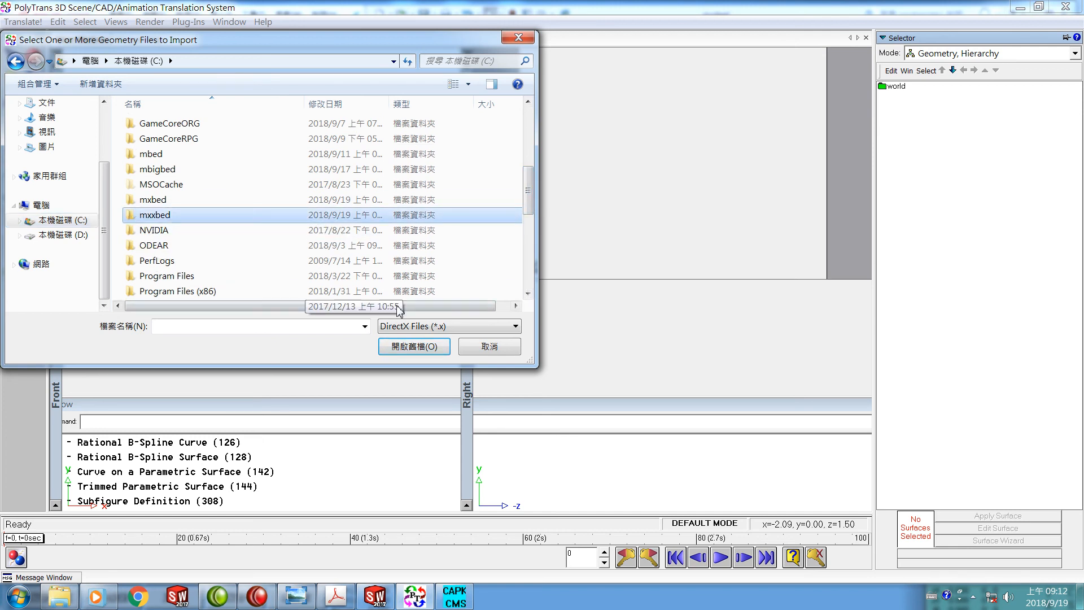
{"action": "left_click", "coordinate": [411, 347]}
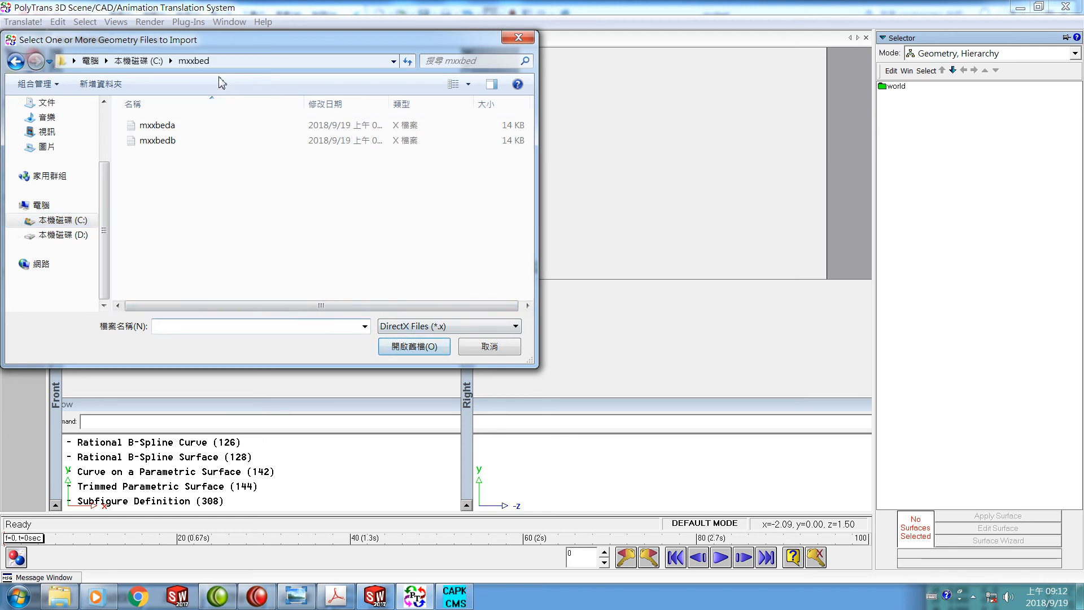
{"action": "left_click", "coordinate": [166, 127]}
{"action": "left_click", "coordinate": [399, 350]}
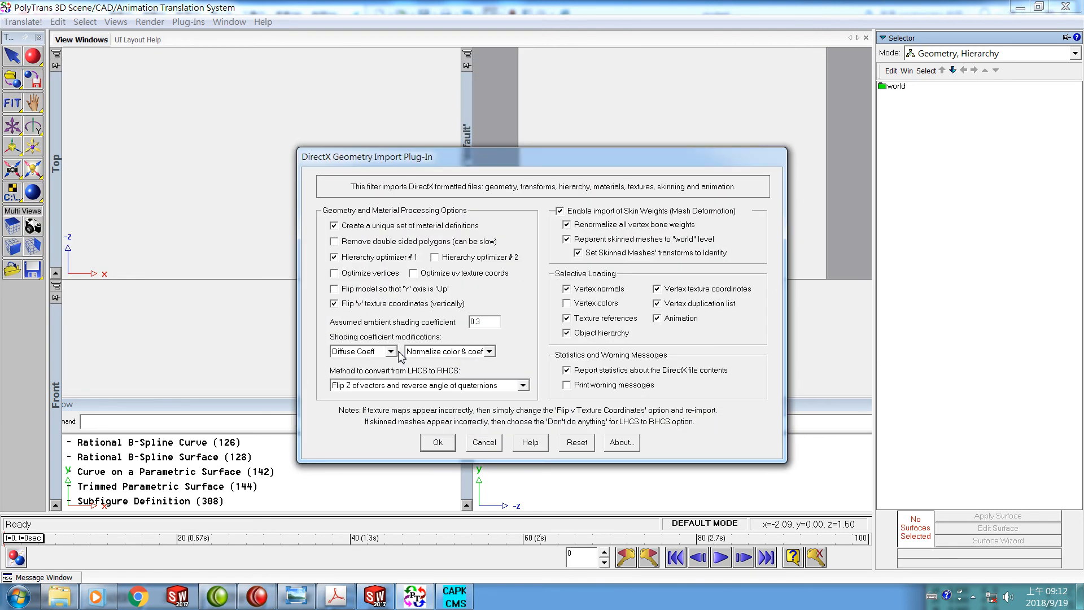
{"action": "left_click", "coordinate": [439, 443]}
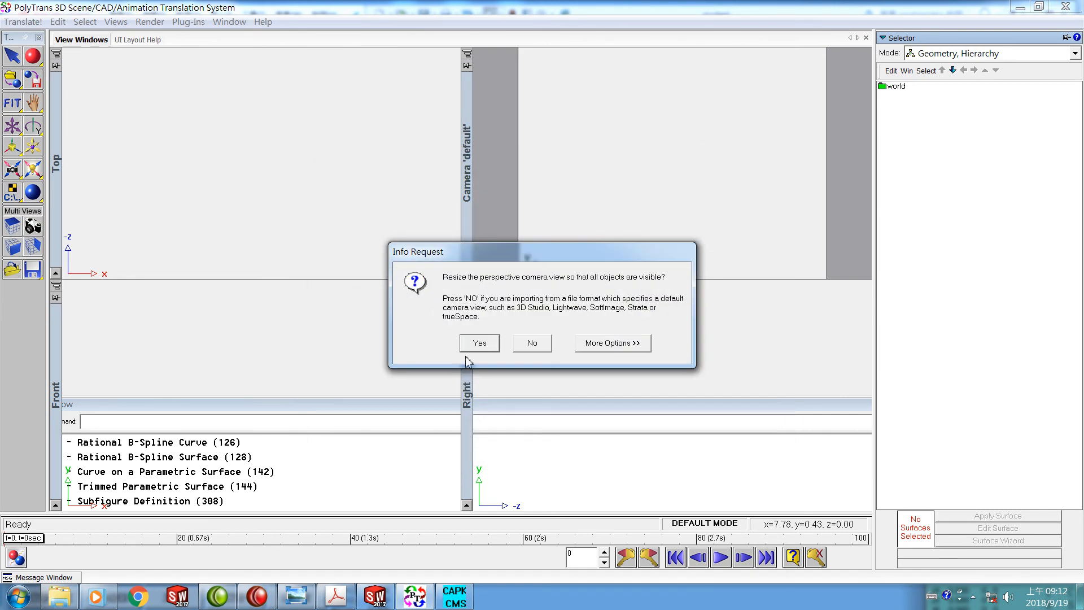
{"action": "left_click", "coordinate": [475, 341]}
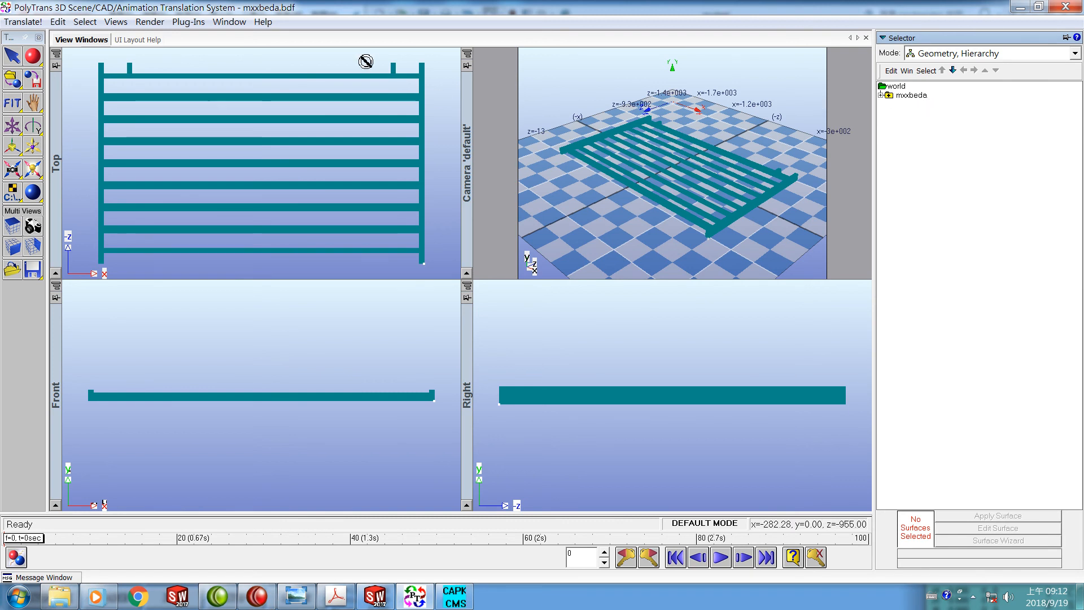
Import the DirectX file mxxbedb into the same scene with the default options, resizing the camera view to fit.
{"action": "left_click", "coordinate": [21, 23]}
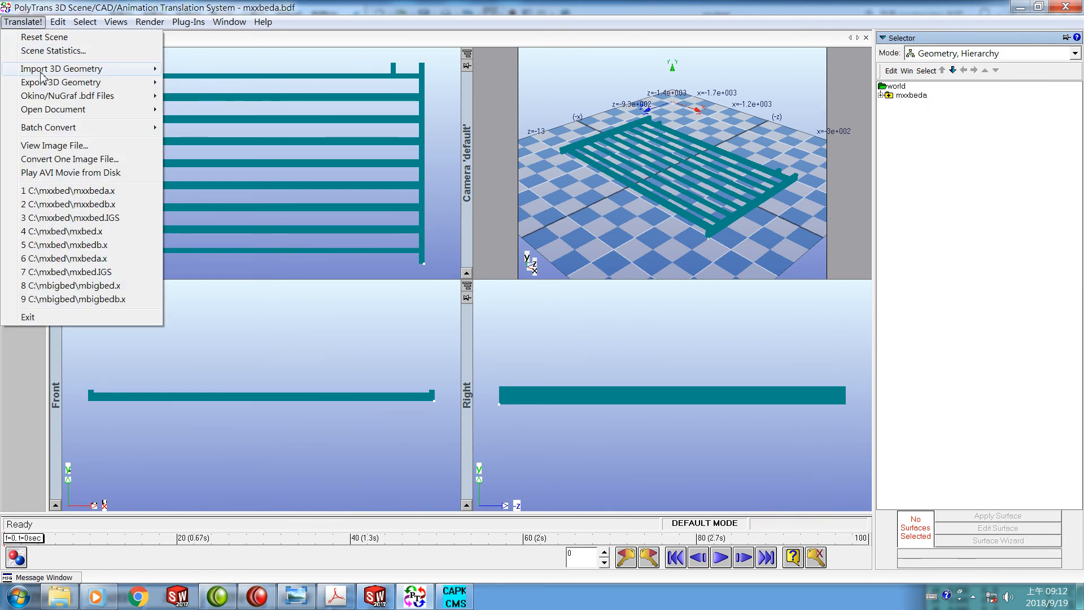
{"action": "mouse_move", "coordinate": [84, 68]}
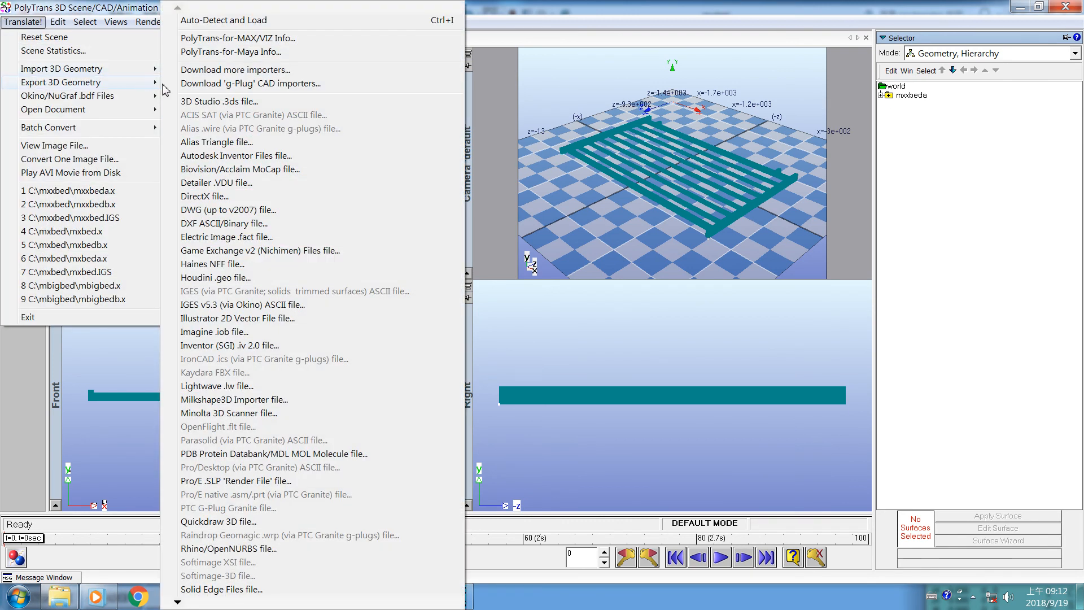
{"action": "left_click", "coordinate": [204, 196]}
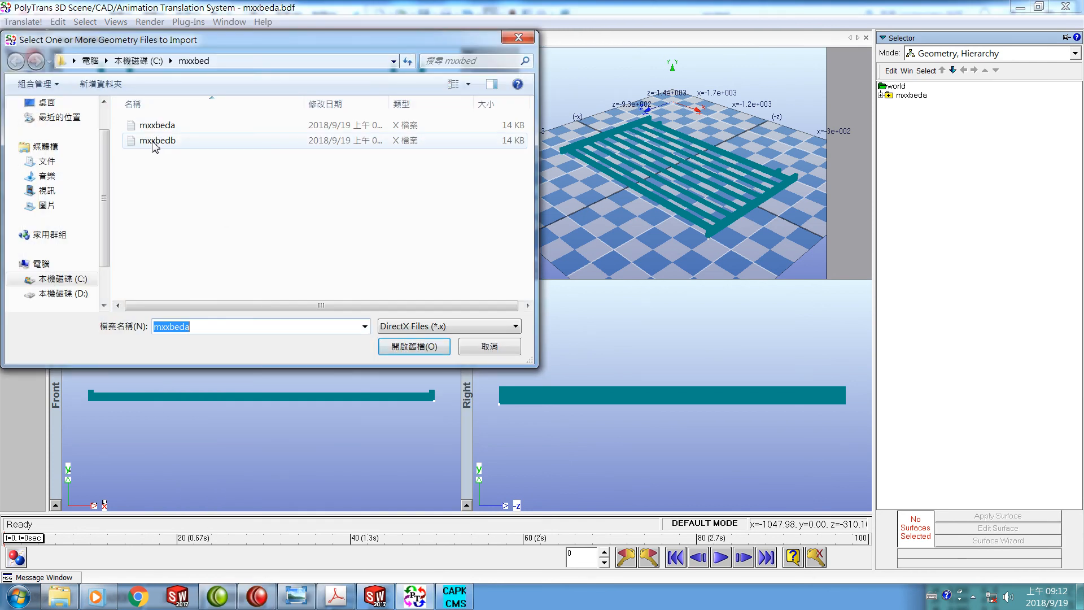
{"action": "left_click", "coordinate": [156, 141]}
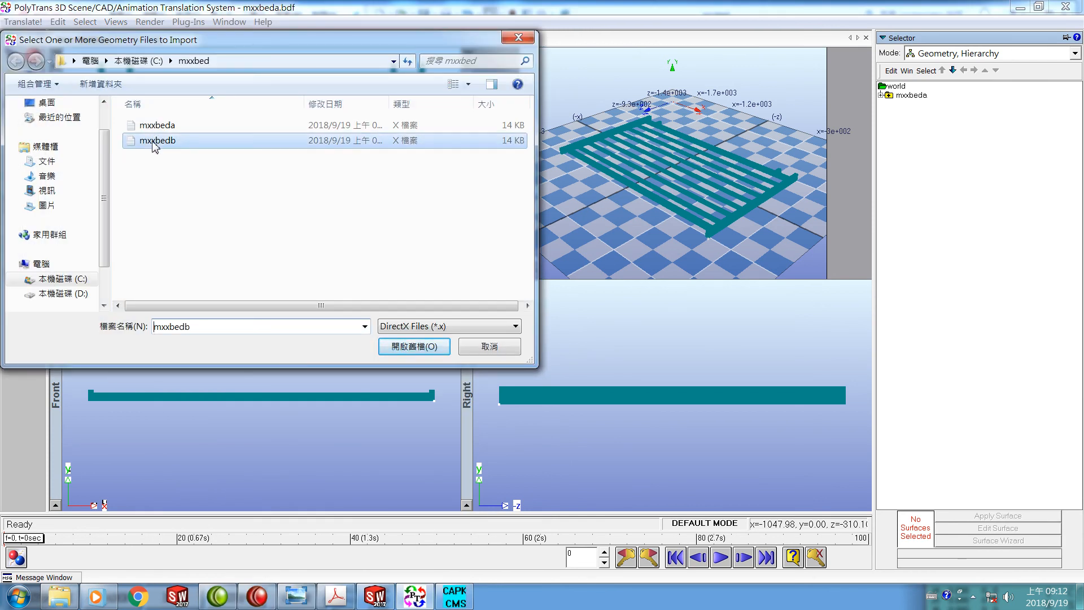
{"action": "left_click", "coordinate": [390, 350]}
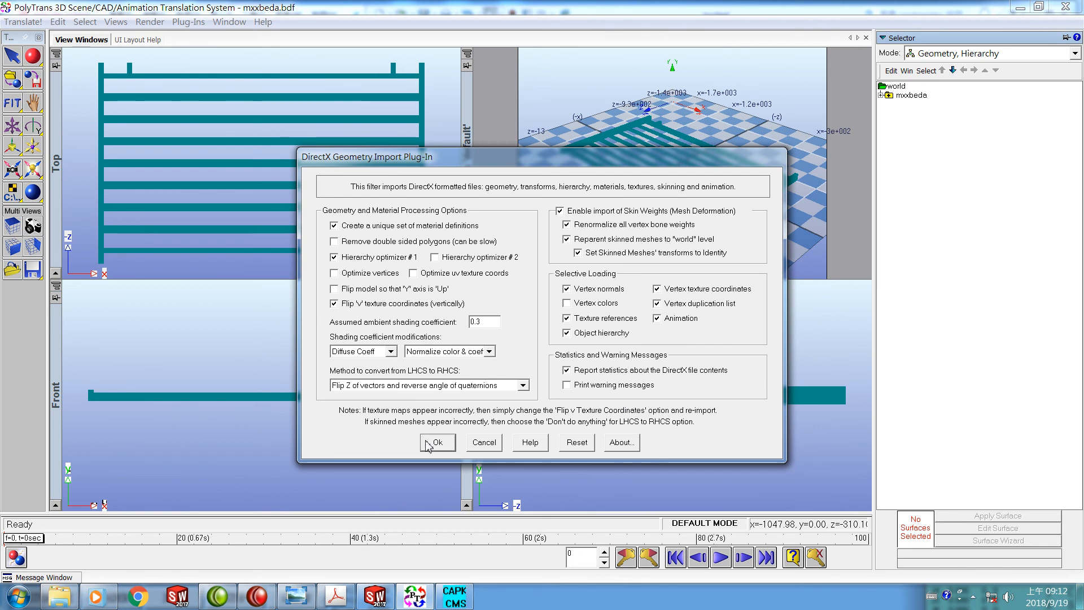
{"action": "left_click", "coordinate": [426, 443]}
{"action": "left_click", "coordinate": [483, 340]}
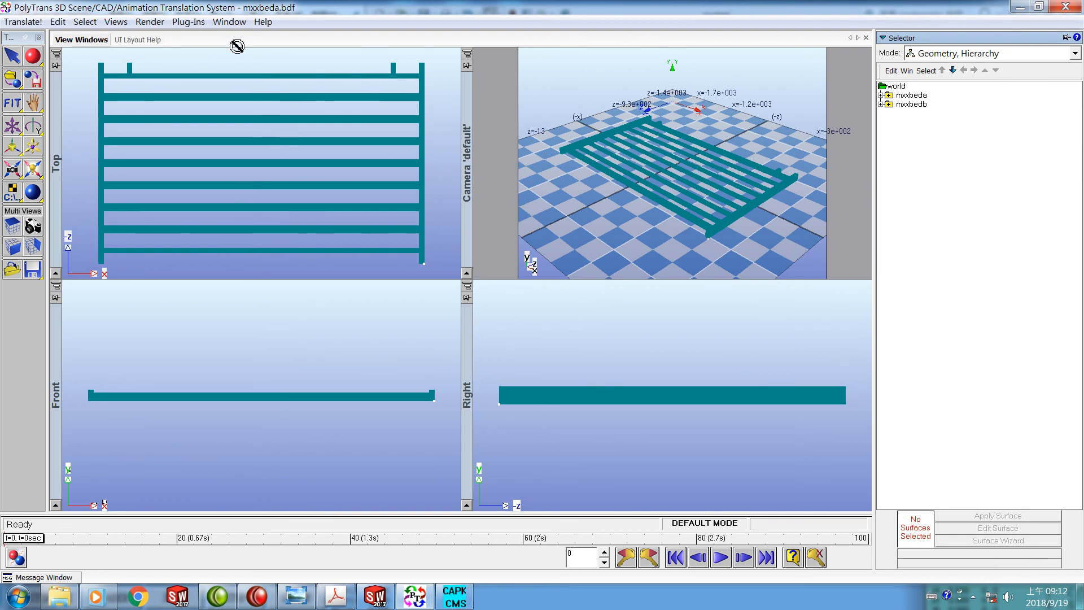
Set up a binary DirectX export of the combined scene, with reversed polygon orientation and flipped polygon normals turned off.
{"action": "left_click", "coordinate": [25, 22]}
{"action": "mouse_move", "coordinate": [45, 85]}
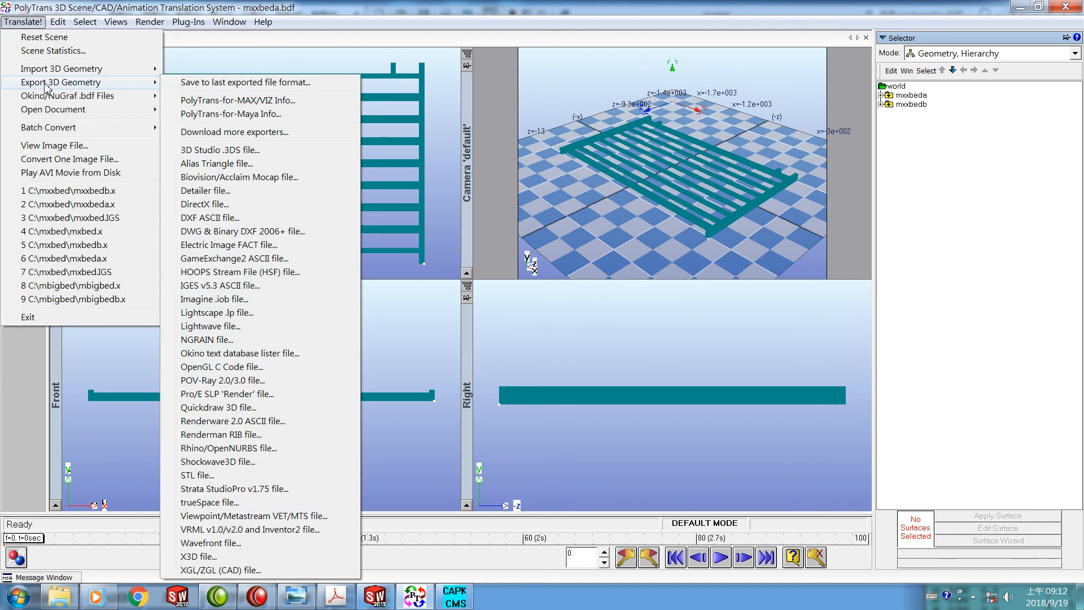
{"action": "left_click", "coordinate": [202, 204]}
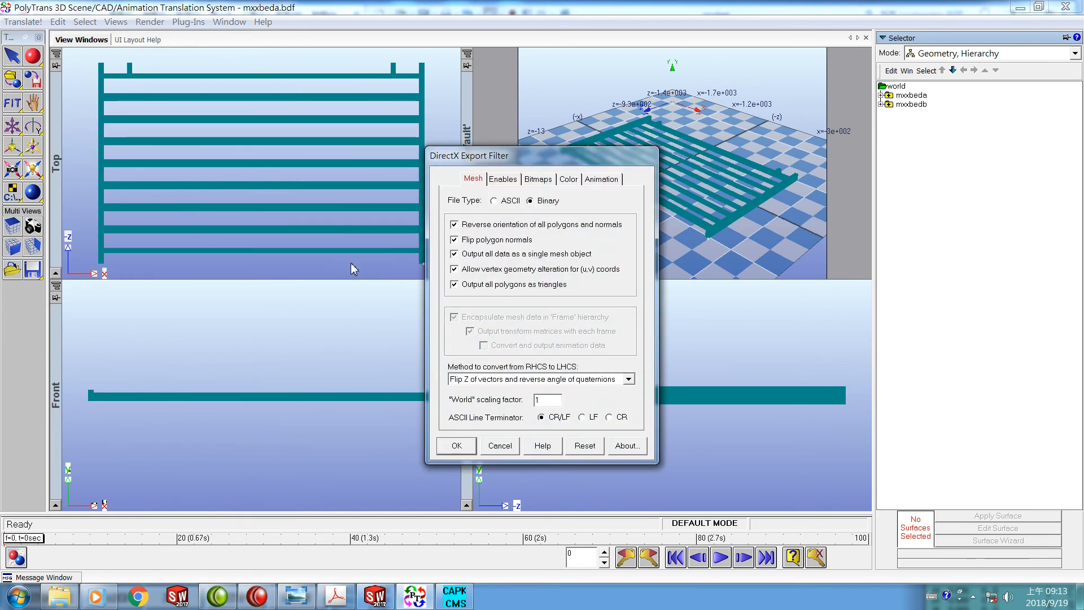
{"action": "left_click", "coordinate": [459, 225]}
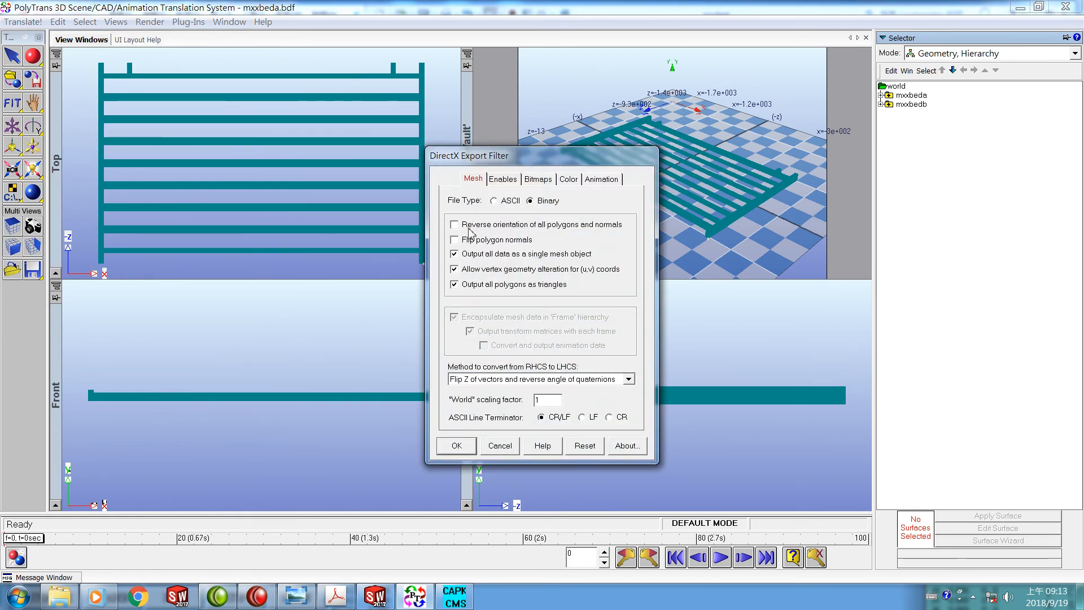
{"action": "left_click", "coordinate": [457, 446]}
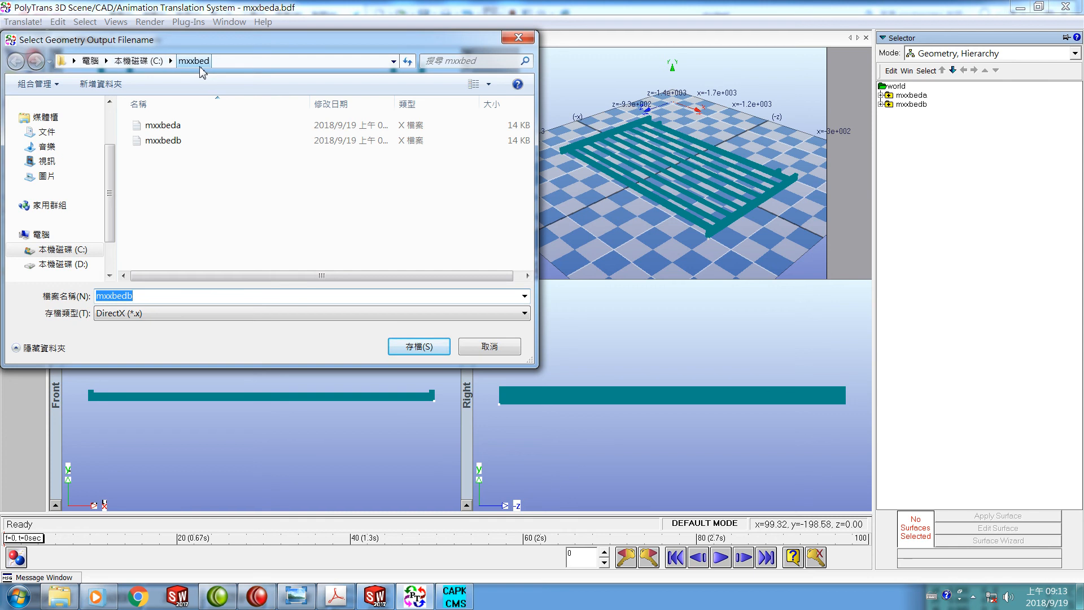
Save the combined DirectX export as mxxbed in the C:\mxxbed folder.
{"action": "left_click", "coordinate": [168, 298]}
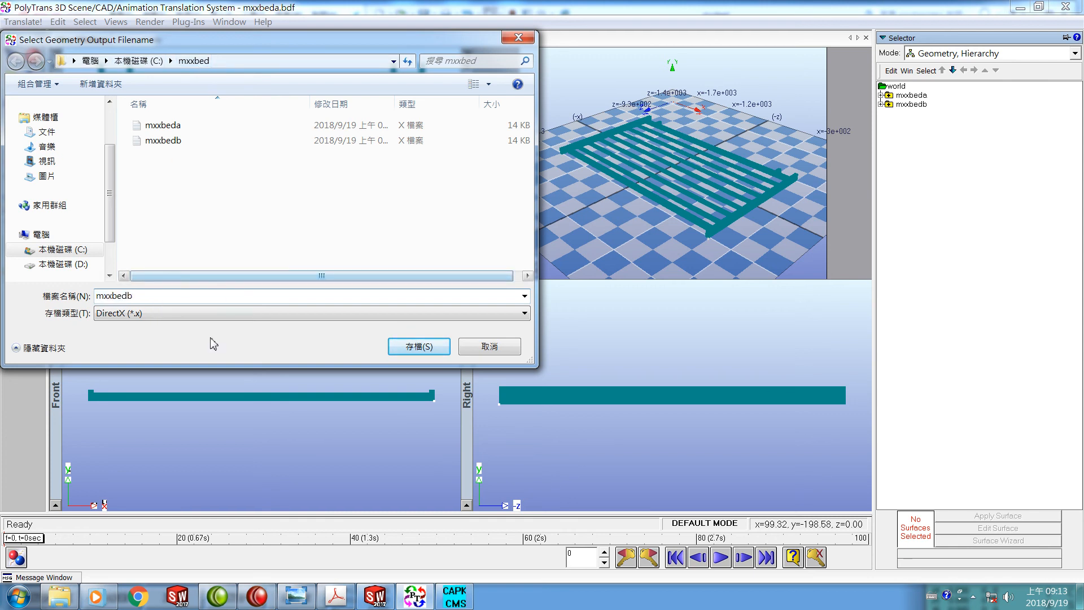
{"action": "key", "text": "BackSpace"}
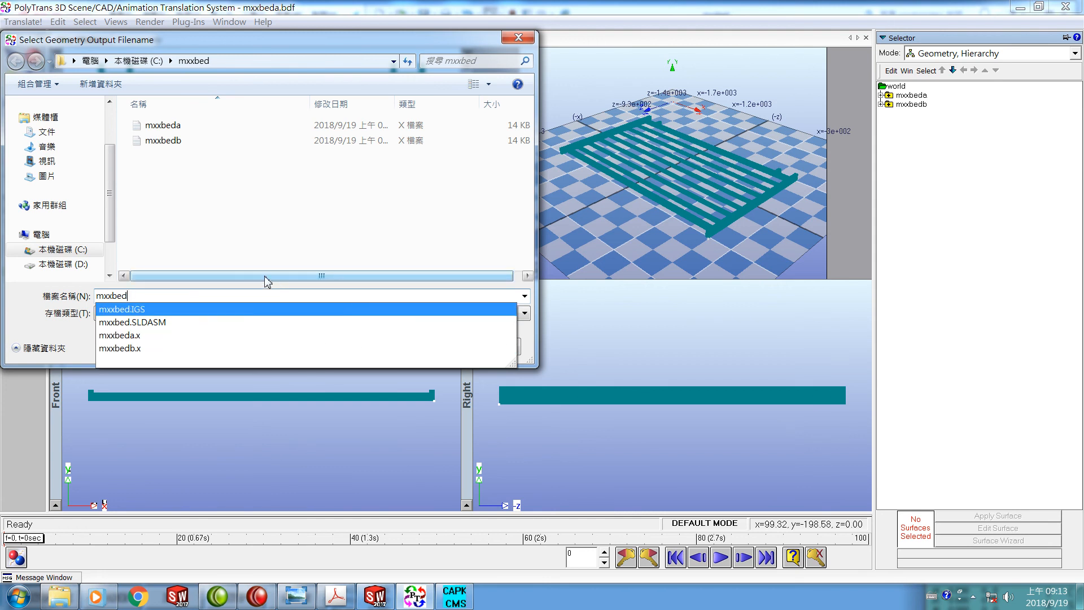
{"action": "key", "text": "Return"}
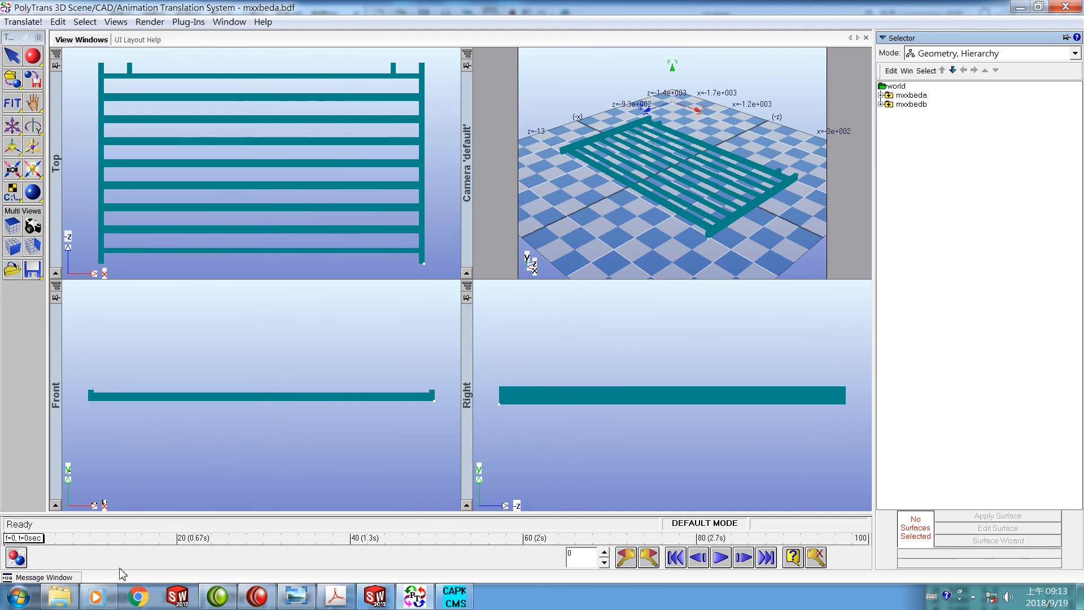
Copy the mxxbed X file from C:\mxxbed into the D:\CMSGAC\Data folder in File Explorer.
{"action": "left_click", "coordinate": [58, 598]}
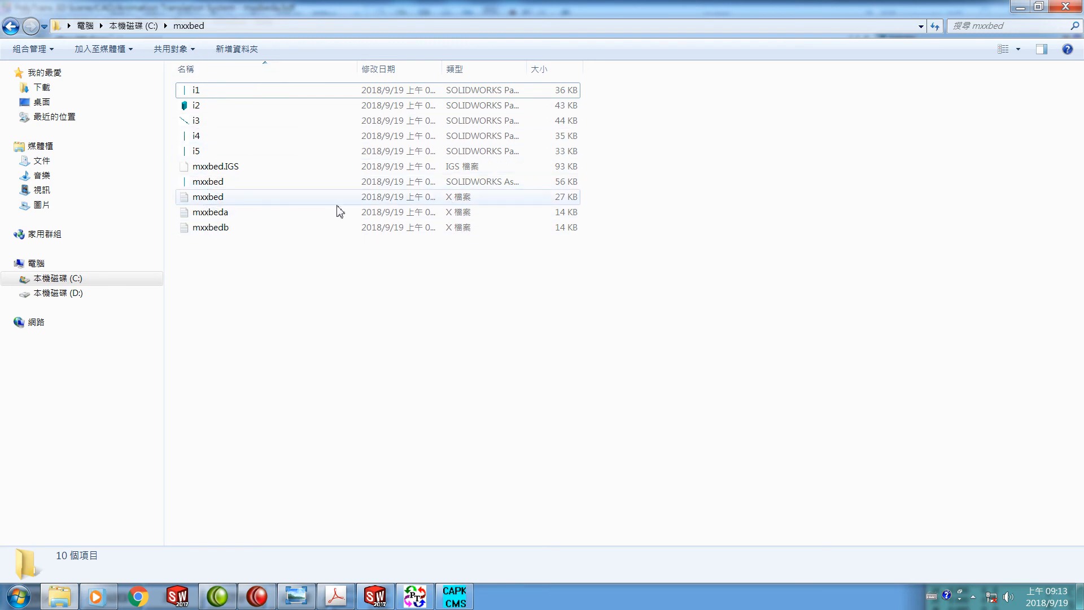
{"action": "right_click", "coordinate": [210, 201]}
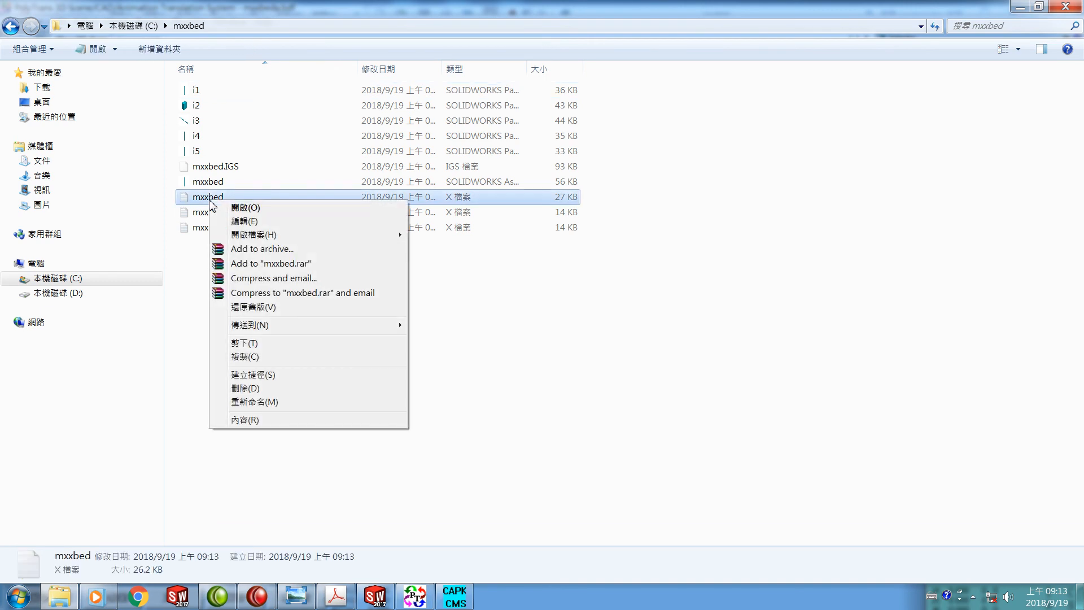
{"action": "left_click", "coordinate": [241, 357]}
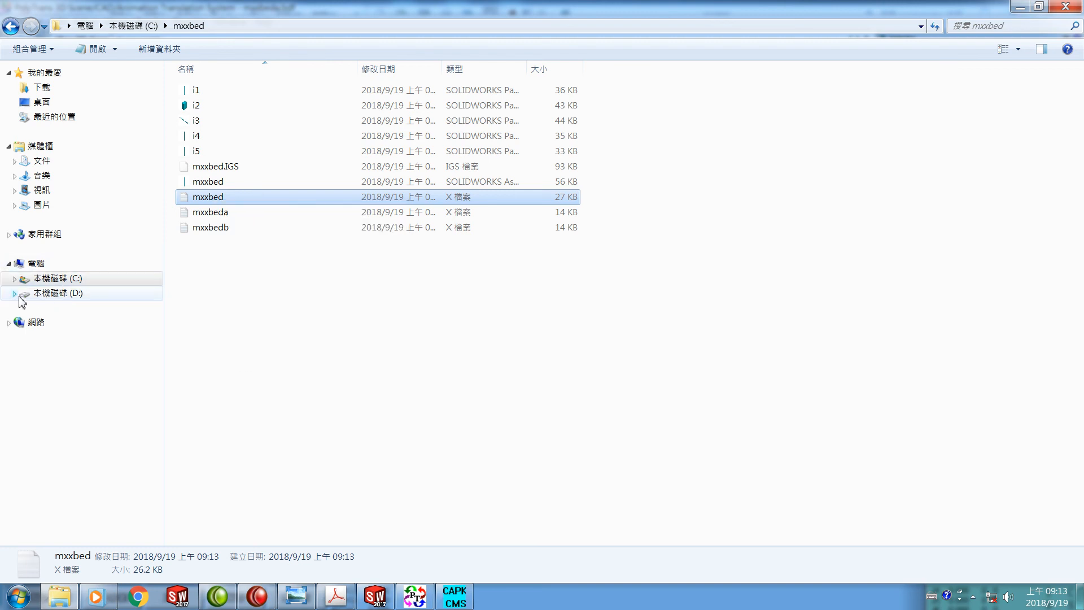
{"action": "left_click", "coordinate": [61, 298]}
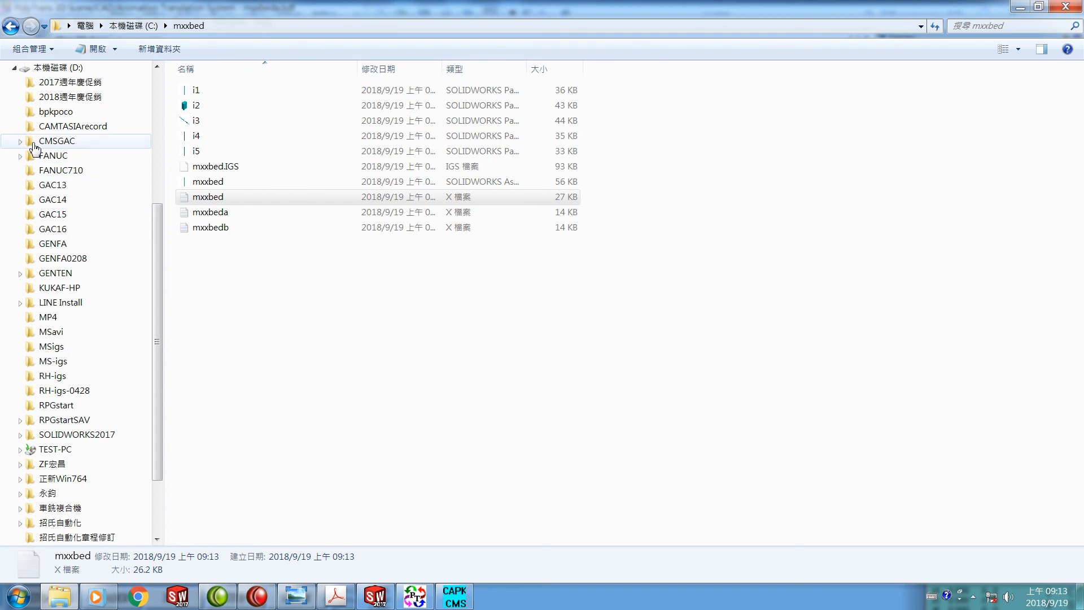
{"action": "left_click", "coordinate": [34, 146]}
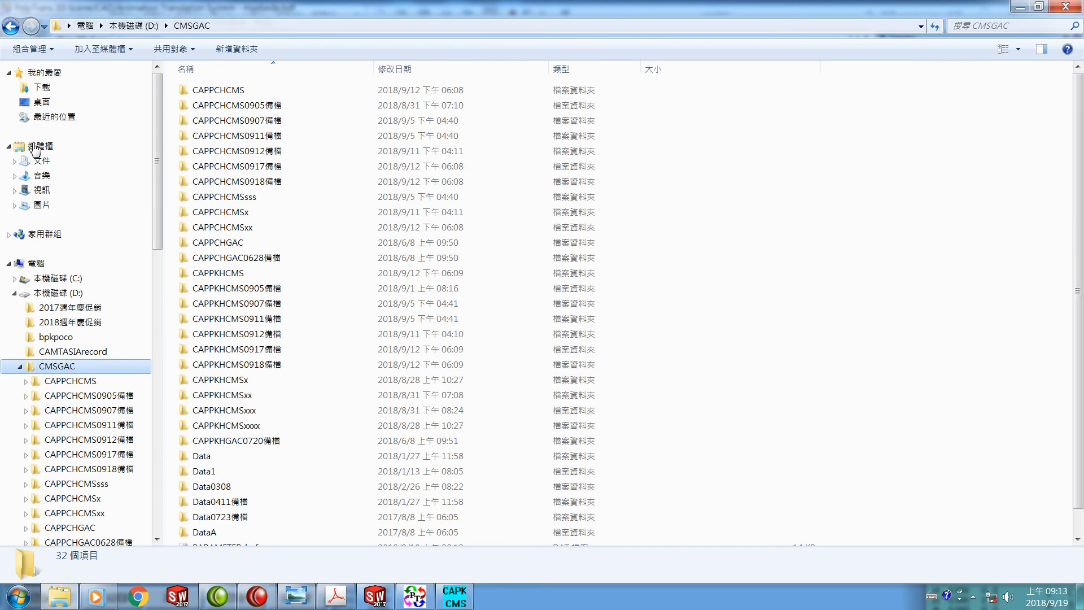
{"action": "double_click", "coordinate": [217, 455]}
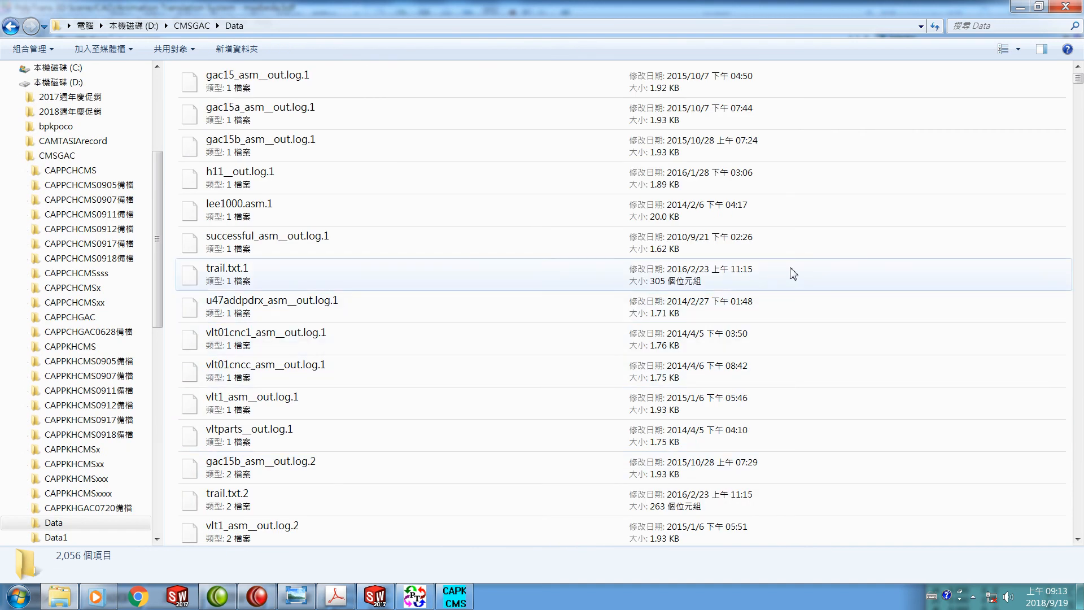
{"action": "right_click", "coordinate": [849, 247]}
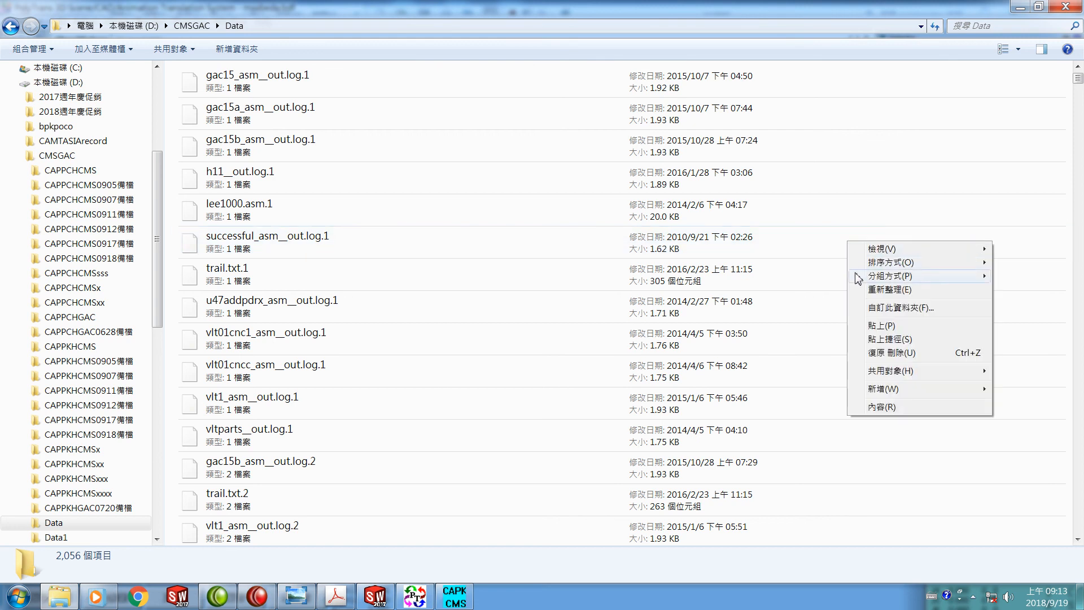
{"action": "left_click", "coordinate": [876, 326]}
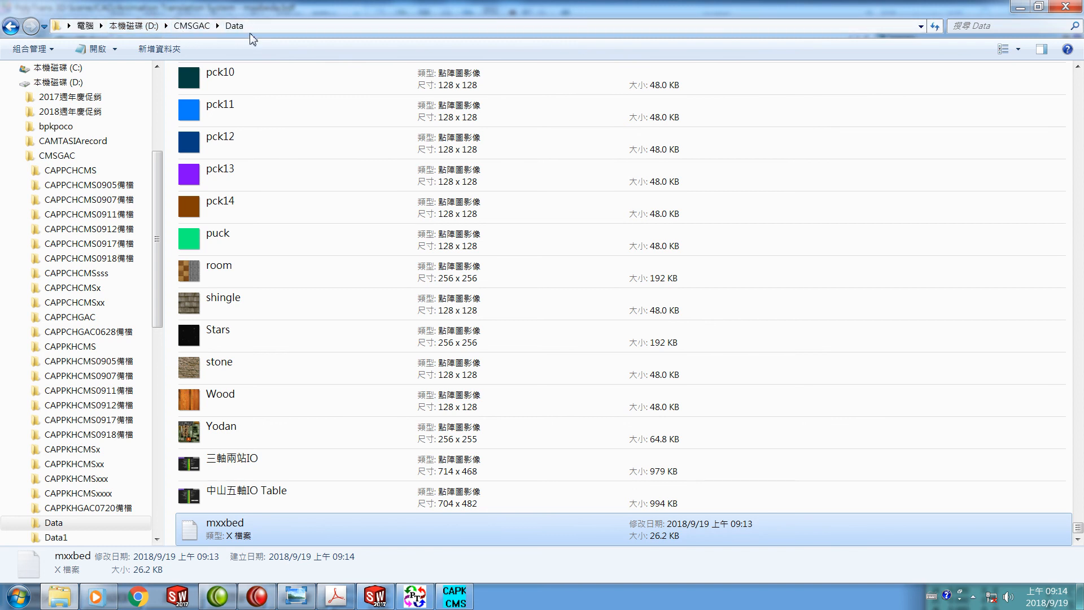
Switch to CAPPKHCMS, find mxxbed in D:\CMSGAC\Data with the filter m*.x, load it as an X model, and run the Code command.
{"action": "left_click", "coordinate": [456, 603]}
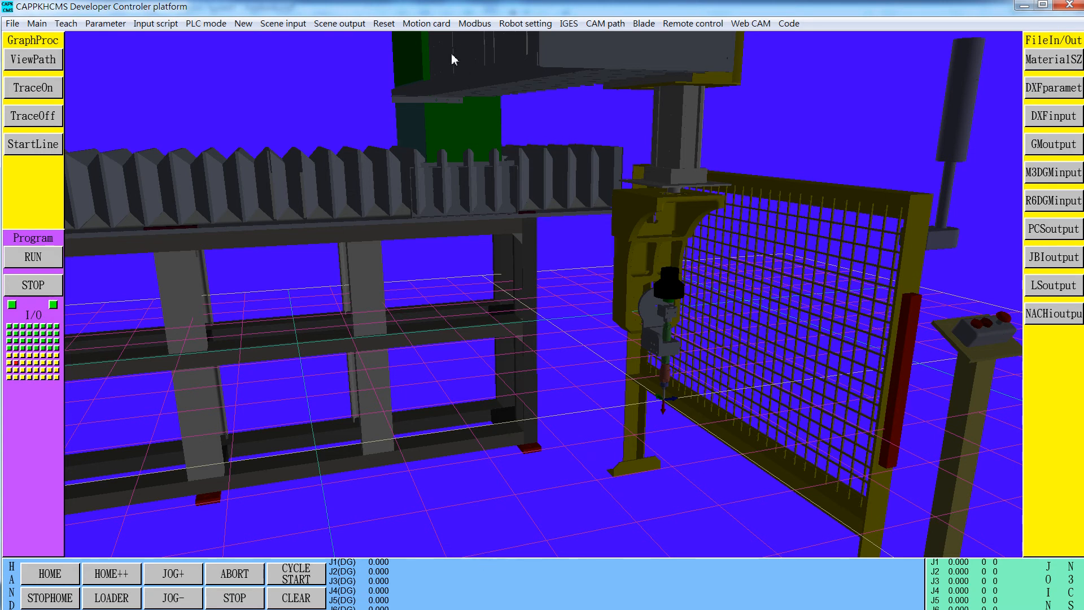
{"action": "left_click", "coordinate": [570, 24]}
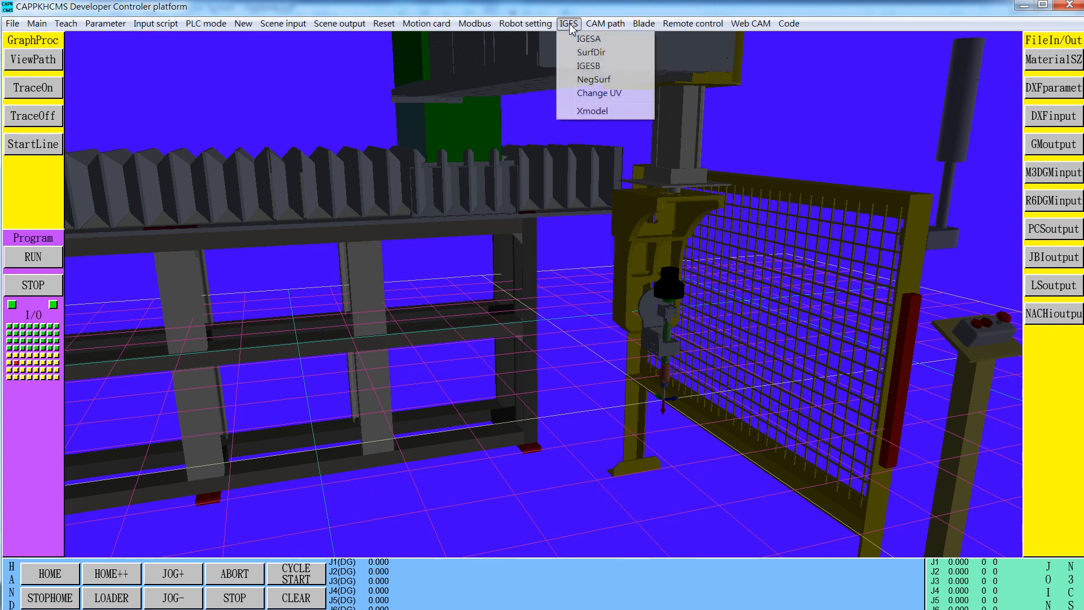
{"action": "left_click", "coordinate": [591, 112]}
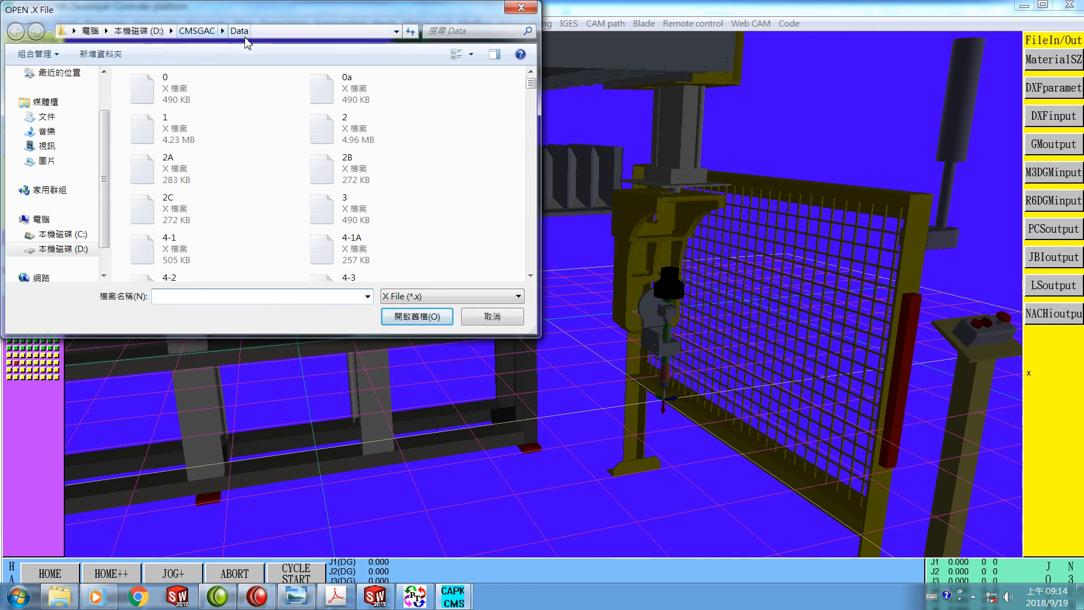
{"action": "left_click", "coordinate": [465, 30]}
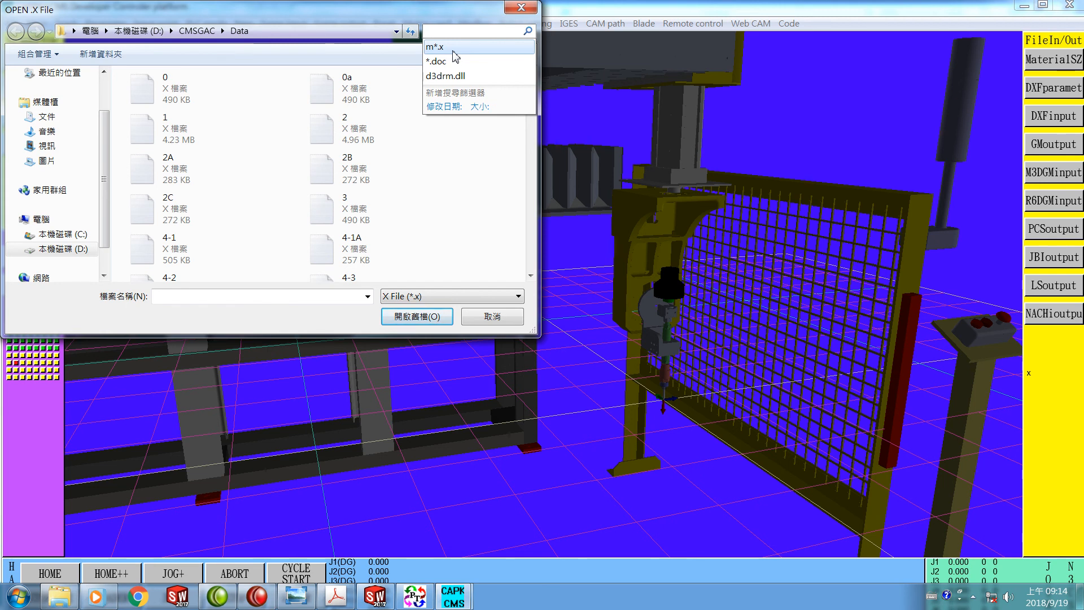
{"action": "left_click", "coordinate": [453, 48]}
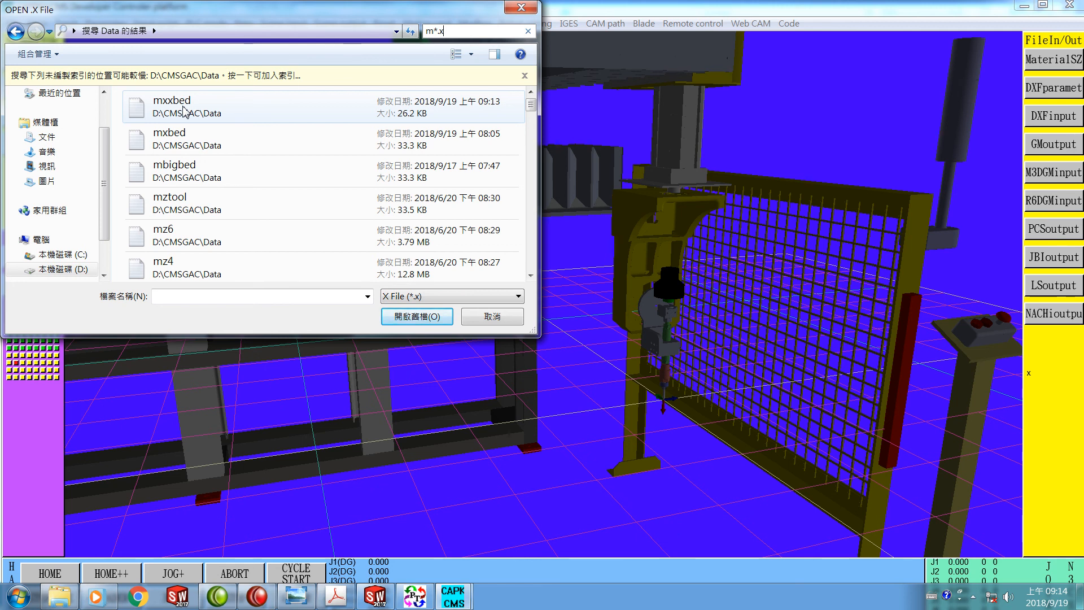
{"action": "left_click", "coordinate": [184, 111]}
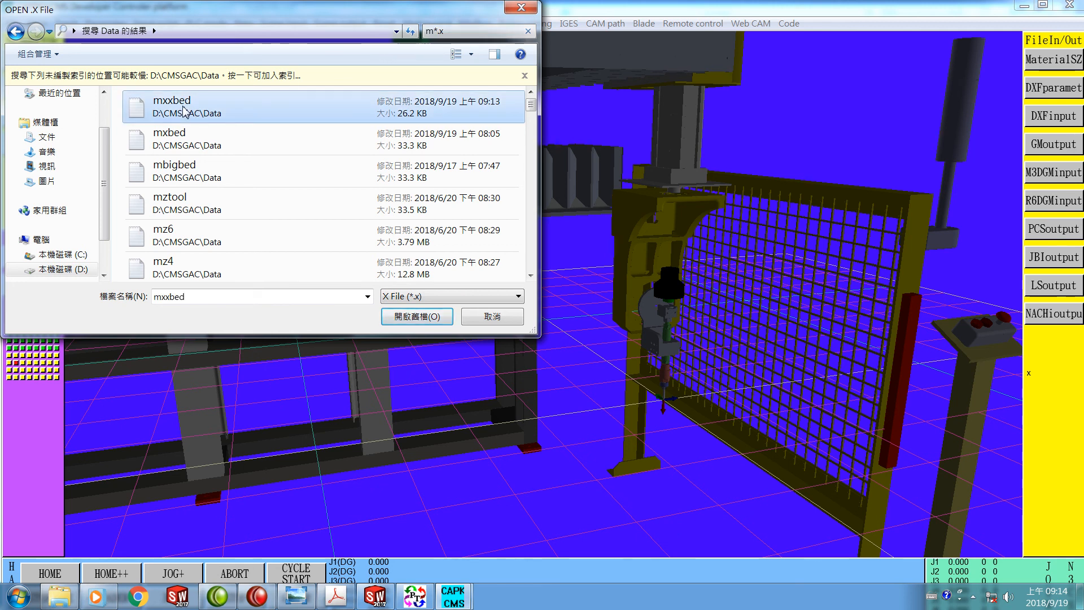
{"action": "left_click", "coordinate": [408, 317]}
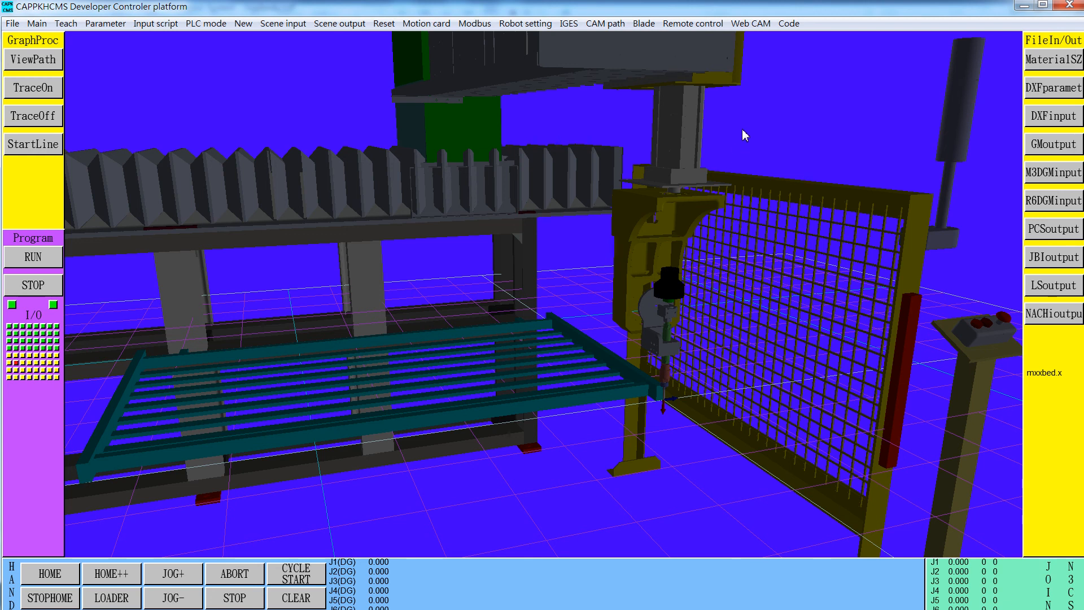
{"action": "left_click", "coordinate": [786, 28]}
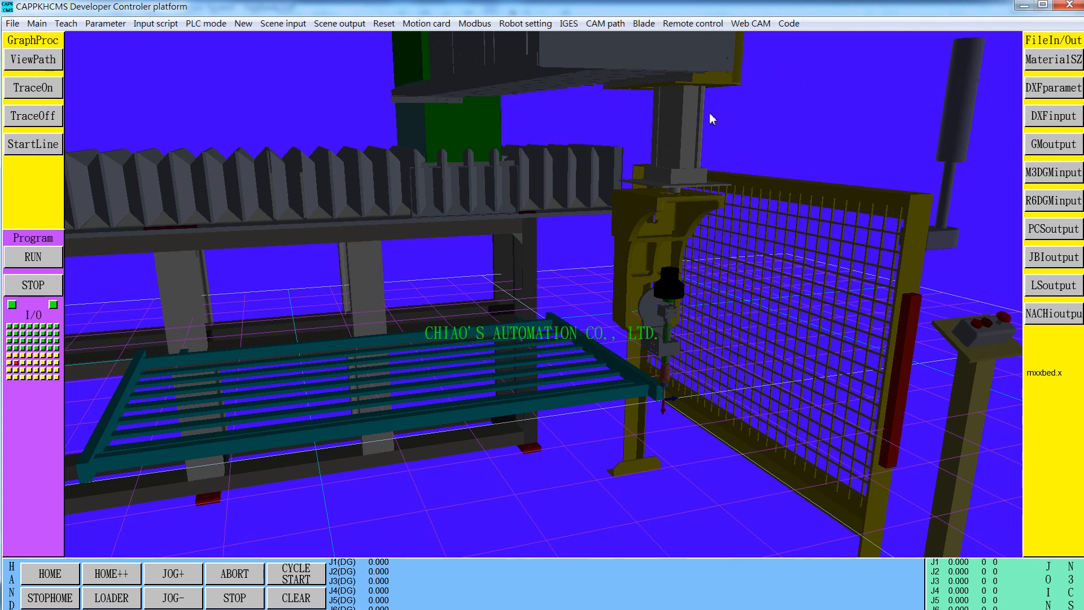